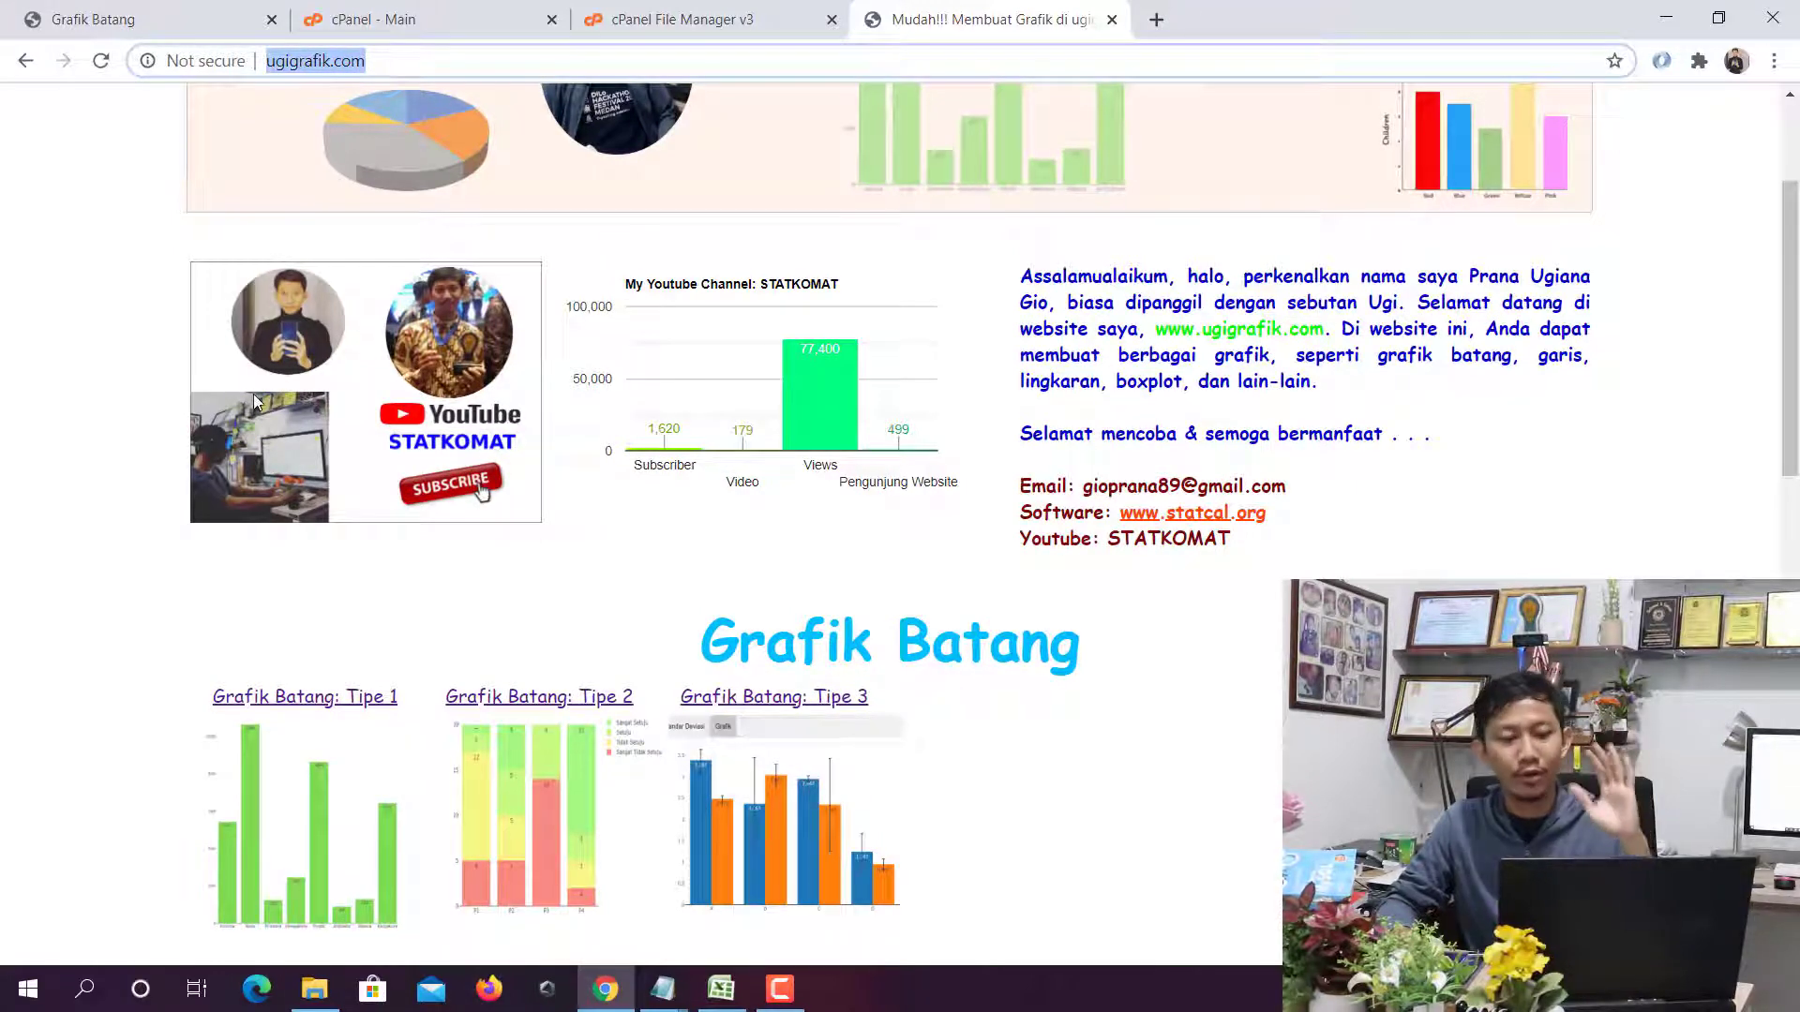
# Open the Grafik Batang: Tipe 2 page from the ugigrafik.com homepage
pyautogui.scroll(-2, 254, 399)
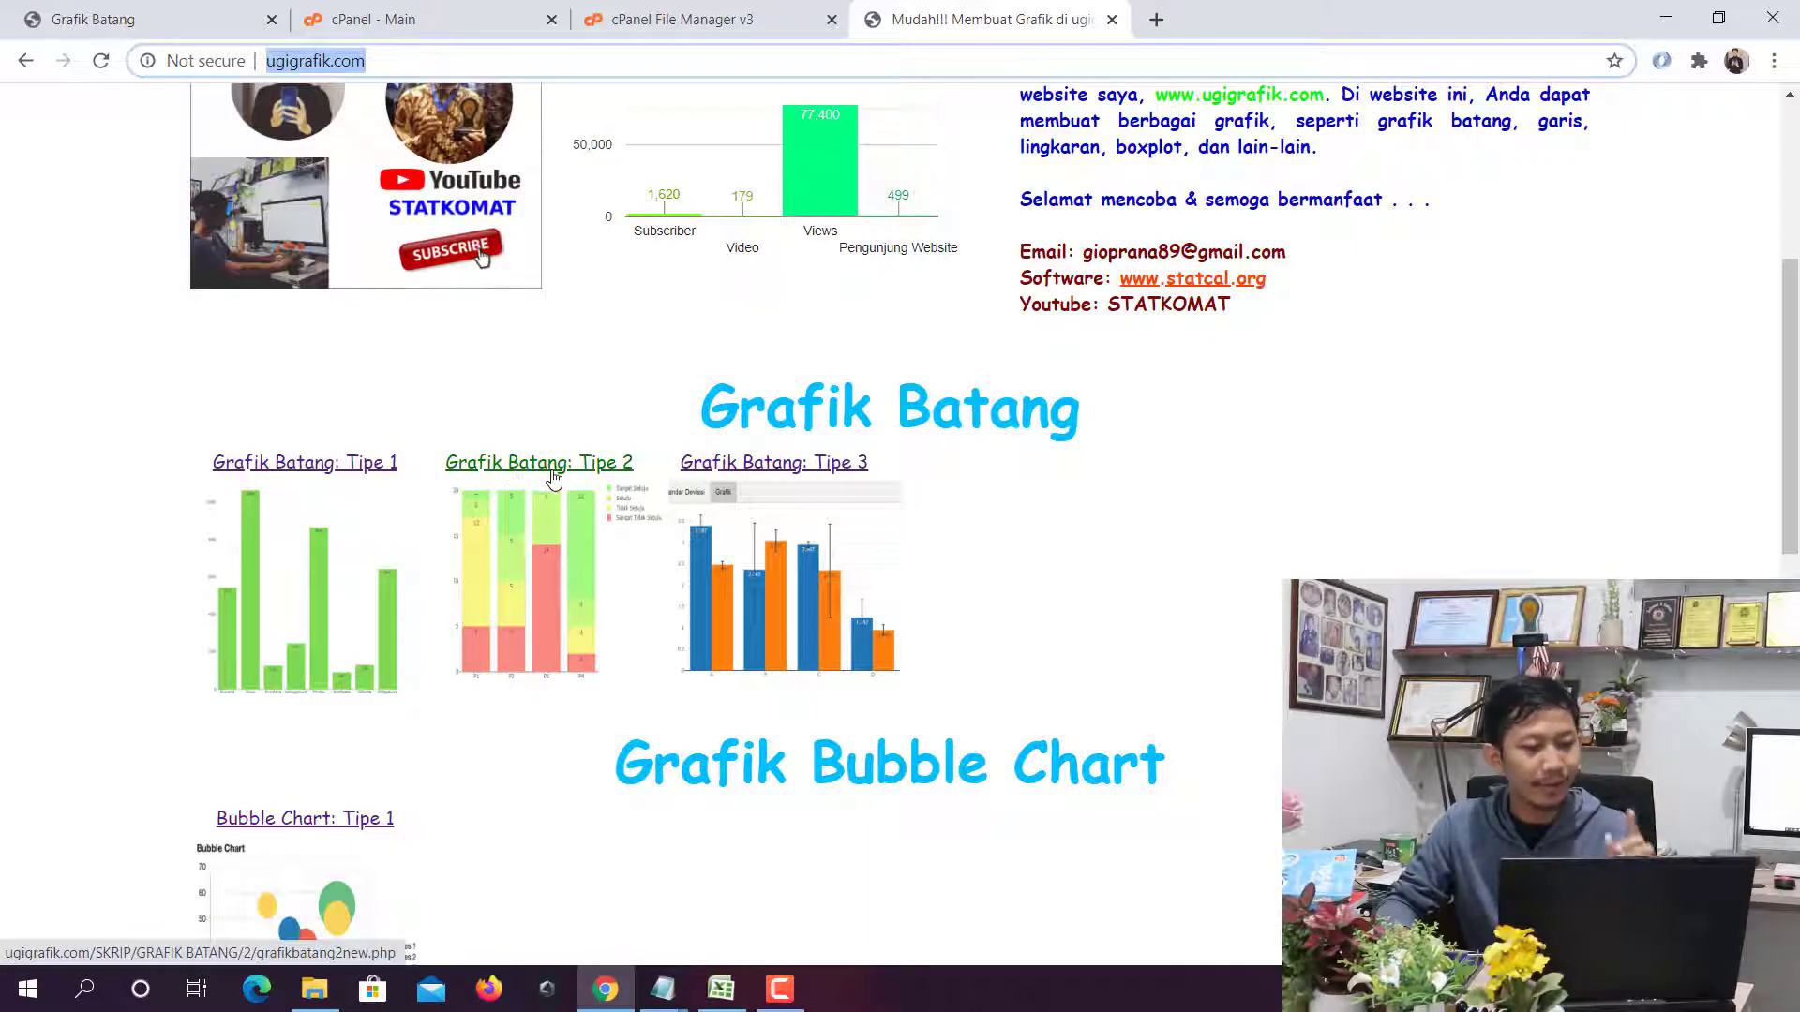
pyautogui.click(554, 479)
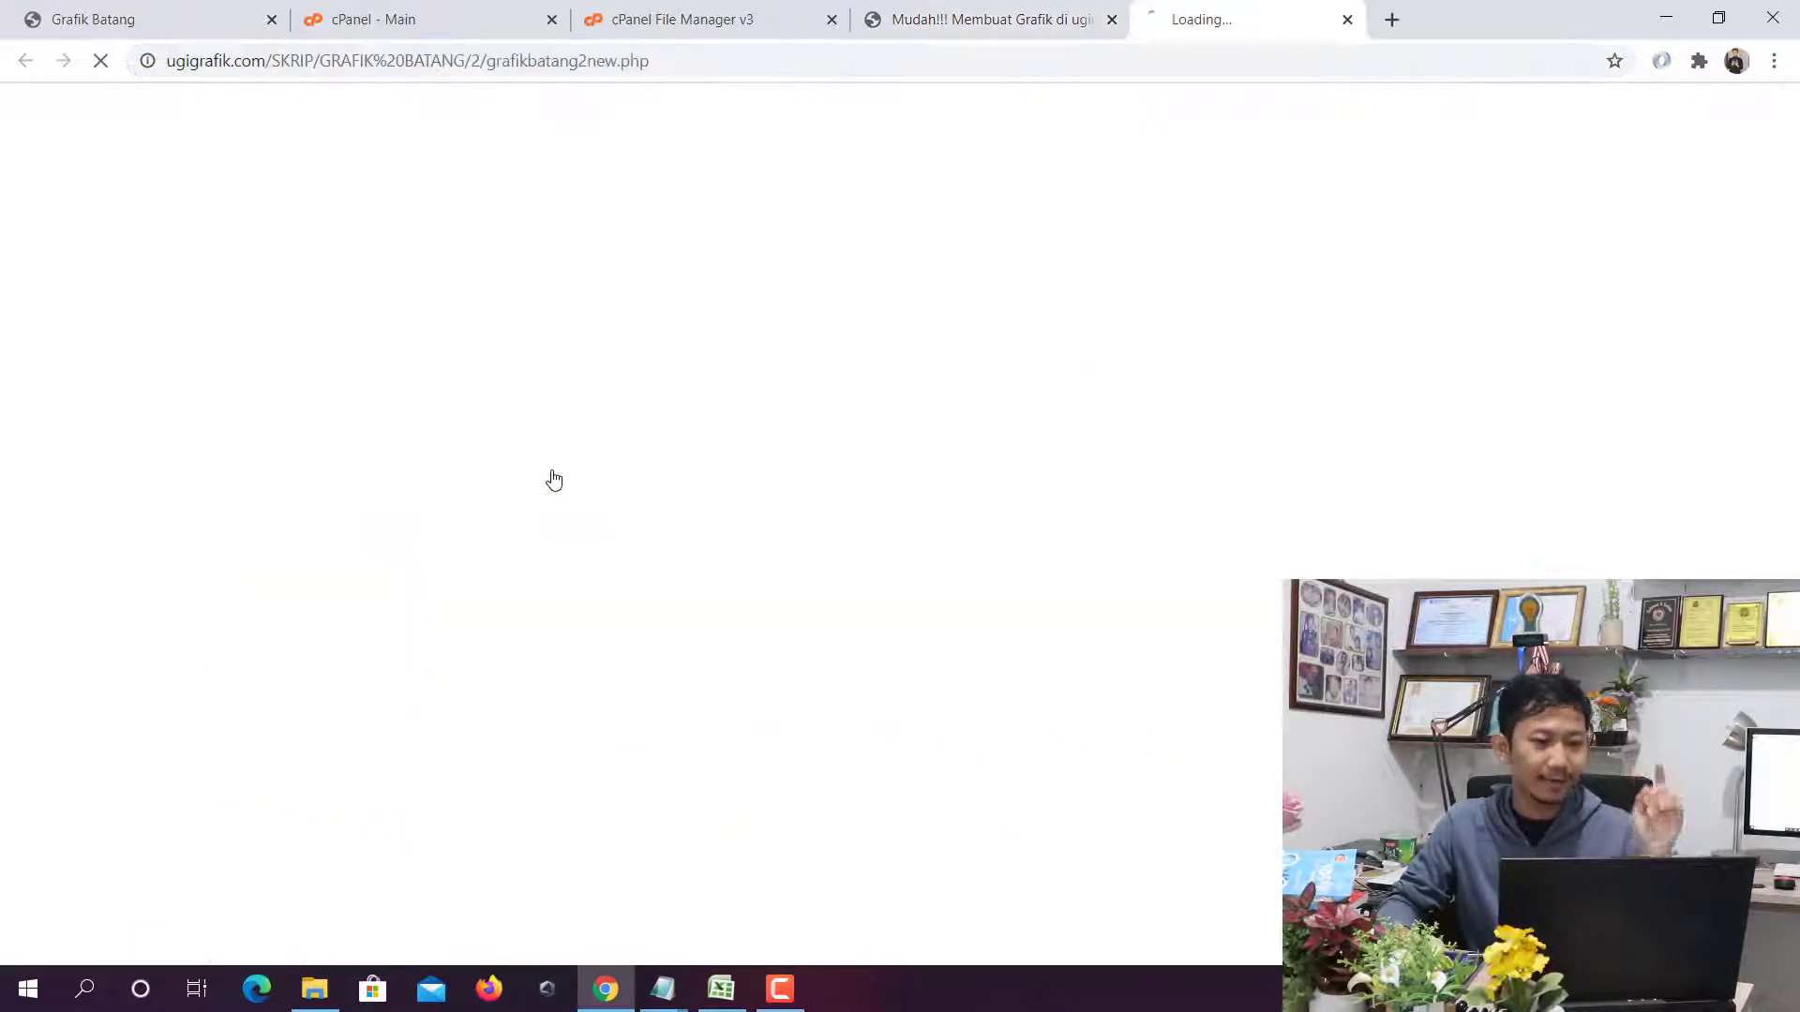
pyautogui.scroll(-1, 628, 408)
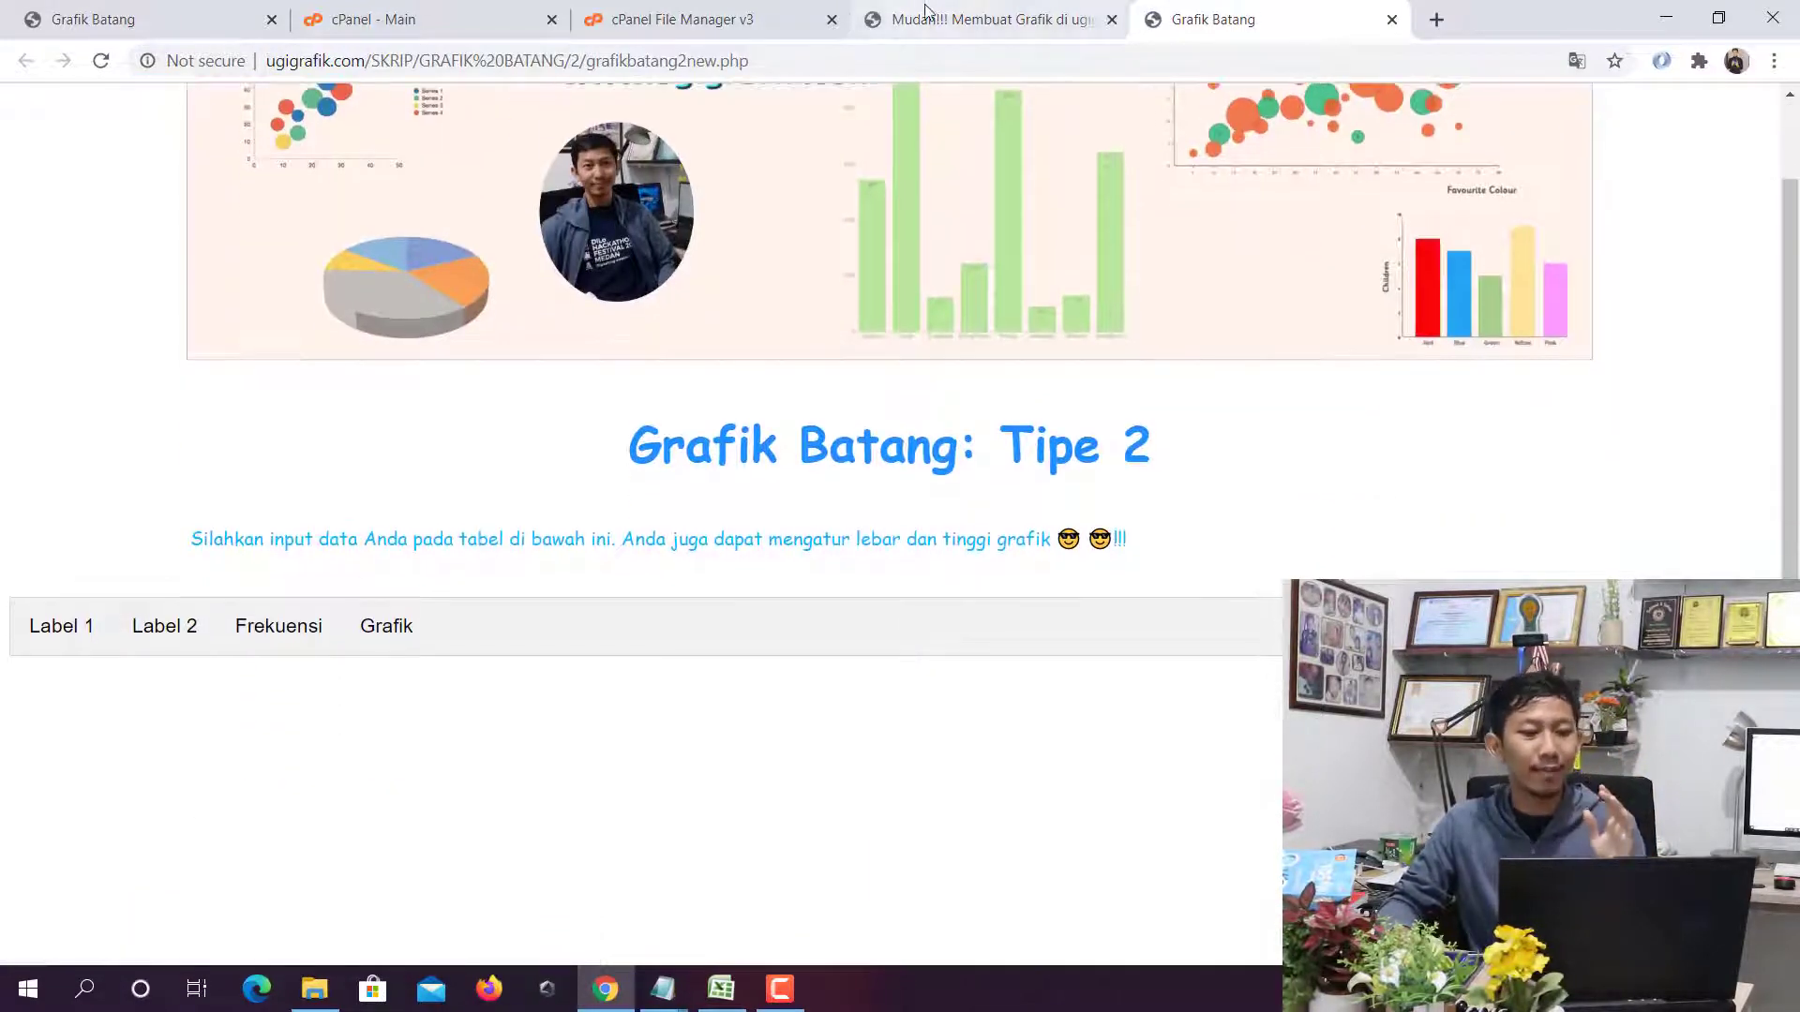
# Browse the chart types on the ugigrafik.com homepage and view the already plotted Tipe 2 stacked bar chart
pyautogui.click(935, 18)
pyautogui.scroll(-5, 764, 350)
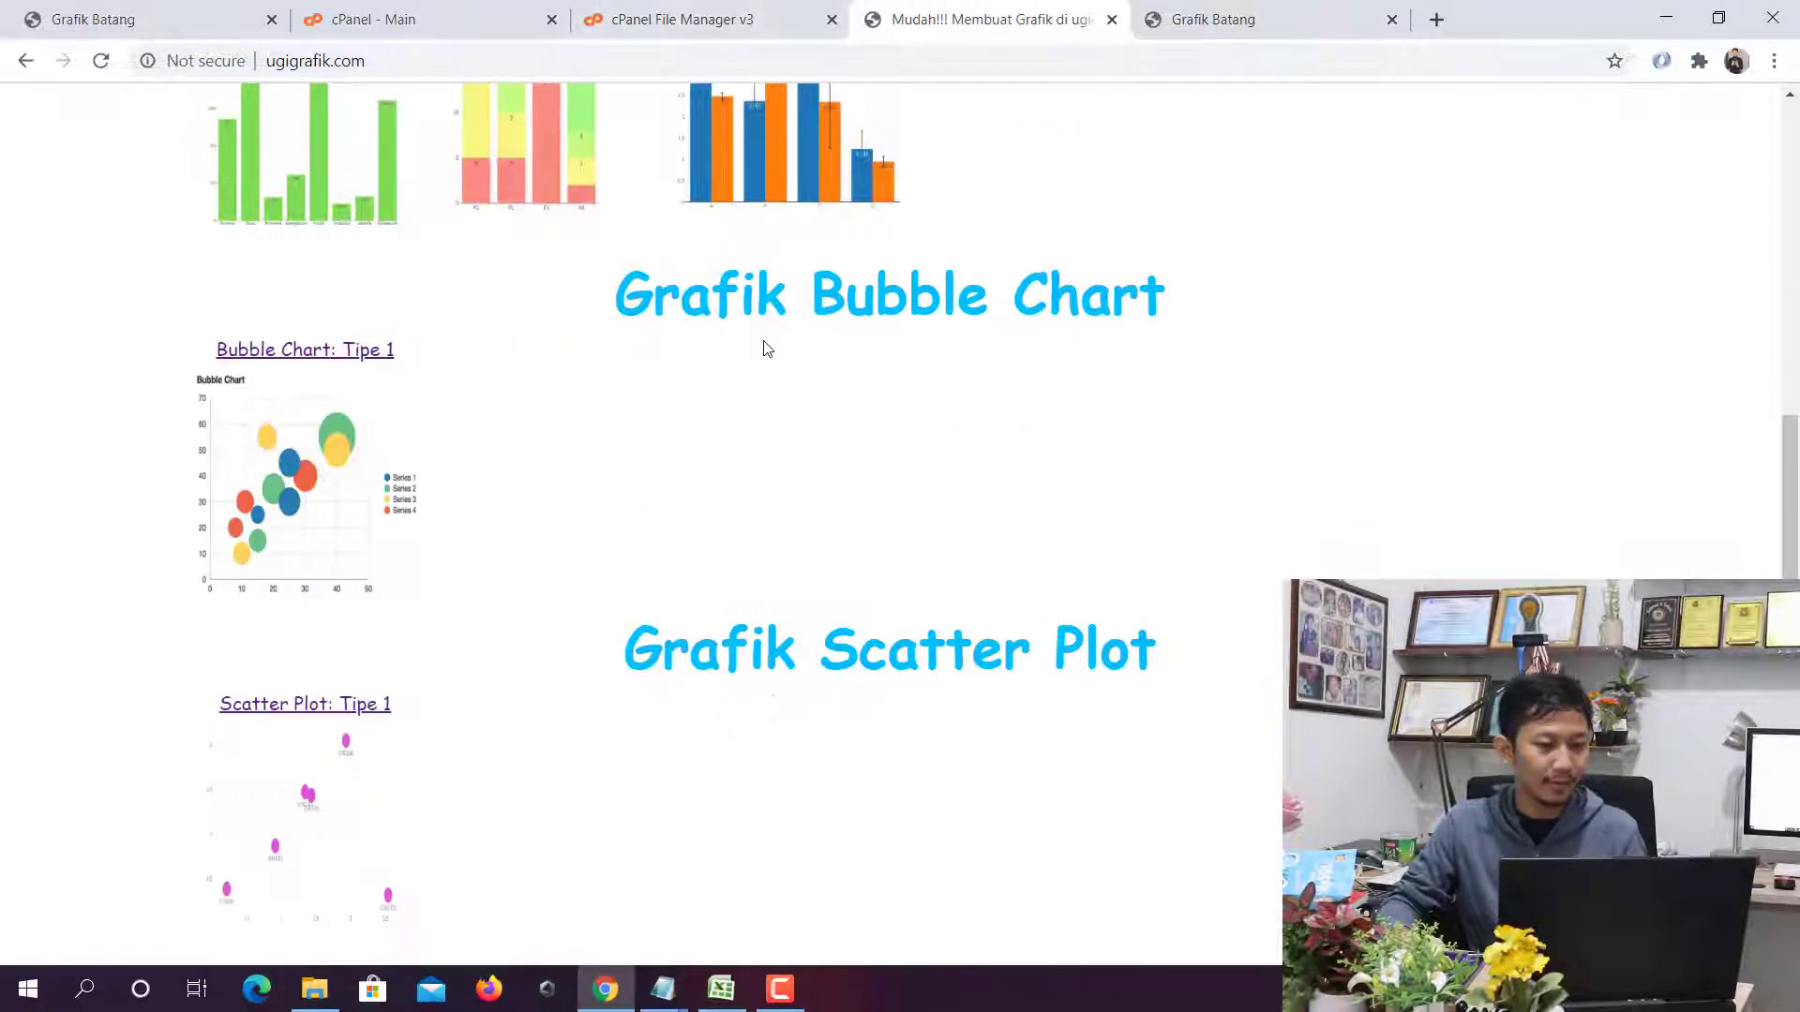
pyautogui.scroll(4, 764, 349)
pyautogui.click(1210, 19)
pyautogui.click(187, 11)
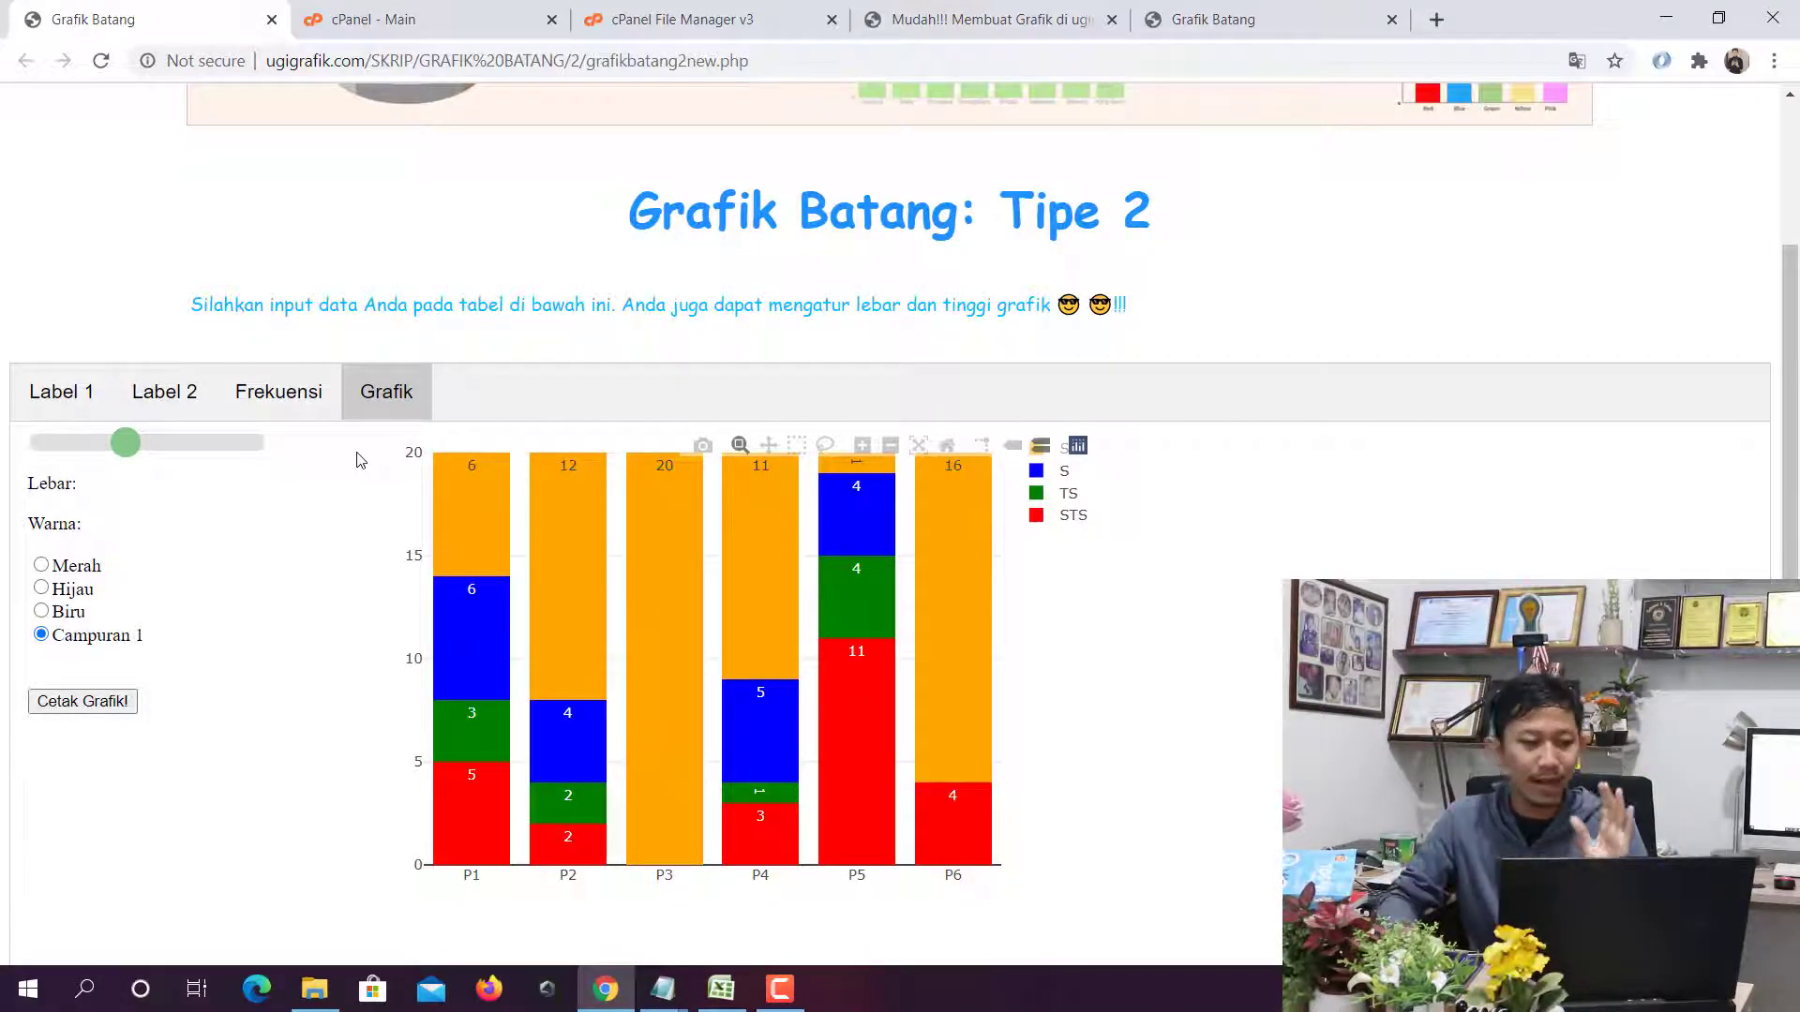
# Switch to the Data Skala Likert workbook in Excel and look over the Likert label list on Sheet3
pyautogui.click(721, 989)
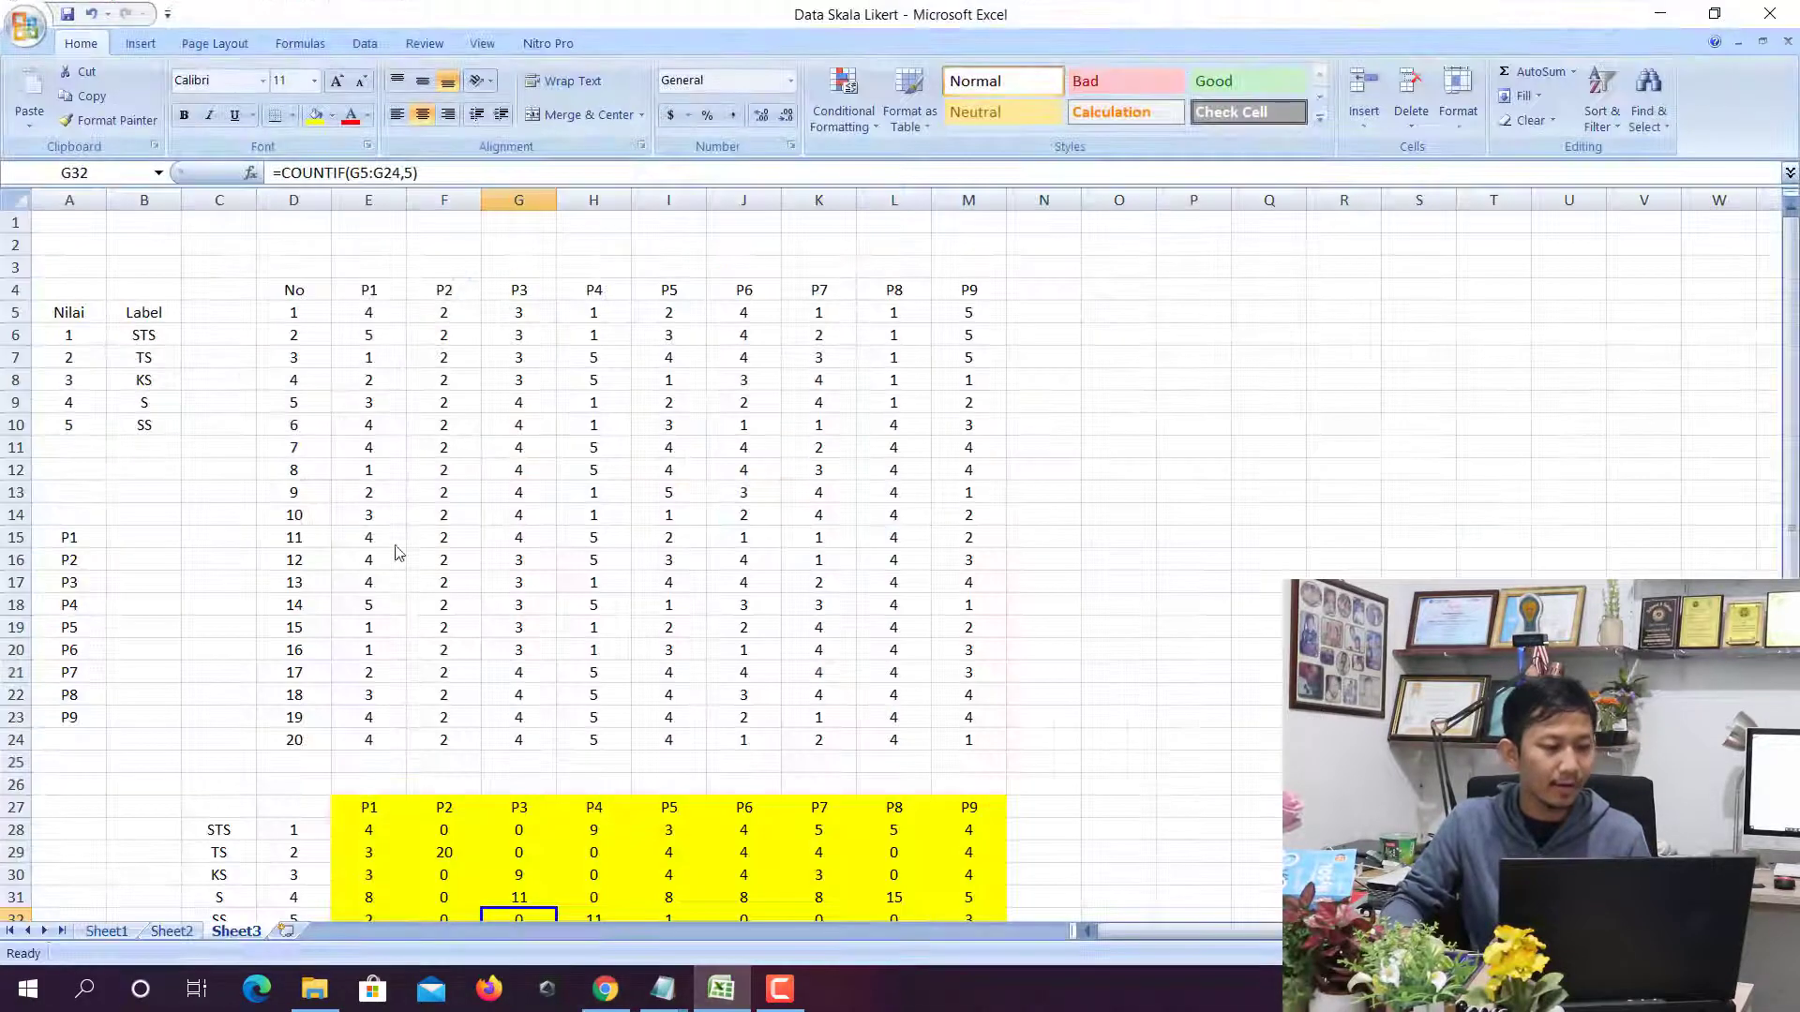
pyautogui.click(334, 404)
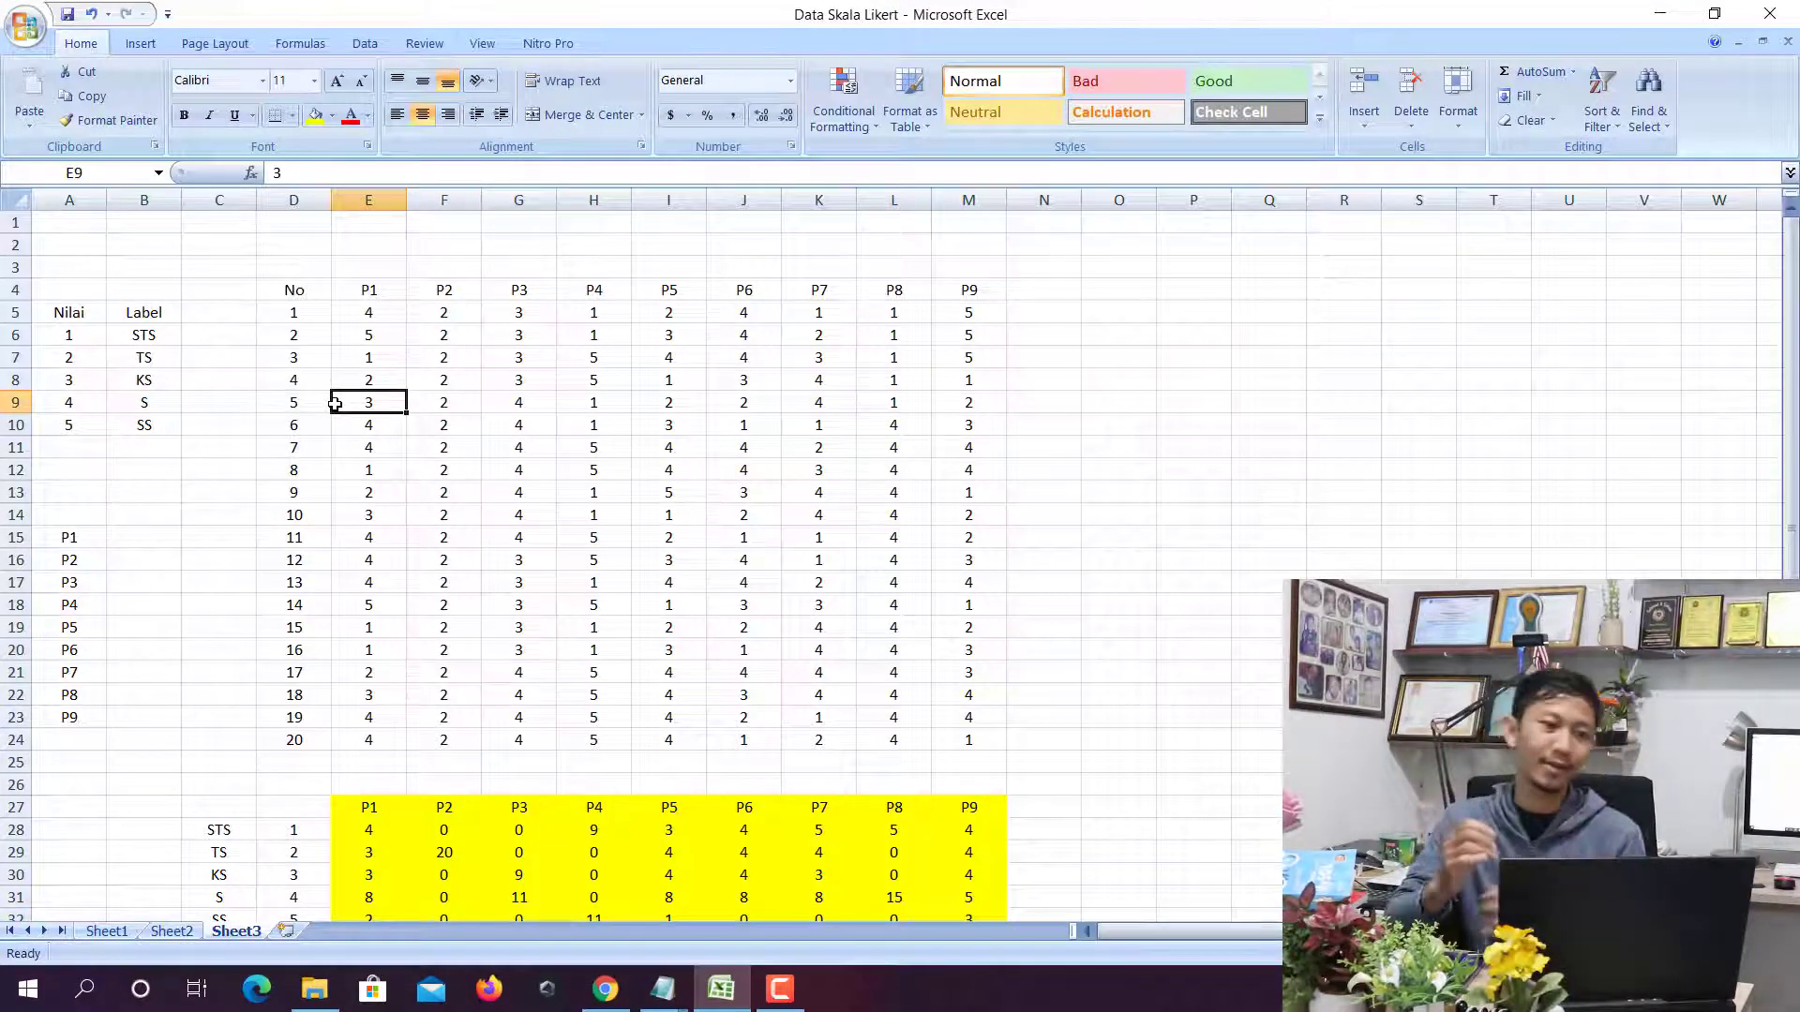
pyautogui.press('Left')
pyautogui.press('Left')
pyautogui.press('Left')
pyautogui.press('Up')
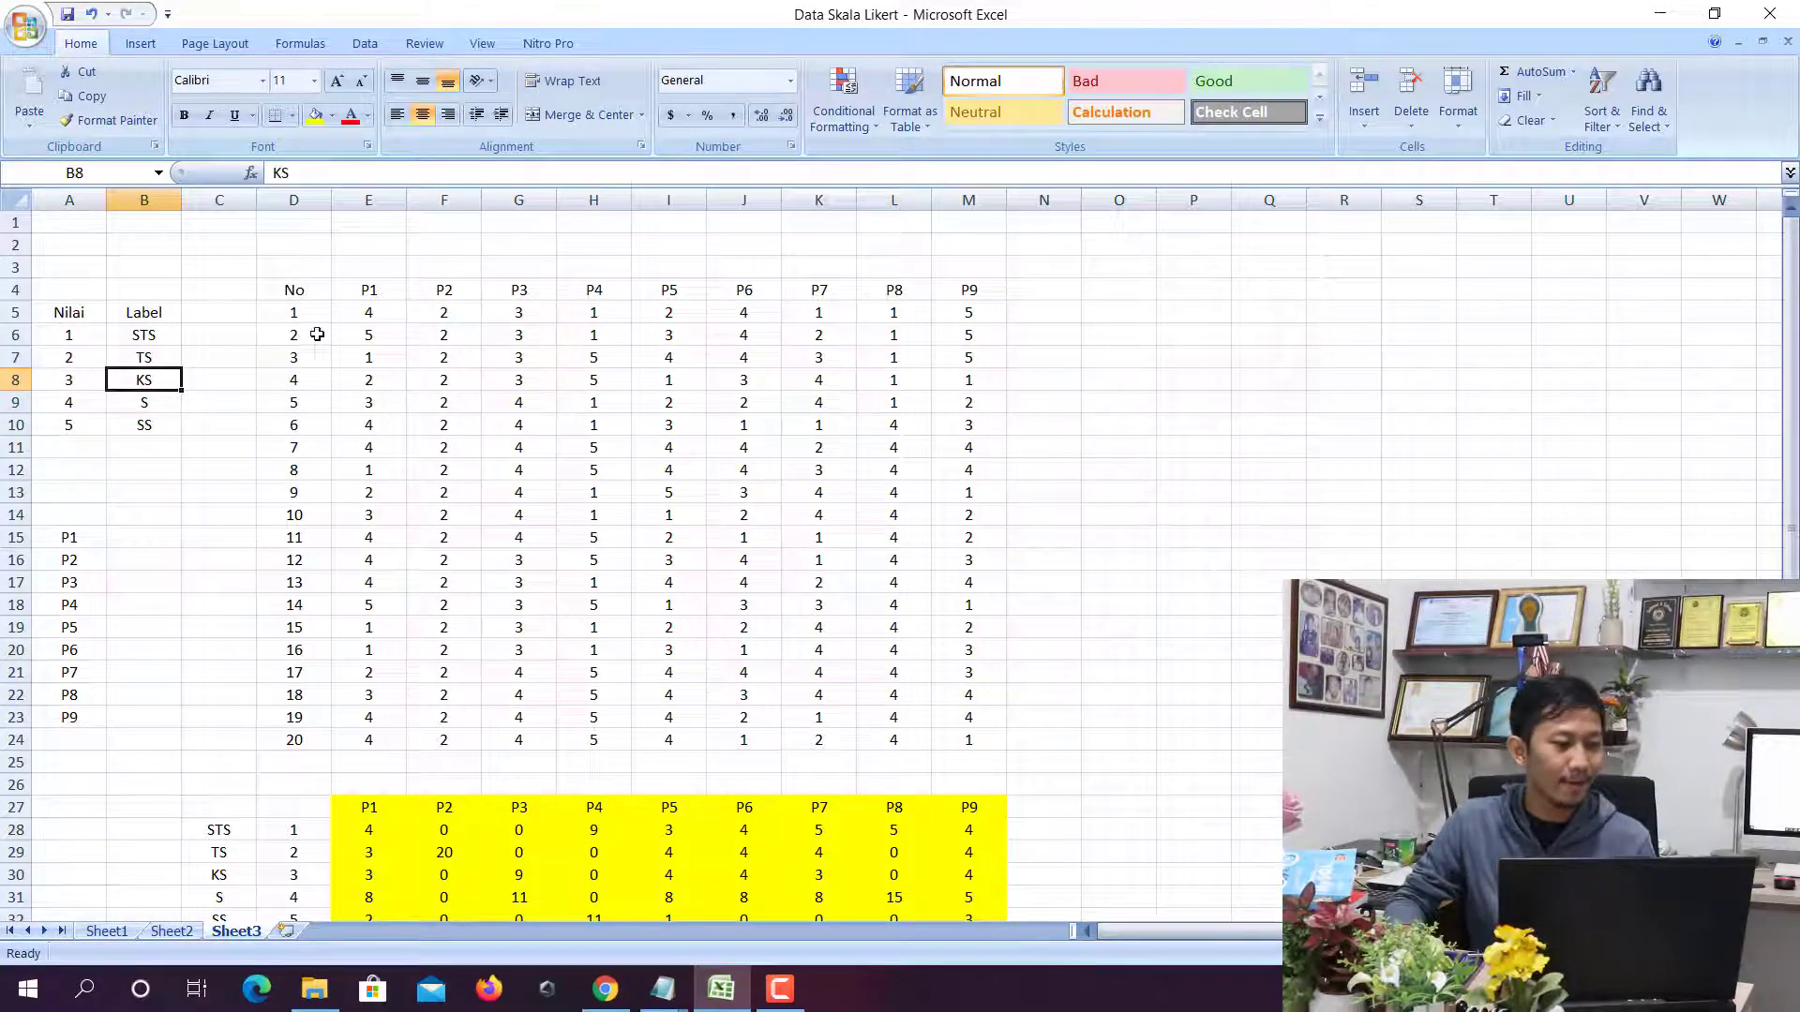
# Fill the question headers P1 to P9 in E4:M4 with yellow
pyautogui.moveTo(365, 292); pyautogui.dragTo(961, 289)
pyautogui.click(315, 114)
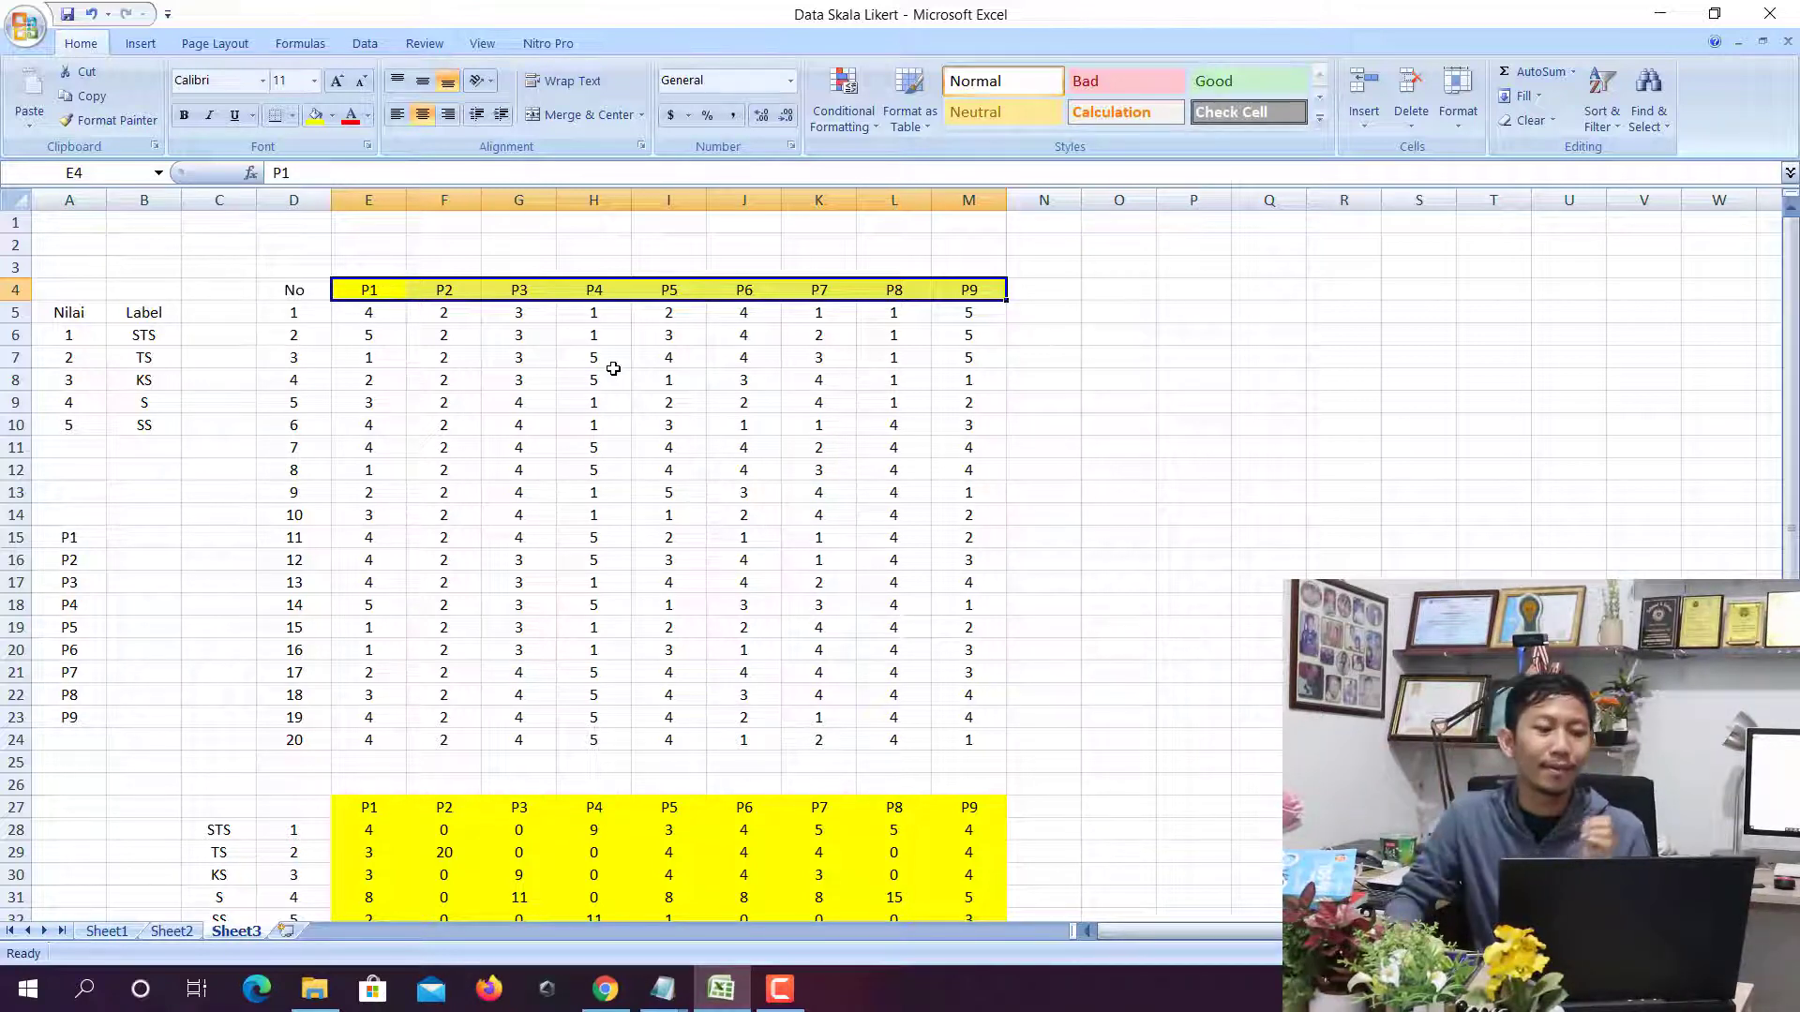
pyautogui.click(623, 394)
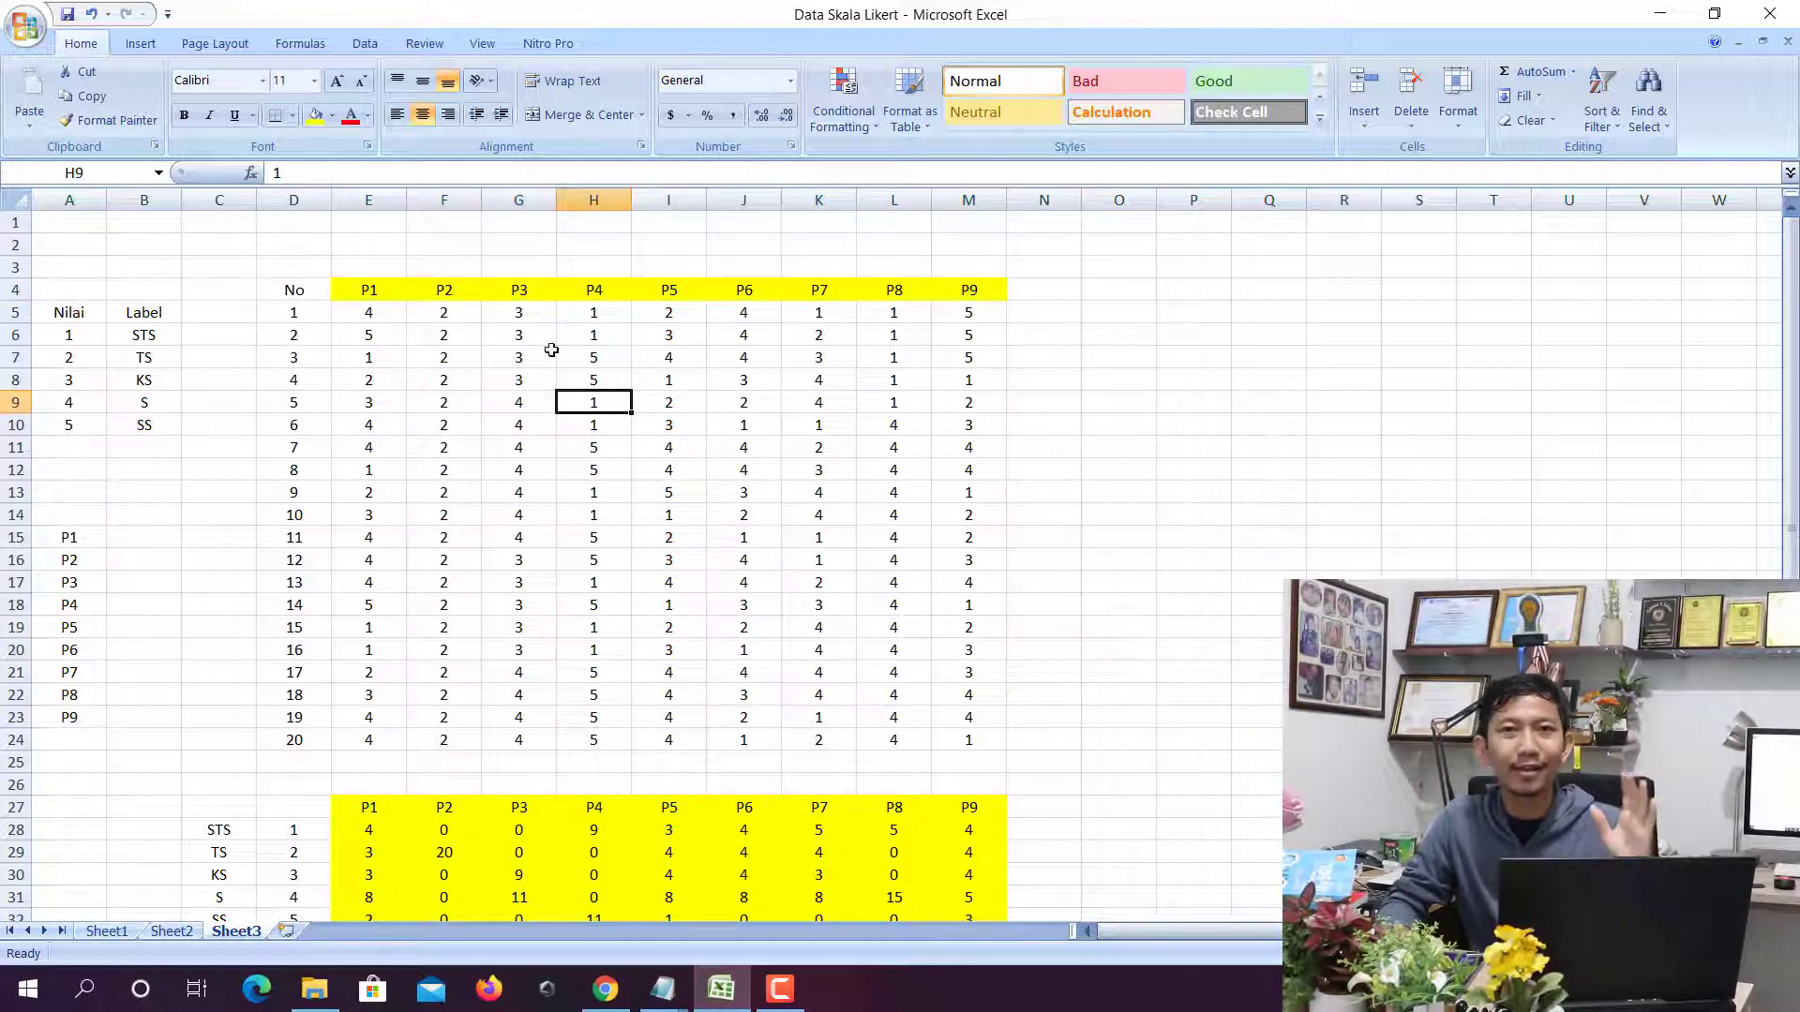
# Examine the value-to-label key for STS, TS, KS, S and SS alongside the response table for P1 to P9
pyautogui.click(551, 350)
pyautogui.click(116, 334)
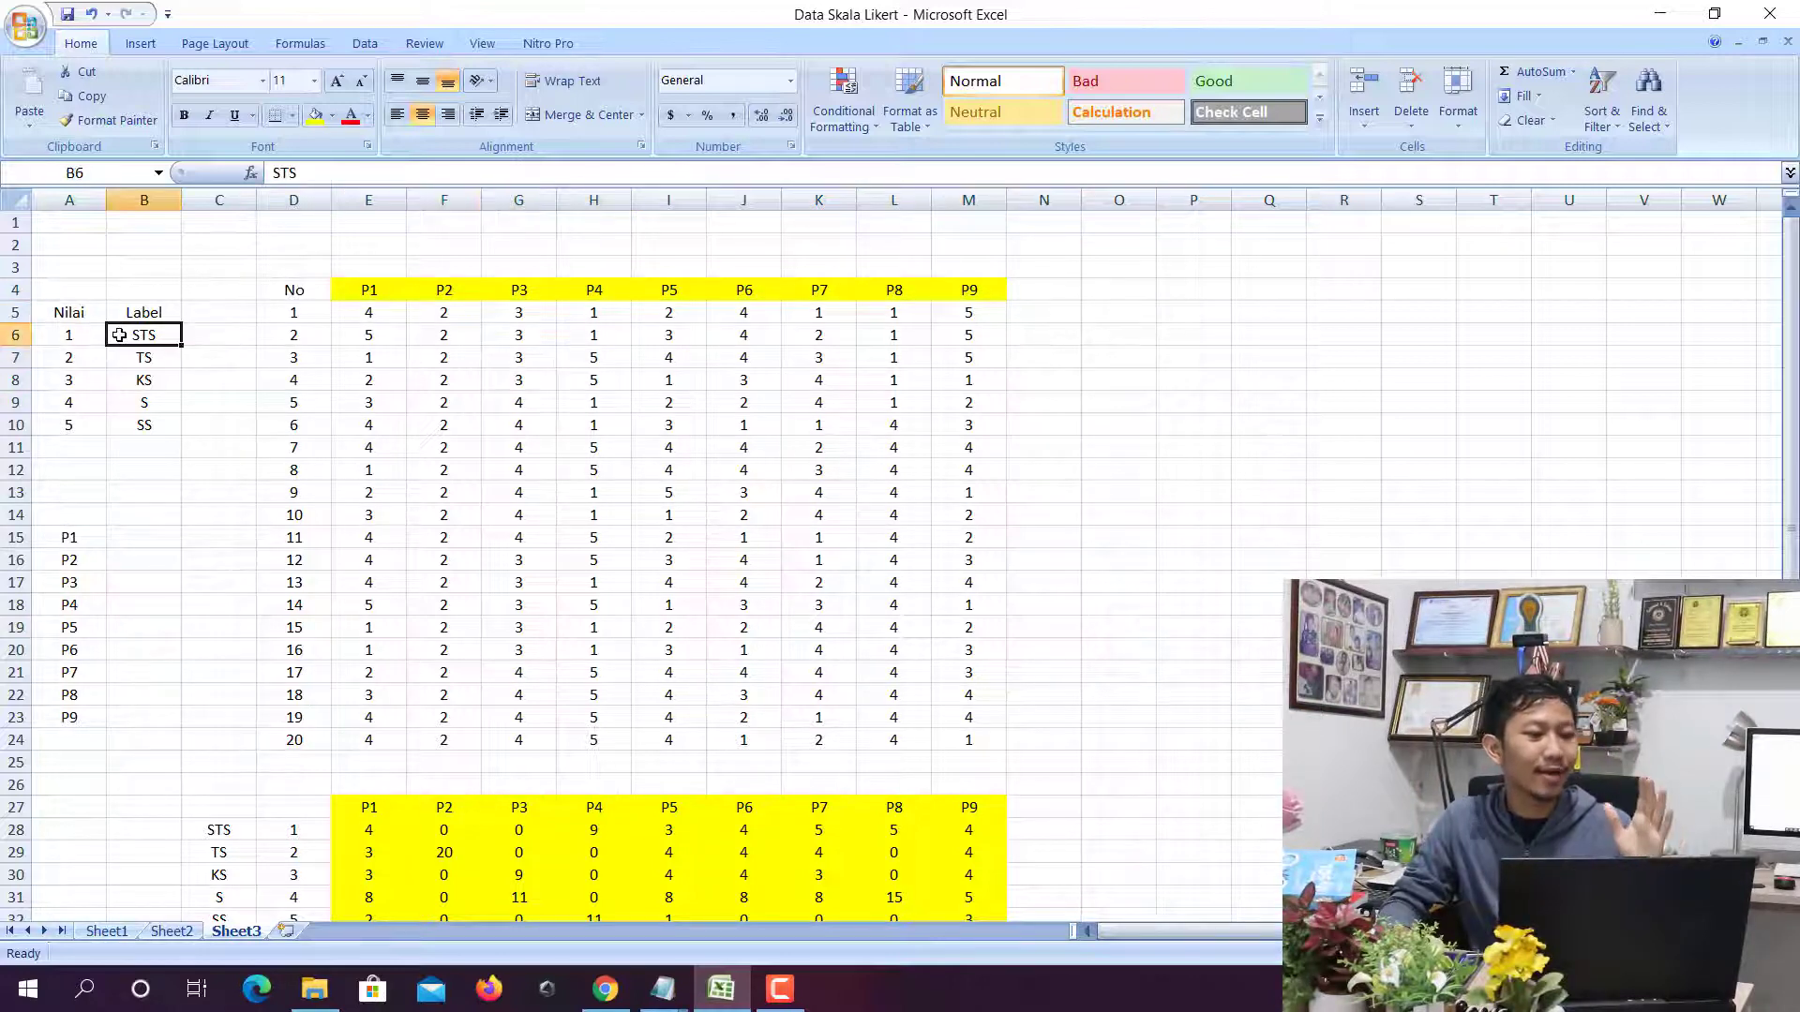
pyautogui.click(145, 376)
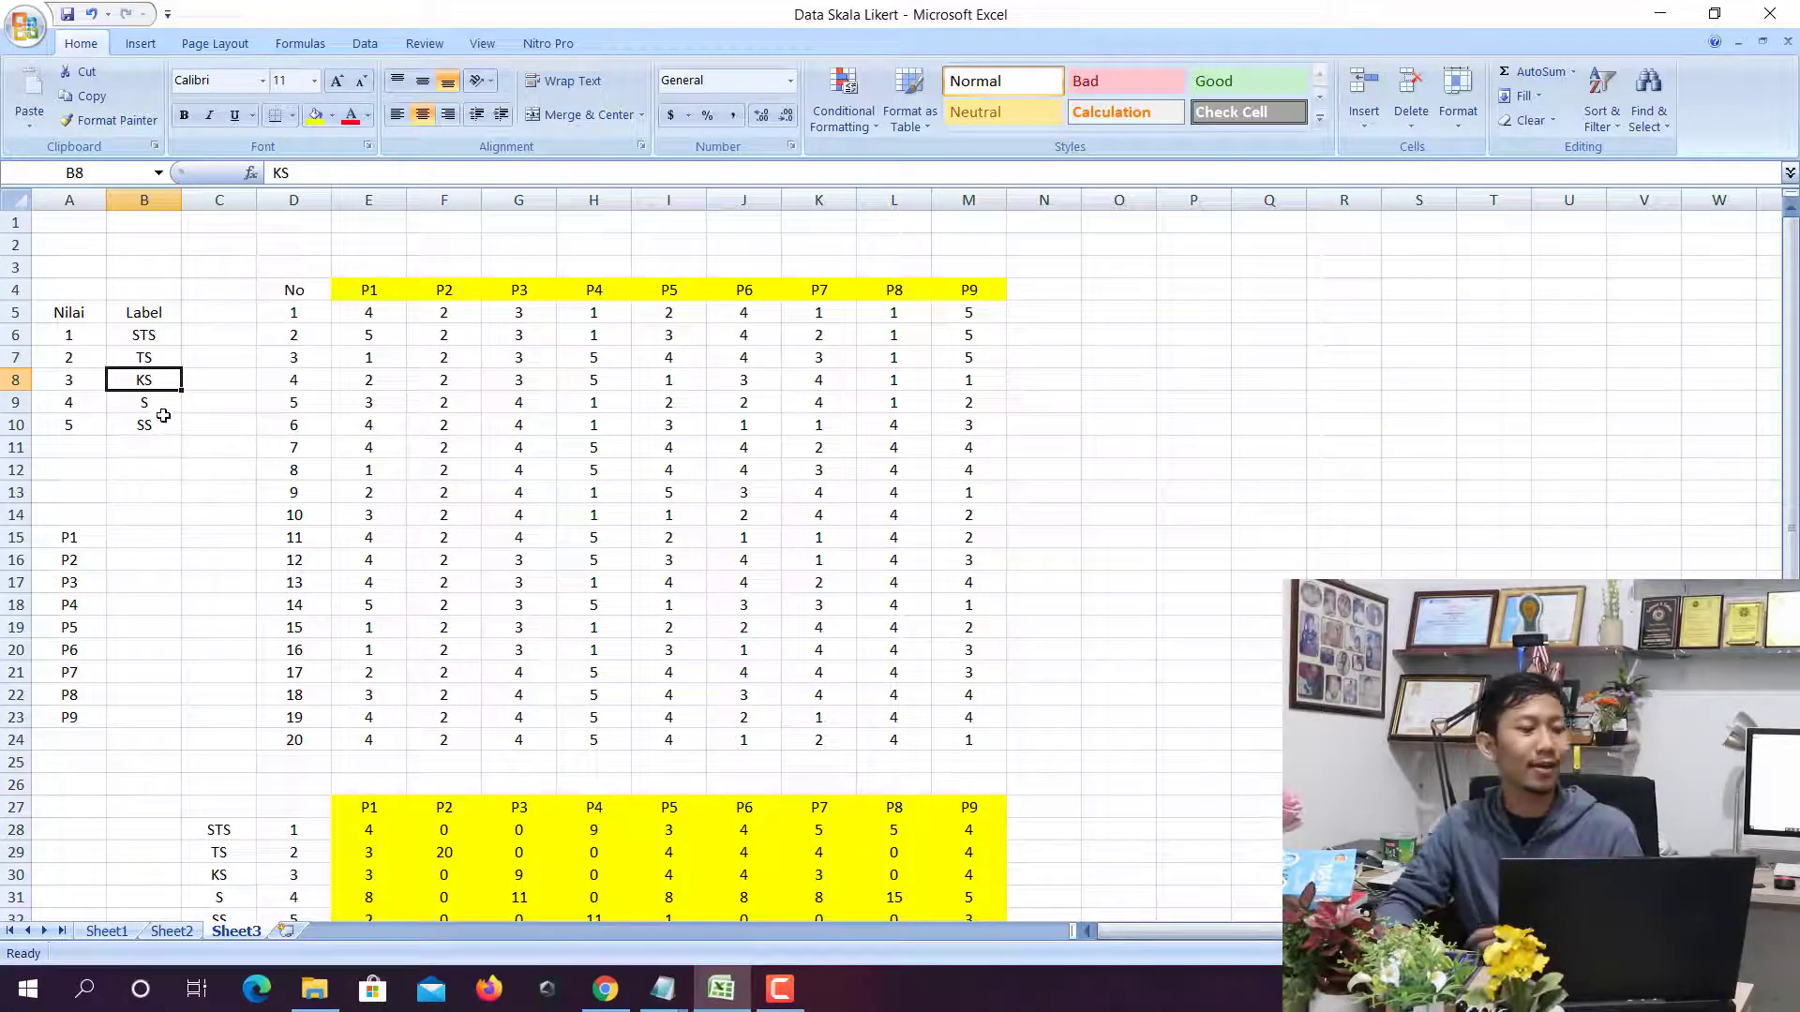
pyautogui.click(159, 408)
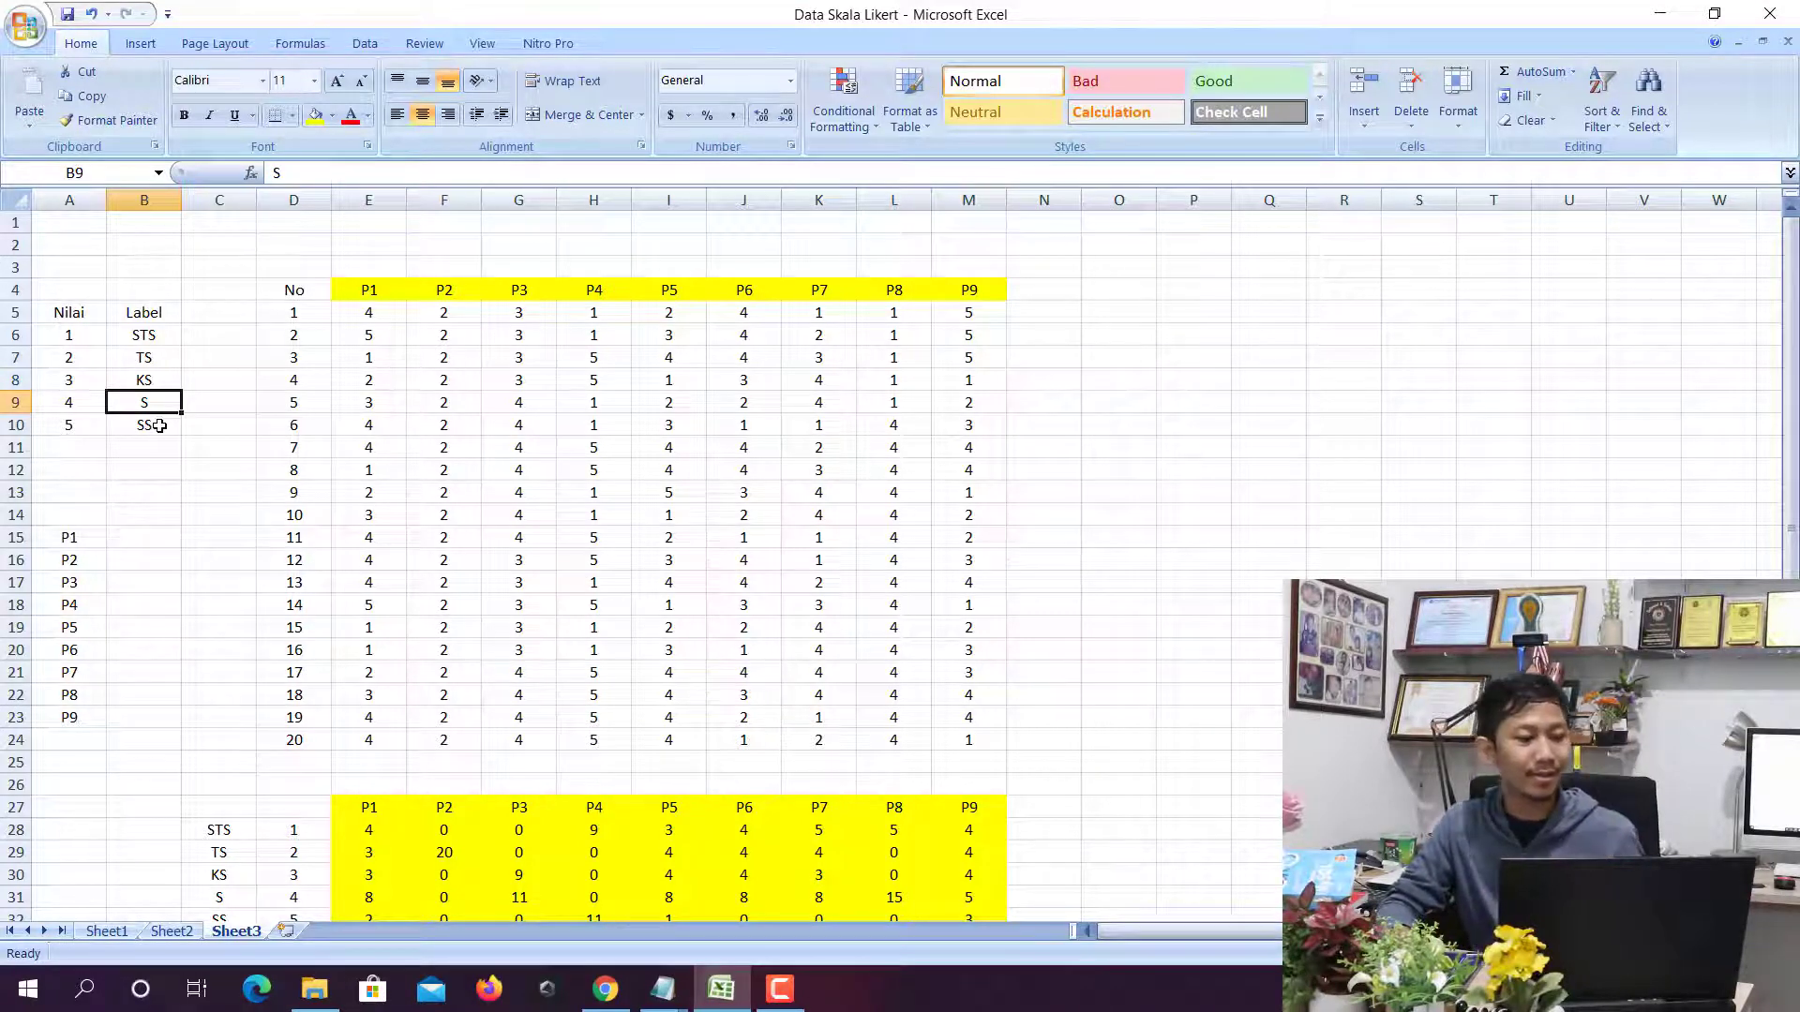
pyautogui.click(159, 425)
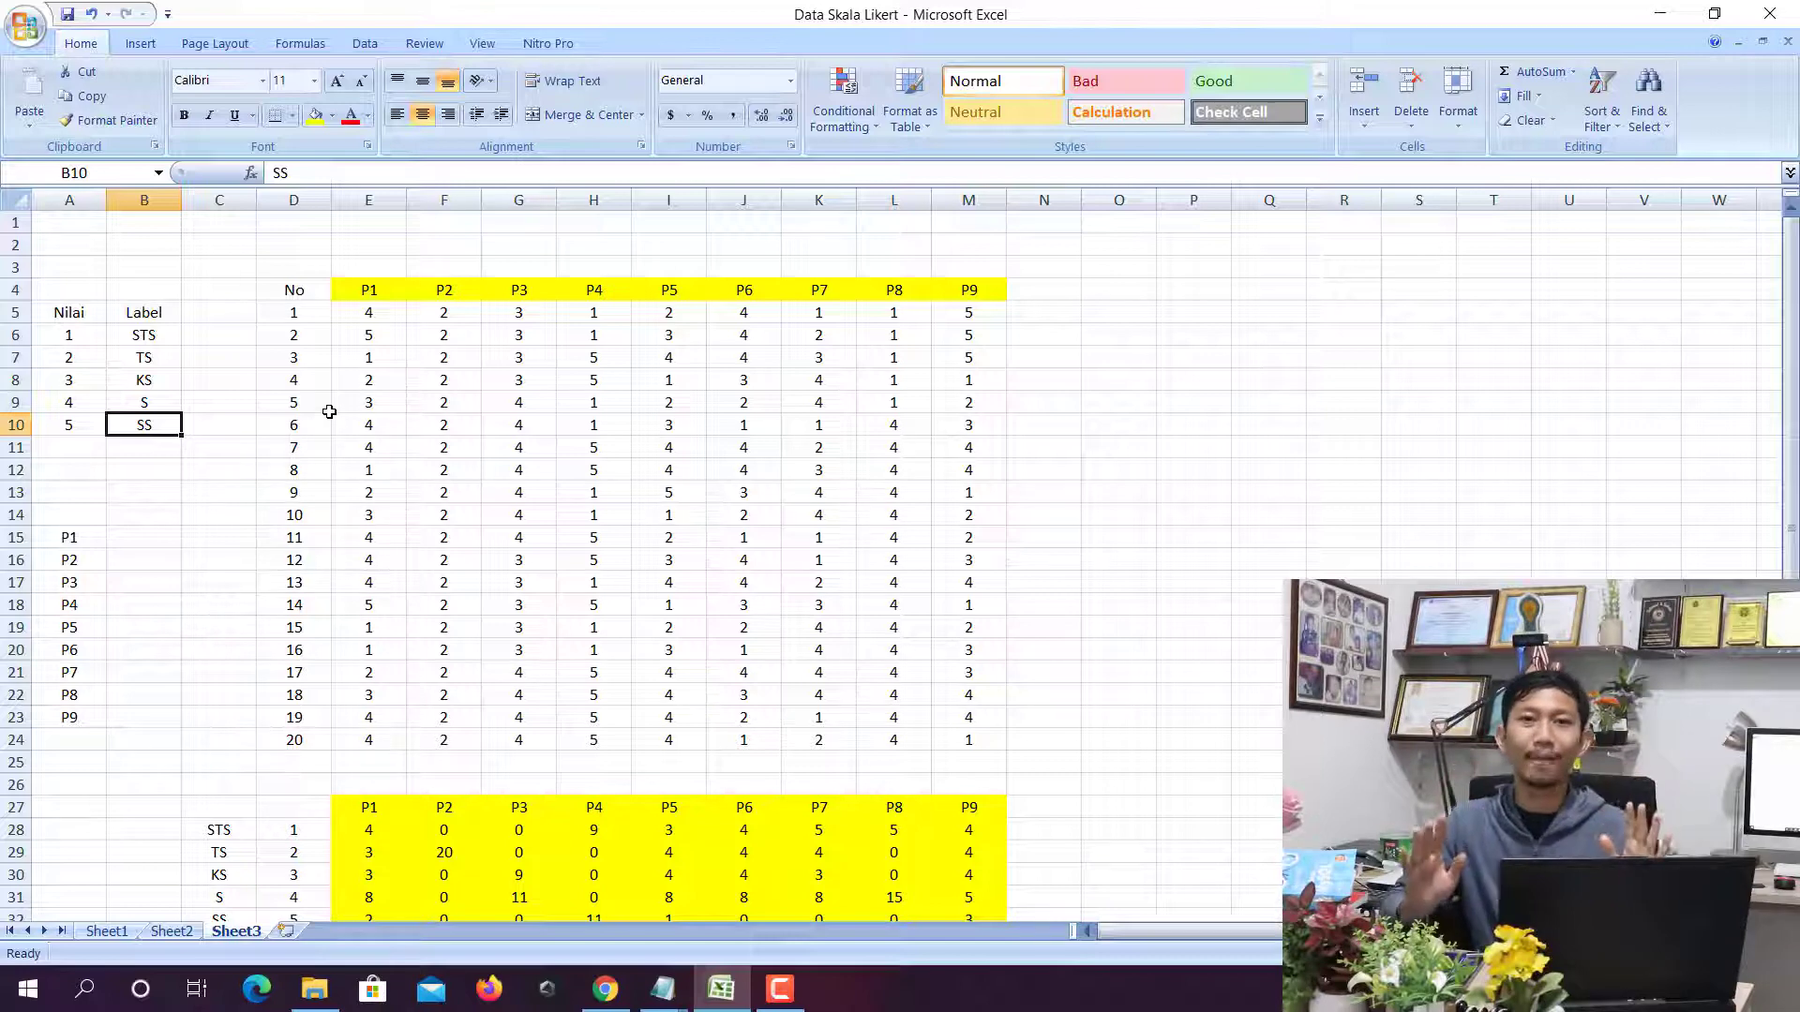
pyautogui.click(414, 387)
pyautogui.moveTo(371, 290); pyautogui.dragTo(969, 740)
pyautogui.moveTo(717, 445); pyautogui.dragTo(698, 444)
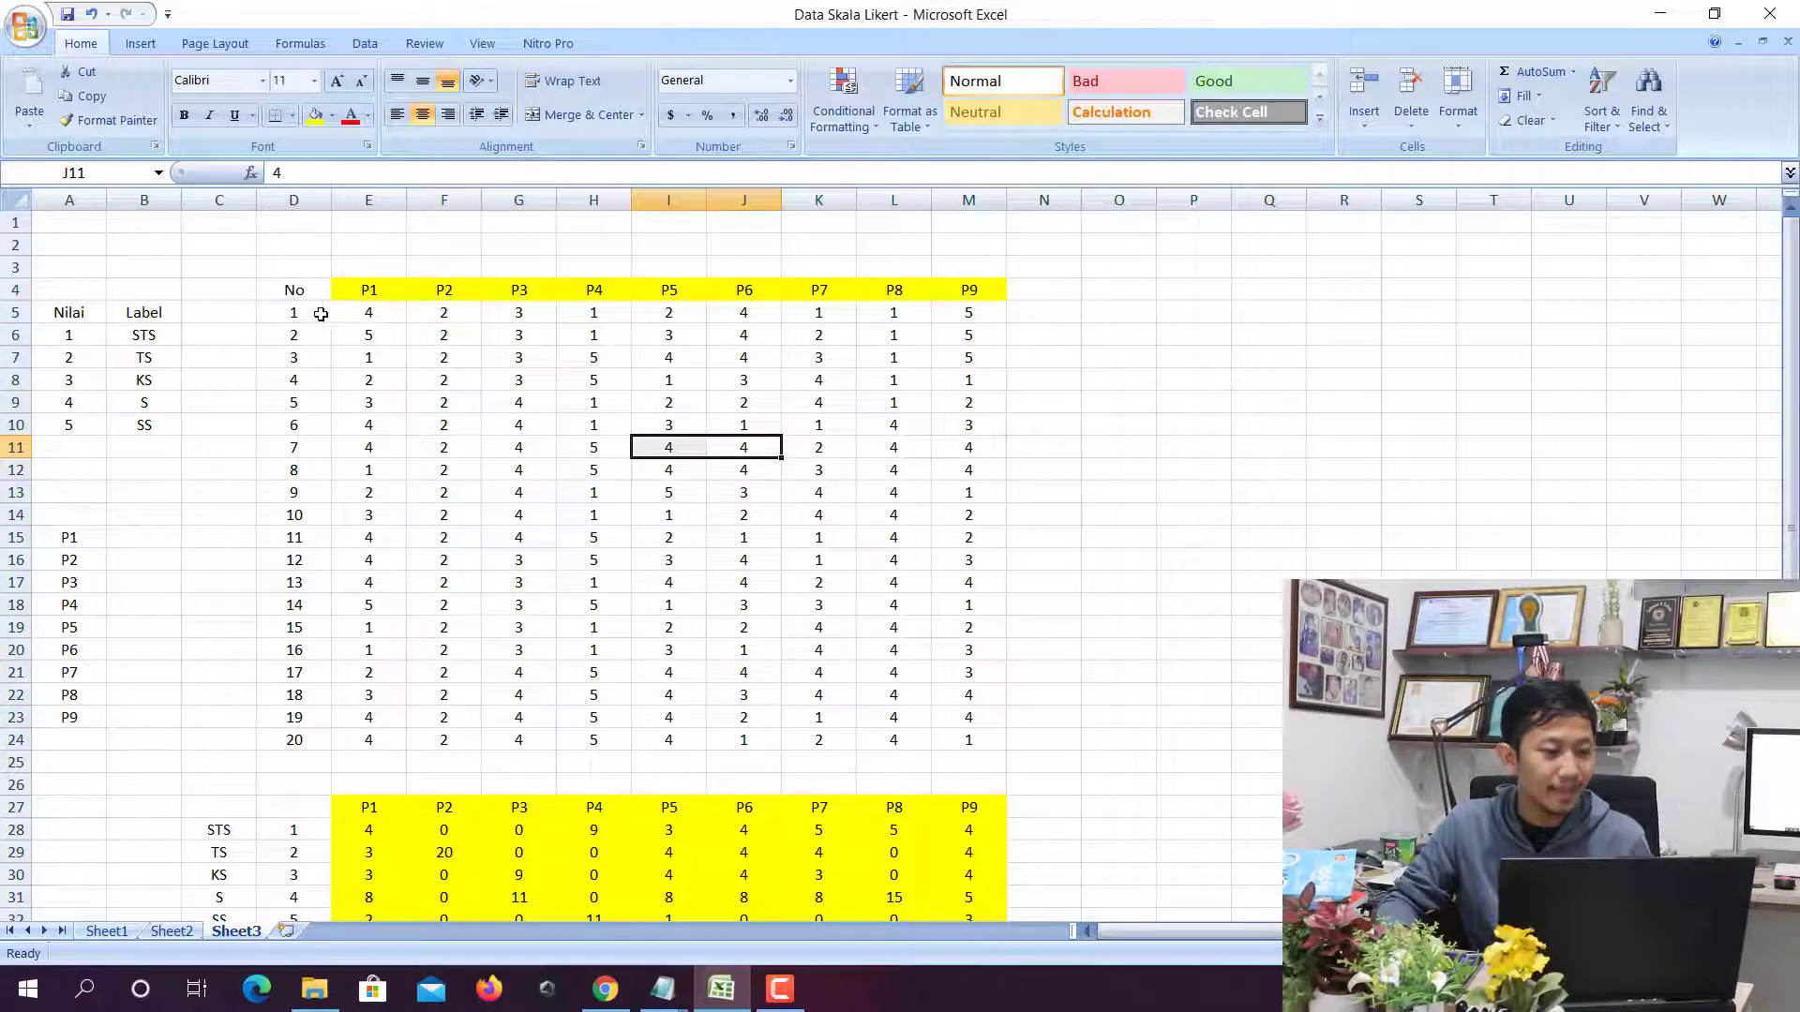
# Shade the respondent numbers 1 to 20 in D5:D24 with a tan fill
pyautogui.moveTo(286, 312); pyautogui.dragTo(318, 740)
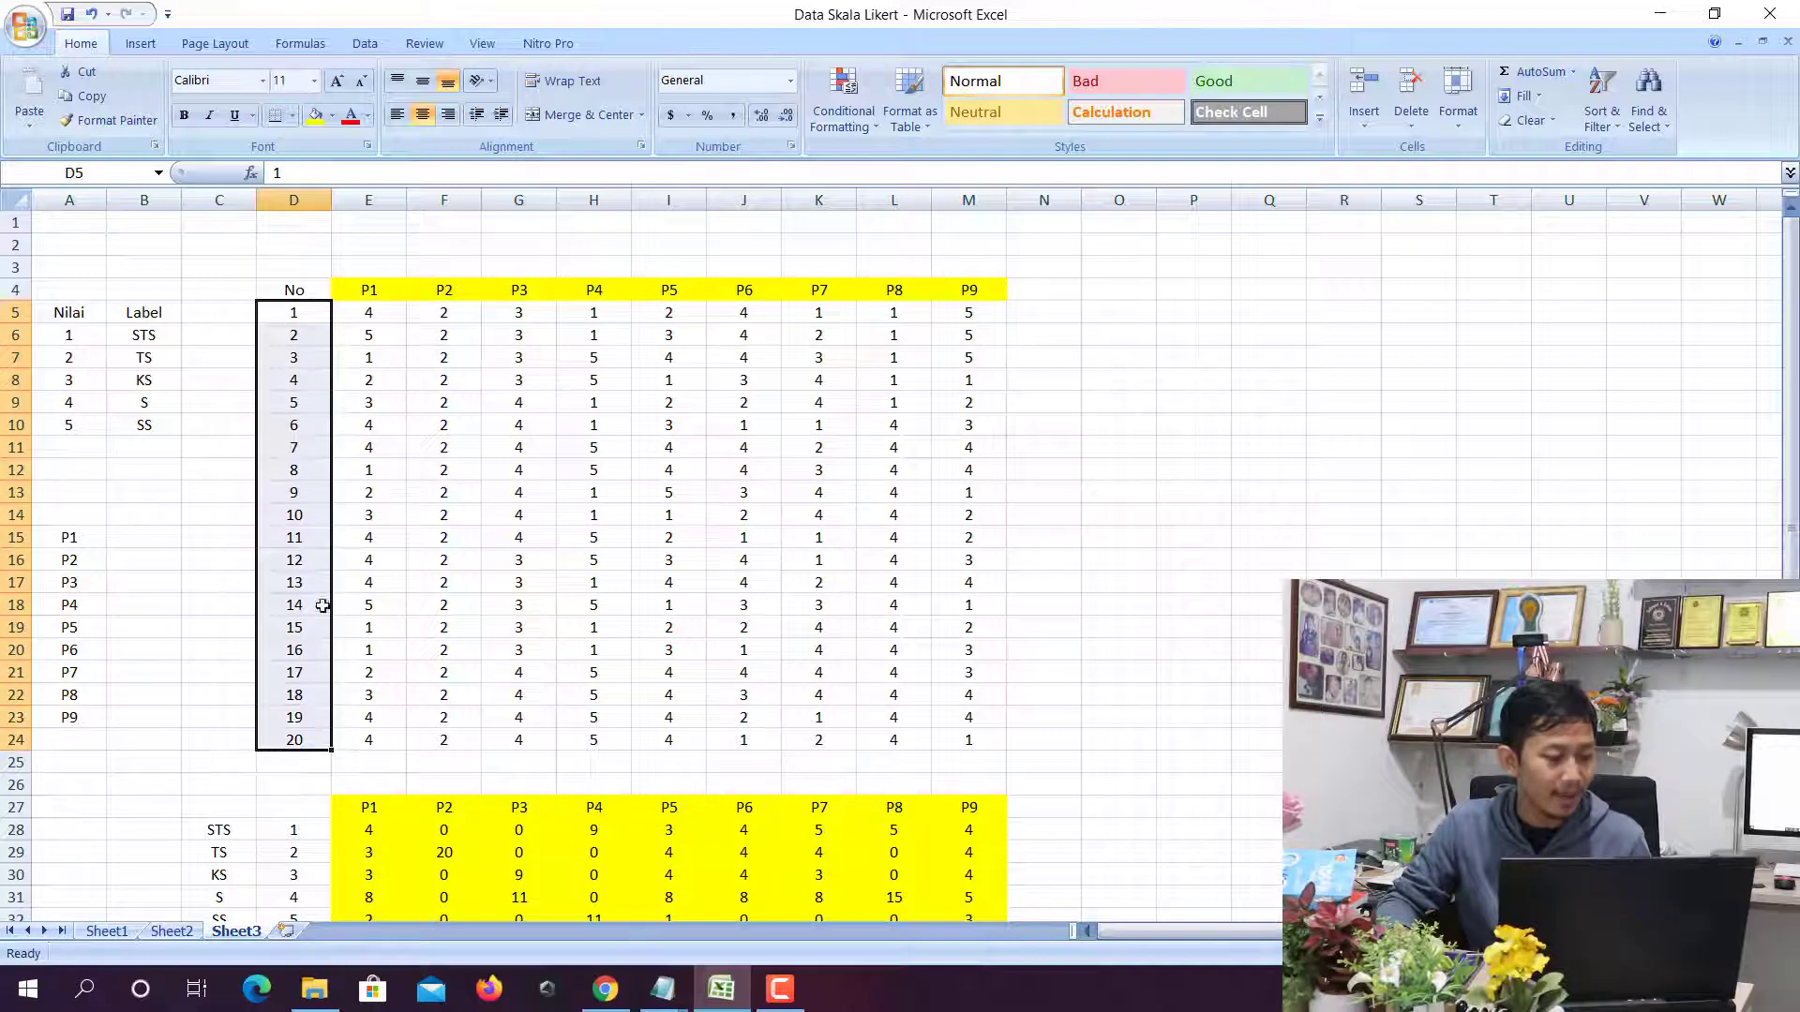
pyautogui.click(332, 115)
pyautogui.click(352, 185)
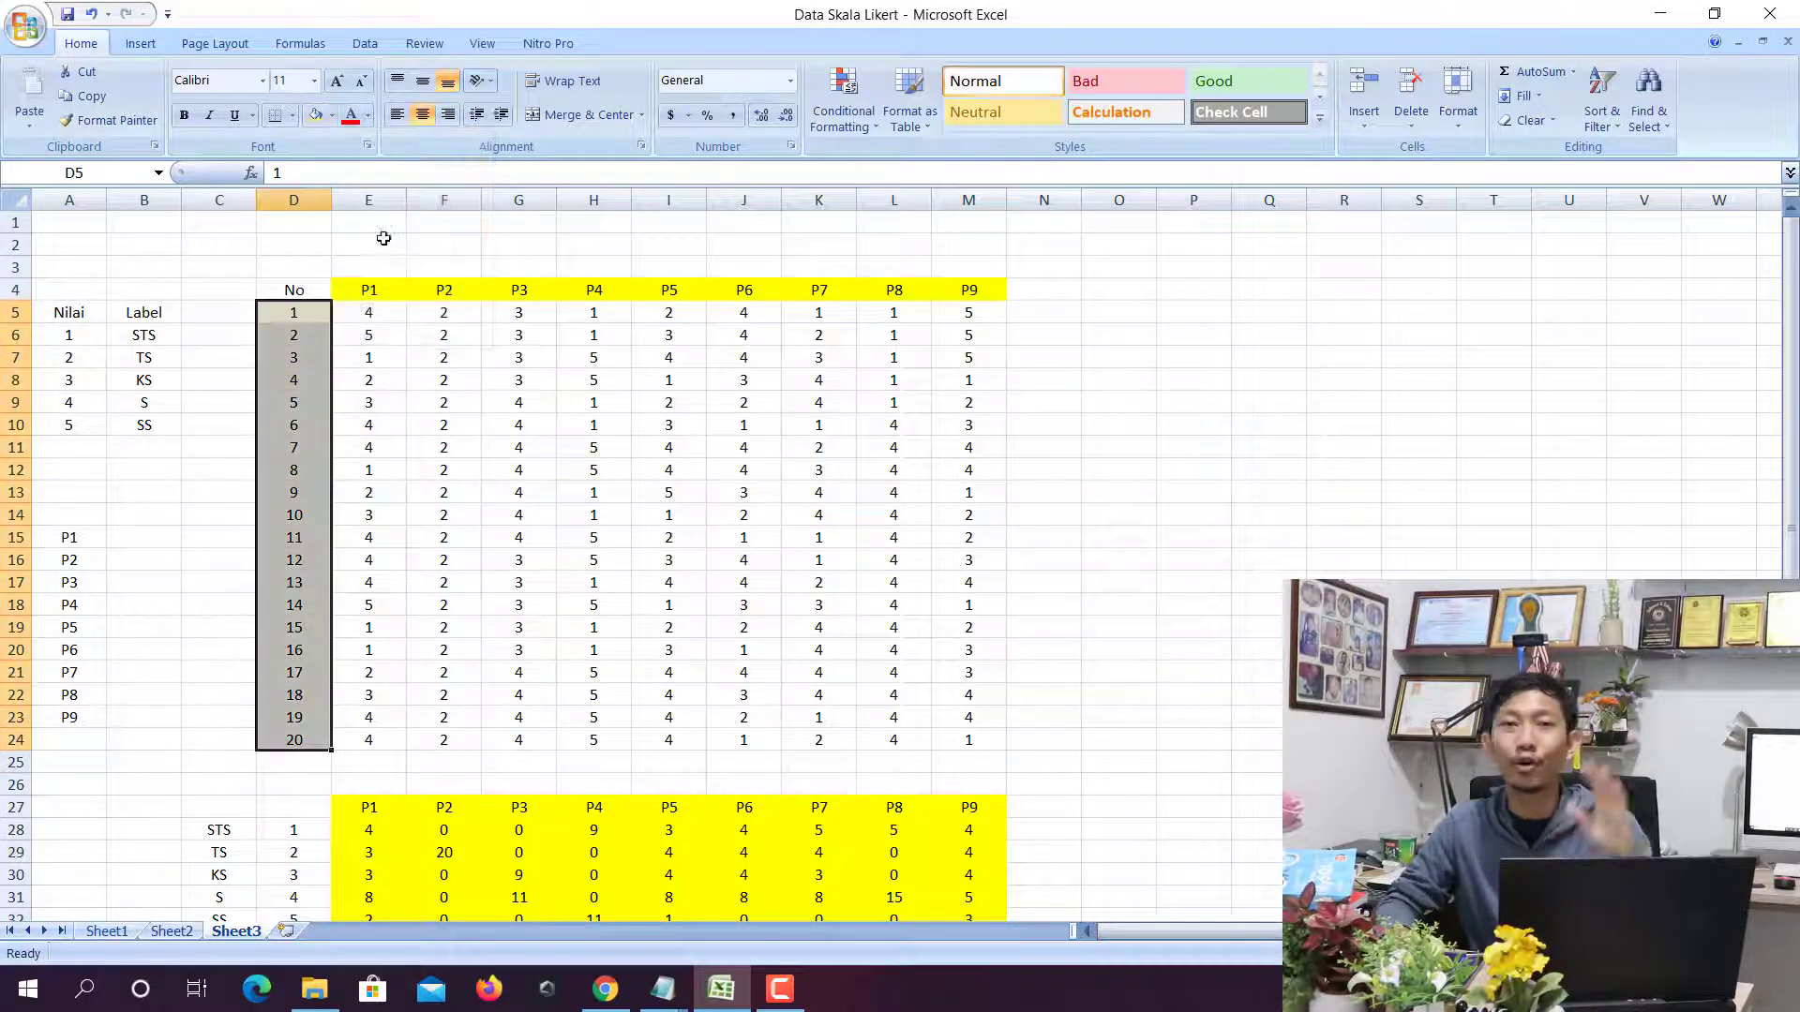
# Examine how each respondent answered P1 to P9, from respondent 1 to respondent 20, across E5:M24
pyautogui.click(324, 308)
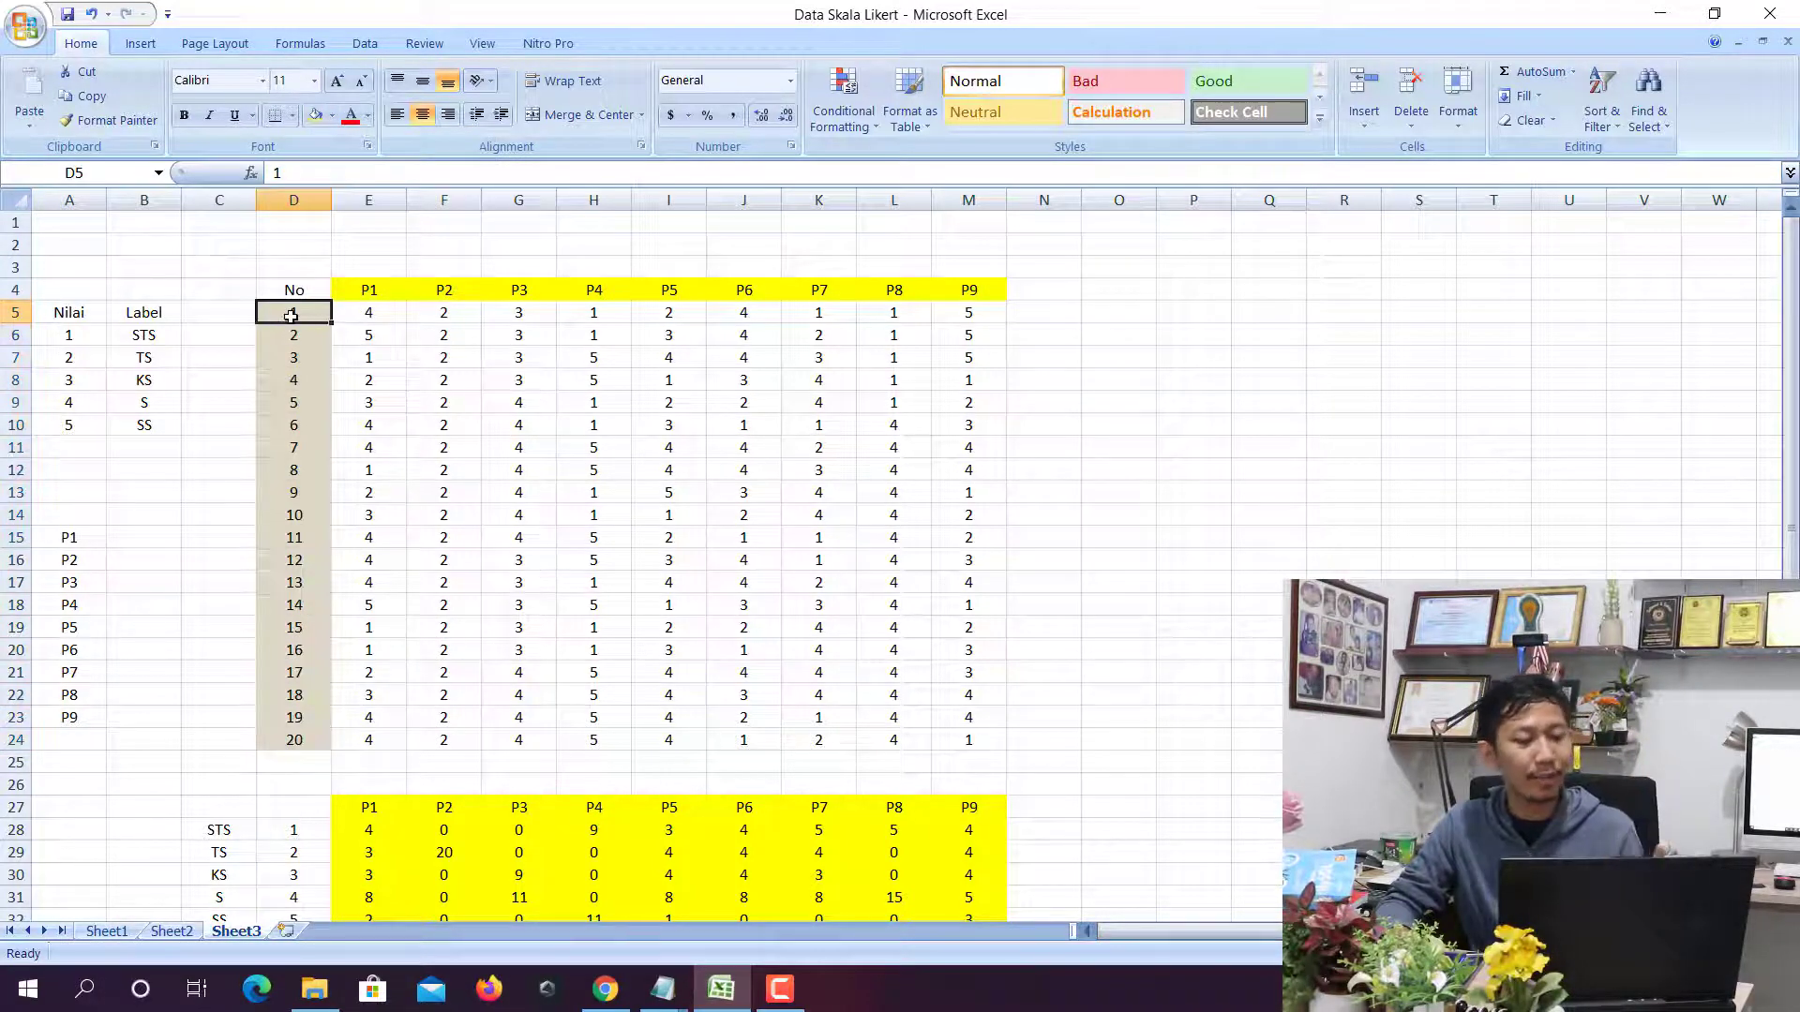
pyautogui.click(361, 313)
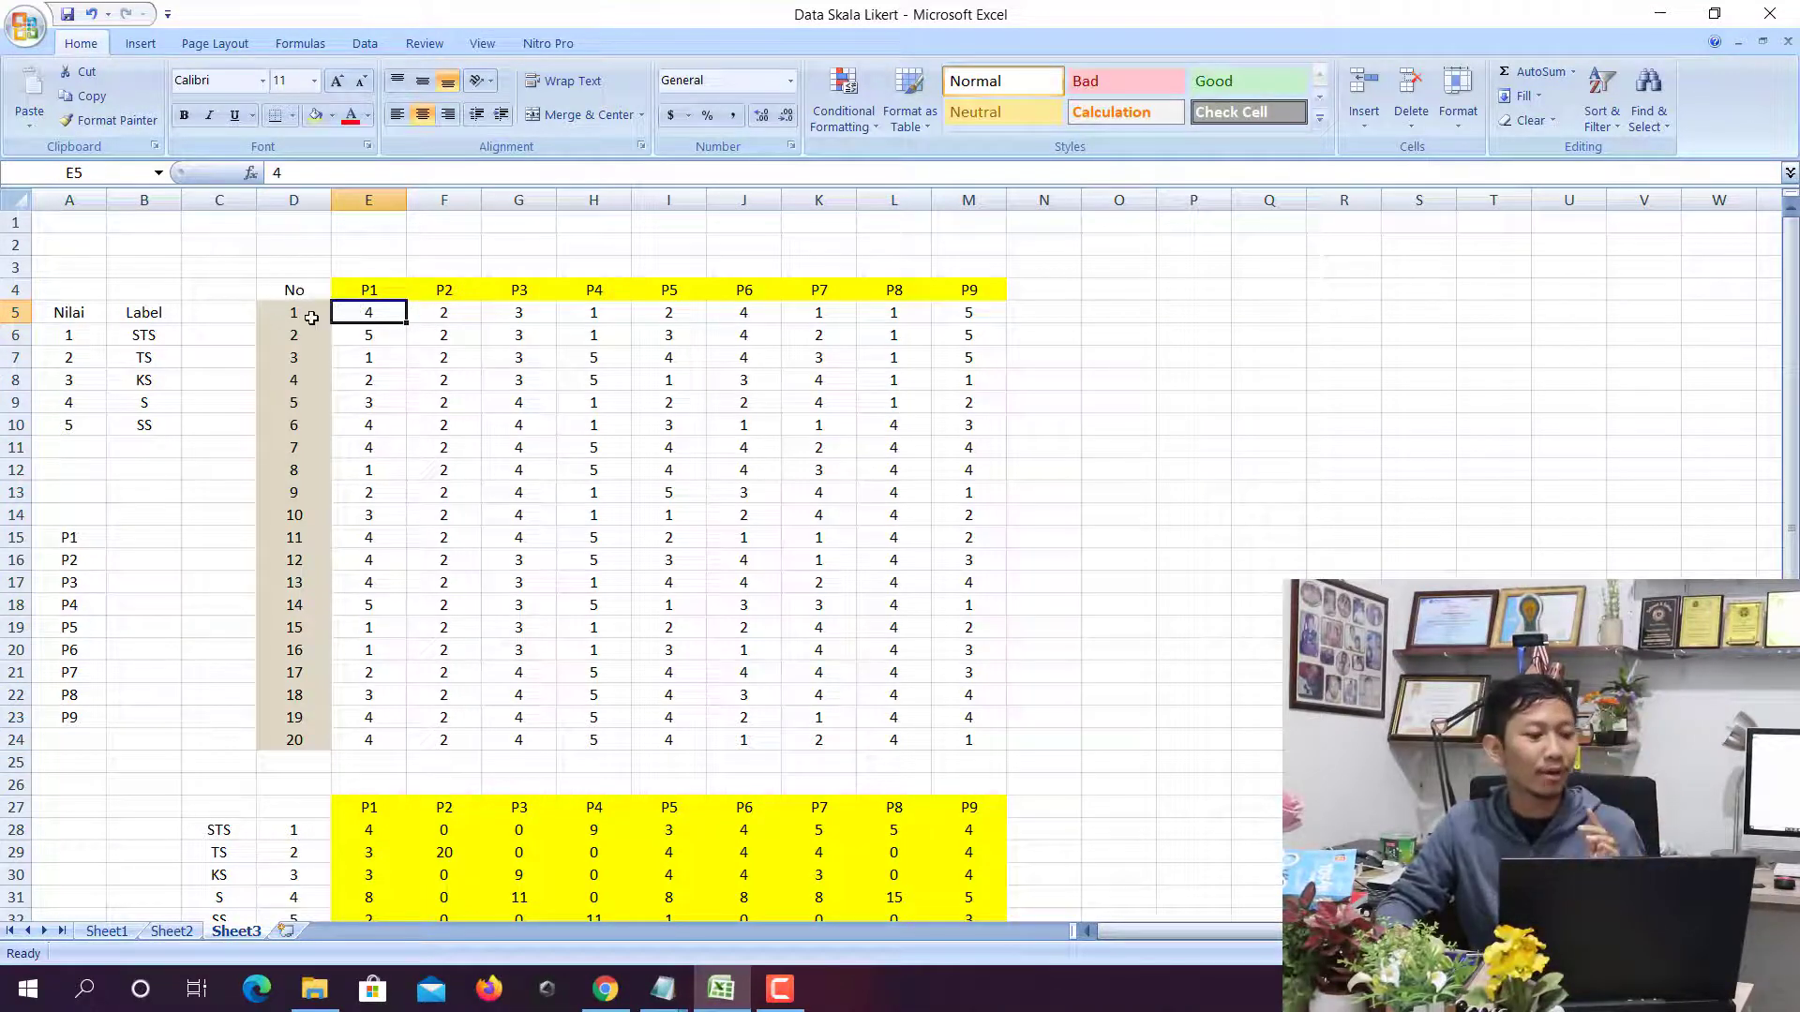
pyautogui.click(317, 318)
pyautogui.click(364, 315)
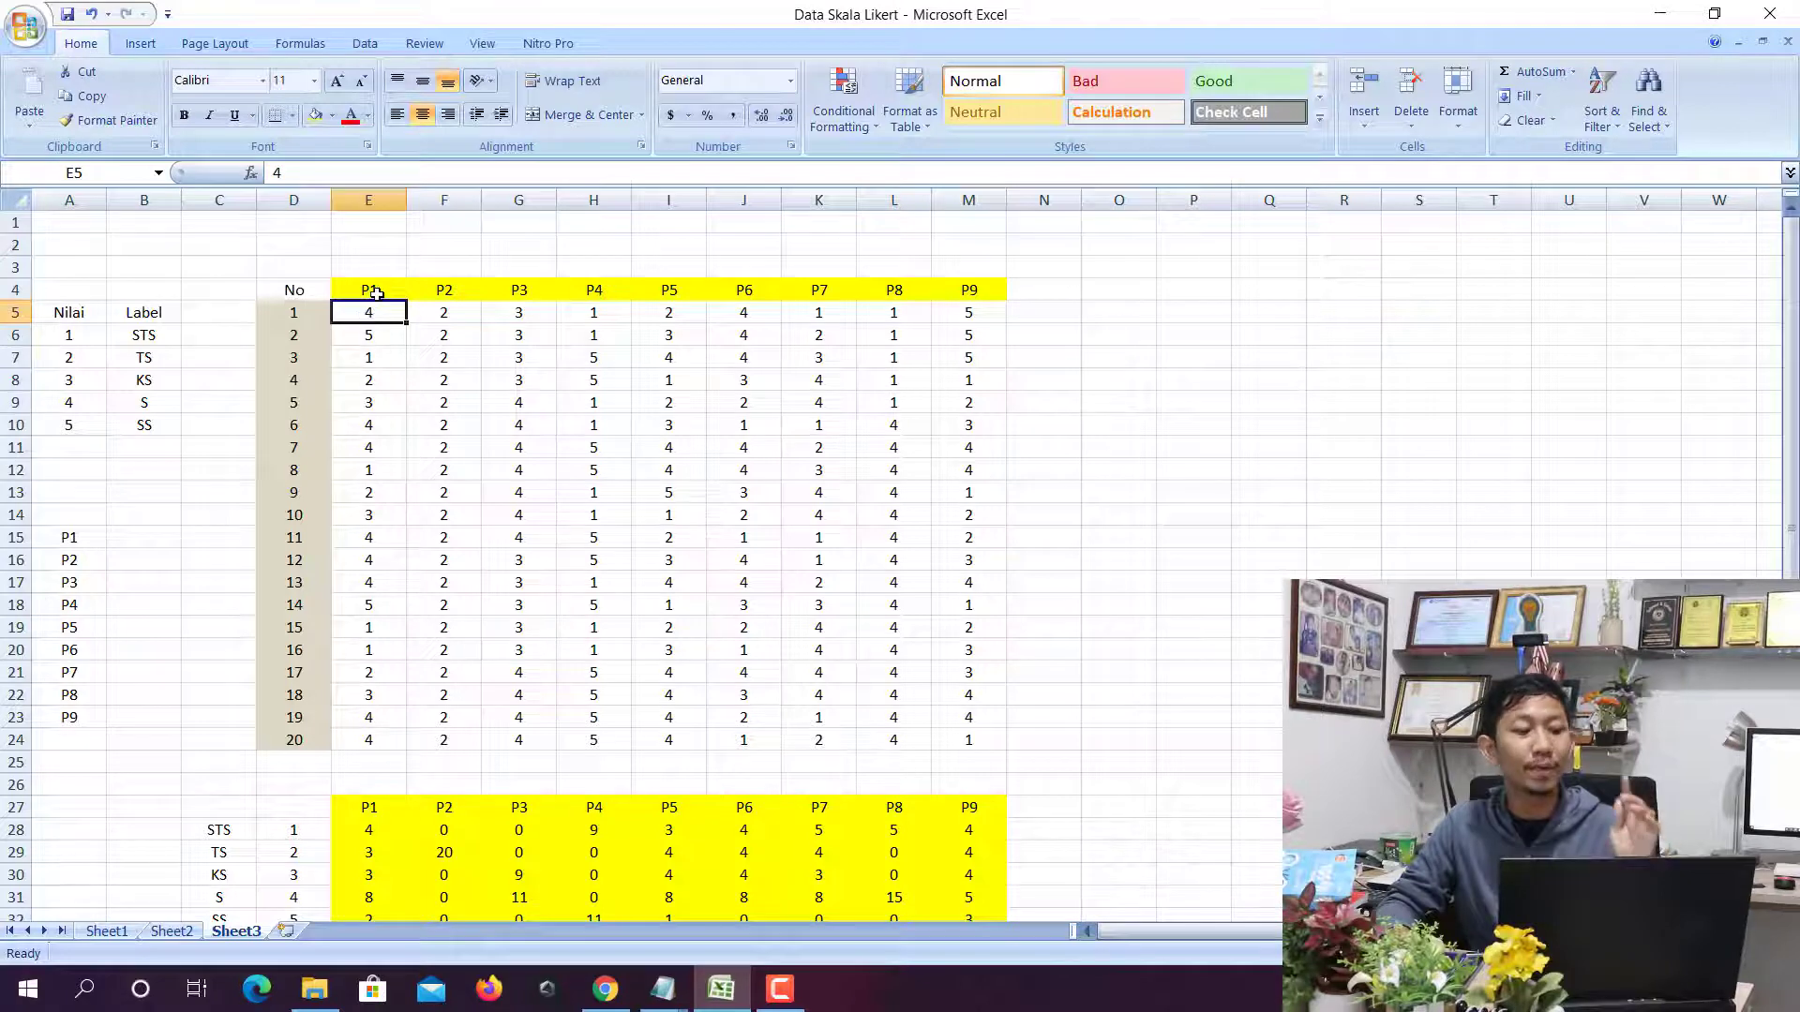
pyautogui.click(376, 293)
pyautogui.click(315, 308)
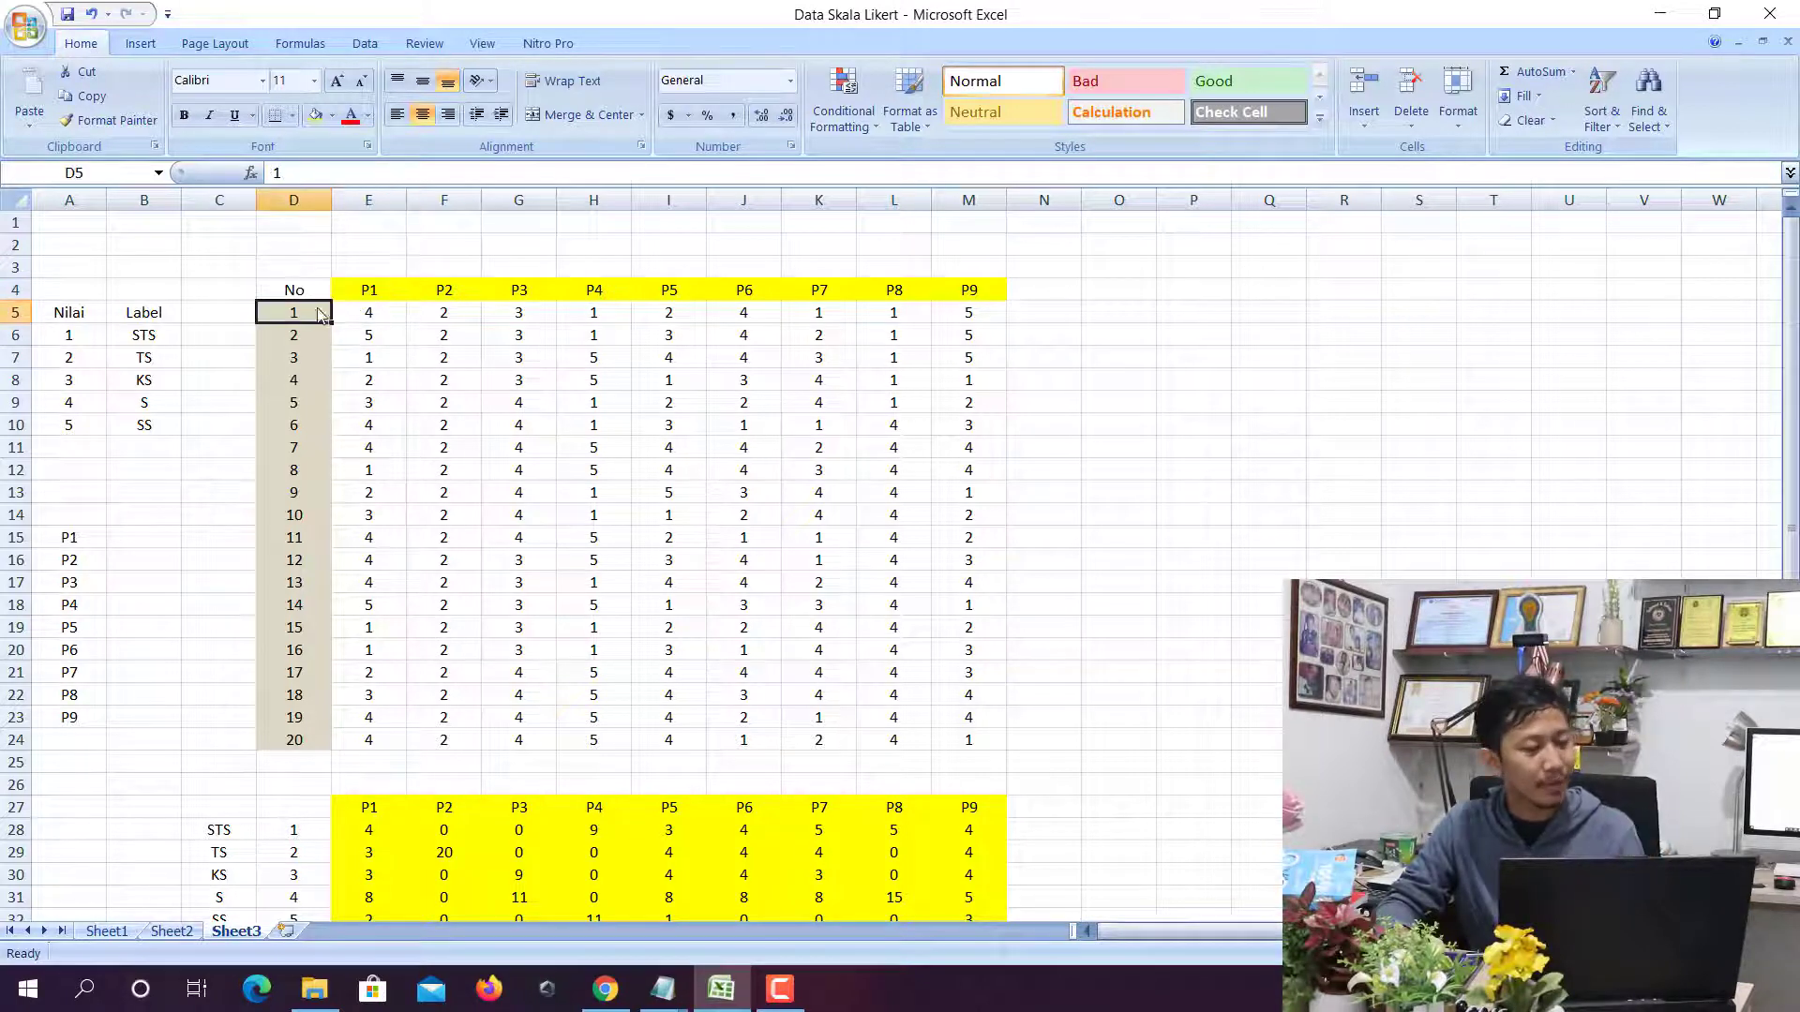
pyautogui.click(438, 312)
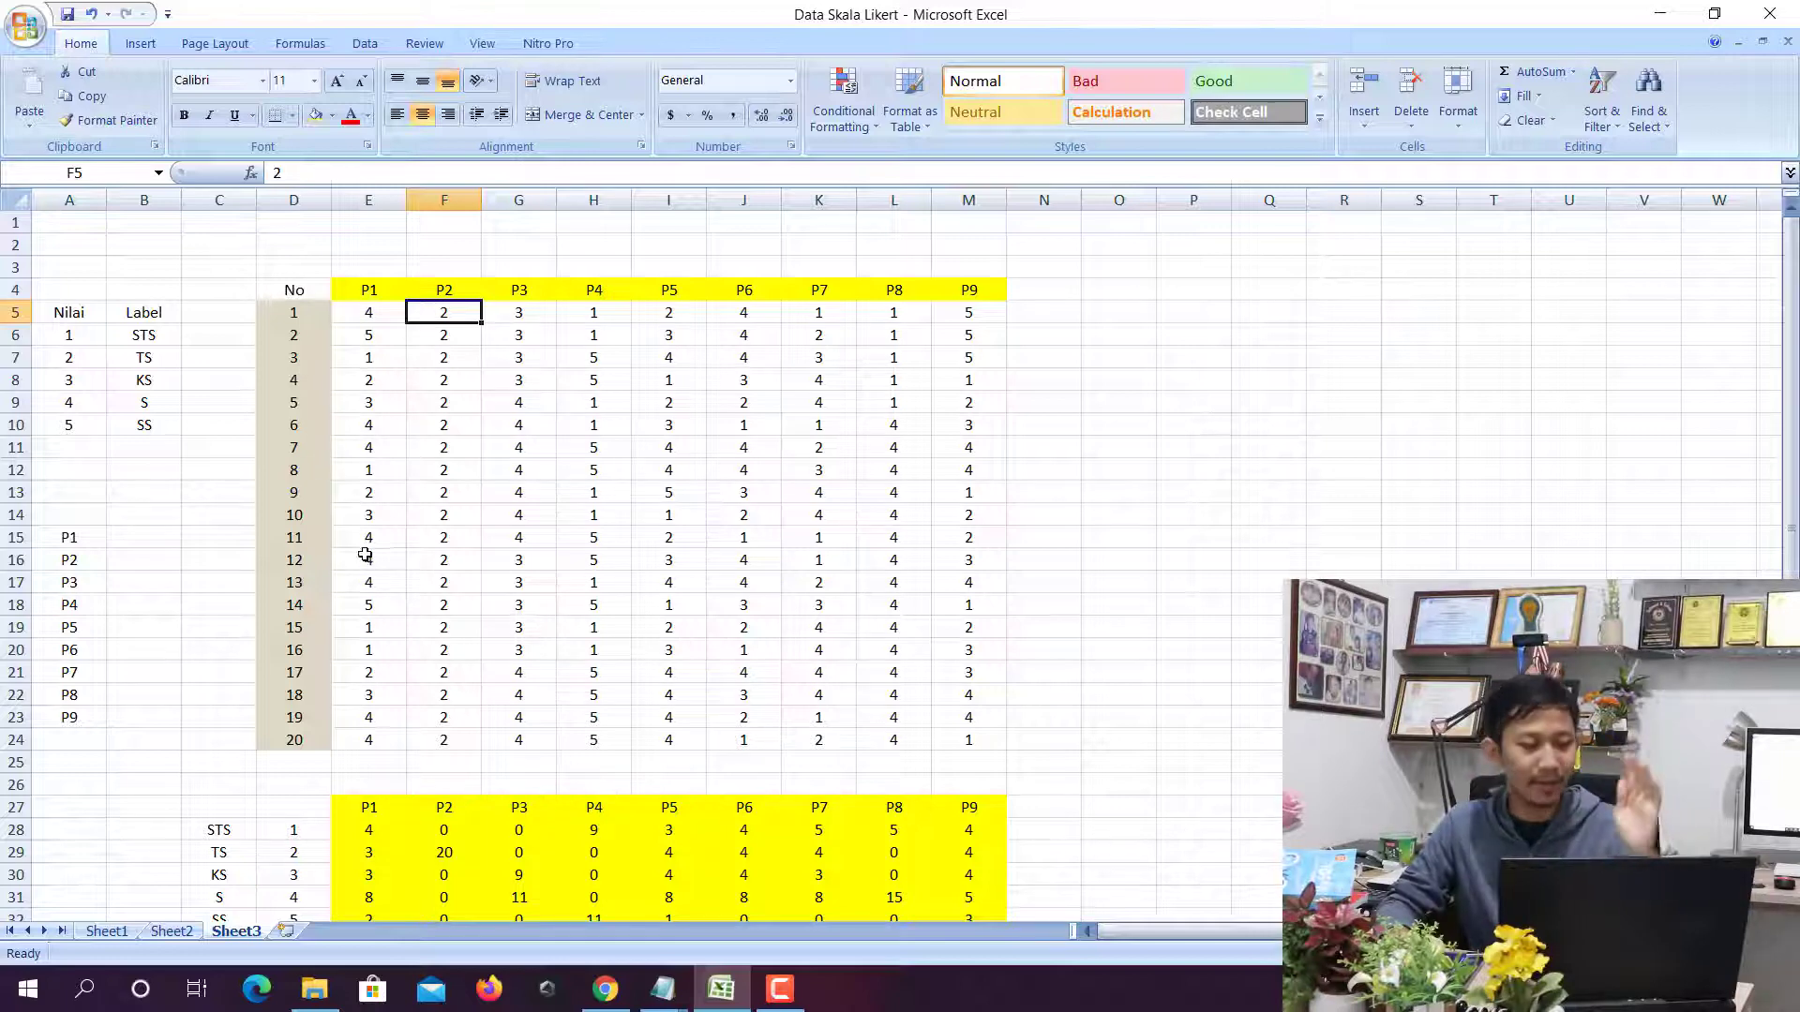
pyautogui.click(296, 743)
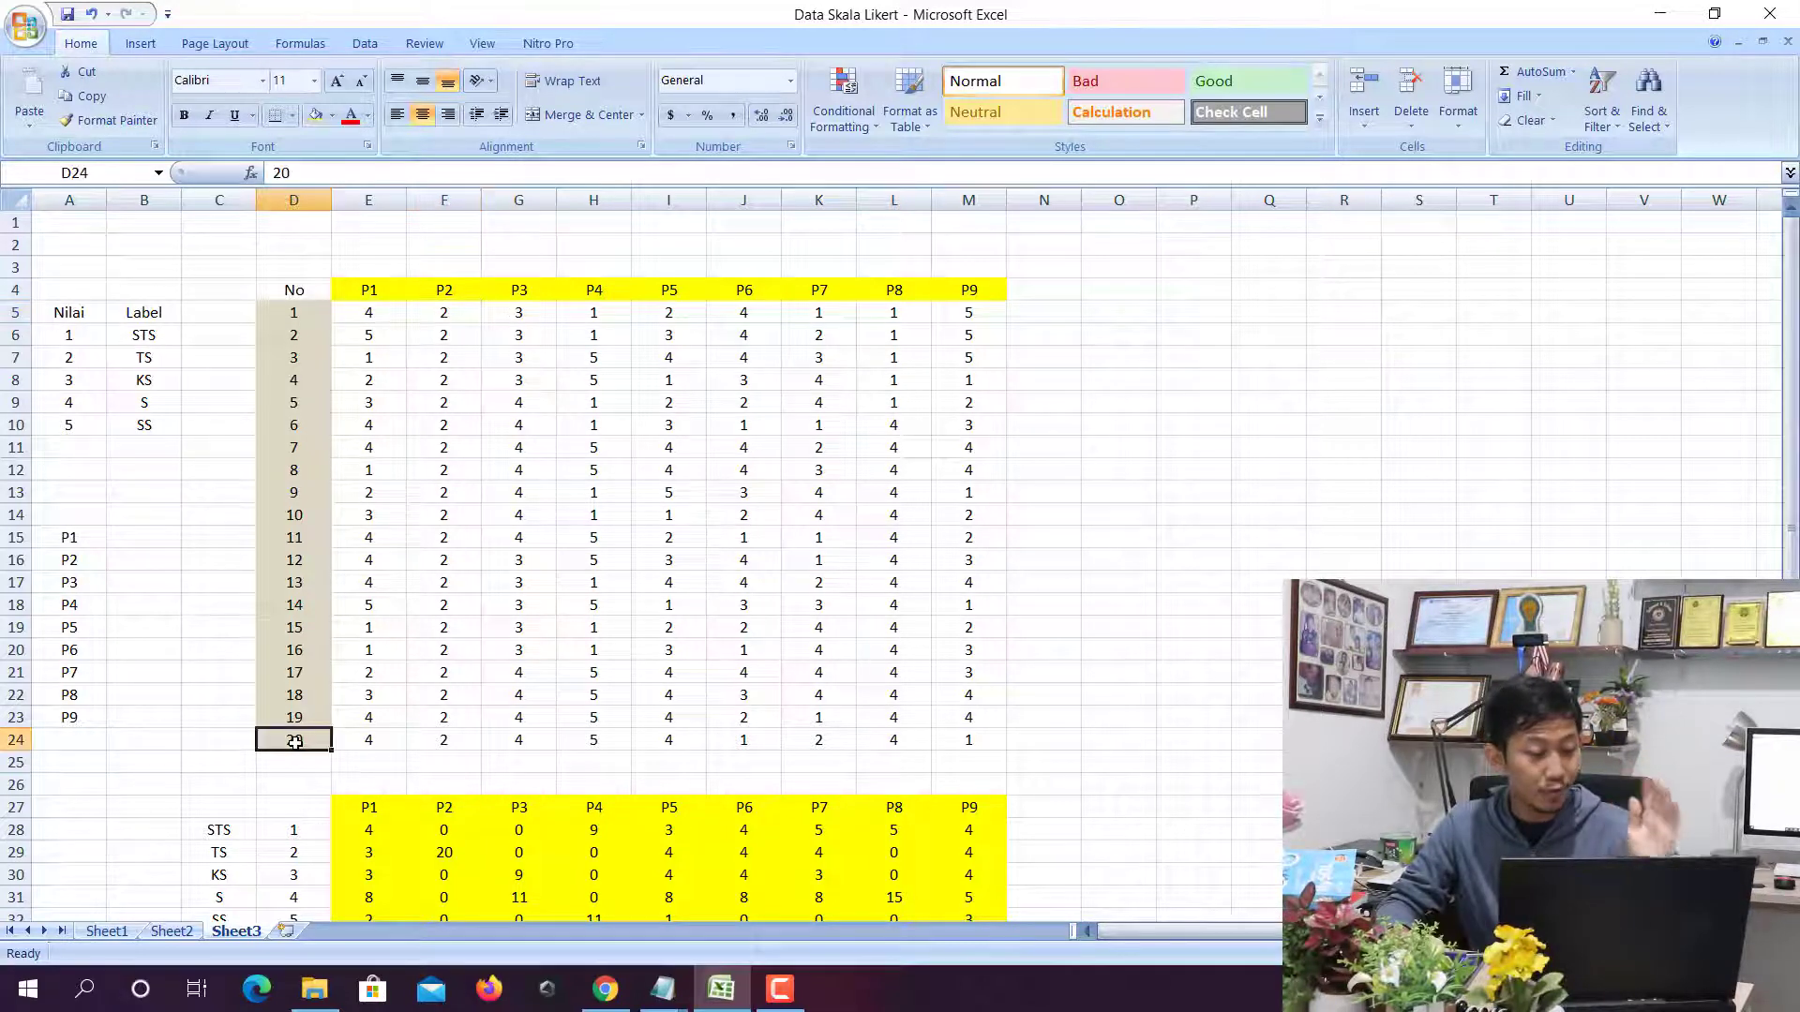
pyautogui.click(942, 738)
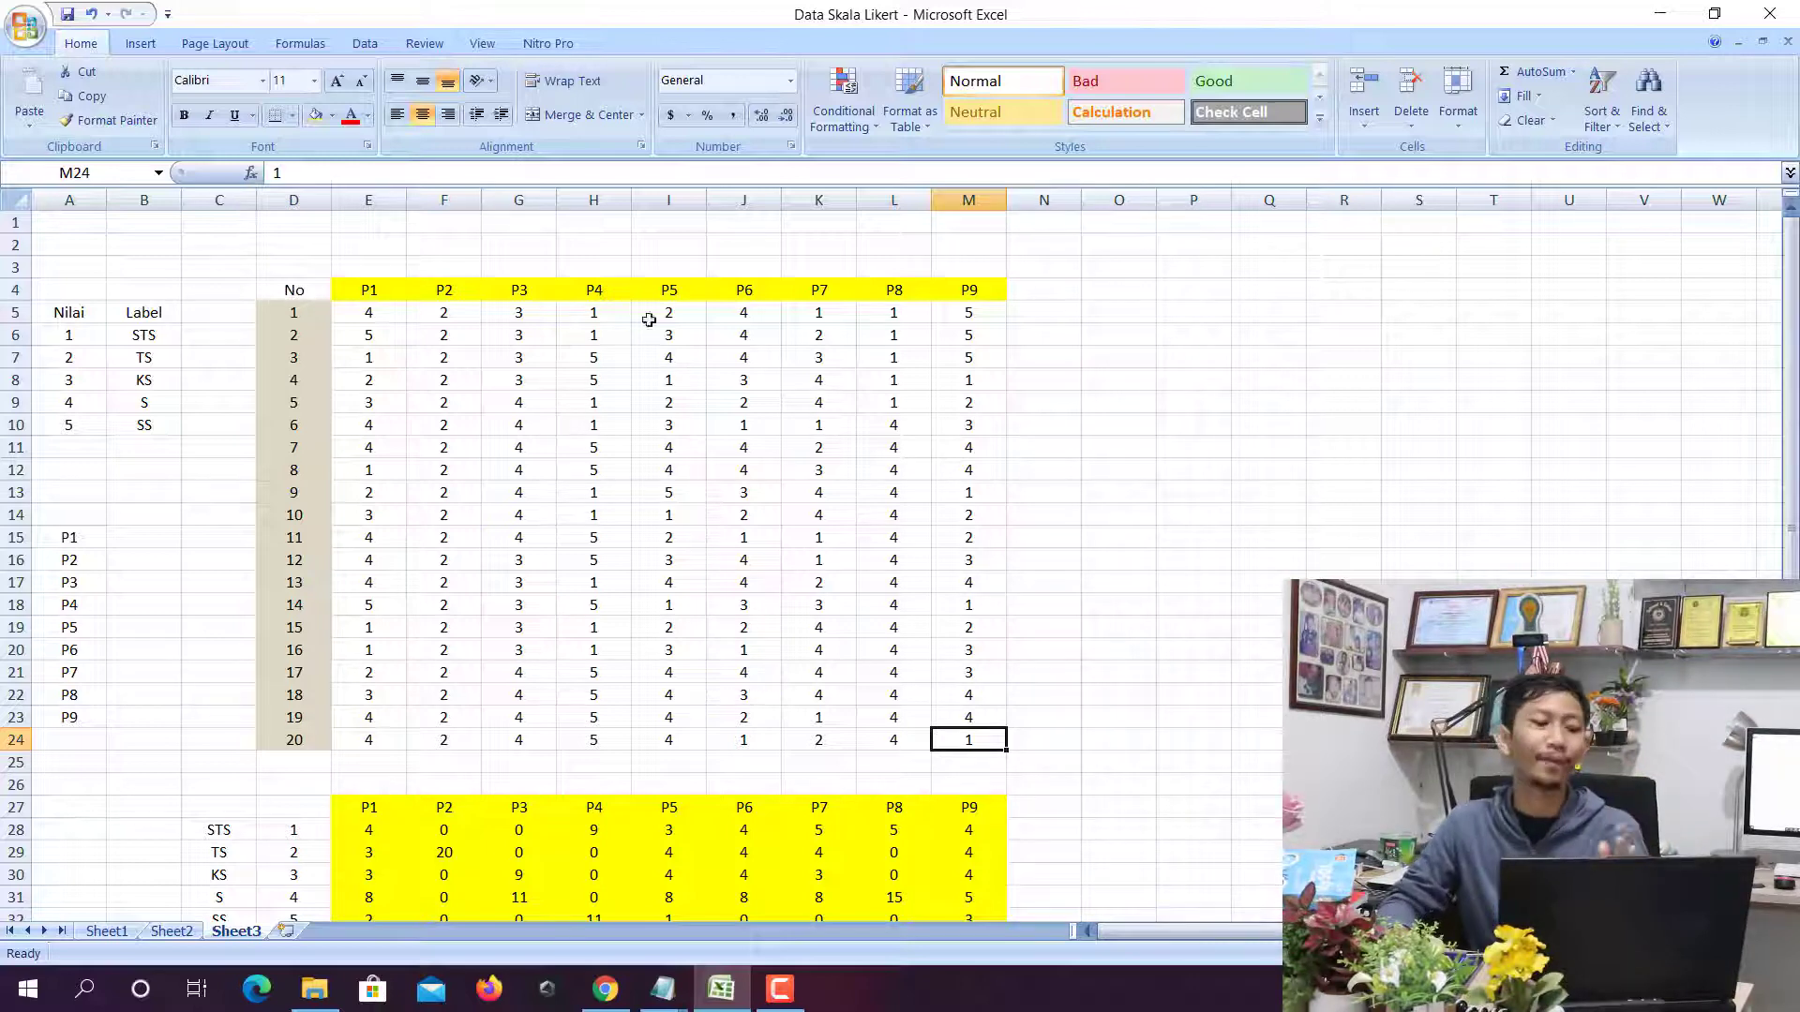
pyautogui.moveTo(375, 309); pyautogui.dragTo(983, 738)
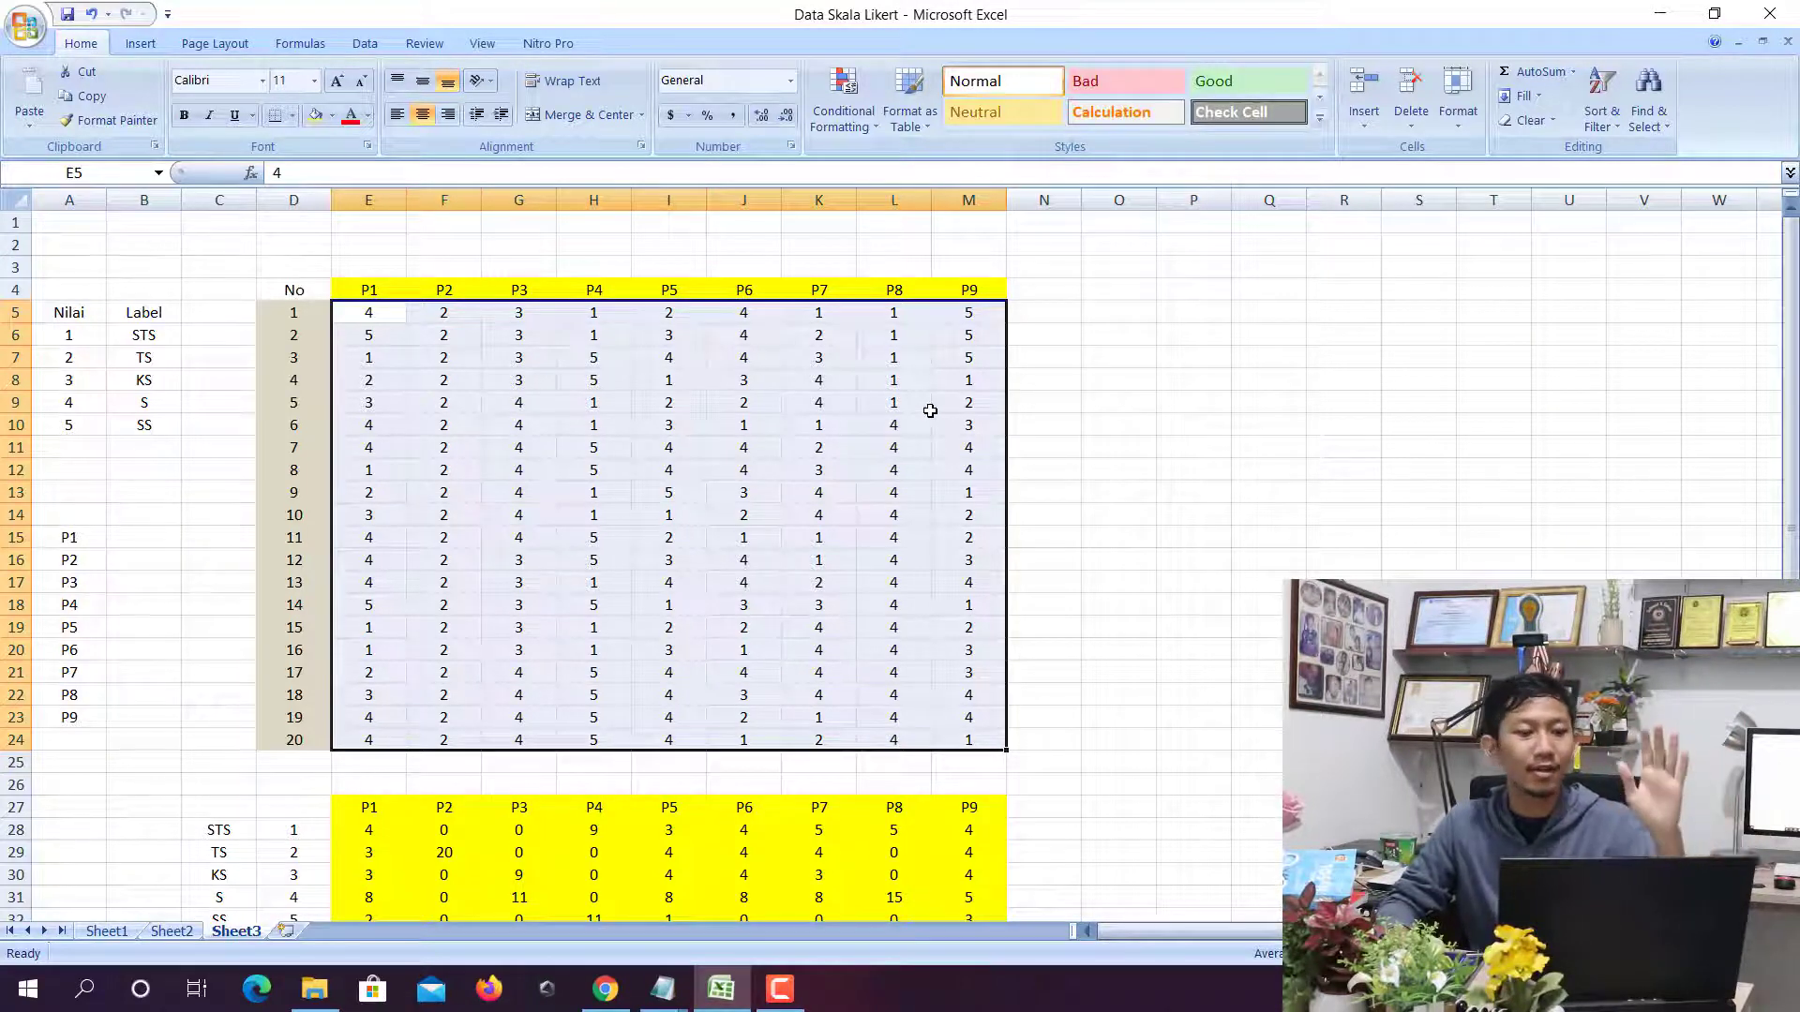
# Fill the P1 to P9 headers of the frequency table in E27:M27 with light red
pyautogui.scroll(-4, 393, 289)
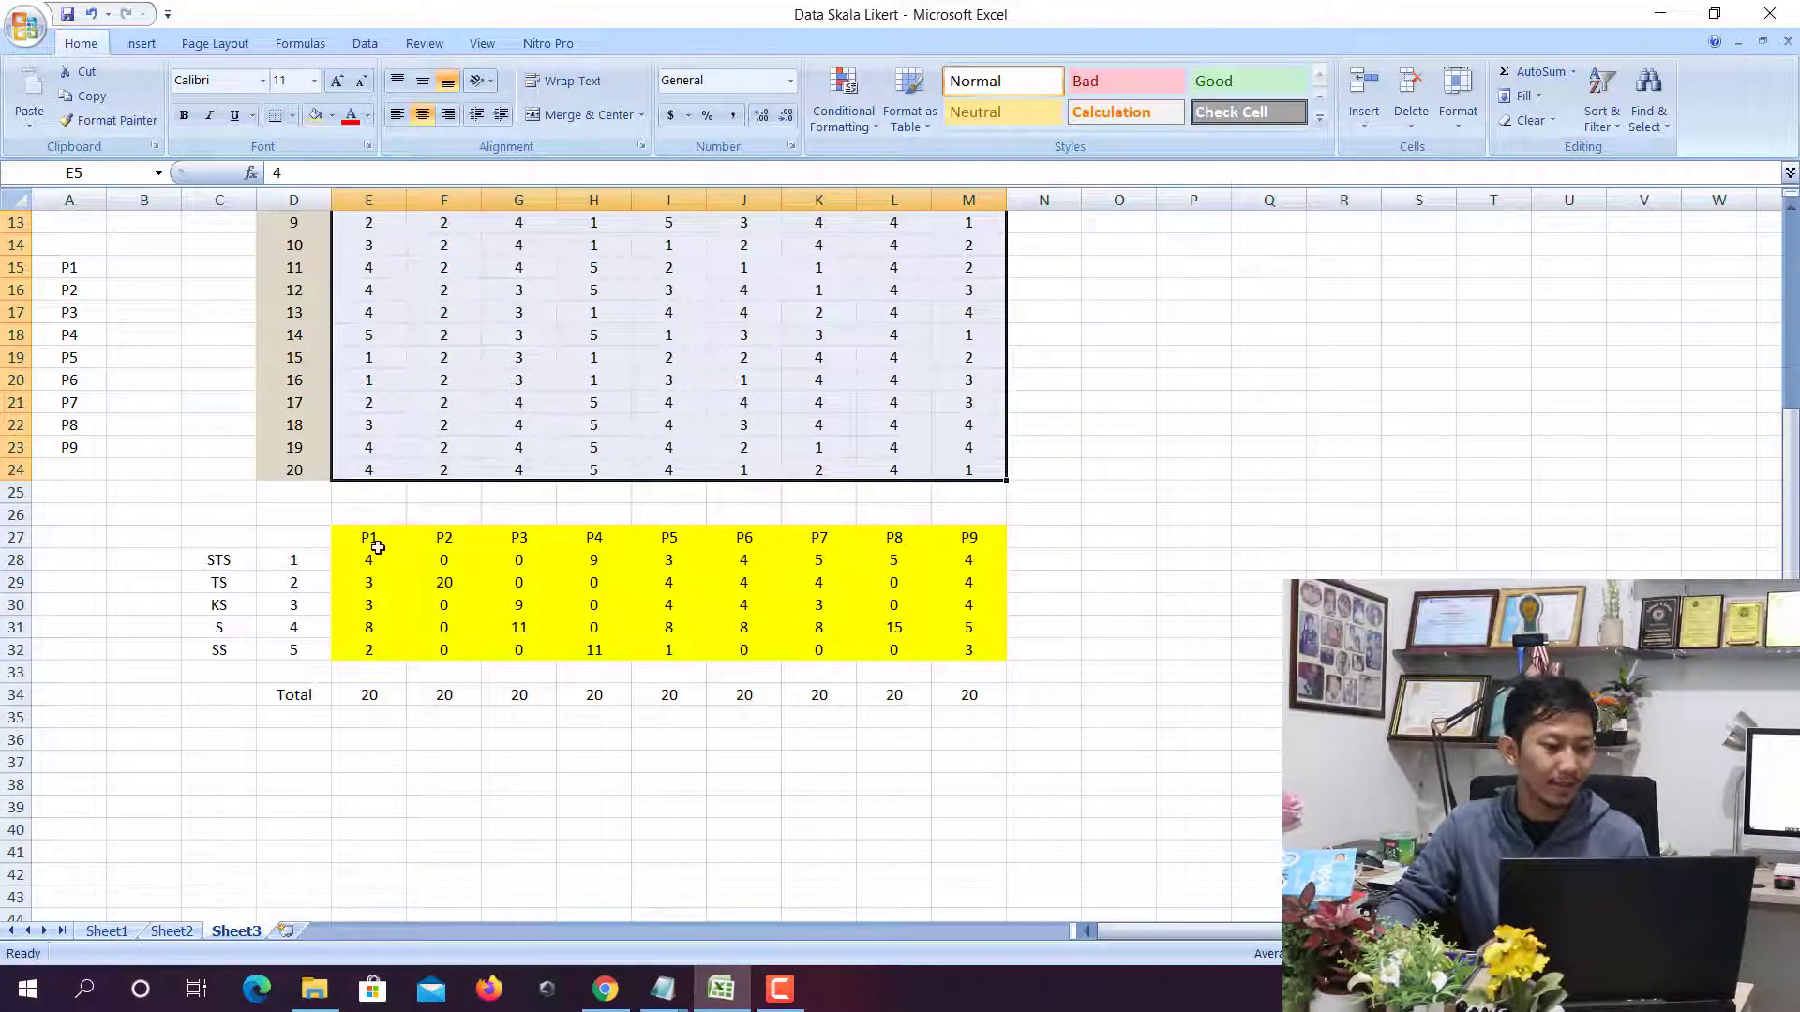
pyautogui.moveTo(367, 537); pyautogui.dragTo(969, 534)
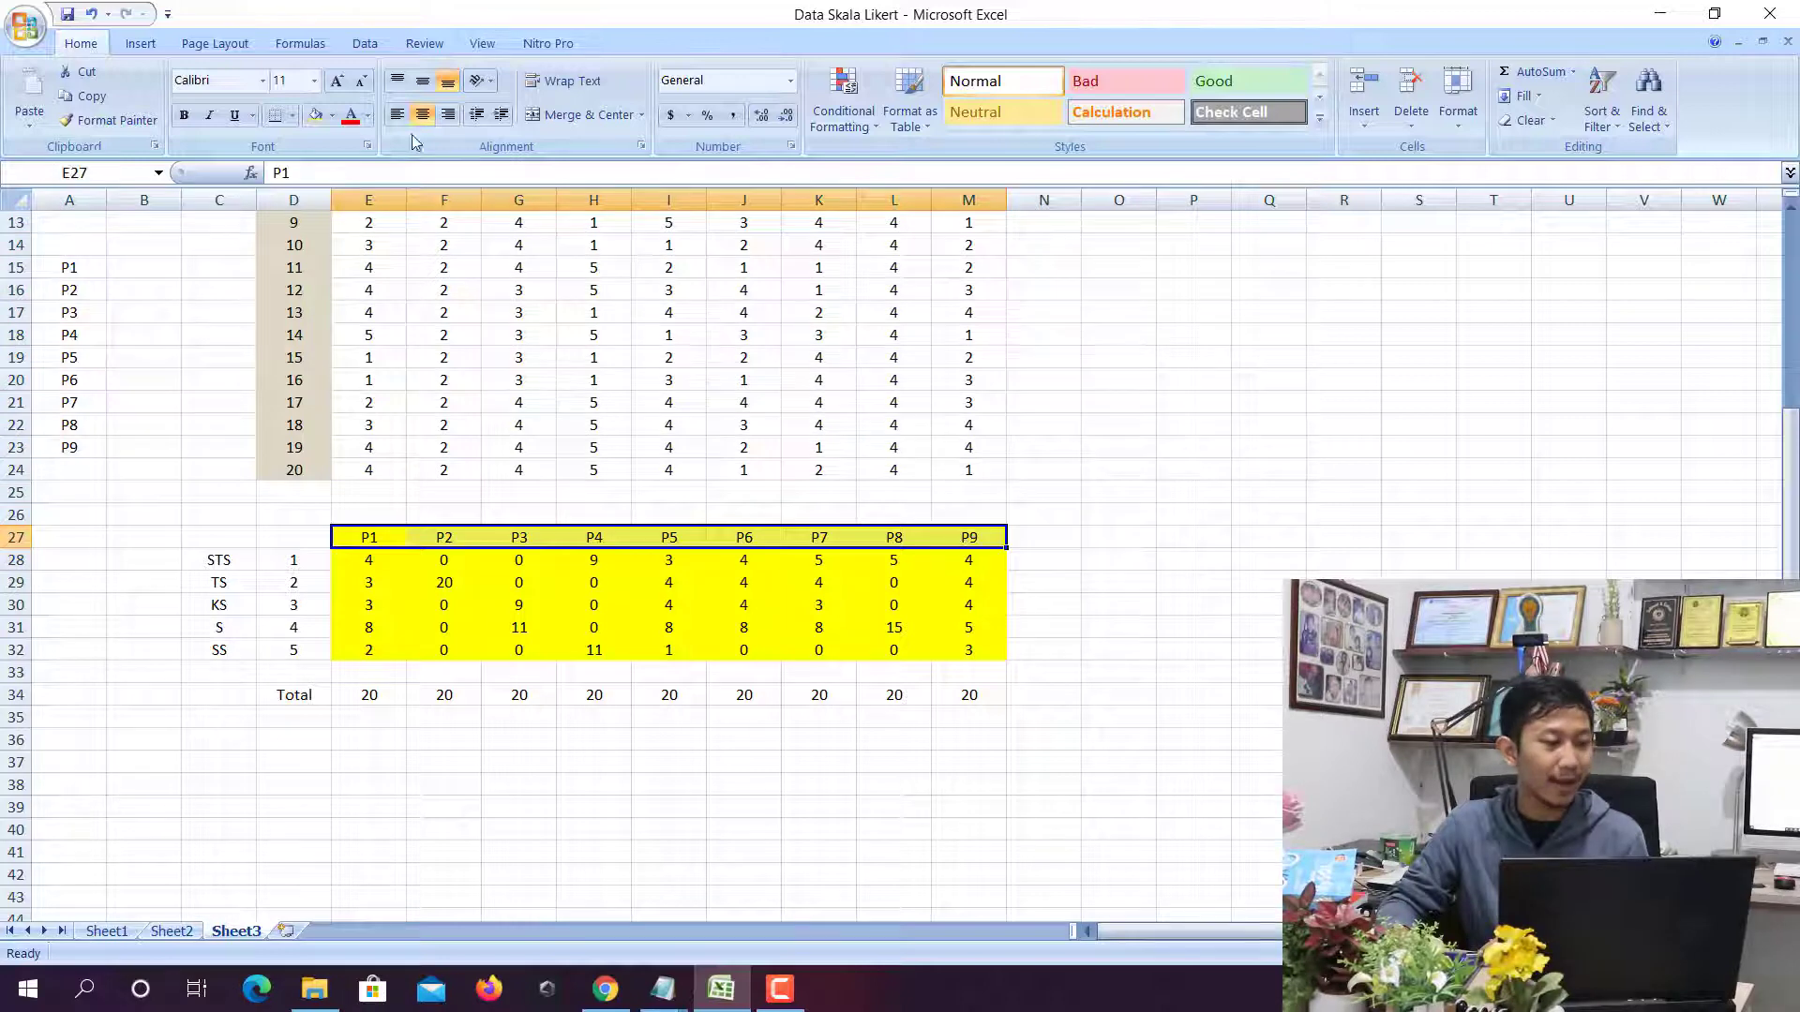
pyautogui.click(333, 118)
pyautogui.click(415, 201)
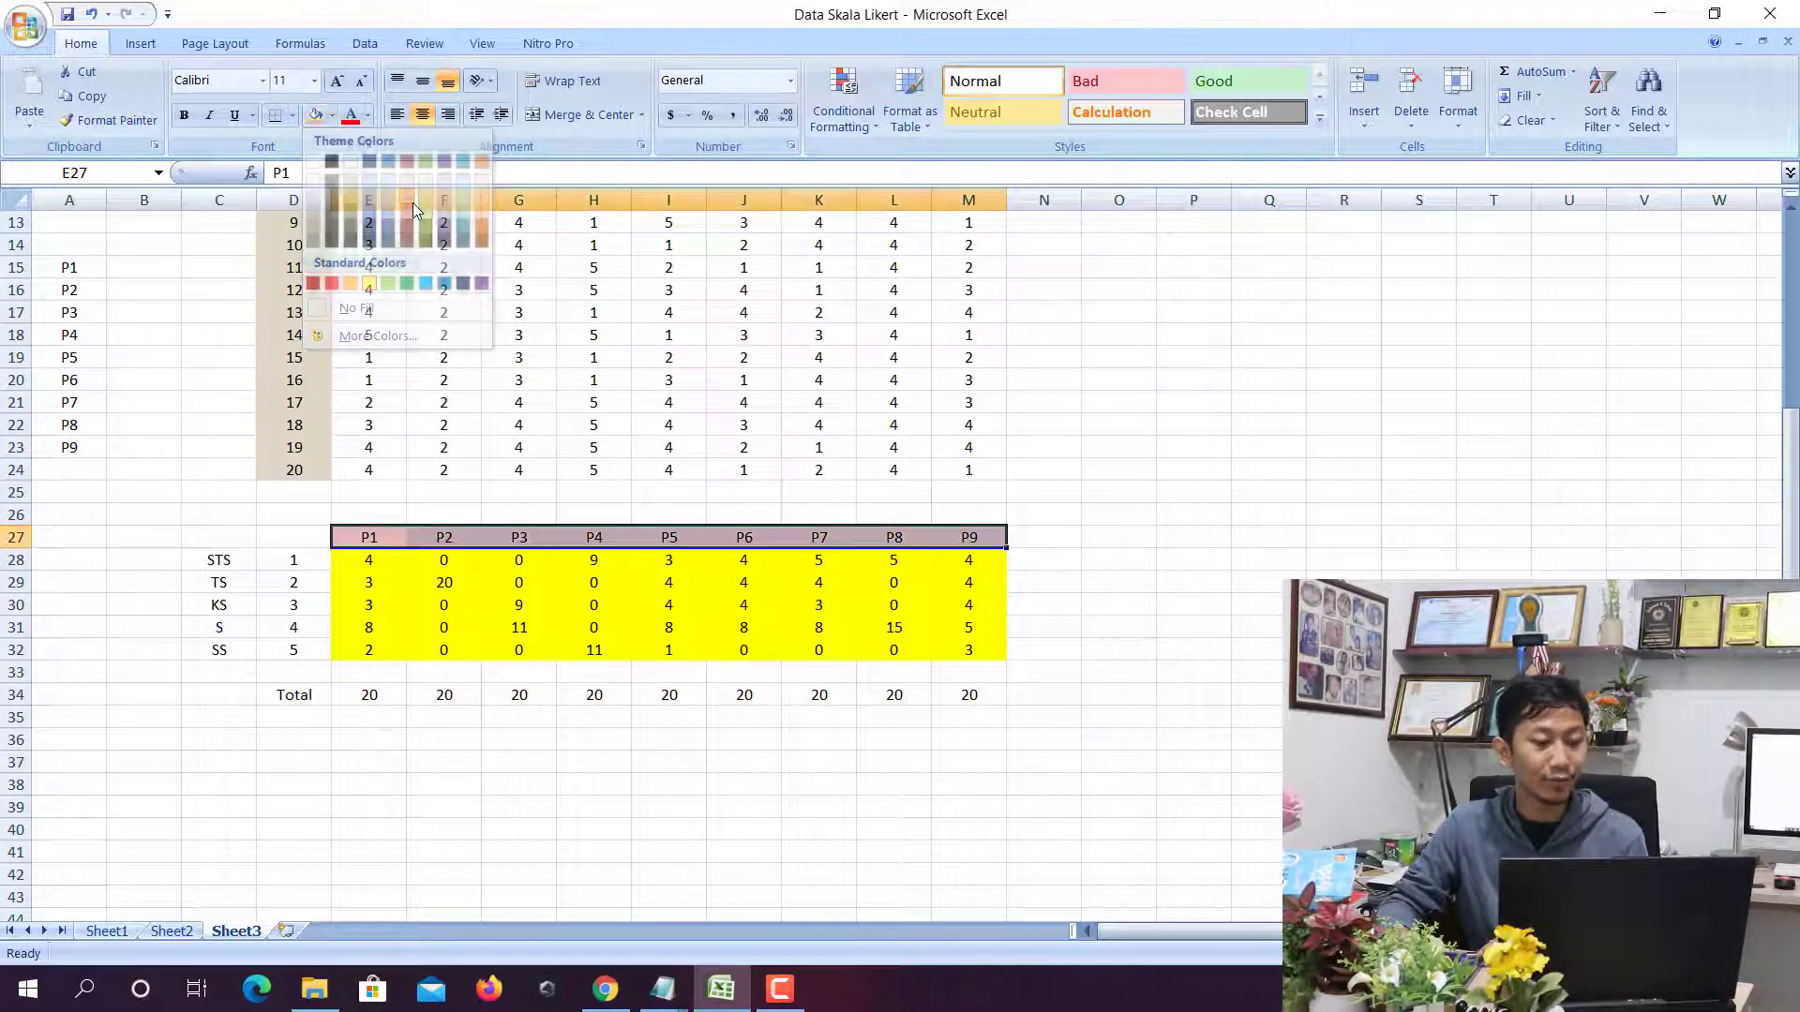
pyautogui.click(453, 449)
# Examine the P1 frequencies for STS, TS and KS in E28:E30 of the frequency table
pyautogui.scroll(-1, 450, 448)
pyautogui.click(365, 470)
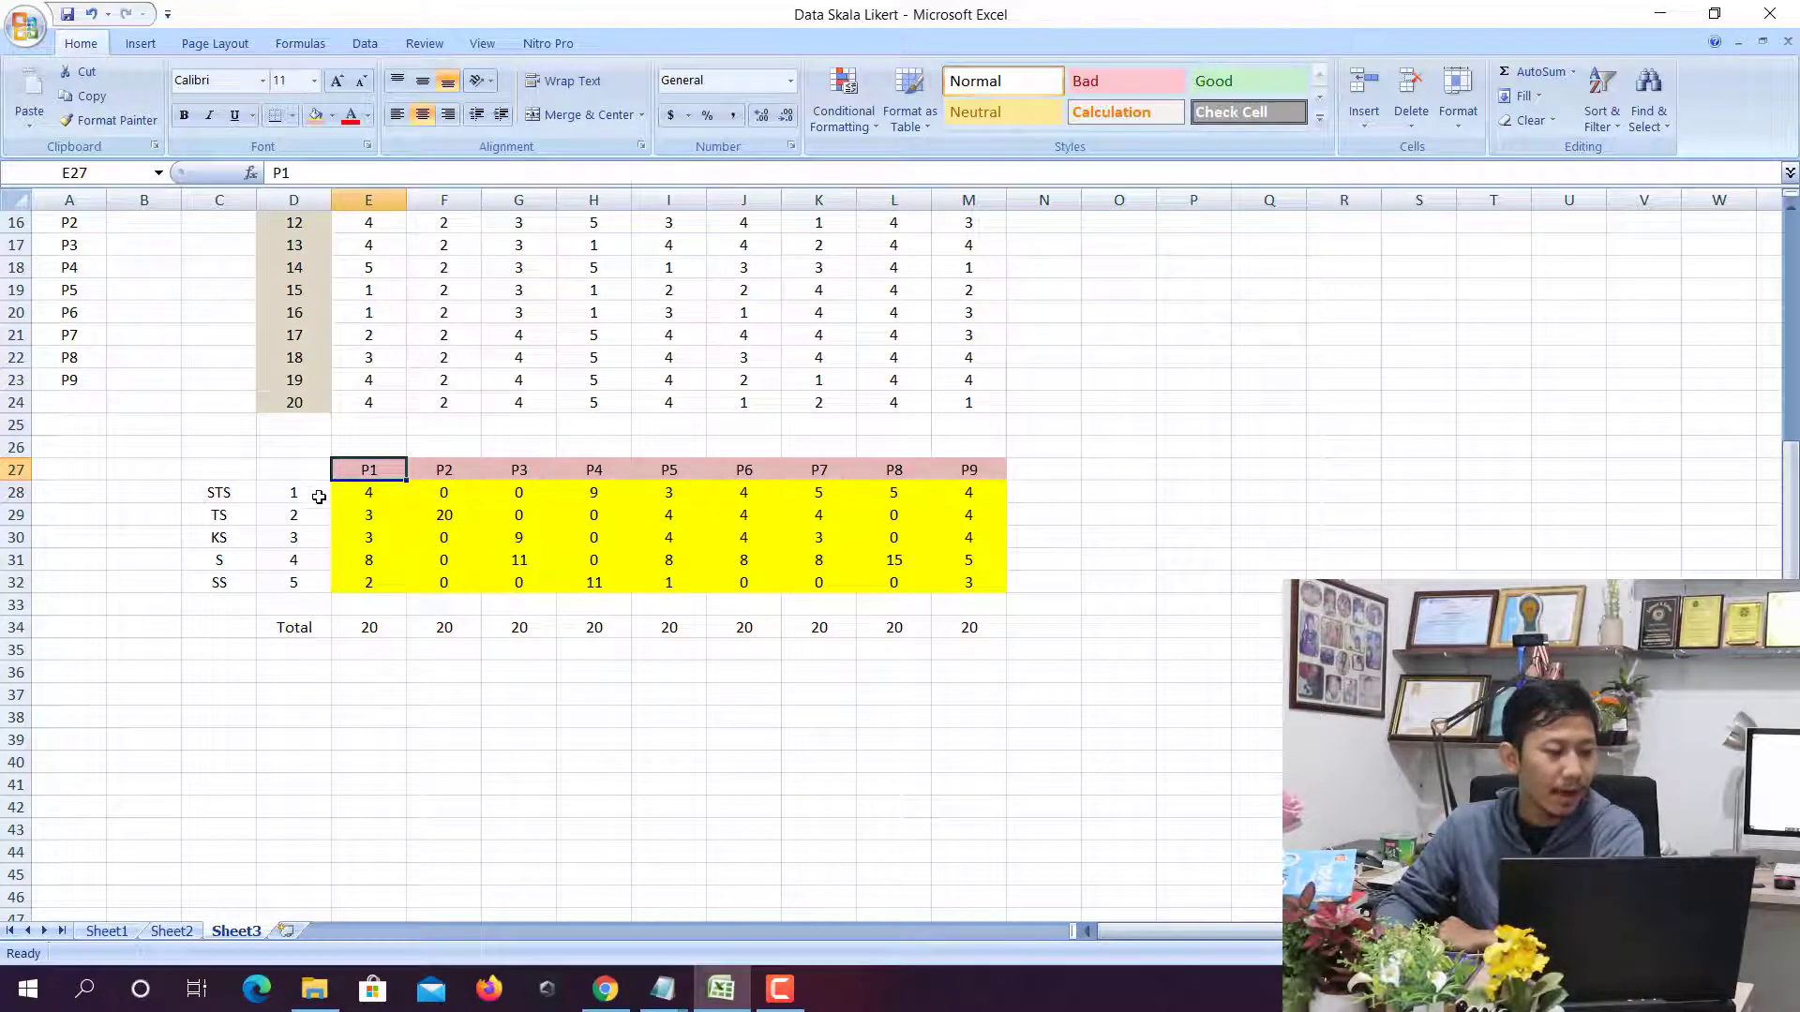
pyautogui.click(373, 493)
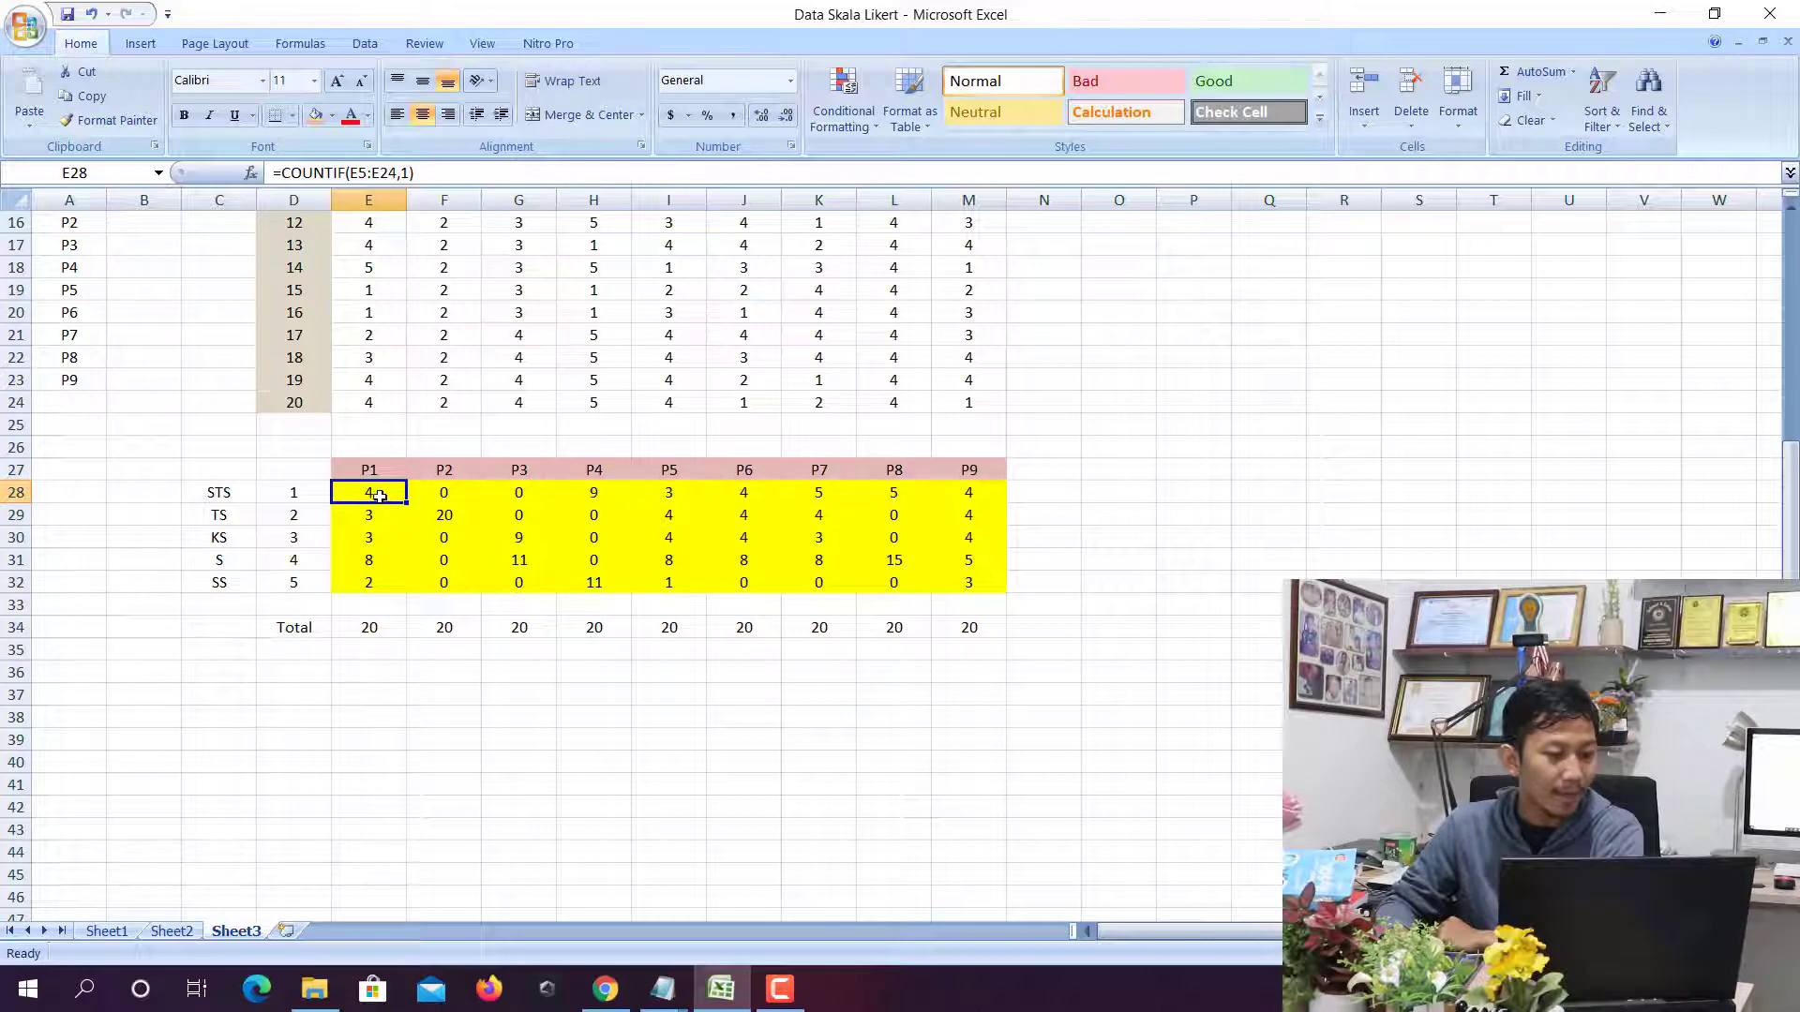
pyautogui.click(246, 492)
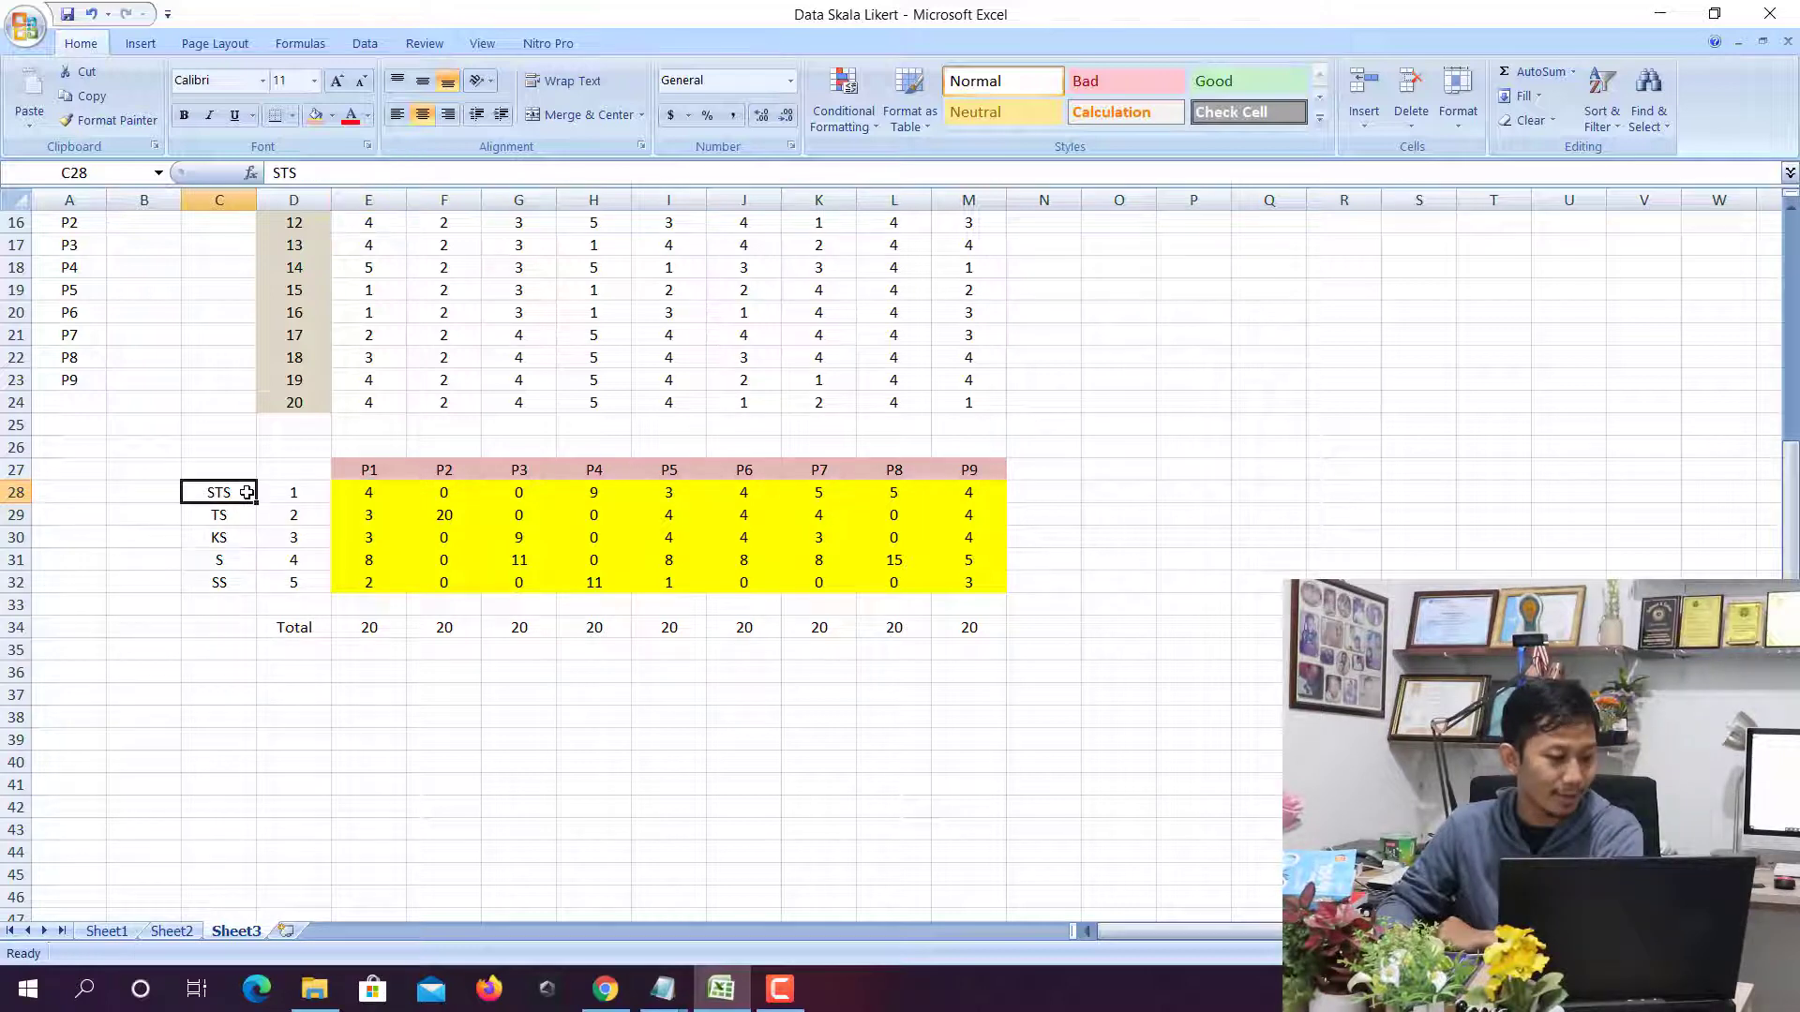
pyautogui.click(368, 469)
pyautogui.click(367, 508)
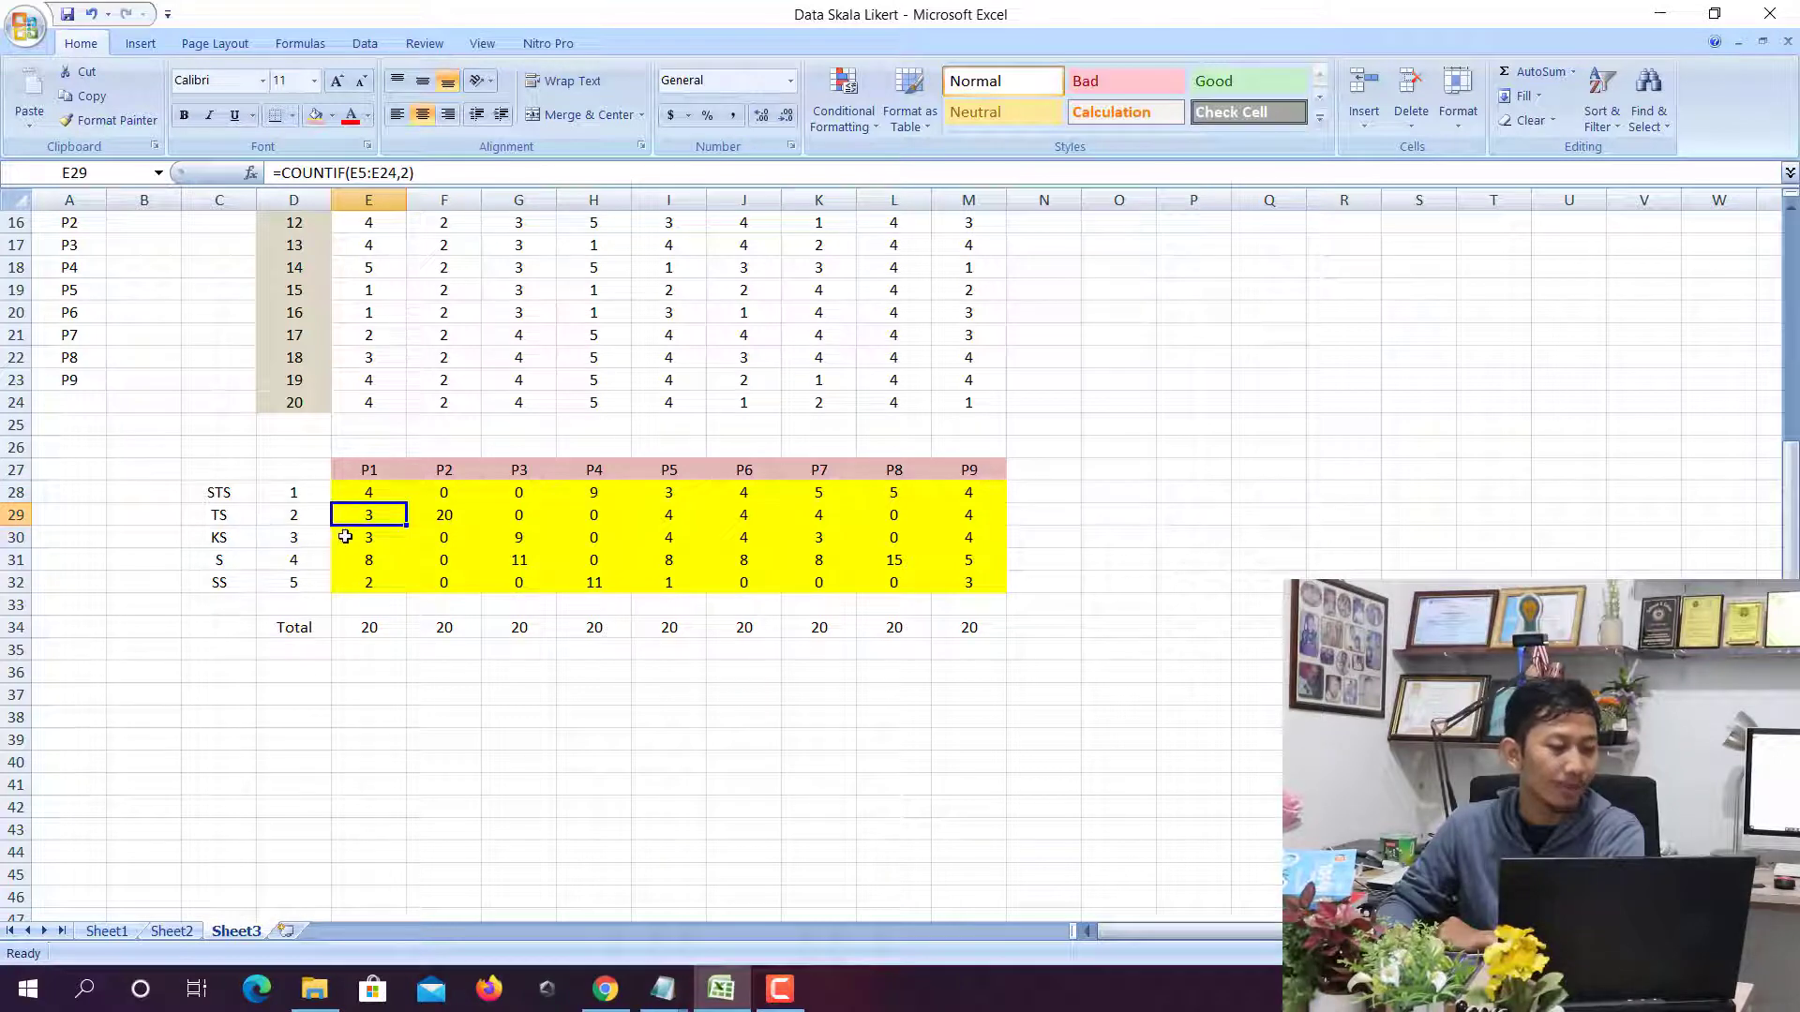
pyautogui.click(344, 476)
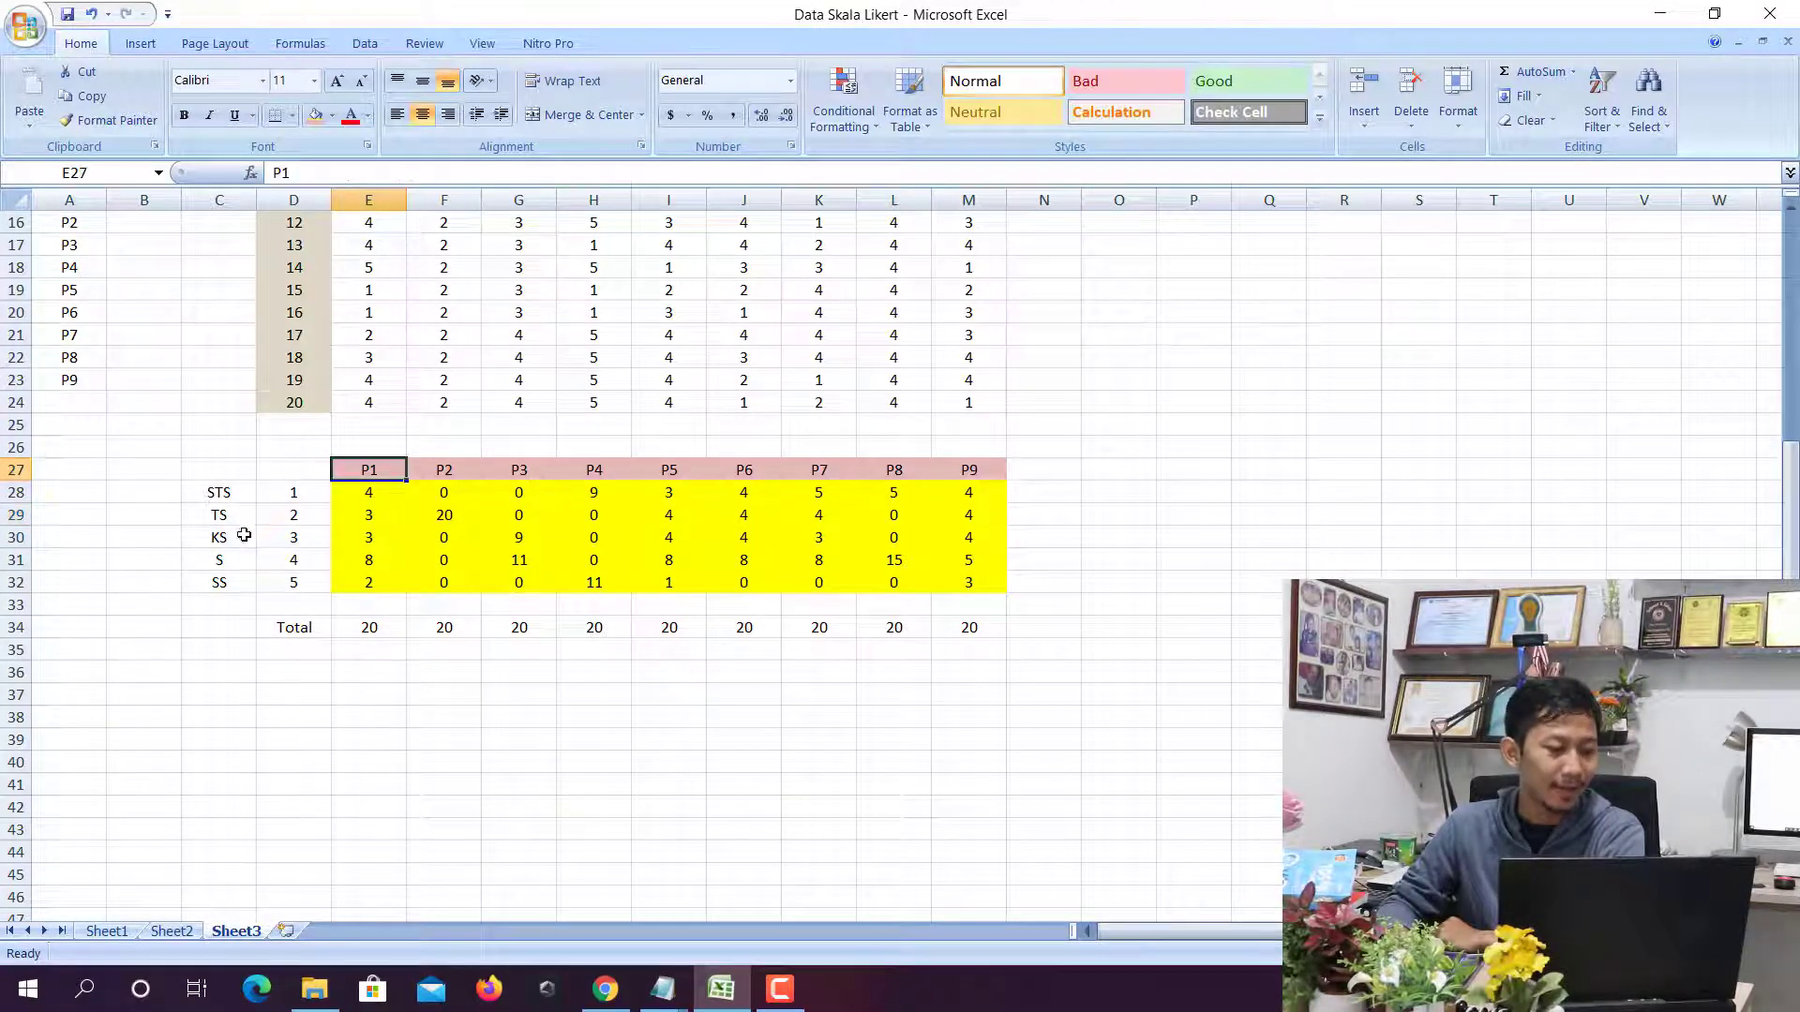
pyautogui.click(382, 537)
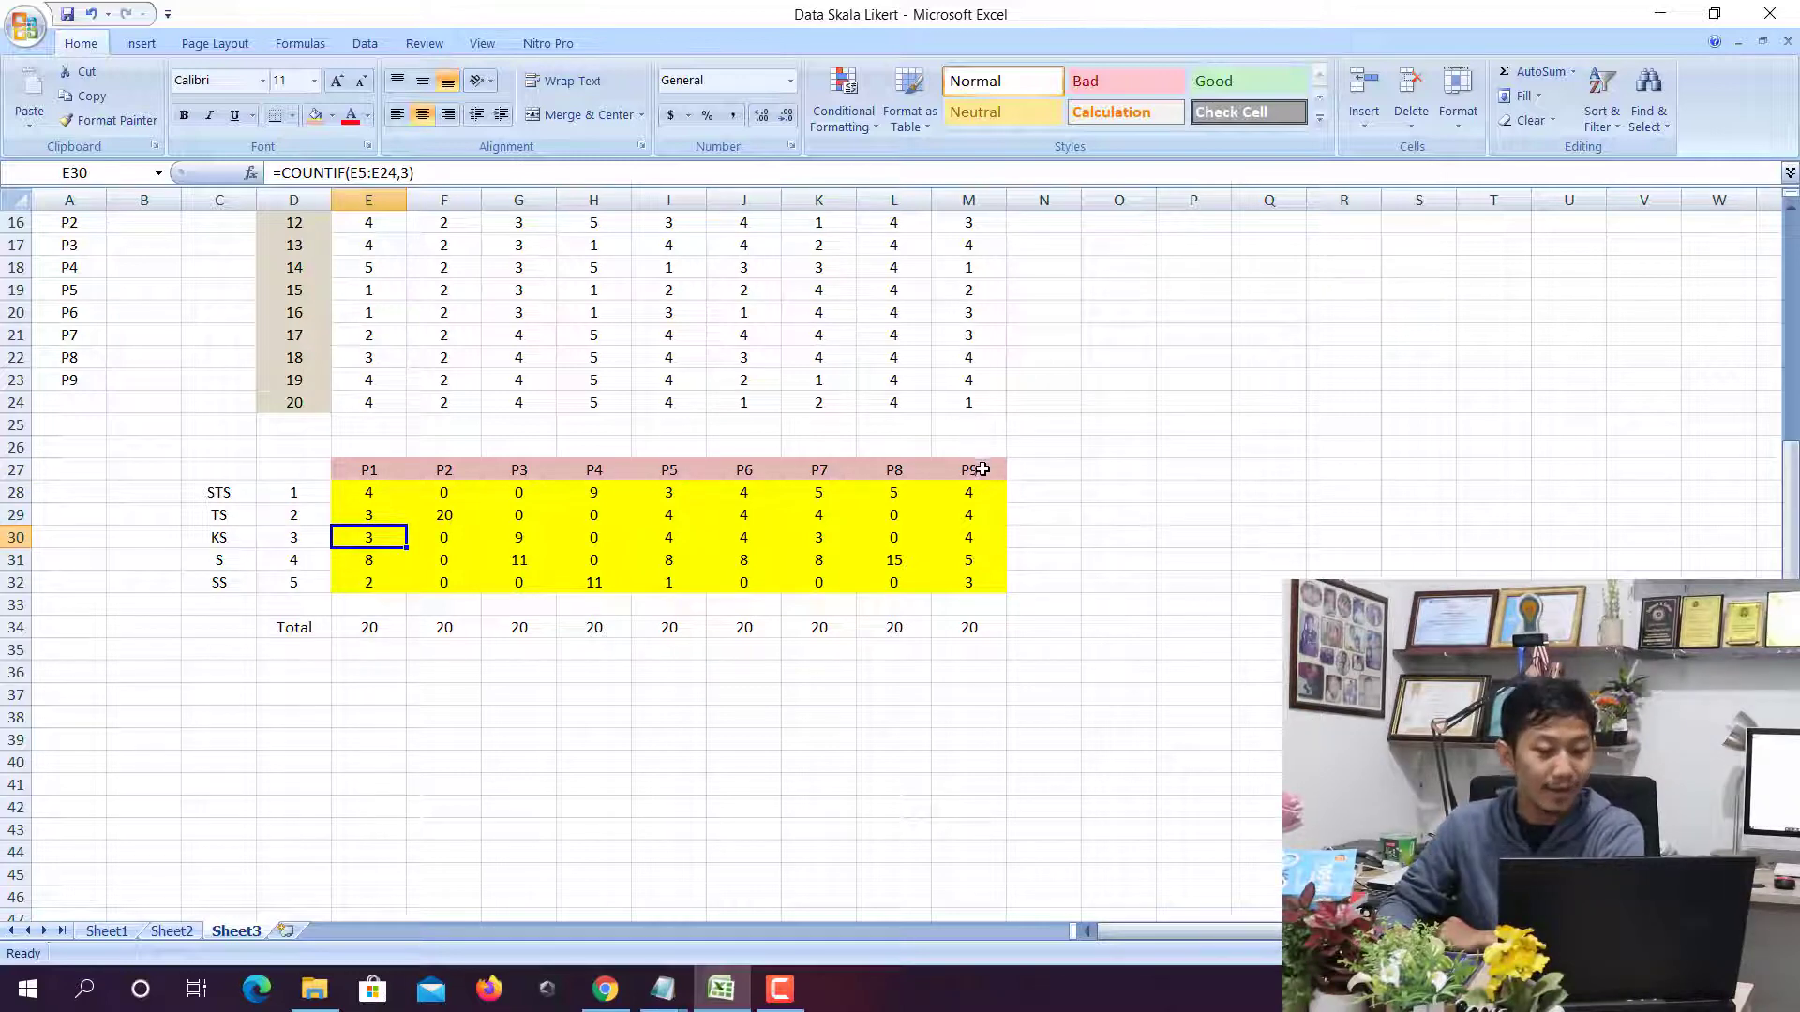
# Examine how the P8 frequencies in column L correspond to the TS and S labels in column C
pyautogui.click(892, 471)
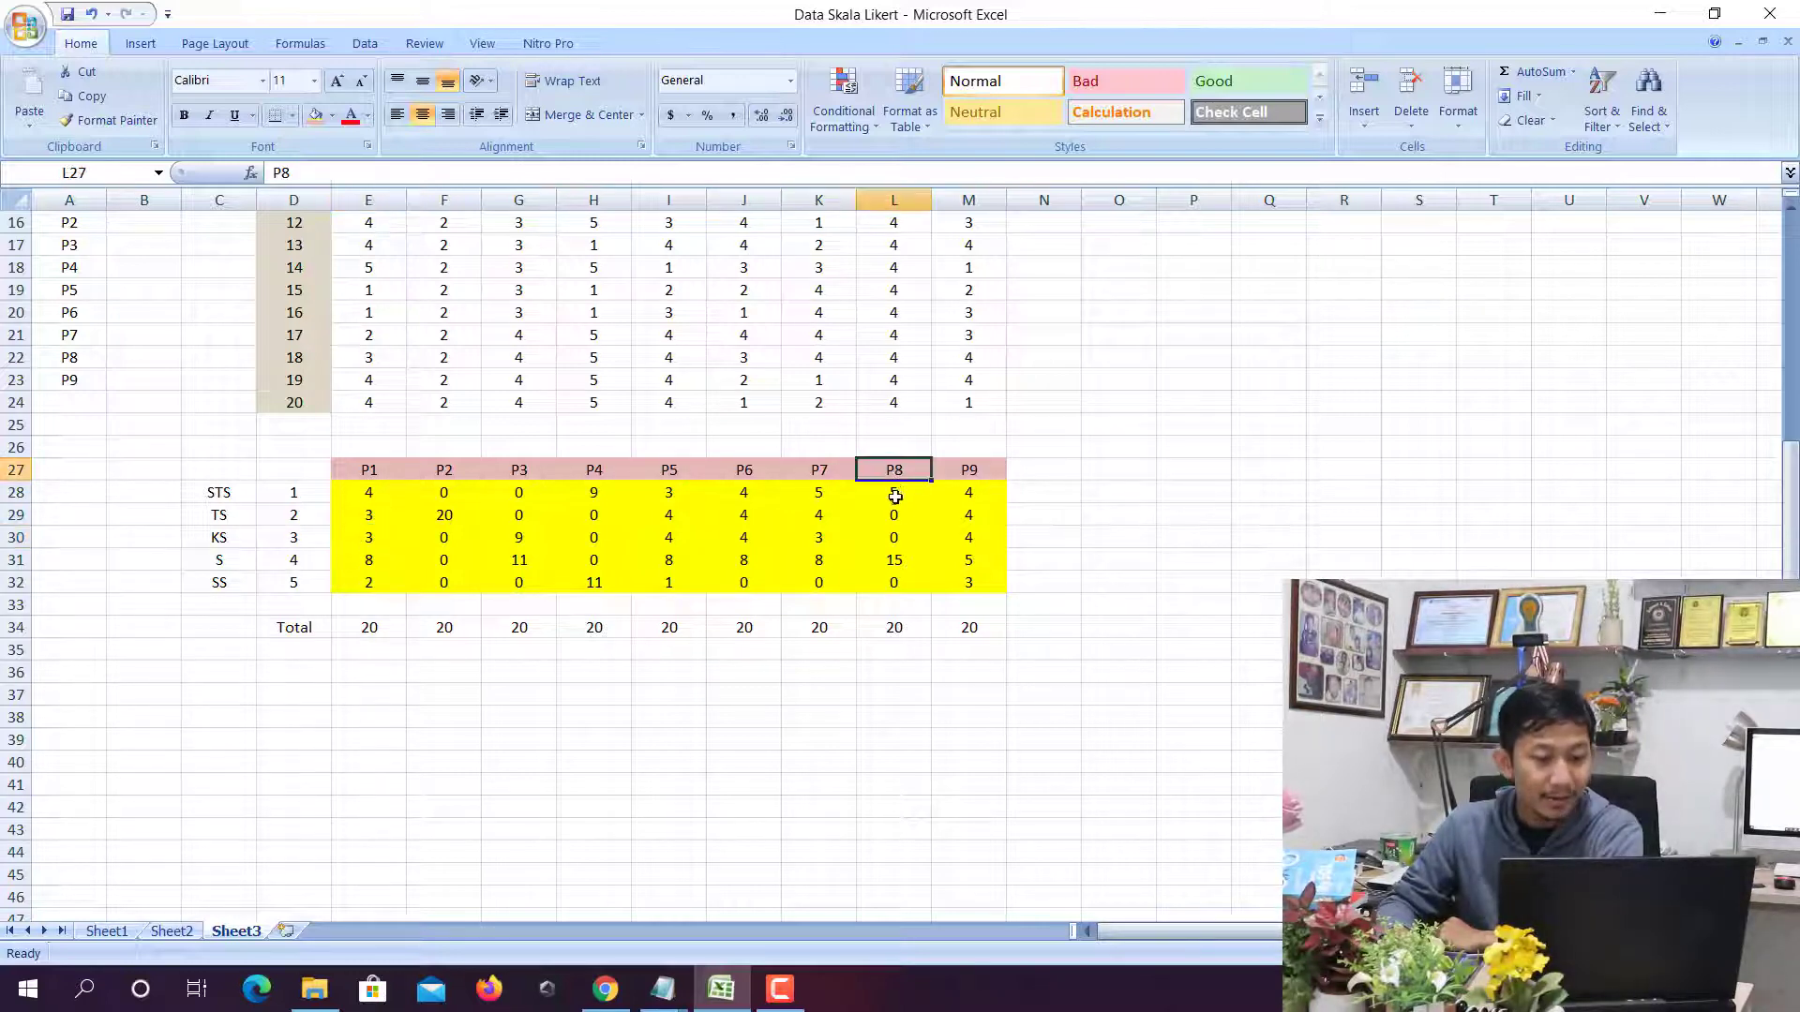
pyautogui.click(896, 517)
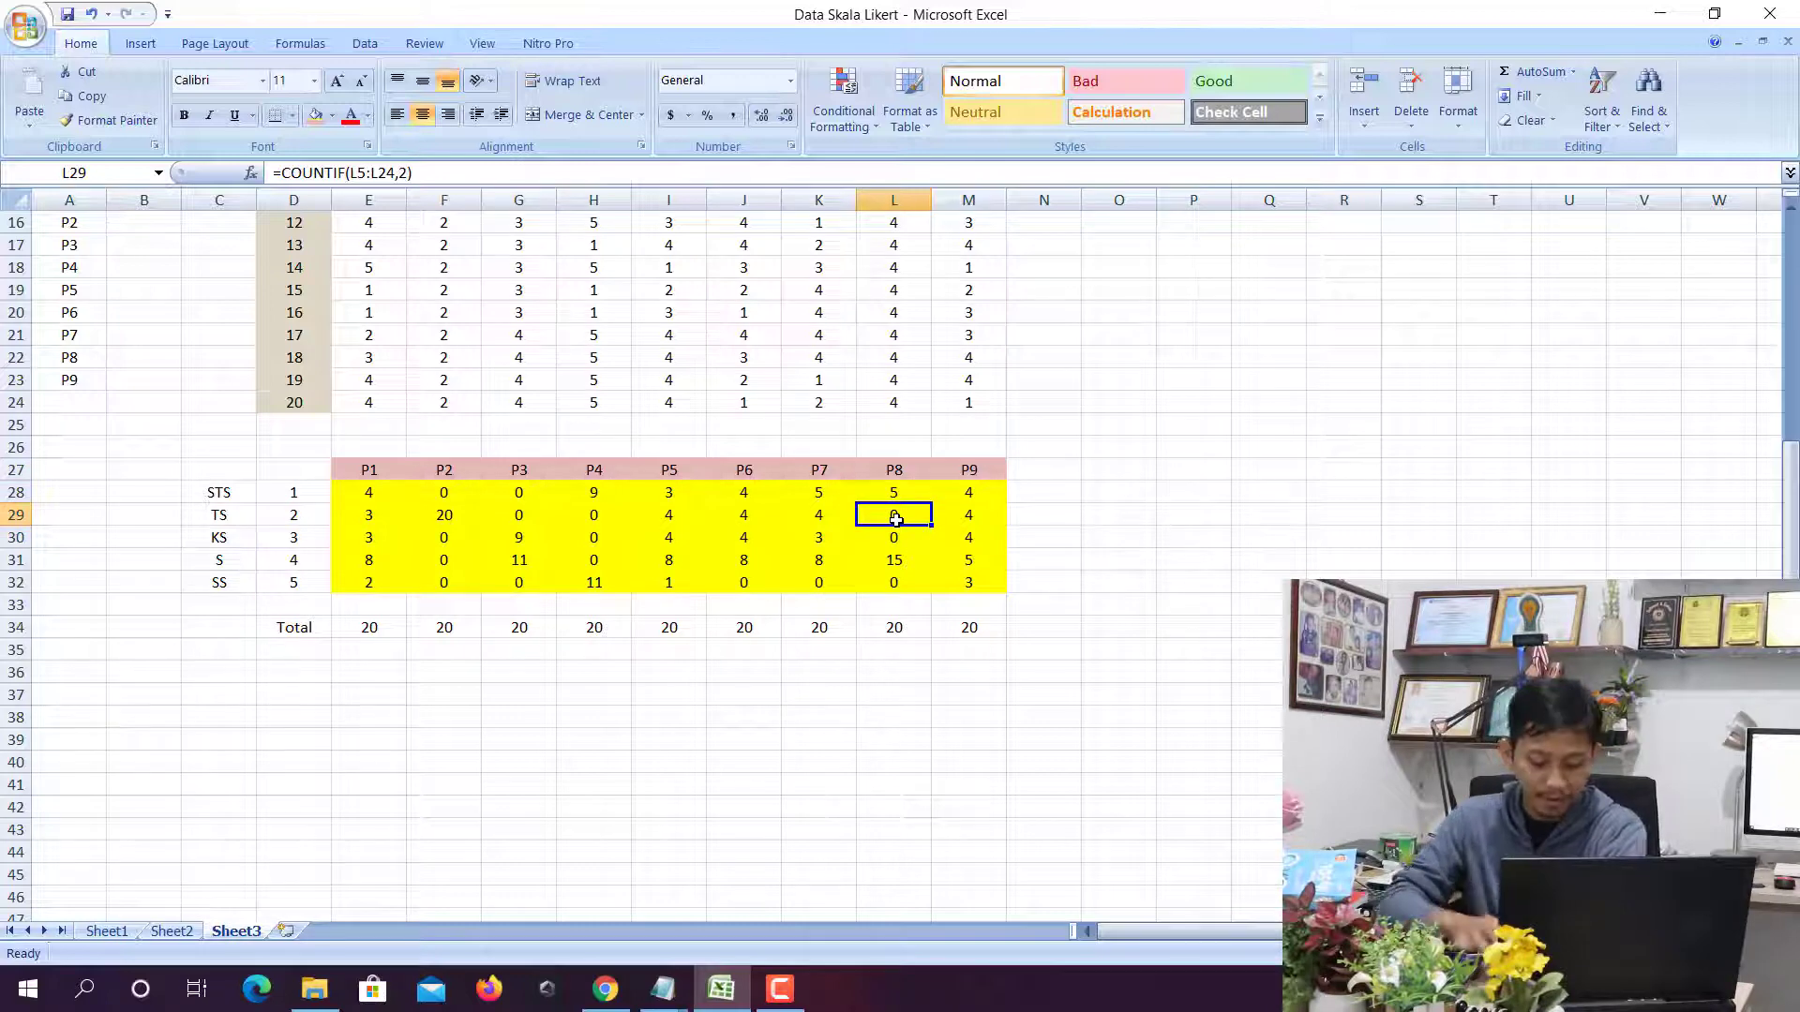
pyautogui.press('Left')
pyautogui.press('Left')
pyautogui.press('Left')
pyautogui.press('Left')
pyautogui.press('Left')
pyautogui.press('Left')
pyautogui.press('Left')
pyautogui.press('Left')
pyautogui.press('Left')
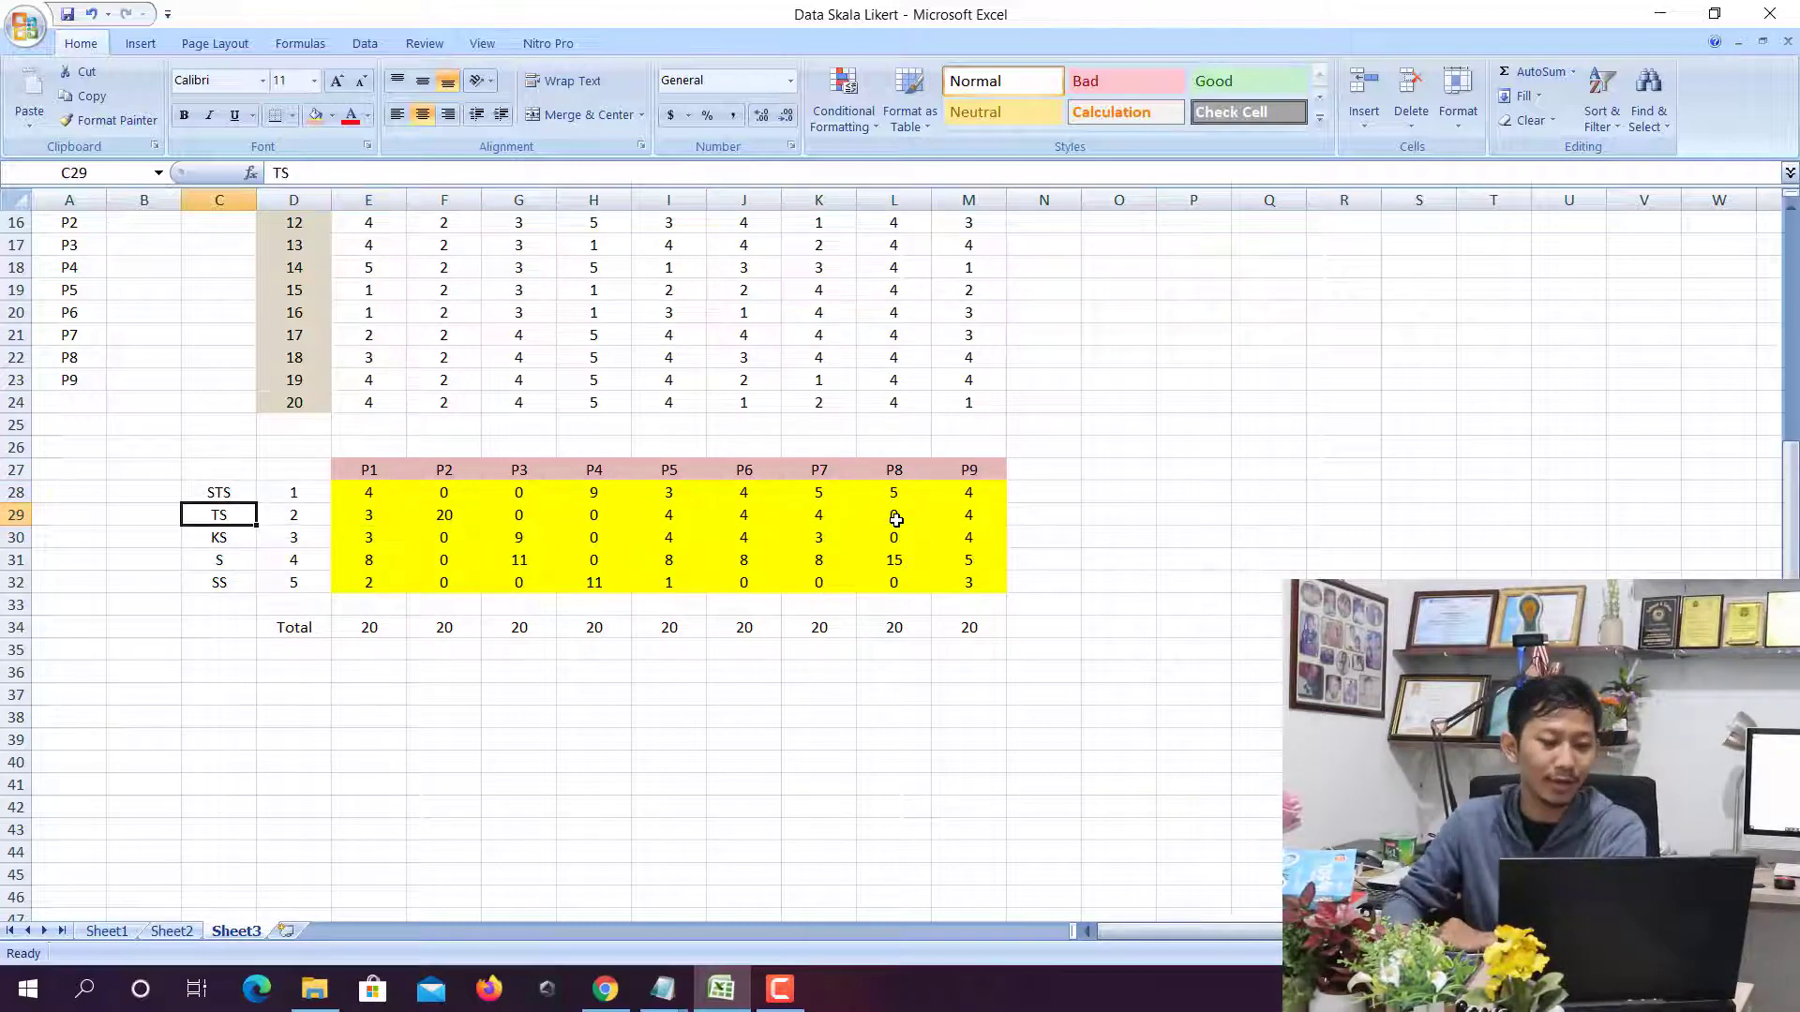
pyautogui.click(896, 516)
pyautogui.click(897, 468)
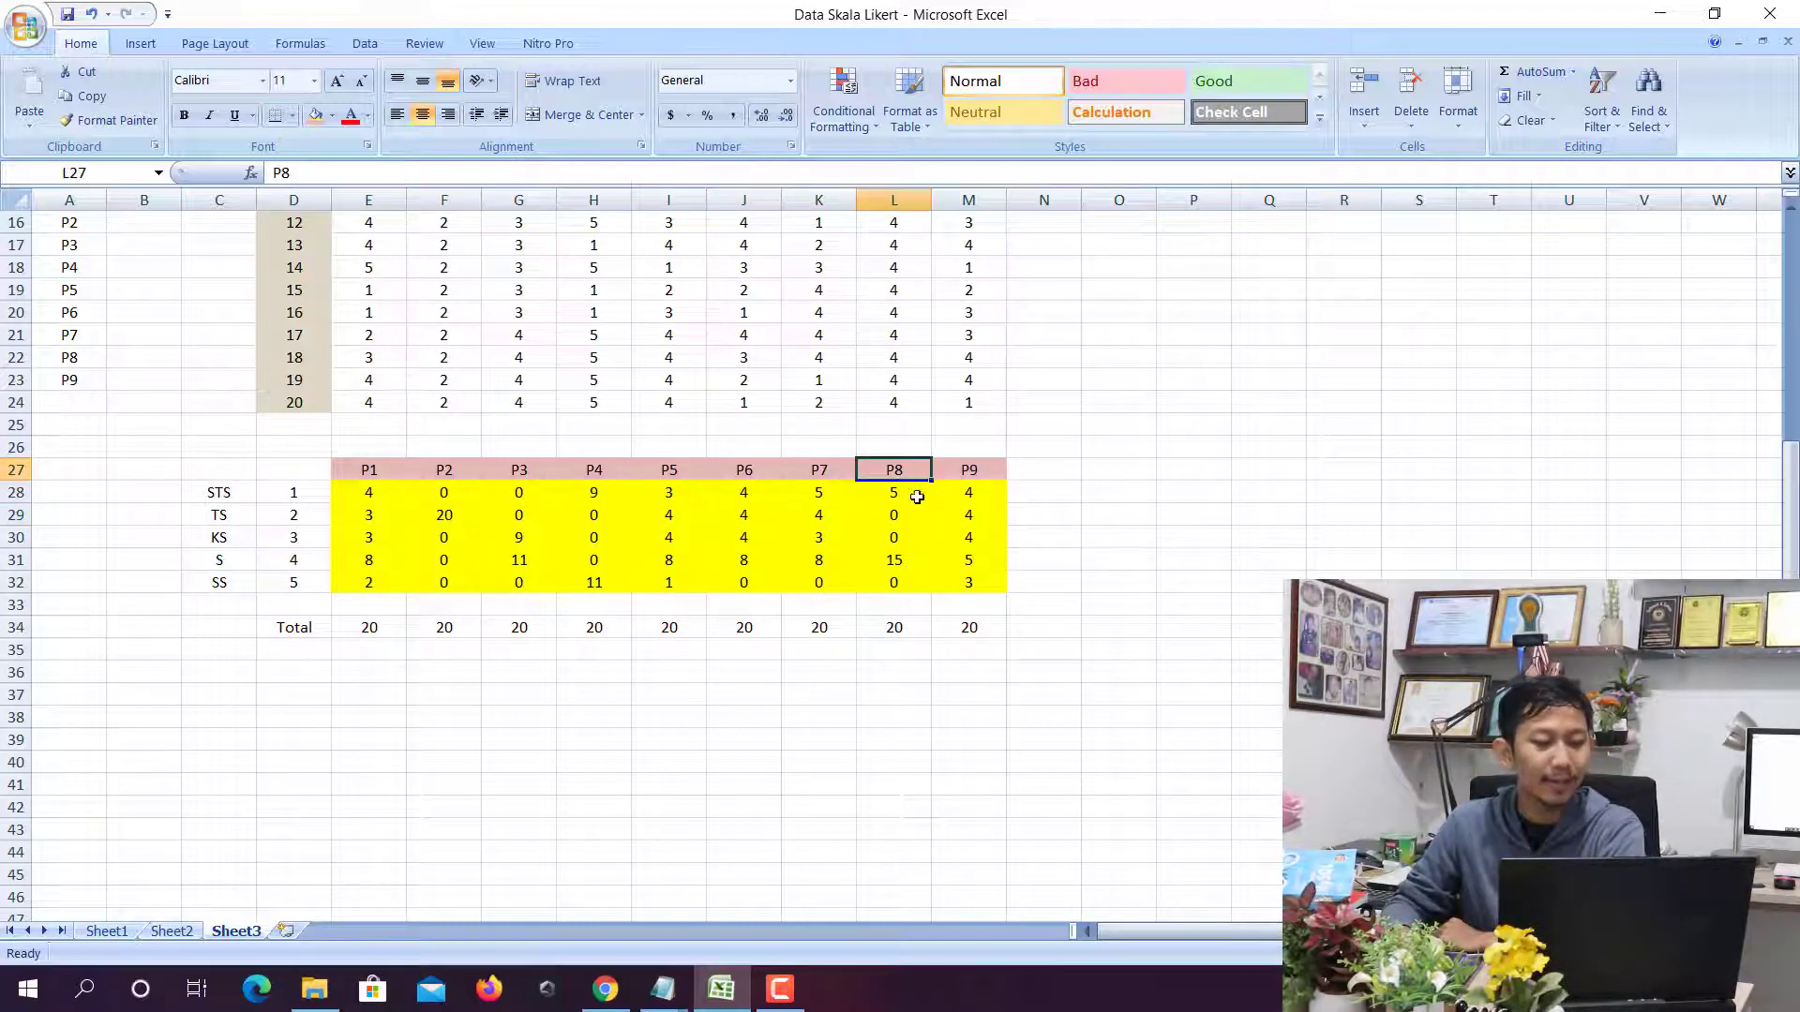
pyautogui.click(902, 562)
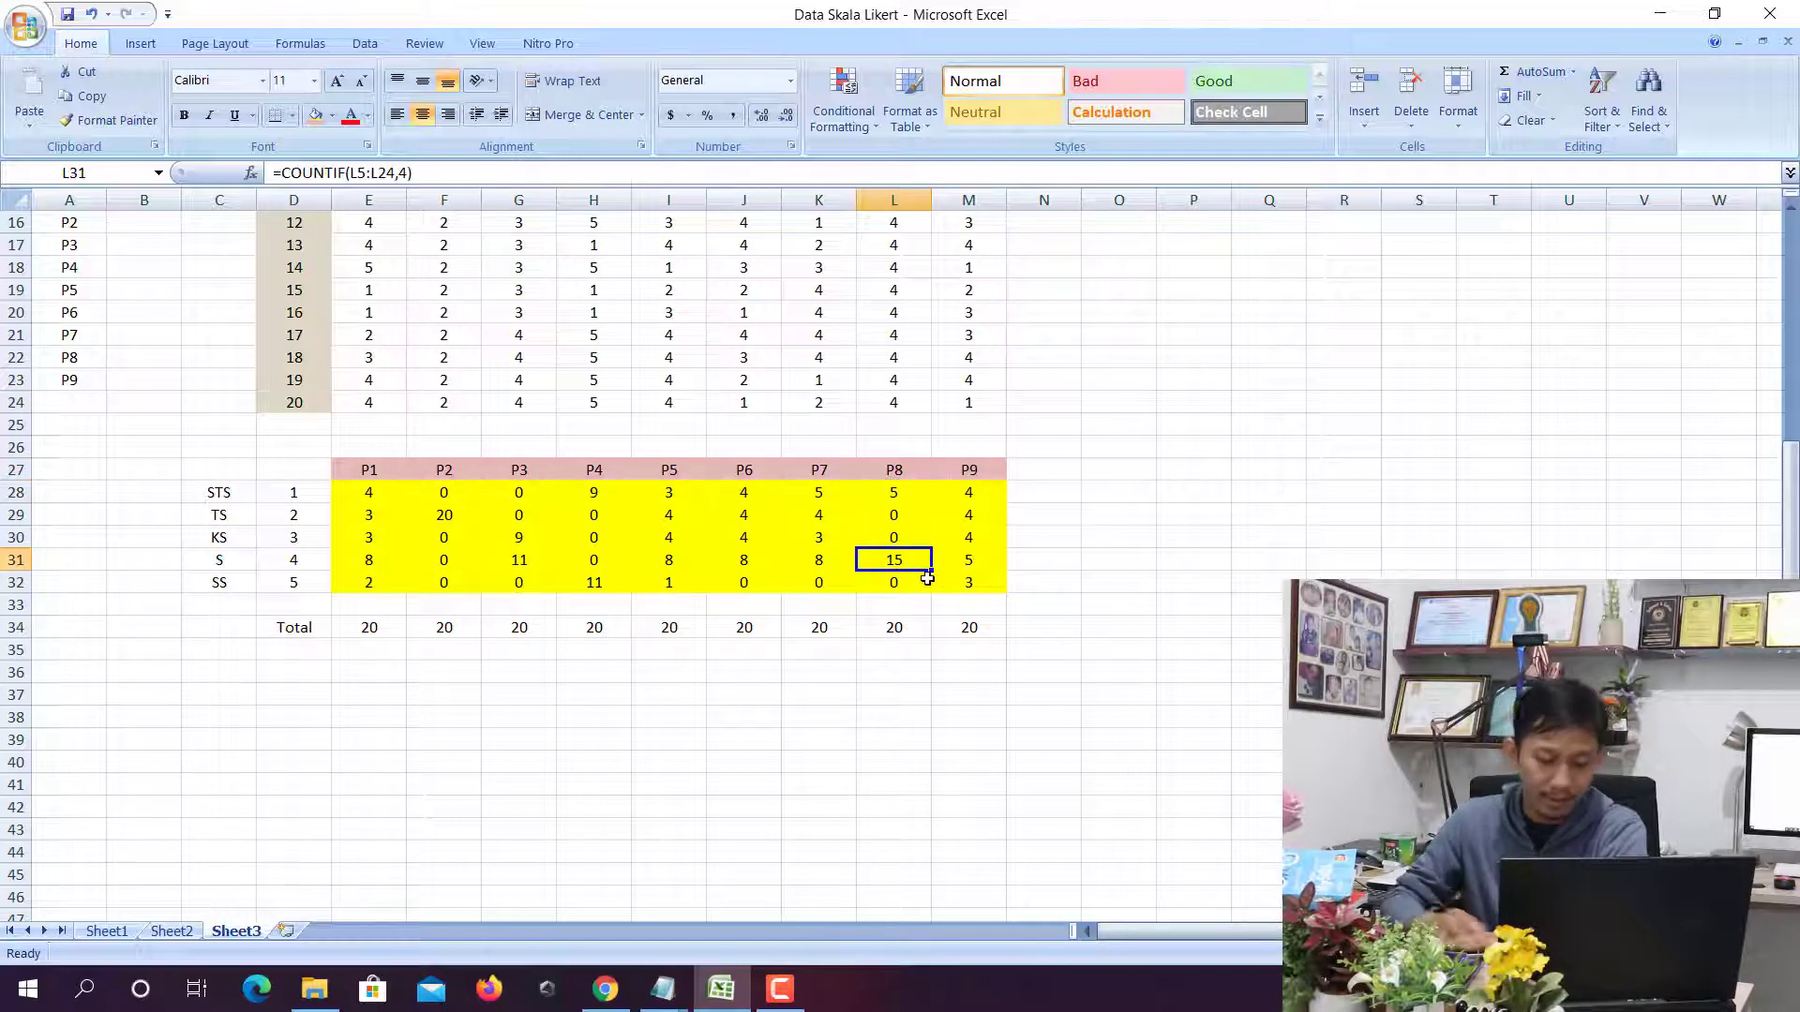
pyautogui.press('Left')
pyautogui.press('Left')
pyautogui.press('Left')
pyautogui.press('Left')
pyautogui.press('Left')
pyautogui.press('Left')
pyautogui.press('Left')
pyautogui.press('Left')
pyautogui.press('Left')
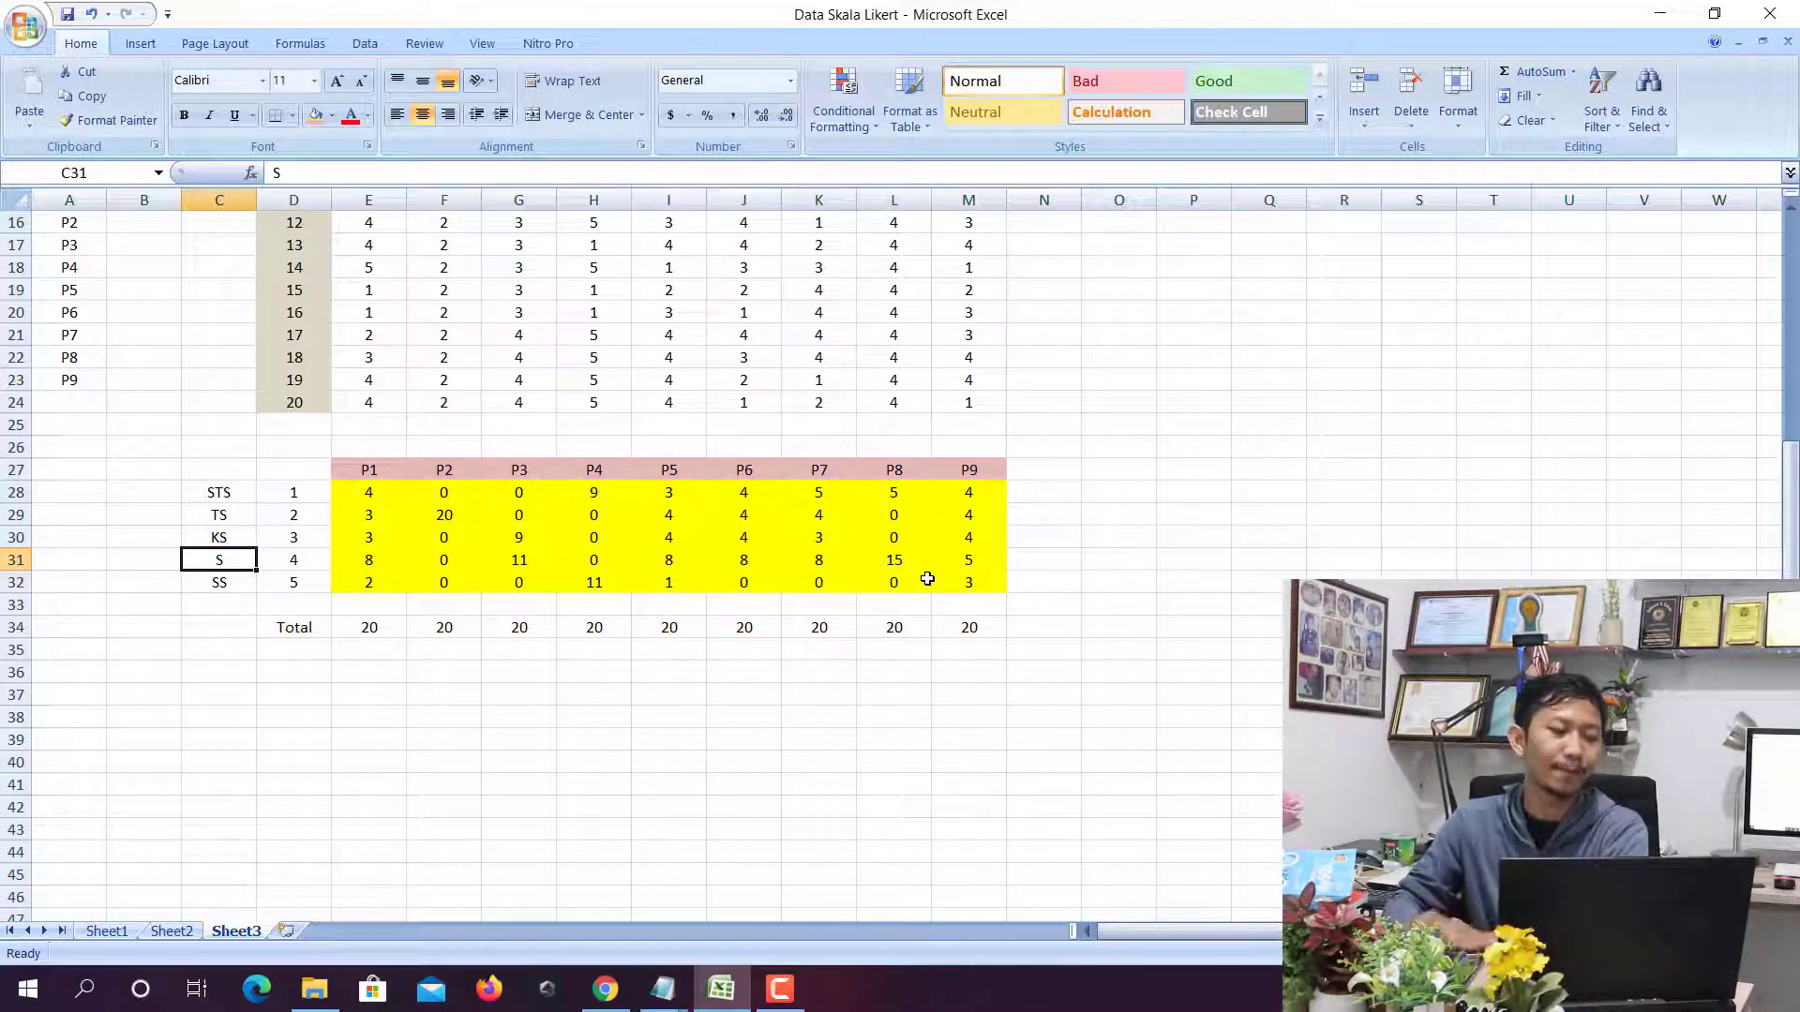
# Highlight the frequency table E27:M32 for review beneath the respondents' answers
pyautogui.scroll(1, 1004, 535)
pyautogui.scroll(1, 968, 522)
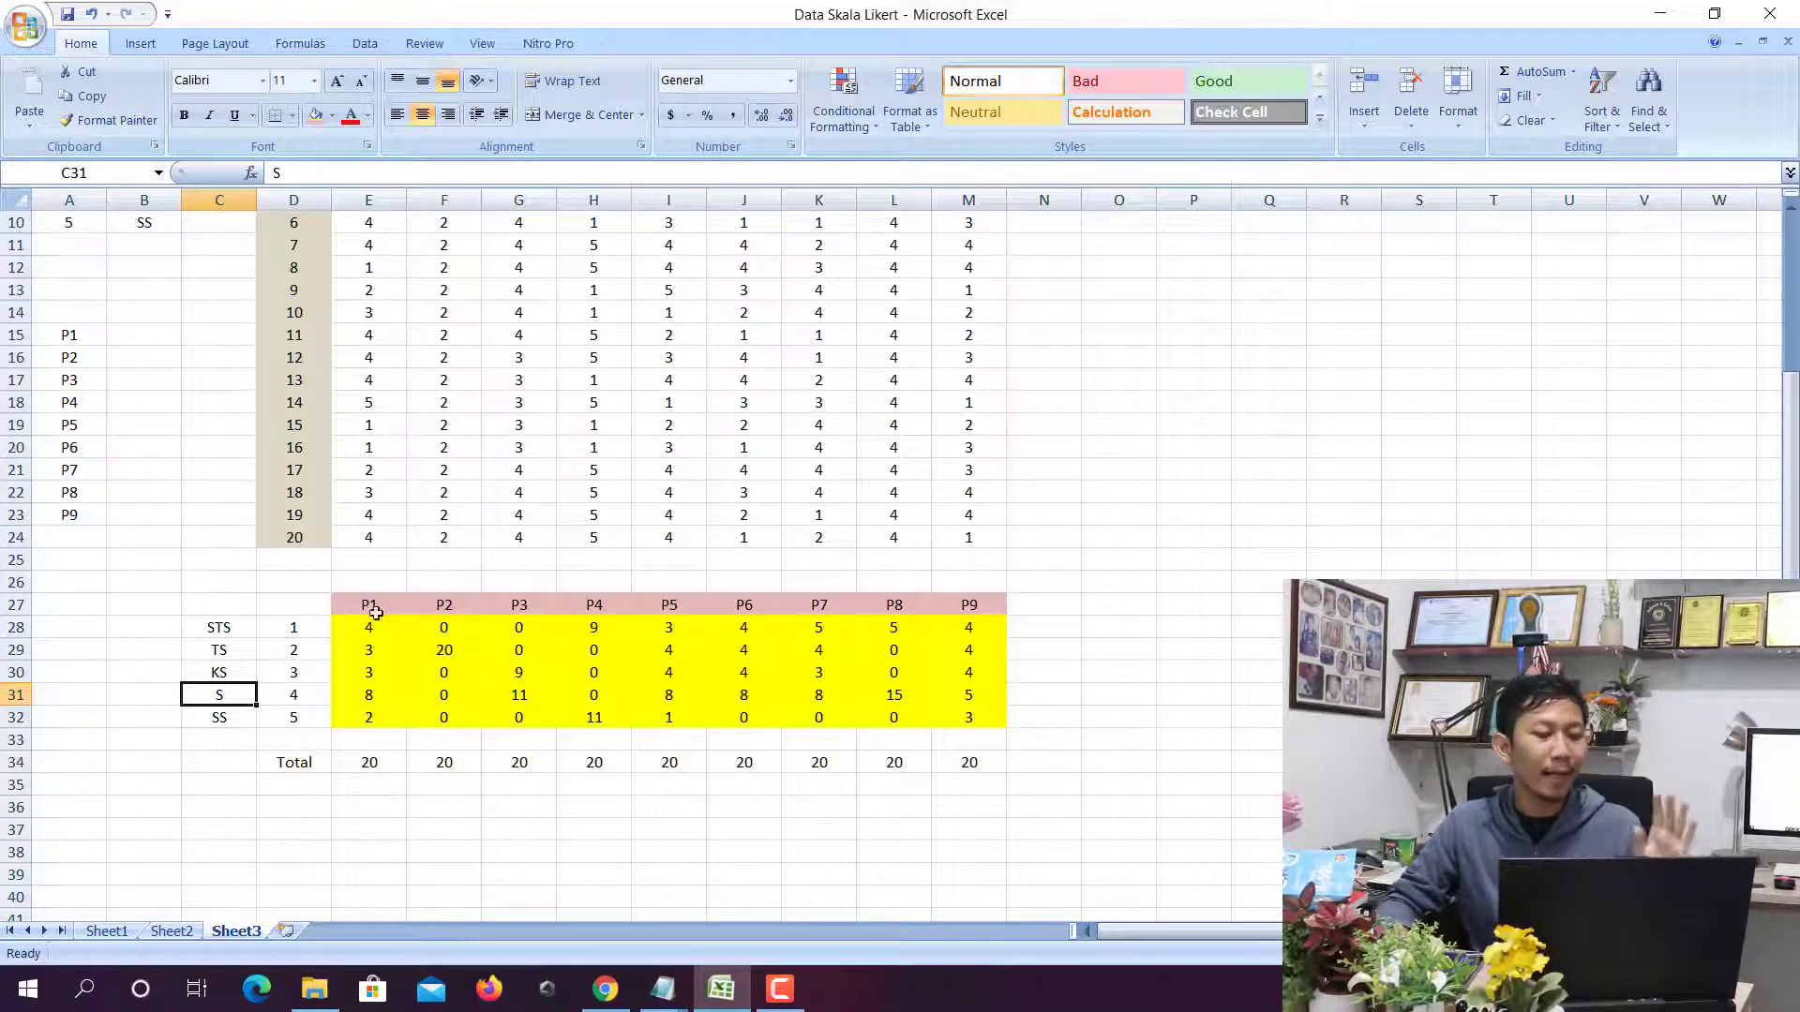
pyautogui.moveTo(375, 612); pyautogui.dragTo(985, 708)
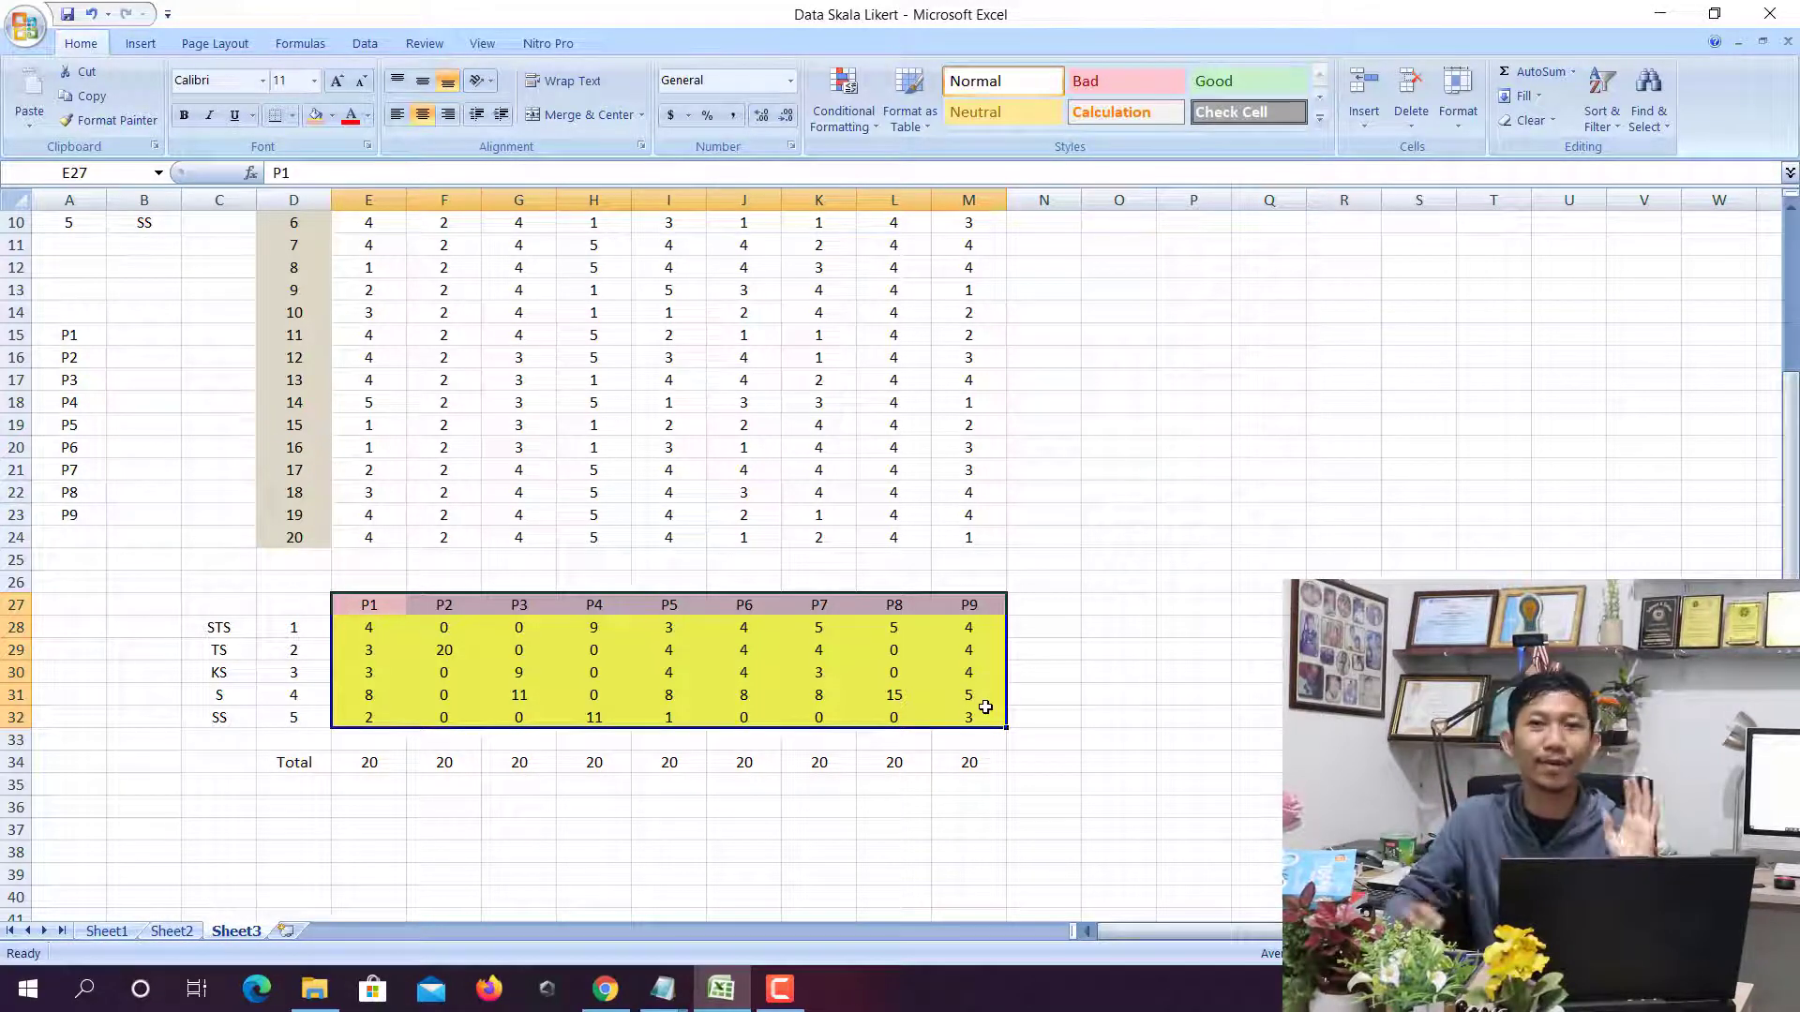
pyautogui.click(902, 649)
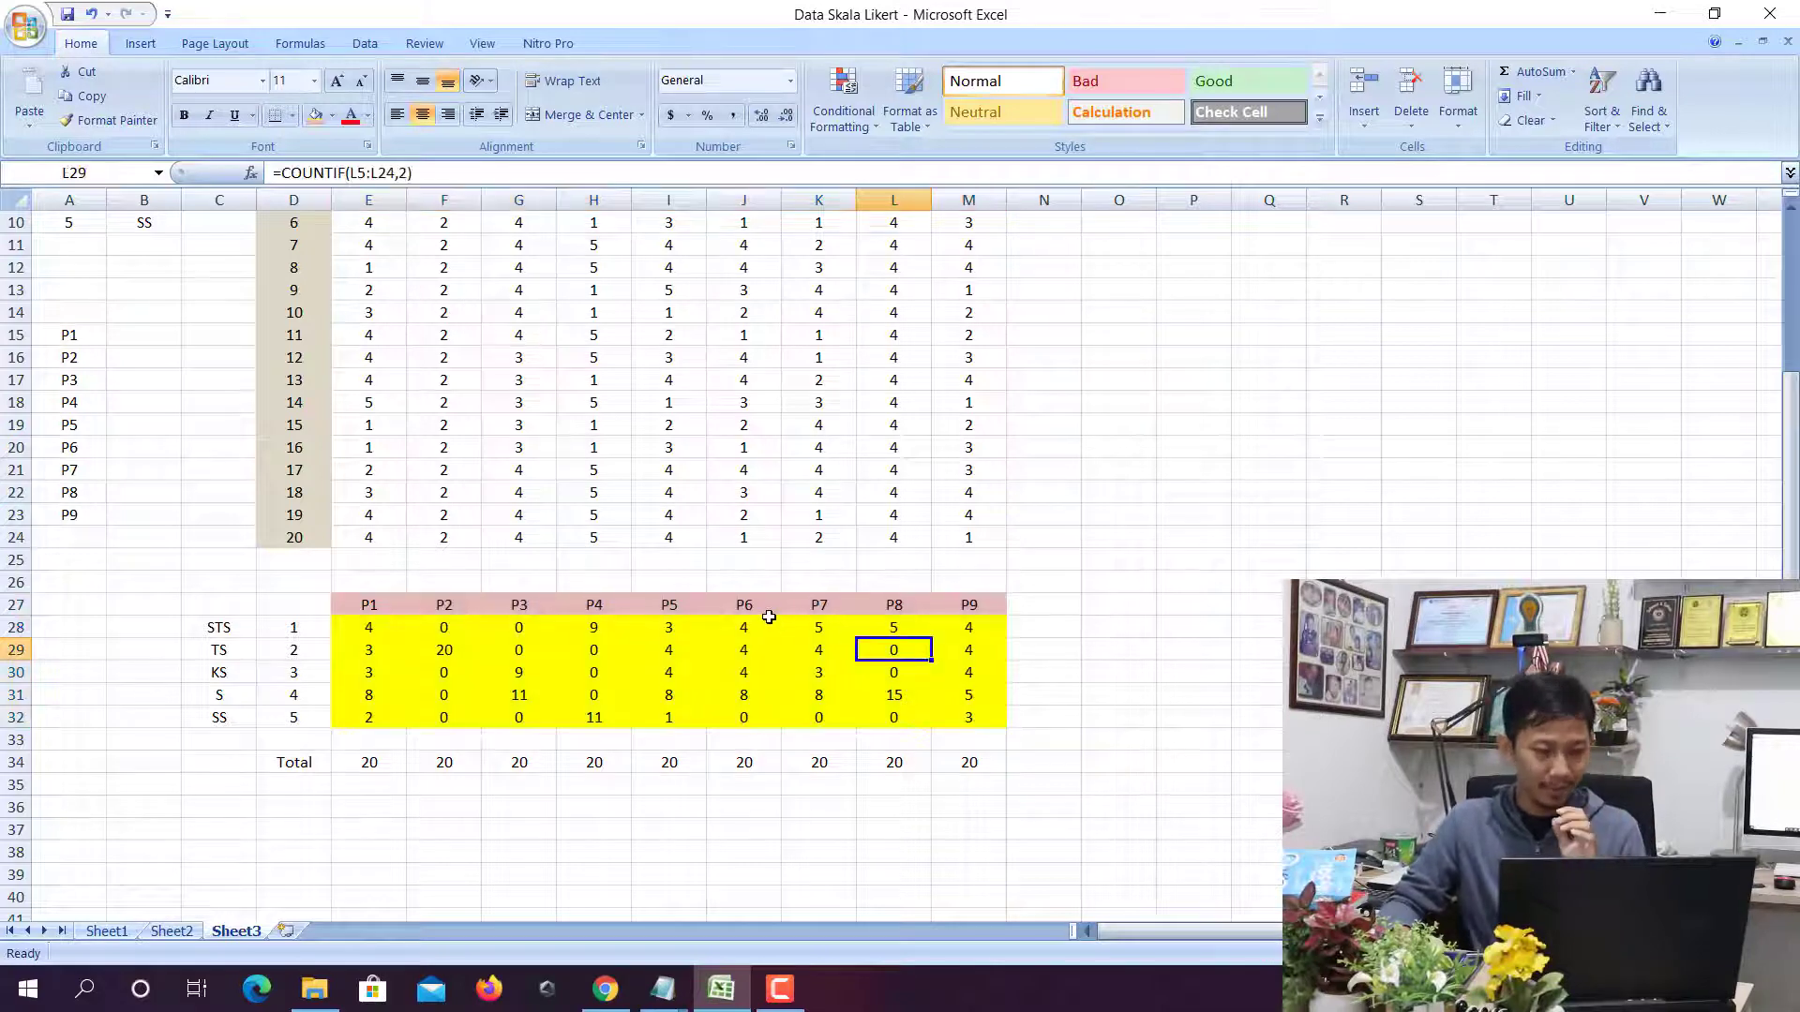
# Switch to Chrome, close the last Grafik Batang tab and bring up the bar chart types on the ugigrafik.com home page
pyautogui.click(605, 989)
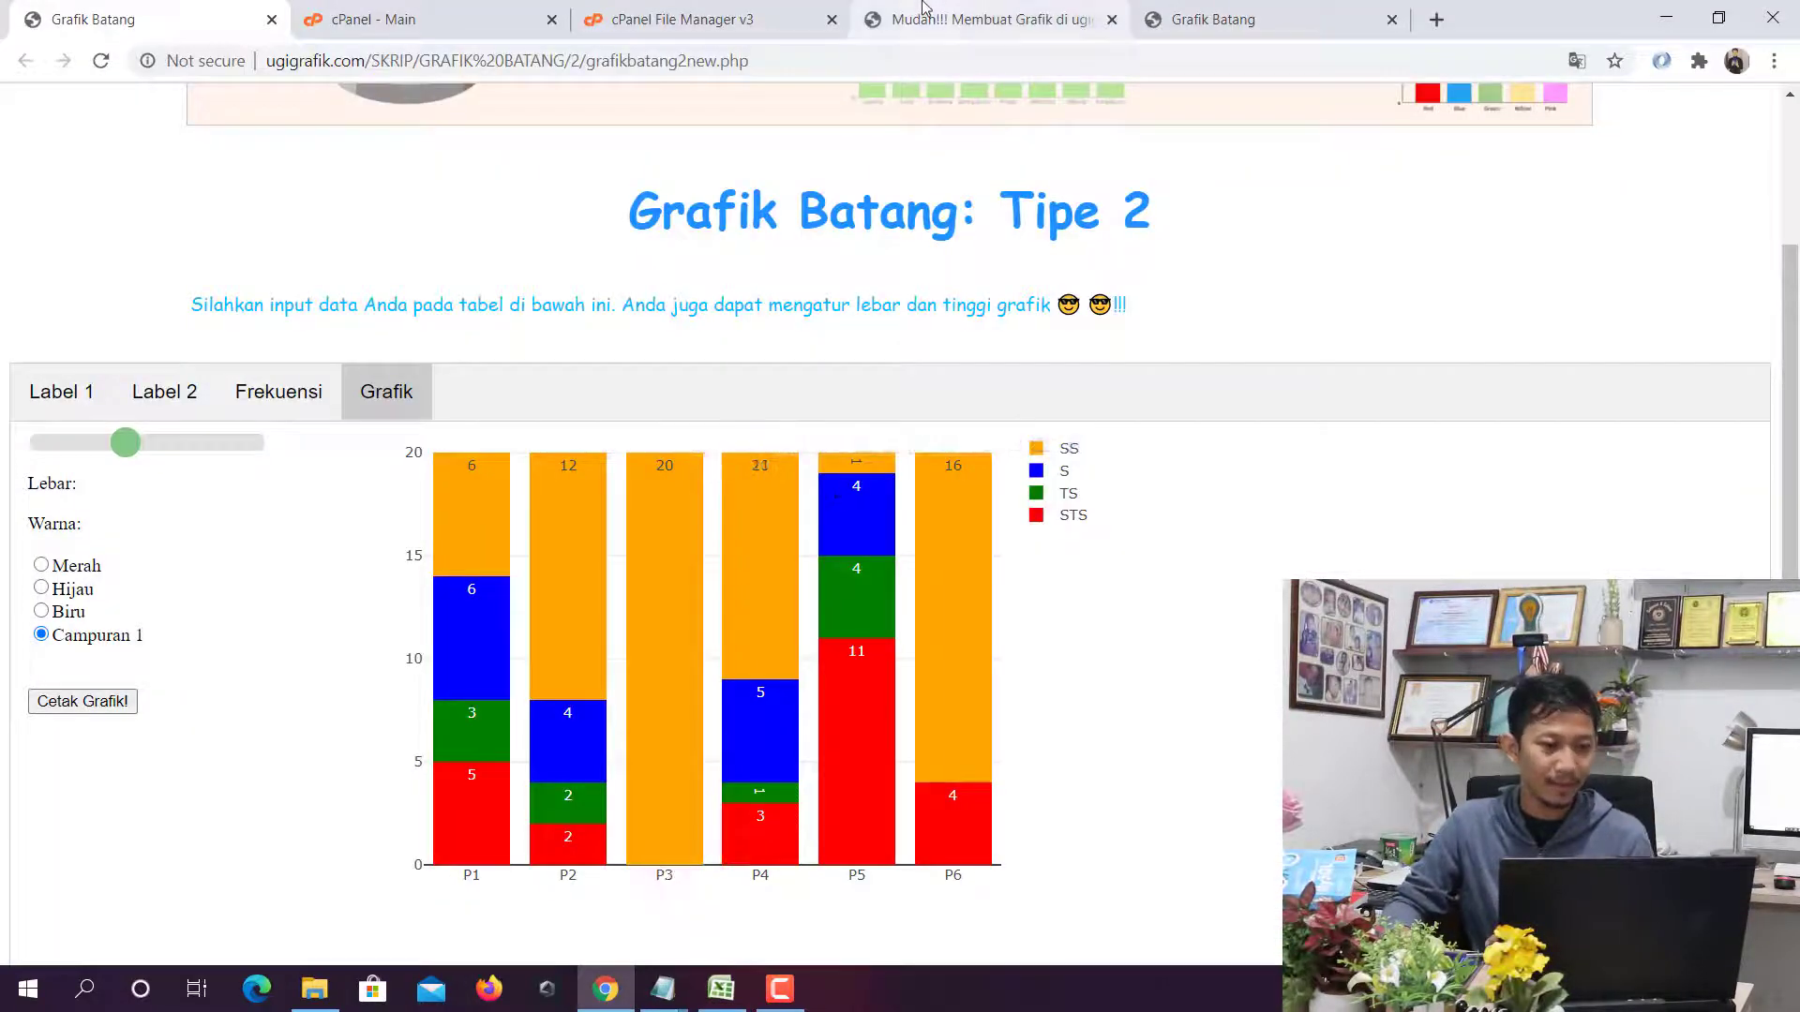
pyautogui.click(975, 20)
pyautogui.click(1391, 19)
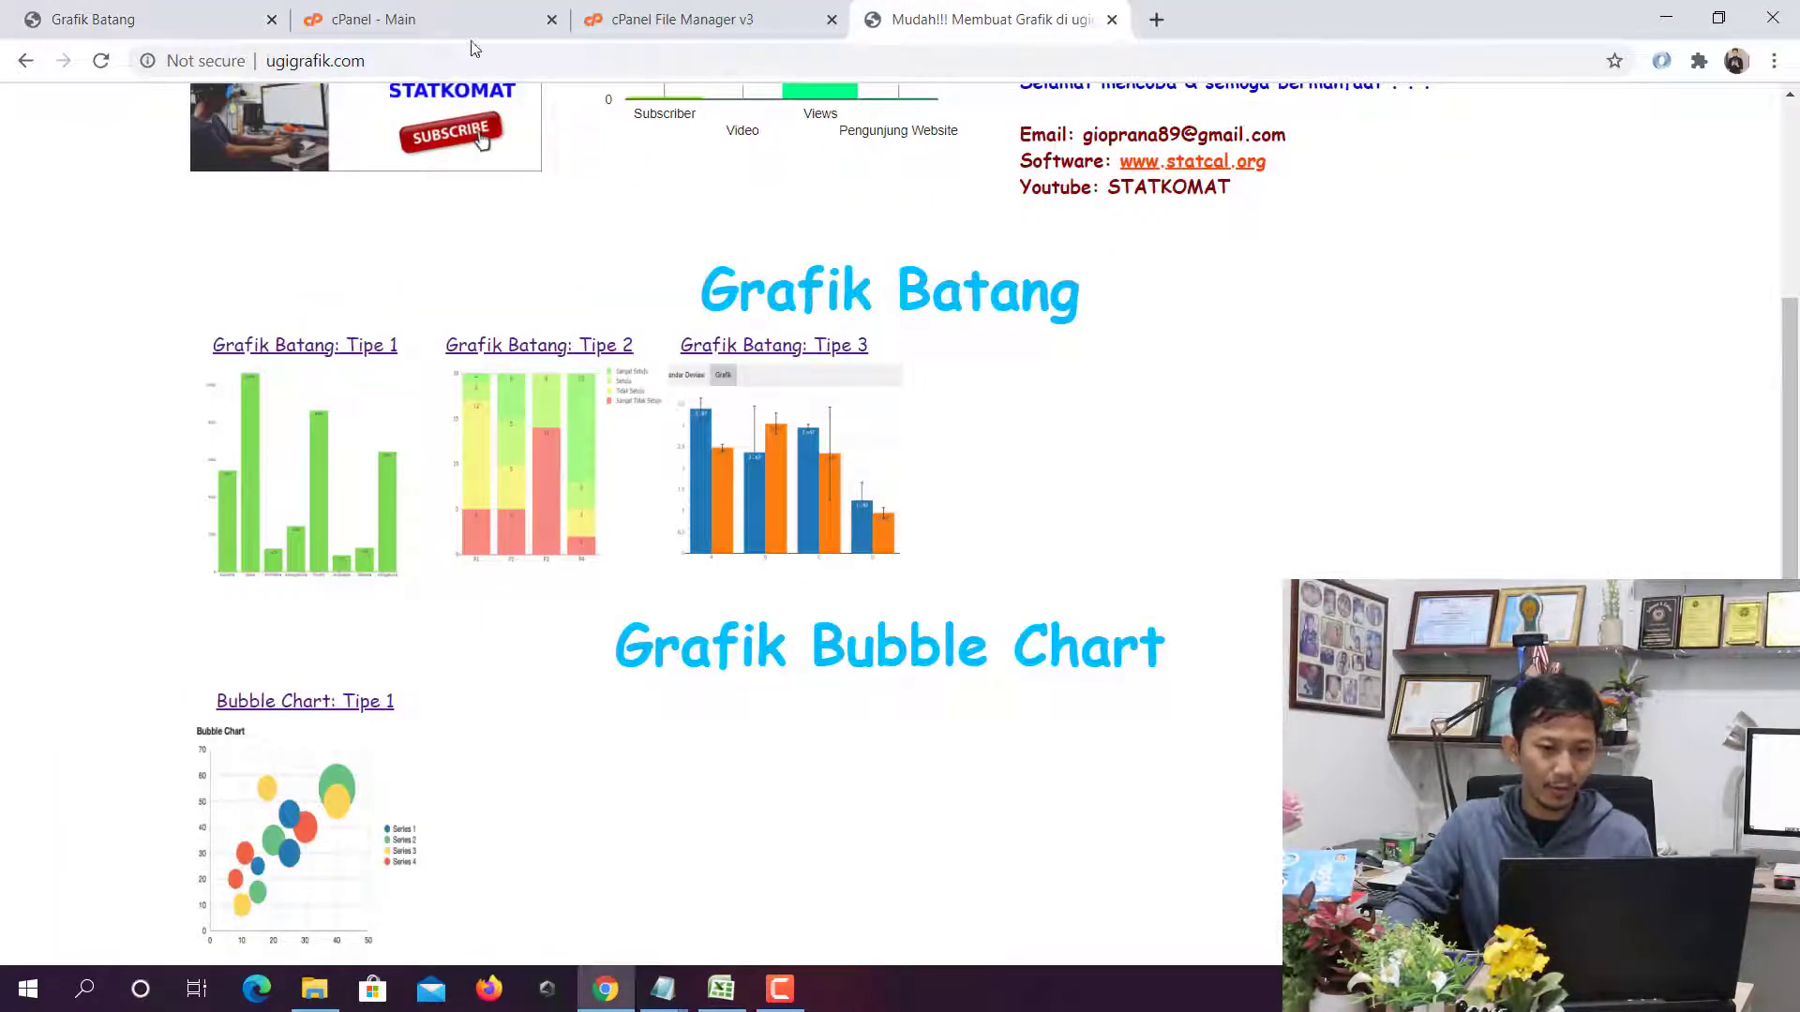
pyautogui.click(415, 62)
pyautogui.scroll(4, 297, 393)
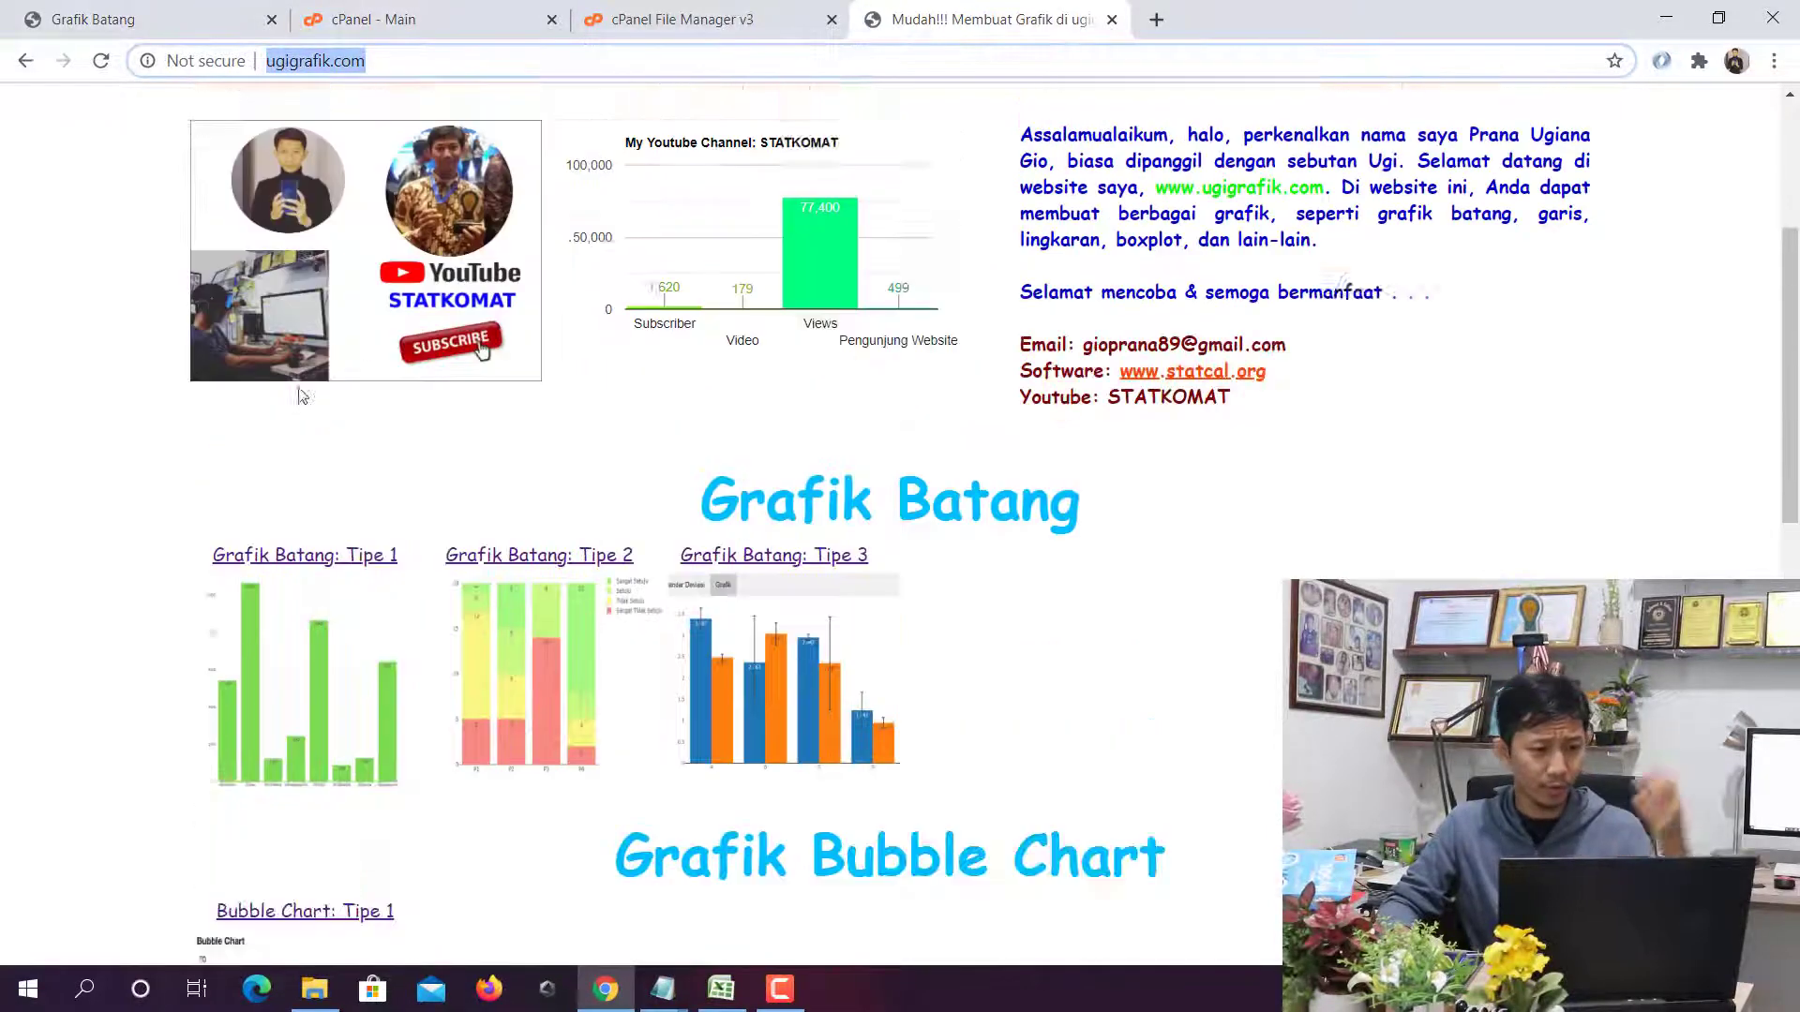
pyautogui.click(104, 550)
pyautogui.scroll(-3, 104, 548)
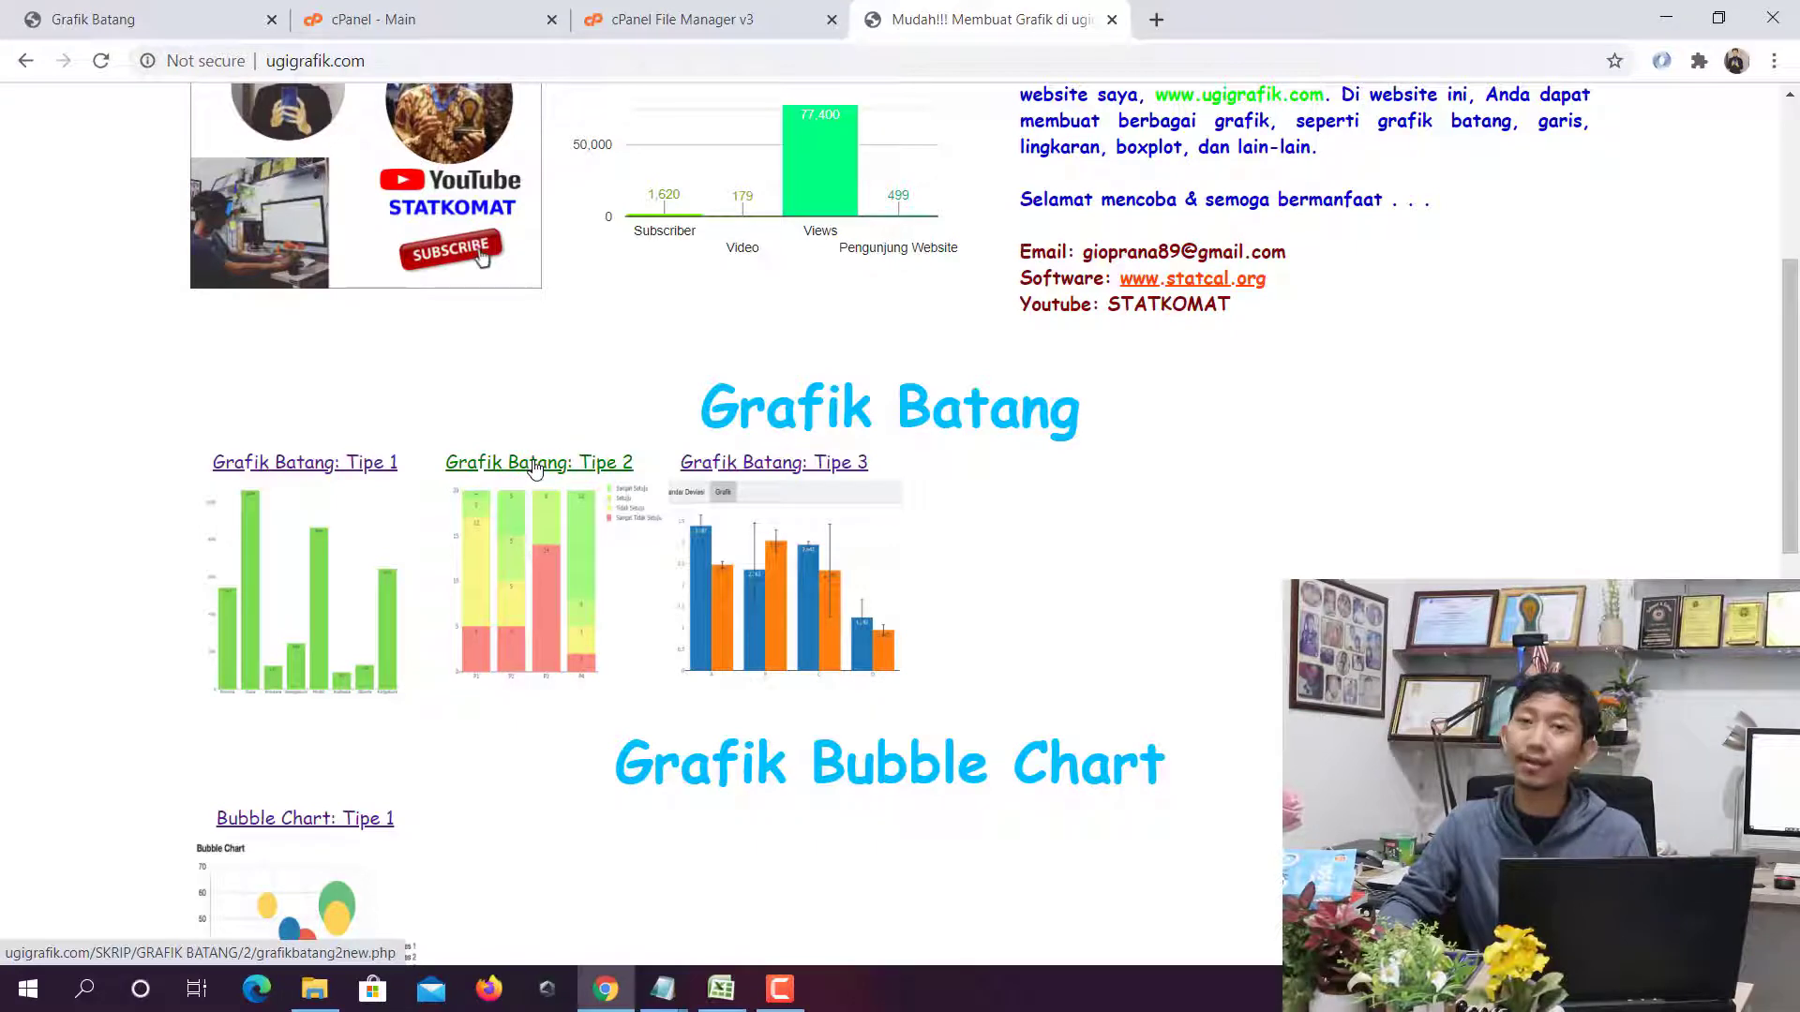
# Open Grafik Batang: Tipe 2 and display its Label 1 table
pyautogui.click(534, 463)
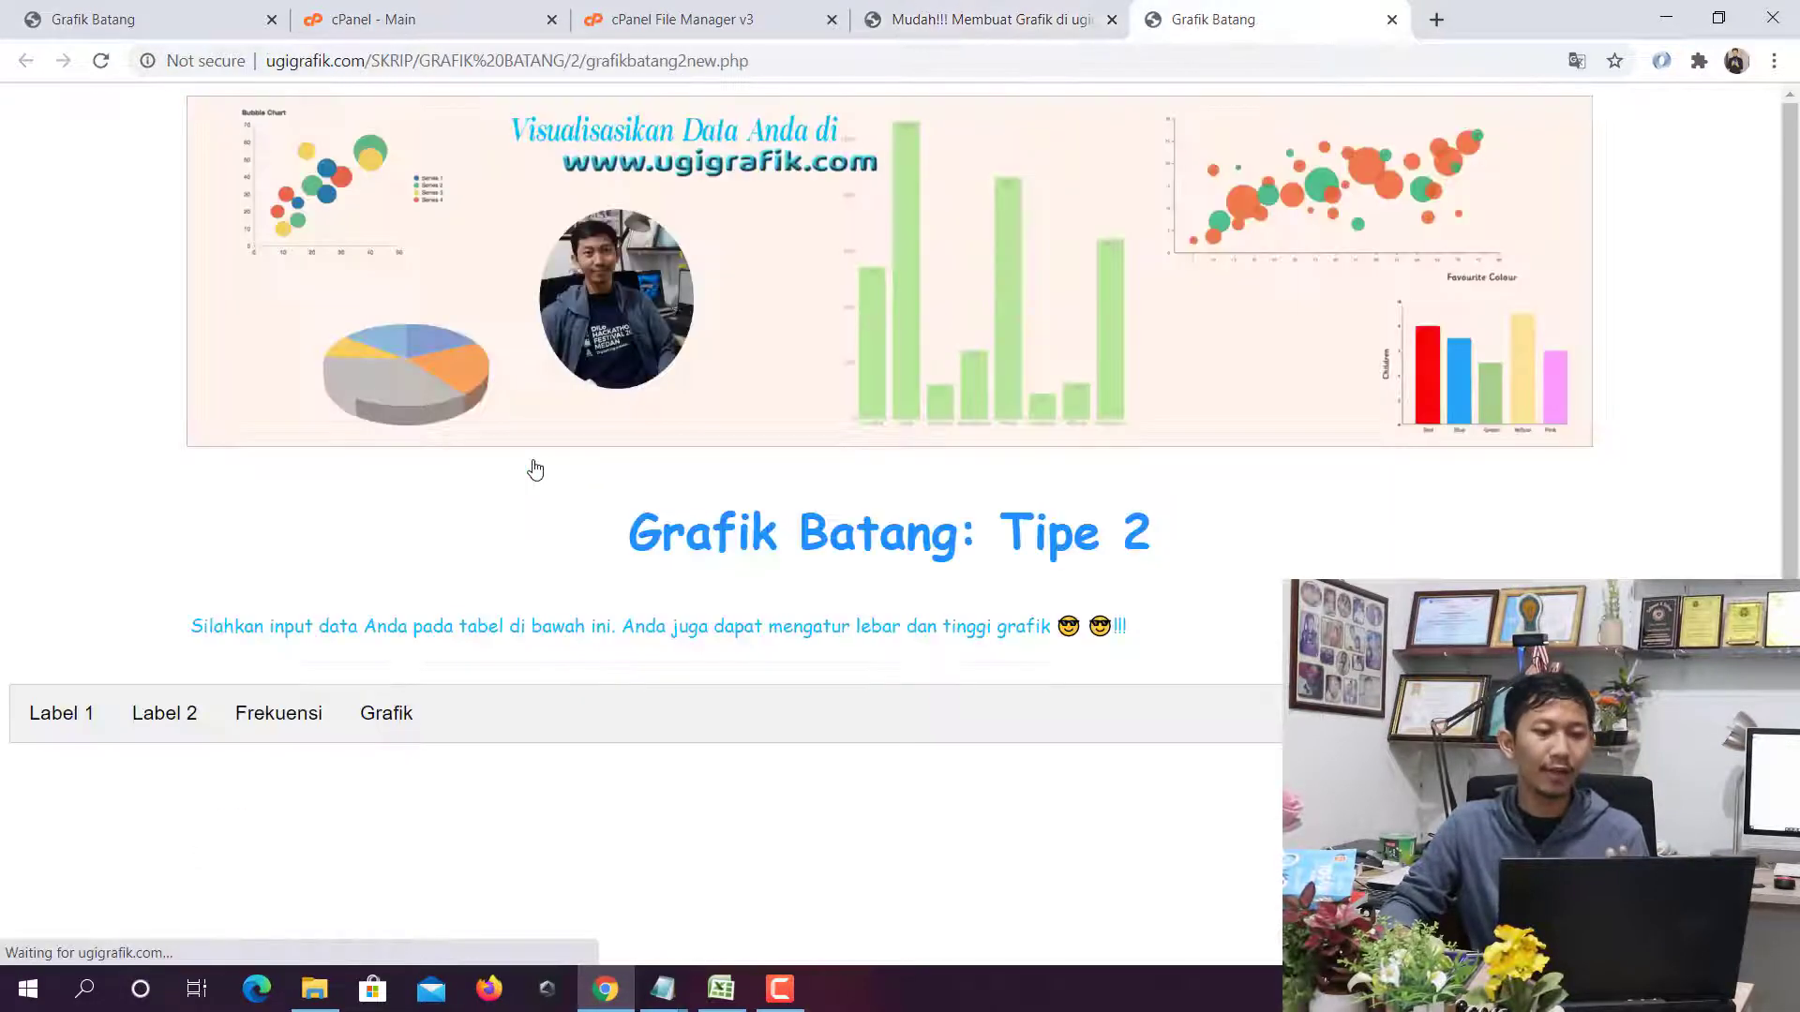
pyautogui.scroll(-1, 546, 415)
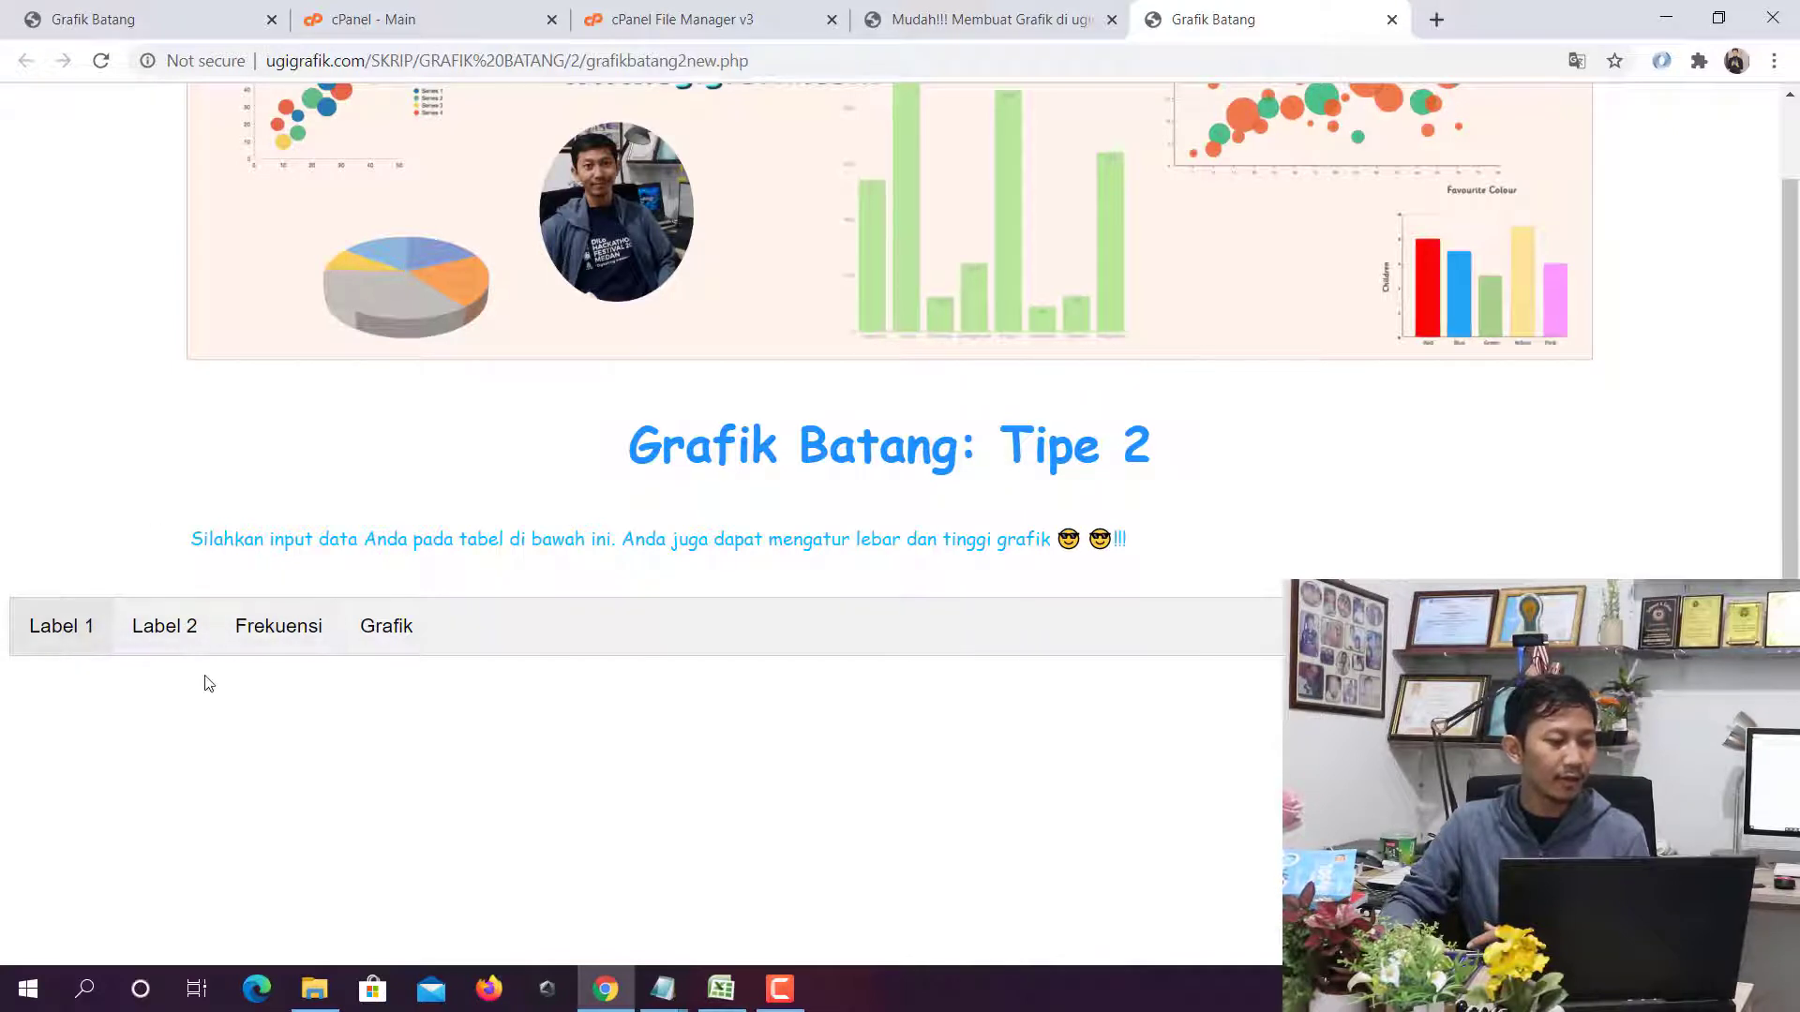
pyautogui.click(77, 634)
pyautogui.scroll(-3, 86, 600)
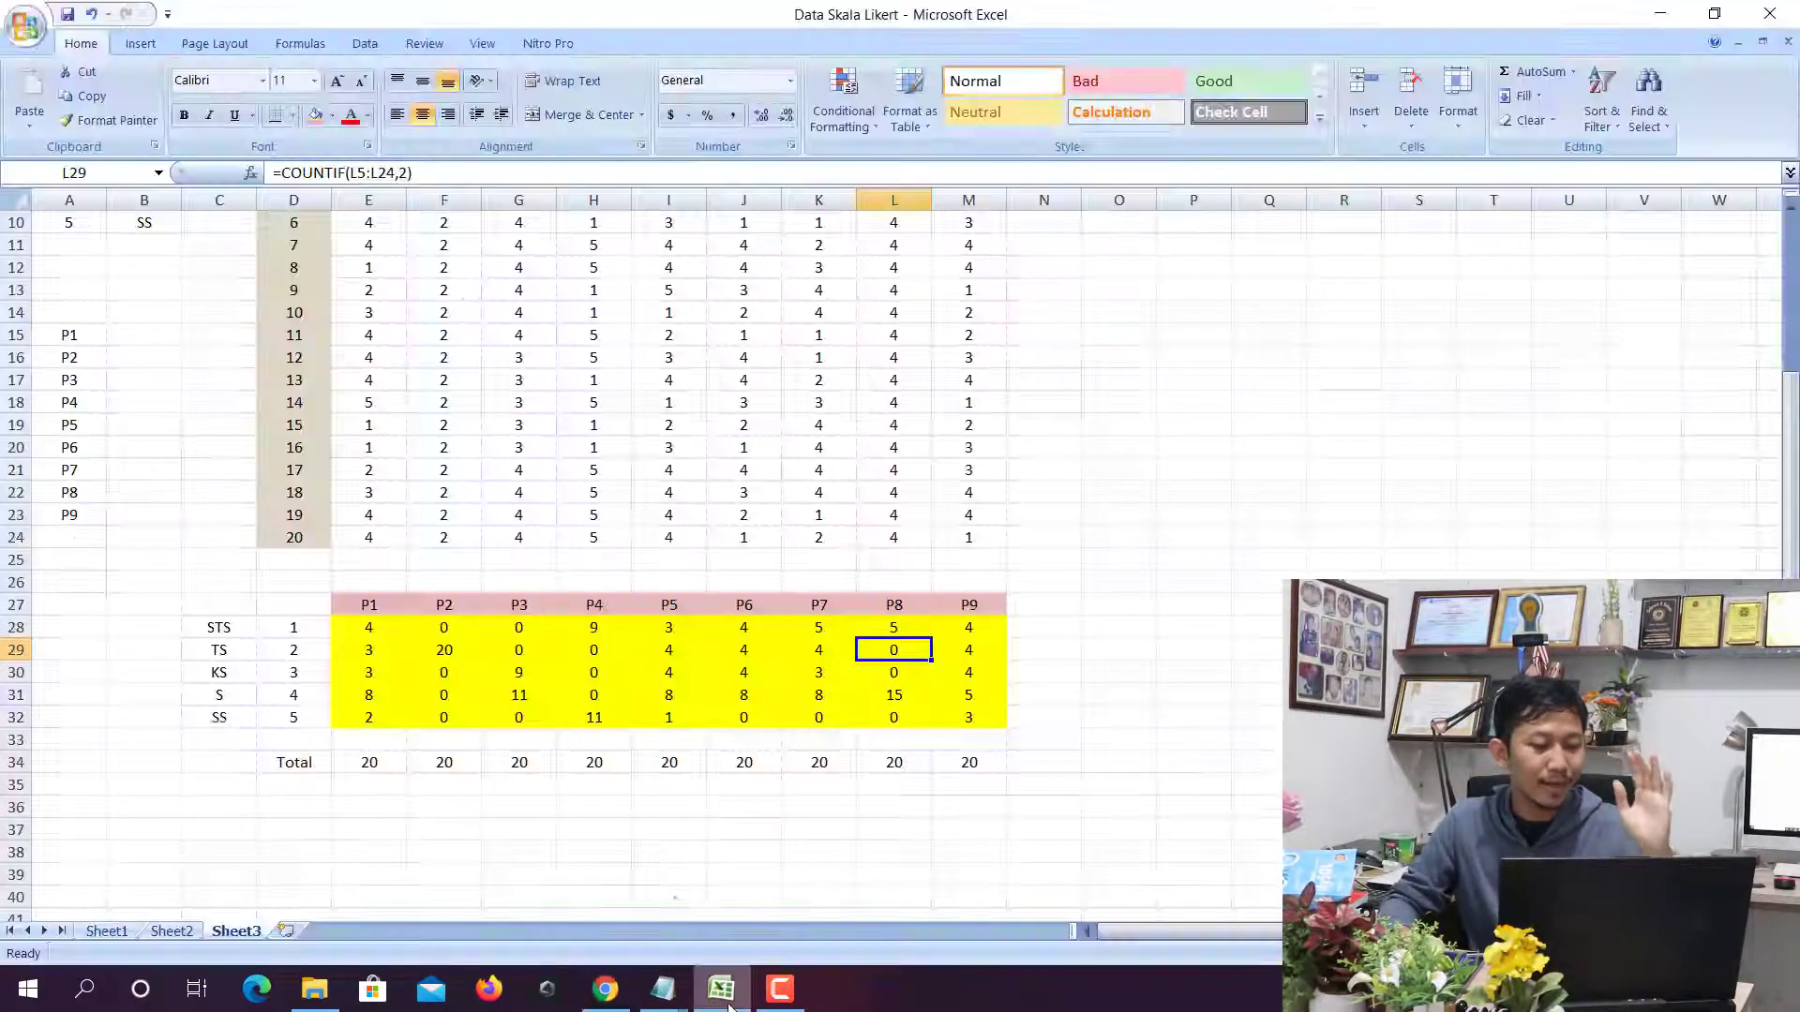
# Switch to Excel and review the Likert labels STS, TS, KS, S and SS in B6:B10
pyautogui.click(721, 989)
pyautogui.click(143, 341)
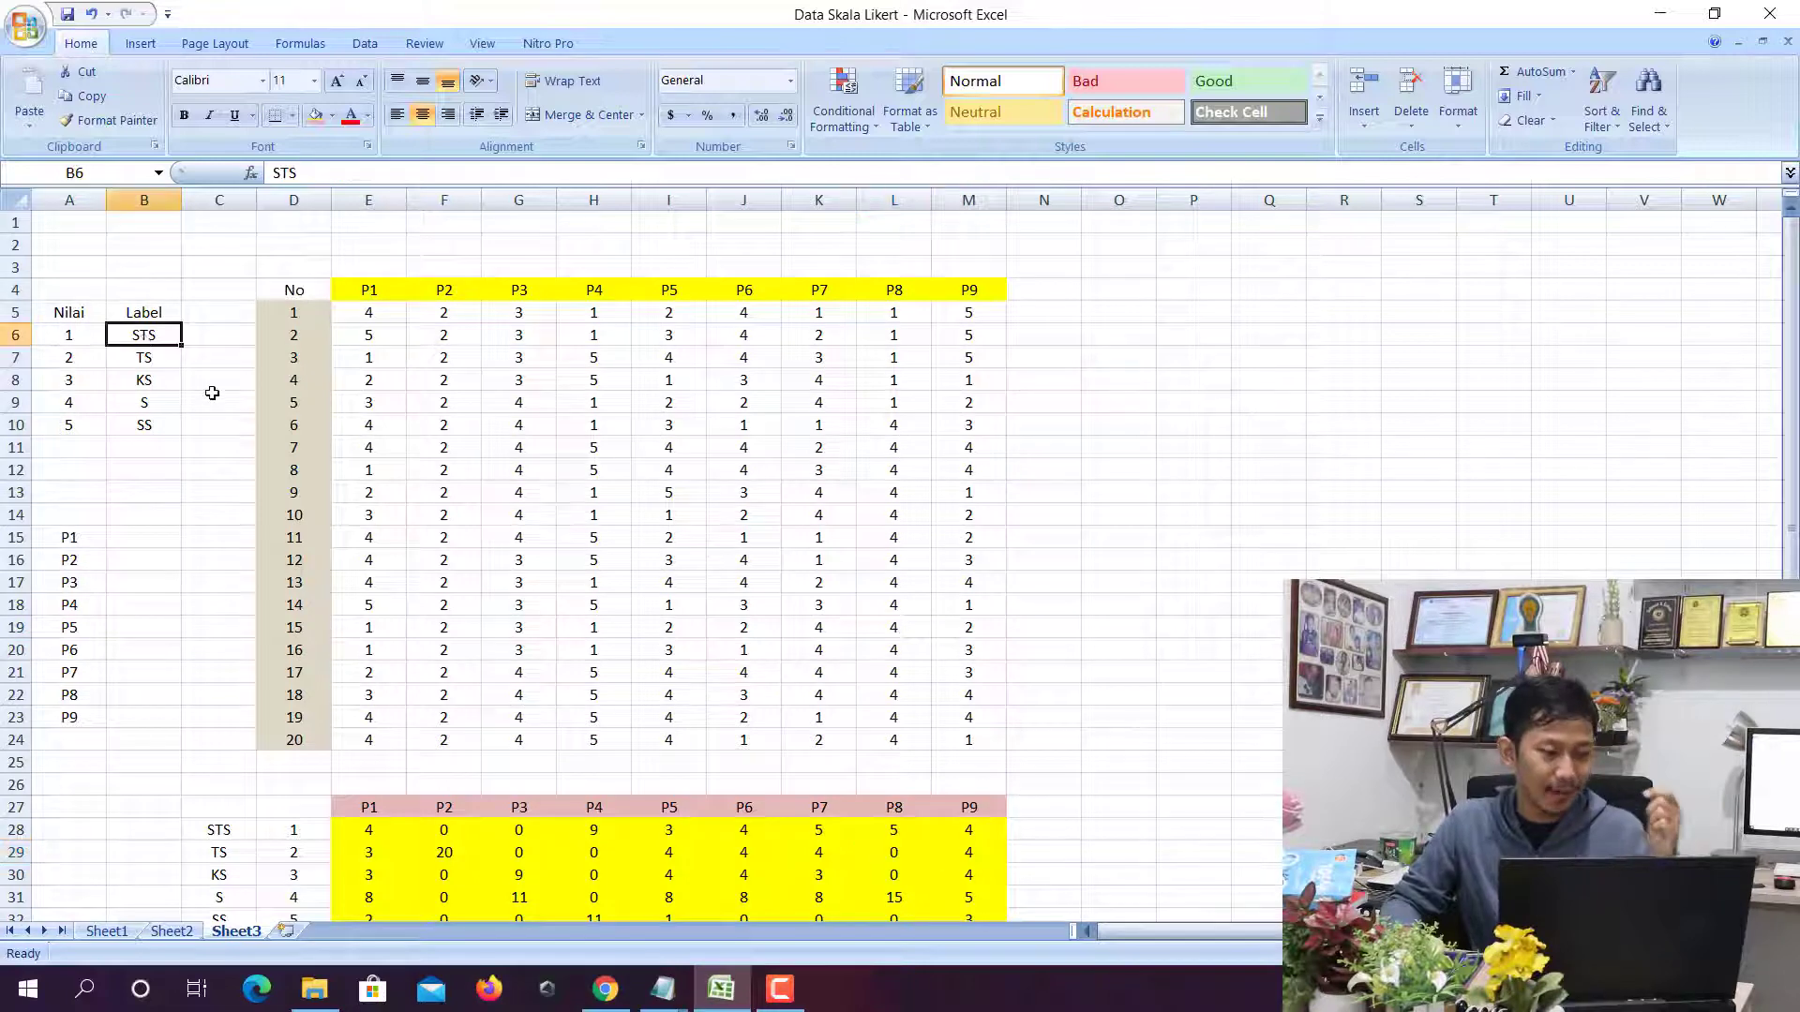
pyautogui.press('Down')
pyautogui.press('Down')
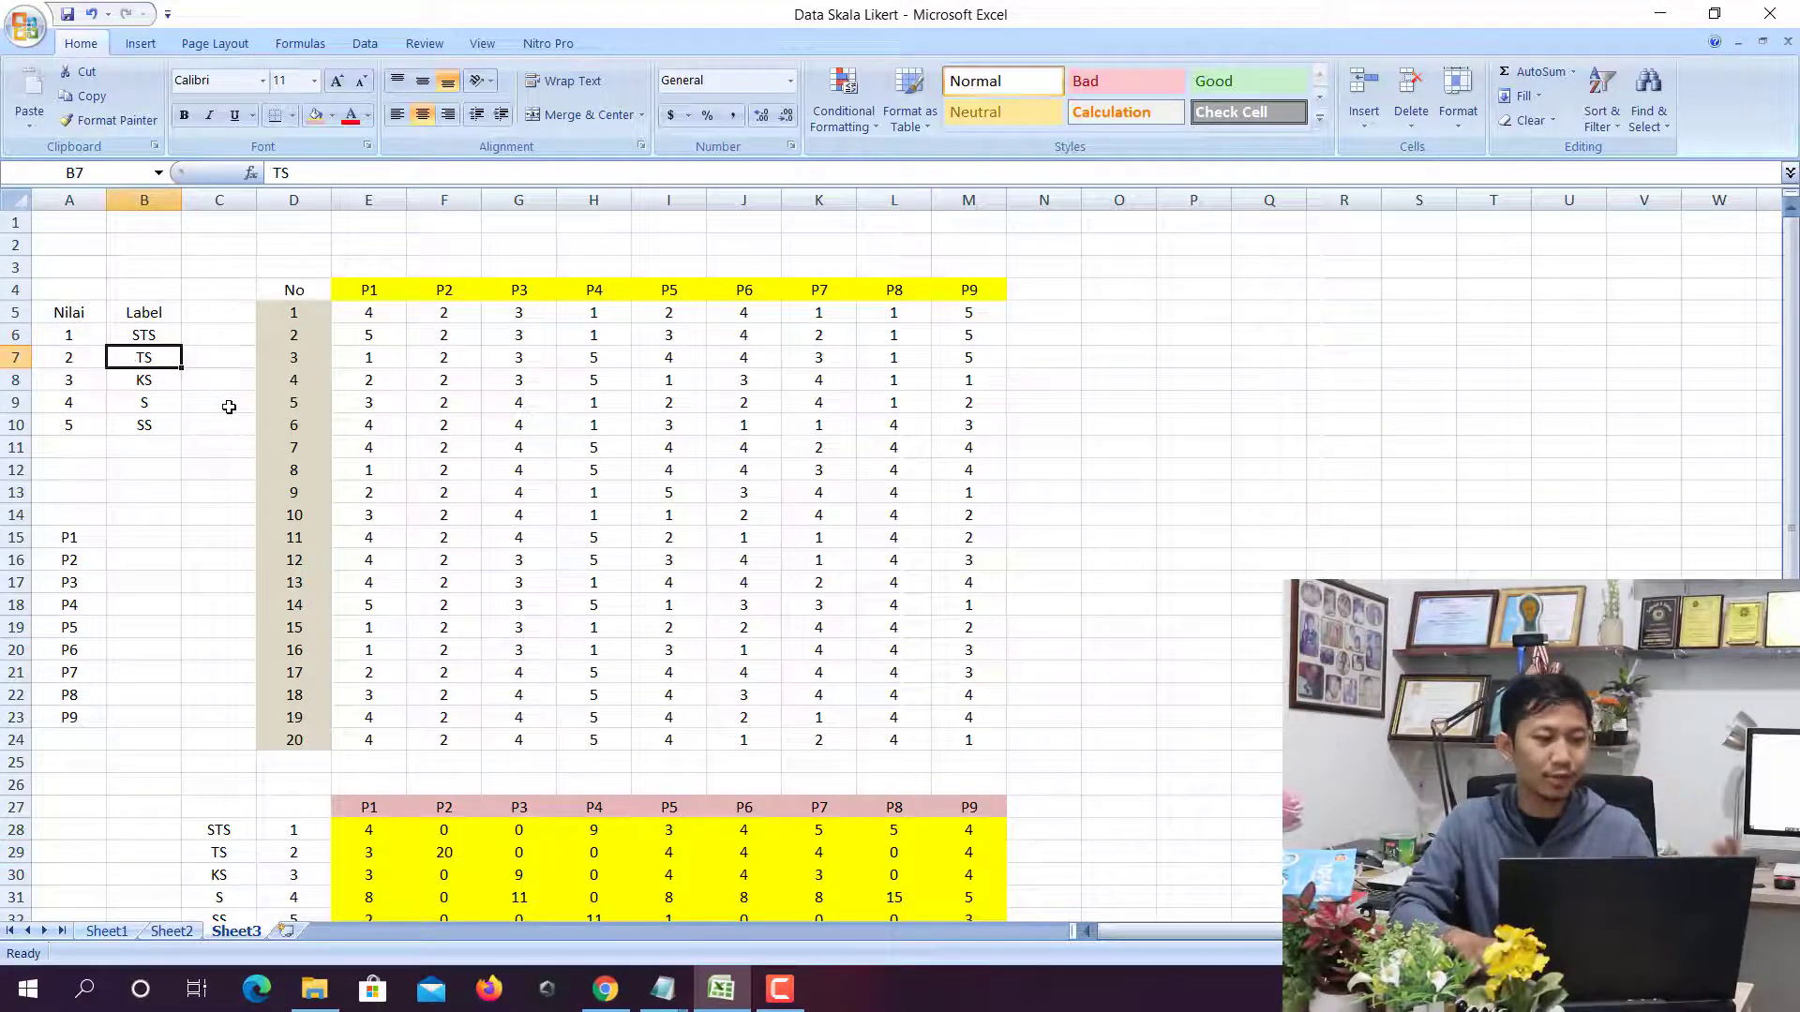
pyautogui.press('Down')
pyautogui.press('Up')
pyautogui.press('Up')
pyautogui.press('Up')
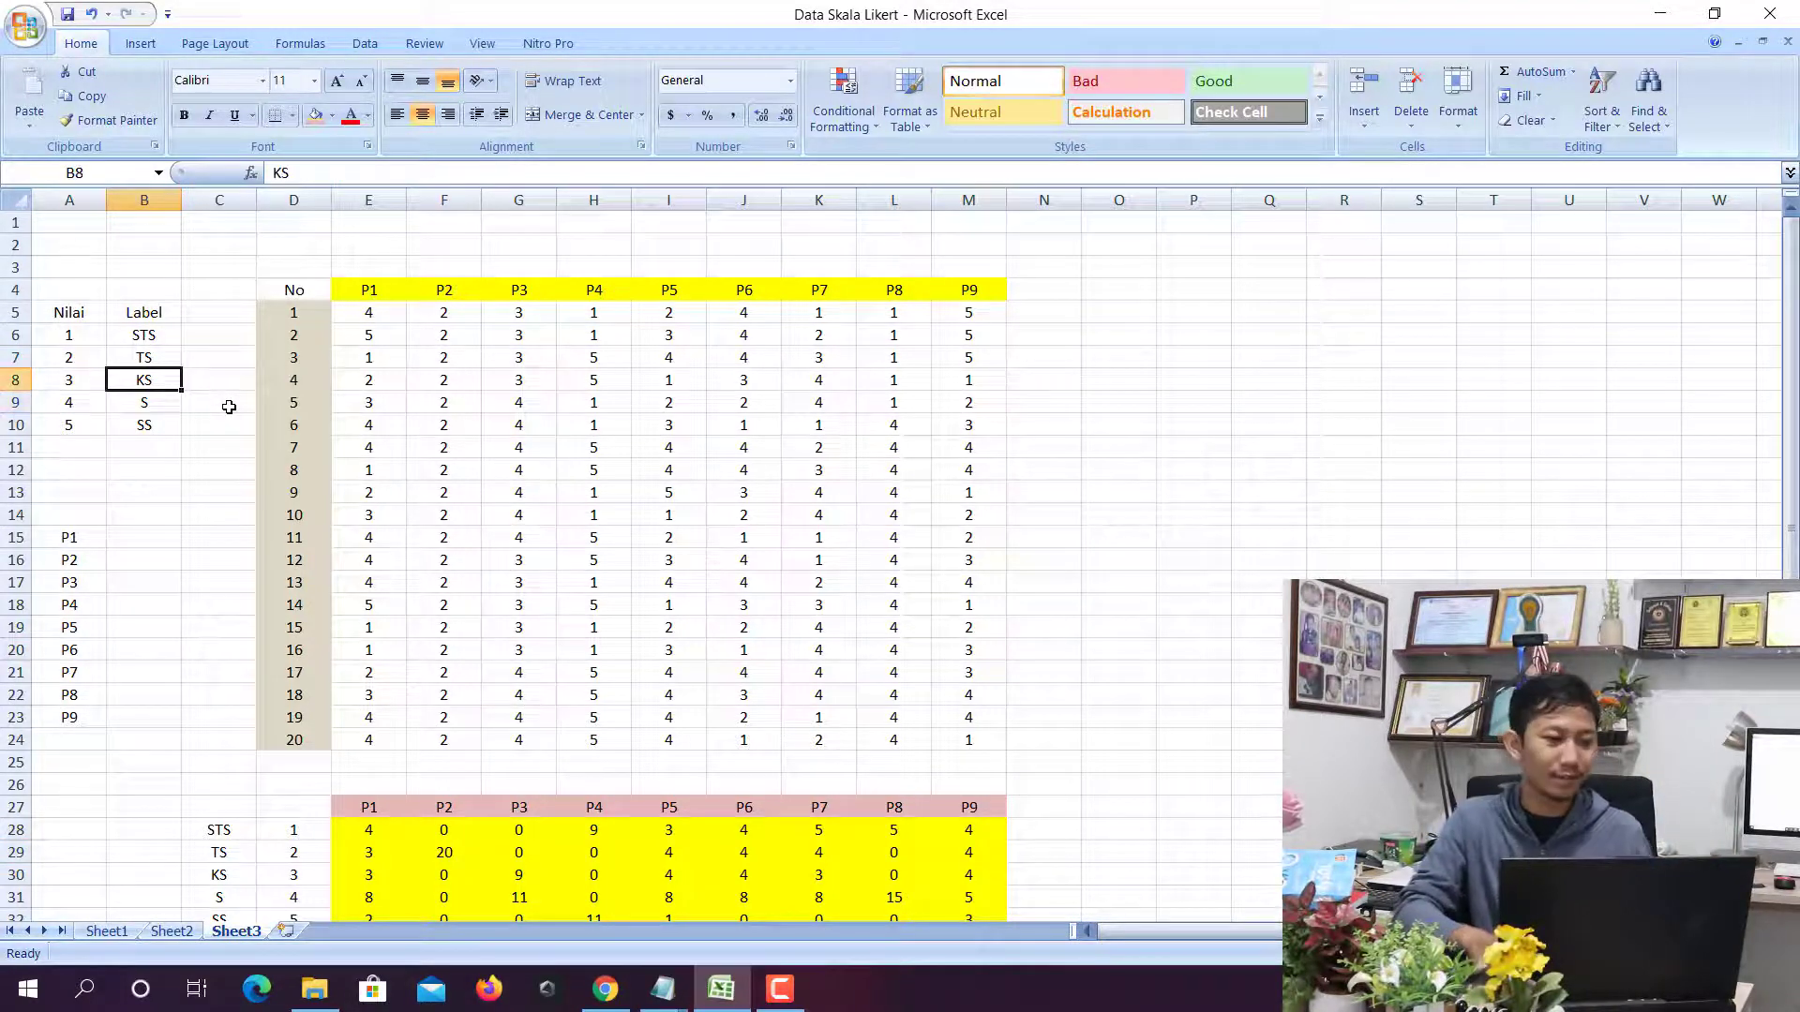
pyautogui.hotkey('shift', 'Down')
pyautogui.hotkey('shift', 'Down')
pyautogui.hotkey('shift', 'Down')
pyautogui.hotkey('shift', 'Down')
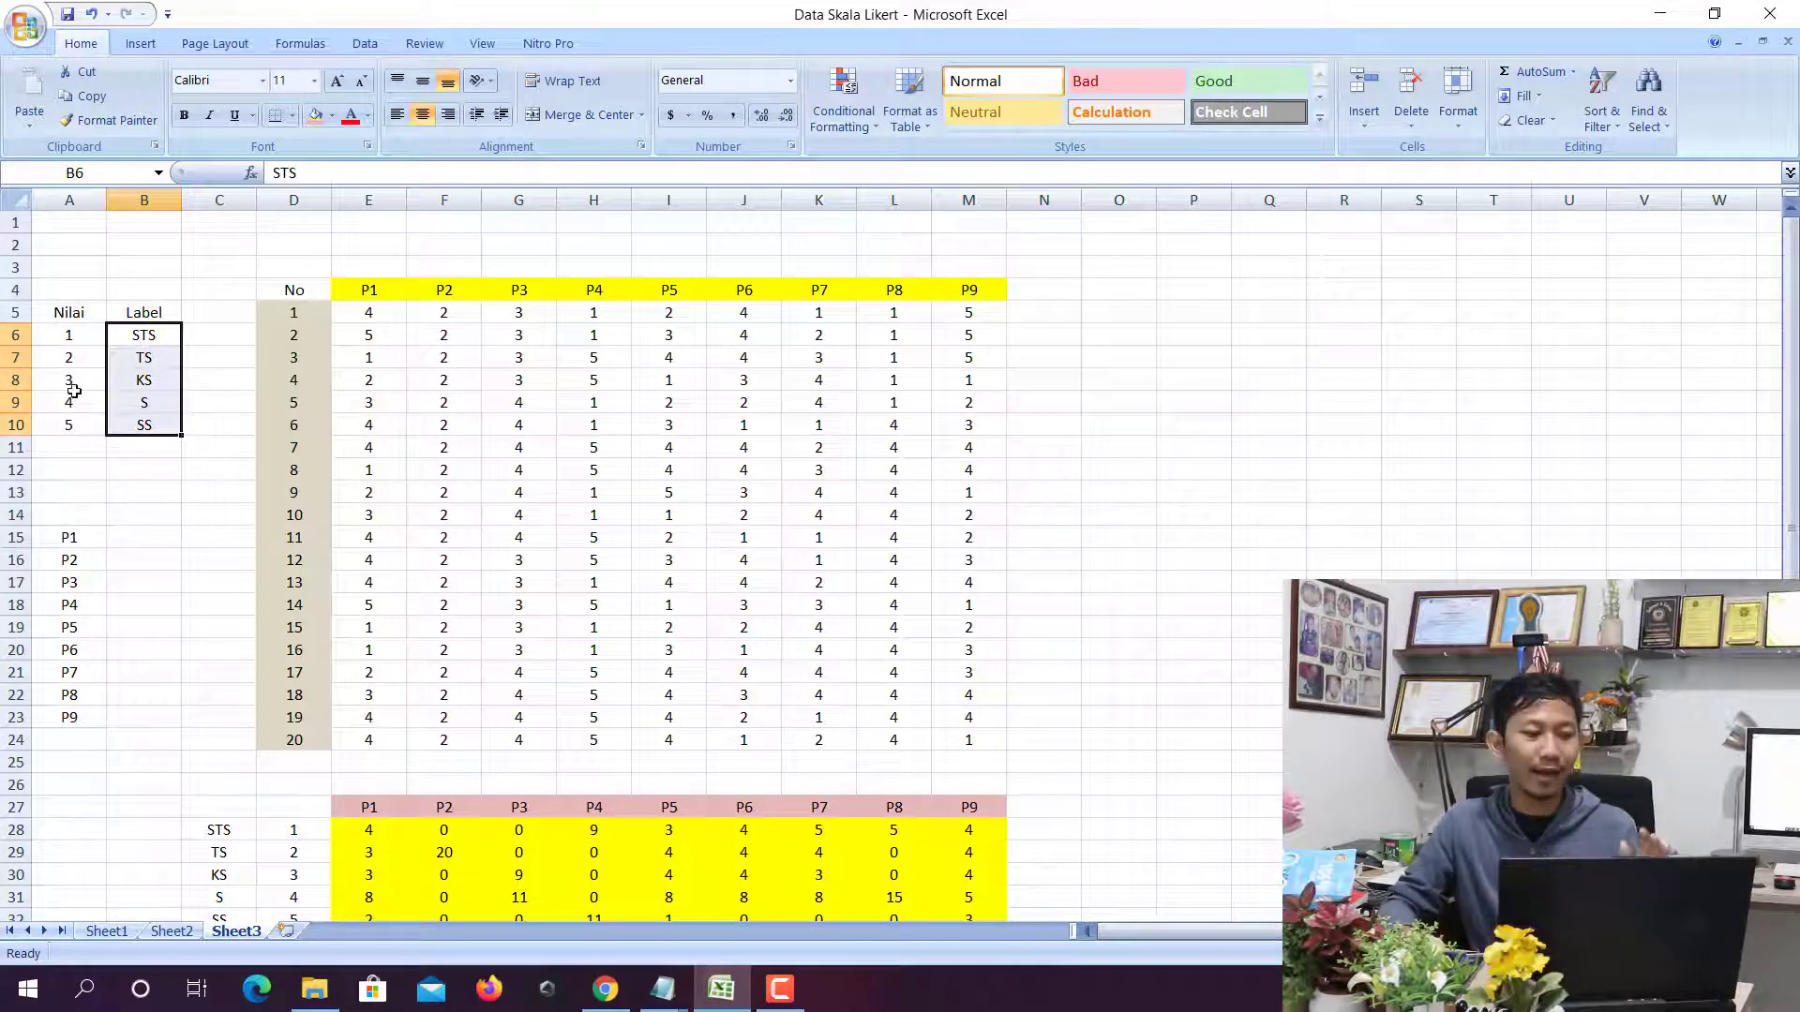
# Compare the Label 1 table in Chrome with the Likert labels in B6:B10 of the Excel sheet
pyautogui.click(606, 989)
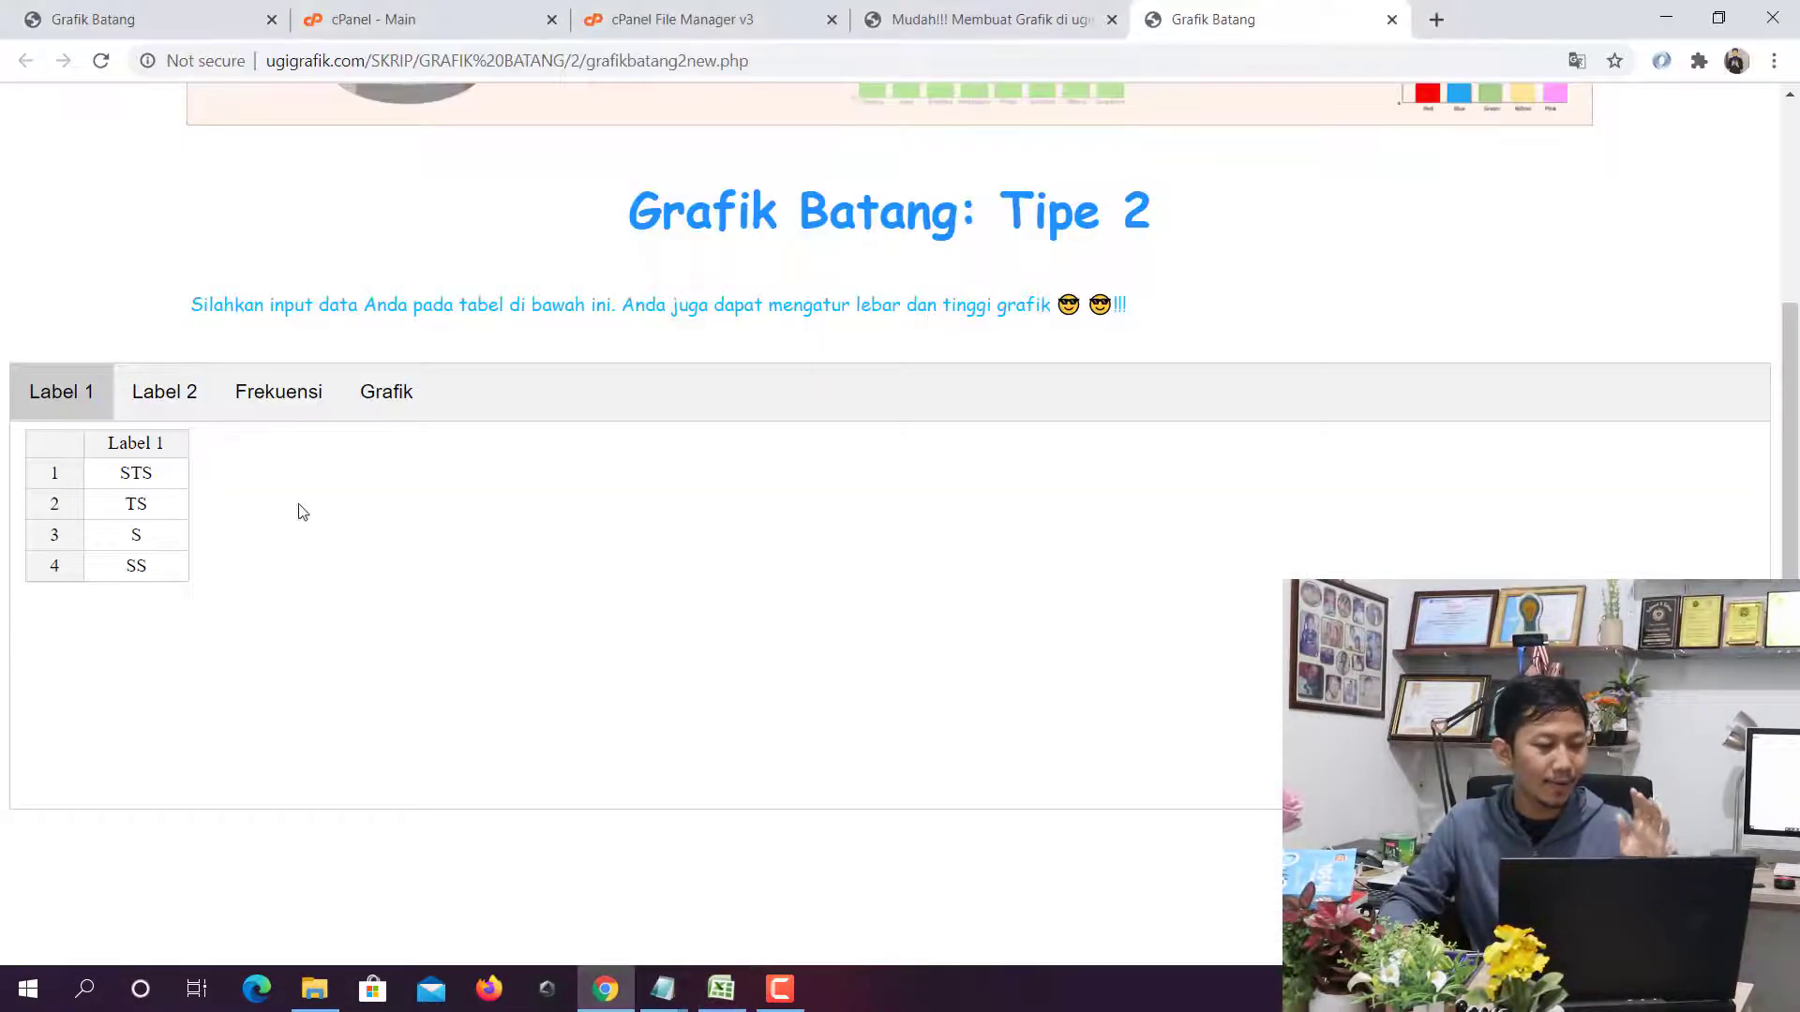
pyautogui.hotkey('alt', 'Tab')
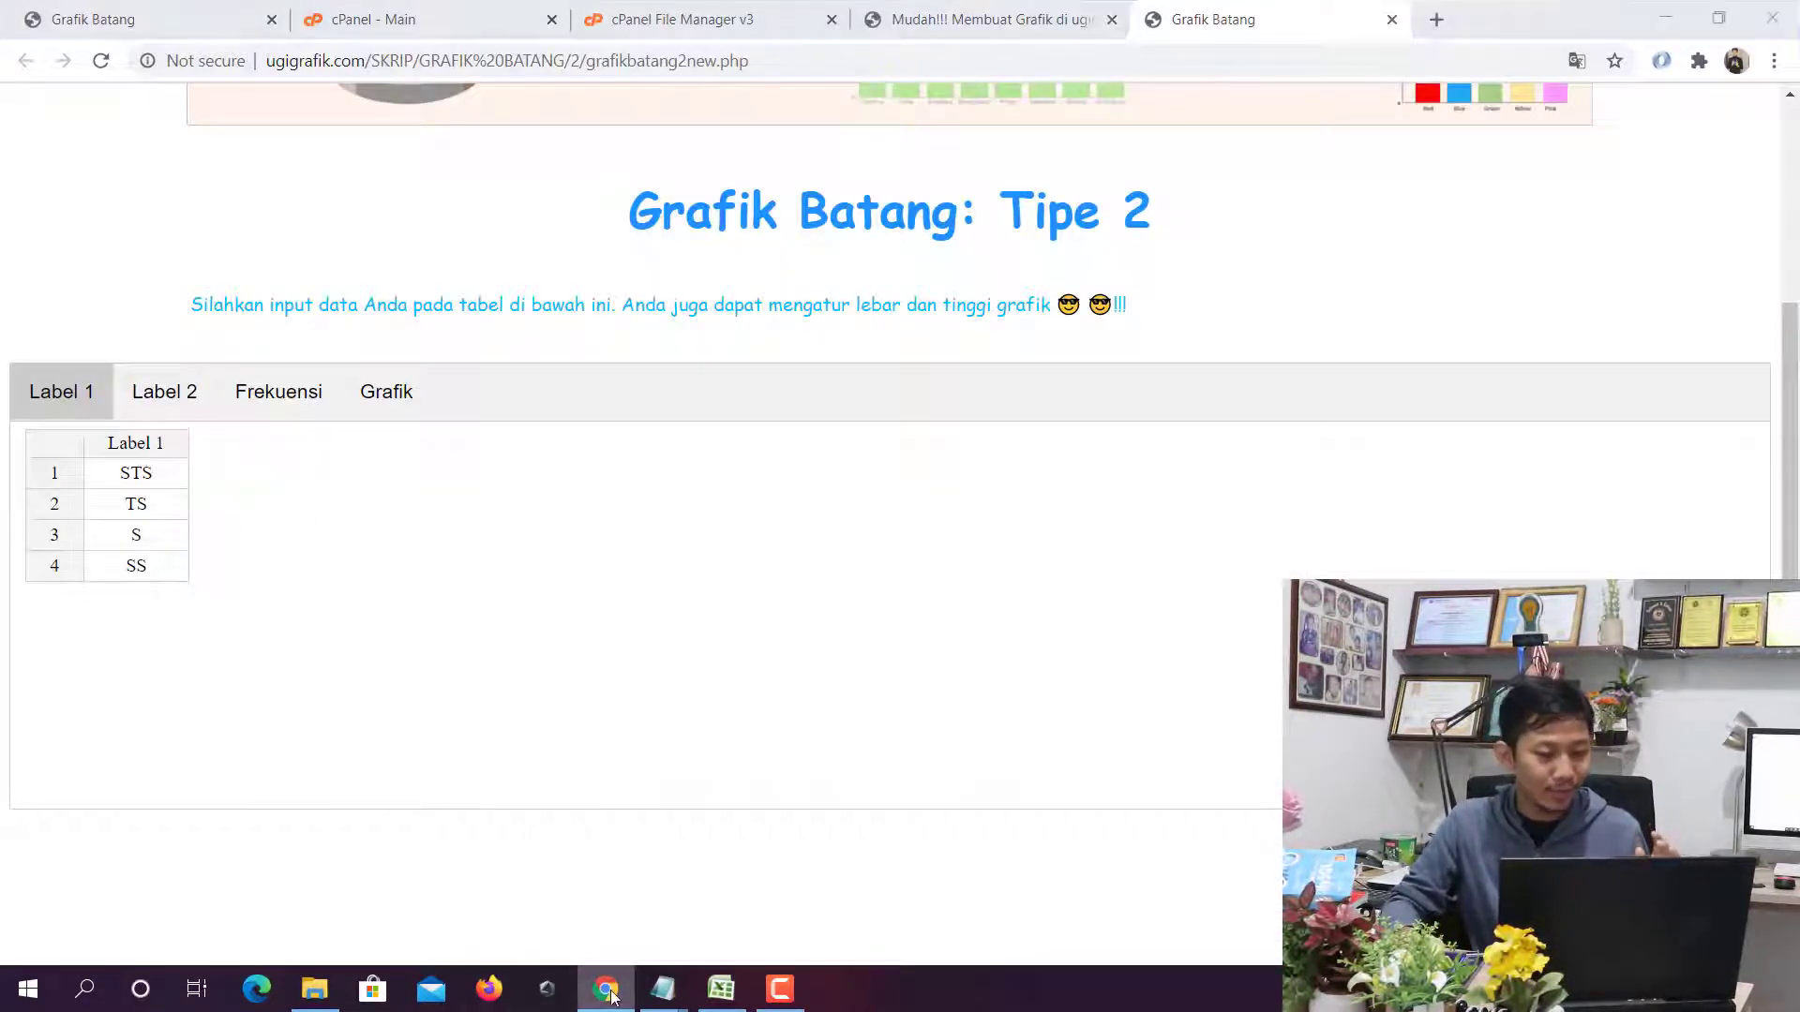
pyautogui.moveTo(162, 332); pyautogui.dragTo(169, 426)
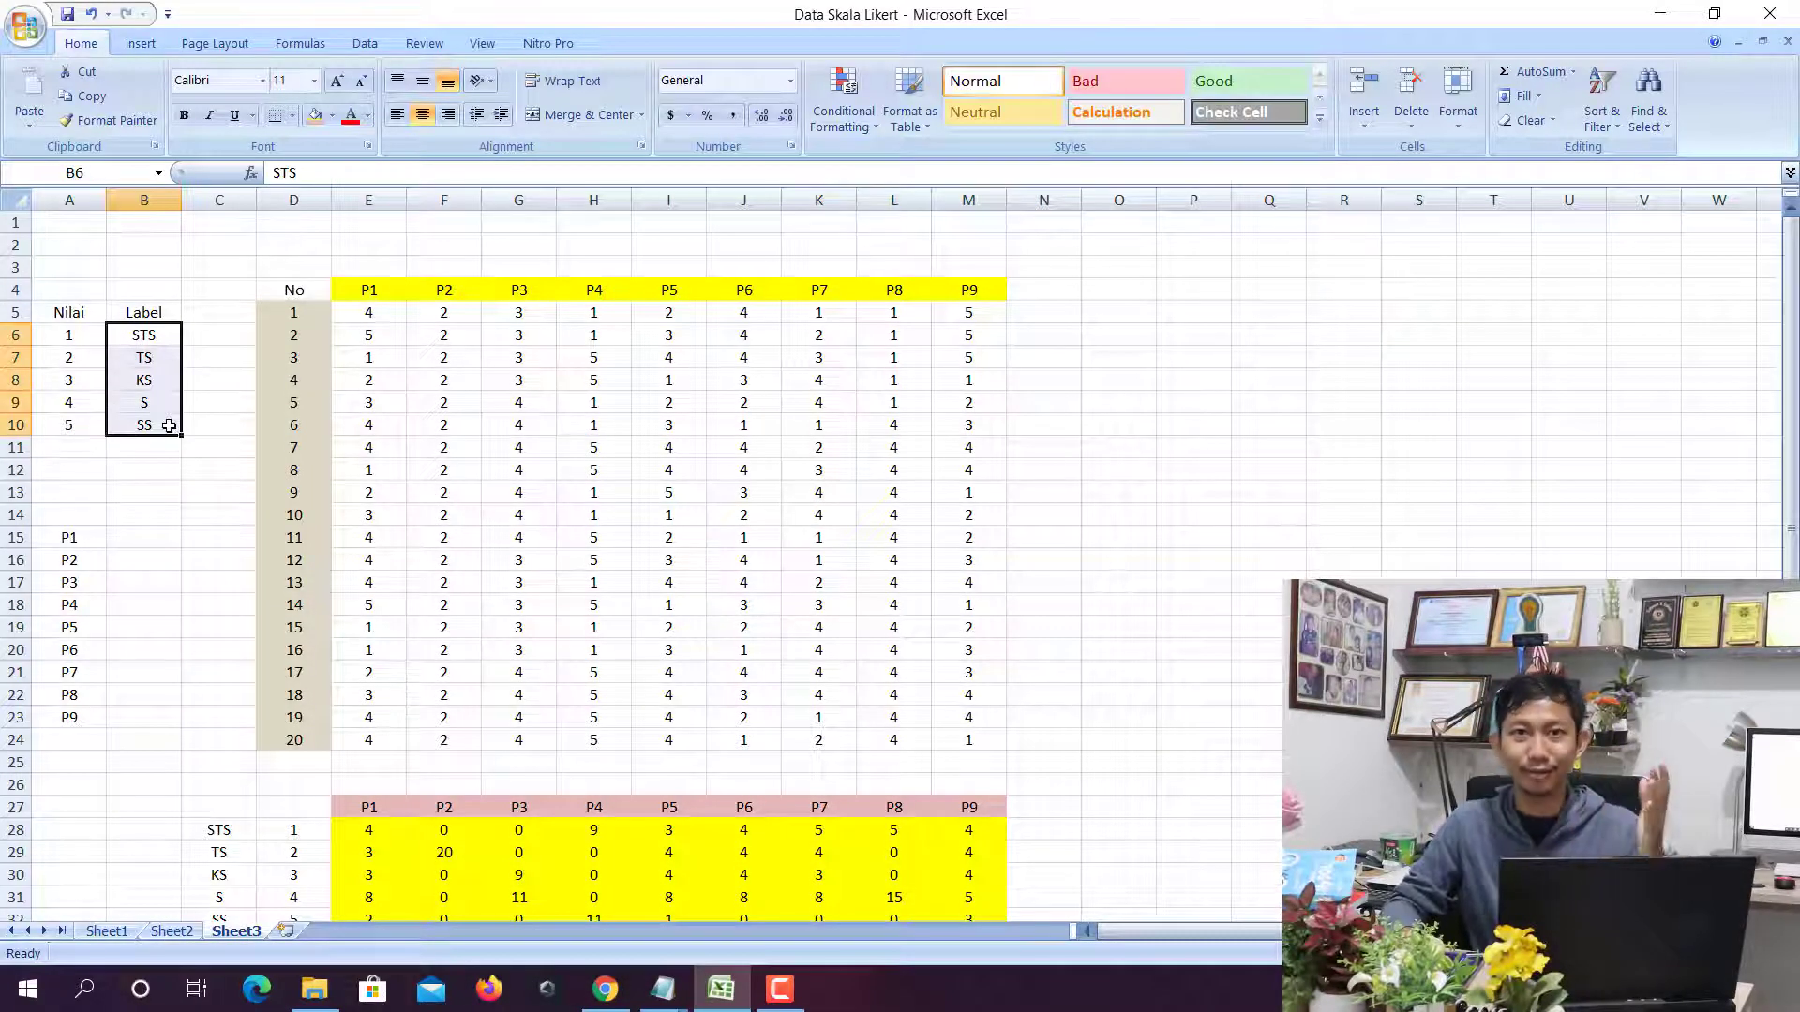
# Start a second value-to-label key in Q6:R7, pairing 1 with STS and 2 with TS
pyautogui.click(1265, 340)
pyautogui.press('Right')
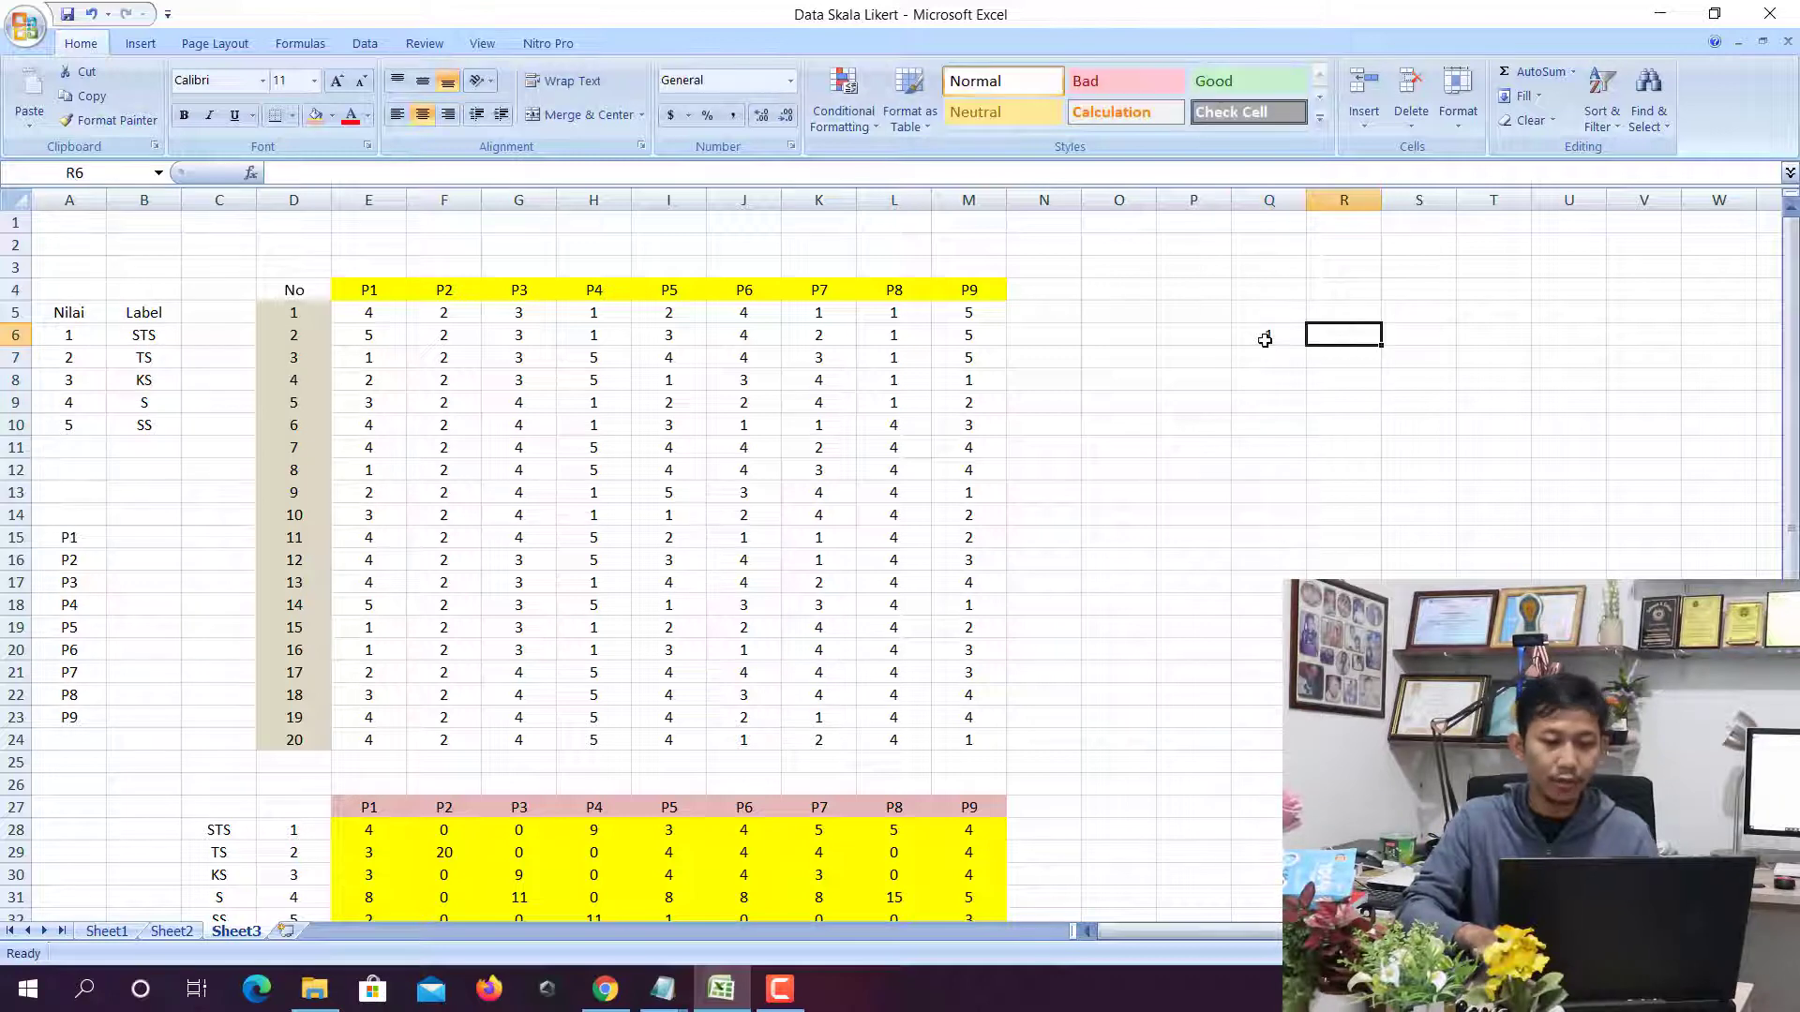
pyautogui.write('STS')
pyautogui.press('Return')
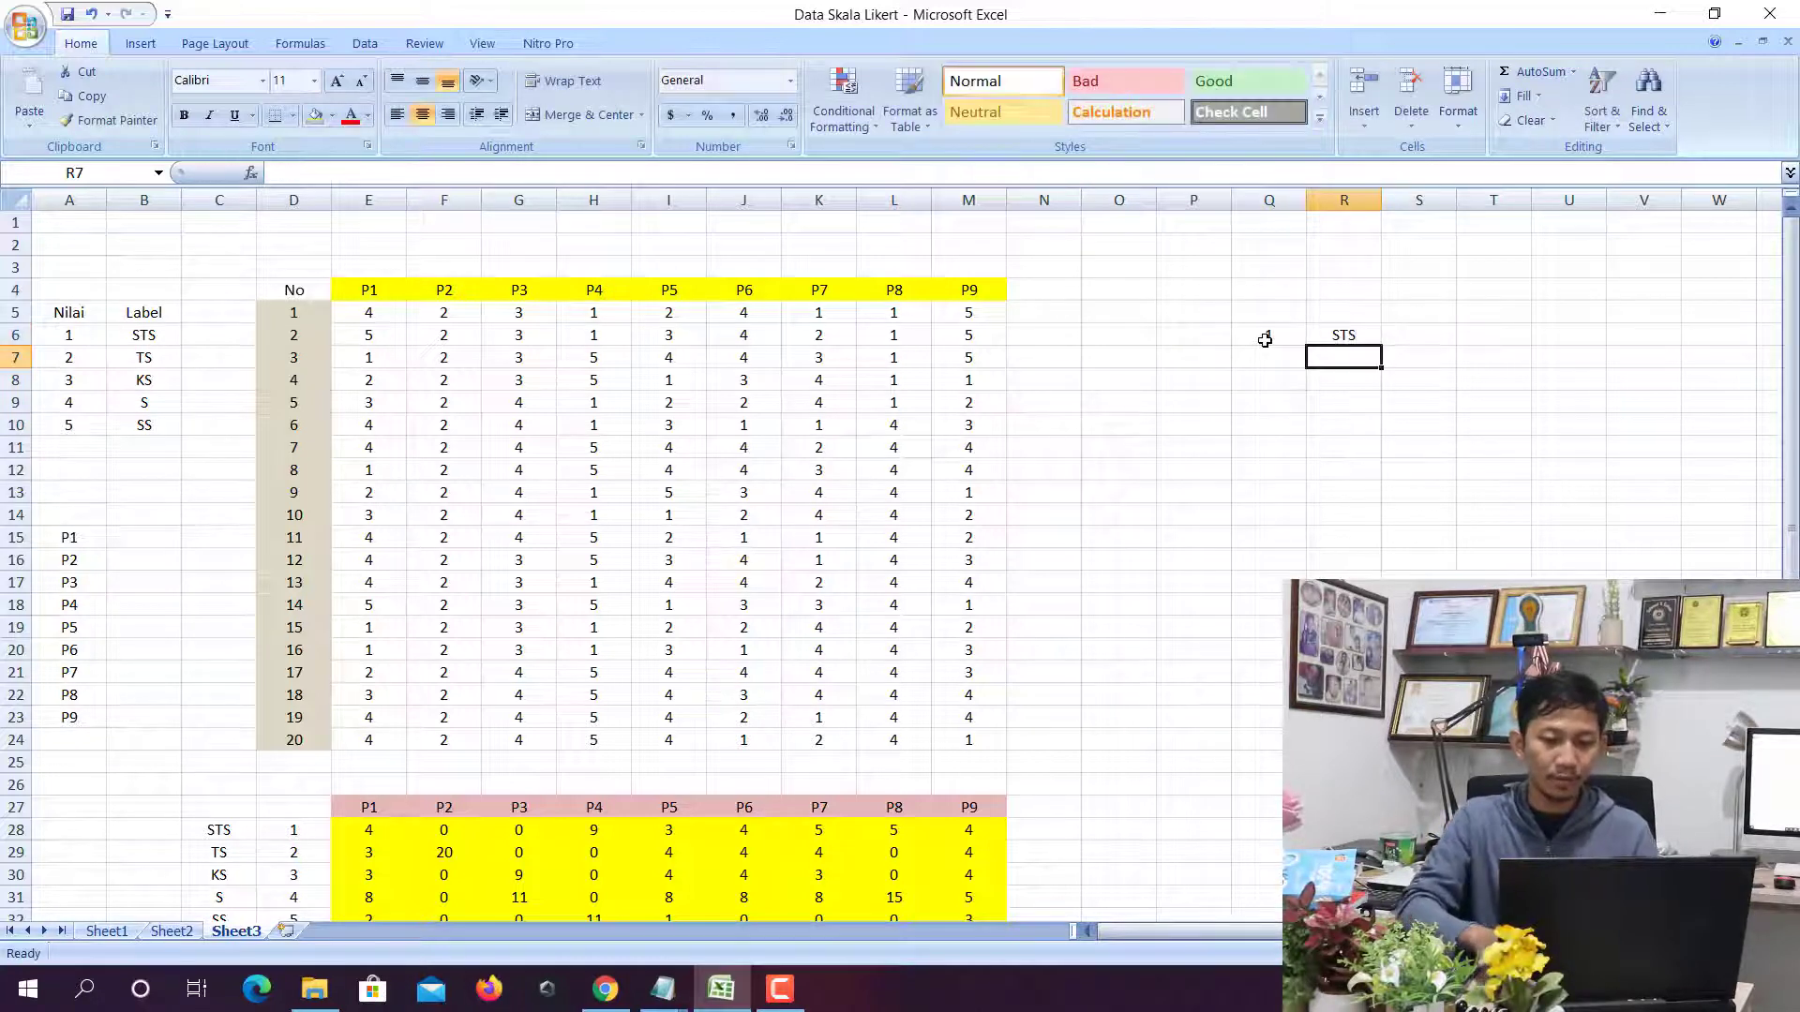
pyautogui.press('Left')
pyautogui.write('2')
pyautogui.press('Tab')
pyautogui.write('TS')
pyautogui.press('Return')
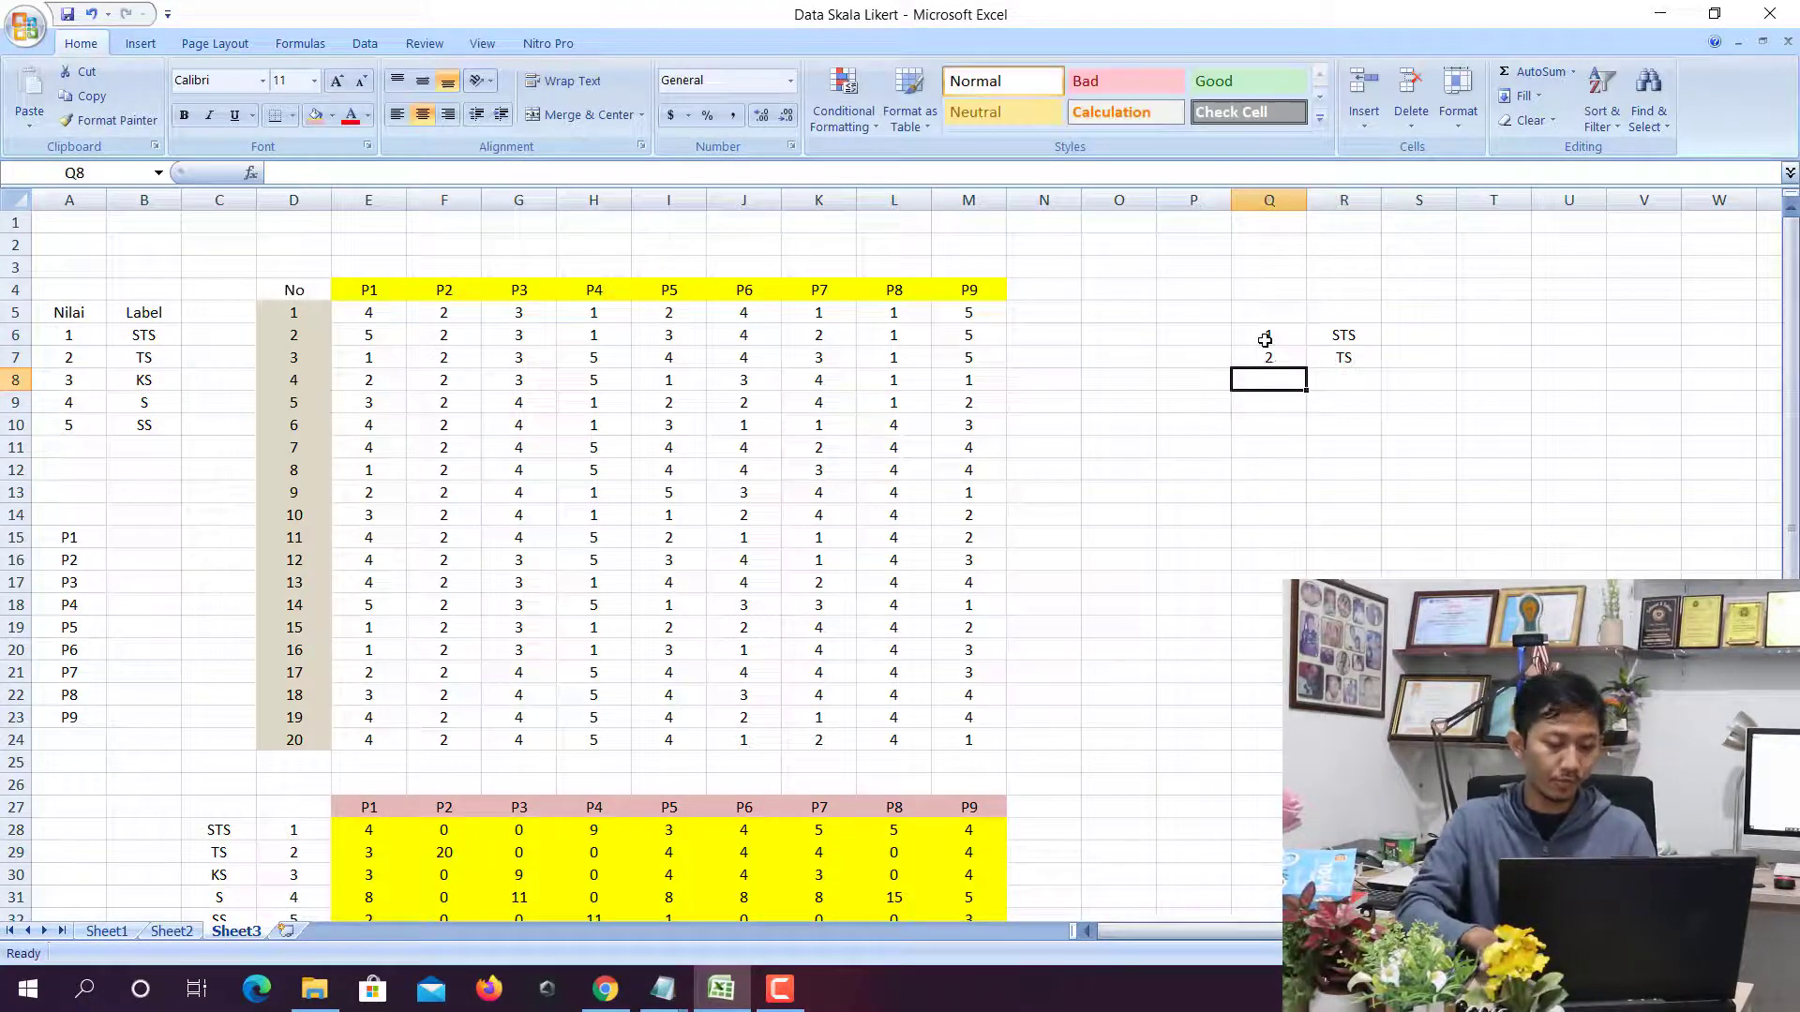
# Extend the second key in Q8:R9, pairing 3 with KS and 4 with STS
pyautogui.write('3')
pyautogui.press('Tab')
pyautogui.write('KS')
pyautogui.press('Return')
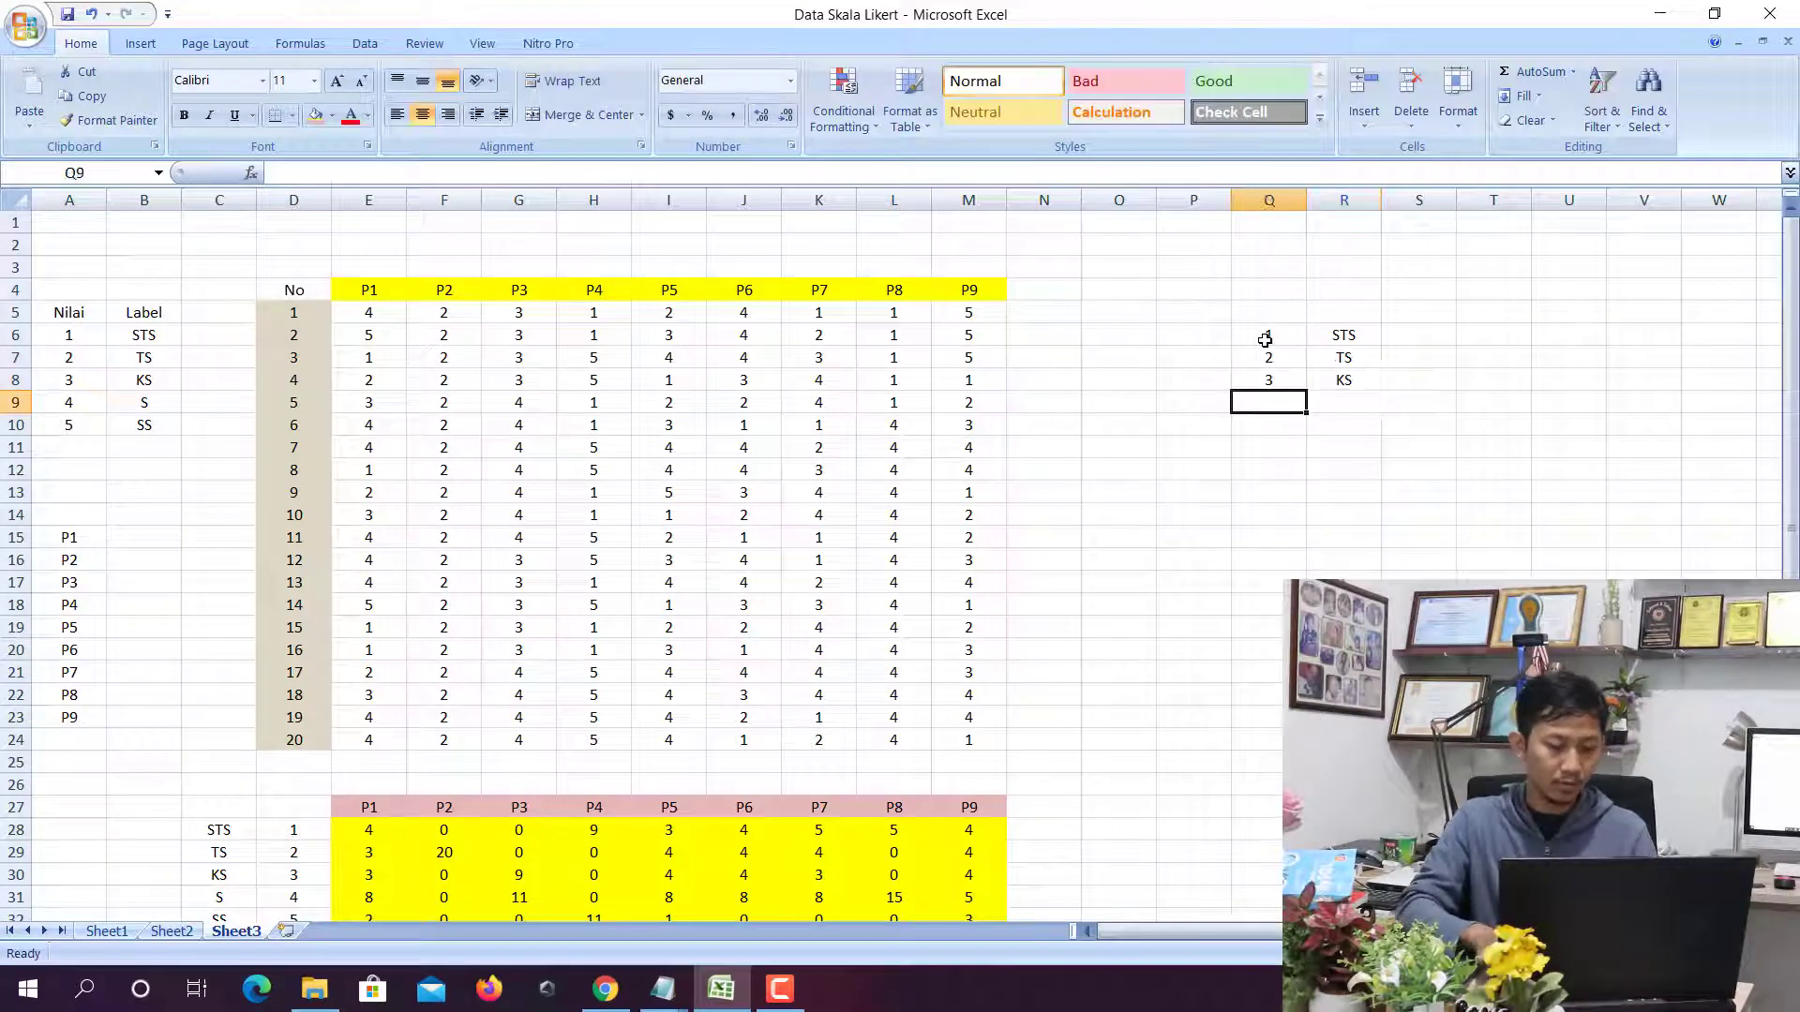
pyautogui.write('4')
pyautogui.press('Tab')
pyautogui.write('STS')
pyautogui.press('Left')
# Correct the second Likert key by setting R8 to S and R9 to SS
pyautogui.press('Up')
pyautogui.press('Up')
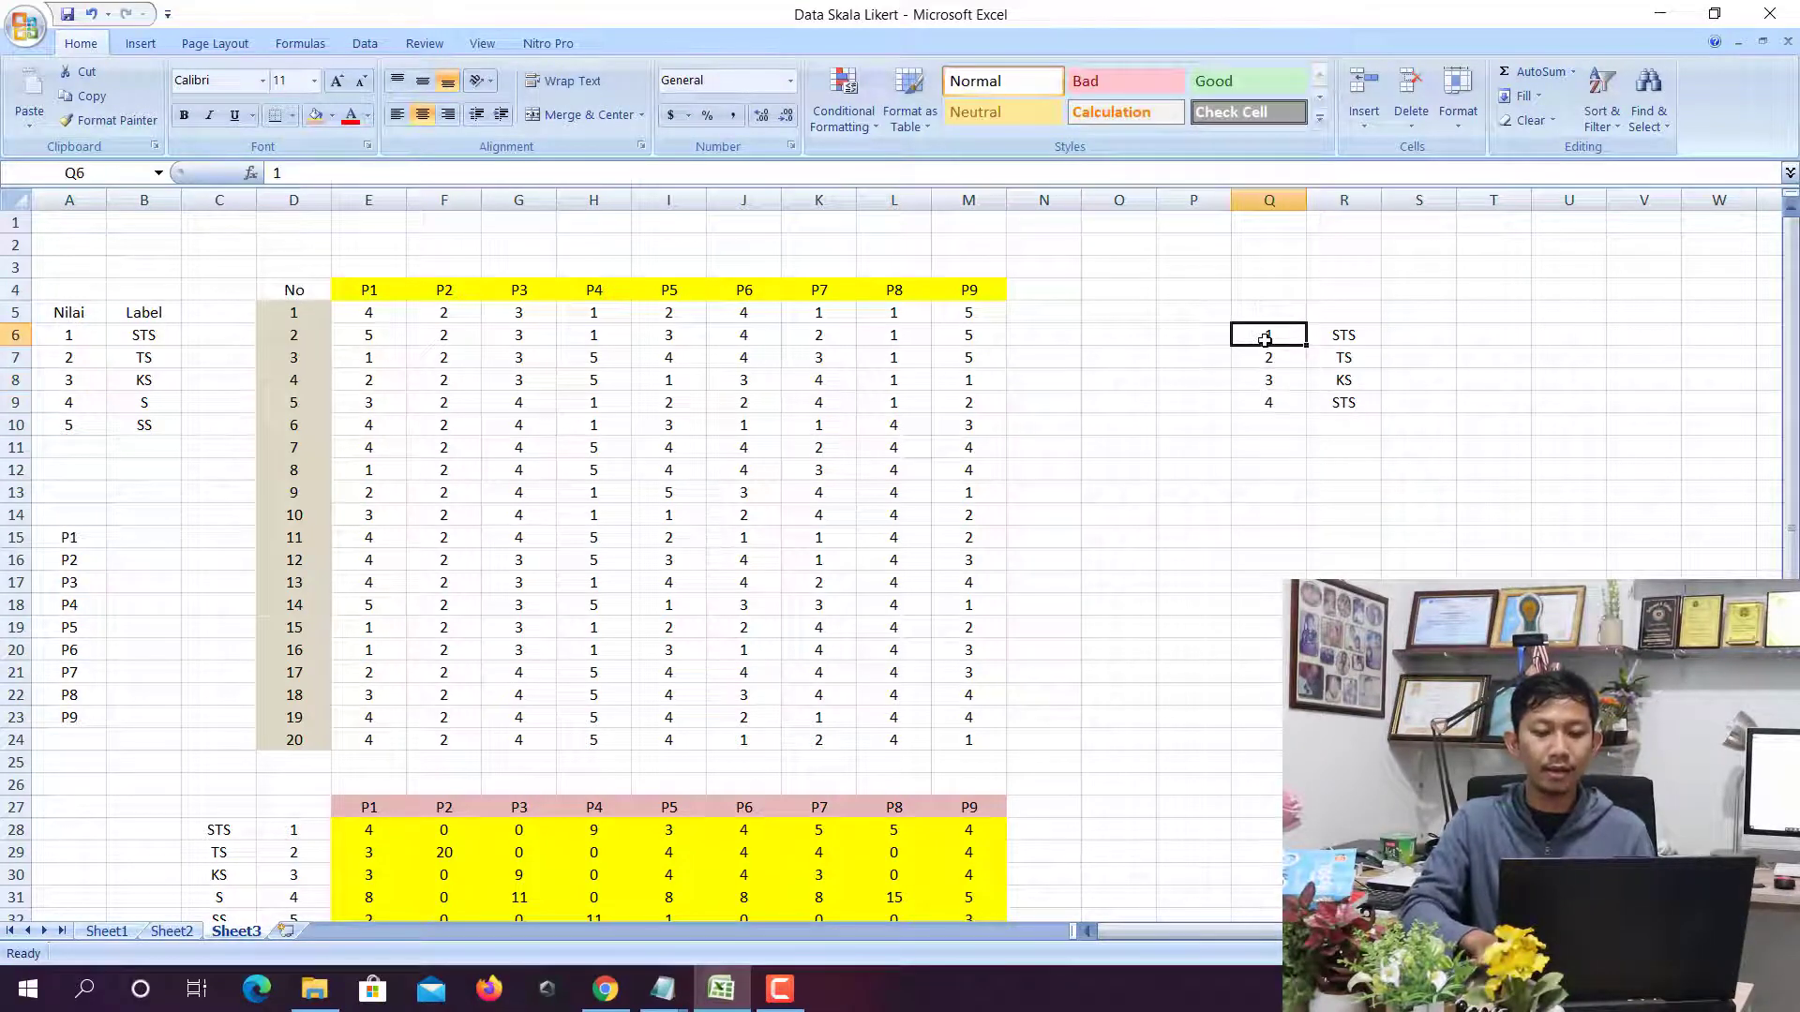
pyautogui.press('Down')
pyautogui.press('Down')
pyautogui.press('Right')
pyautogui.write('S')
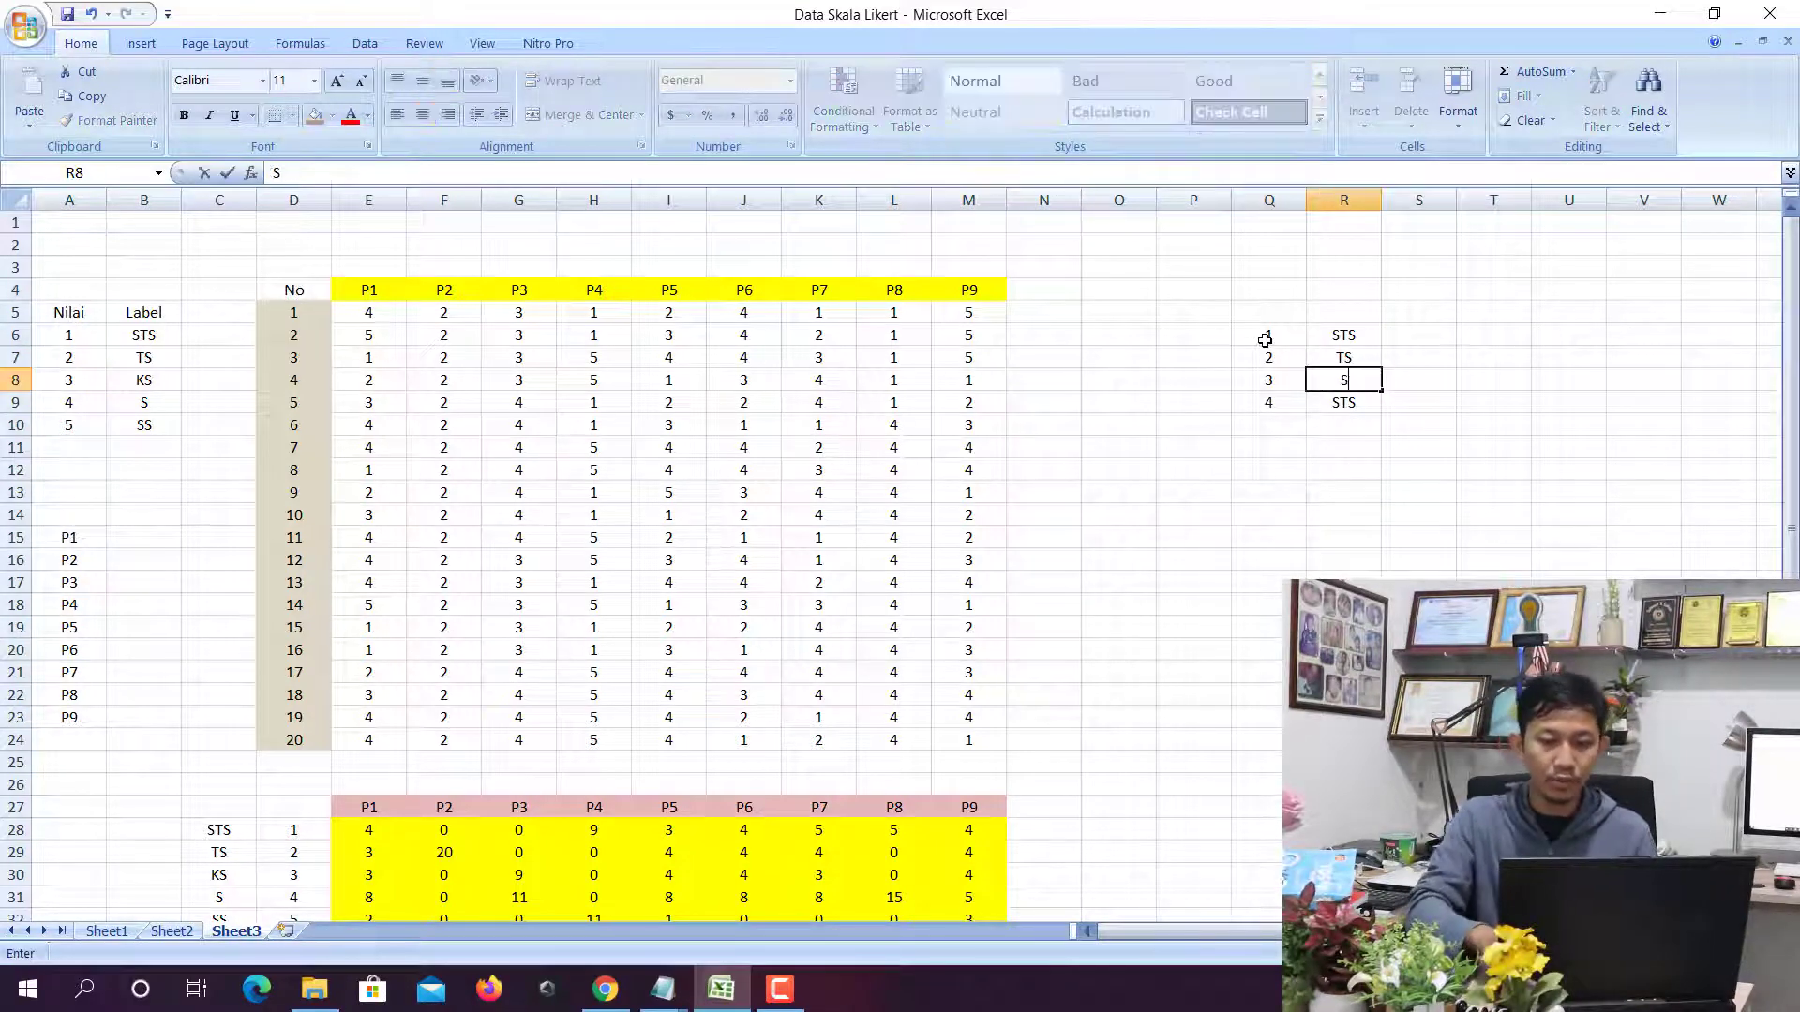
pyautogui.press('Return')
pyautogui.write('SS')
pyautogui.press('Return')
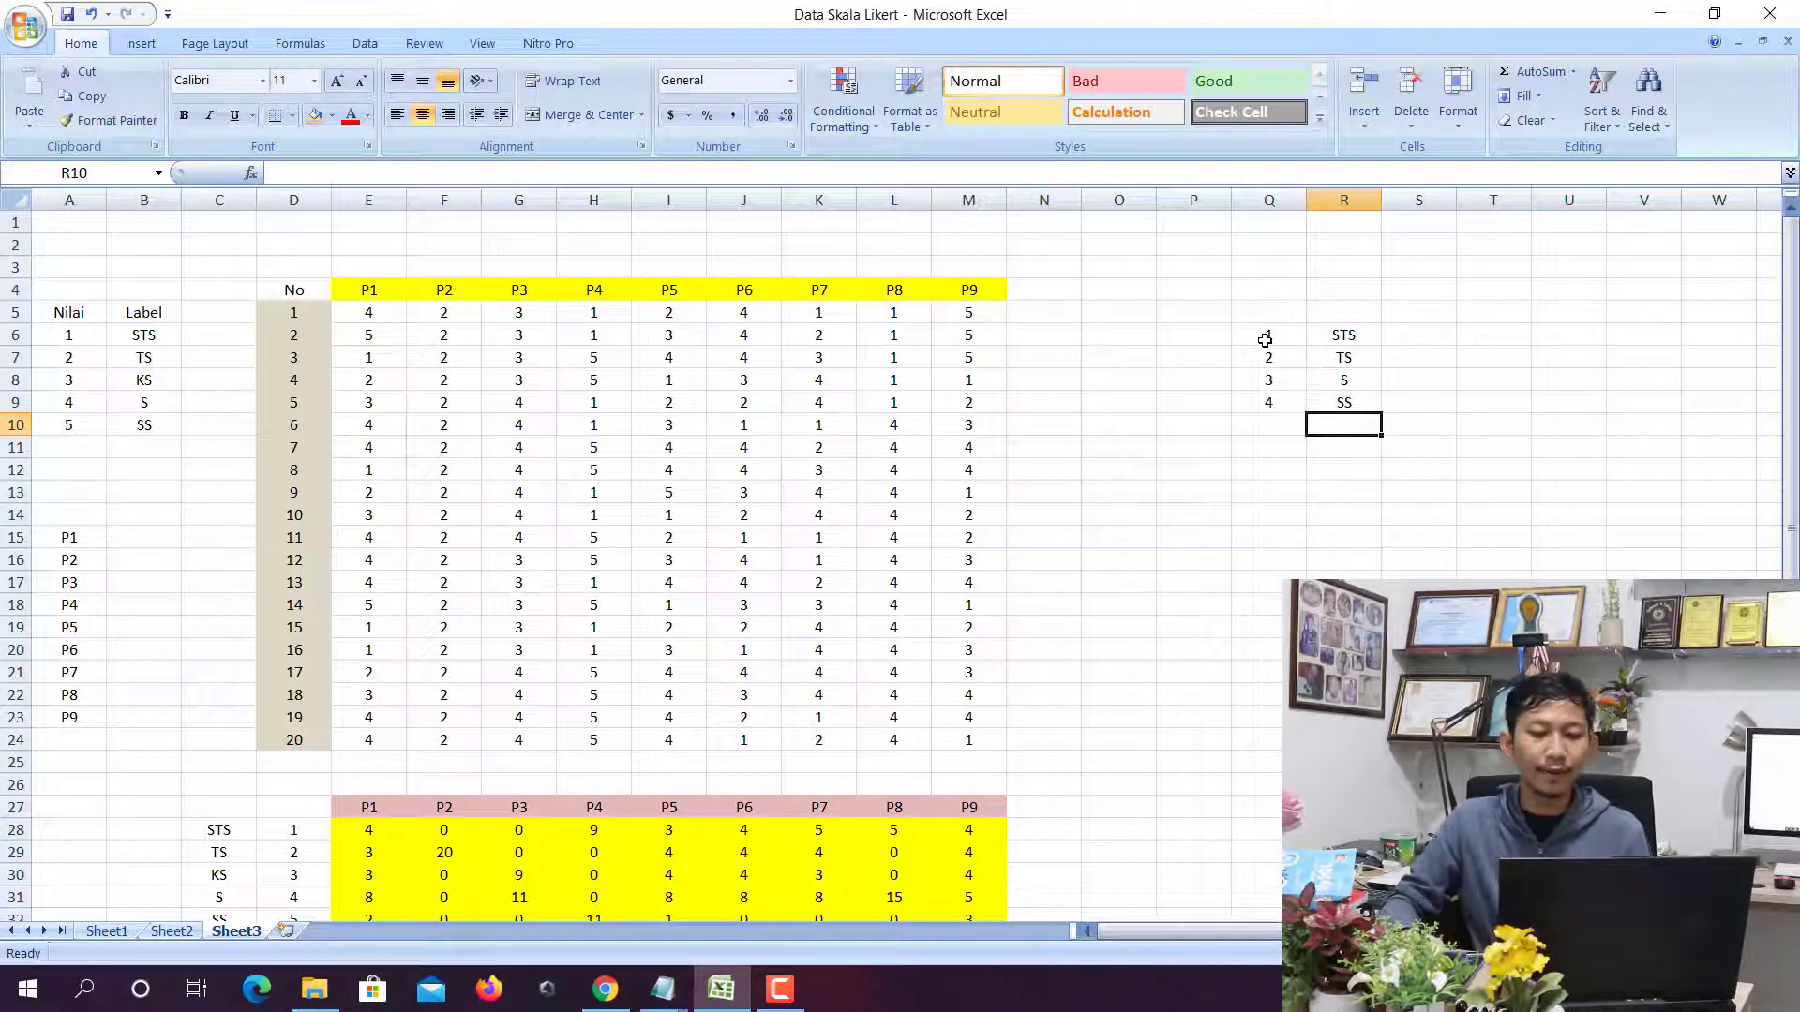
# Compare the four labels in R6:R9 with Chrome's Label 1 table and Excel's labels in B6:B8
pyautogui.moveTo(1338, 337); pyautogui.dragTo(1359, 400)
pyautogui.moveTo(1347, 336); pyautogui.dragTo(1357, 405)
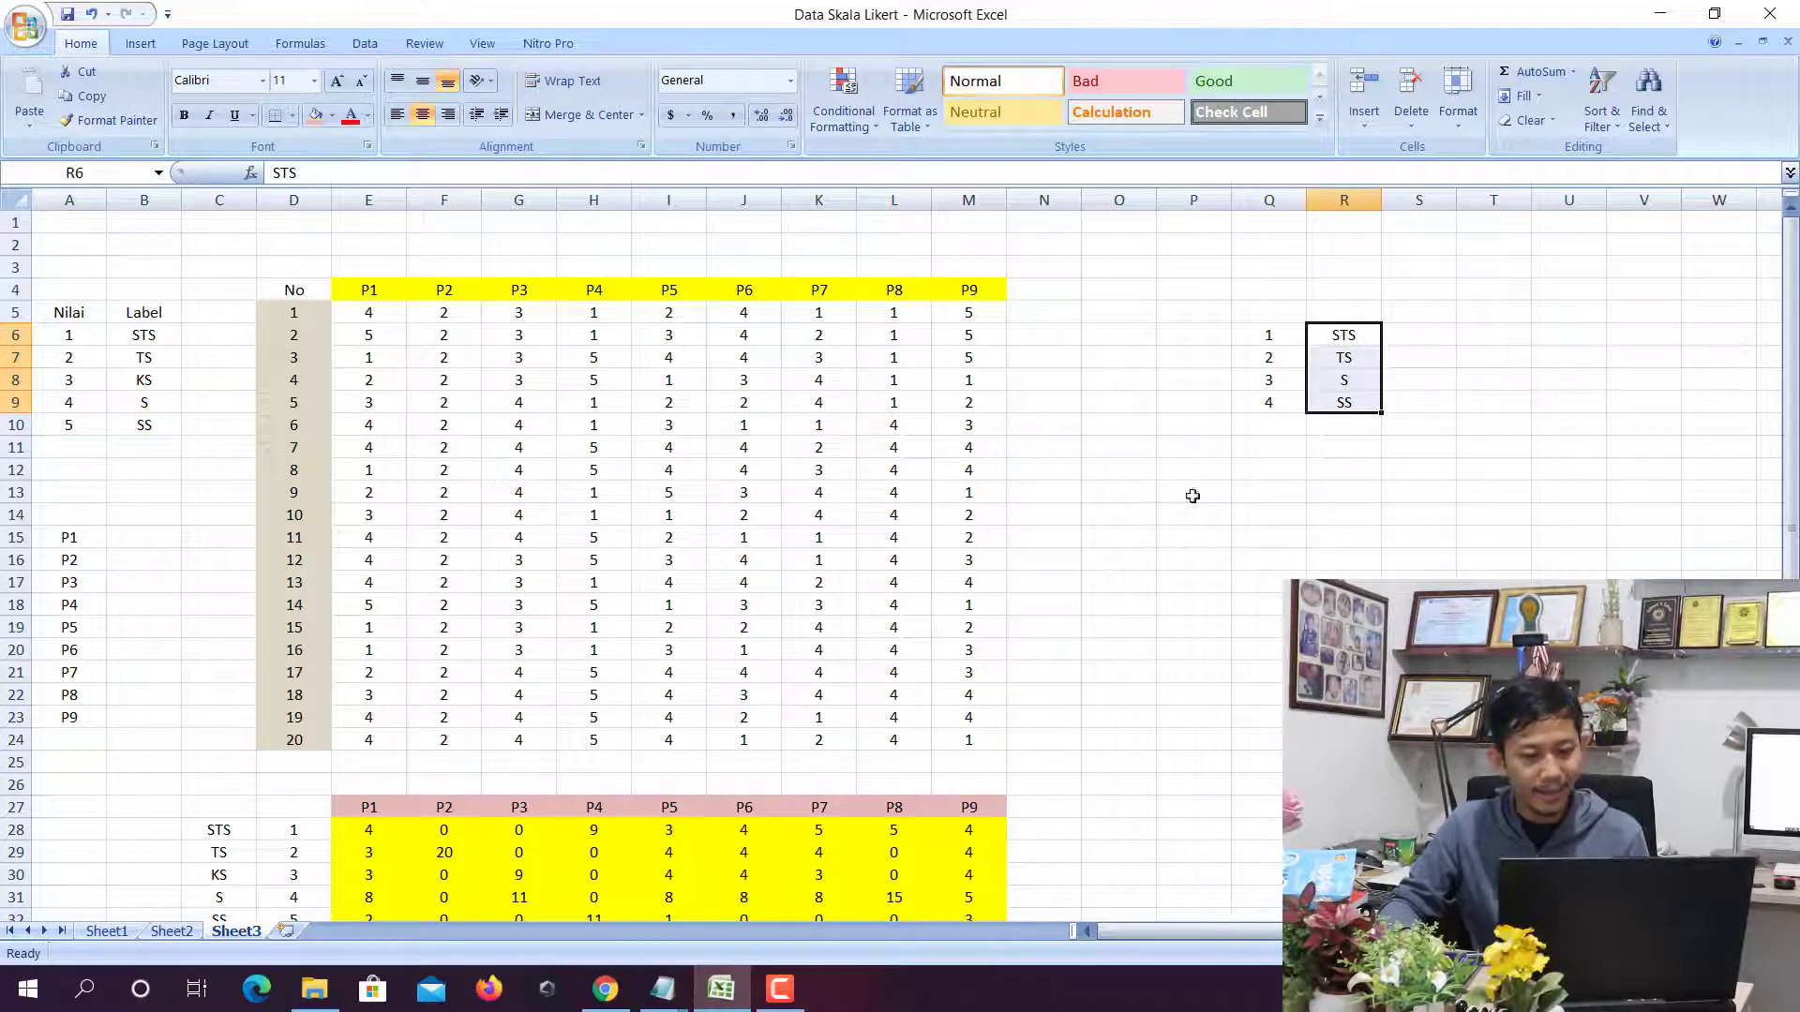
pyautogui.click(605, 991)
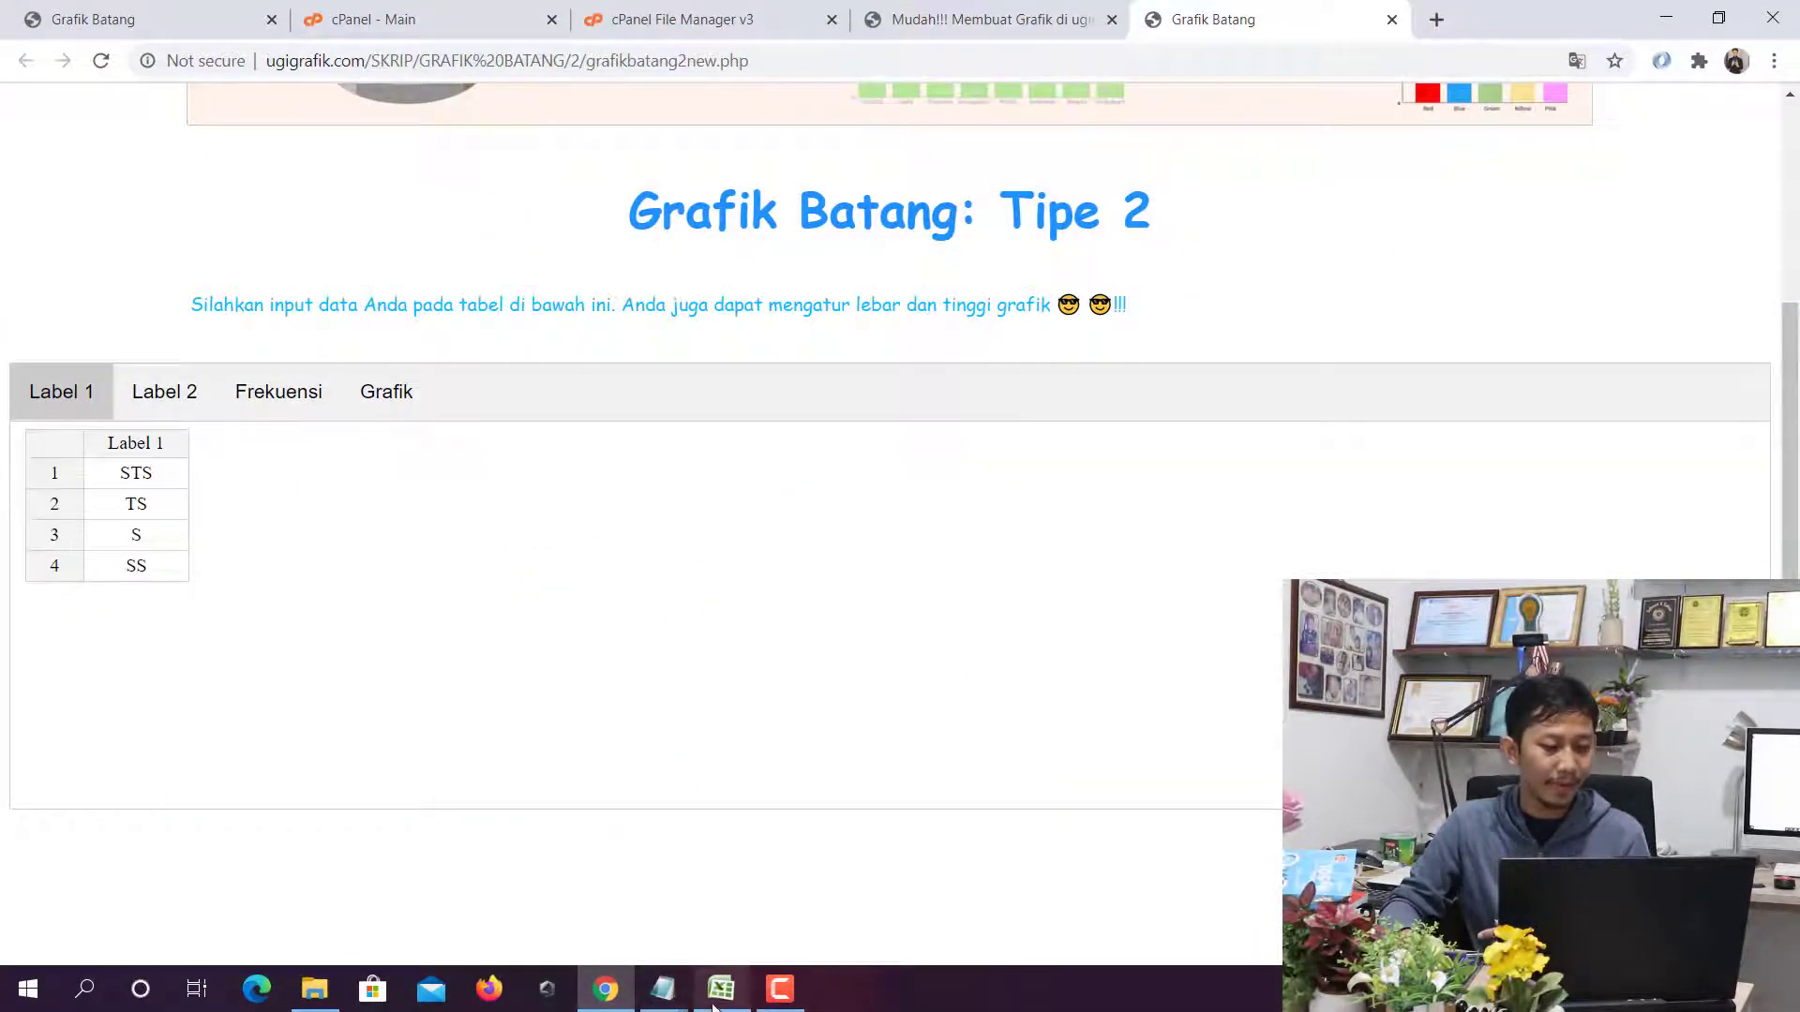
pyautogui.click(721, 989)
pyautogui.click(155, 335)
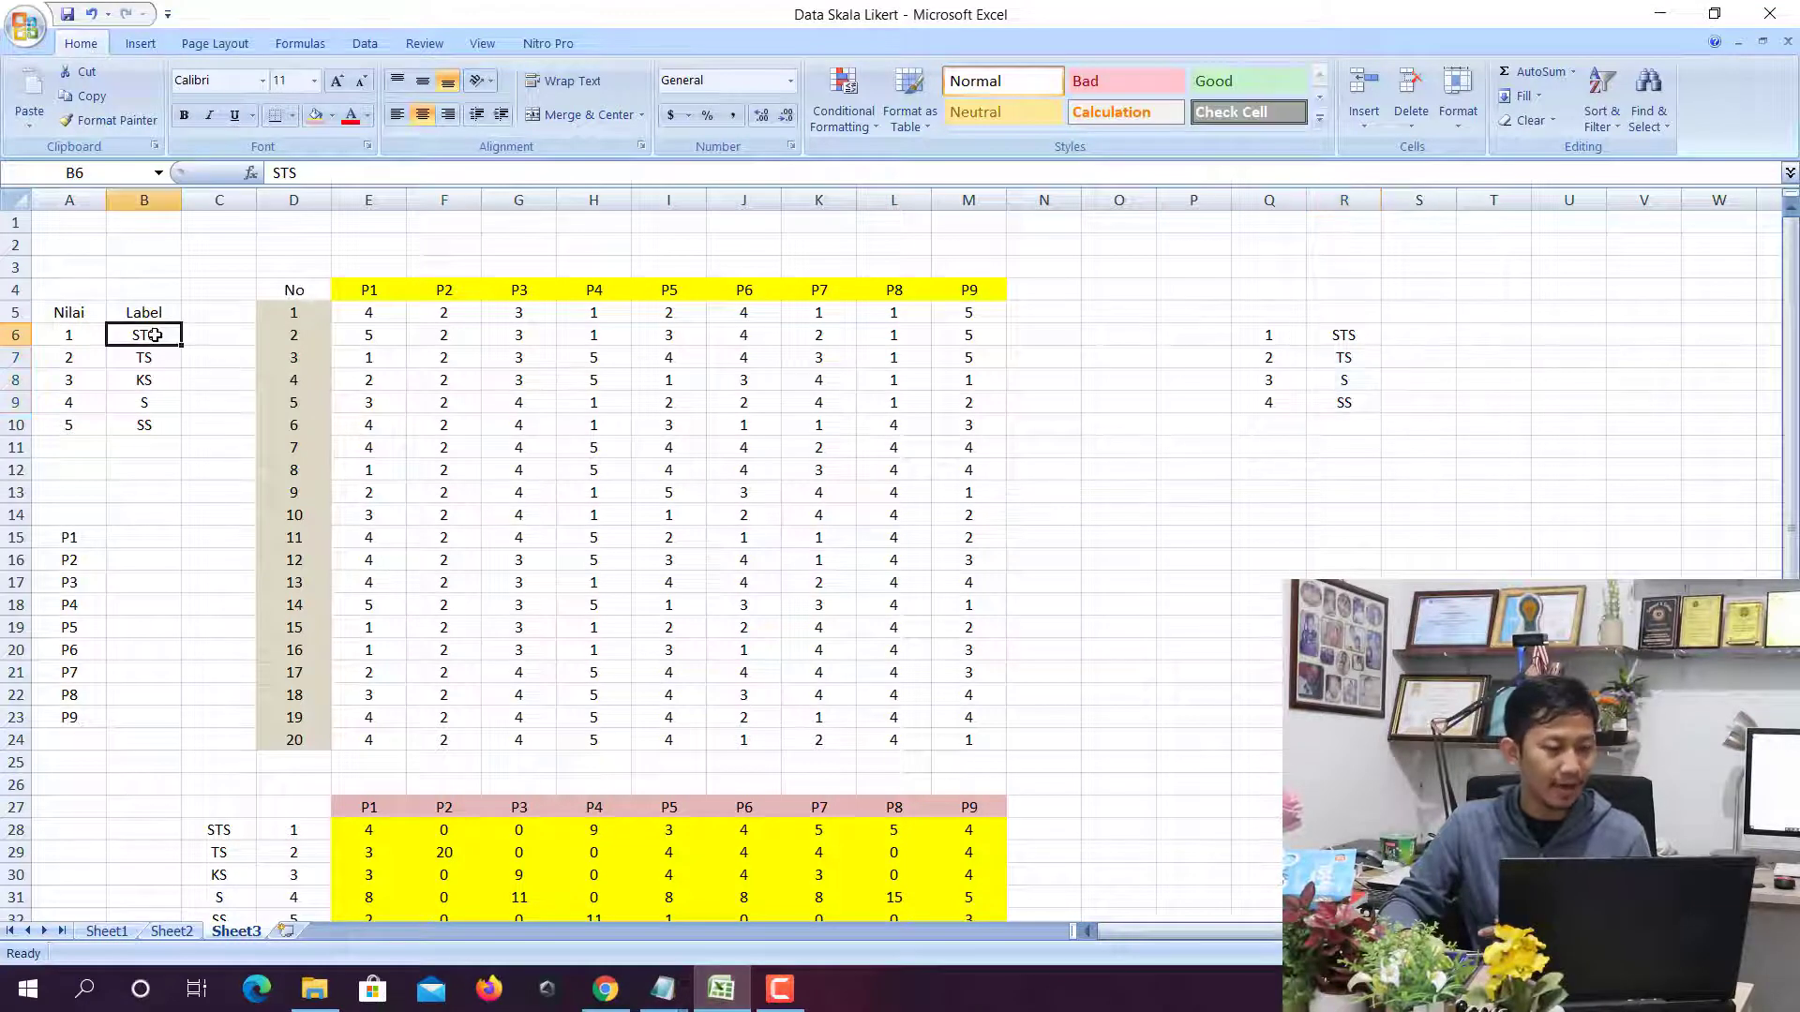
pyautogui.click(165, 361)
pyautogui.click(161, 380)
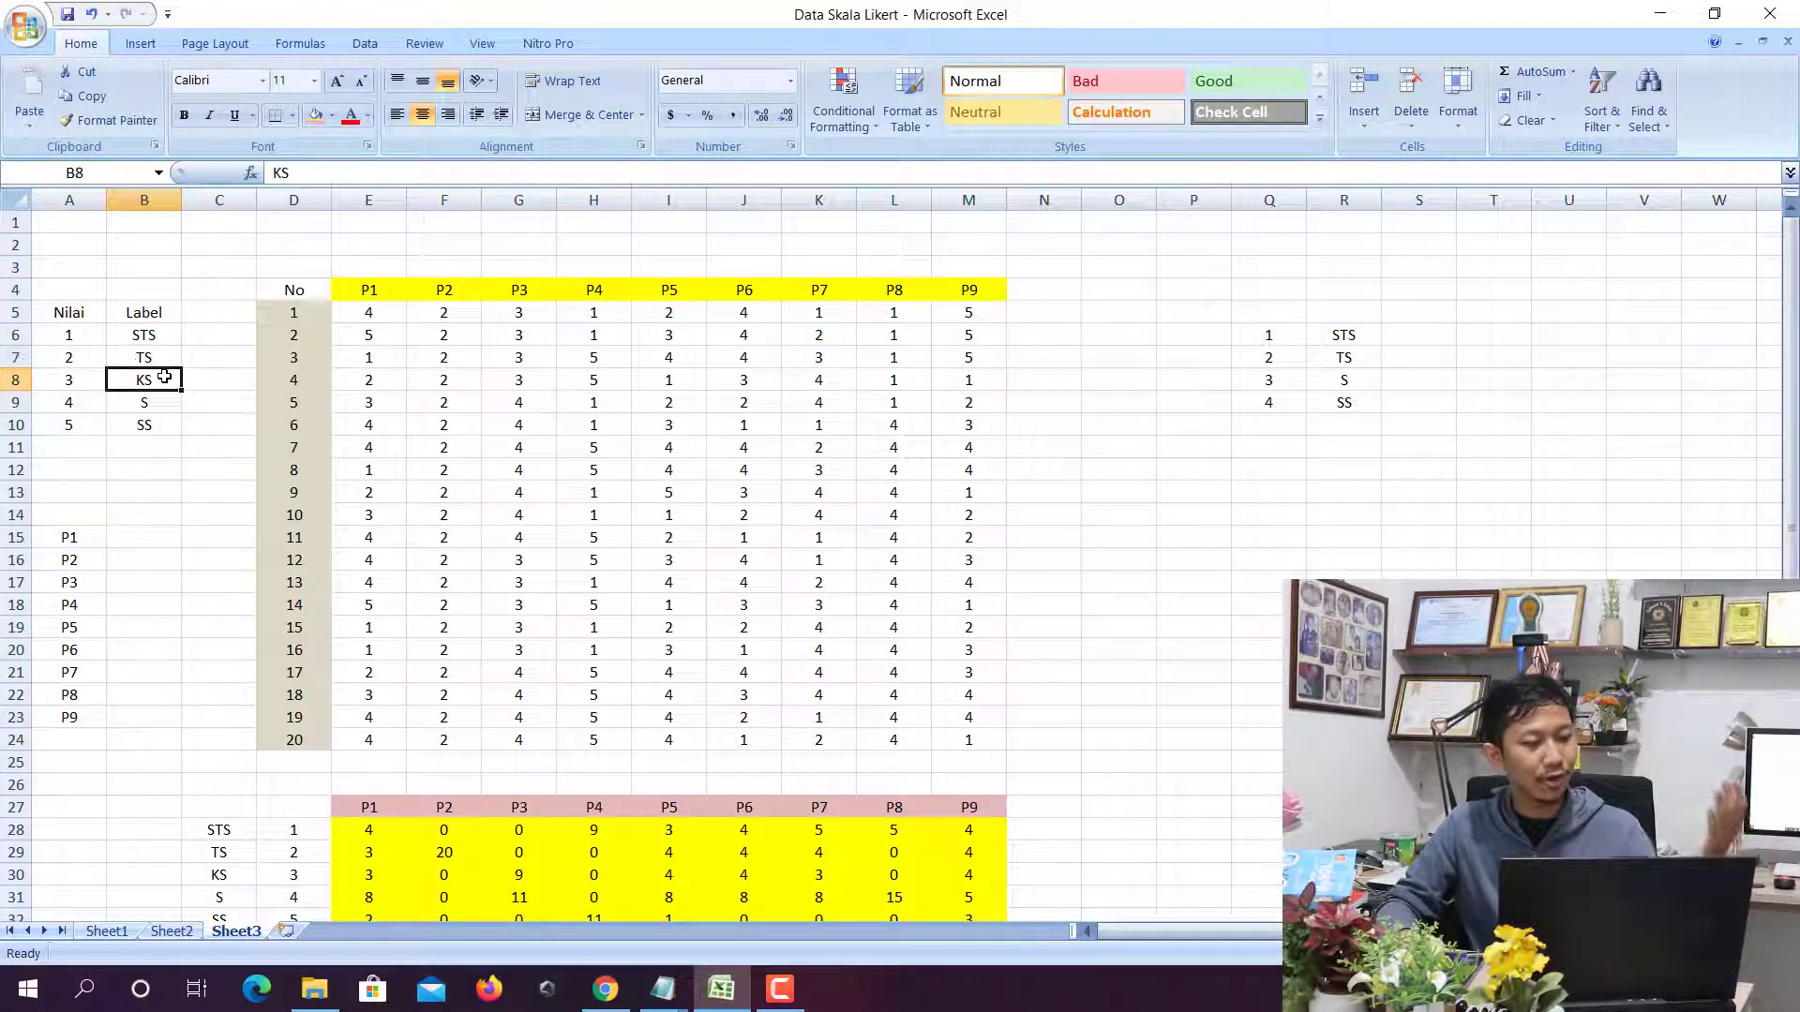
# Copy the five Likert labels from B6:B10 in Excel into the Label 1 table in Chrome, starting at row 1
pyautogui.moveTo(153, 336); pyautogui.dragTo(149, 422)
pyautogui.hotkey('ctrl', 'c')
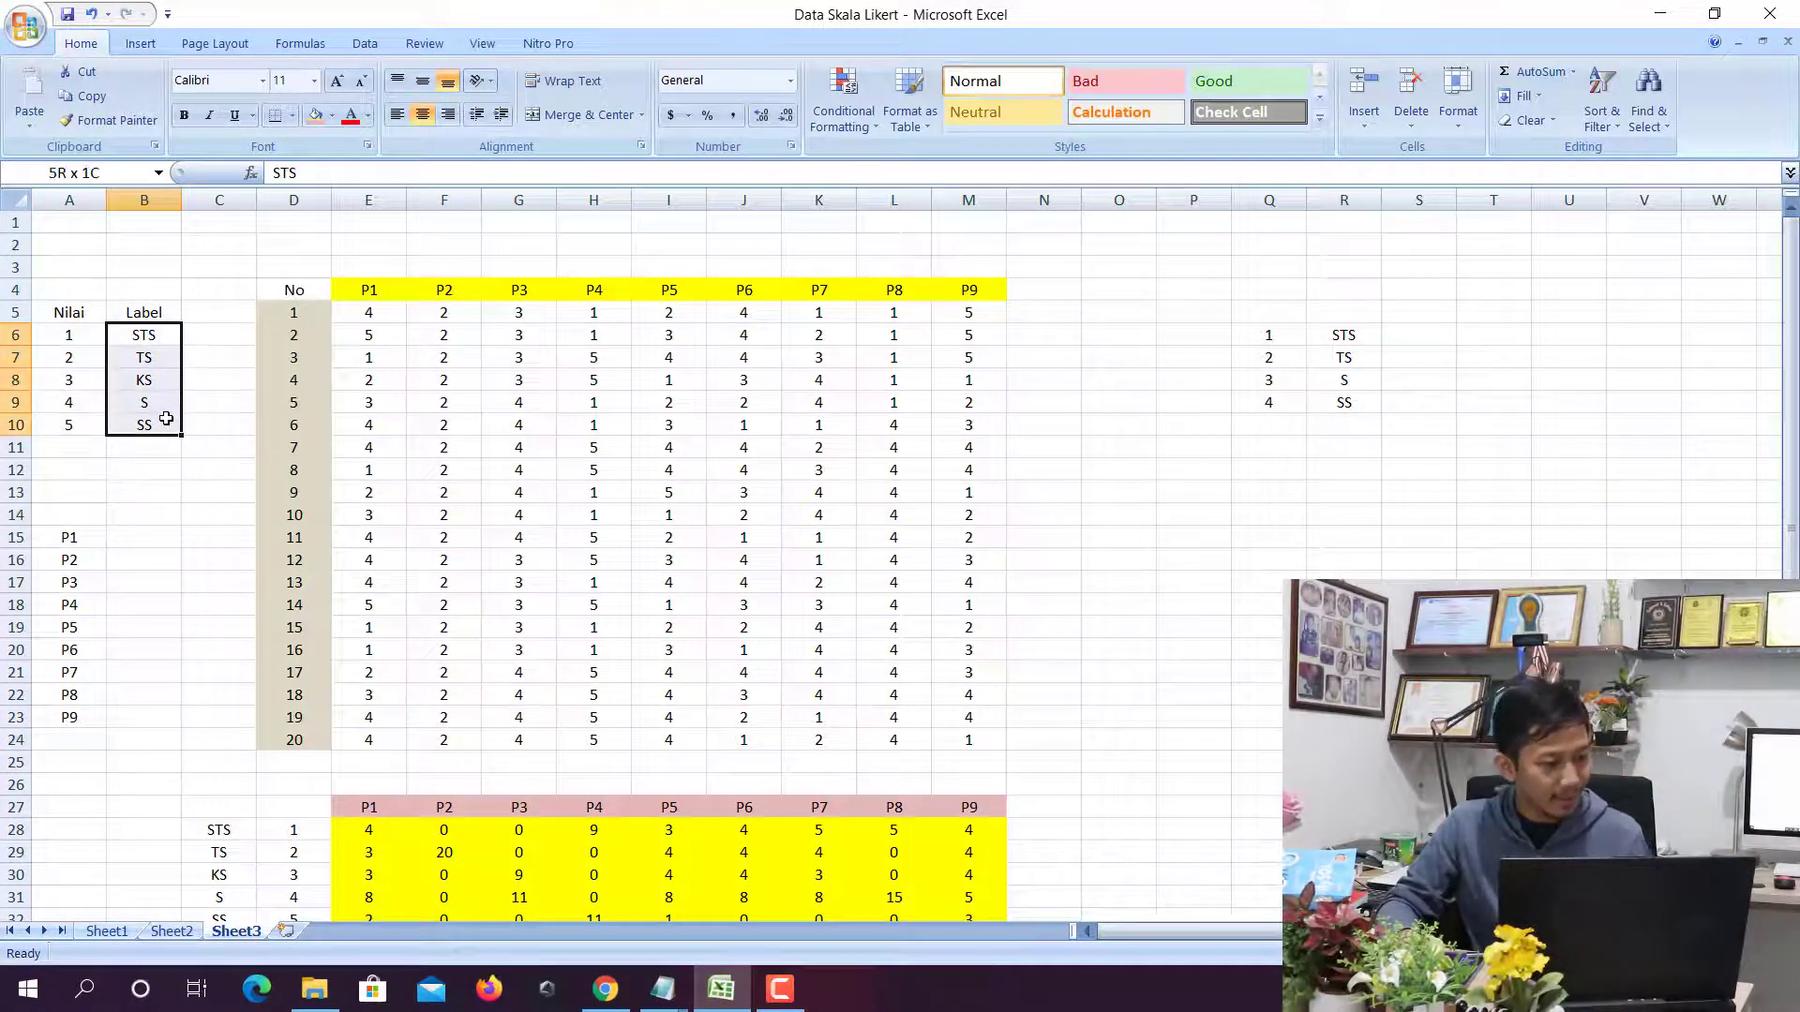
pyautogui.rightClick(158, 349)
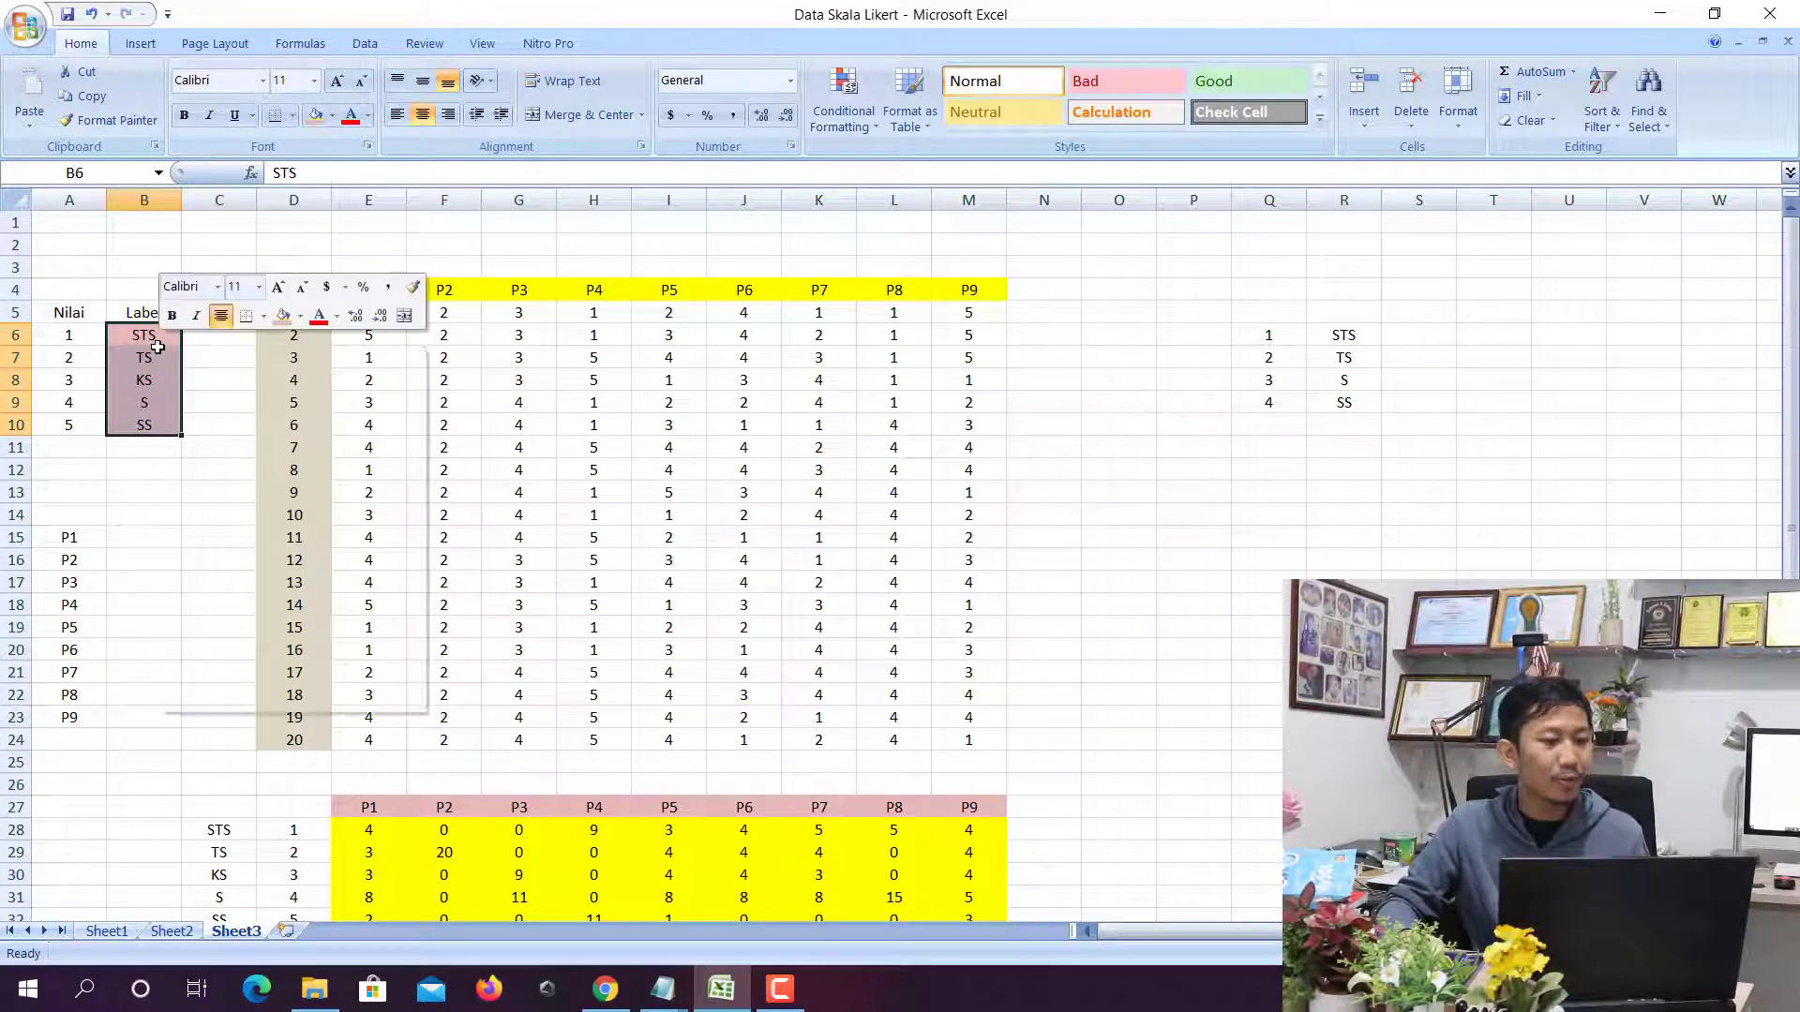
pyautogui.click(208, 388)
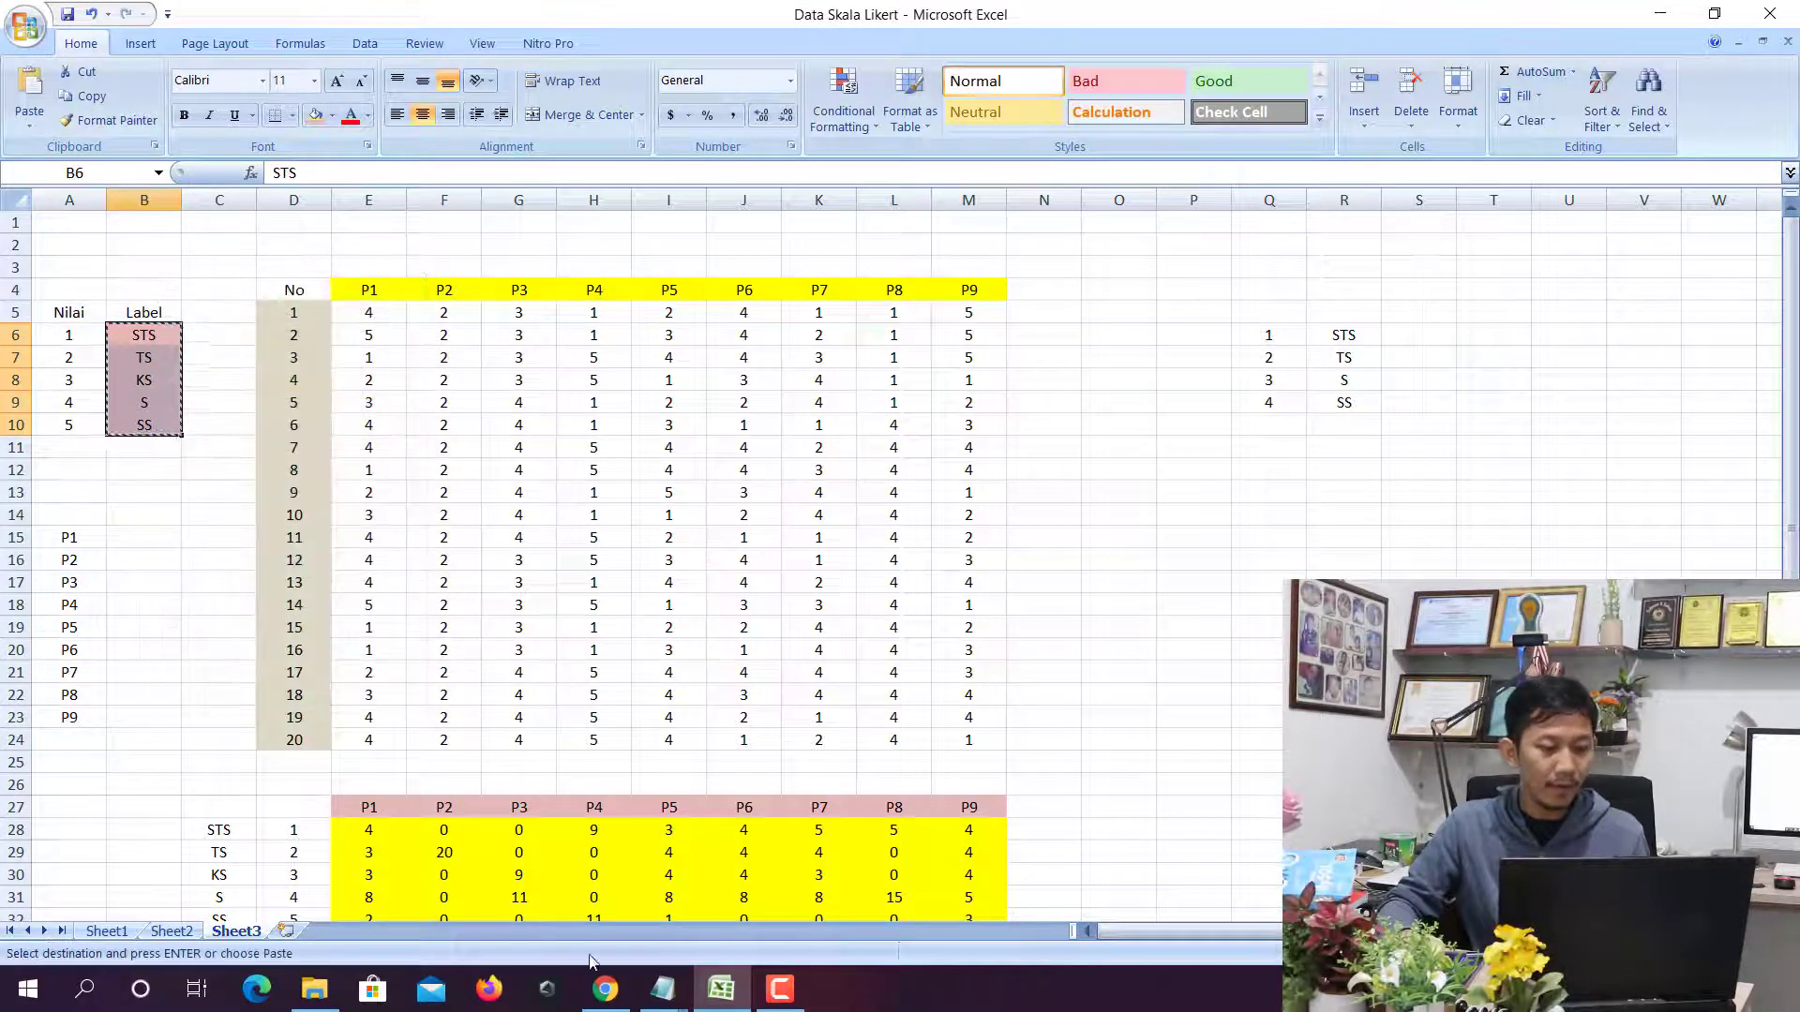
pyautogui.click(606, 989)
pyautogui.click(137, 483)
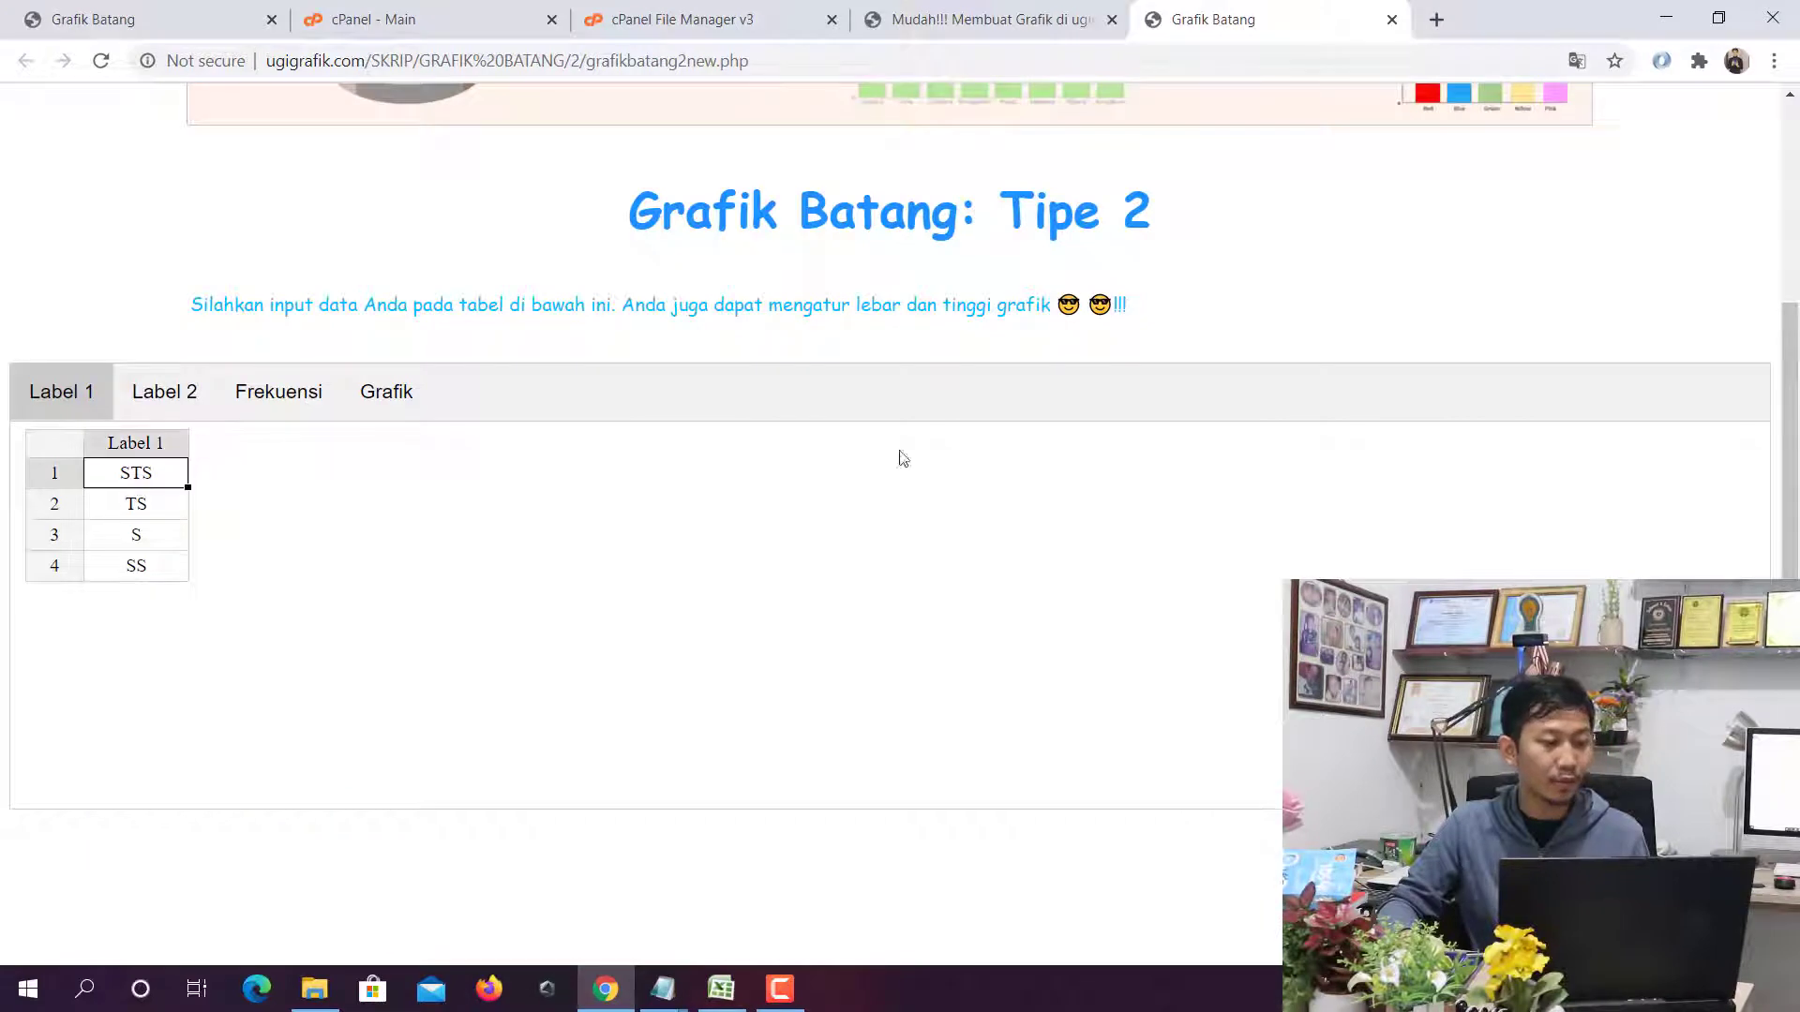
pyautogui.hotkey('ctrl', 'v')
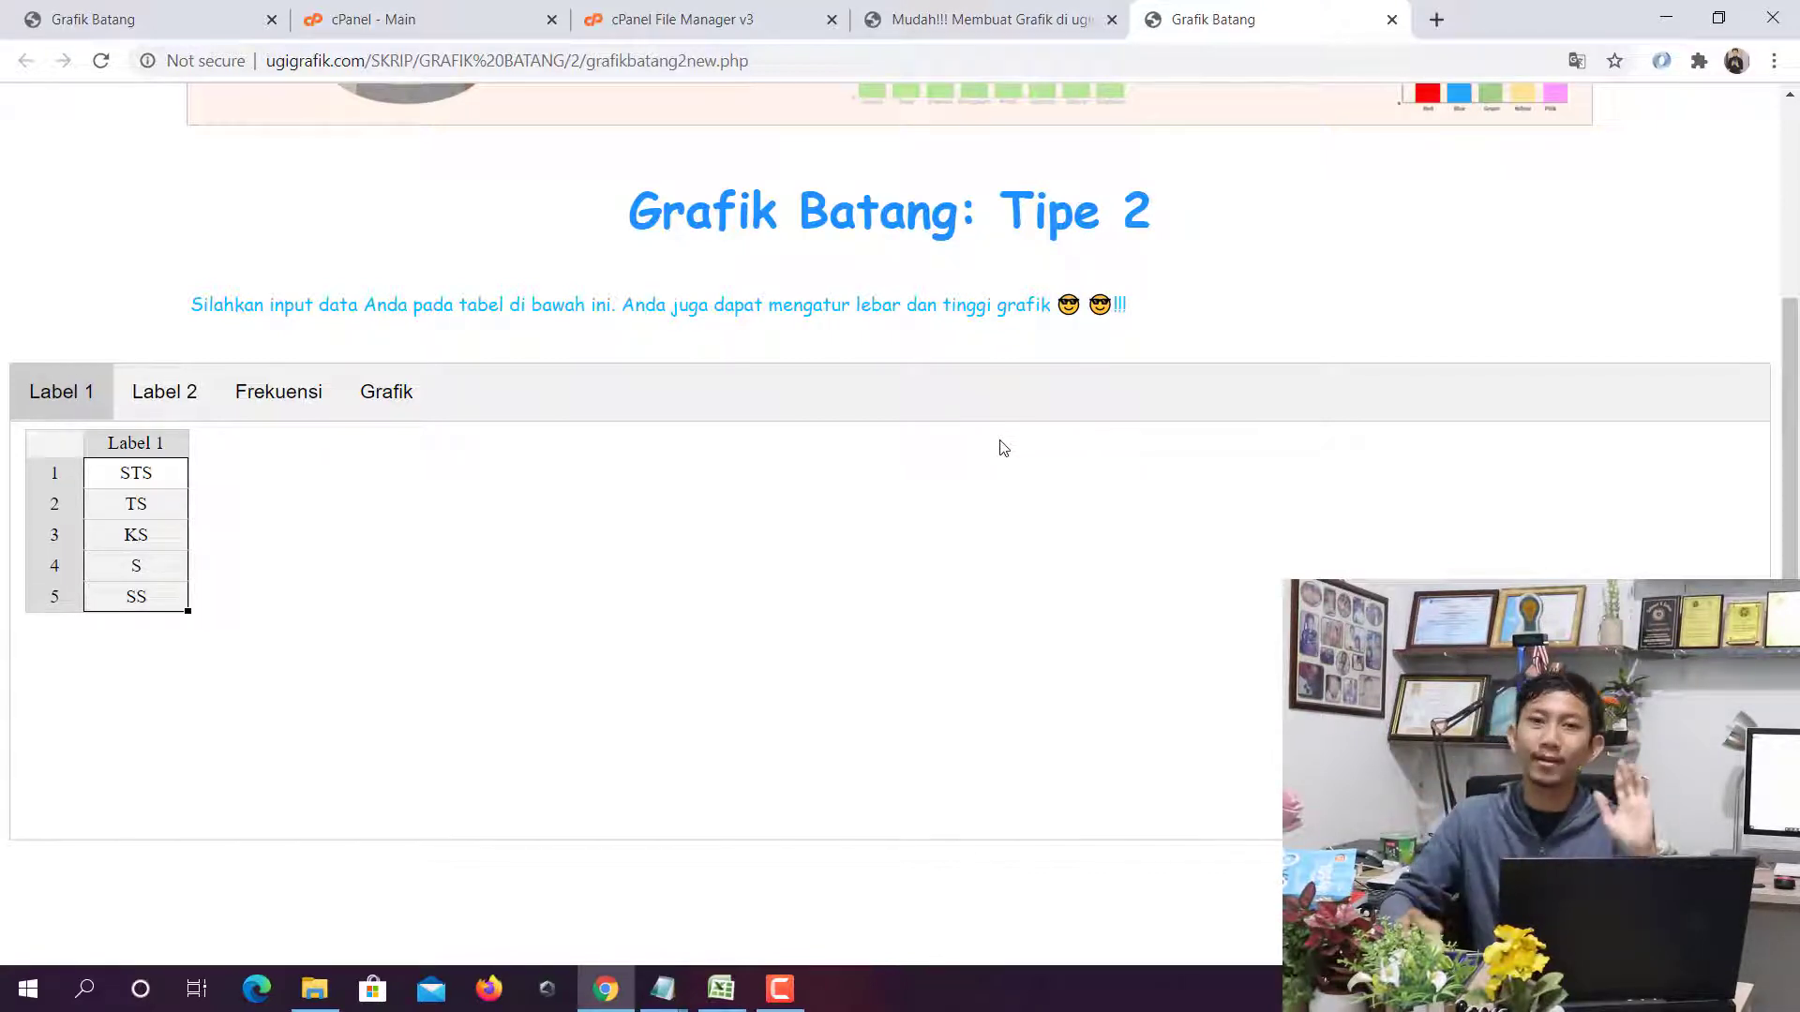
# View the Label 2 table, then review the matching item labels P1 to P9 in A15:A23 of the Excel sheet
pyautogui.click(154, 413)
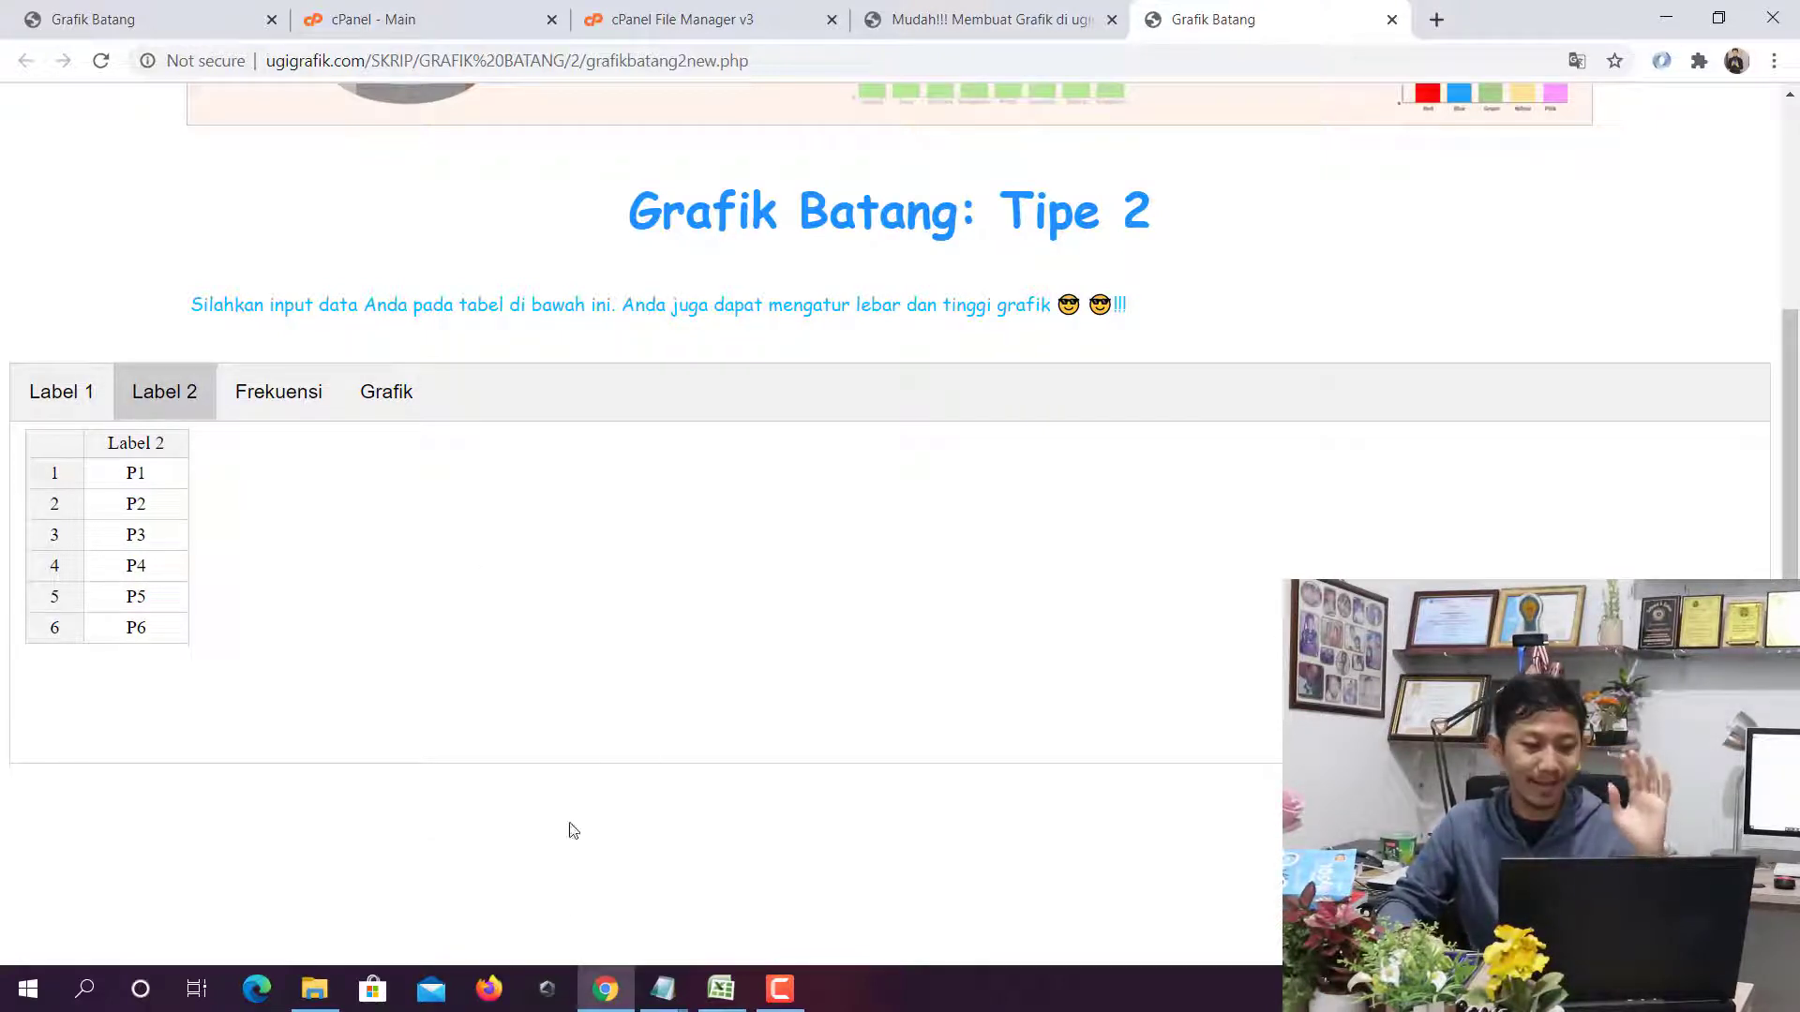
pyautogui.click(718, 986)
pyautogui.click(59, 538)
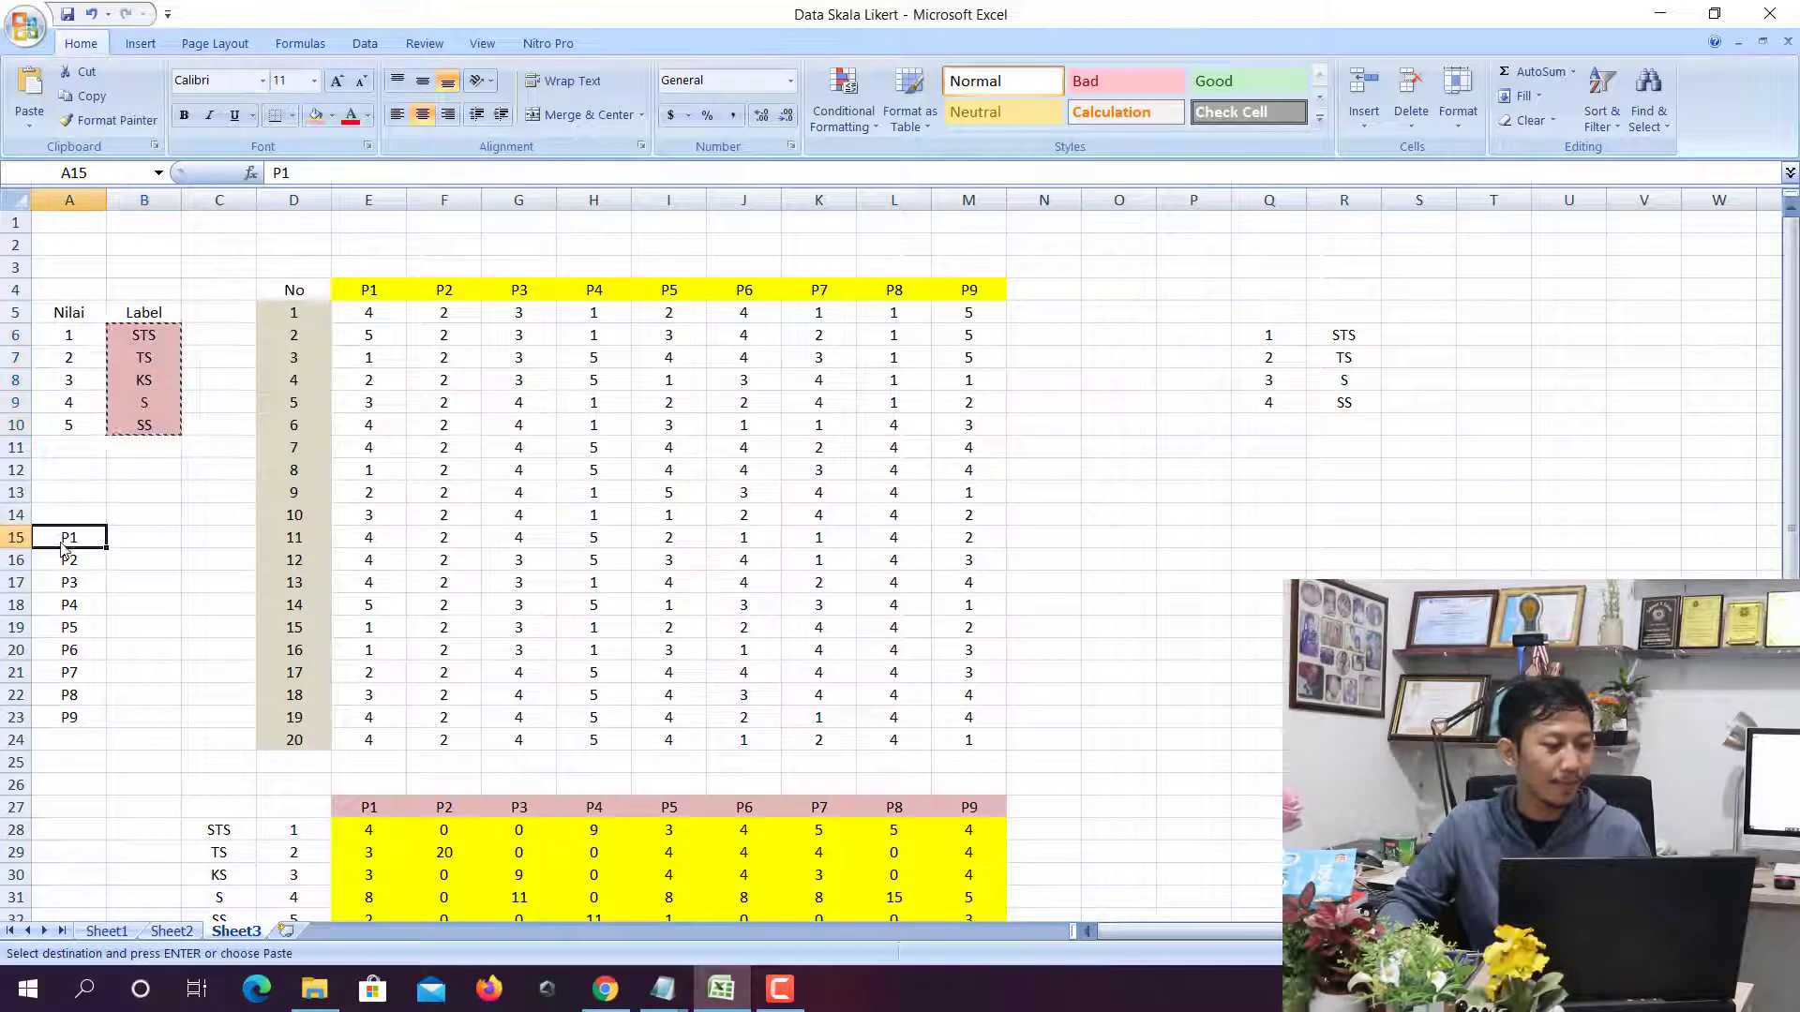
pyautogui.press('Down')
pyautogui.press('Down')
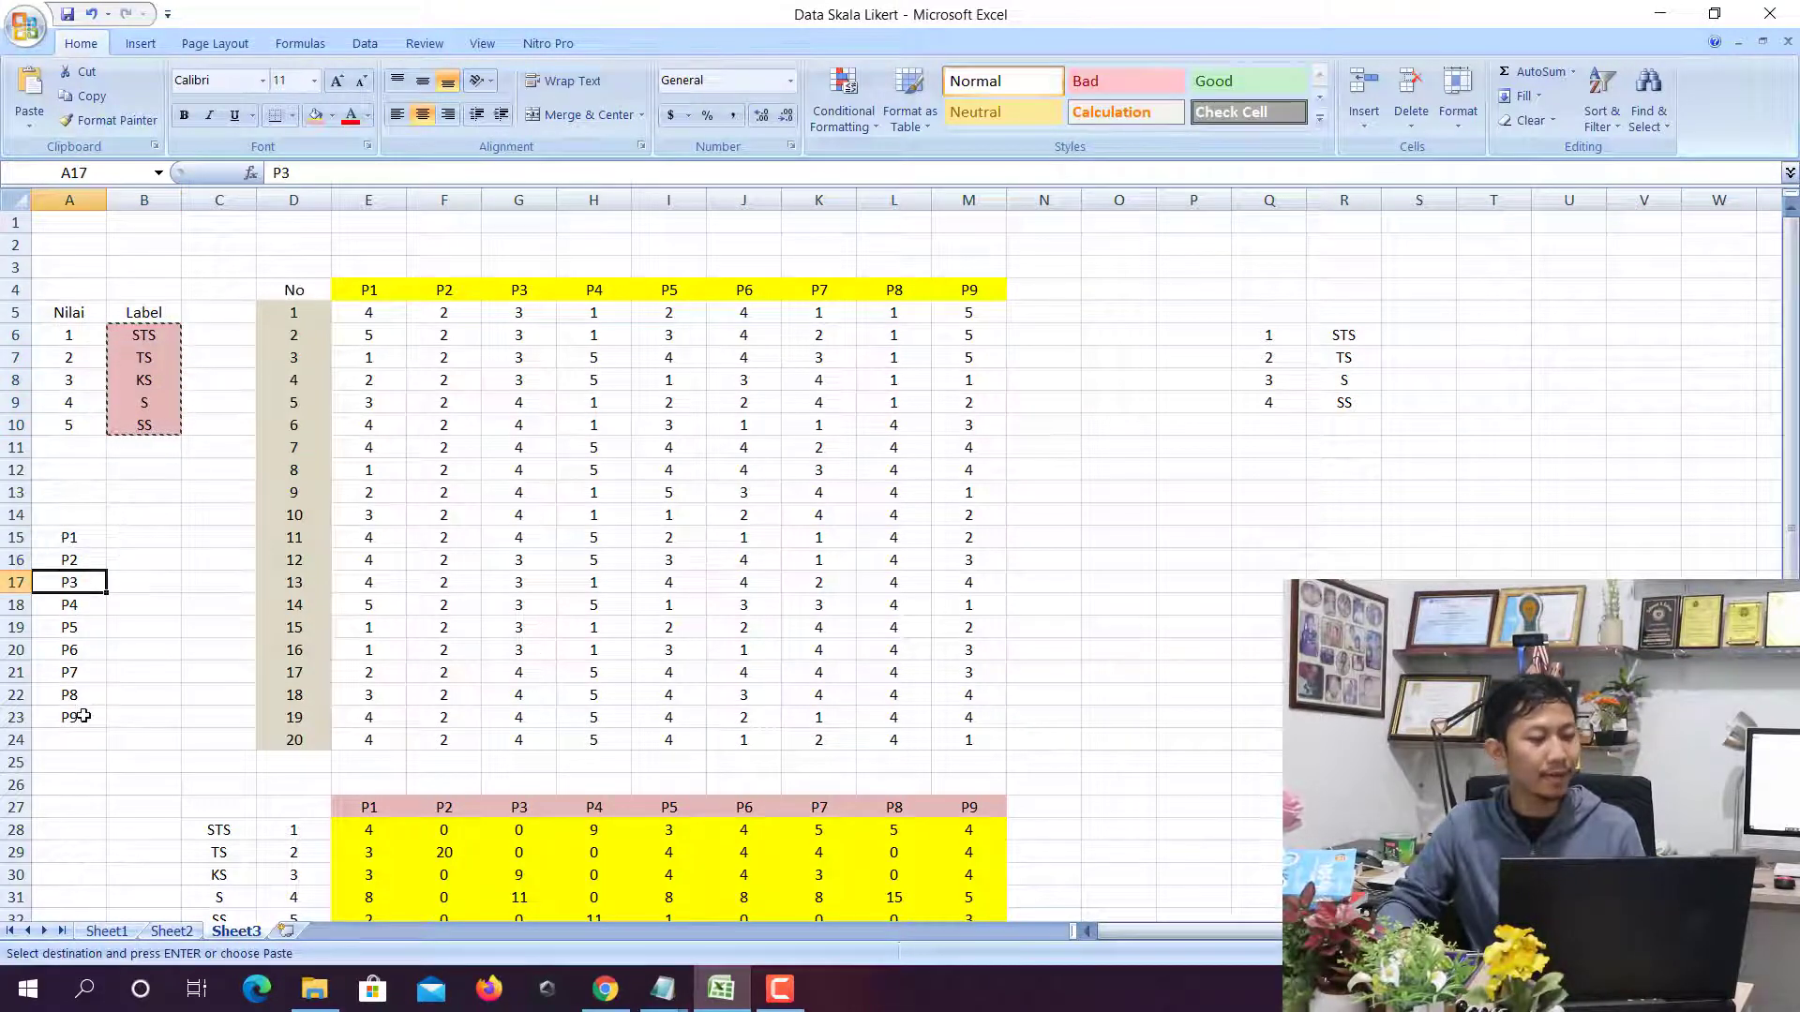
pyautogui.click(81, 717)
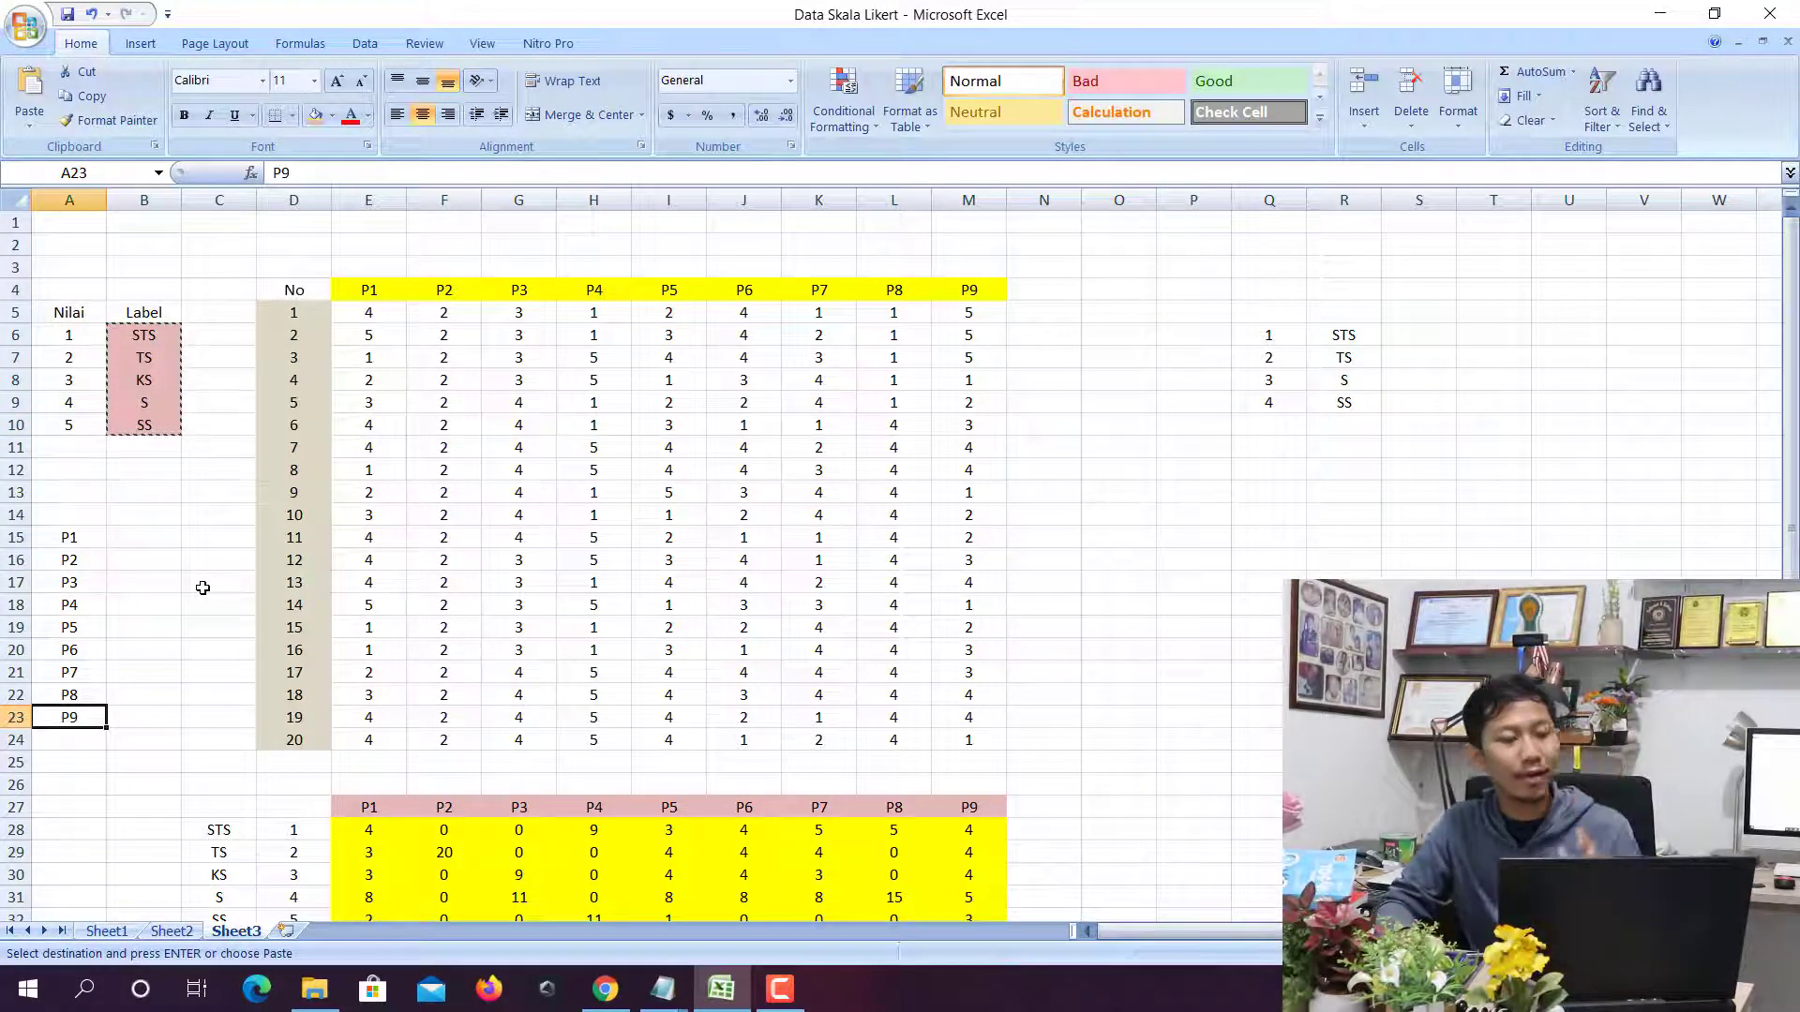
# Enter Q1 and Q2 in B15:B16 and fill the labels down to B23
pyautogui.click(153, 541)
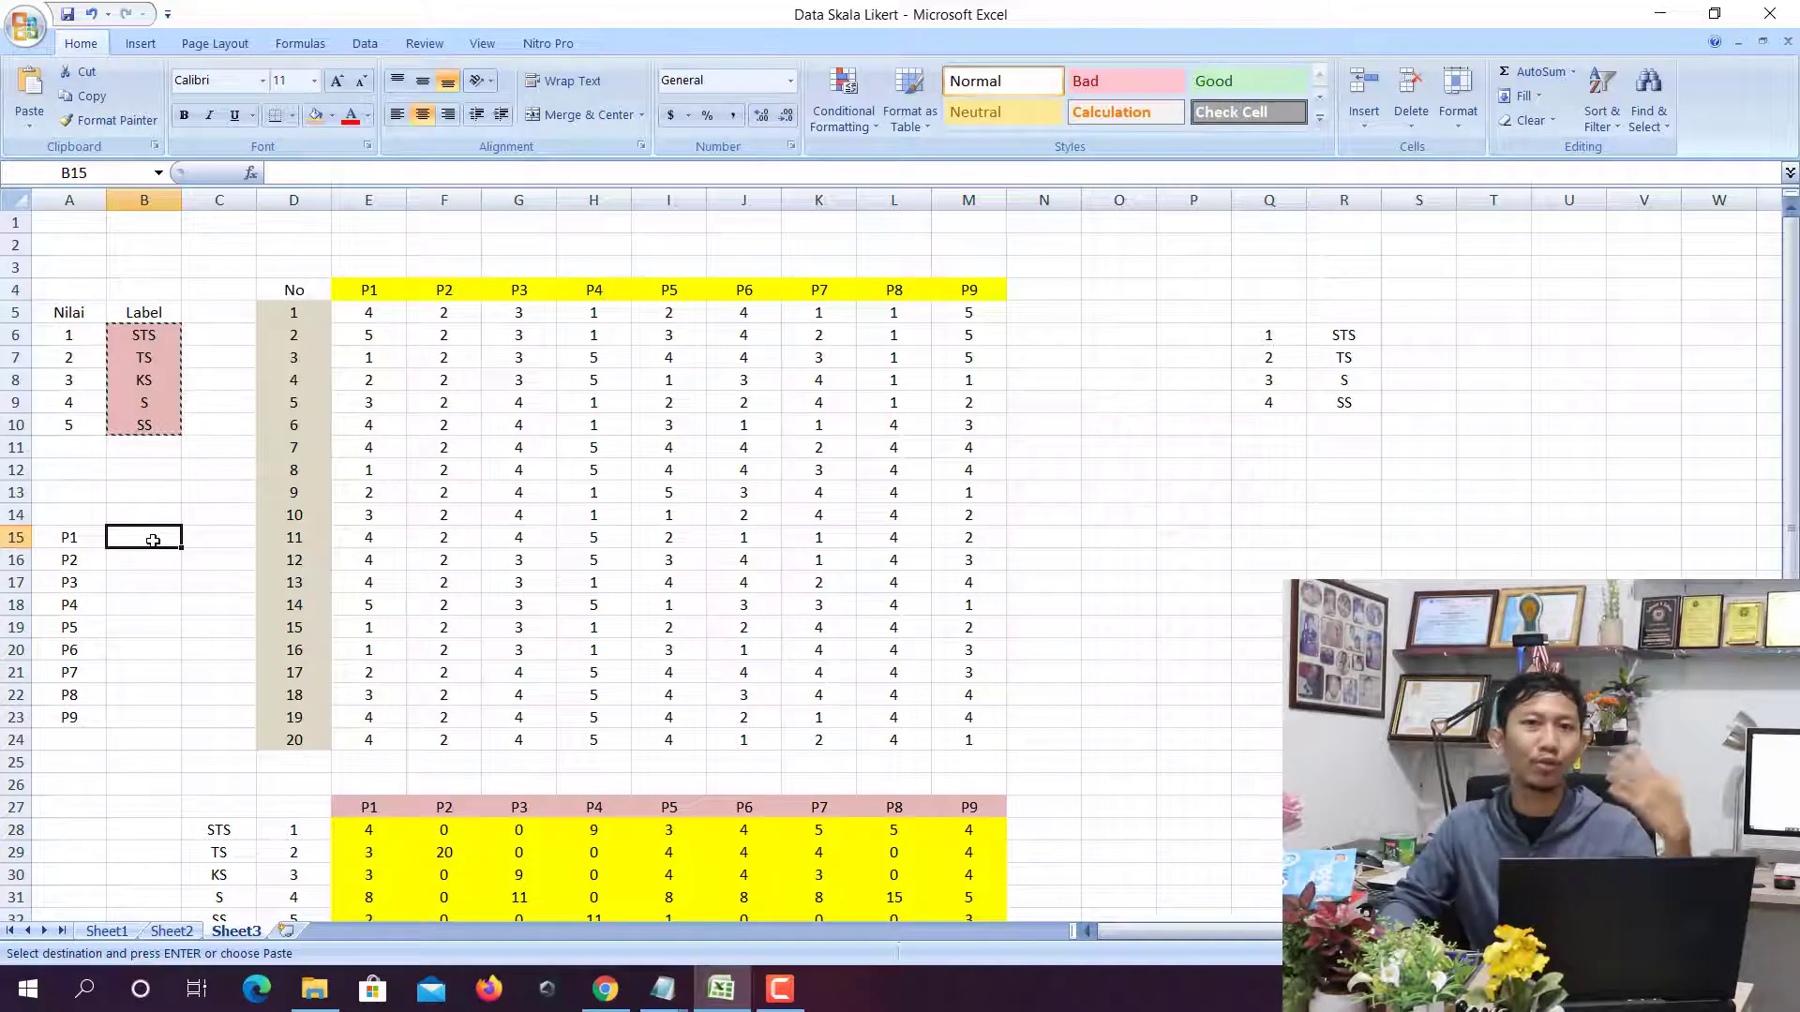
pyautogui.write('Q1')
pyautogui.press('Return')
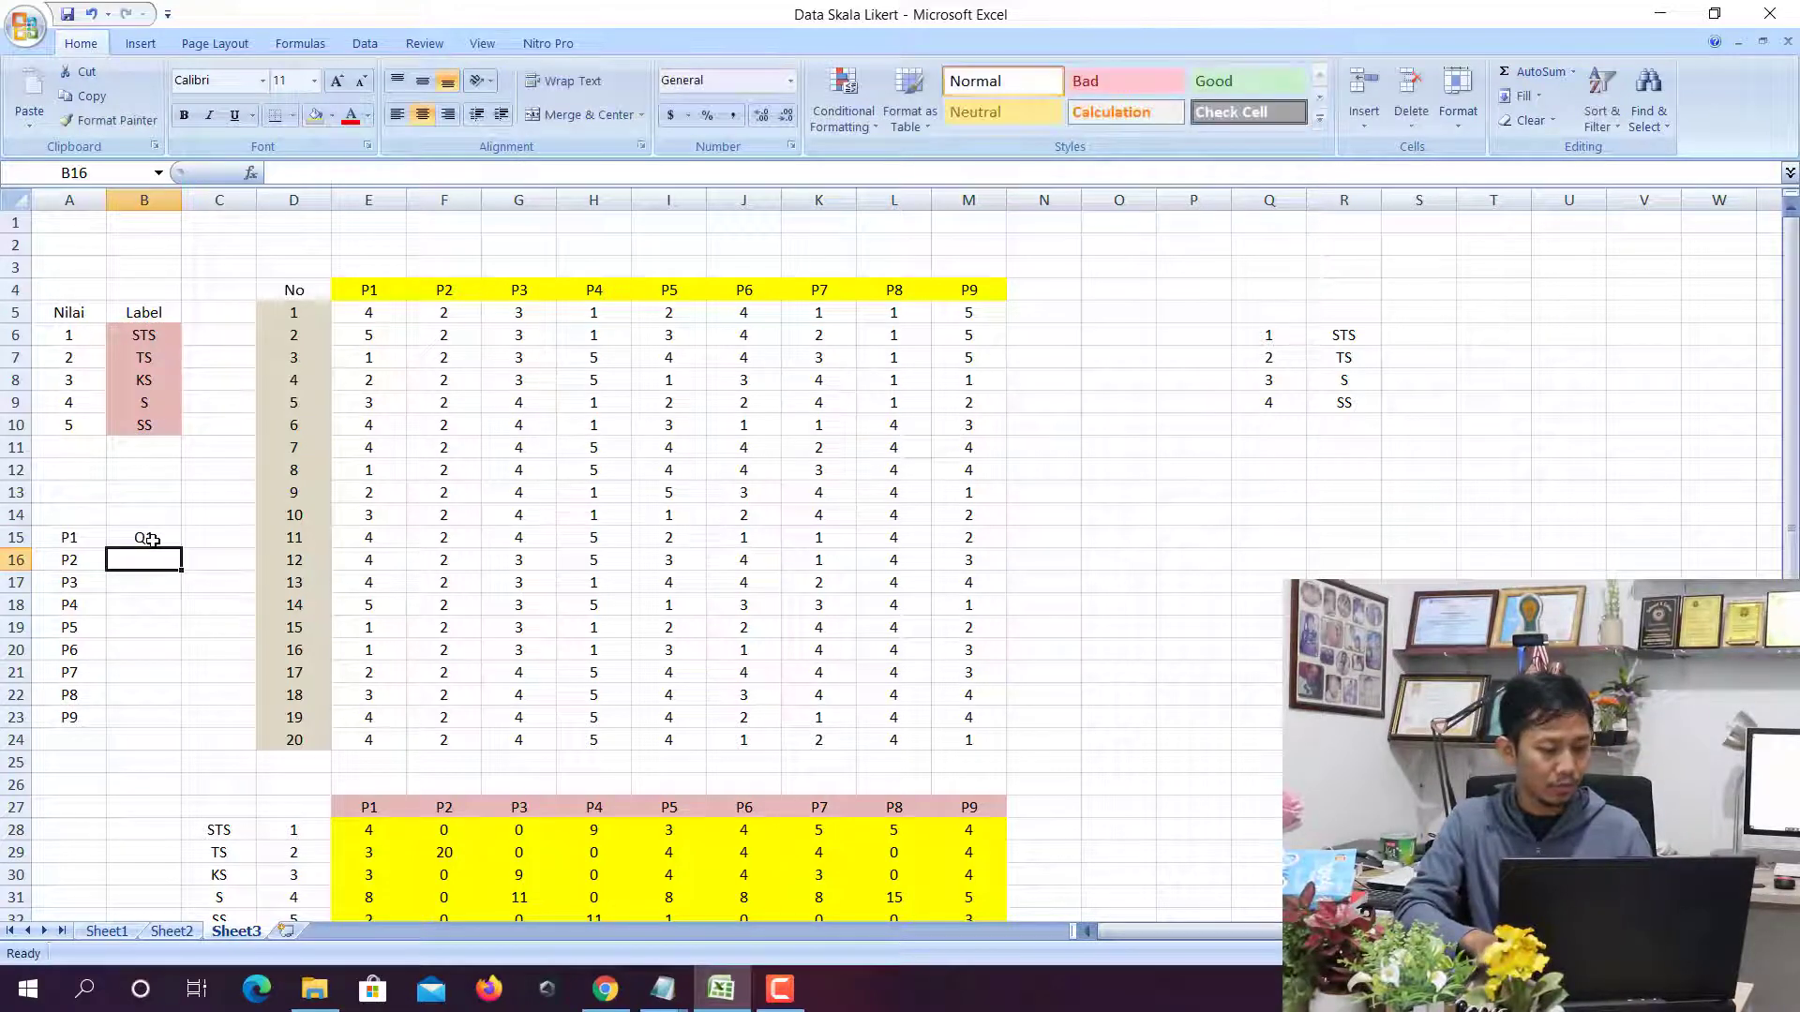
pyautogui.write('Q2')
pyautogui.press('Return')
pyautogui.moveTo(153, 541); pyautogui.dragTo(192, 724)
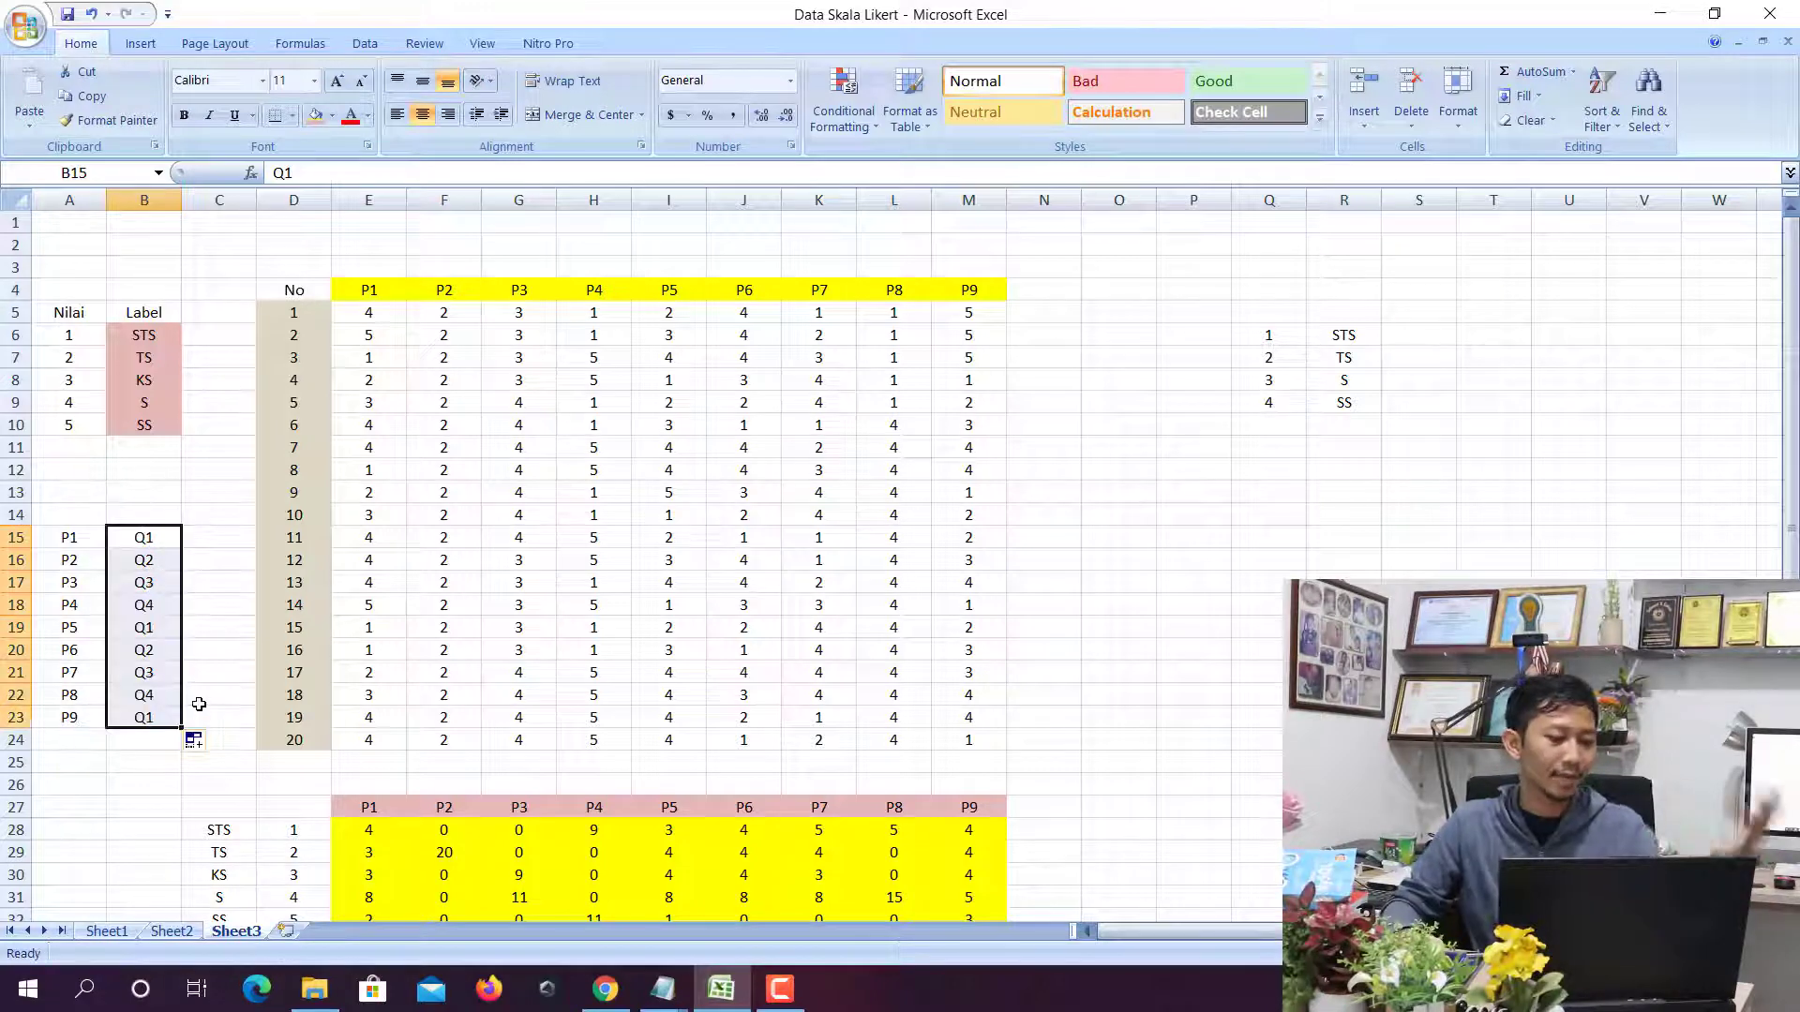
# Replace the labels in B19:B23 with Q5, Q6, Q7, Q8 and Q9
pyautogui.click(162, 624)
pyautogui.write('Q5')
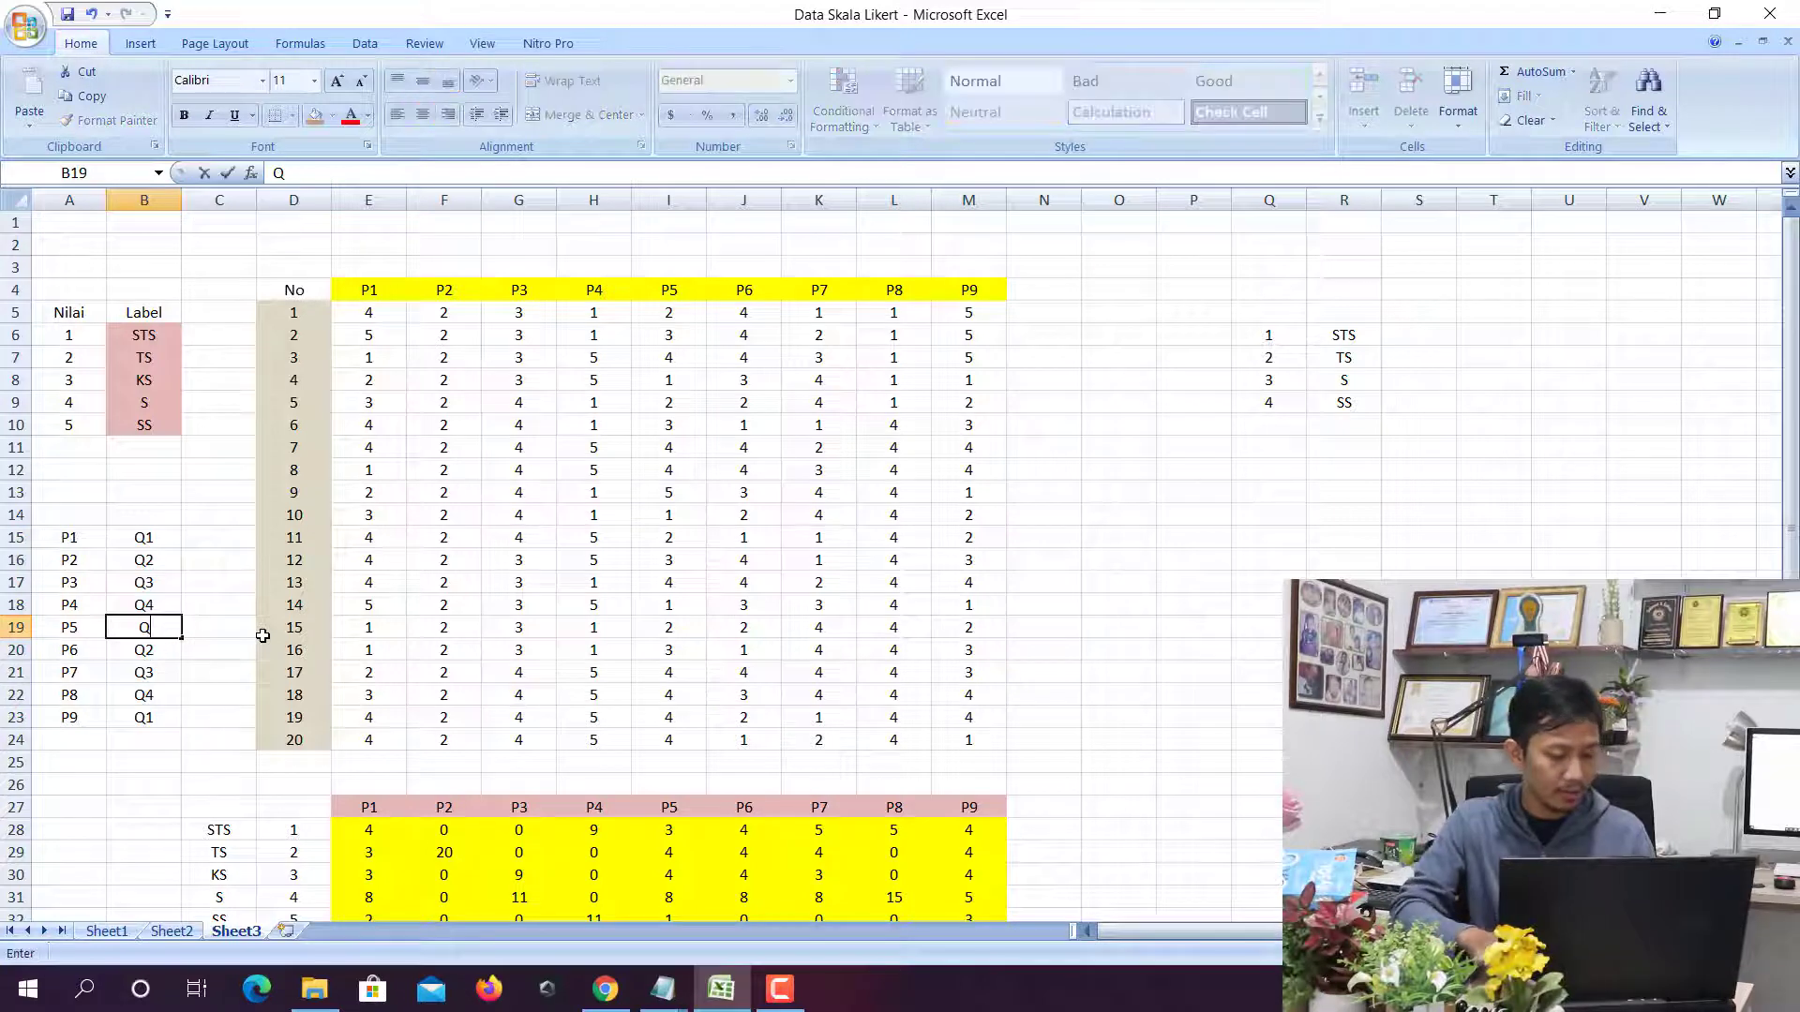
pyautogui.press('Return')
pyautogui.write('Q6')
pyautogui.press('Return')
pyautogui.write('Q7')
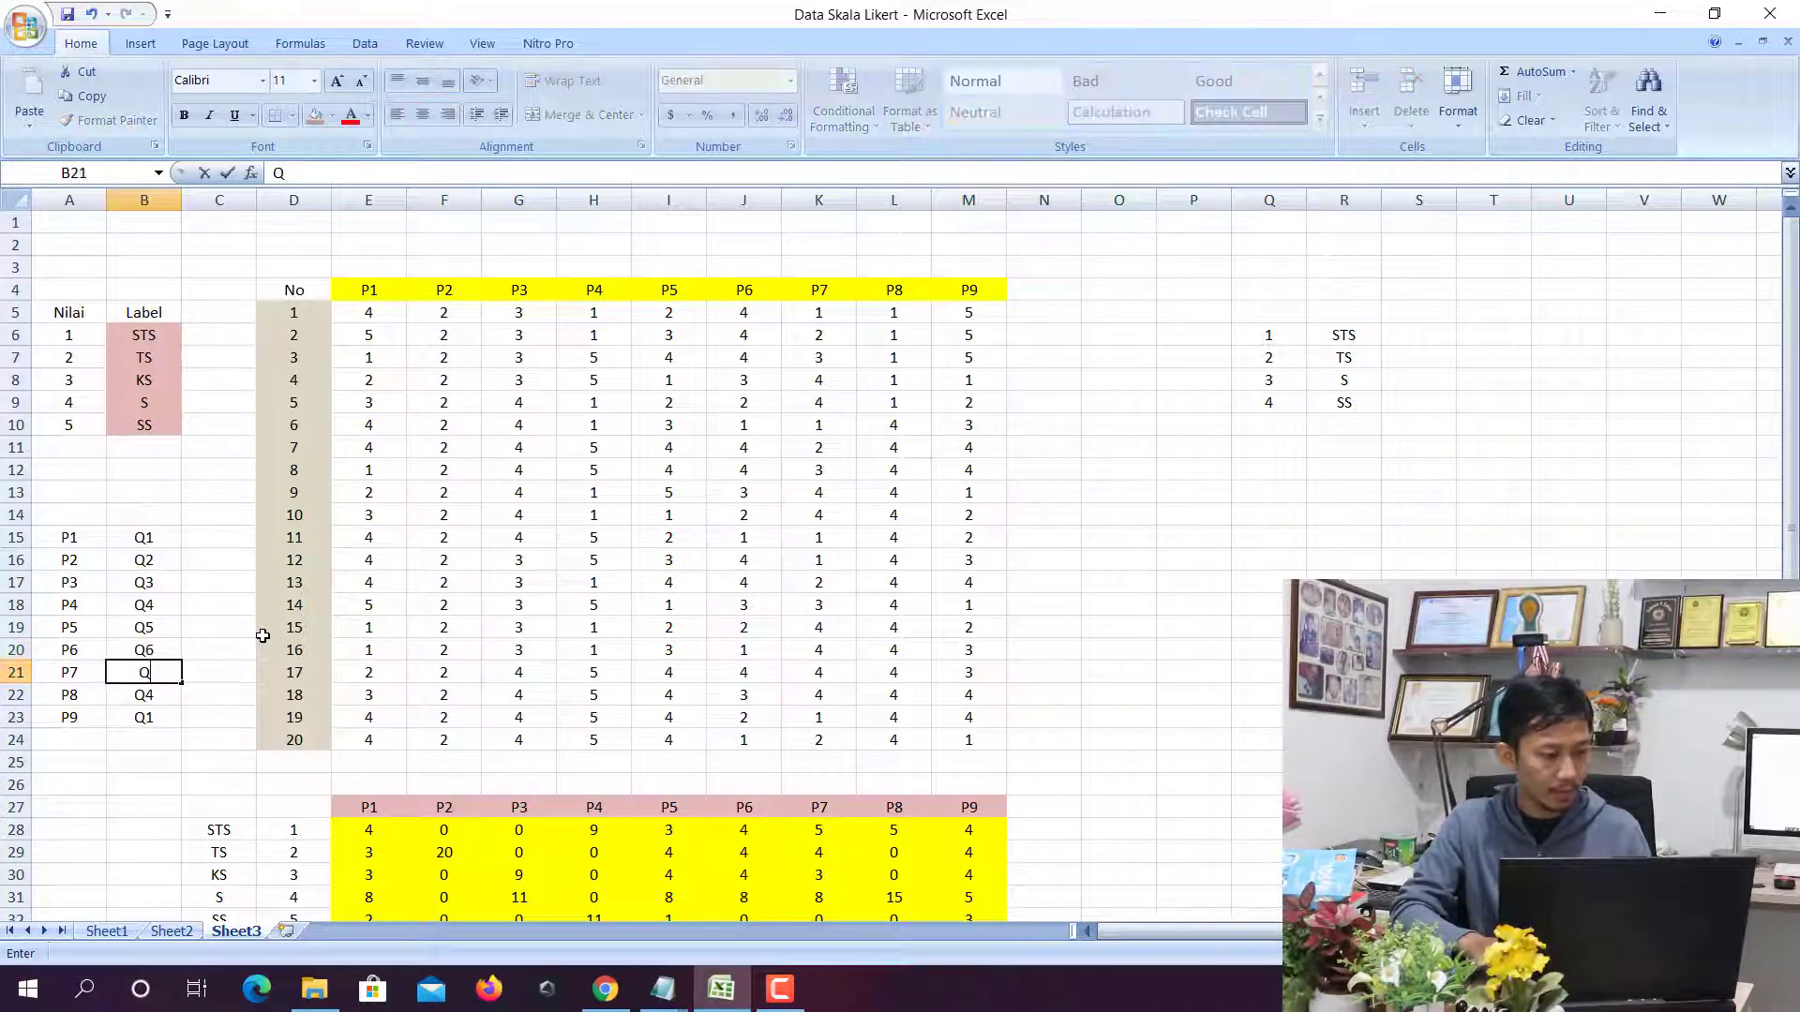
pyautogui.press('Return')
pyautogui.write('Q8')
pyautogui.press('Return')
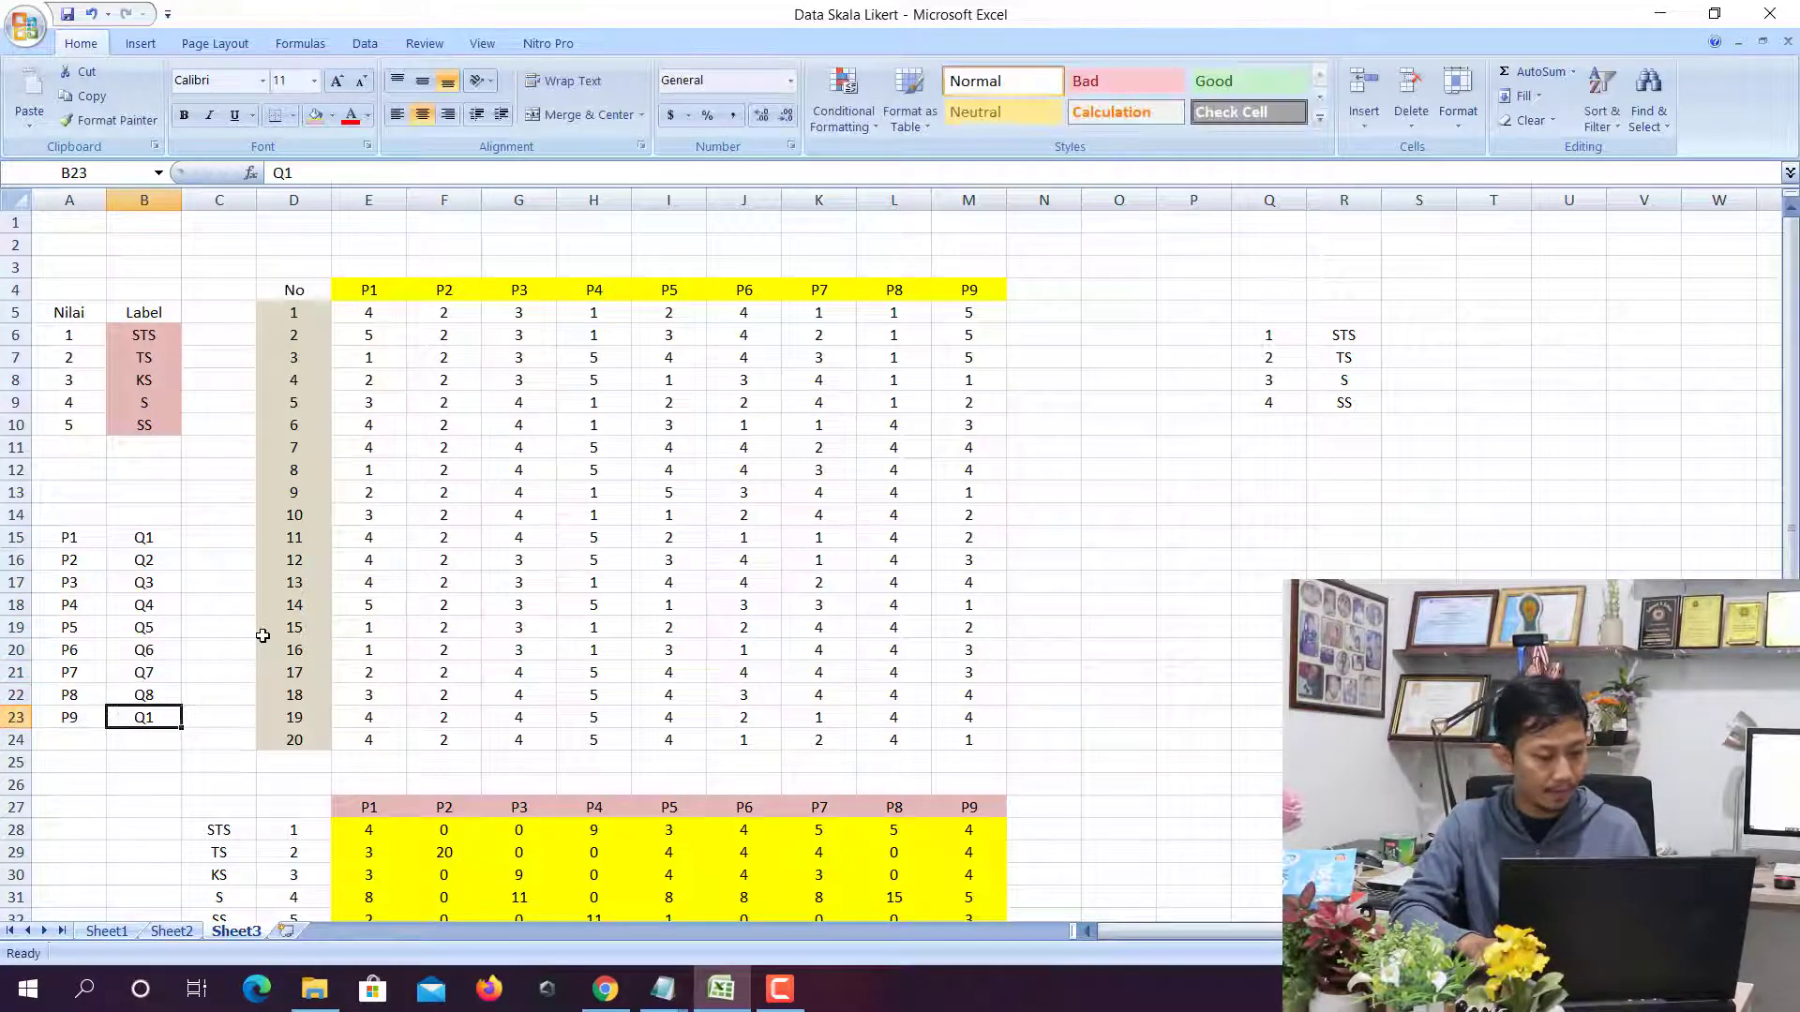
pyautogui.write('Q9')
pyautogui.press('Return')
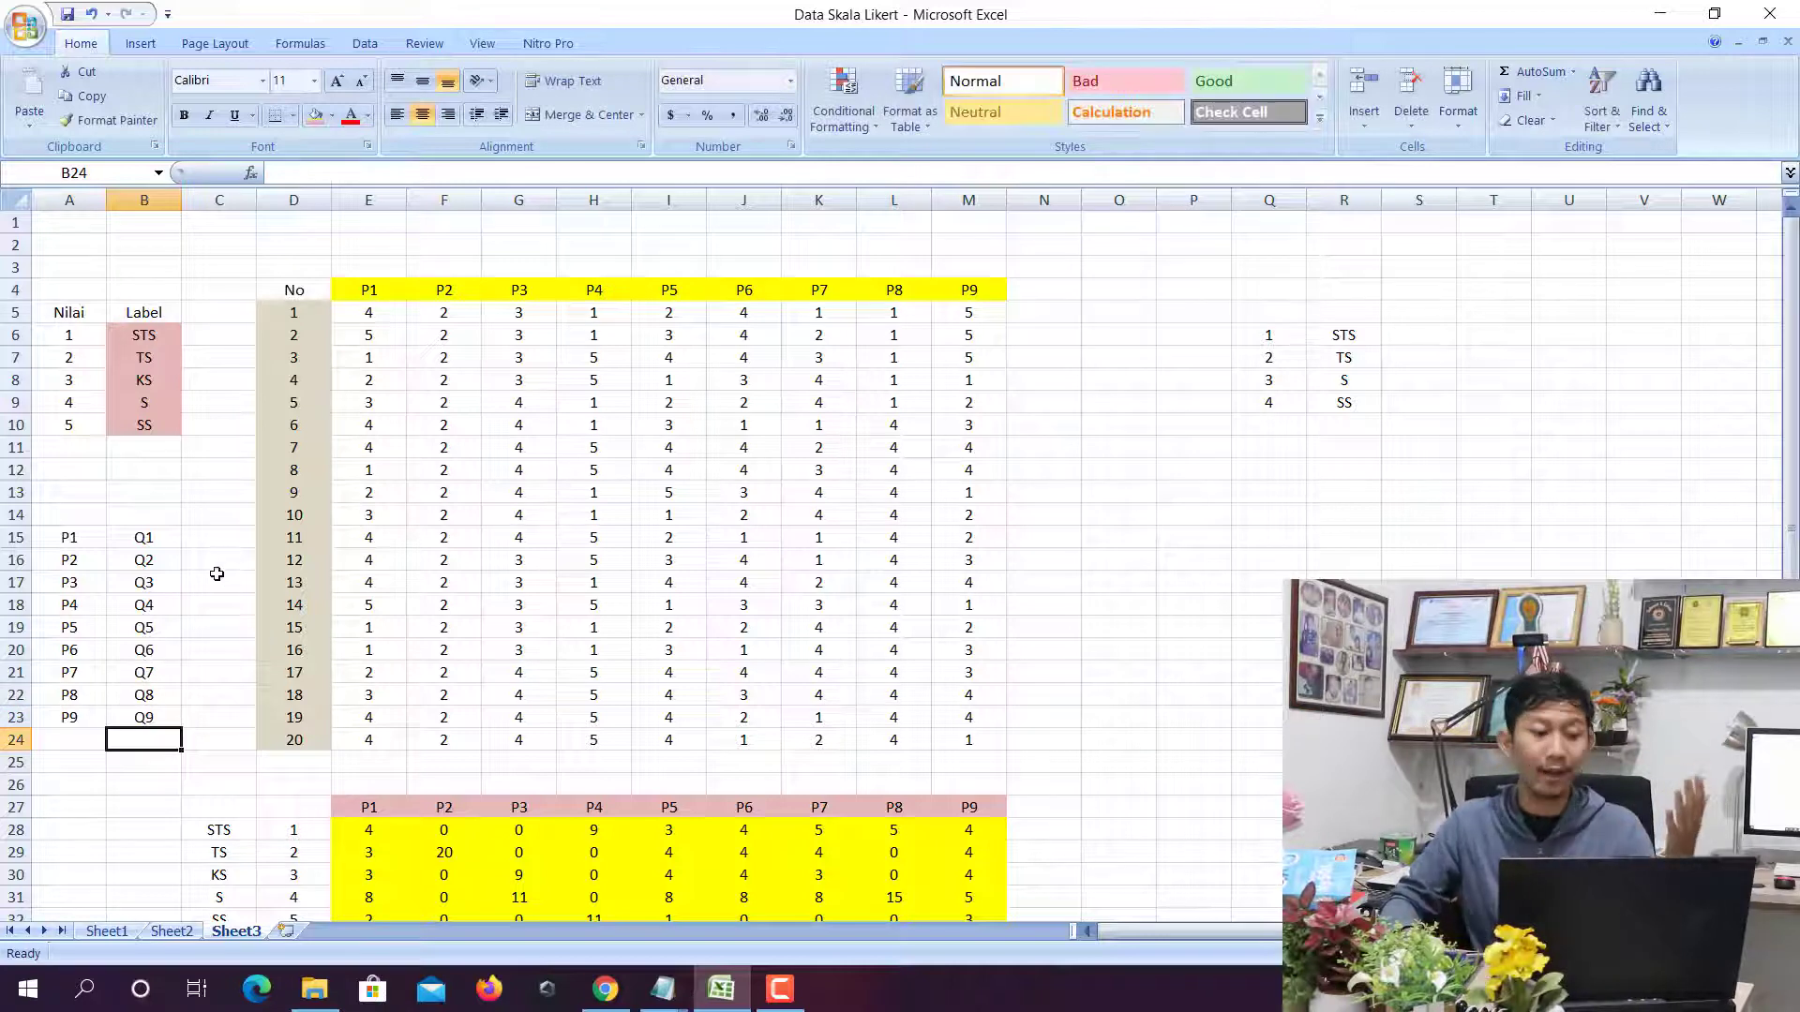
# Copy the item labels Q1 to Q9 from B15:B23 into the Label 2 table in Chrome, starting at row 1
pyautogui.moveTo(144, 538); pyautogui.dragTo(140, 717)
pyautogui.hotkey('ctrl', 'c')
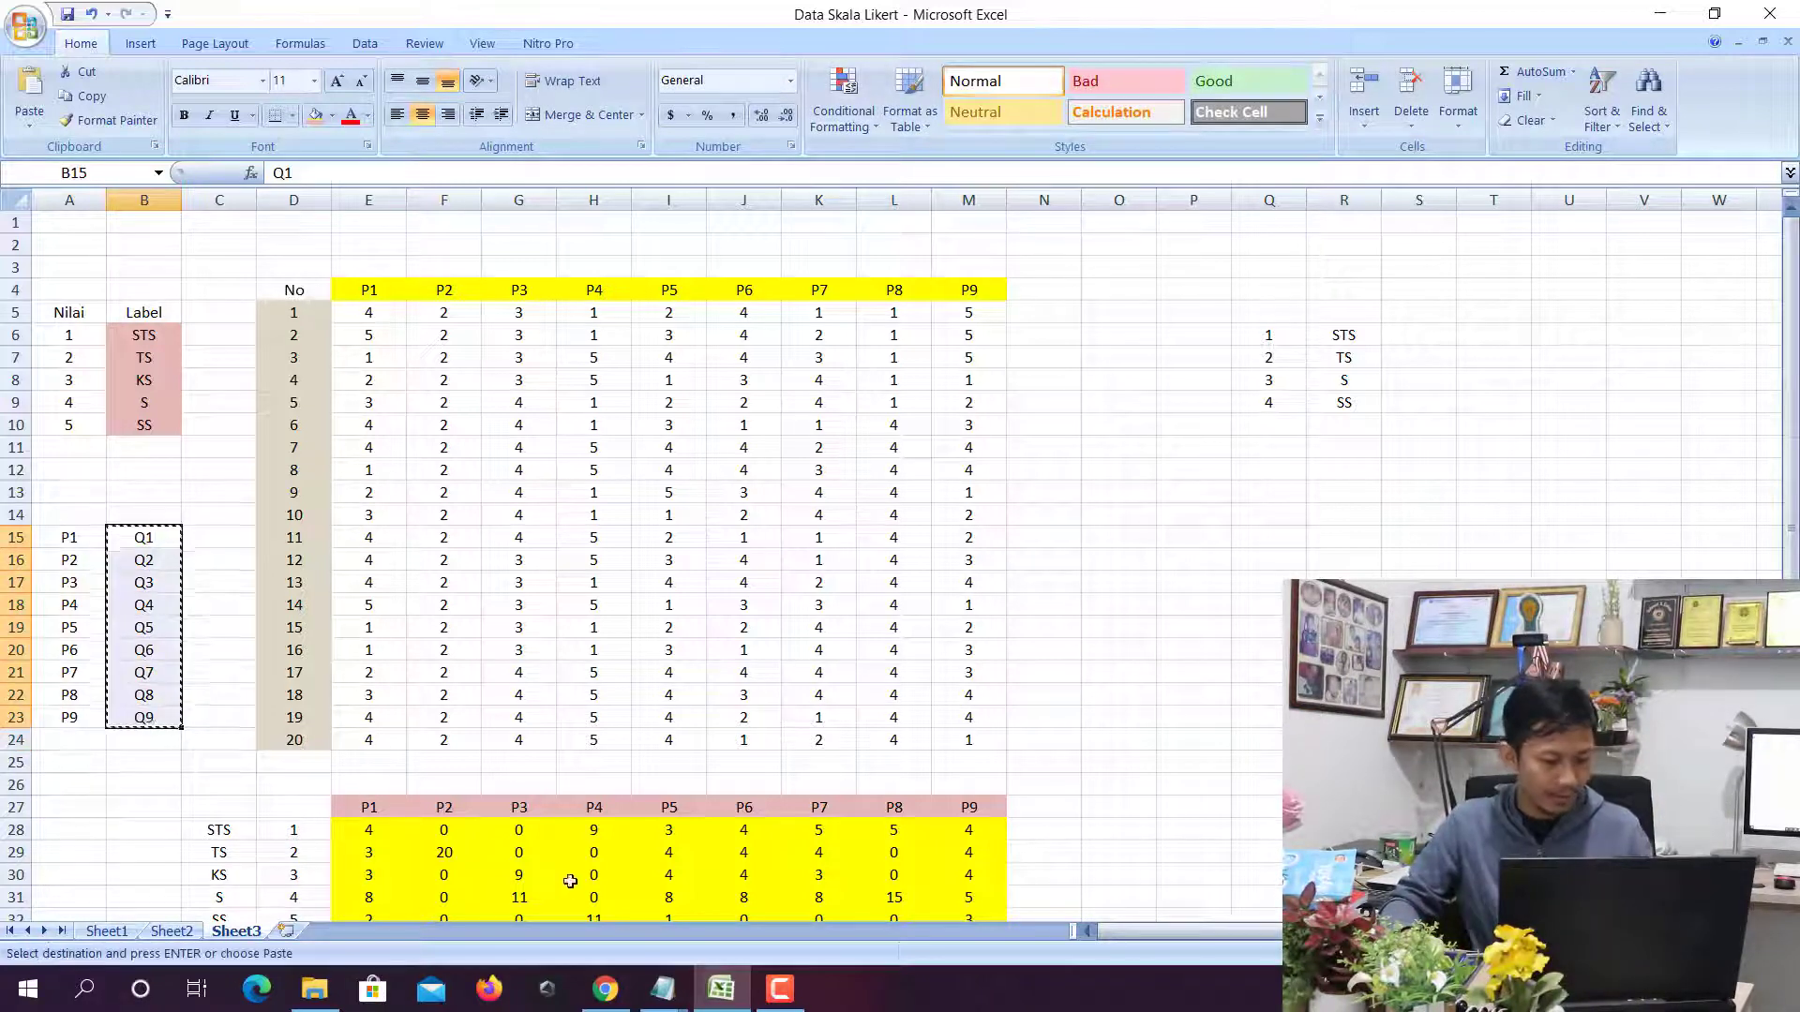
pyautogui.hotkey('alt', 'Tab')
pyautogui.click(169, 480)
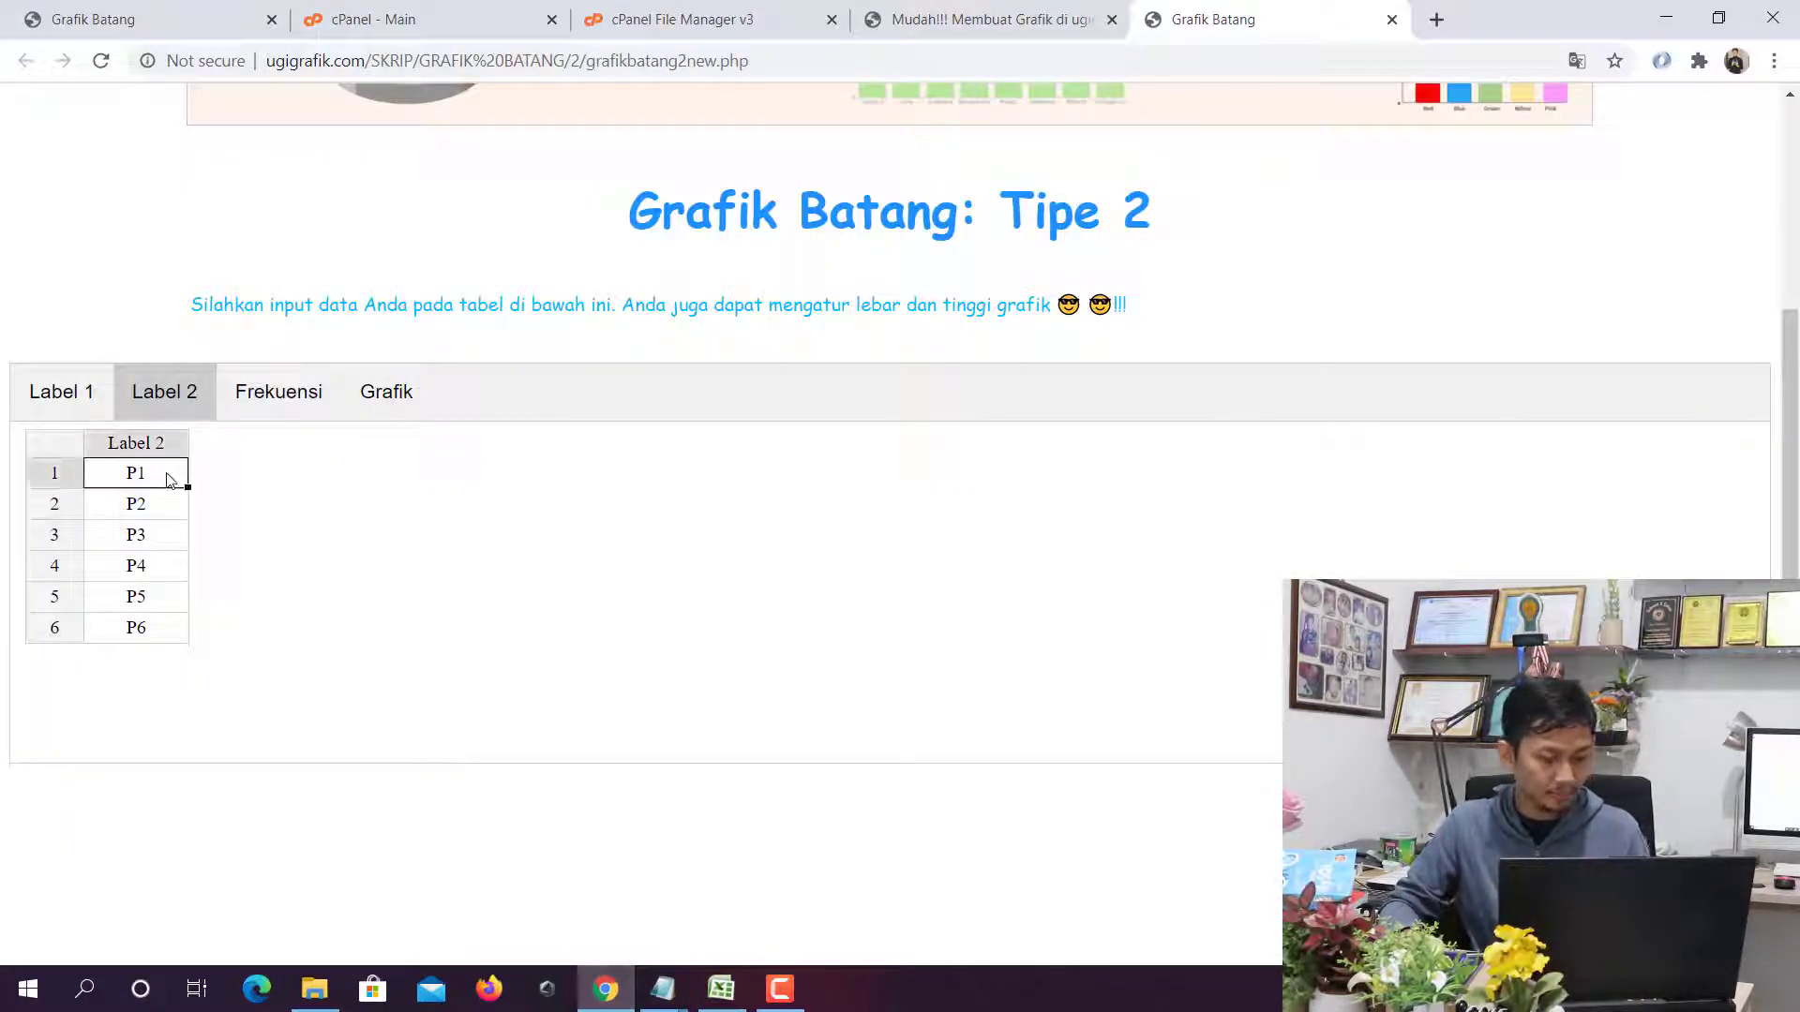
pyautogui.hotkey('ctrl', 'v')
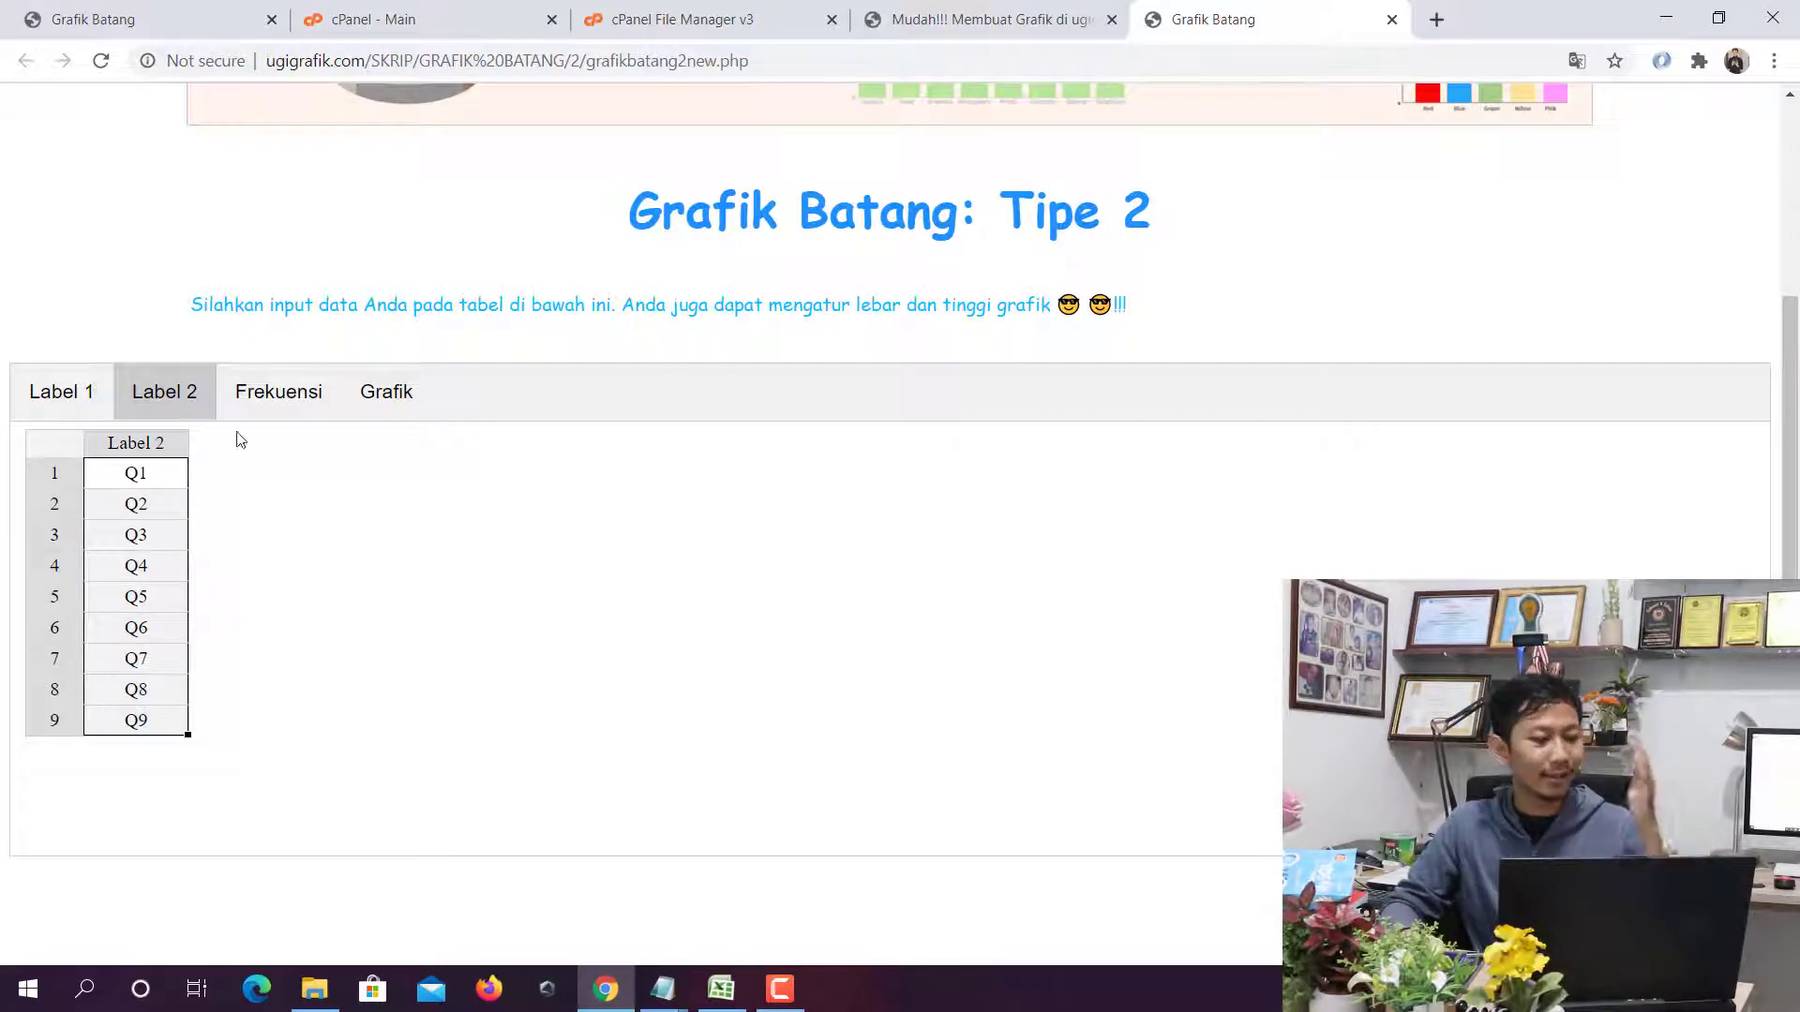
# Copy the frequency counts from E28:M32 in Excel into the Frekuensi table in Chrome, starting at F1 row 1
pyautogui.click(286, 399)
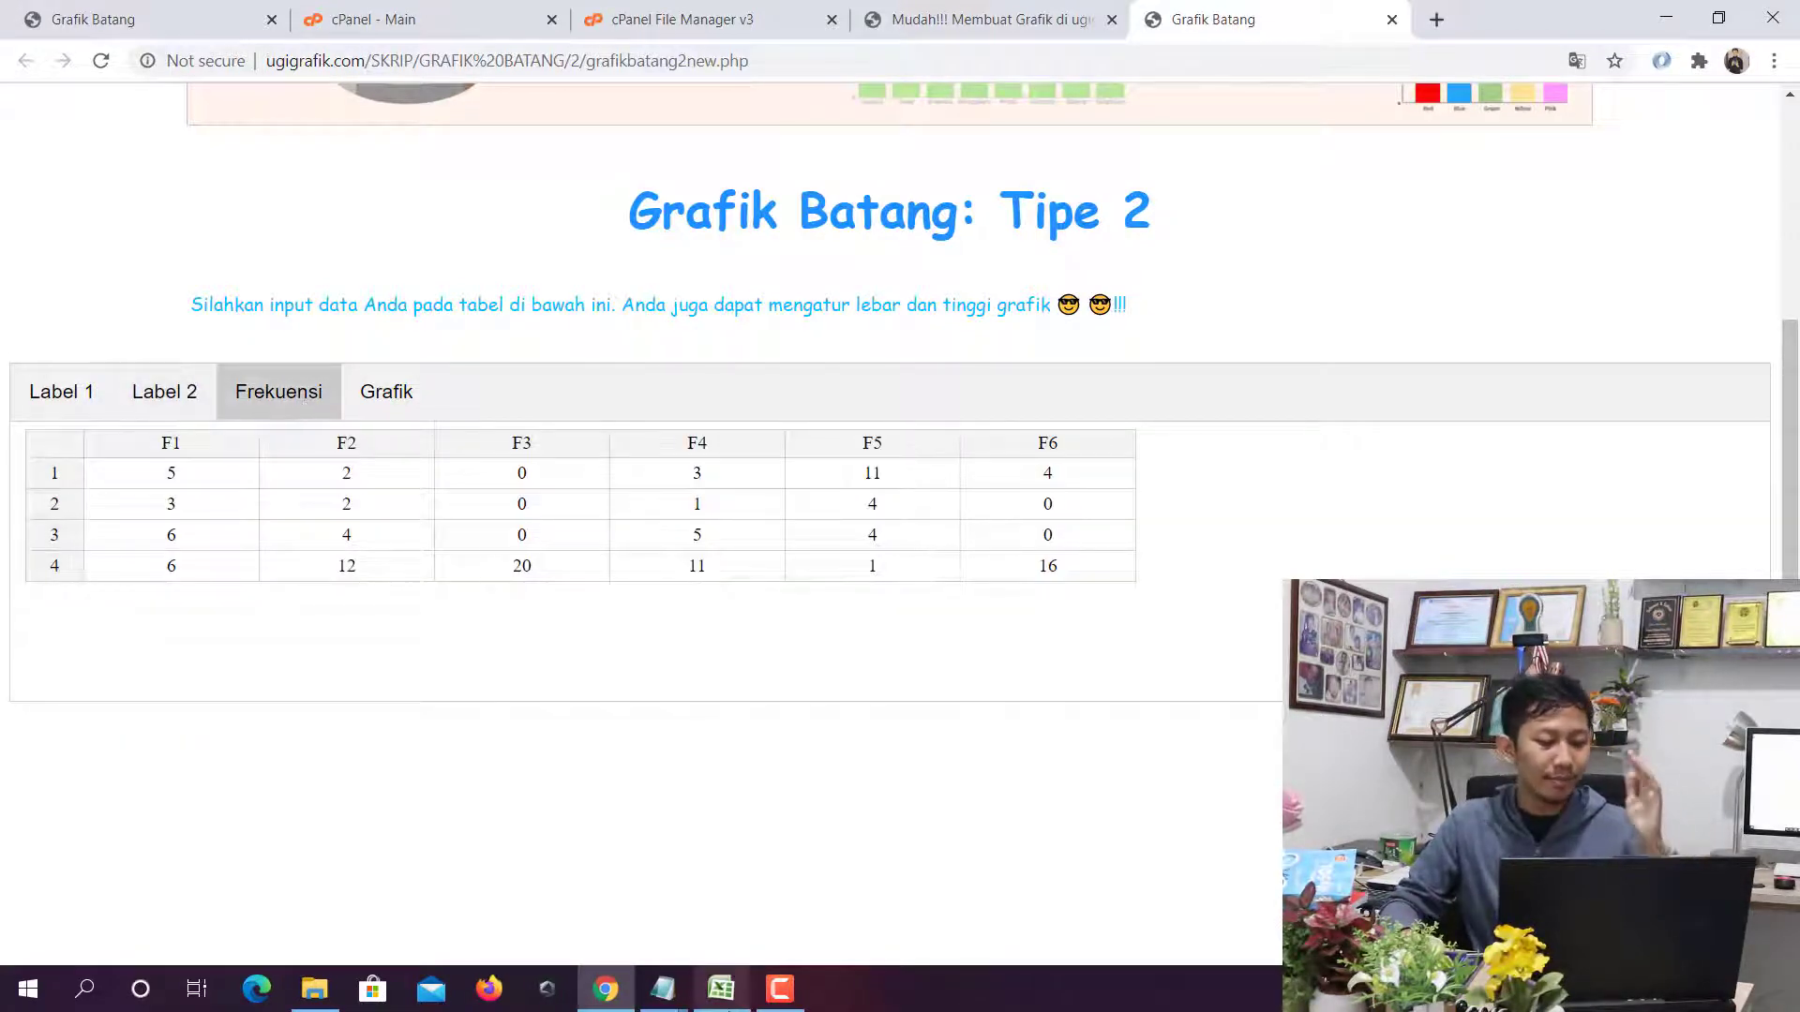
pyautogui.click(721, 989)
pyautogui.scroll(-4, 562, 563)
pyautogui.click(382, 556)
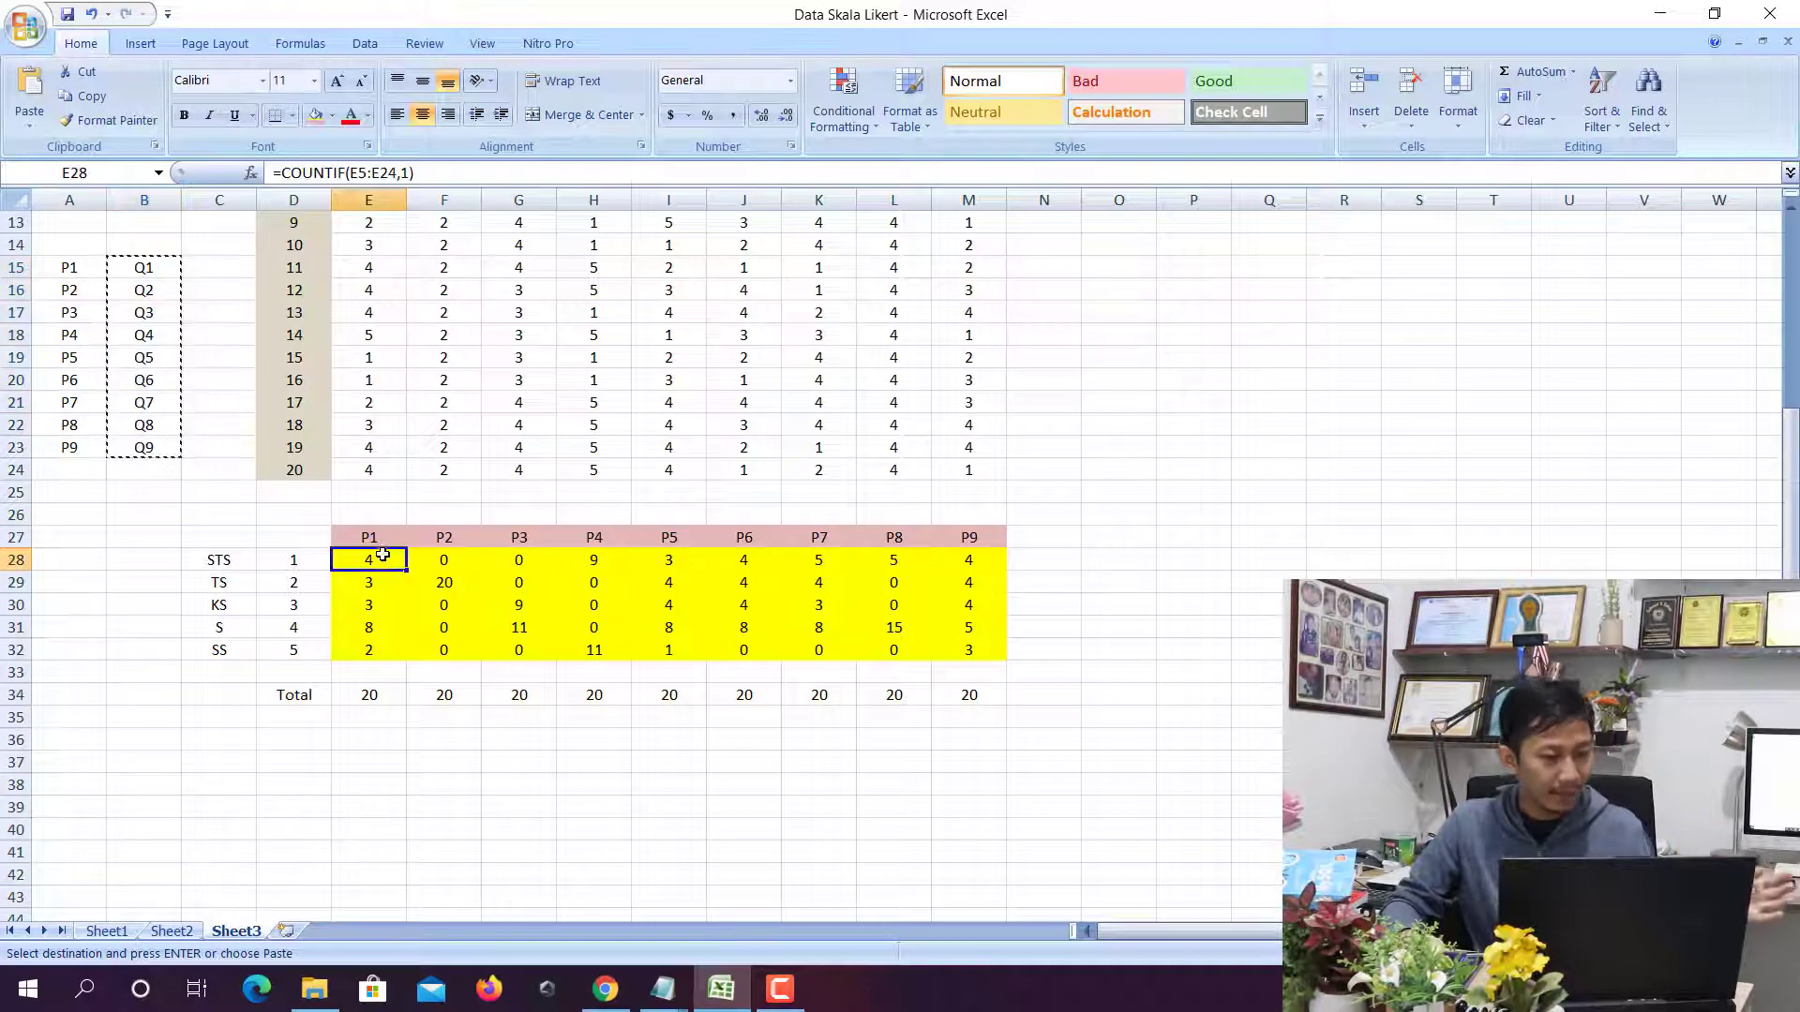
pyautogui.moveTo(381, 556); pyautogui.dragTo(957, 647)
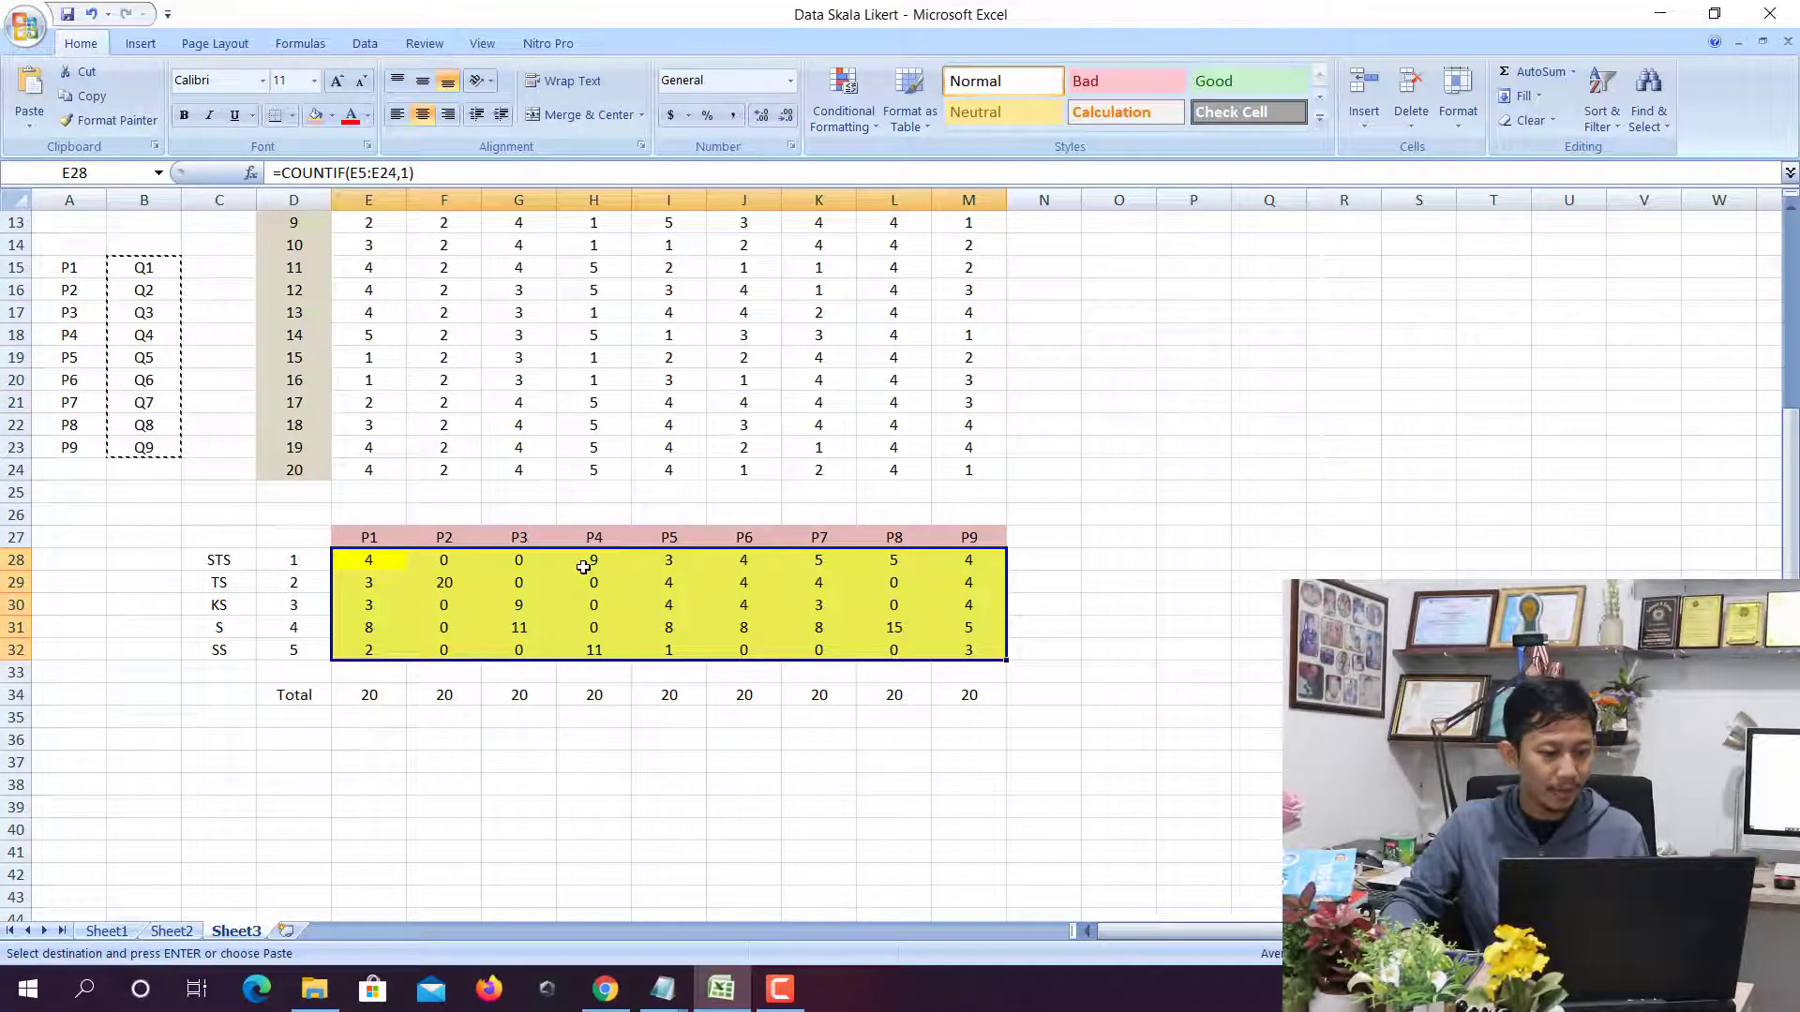
pyautogui.rightClick(583, 568)
pyautogui.click(632, 609)
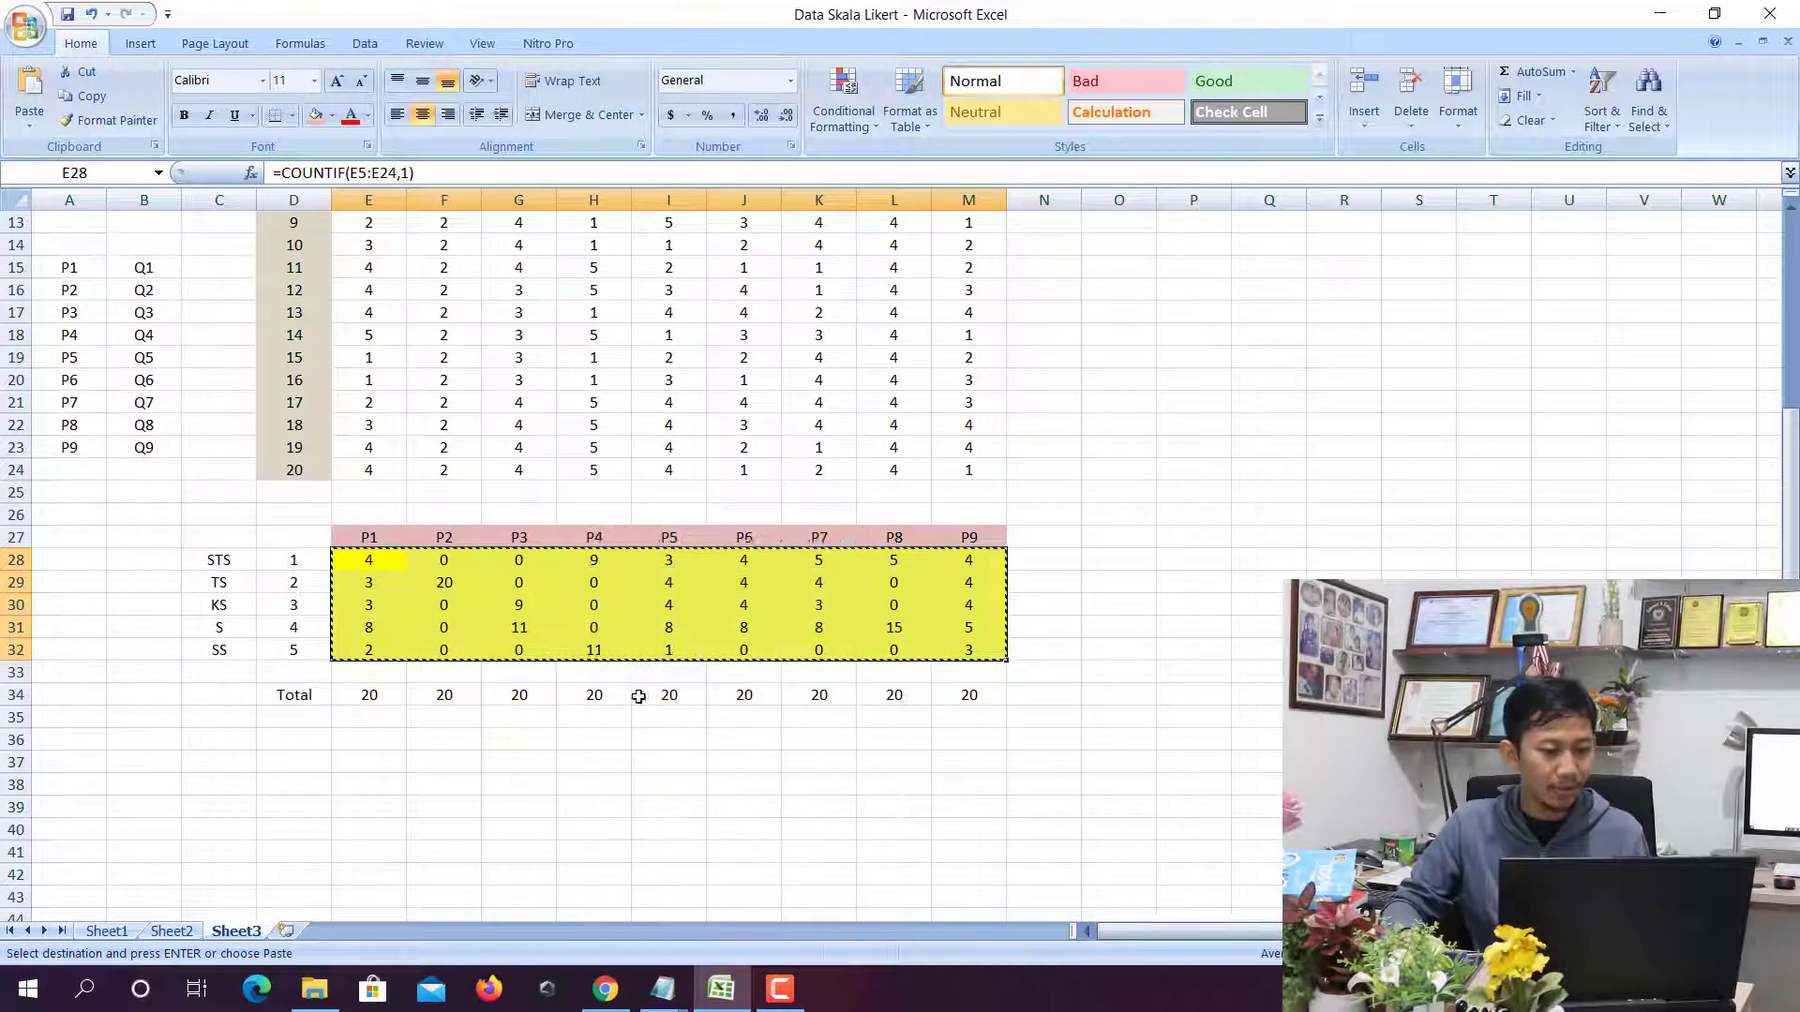
pyautogui.click(611, 985)
pyautogui.click(184, 475)
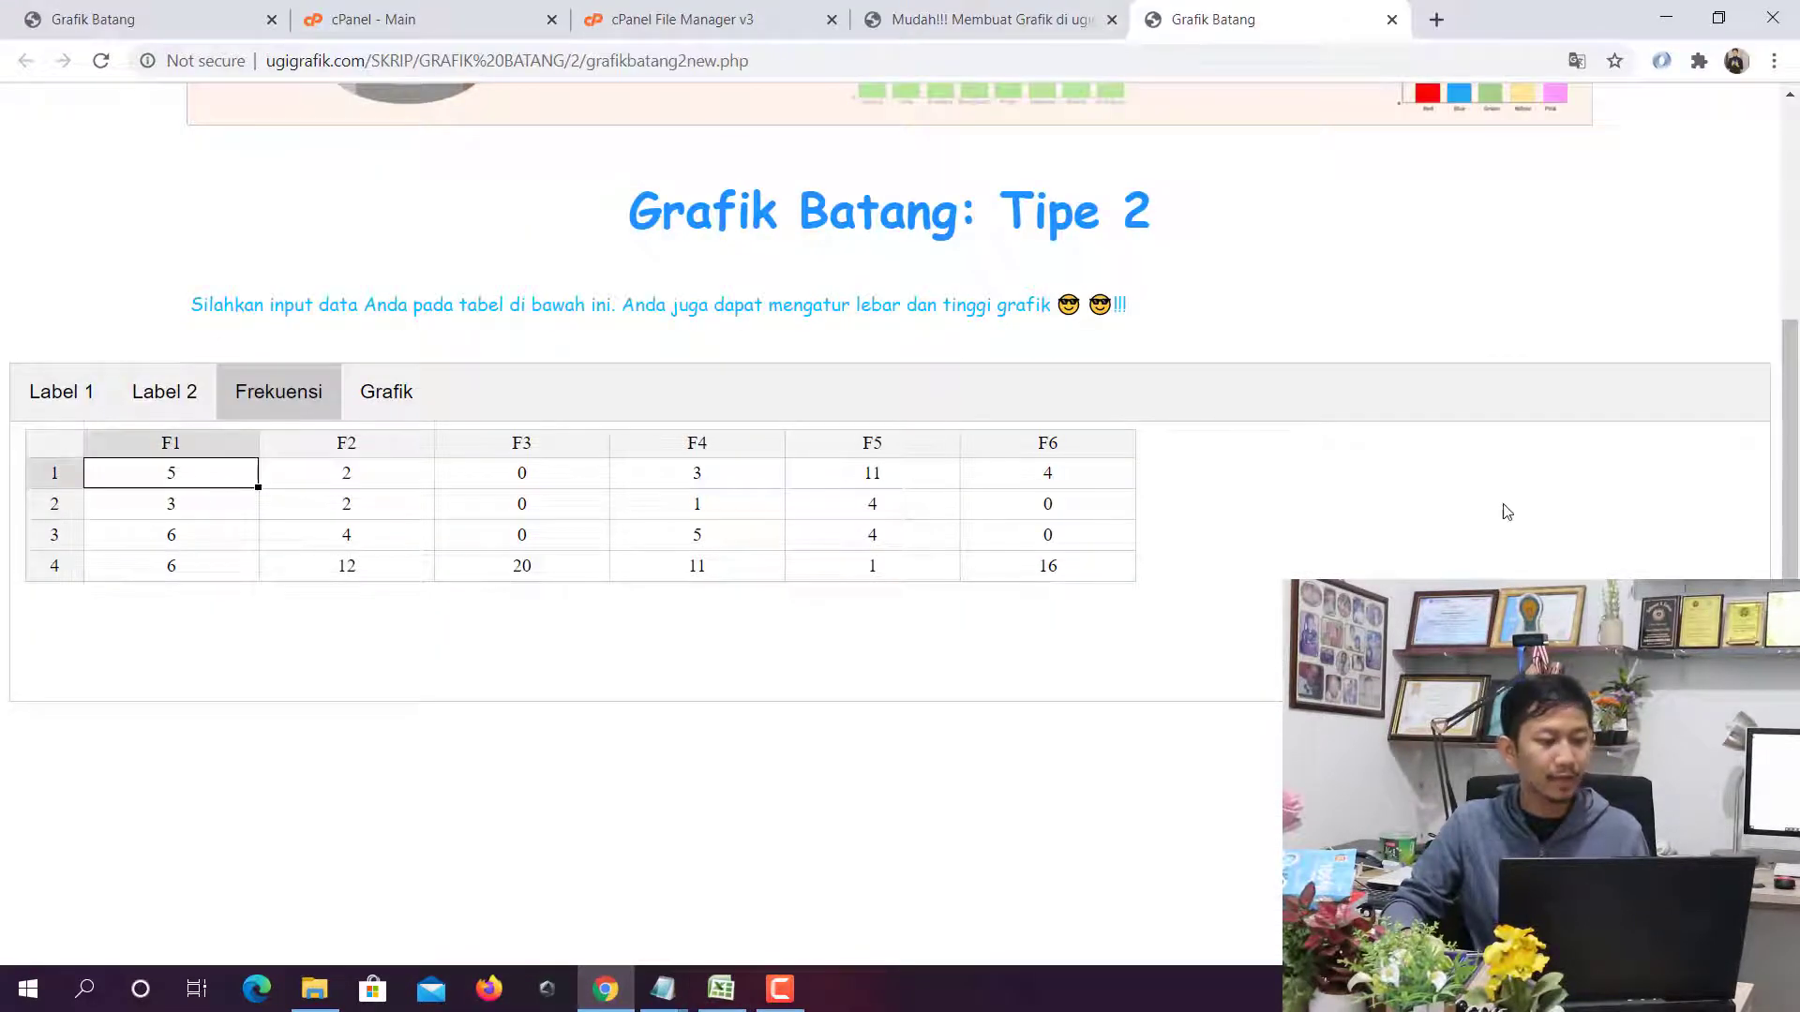
pyautogui.hotkey('ctrl', 'v')
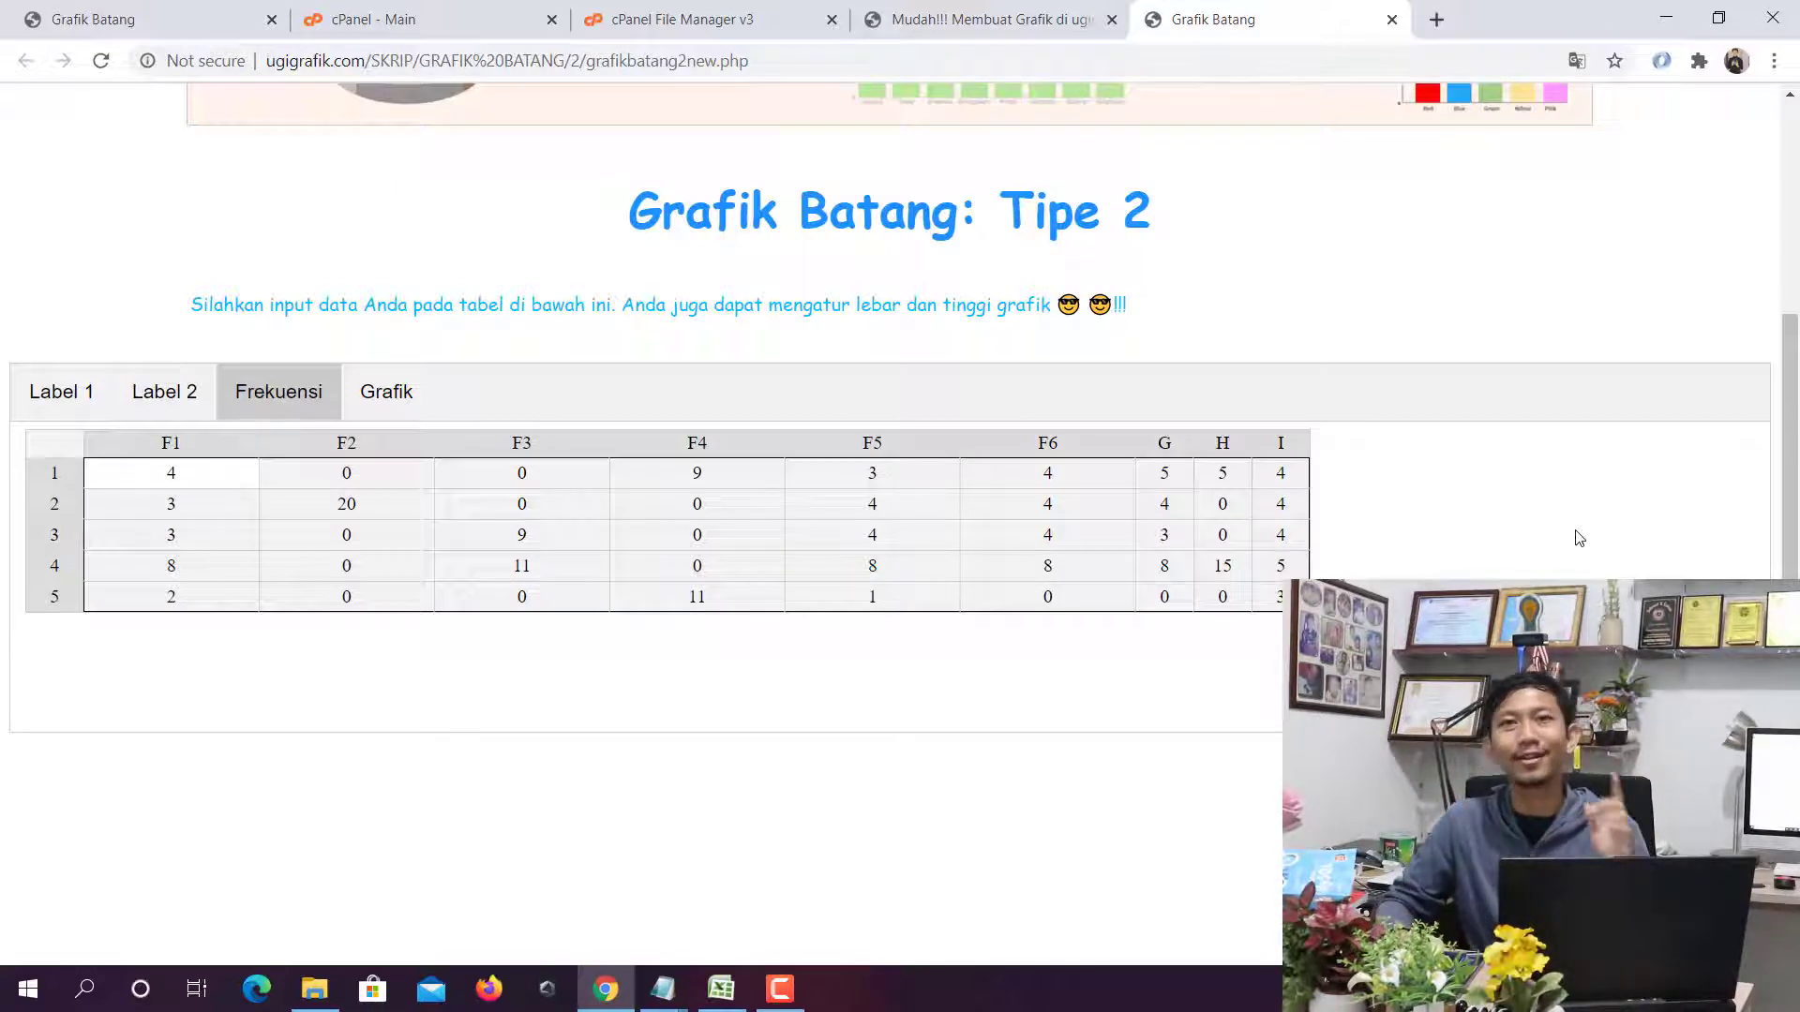
# Generate the stacked bar chart from the entered tables, increase its Lebar setting and regenerate it with wider bars
pyautogui.click(368, 409)
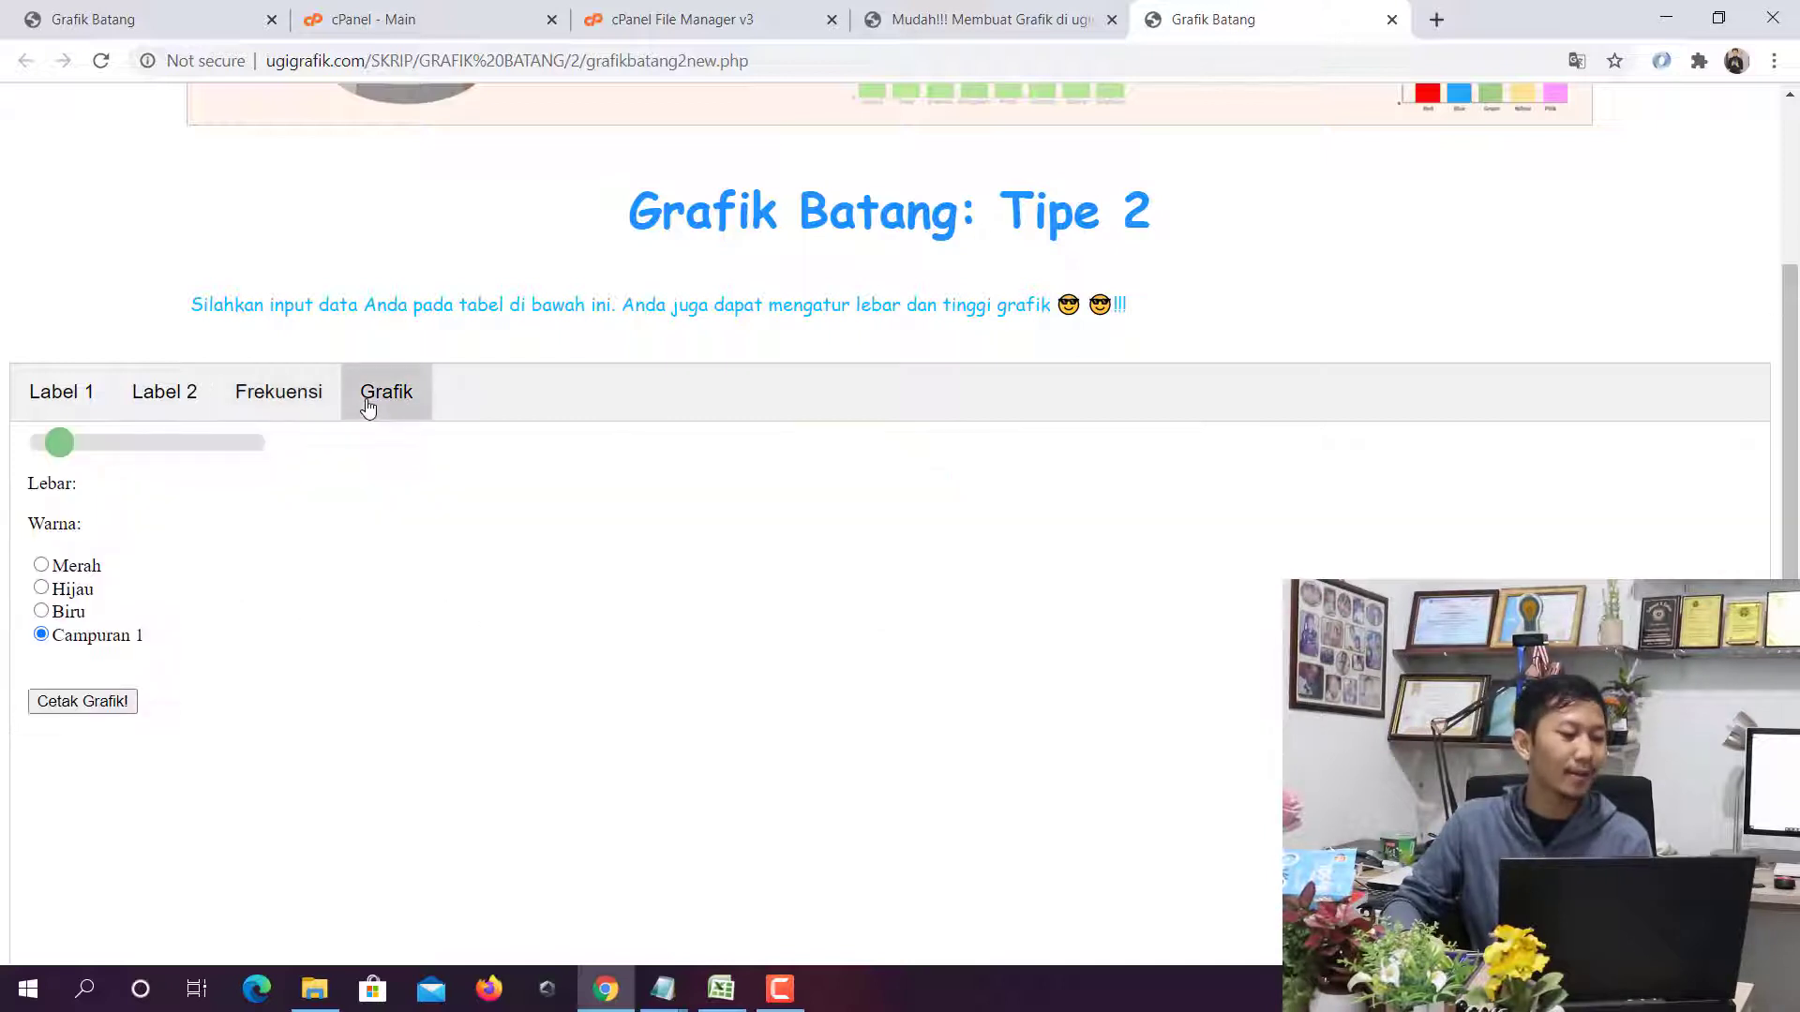
pyautogui.click(106, 709)
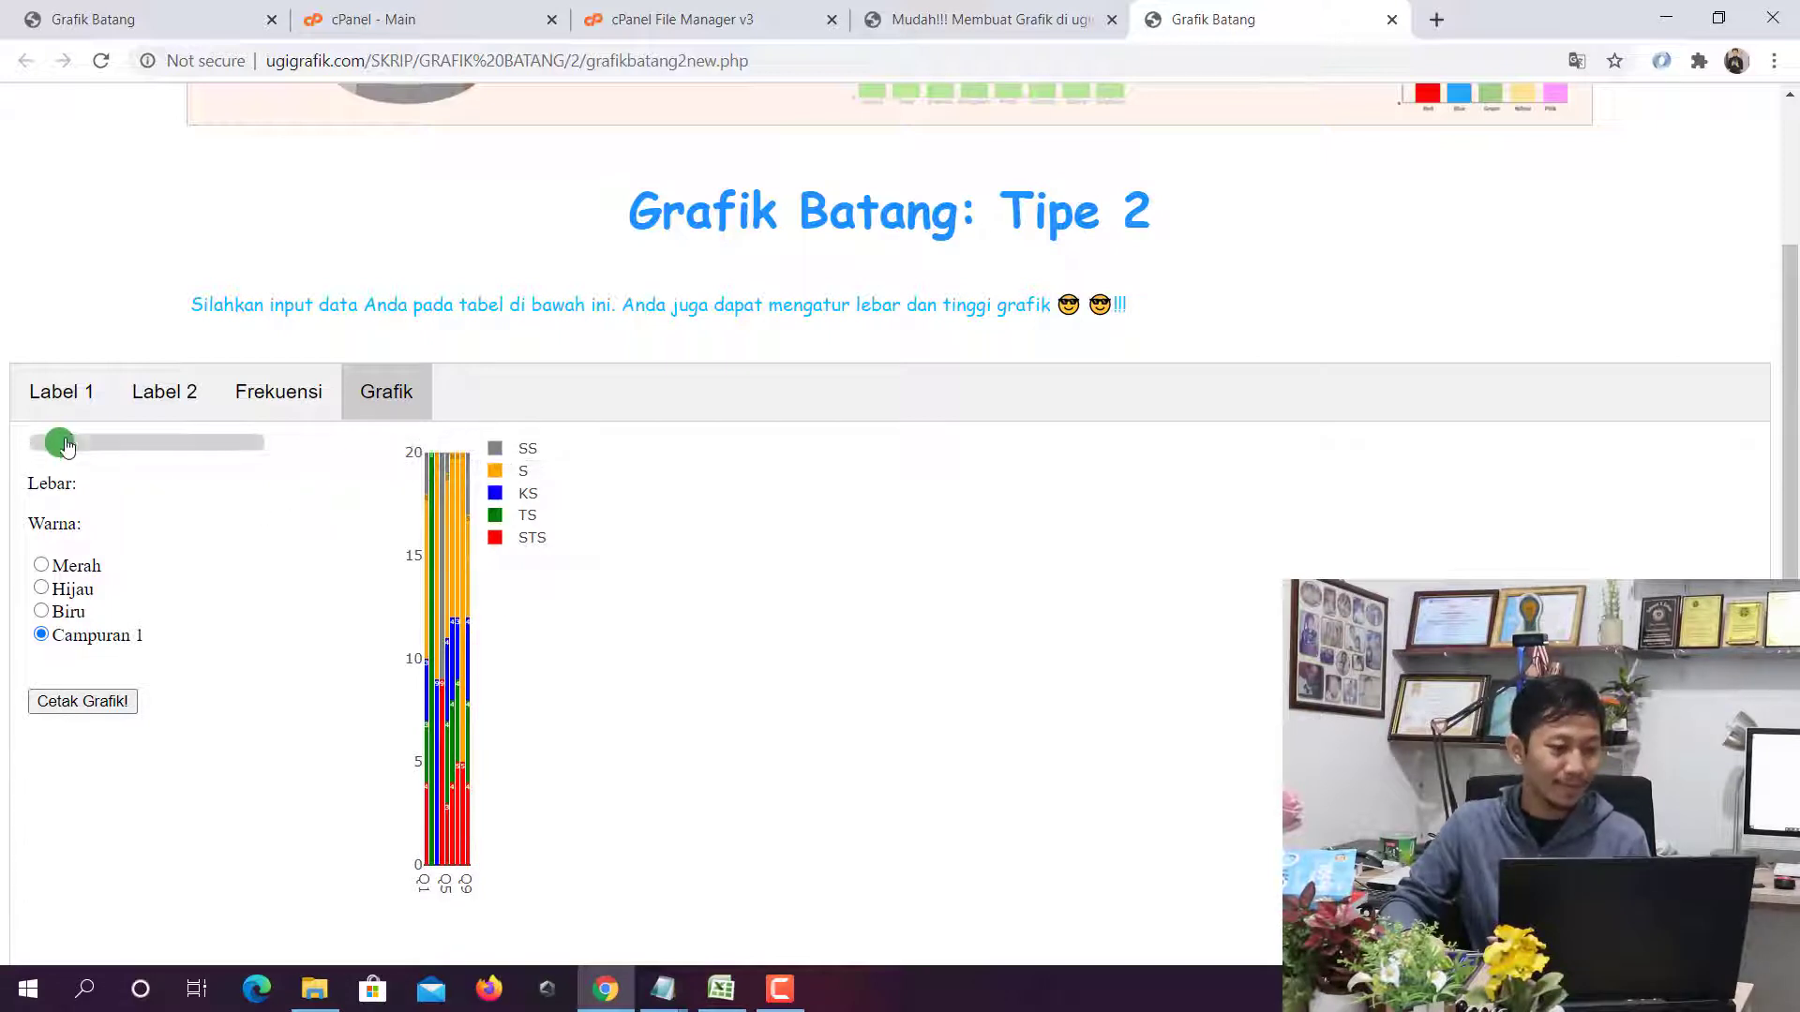
pyautogui.moveTo(61, 448); pyautogui.dragTo(104, 446)
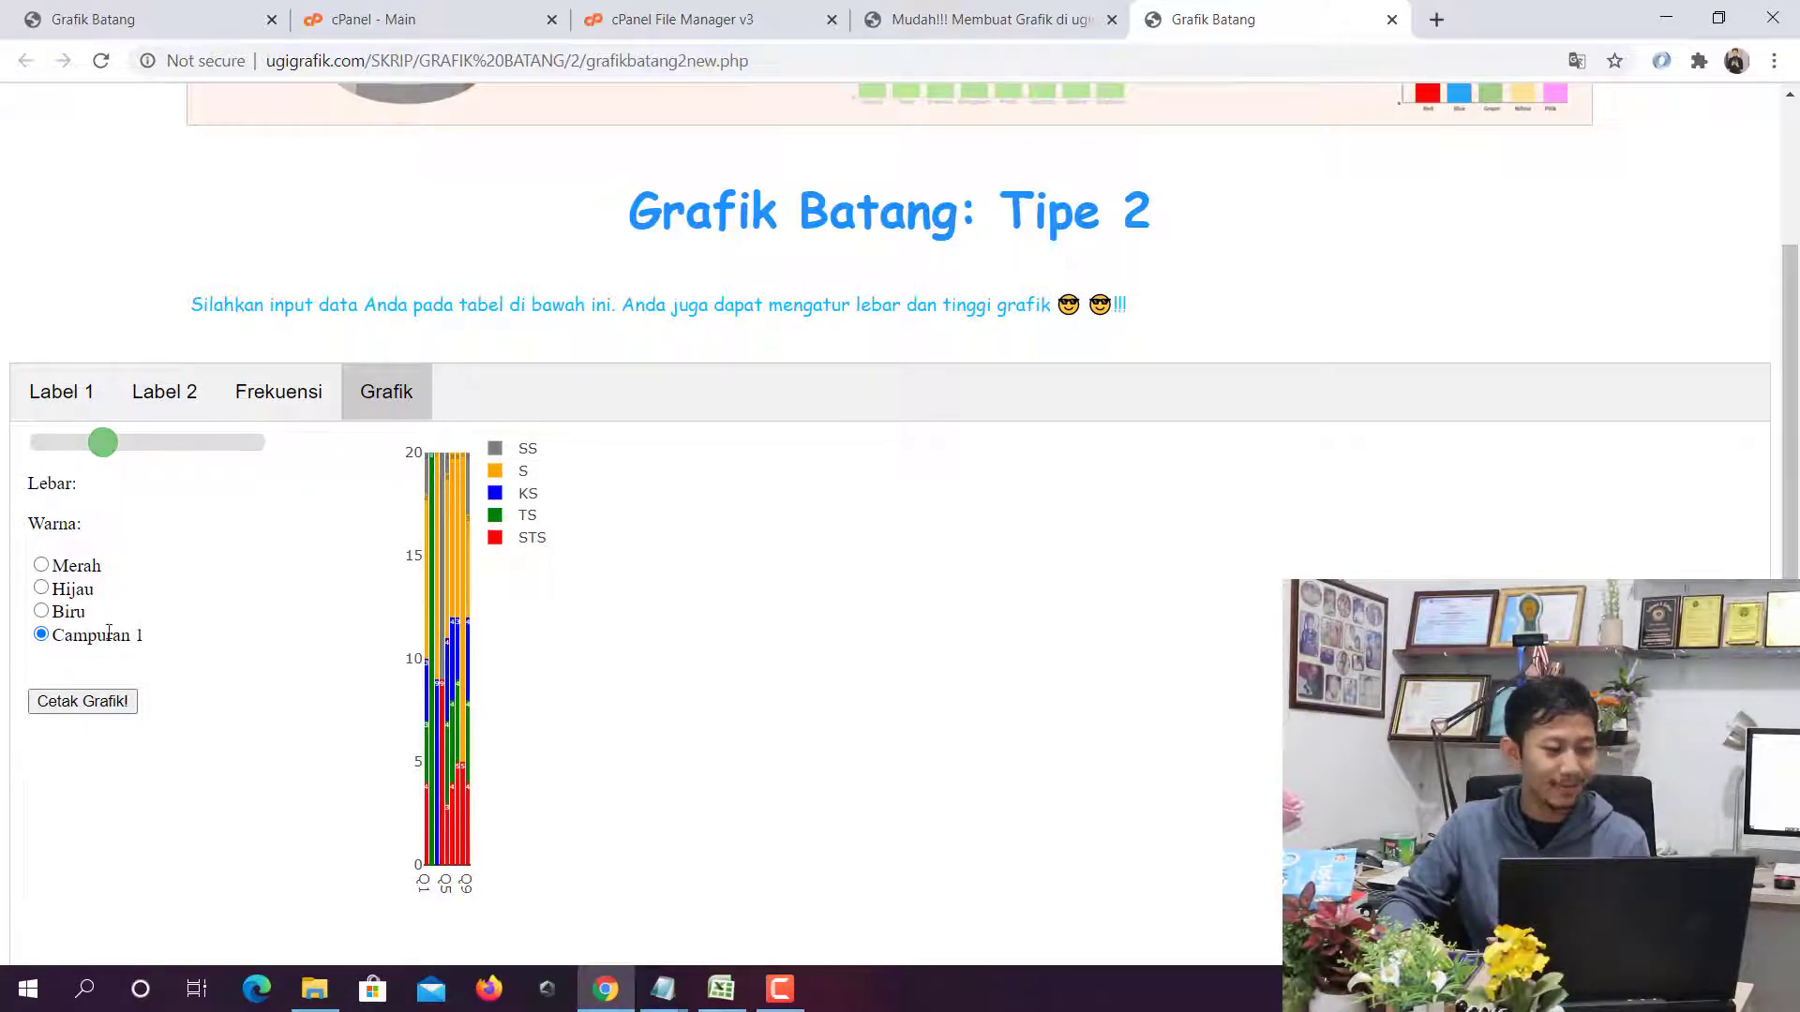
pyautogui.click(119, 706)
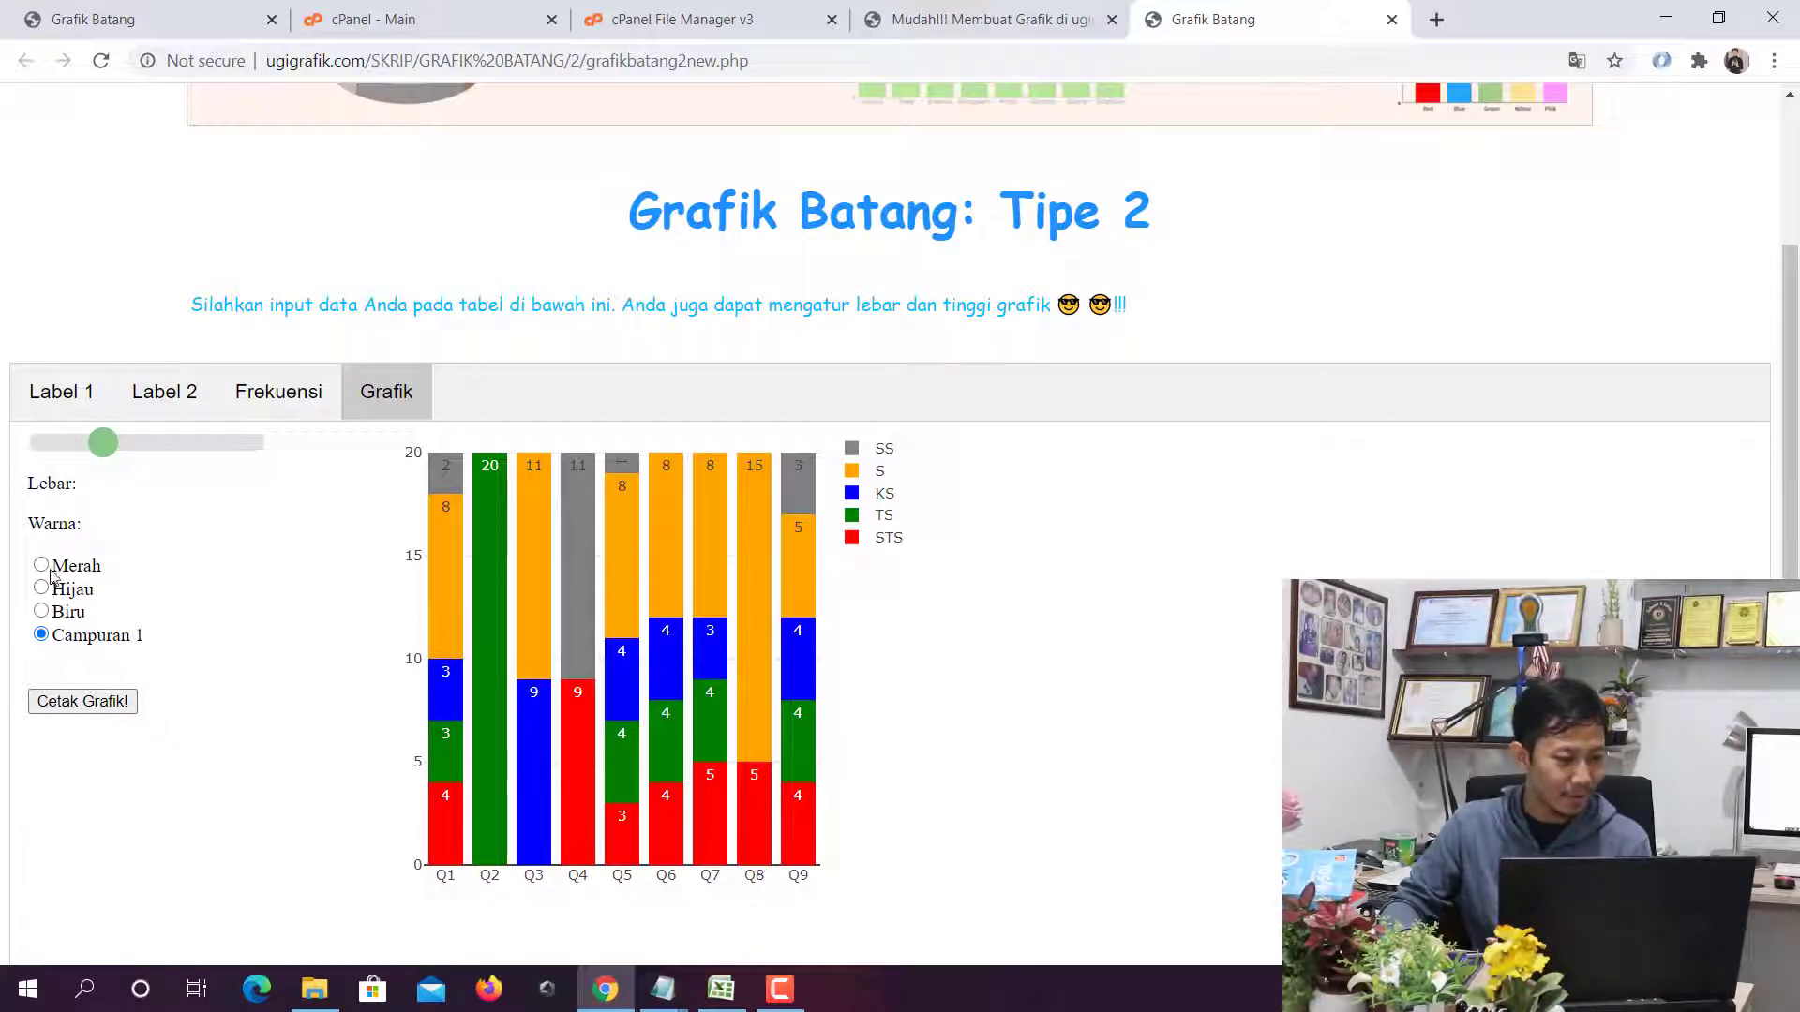
# Try the Merah and Hijau colour schemes on the chart and return it to Campuran 1
pyautogui.click(73, 710)
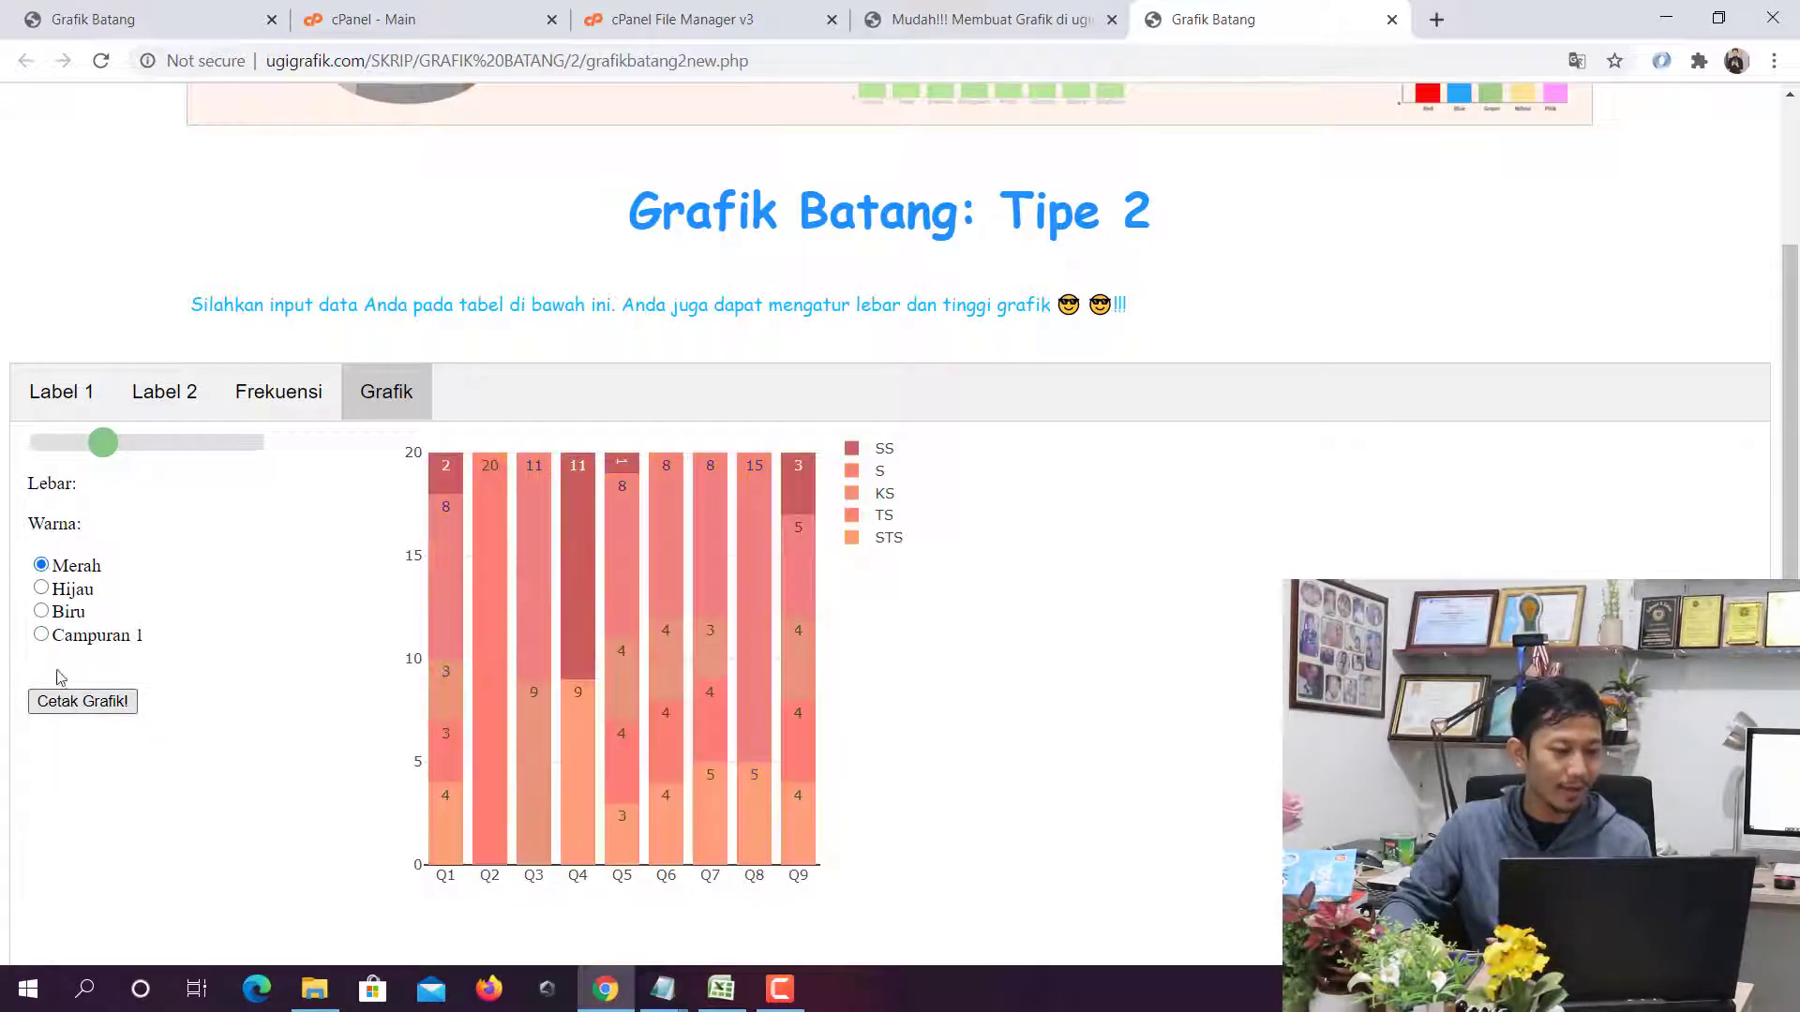
pyautogui.click(41, 589)
pyautogui.click(80, 703)
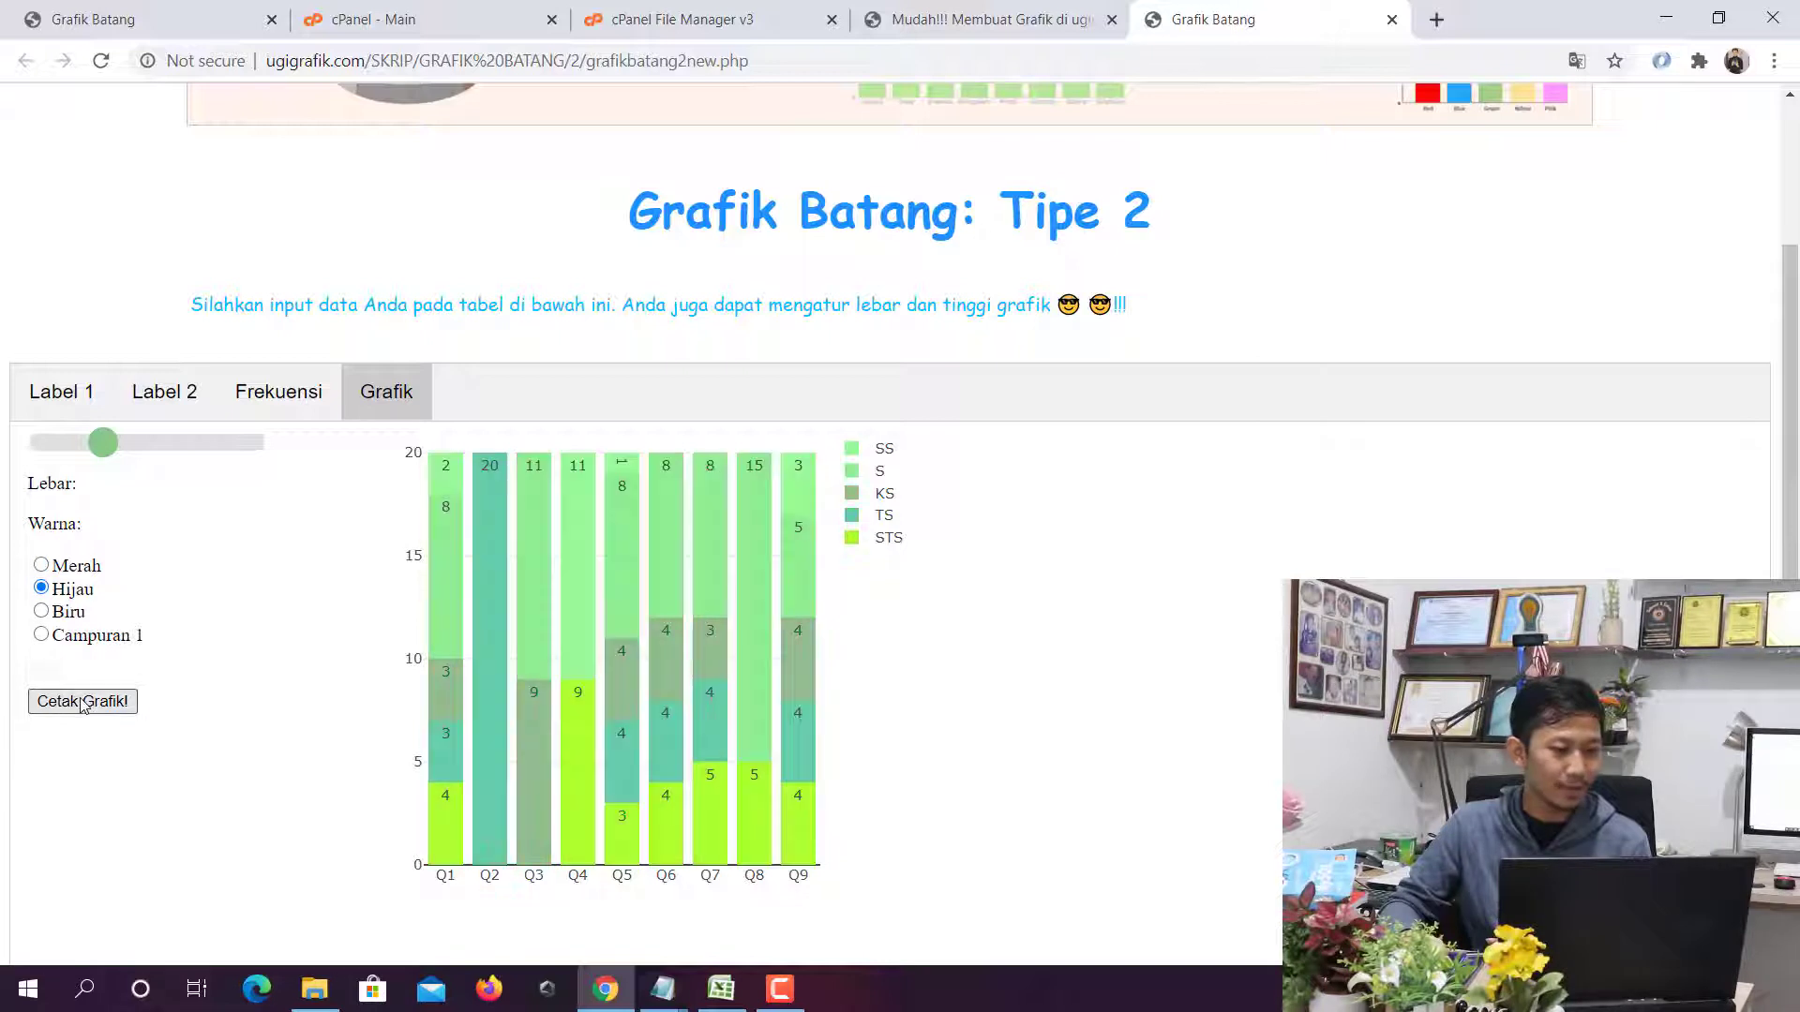
pyautogui.click(73, 705)
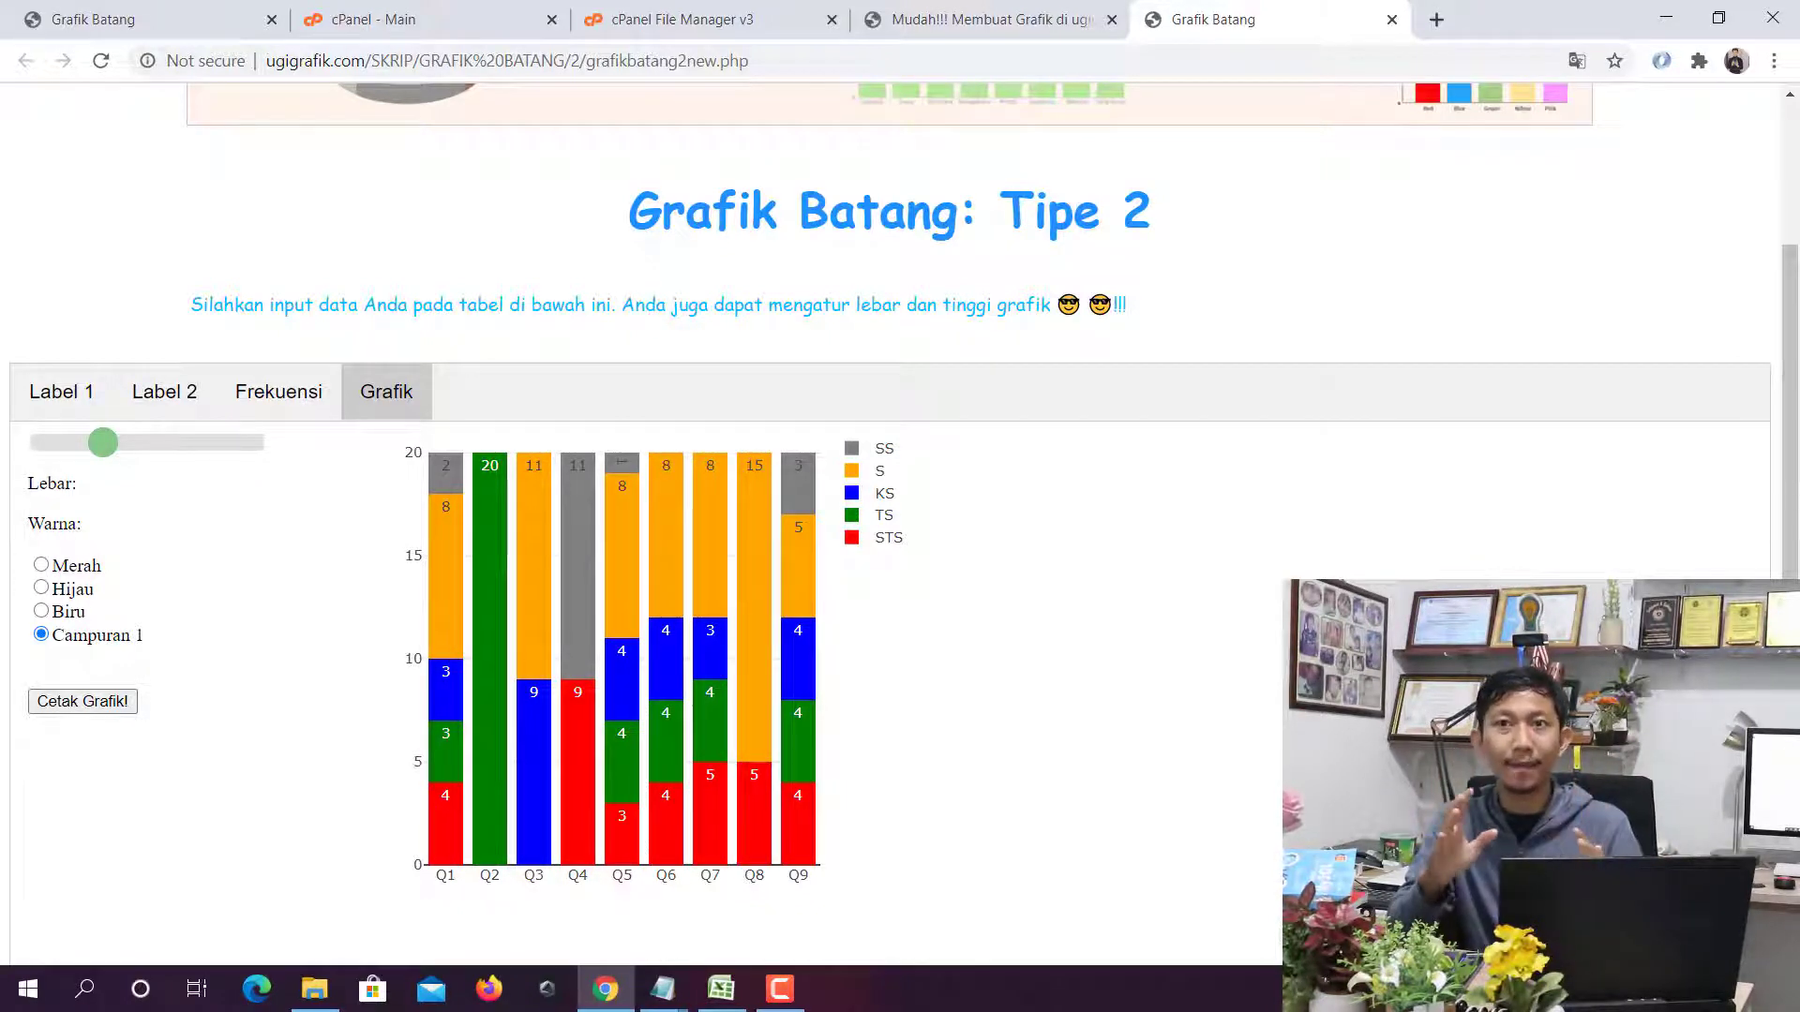
# Open Microsoft Office Word 2007 and set the blank document's margins to Normal
pyautogui.press('super')
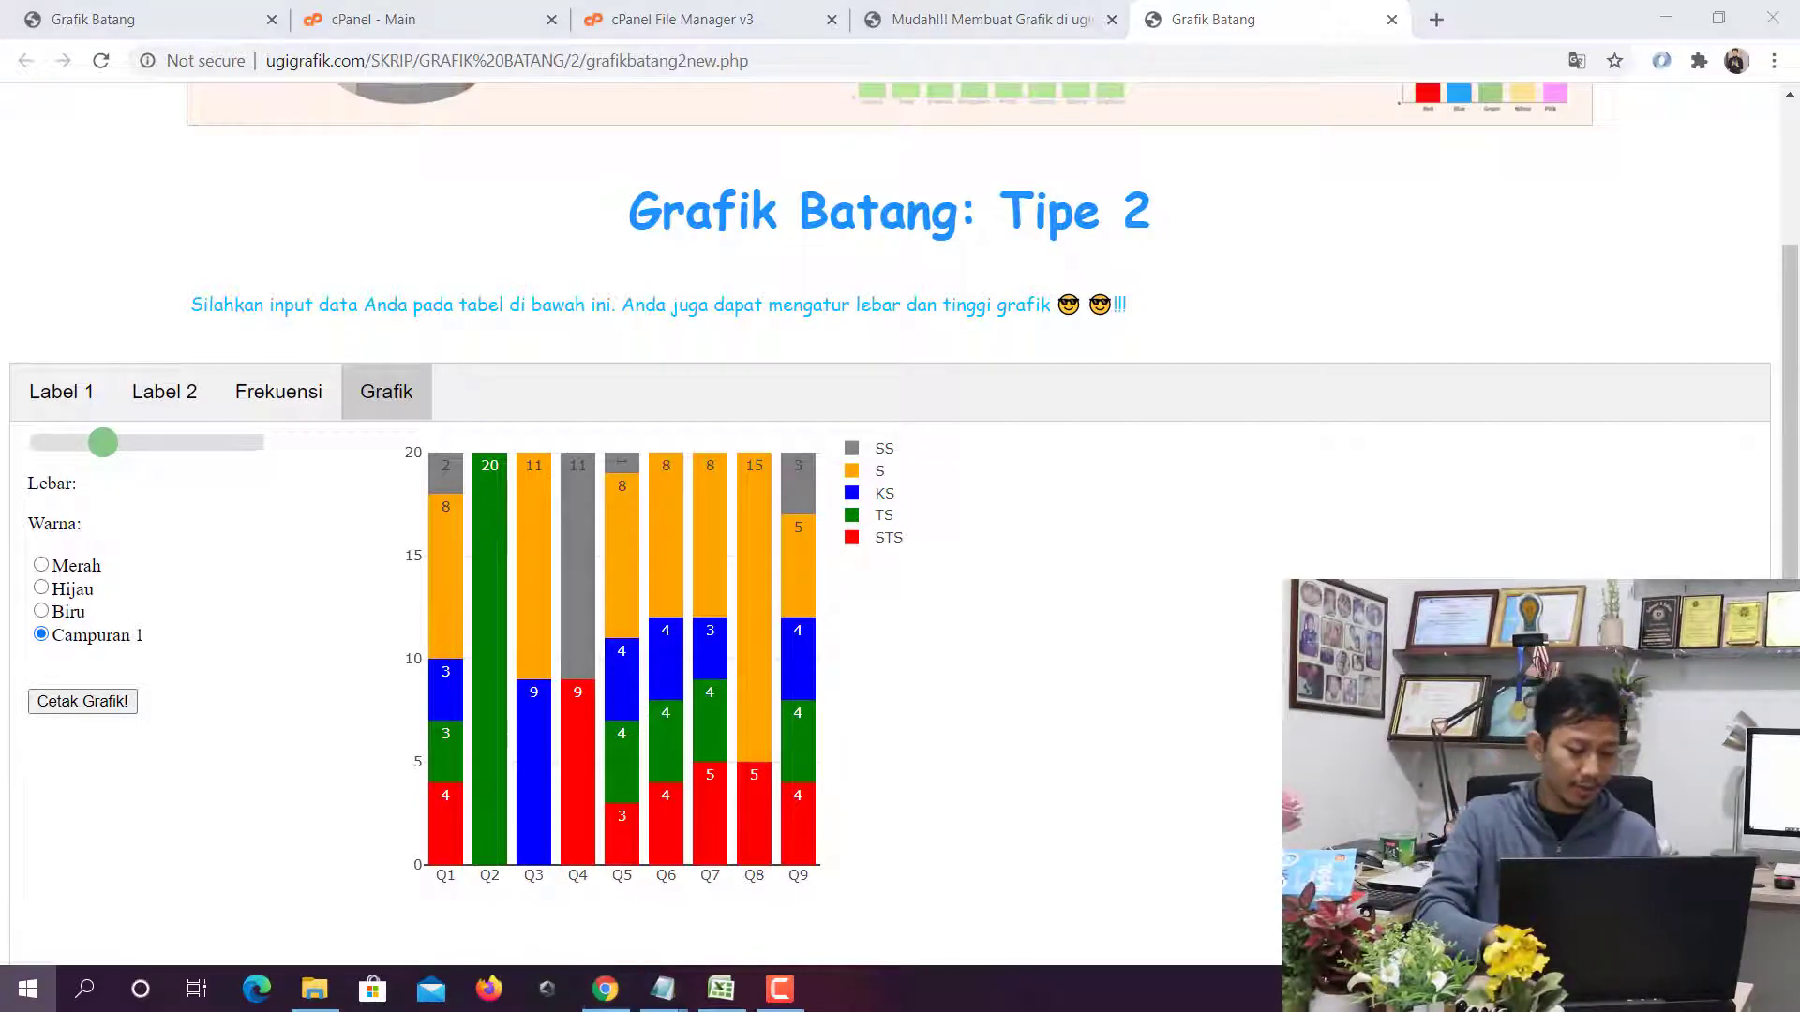
pyautogui.write('wor')
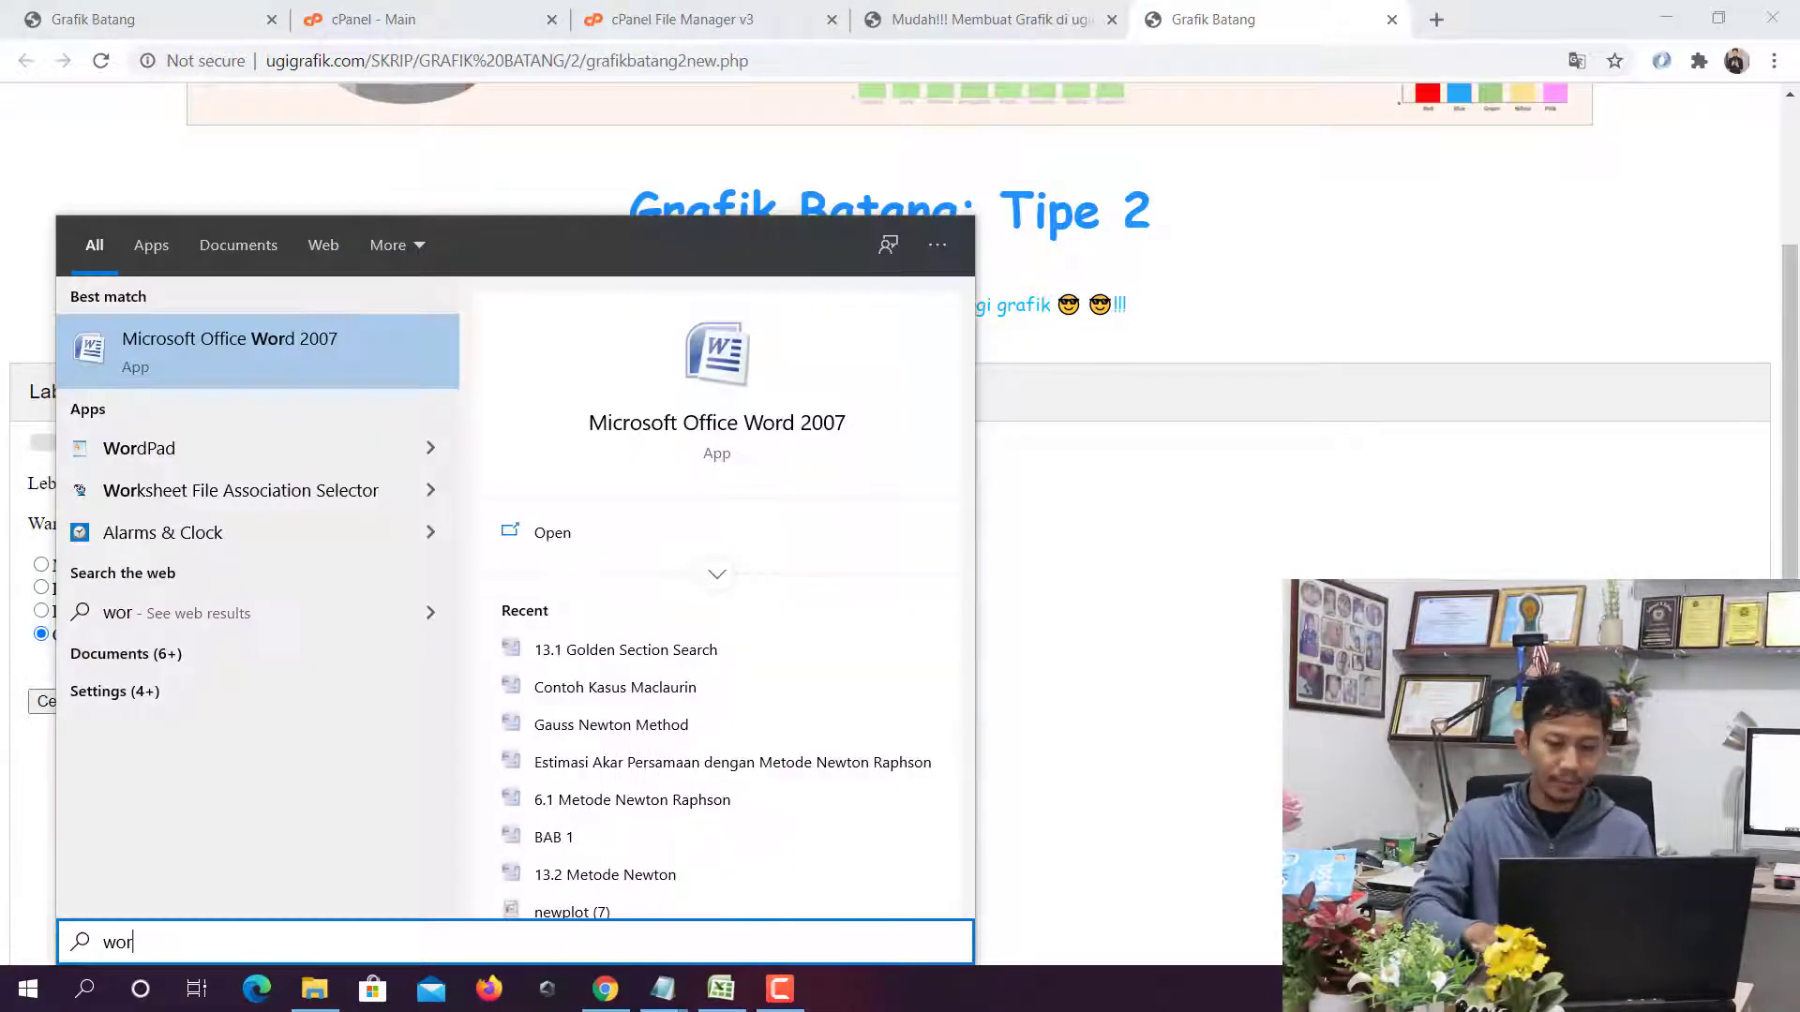
pyautogui.press('Return')
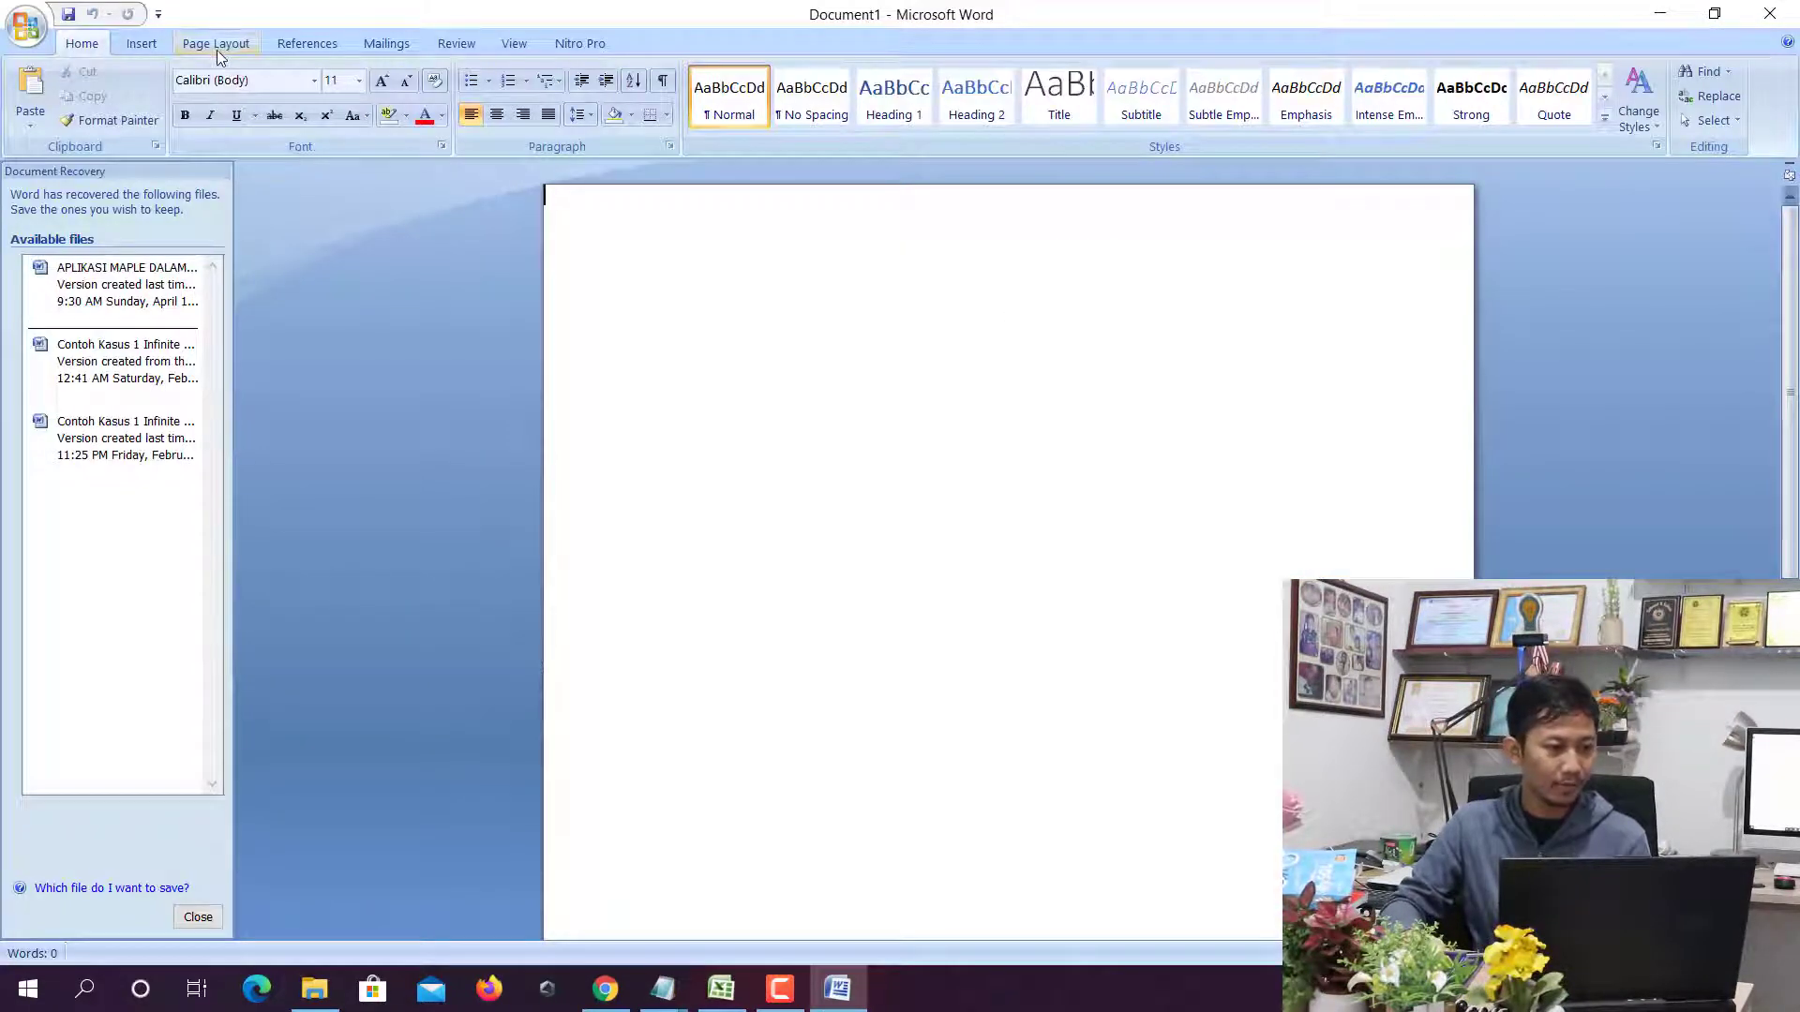
pyautogui.click(217, 47)
pyautogui.click(152, 111)
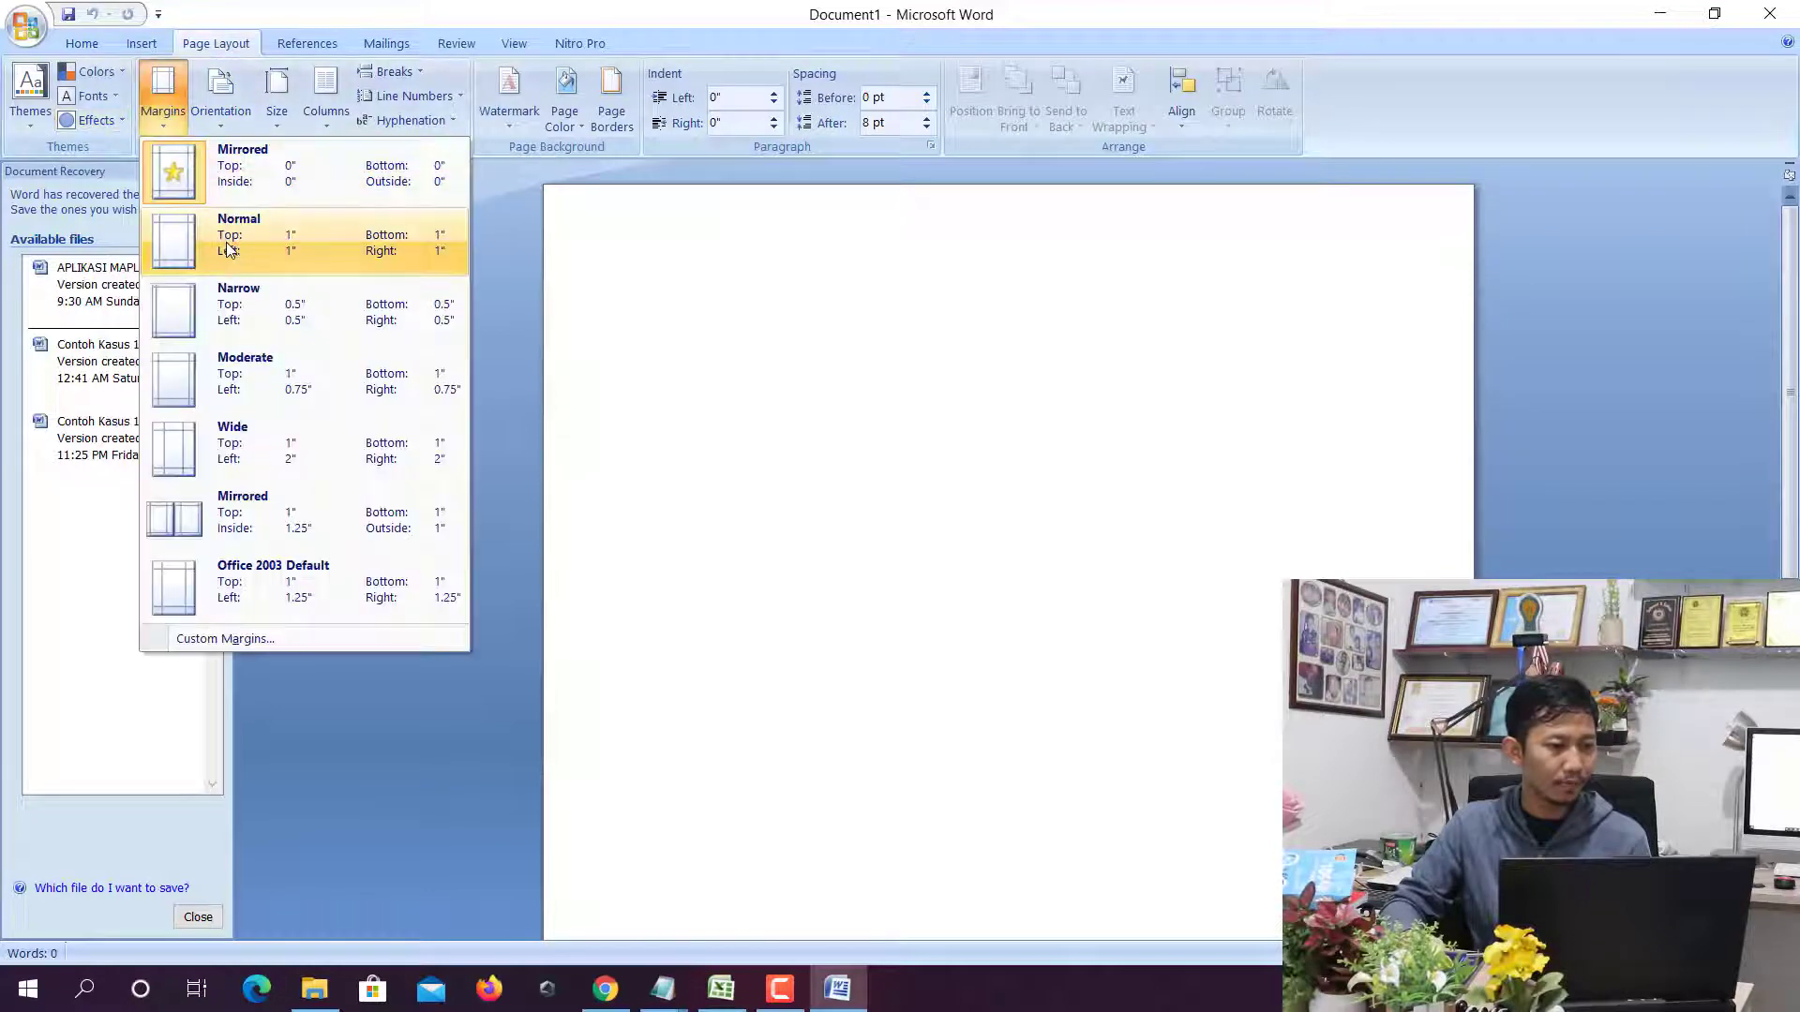
pyautogui.click(215, 246)
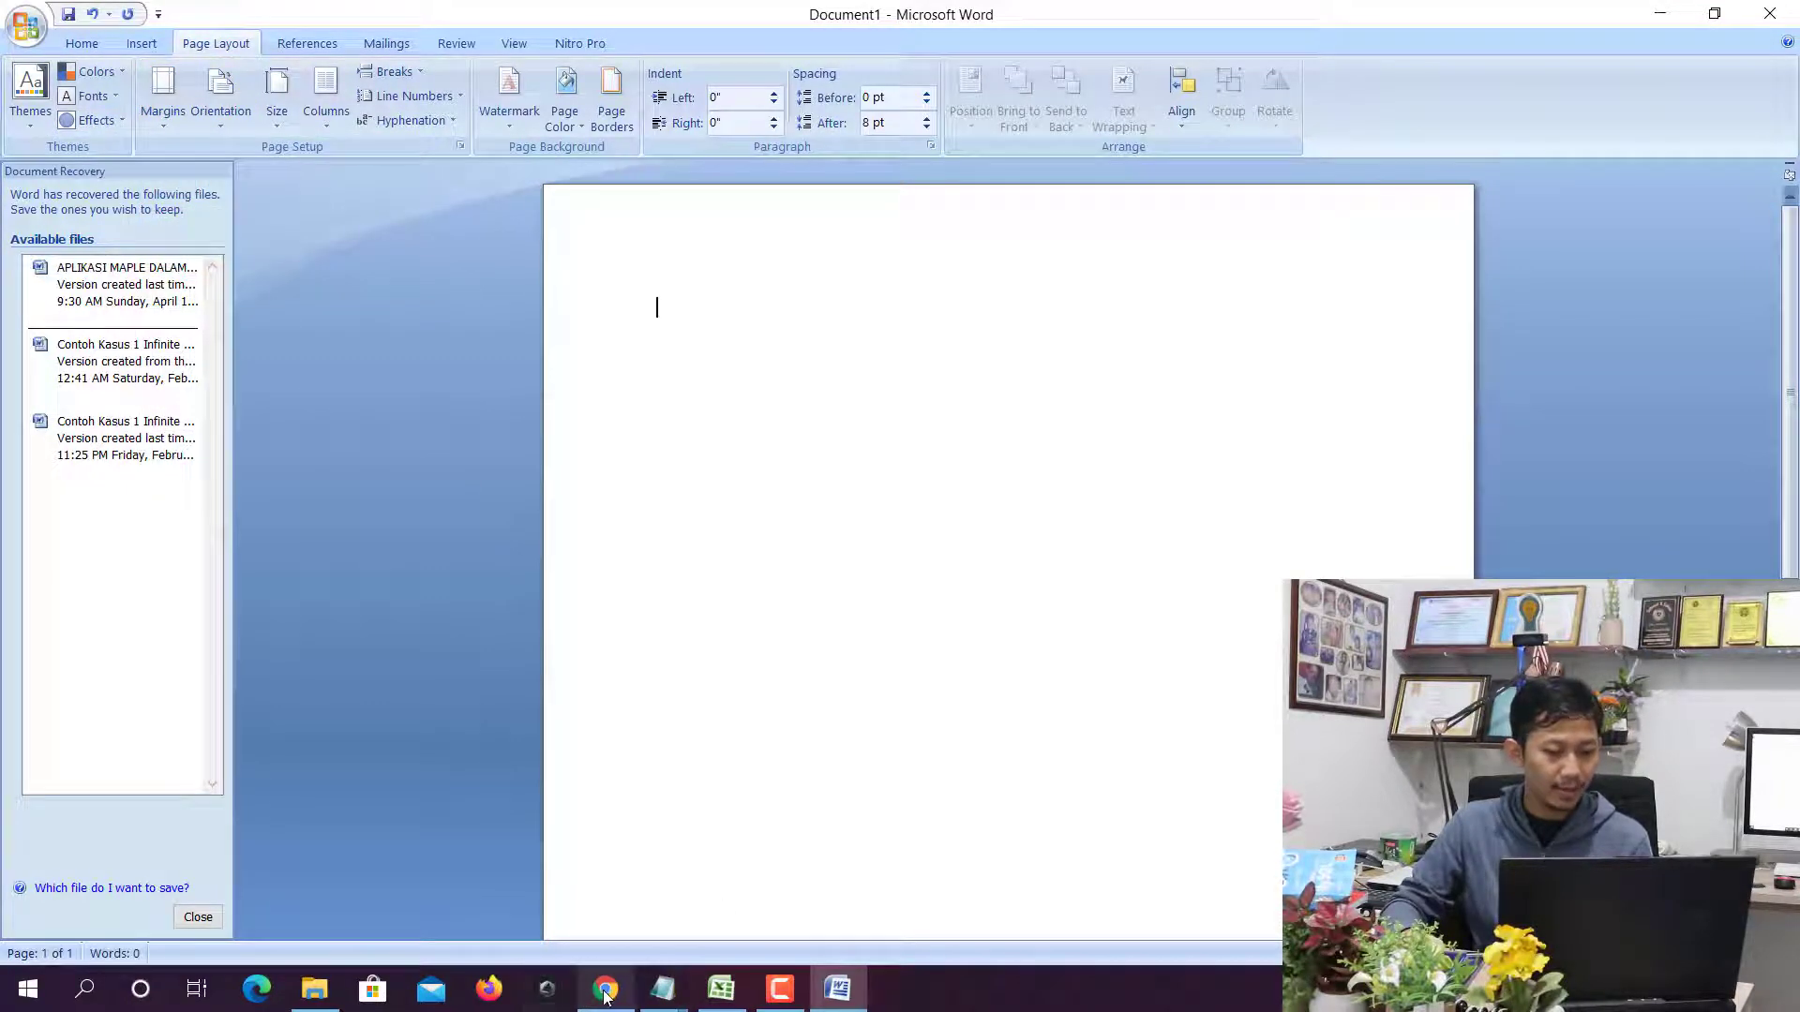
# Switch to Chrome, download the stacked bar chart as a PNG and check the saved image
pyautogui.click(605, 990)
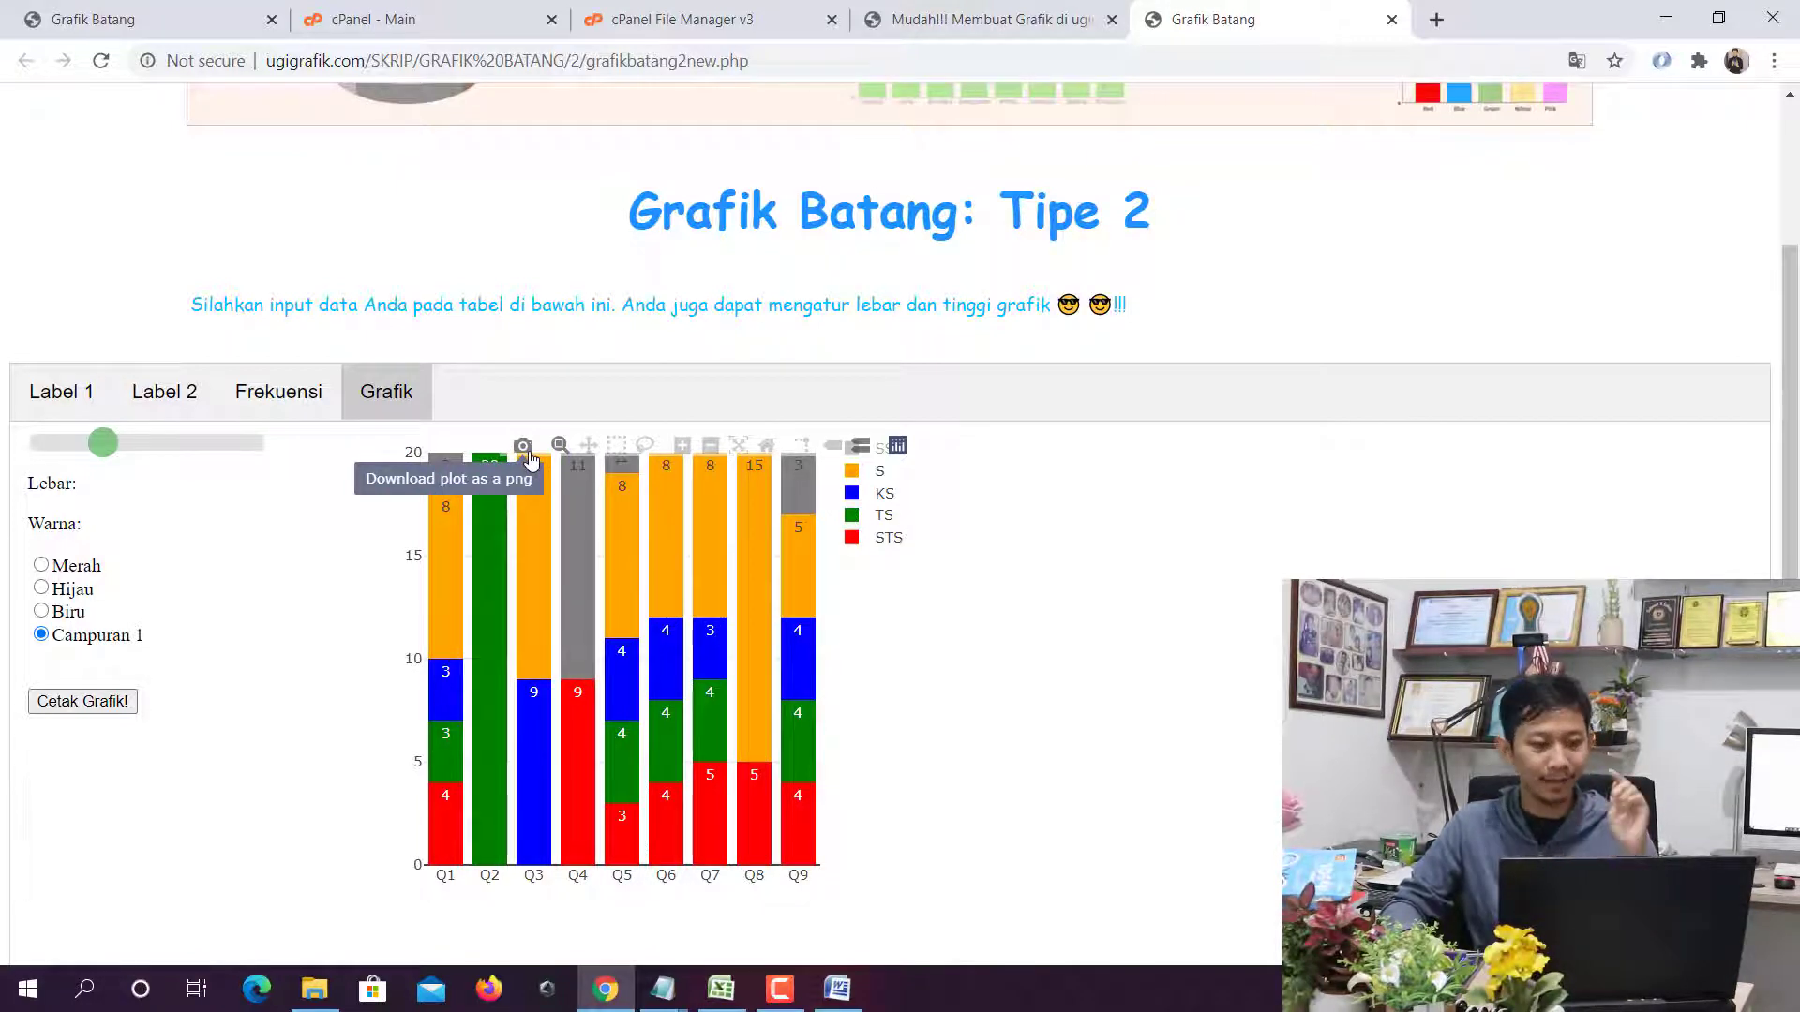
pyautogui.click(528, 455)
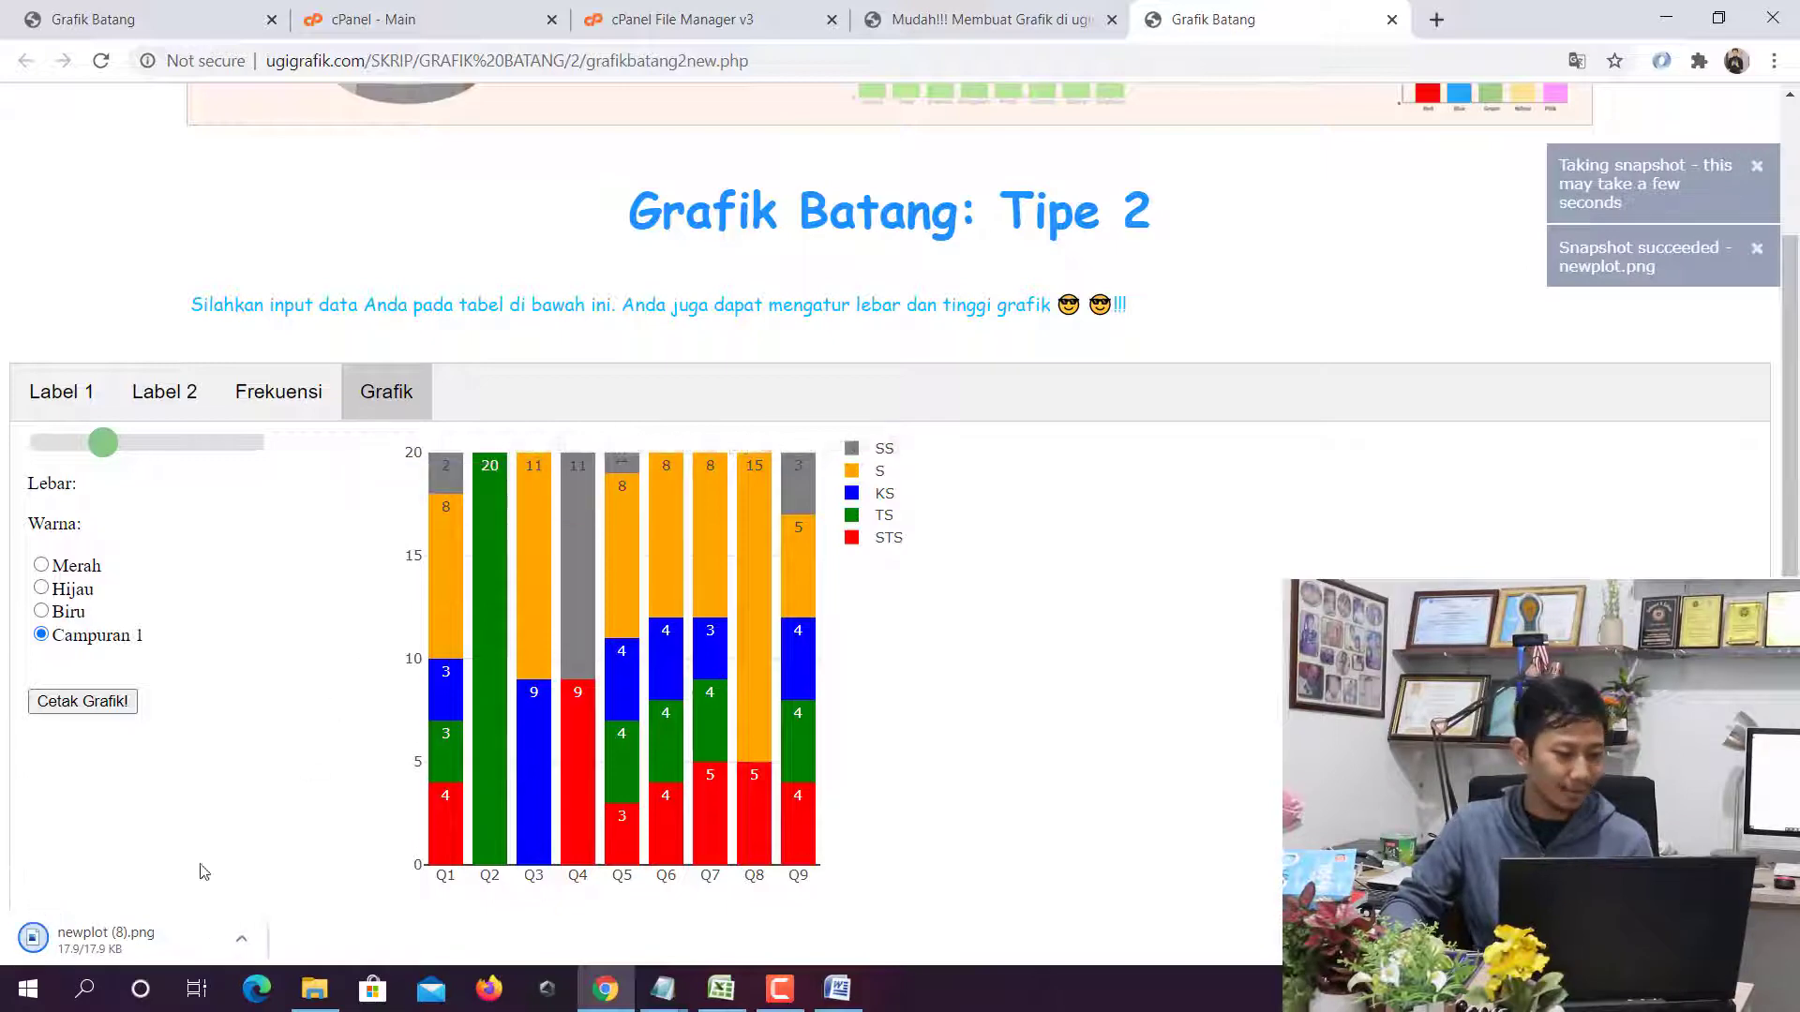
pyautogui.click(105, 939)
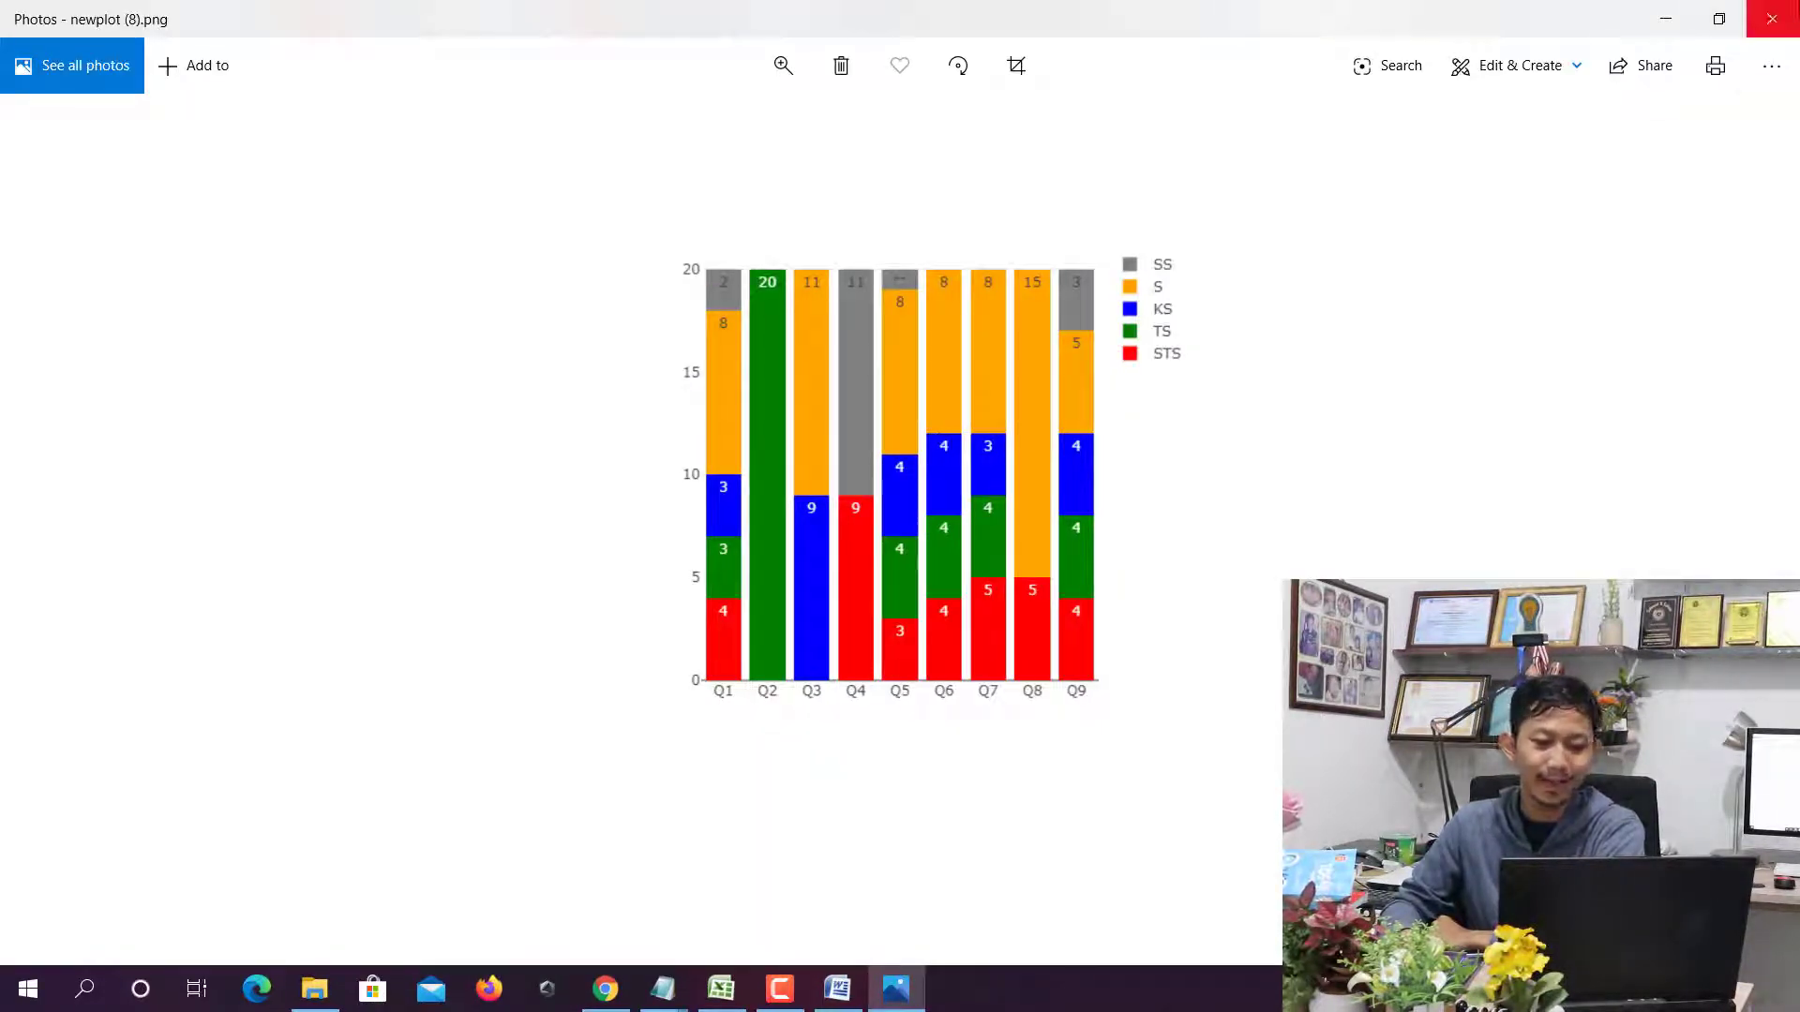
pyautogui.click(1772, 18)
# Switch to Word and insert the picture newplot (8) from the Downloads folder into the document
pyautogui.click(837, 989)
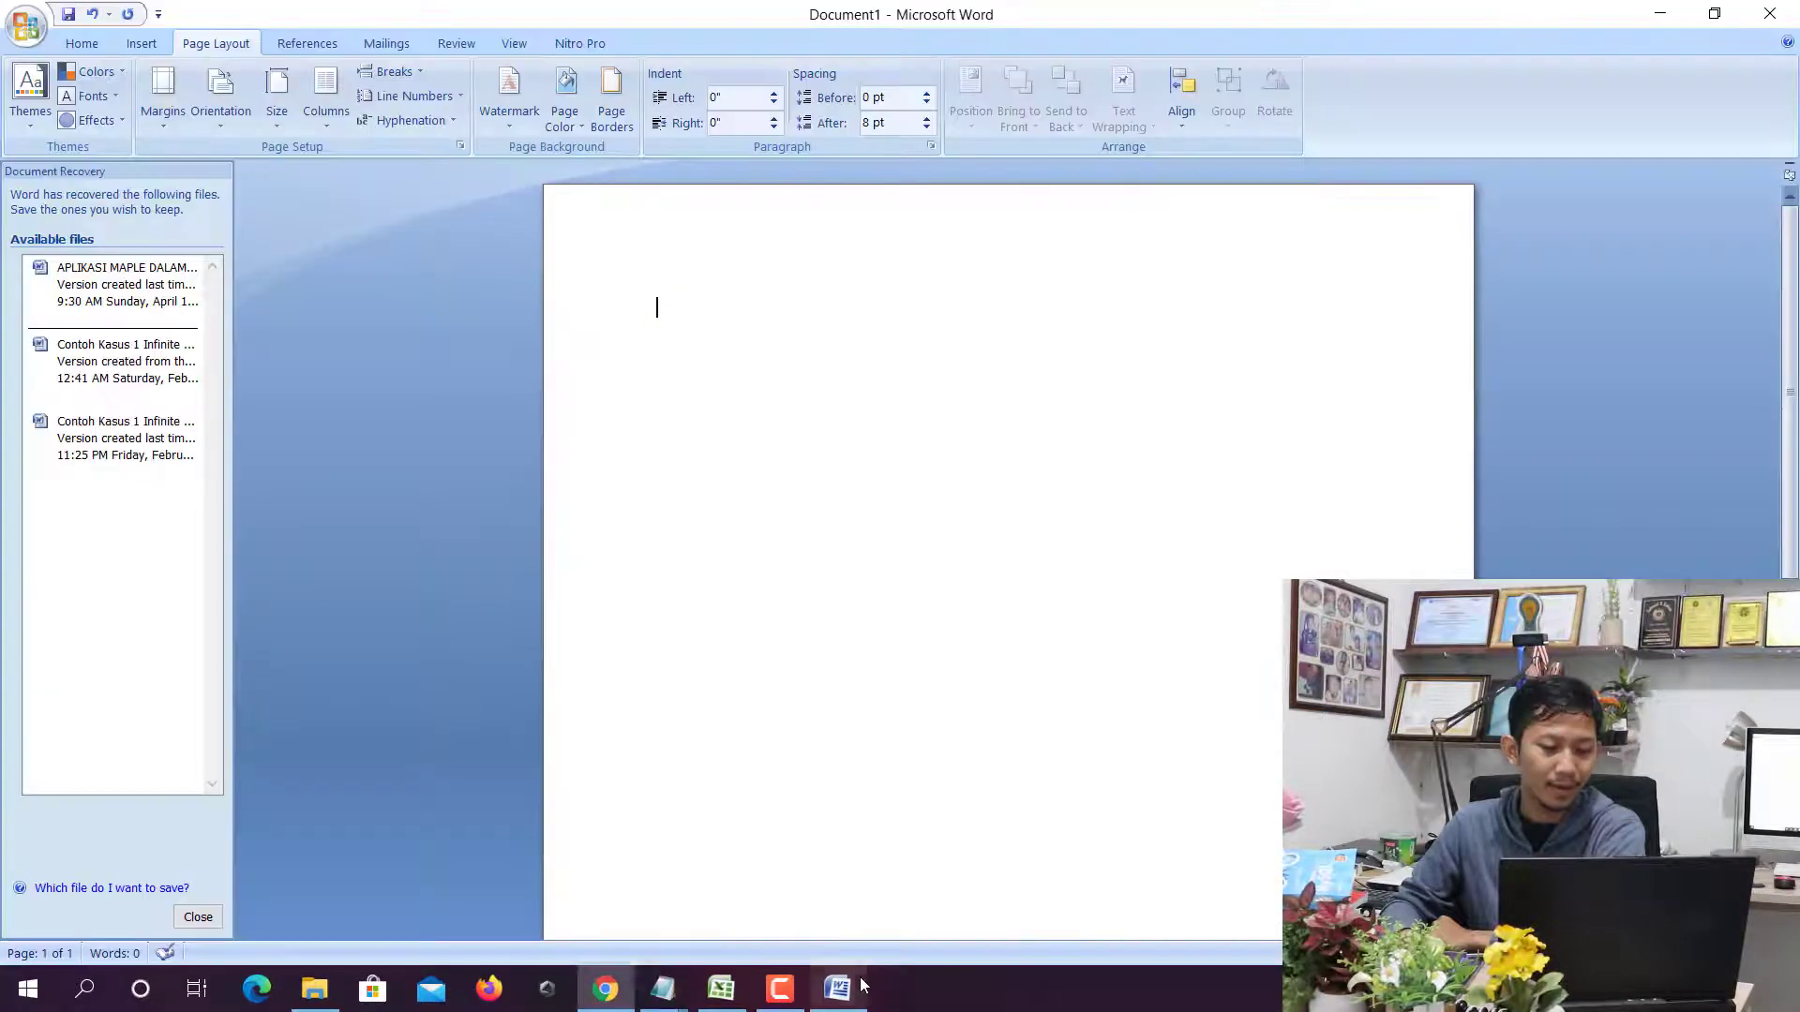
pyautogui.click(141, 43)
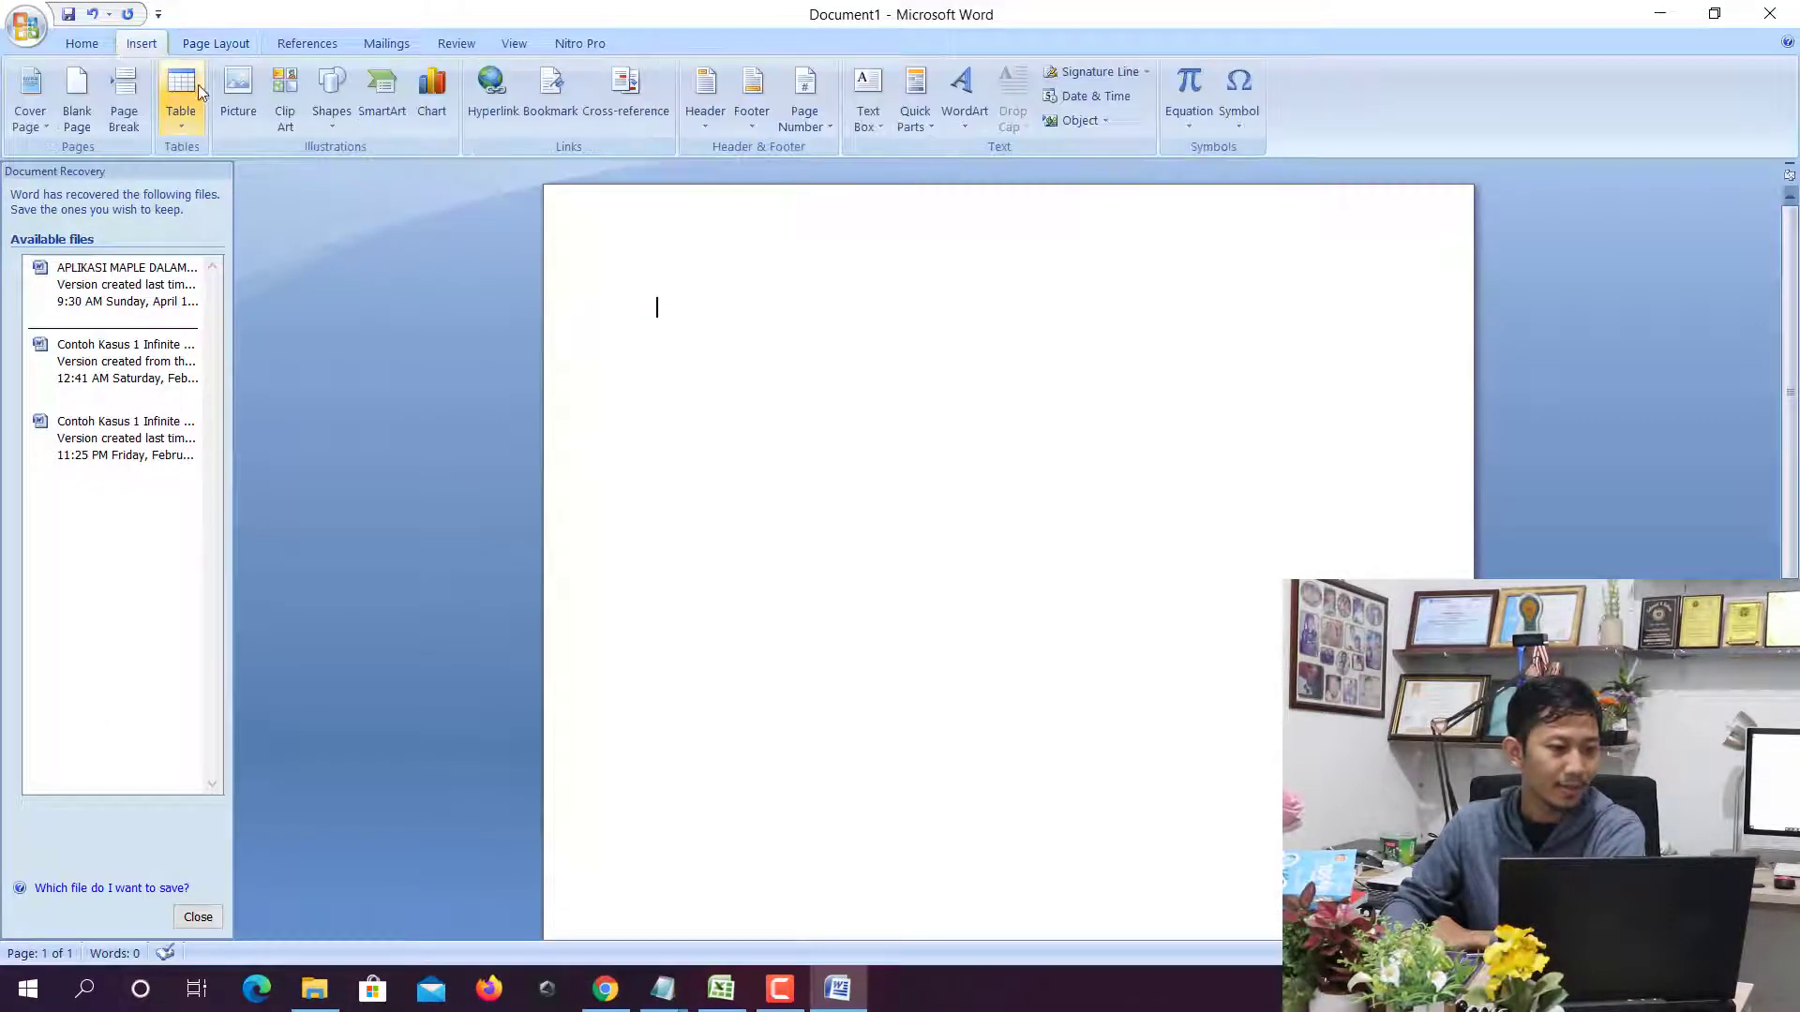
pyautogui.click(253, 94)
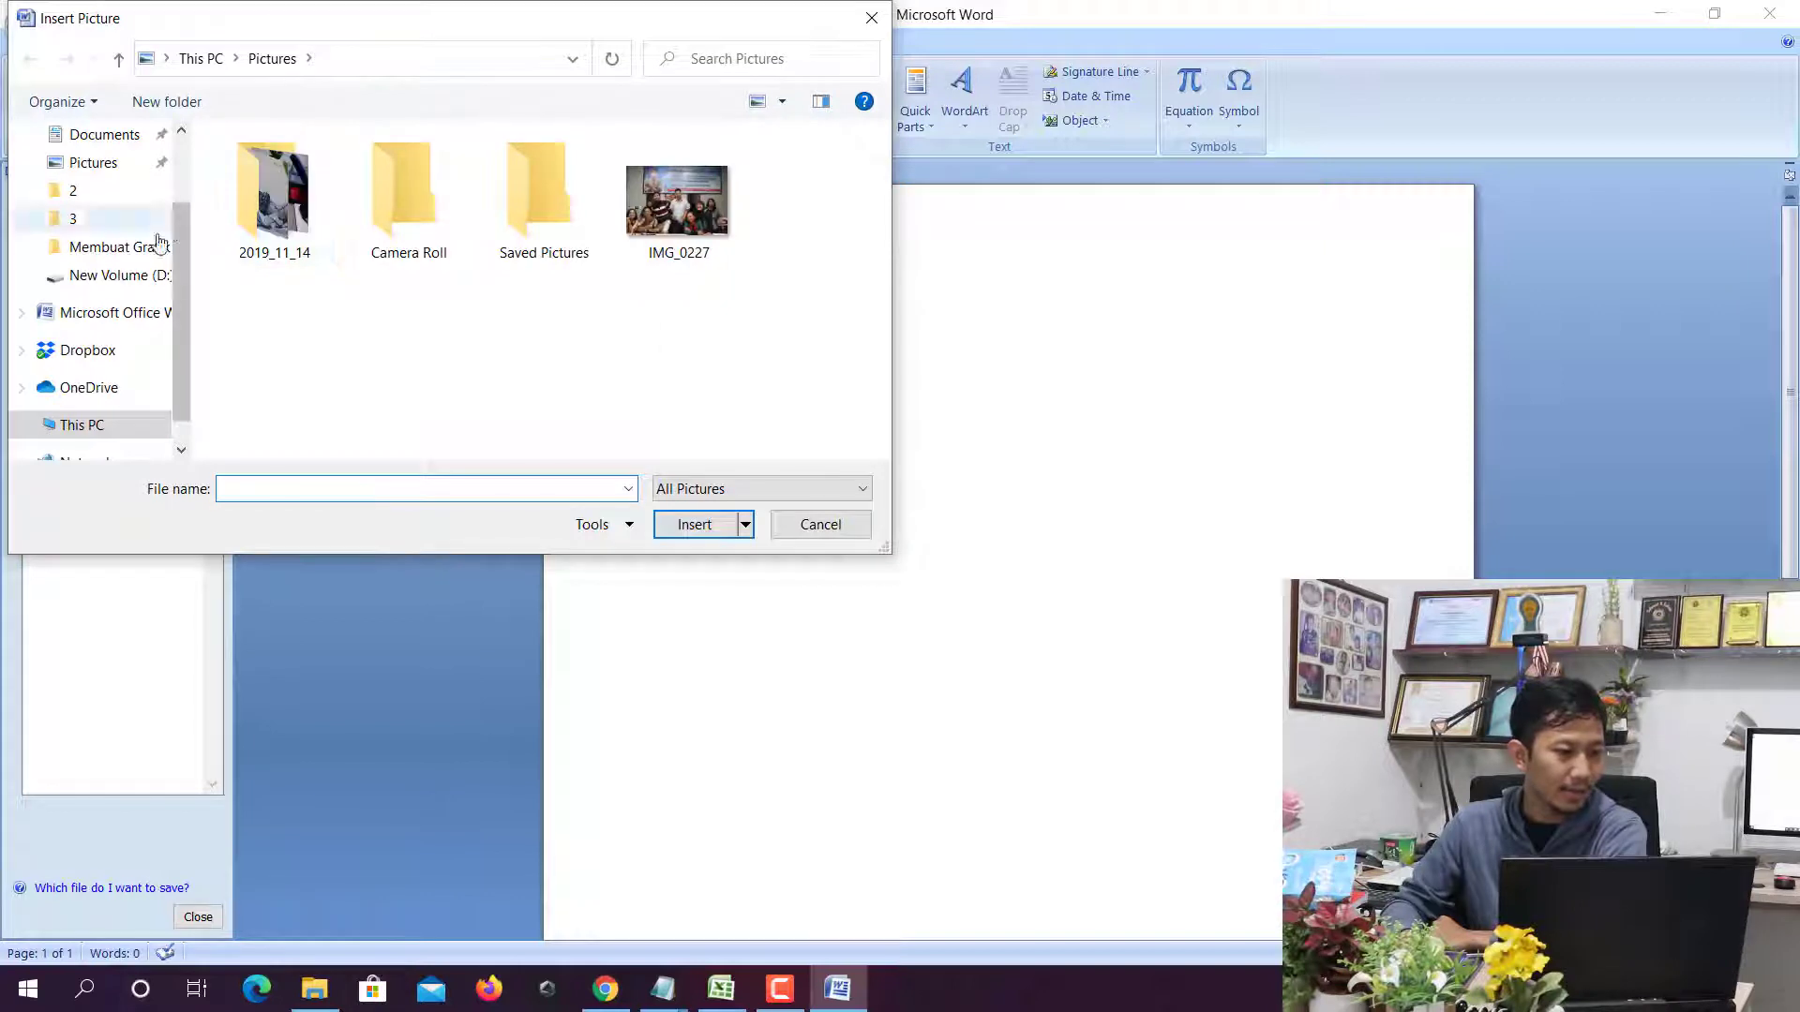
pyautogui.scroll(1, 155, 150)
pyautogui.click(105, 163)
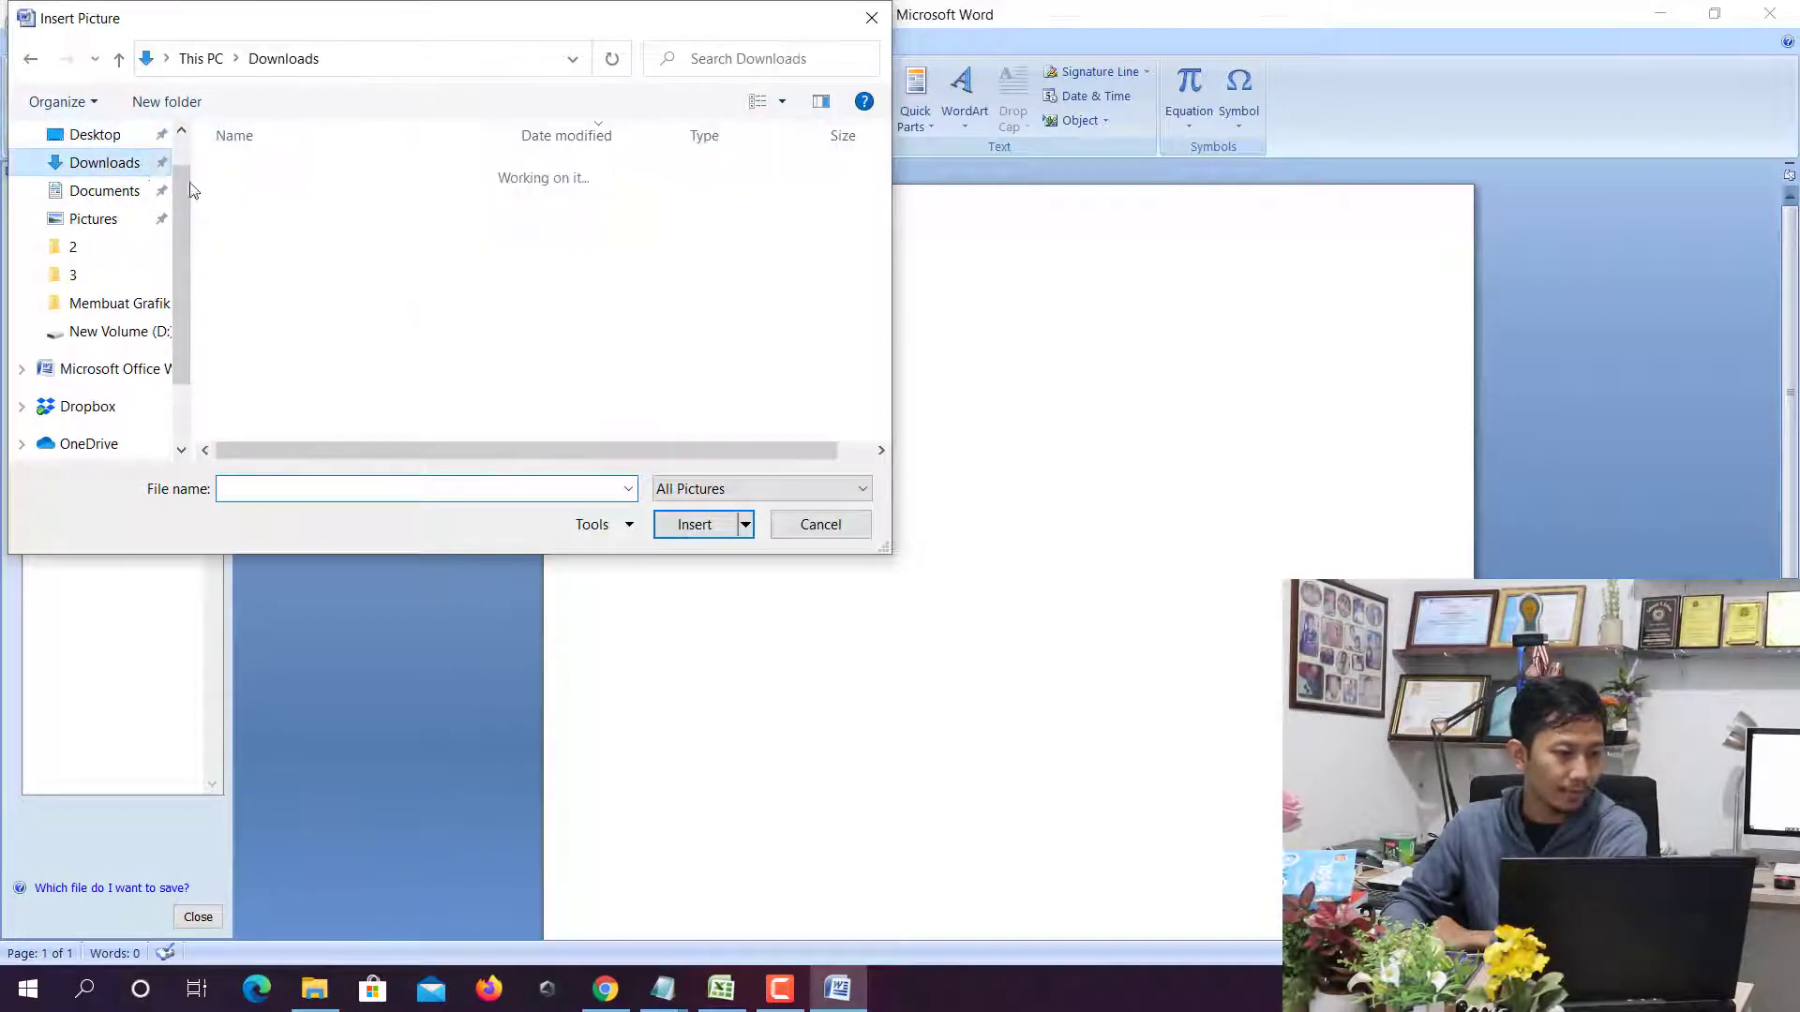
pyautogui.scroll(-3, 482, 273)
pyautogui.scroll(3, 403, 251)
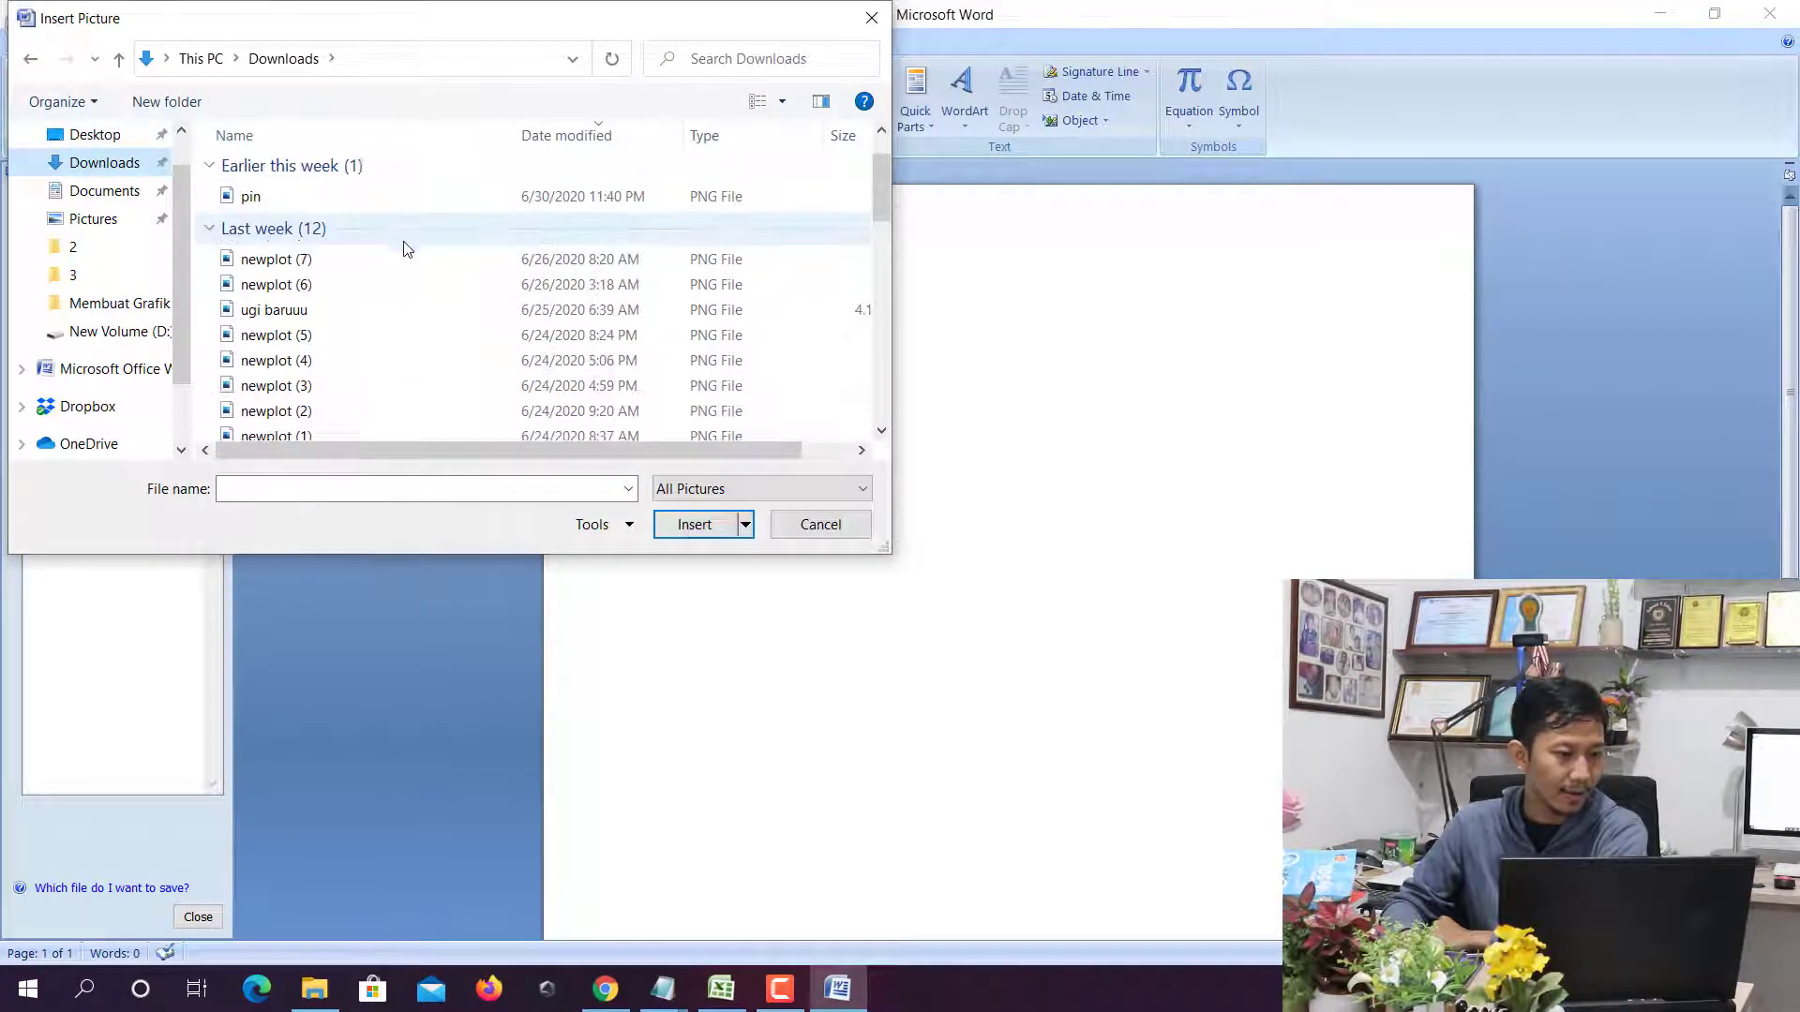
pyautogui.scroll(-1, 368, 291)
pyautogui.scroll(-4, 367, 290)
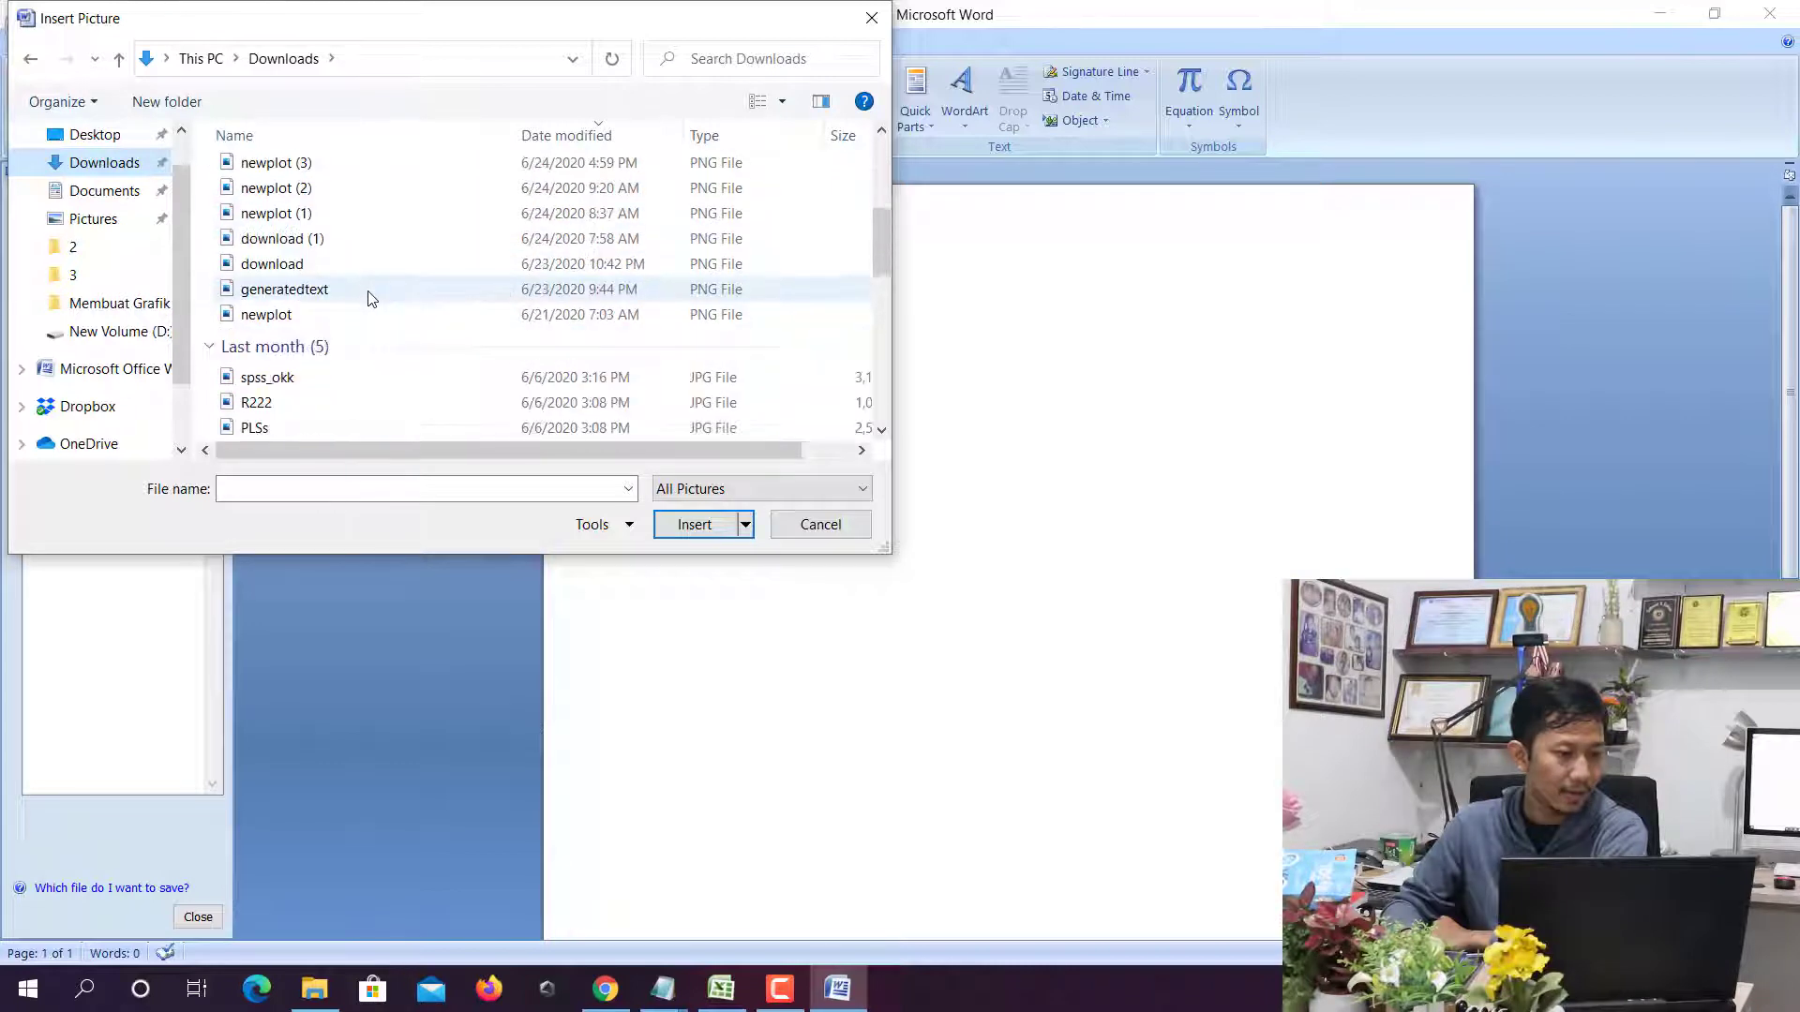
pyautogui.scroll(6, 370, 295)
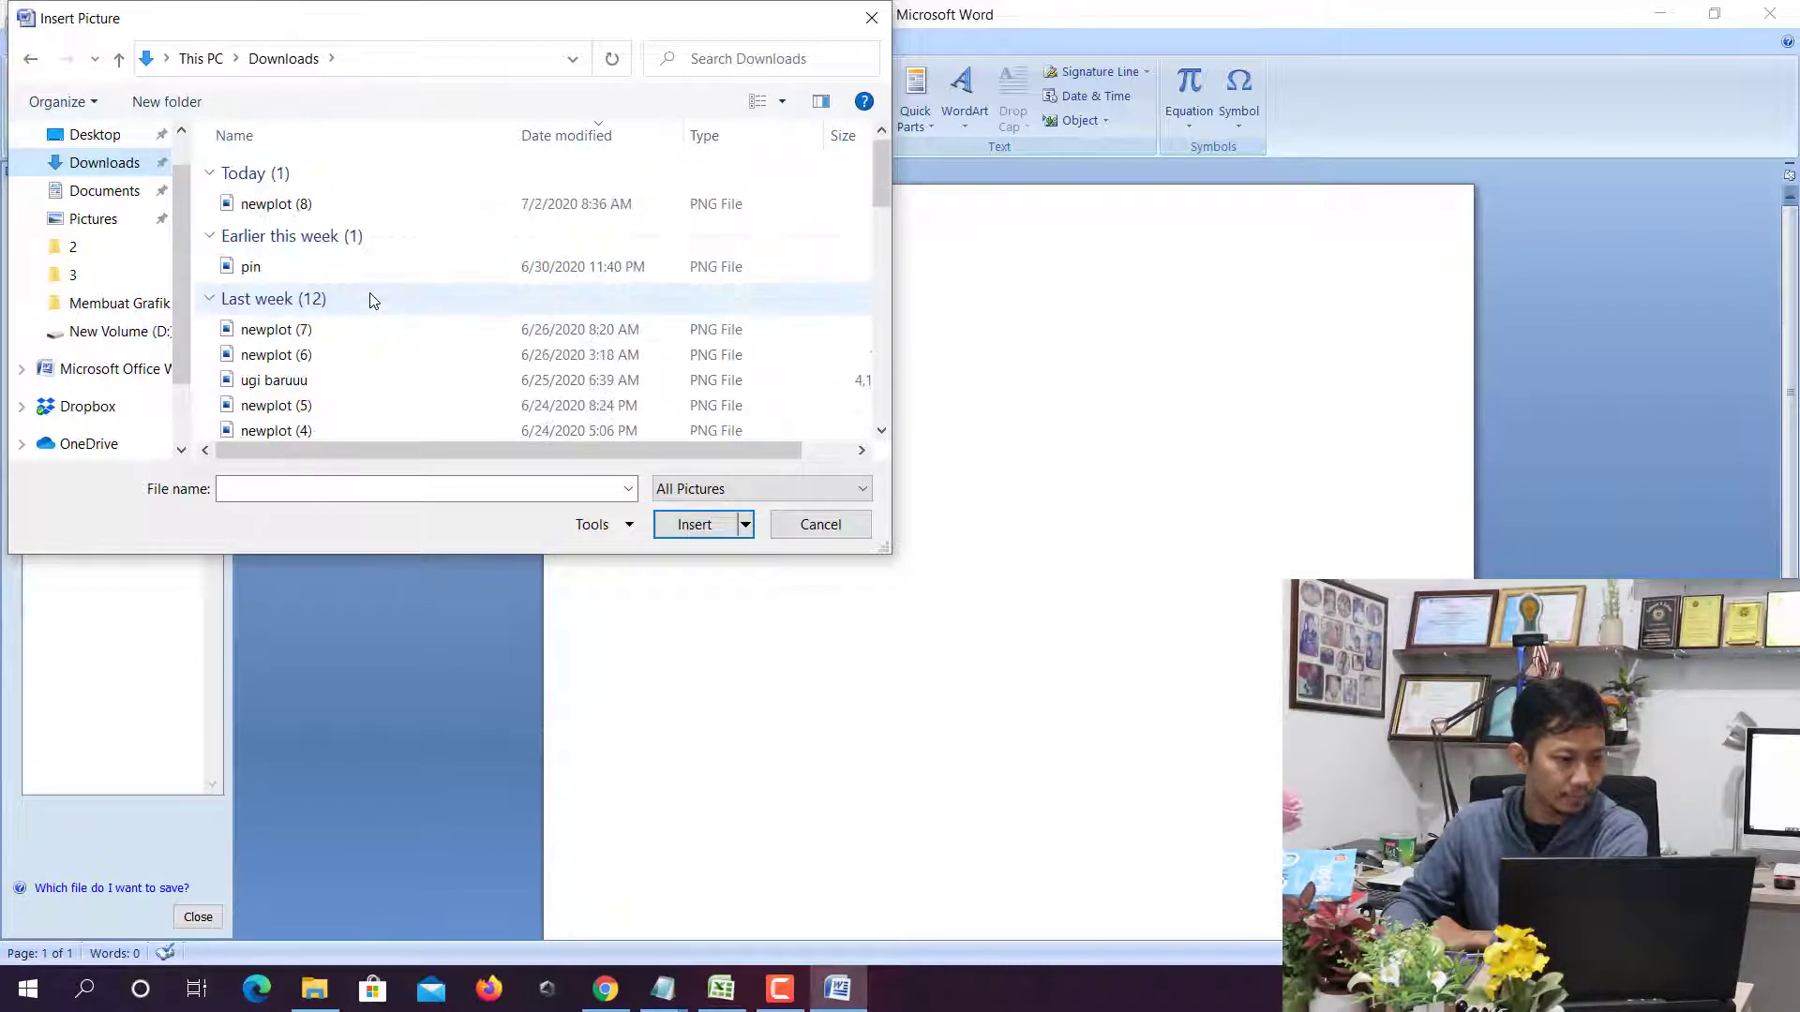
pyautogui.click(306, 204)
pyautogui.click(694, 525)
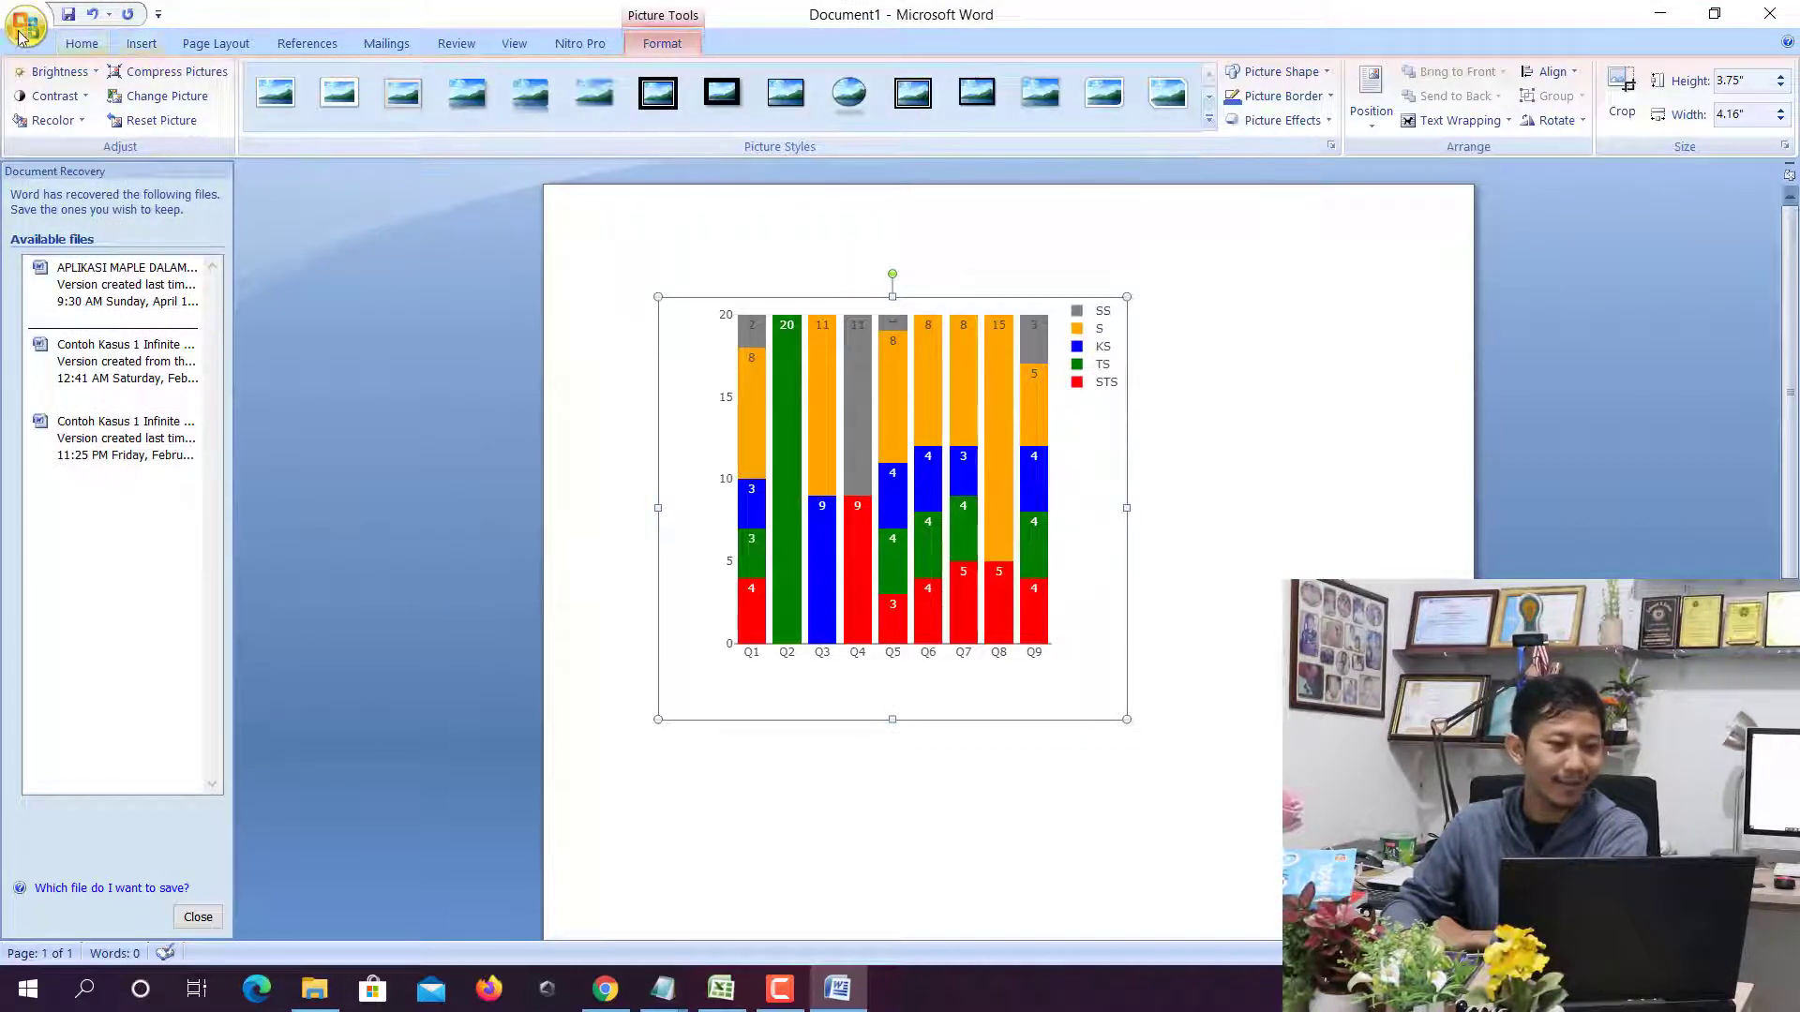
# Centre the chart picture on the page and crop its empty lower-right edge to about 3.5" high and 4.1" wide
pyautogui.click(81, 44)
pyautogui.click(497, 116)
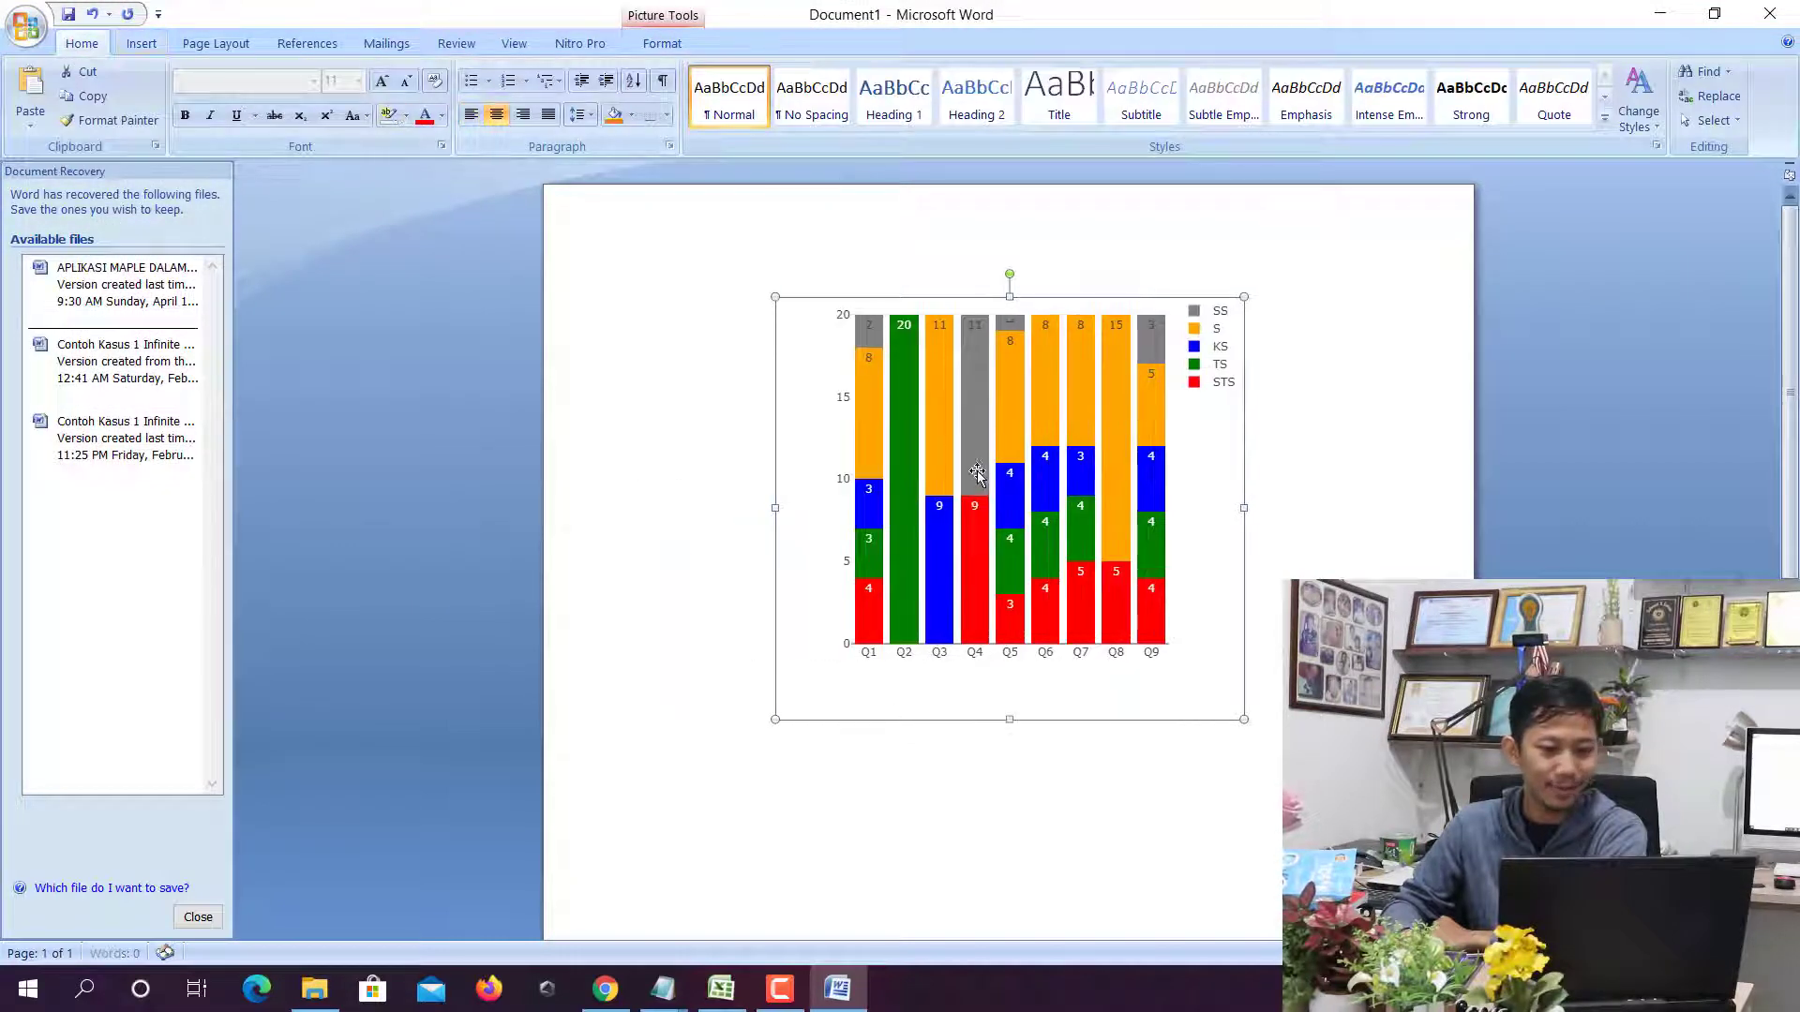
pyautogui.doubleClick(1057, 533)
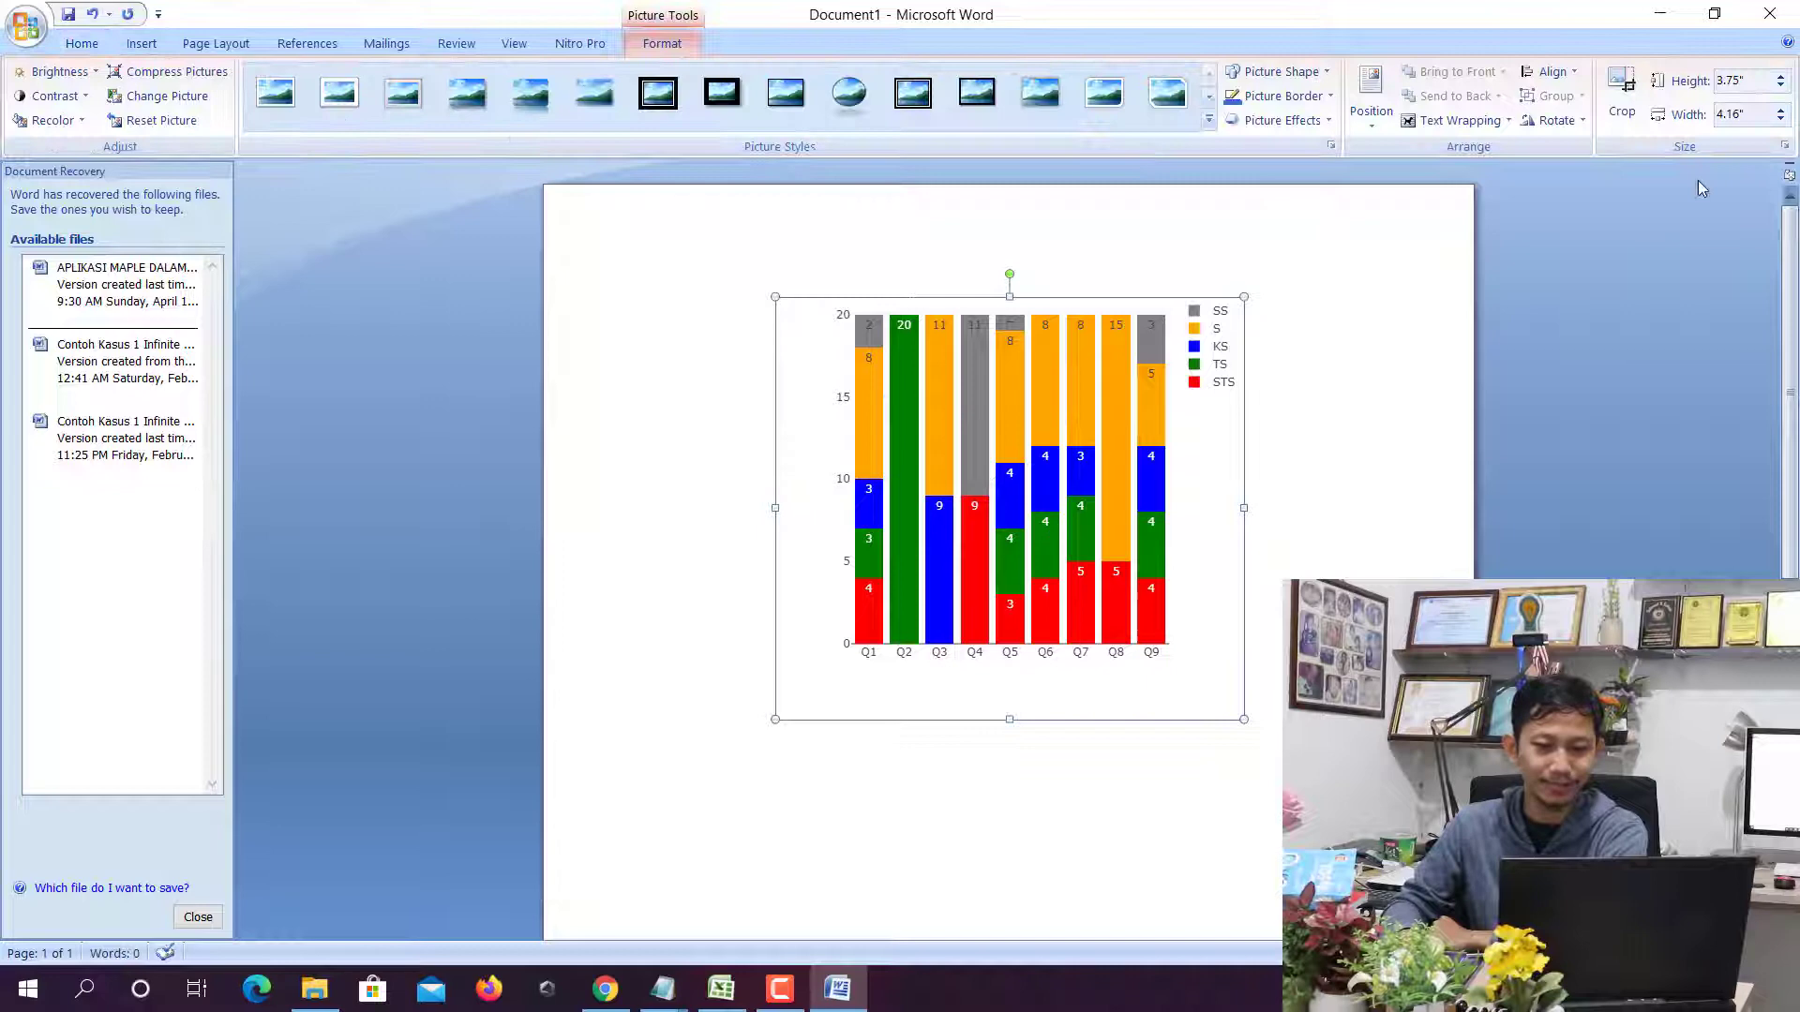
pyautogui.click(1622, 94)
pyautogui.moveTo(1236, 705); pyautogui.dragTo(1228, 699)
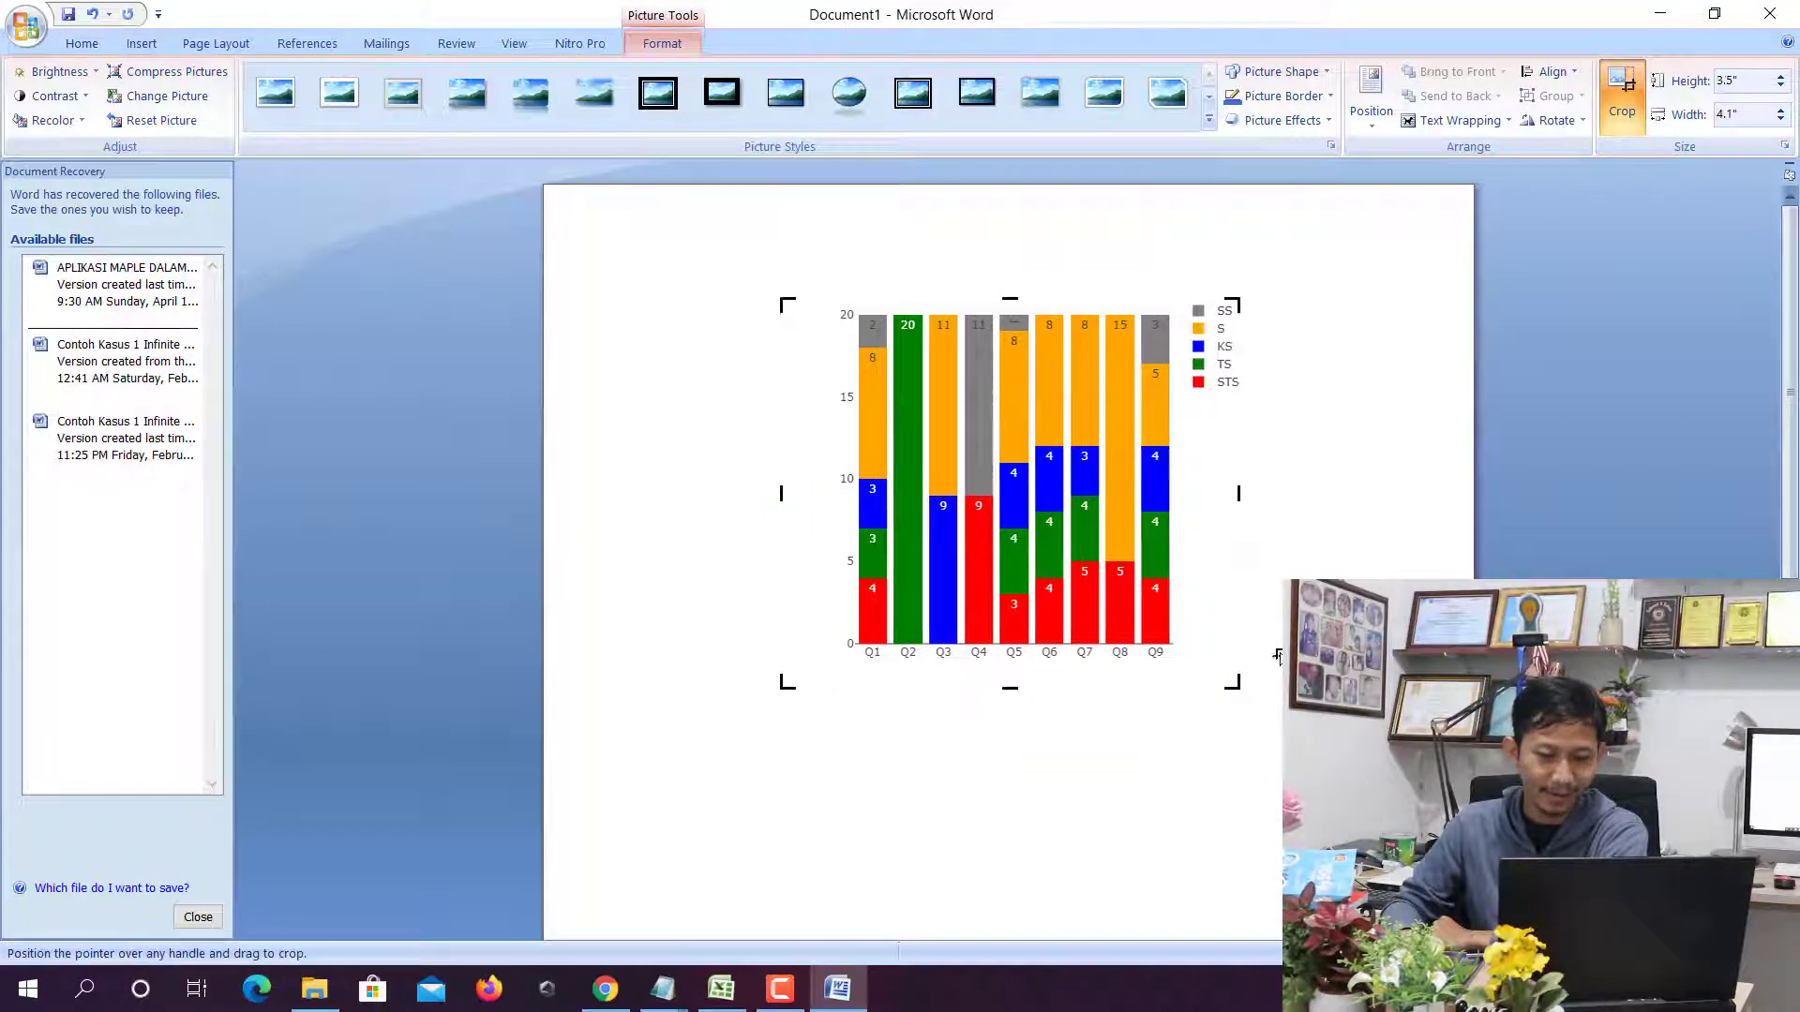
pyautogui.click(1372, 570)
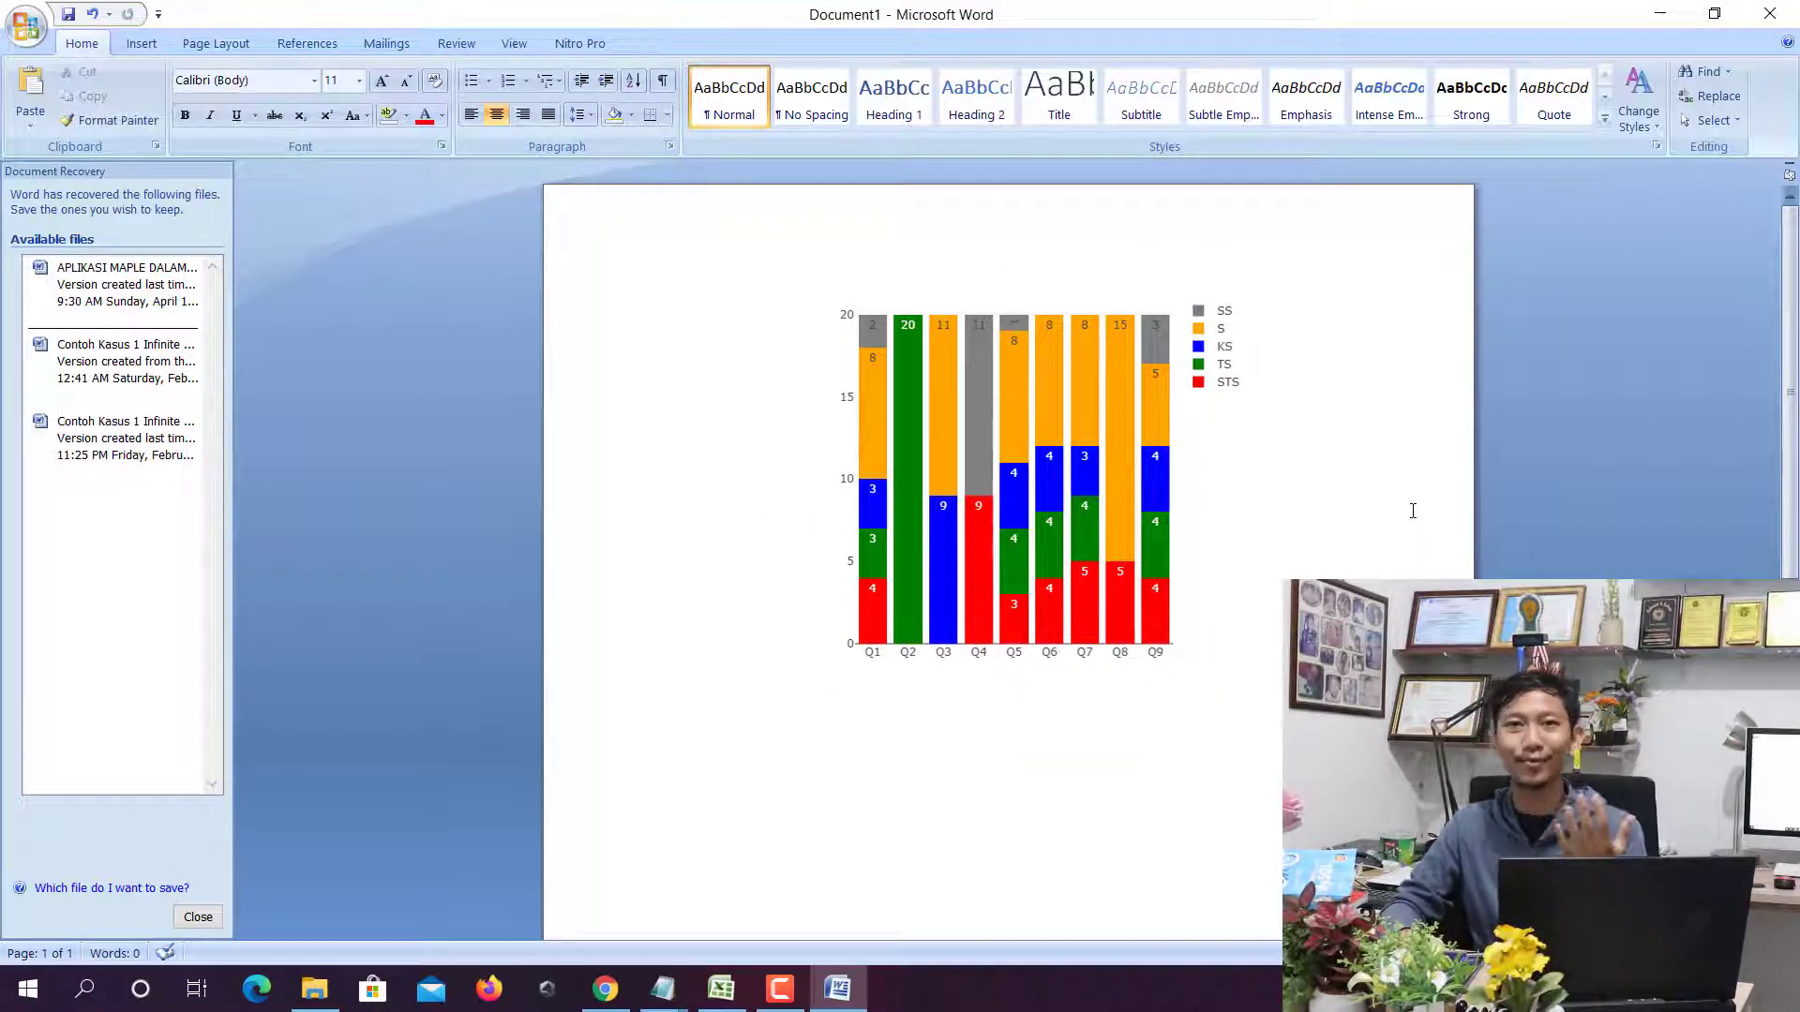
# Switch to the Data Skala Likert workbook in Excel and clear the contents of the frequency table E28:M32
pyautogui.click(721, 989)
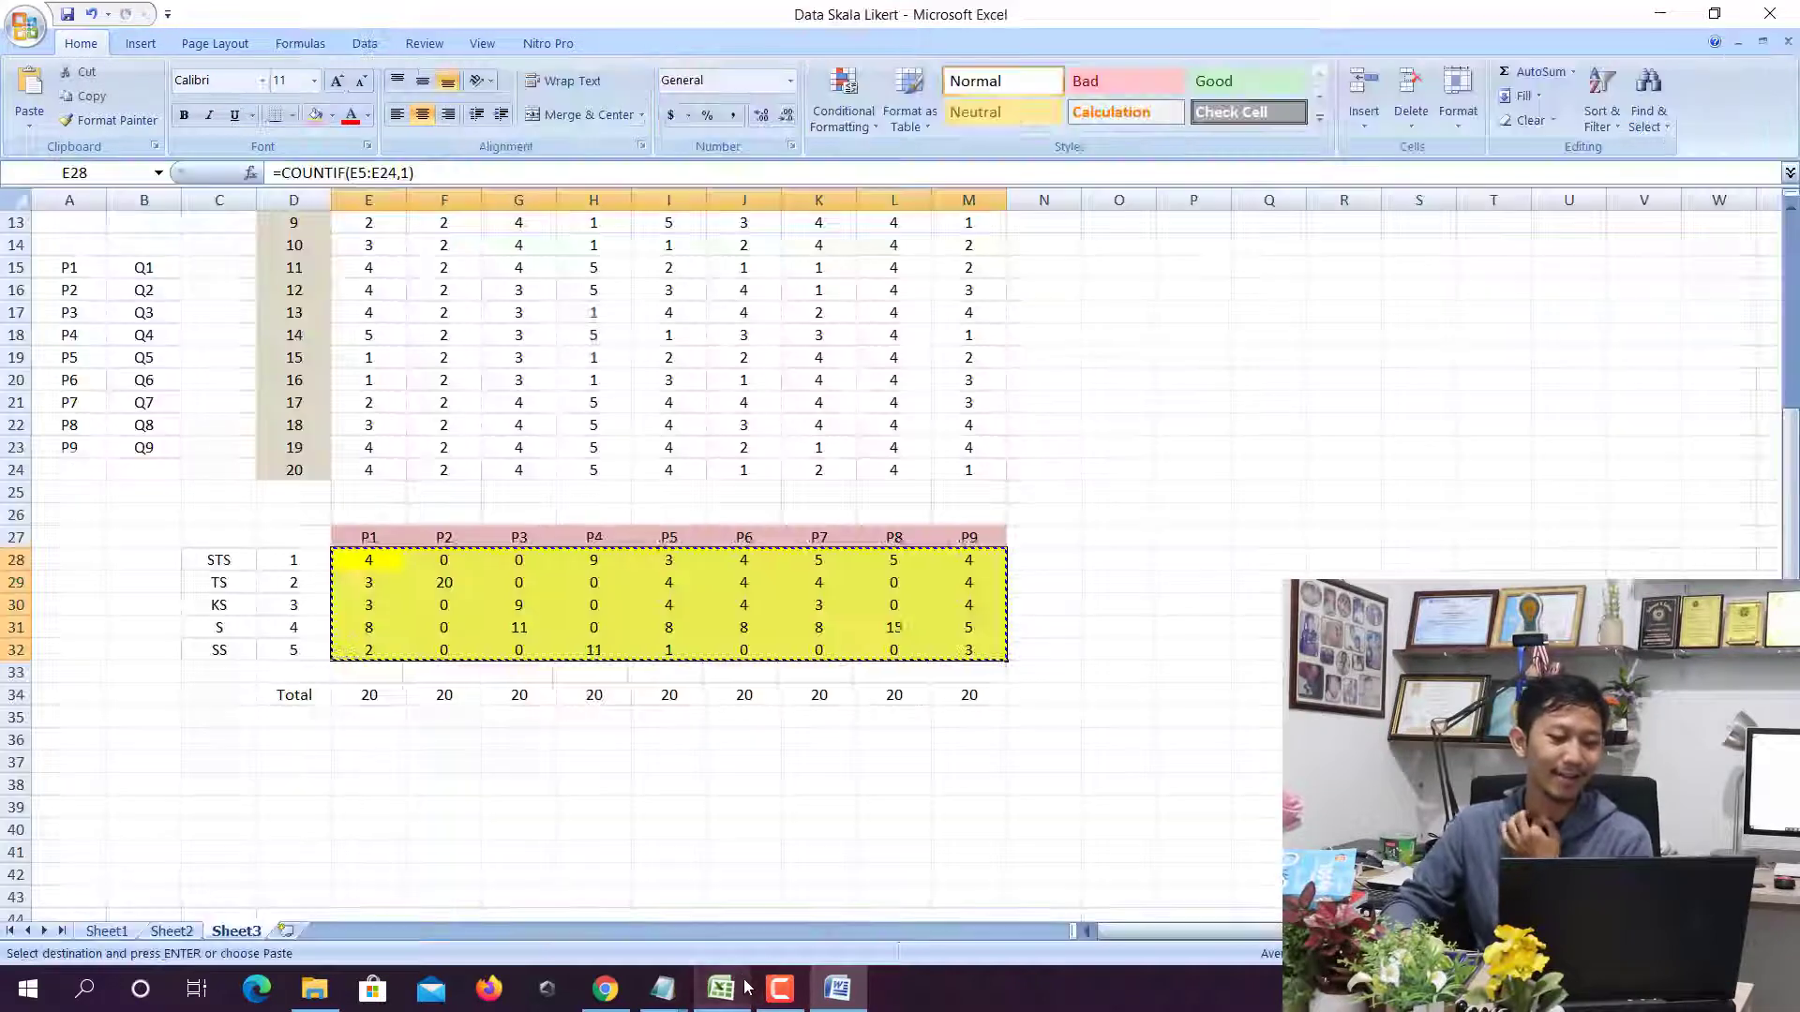
pyautogui.scroll(4, 622, 715)
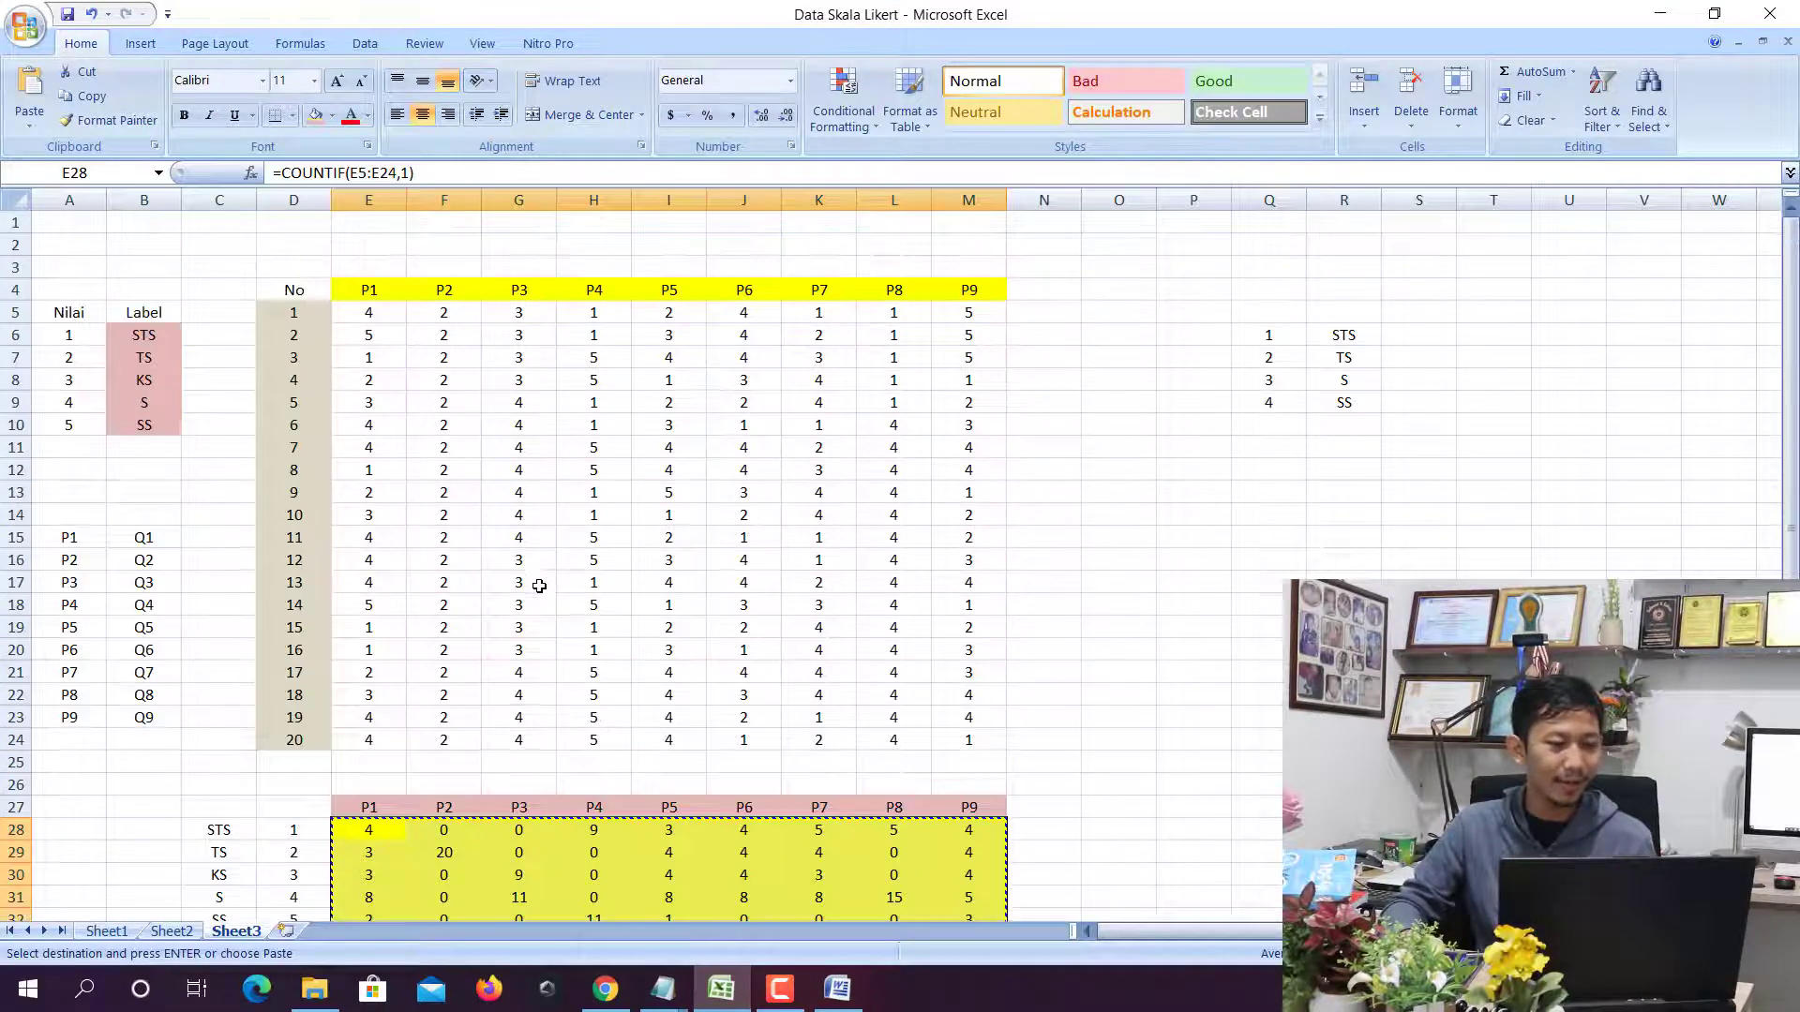
pyautogui.scroll(-3, 535, 587)
pyautogui.moveTo(372, 641); pyautogui.dragTo(948, 716)
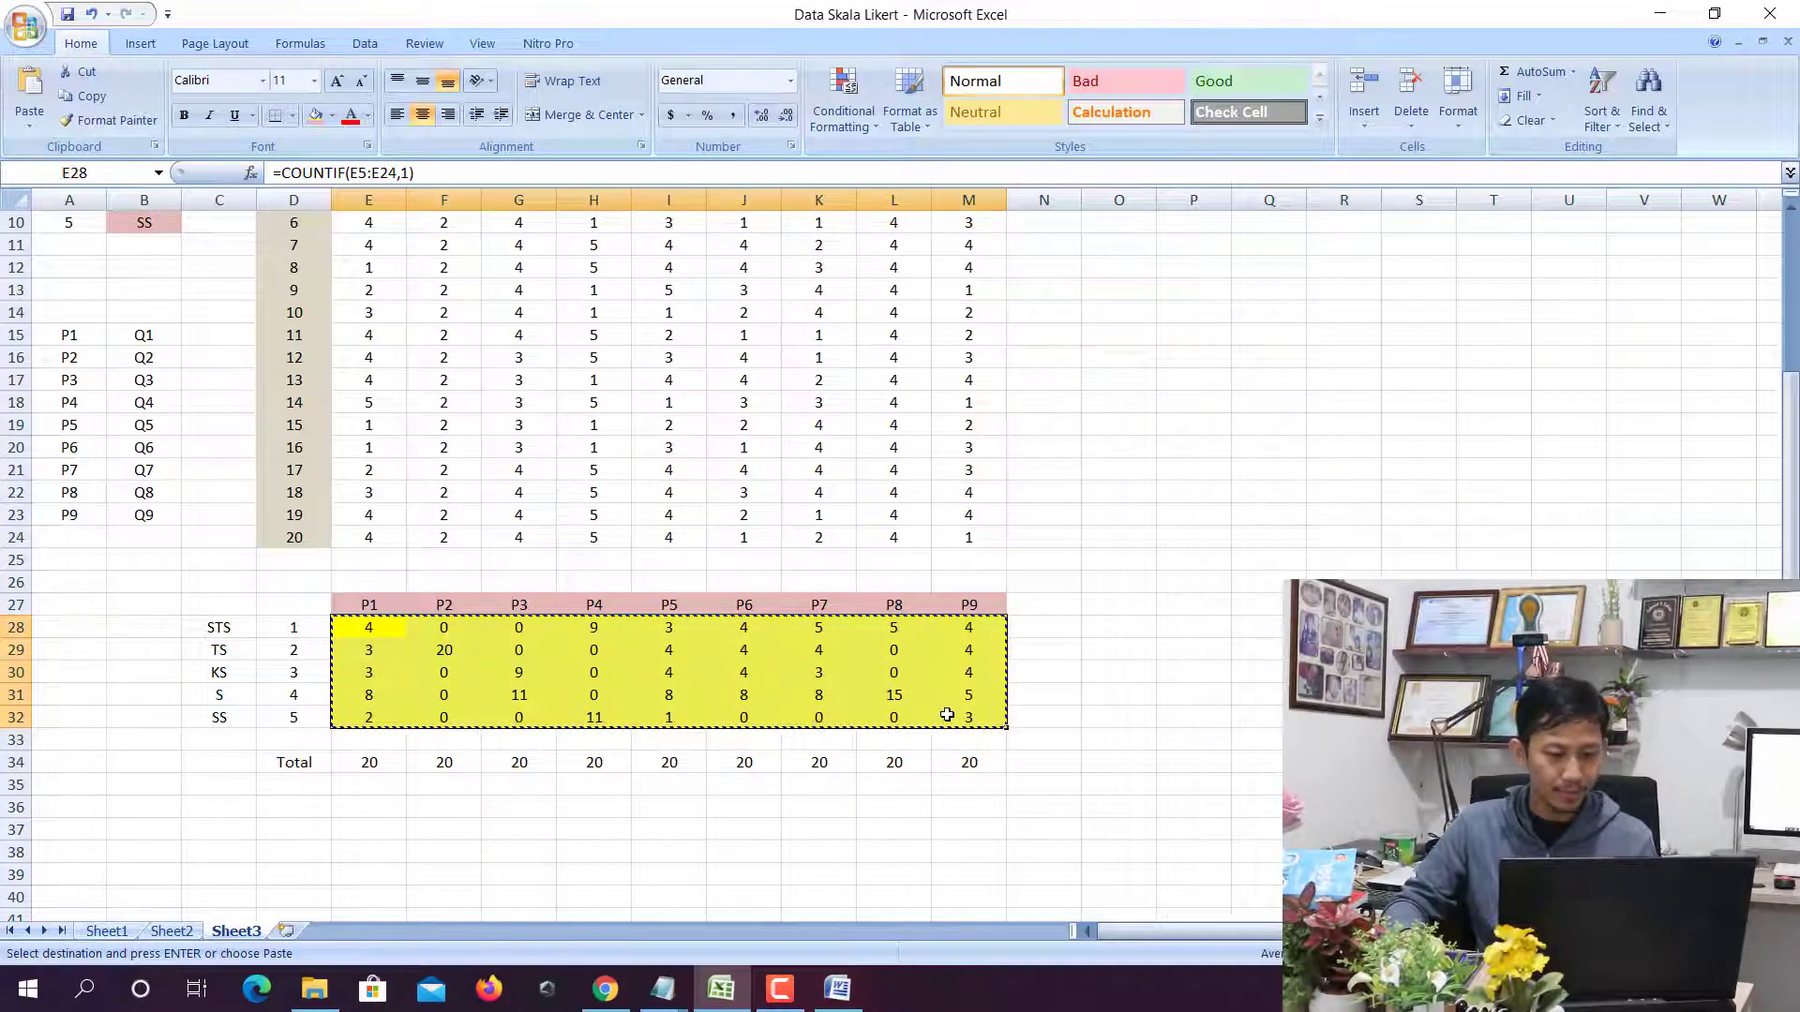
pyautogui.click(1528, 120)
pyautogui.click(1557, 205)
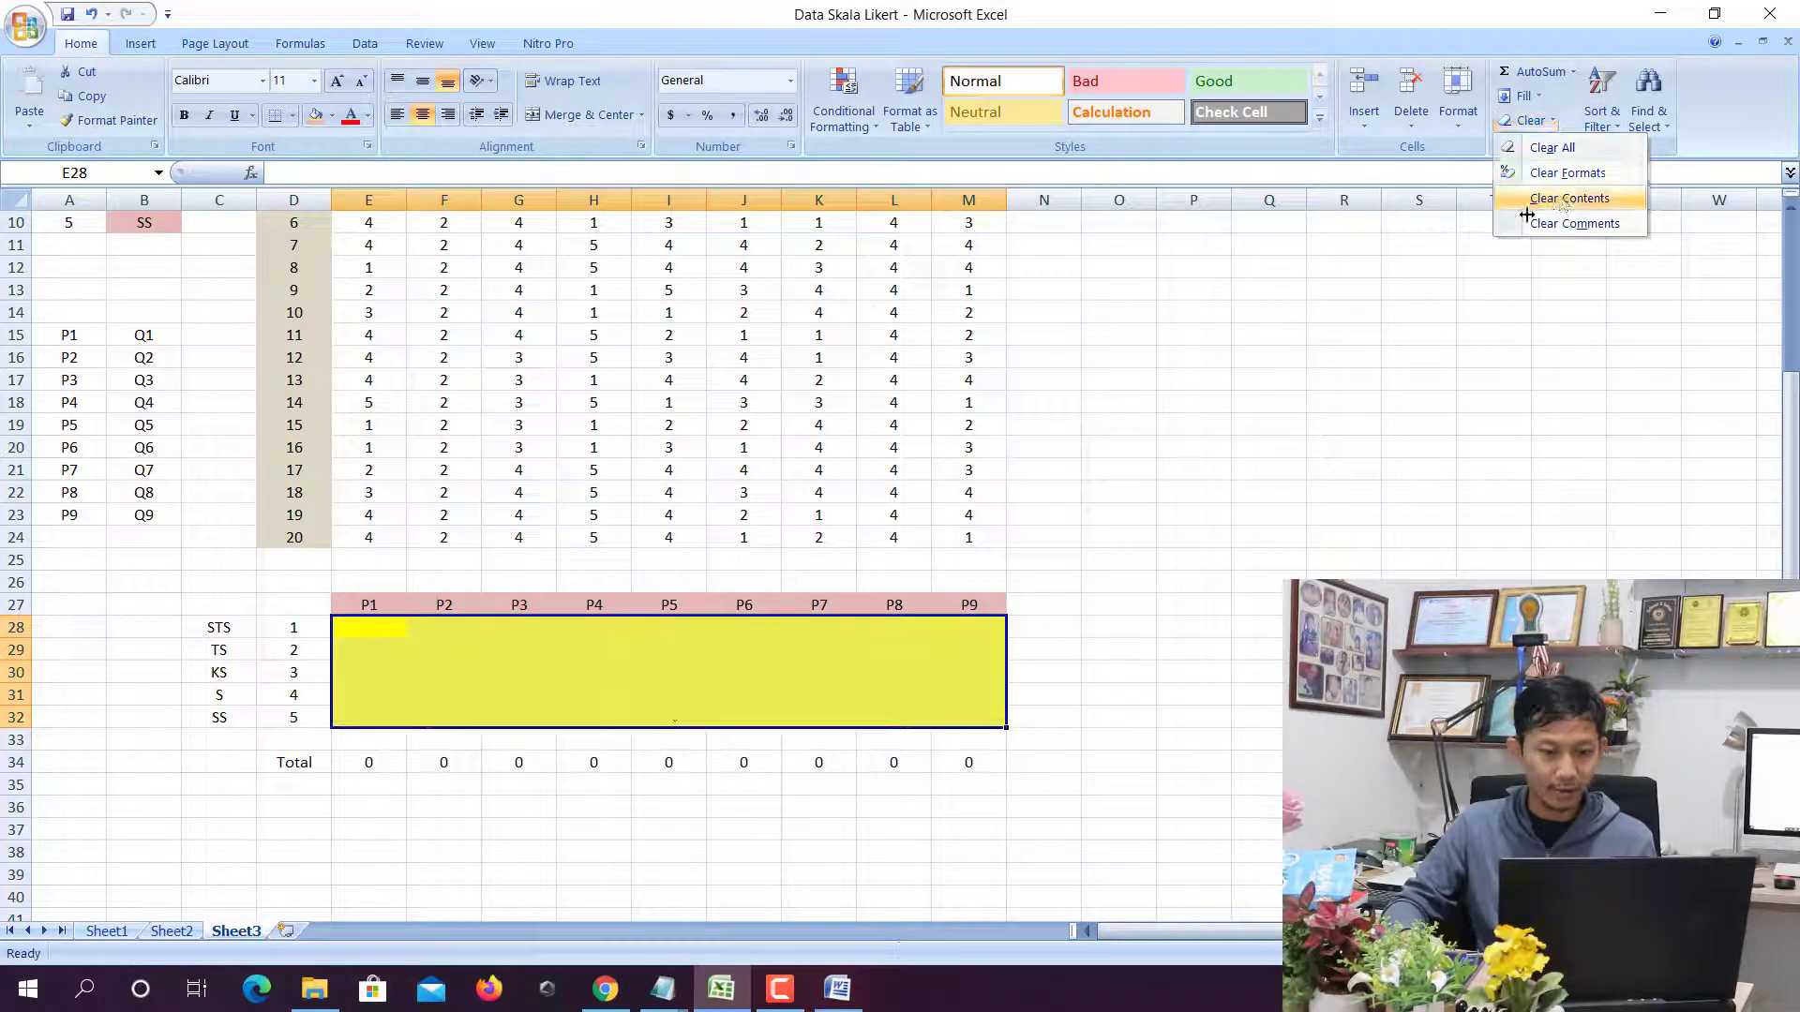
# Delete the SUM formulas in the Total row, E34:M34
pyautogui.click(387, 755)
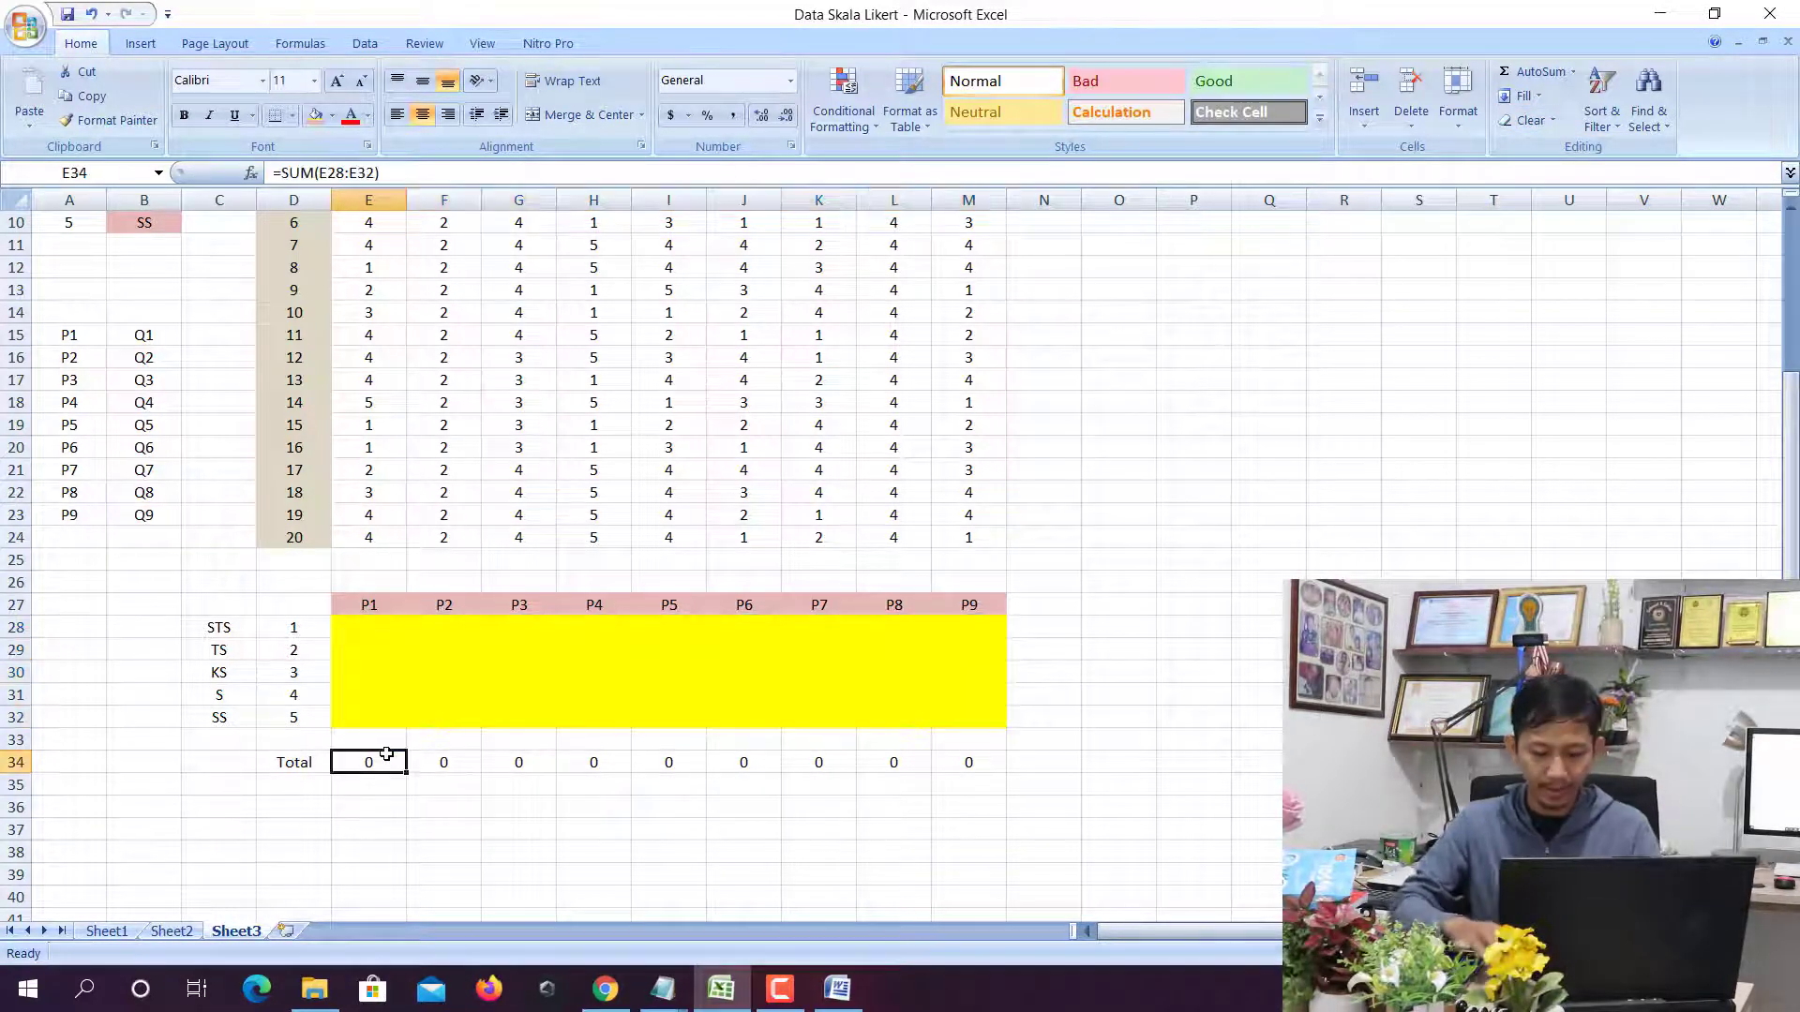
pyautogui.press('Delete')
pyautogui.press('Right')
pyautogui.press('Delete')
pyautogui.press('Right')
pyautogui.press('Delete')
pyautogui.press('Right')
pyautogui.press('Delete')
pyautogui.press('Right')
pyautogui.press('Delete')
pyautogui.press('Right')
pyautogui.press('Delete')
pyautogui.press('Right')
pyautogui.press('Delete')
pyautogui.press('Right')
pyautogui.press('Delete')
pyautogui.press('Right')
pyautogui.press('Delete')
pyautogui.press('Right')
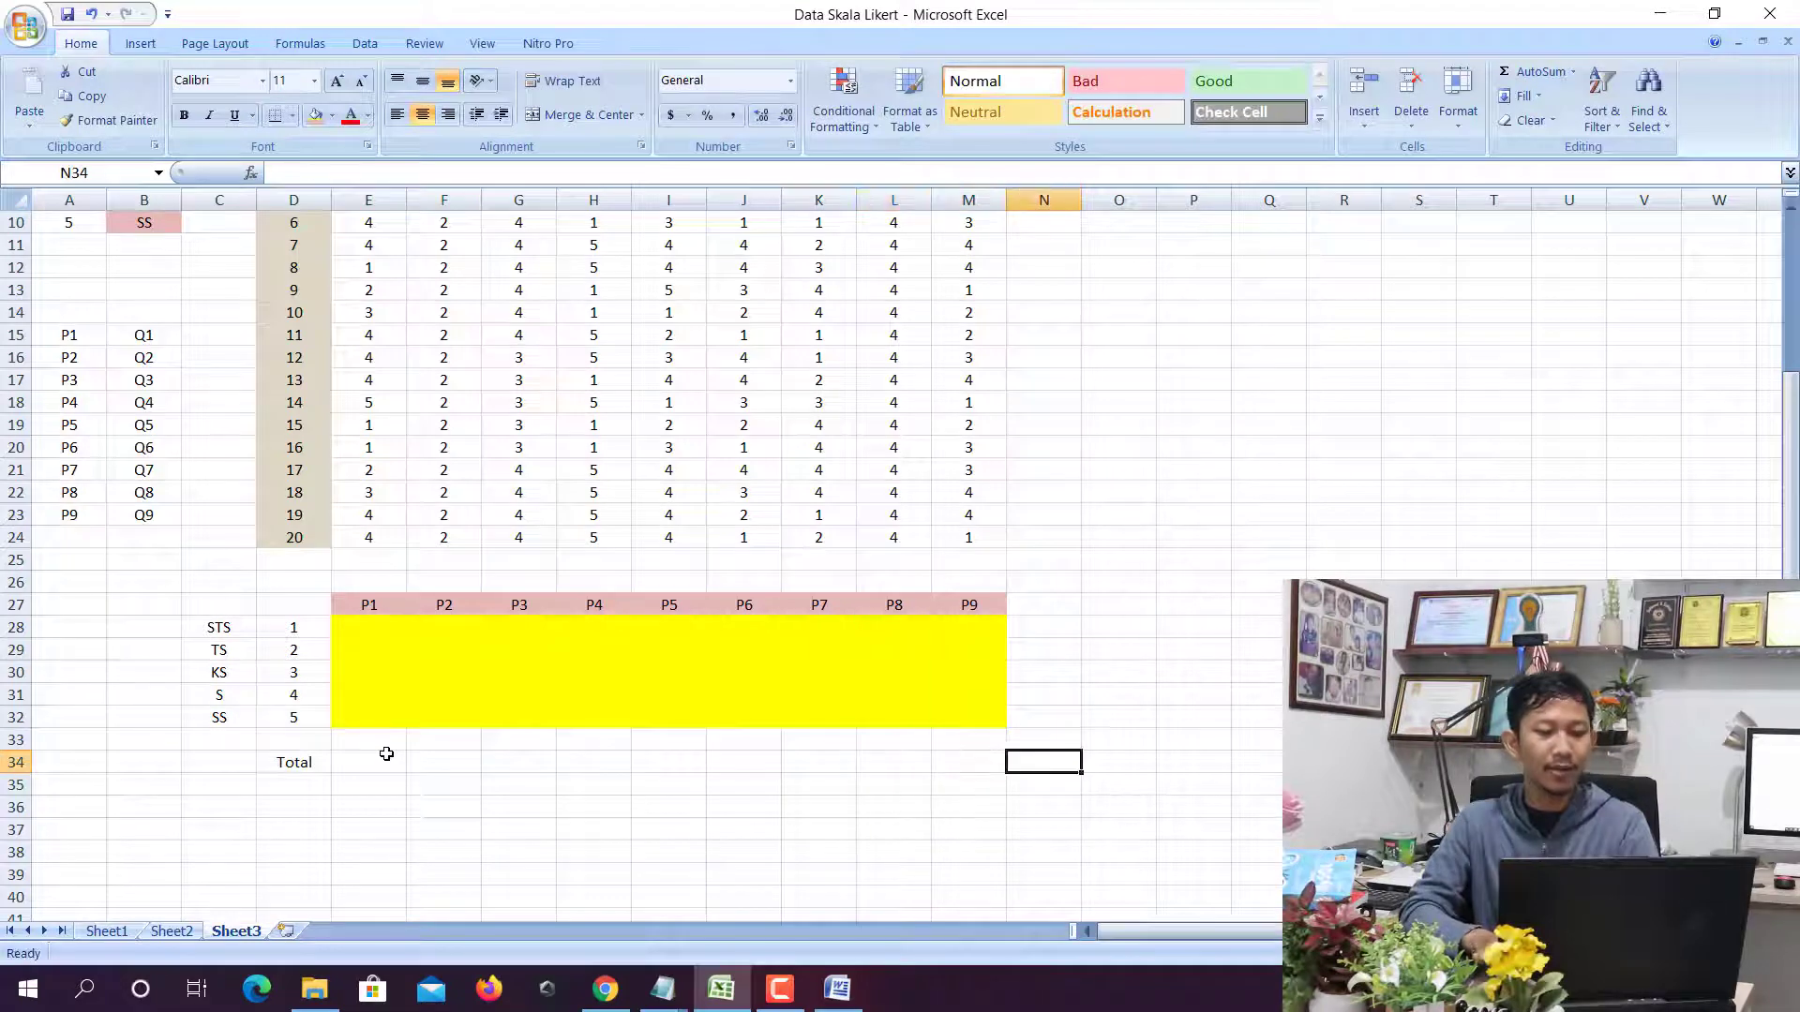
pyautogui.click(231, 630)
pyautogui.click(281, 637)
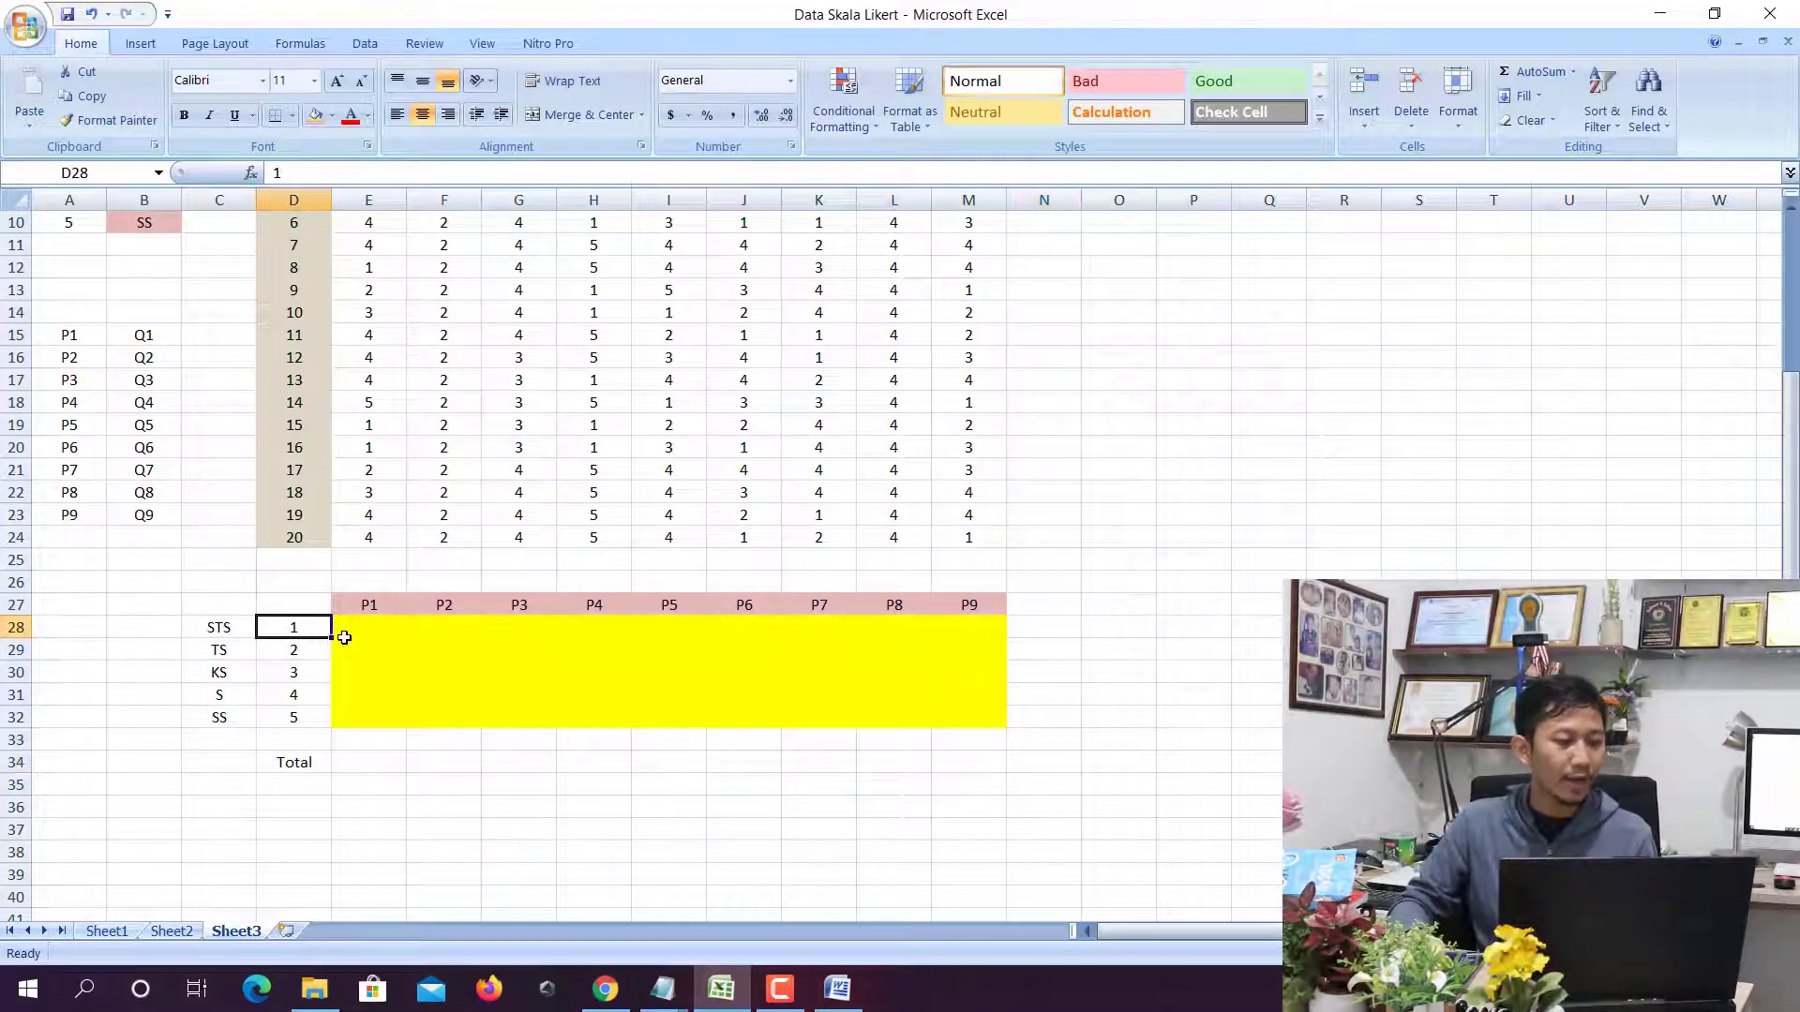
pyautogui.click(369, 607)
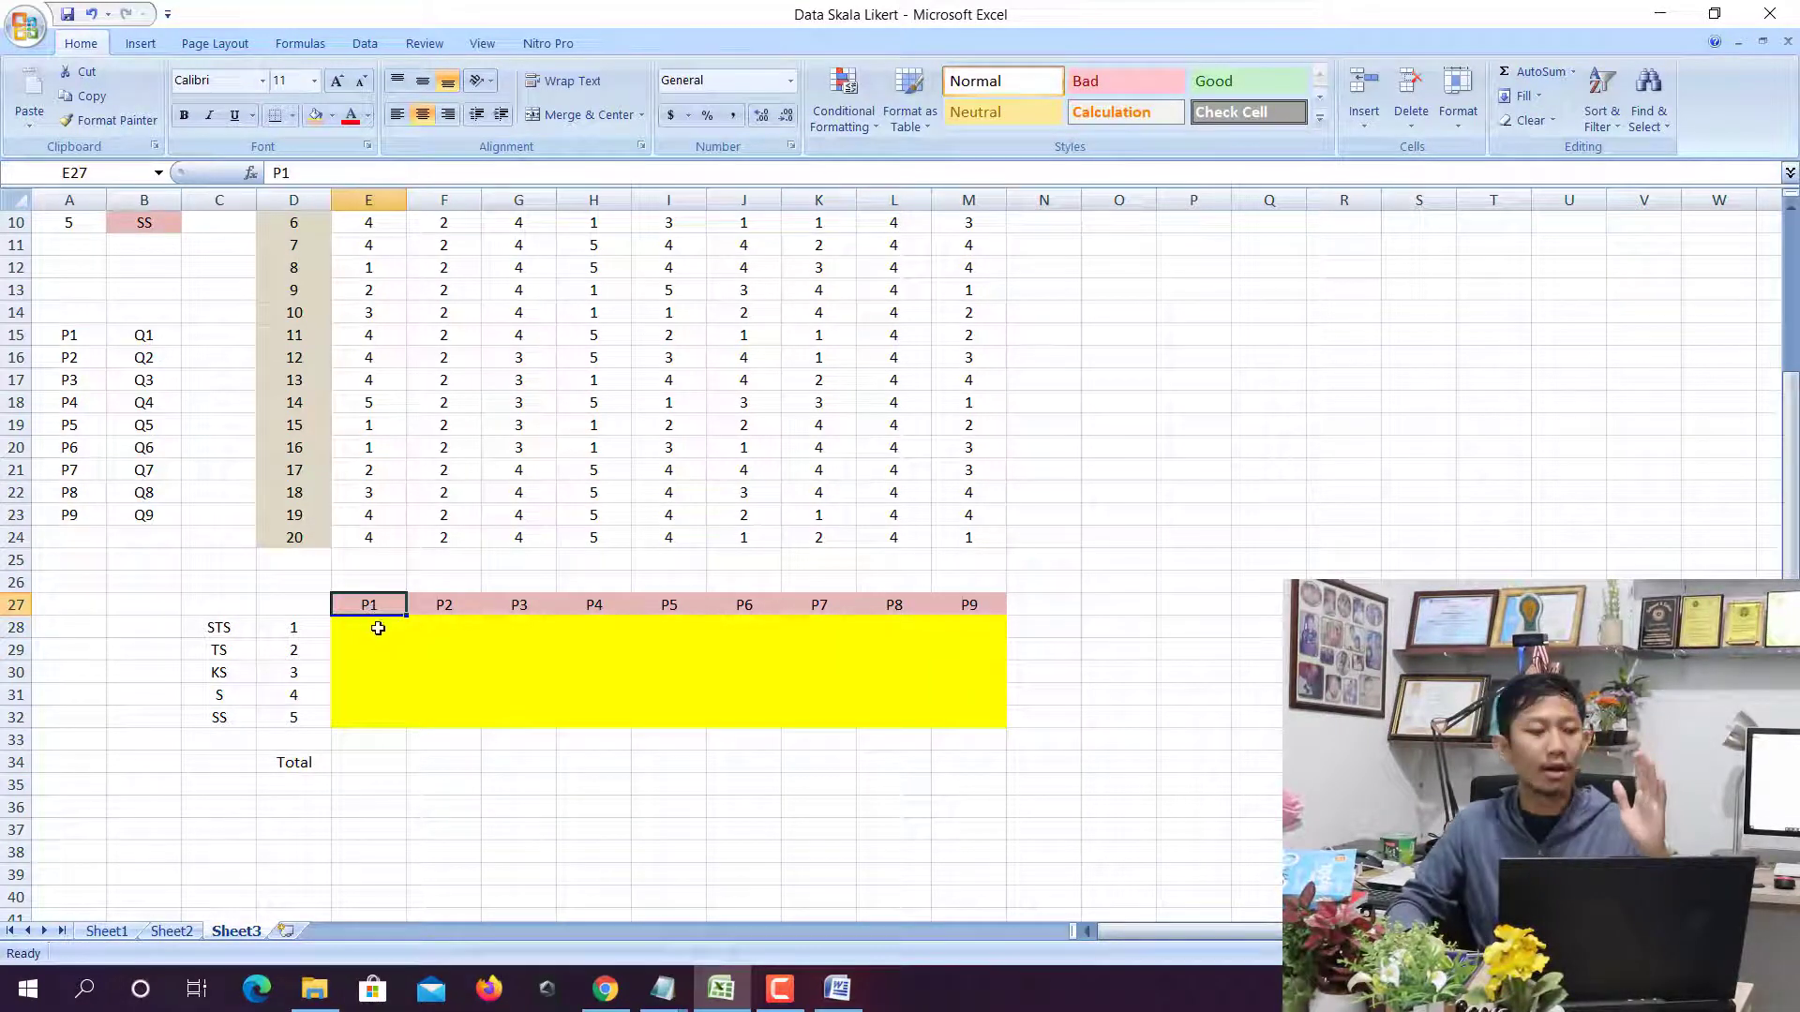
# Enter the formula =COUNTIF(E5:E24,1) in cell E28 to count the STS answers for P1
pyautogui.click(381, 632)
pyautogui.scroll(1, 482, 655)
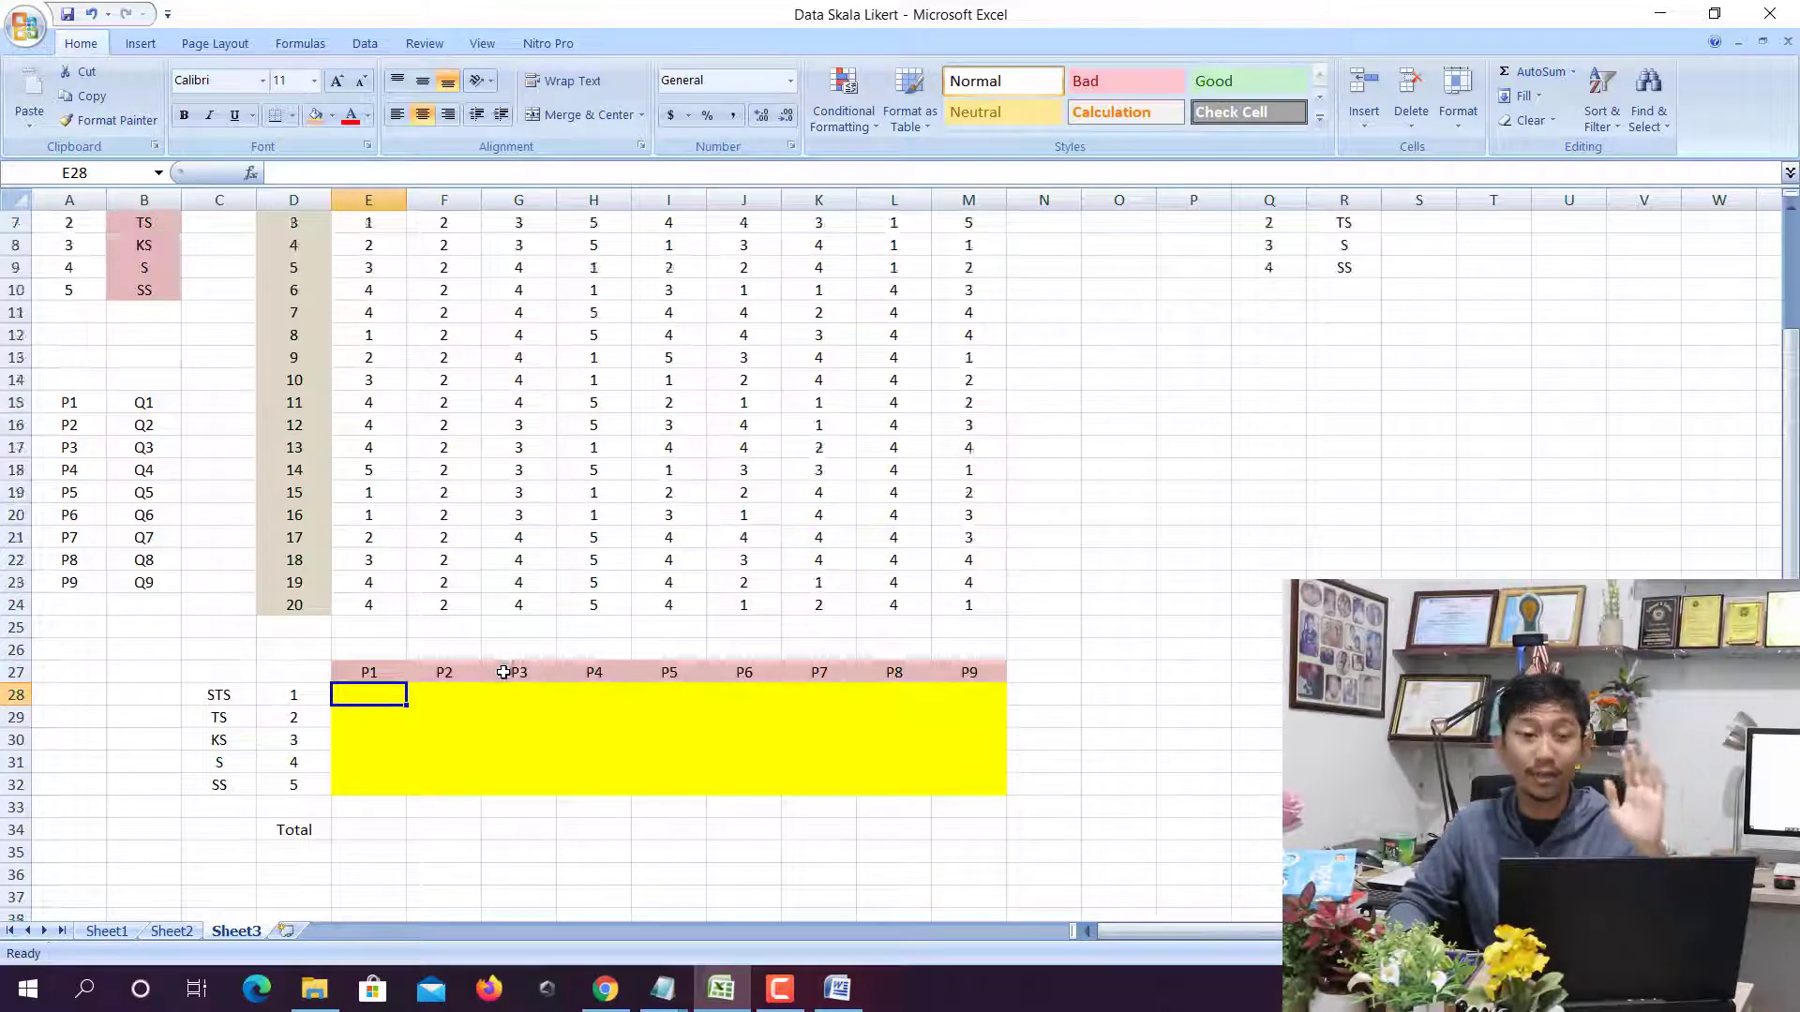
pyautogui.scroll(-1, 510, 667)
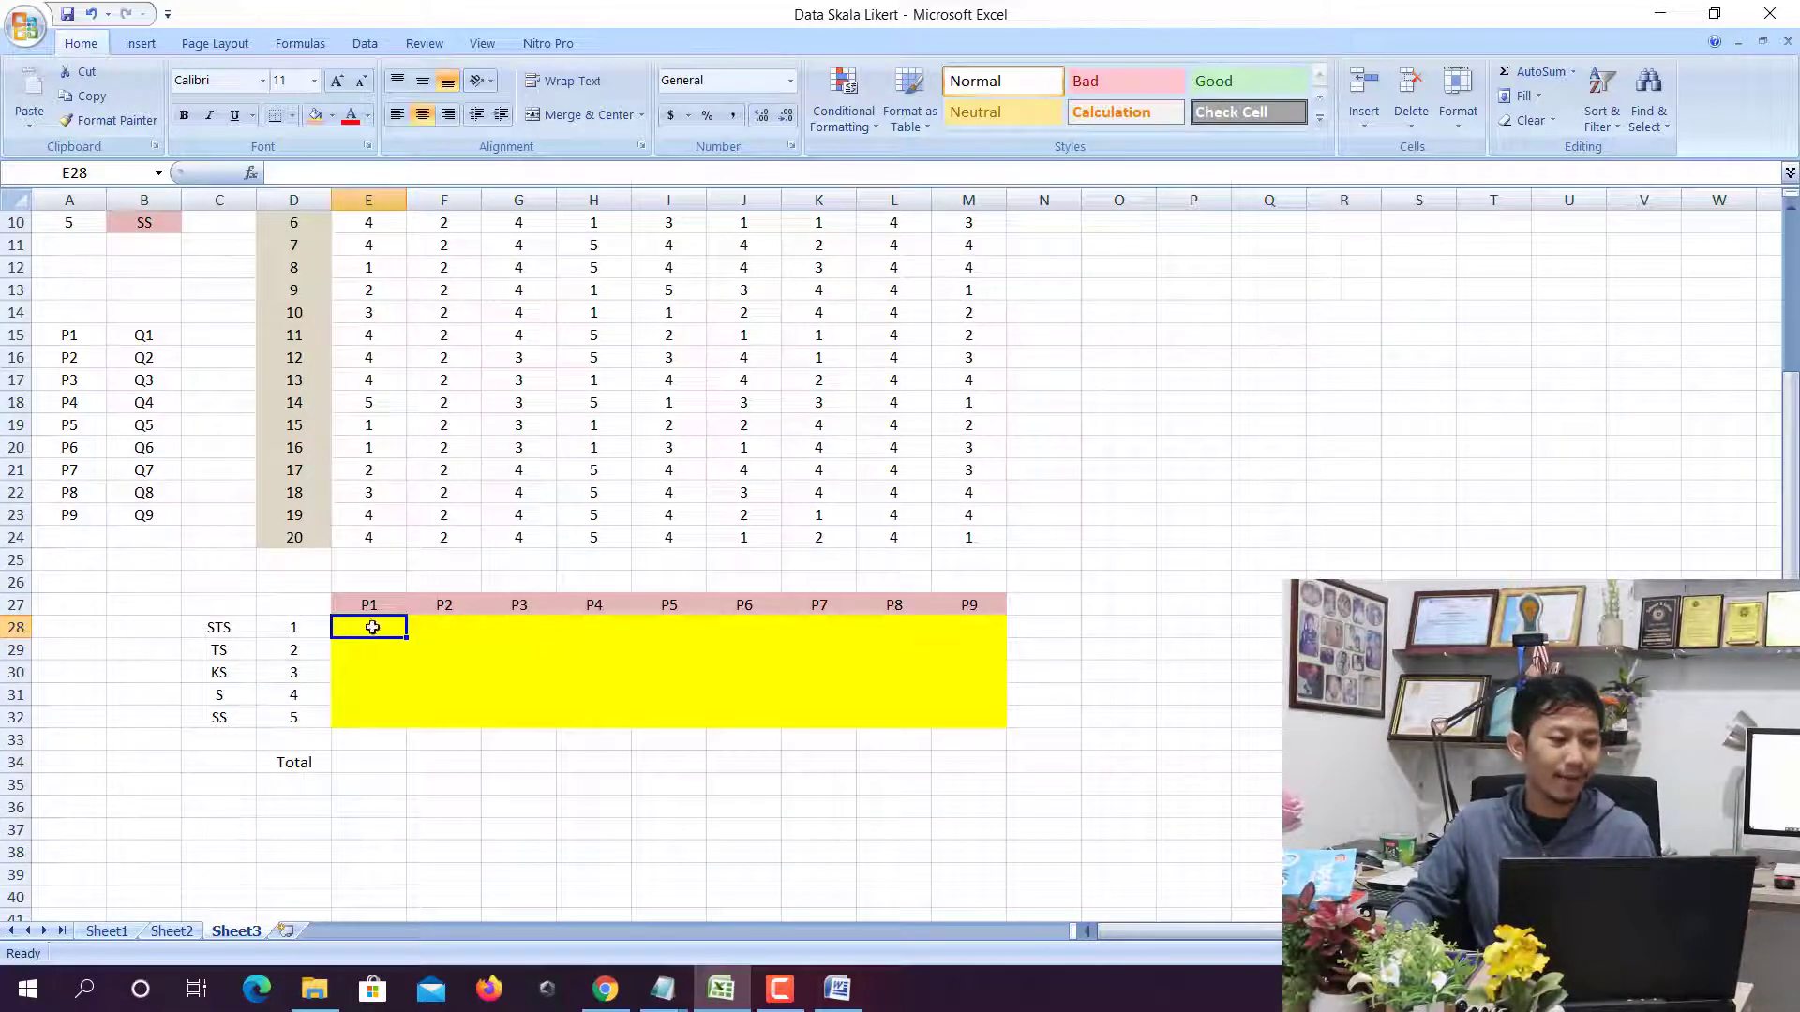
pyautogui.scroll(2, 450, 630)
pyautogui.write('=cio')
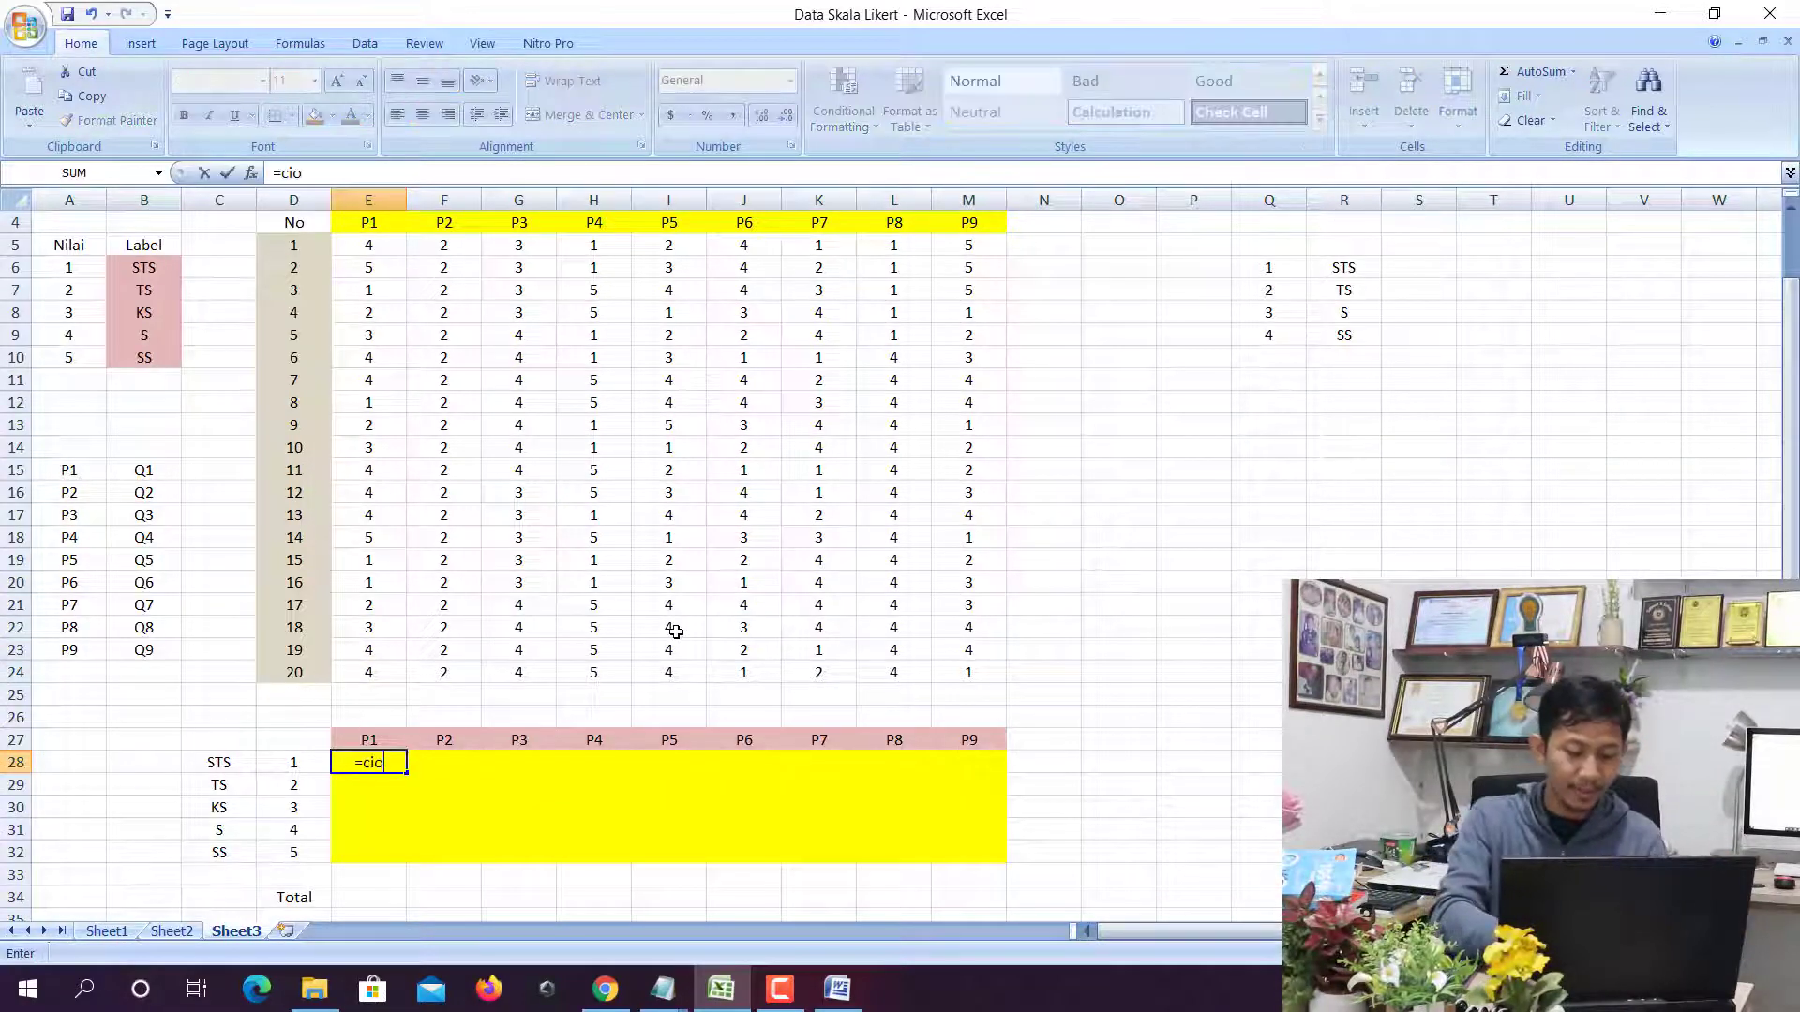
pyautogui.press('BackSpace')
pyautogui.press('BackSpace')
pyautogui.write('ount')
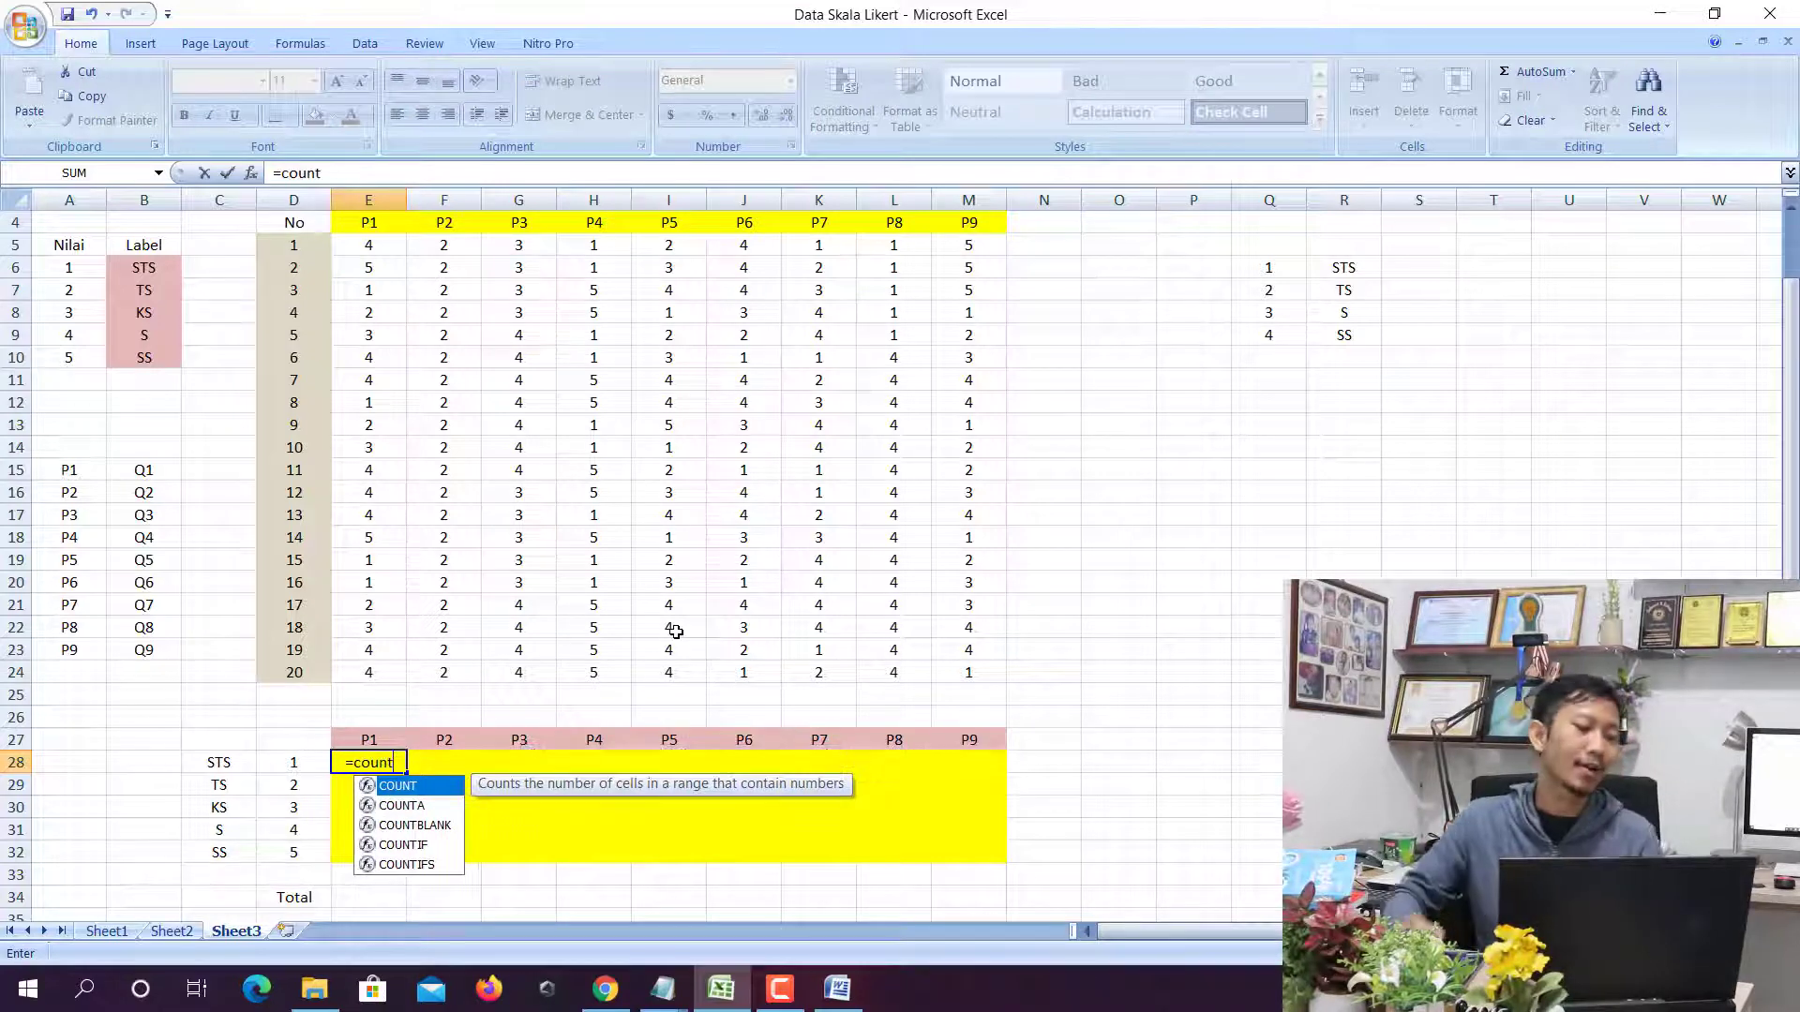
pyautogui.doubleClick(424, 849)
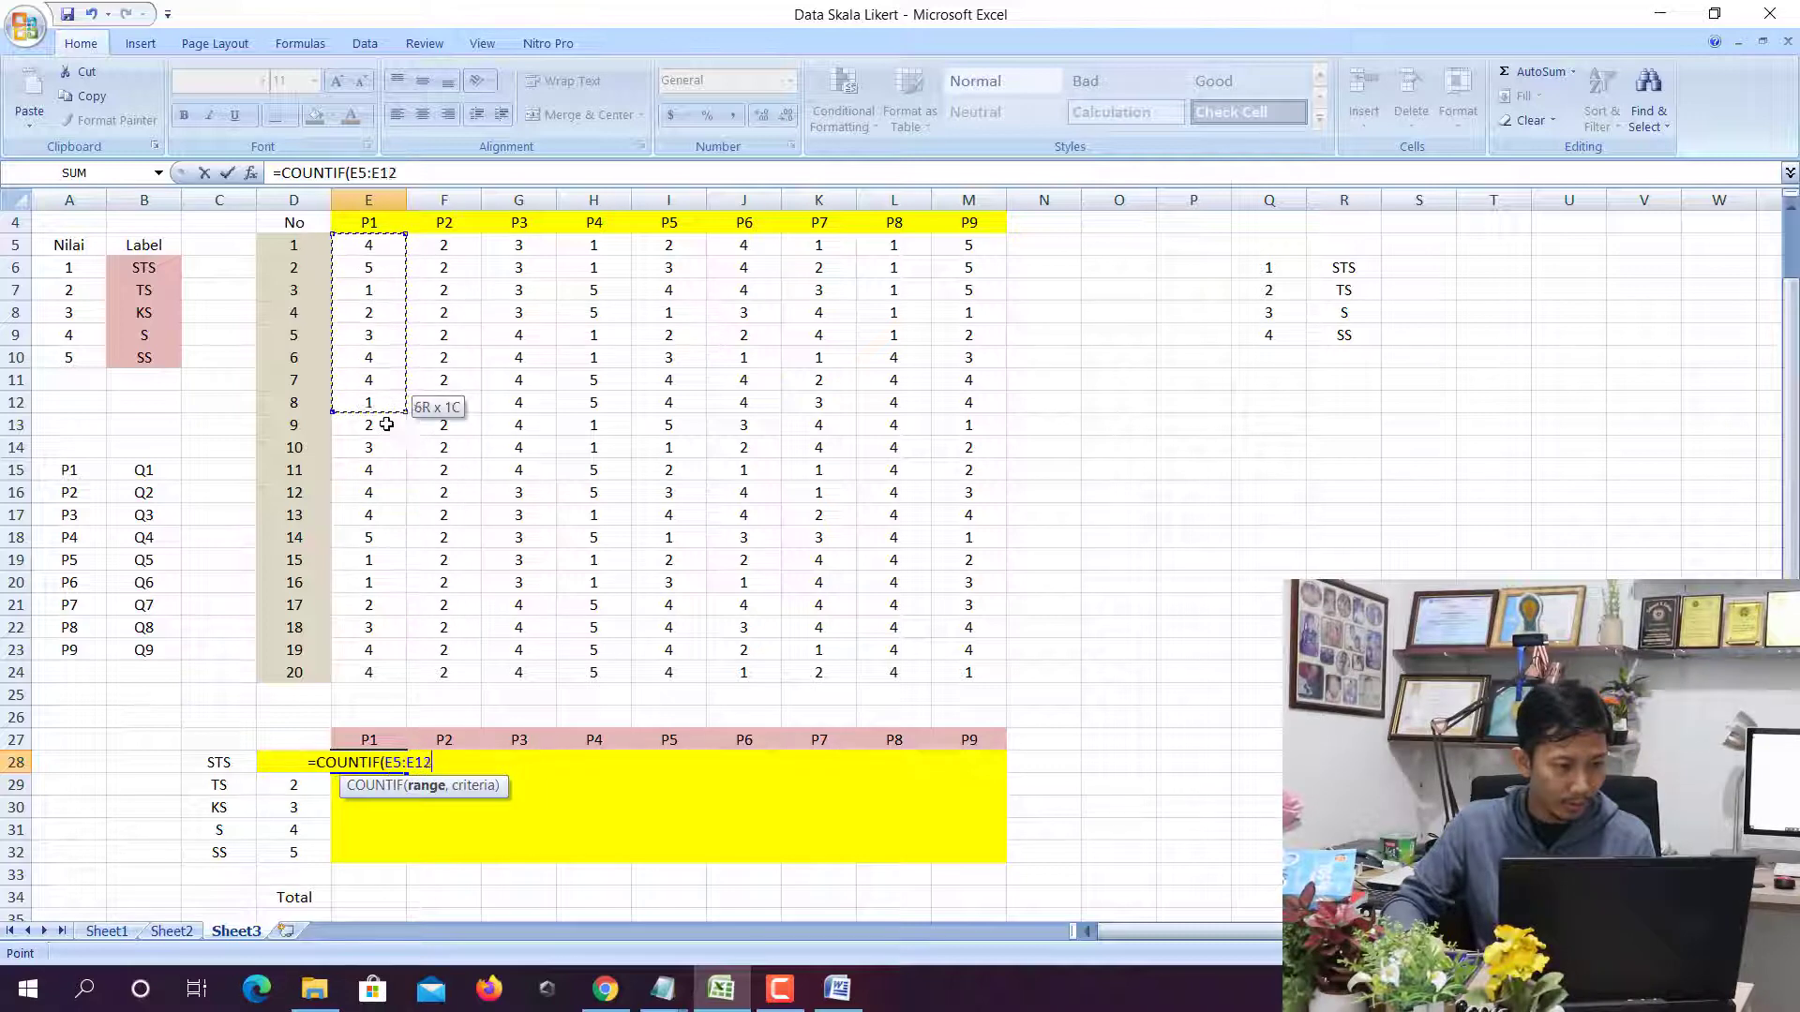
pyautogui.moveTo(387, 425); pyautogui.dragTo(420, 701)
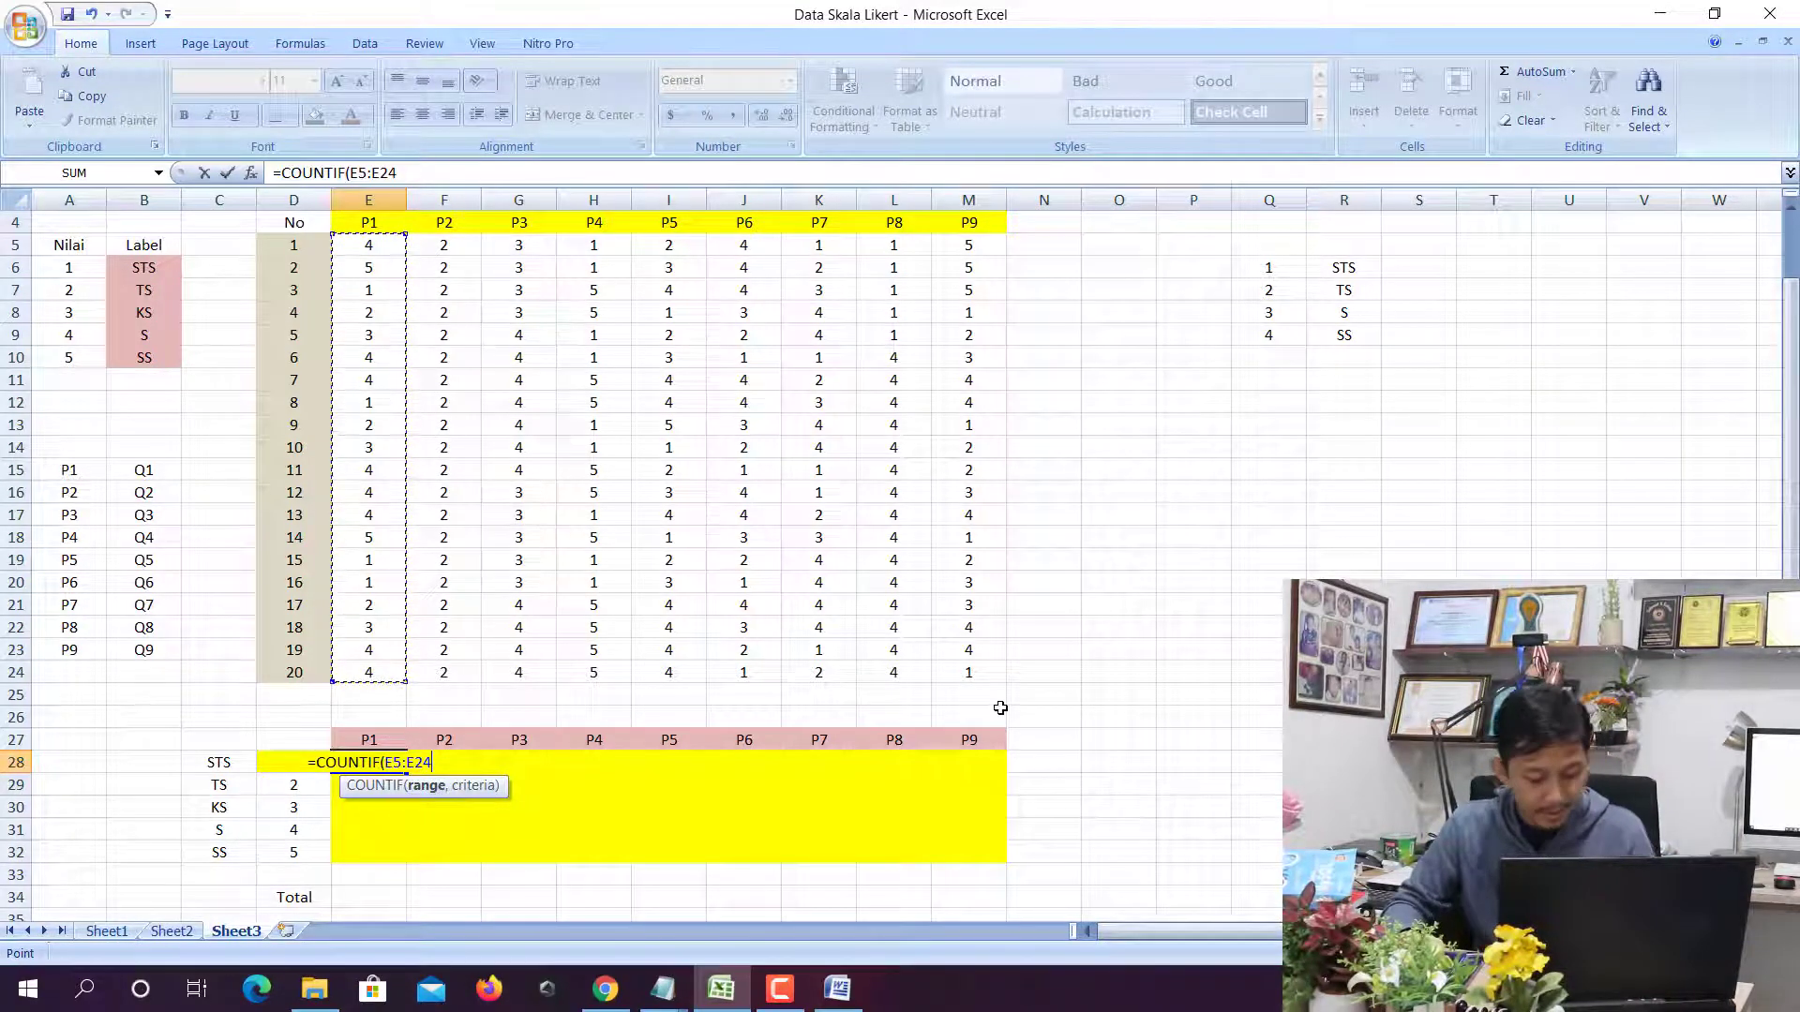
pyautogui.write(',')
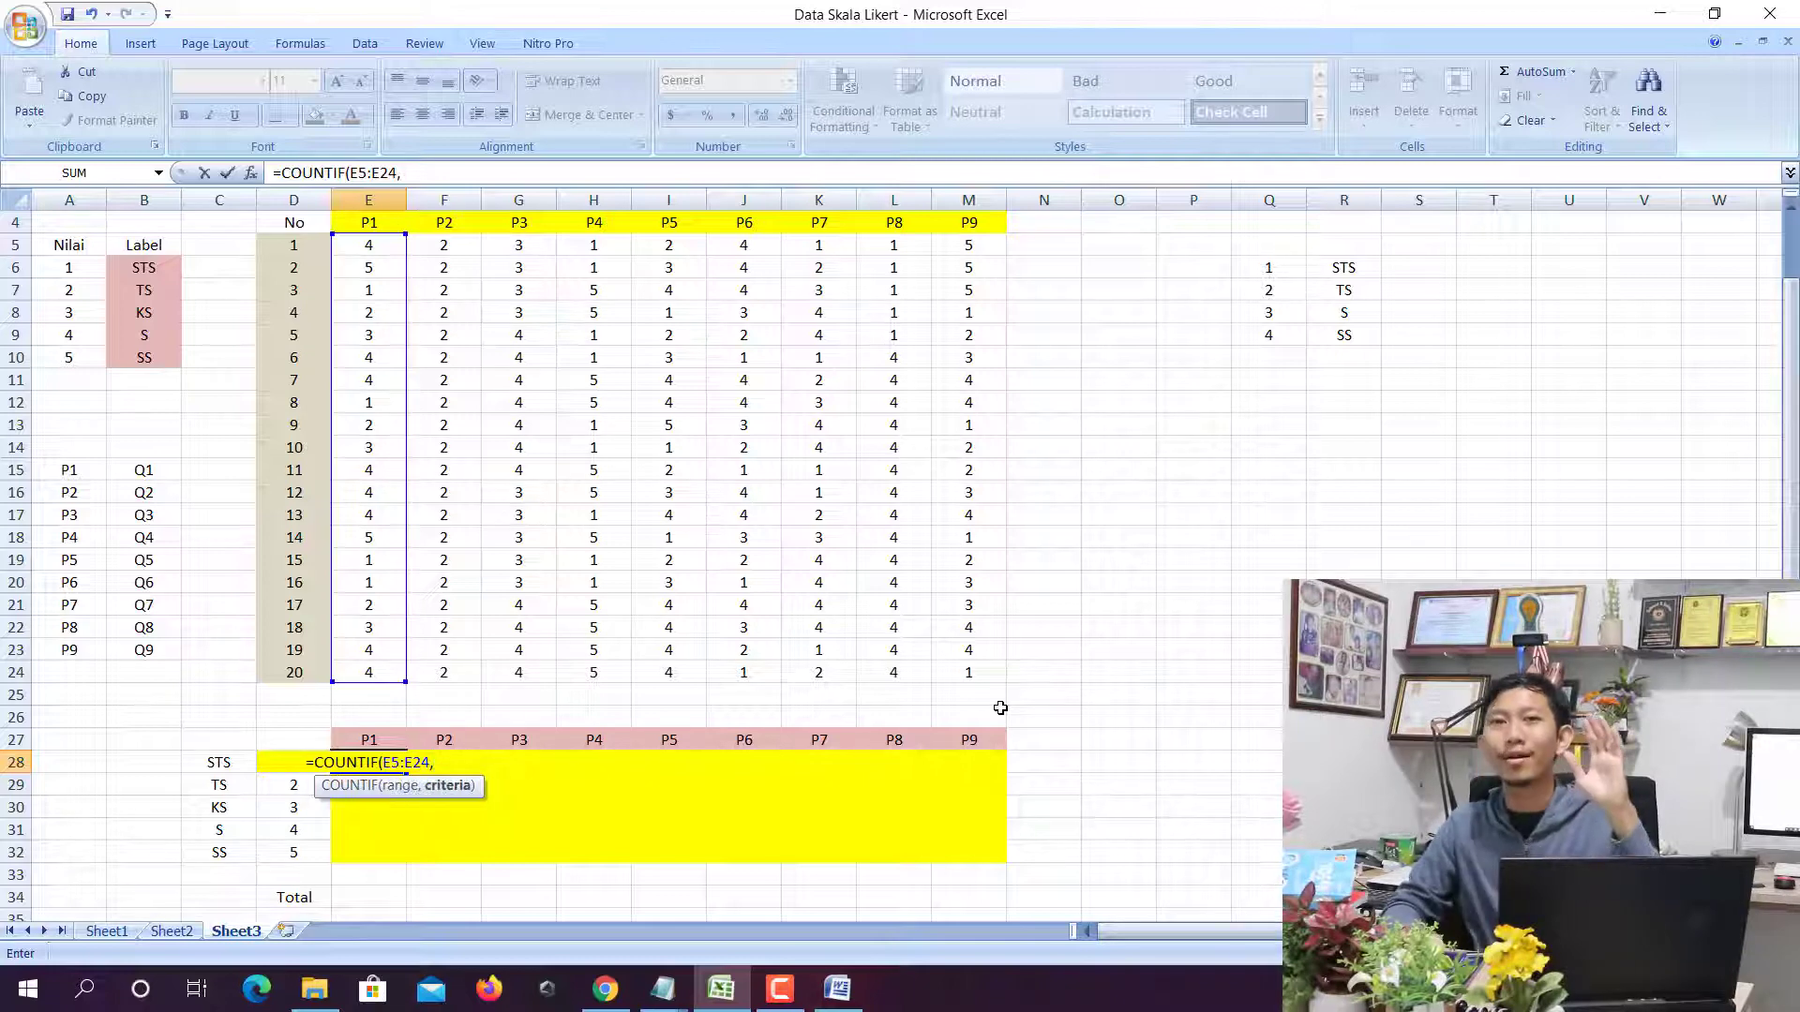
pyautogui.write('1')
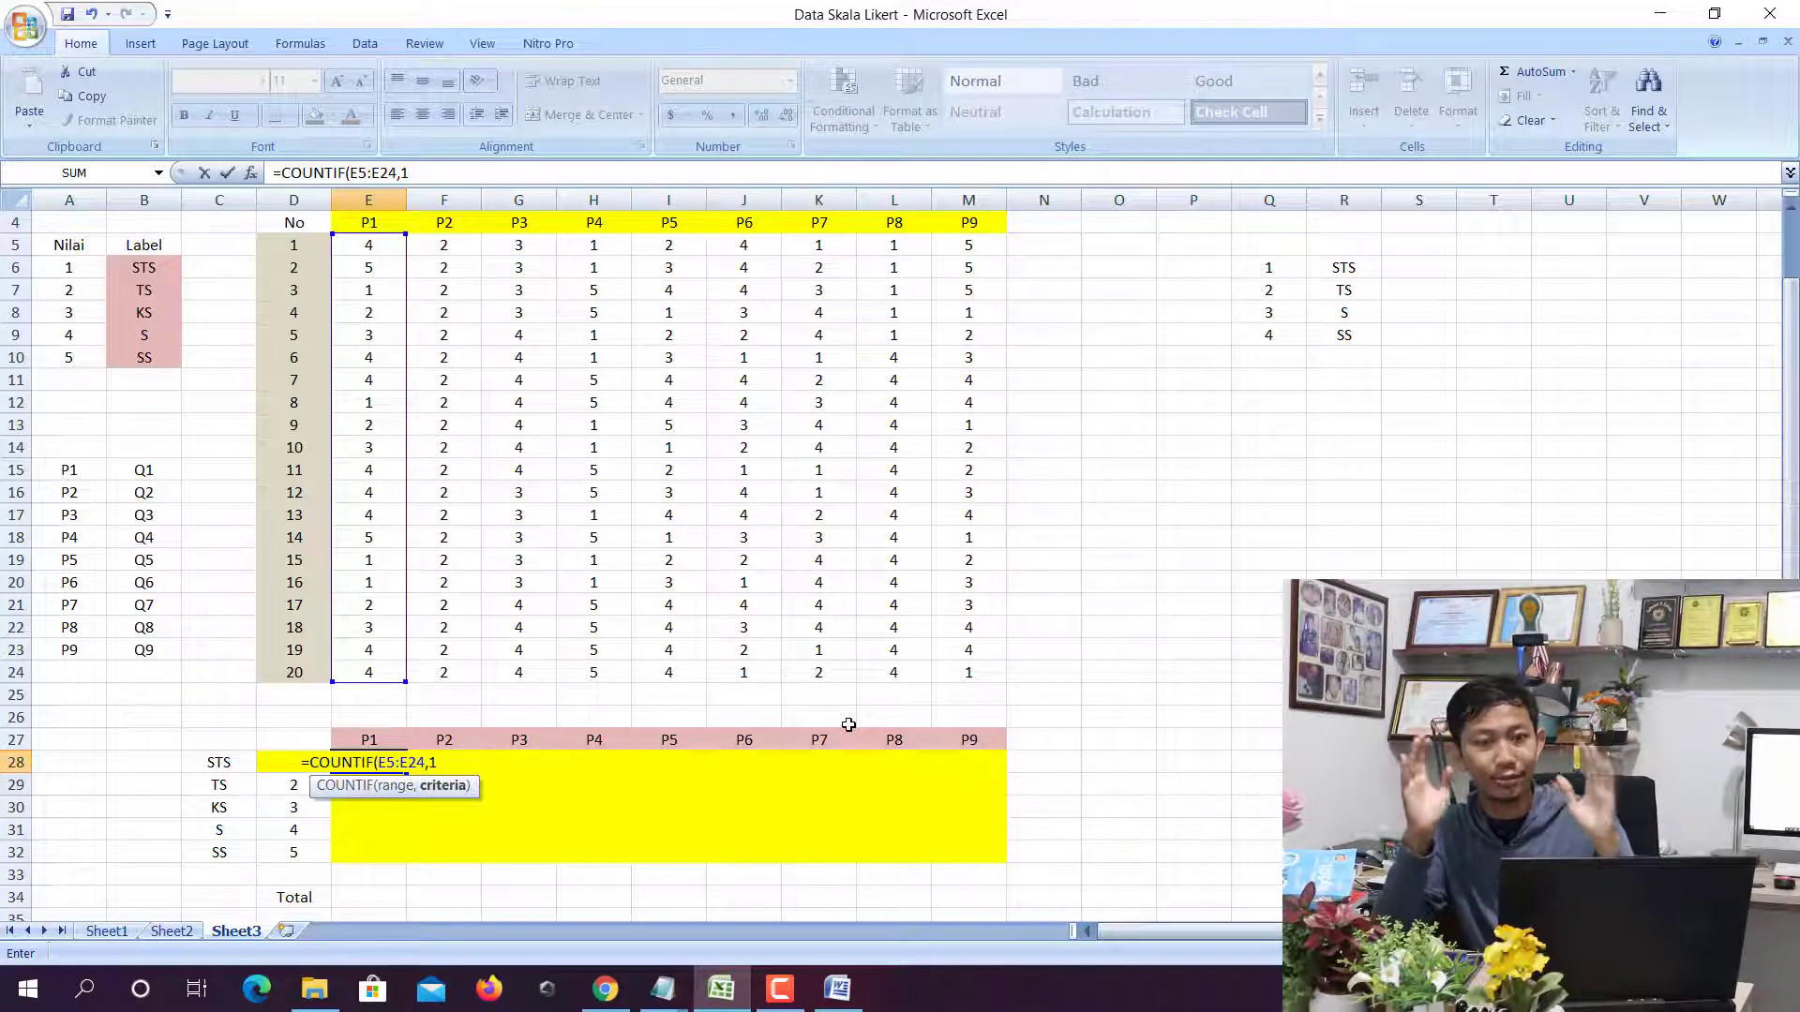
pyautogui.write(')')
pyautogui.press('Return')
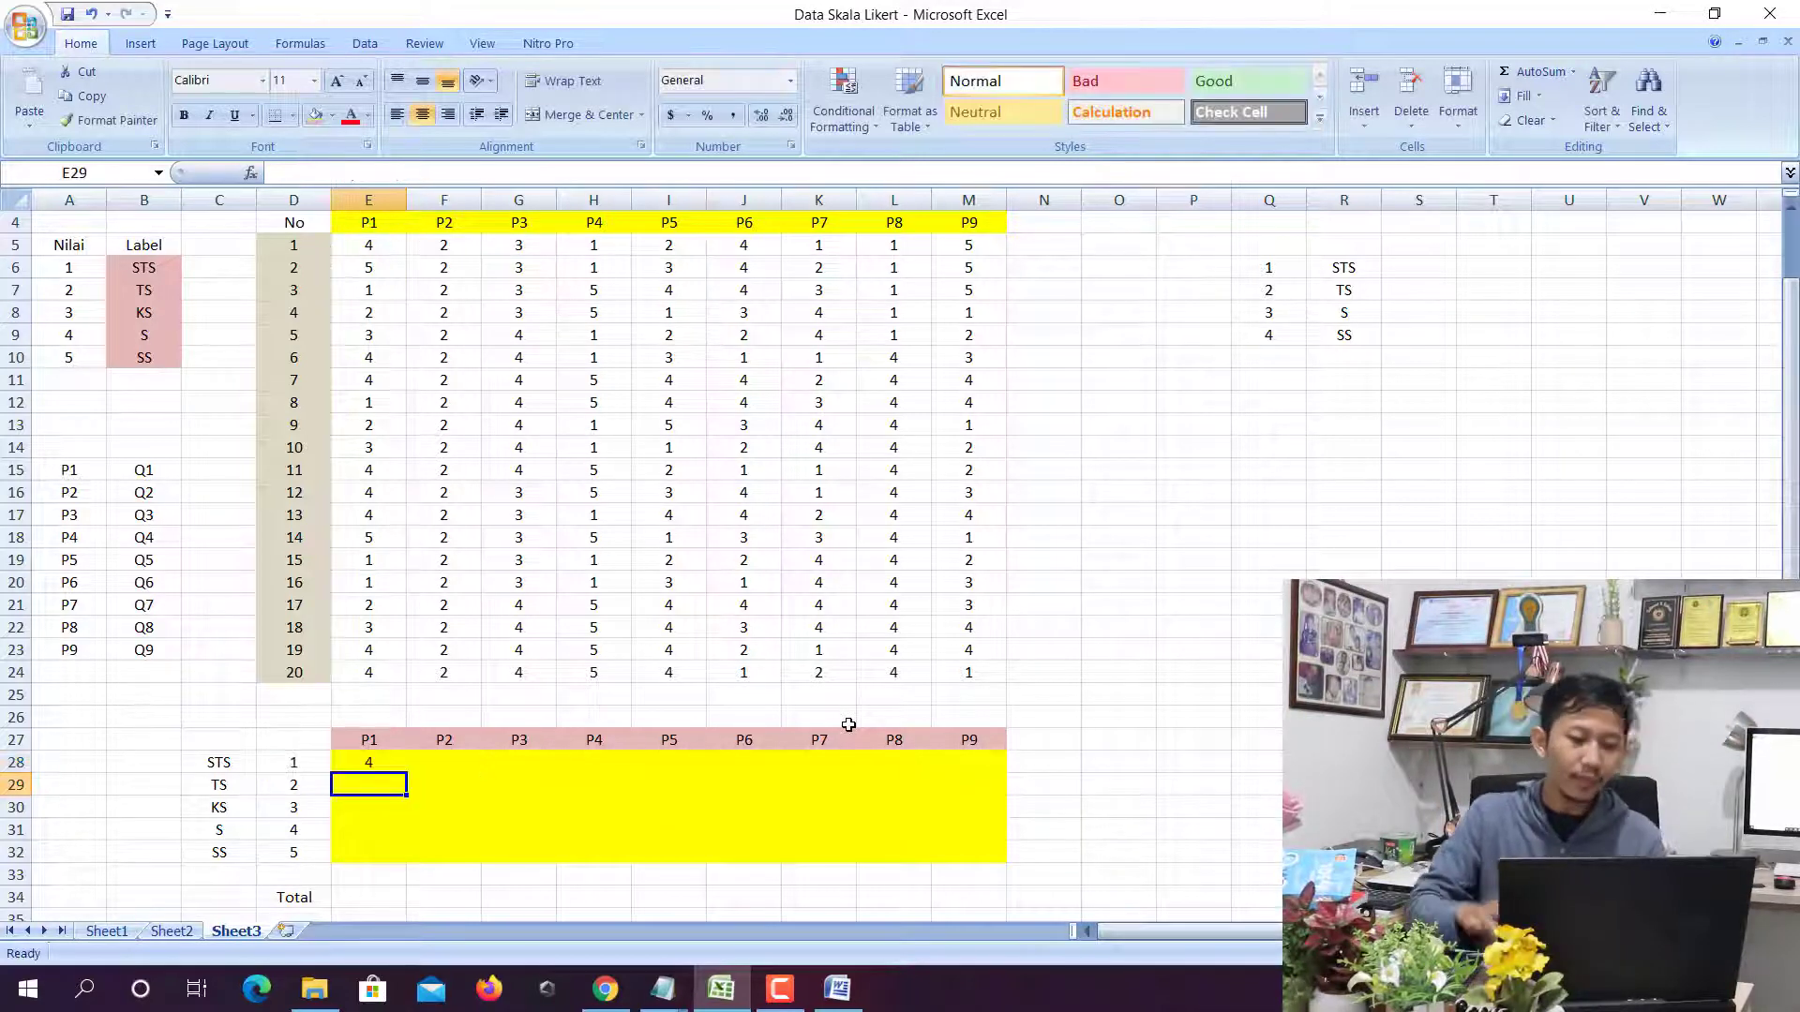
# Copy the COUNTIF formula from E28 across the STS row to M28
pyautogui.click(388, 737)
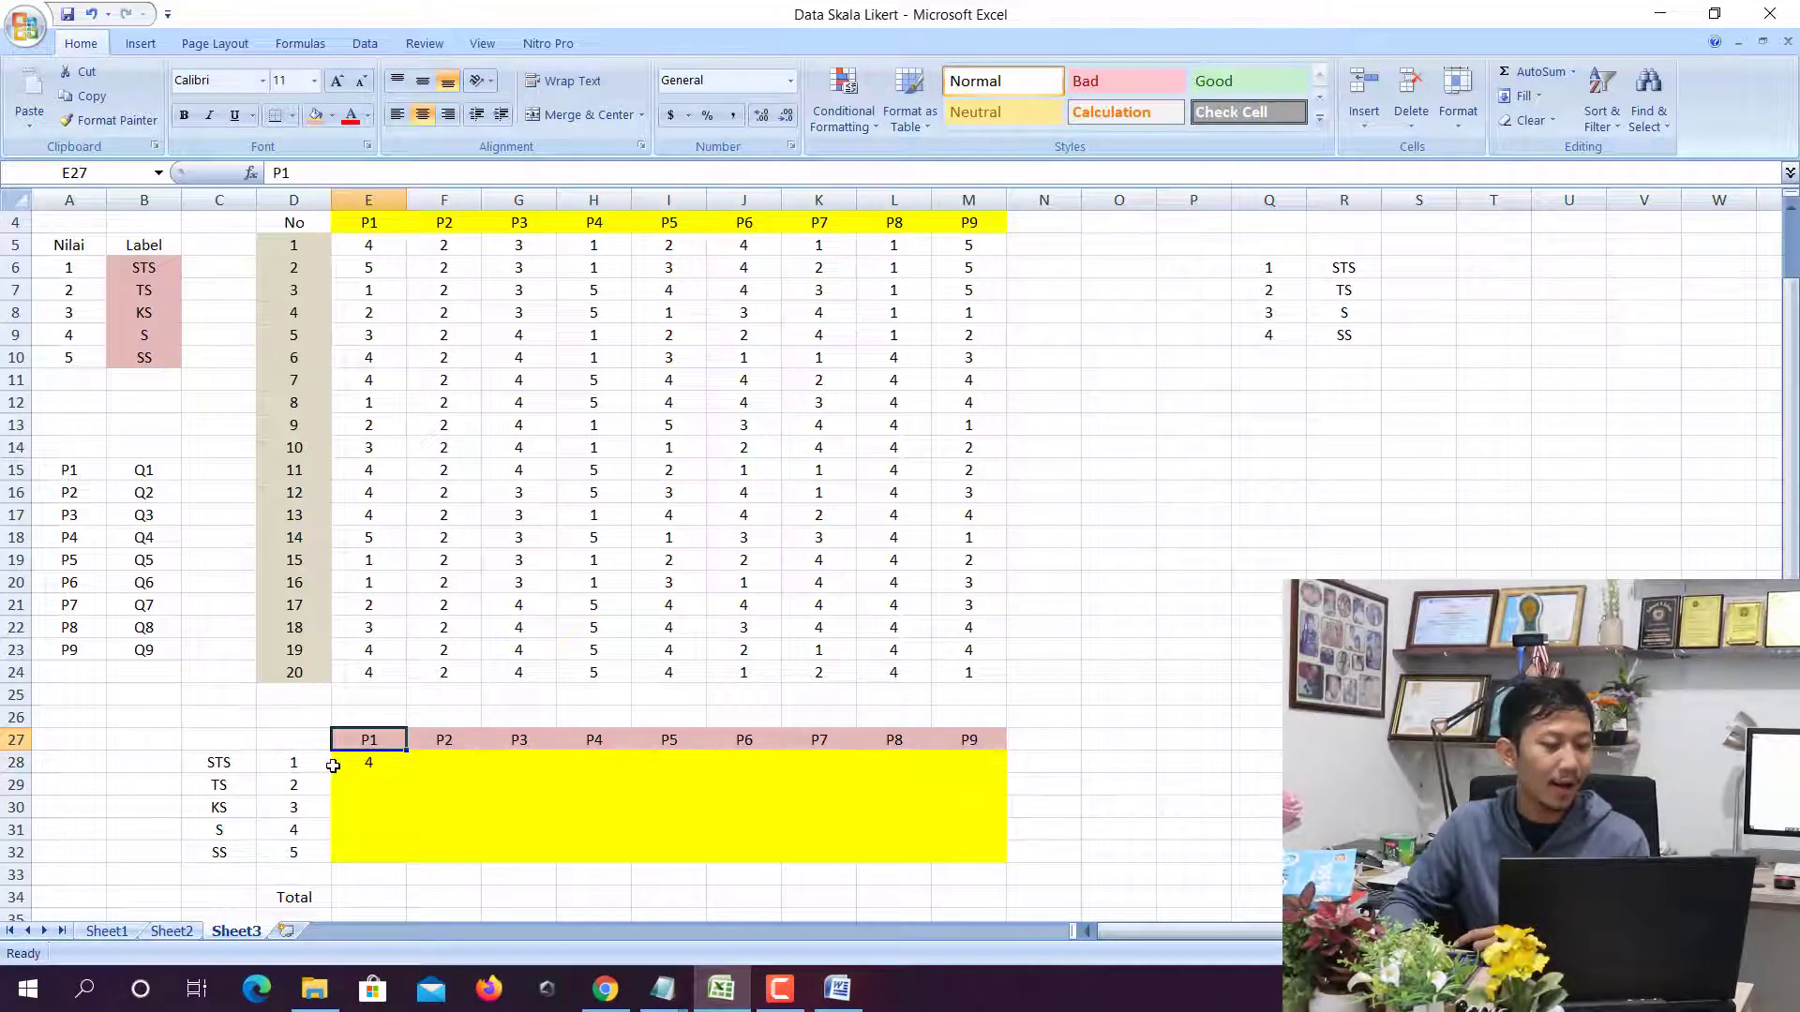
pyautogui.click(366, 766)
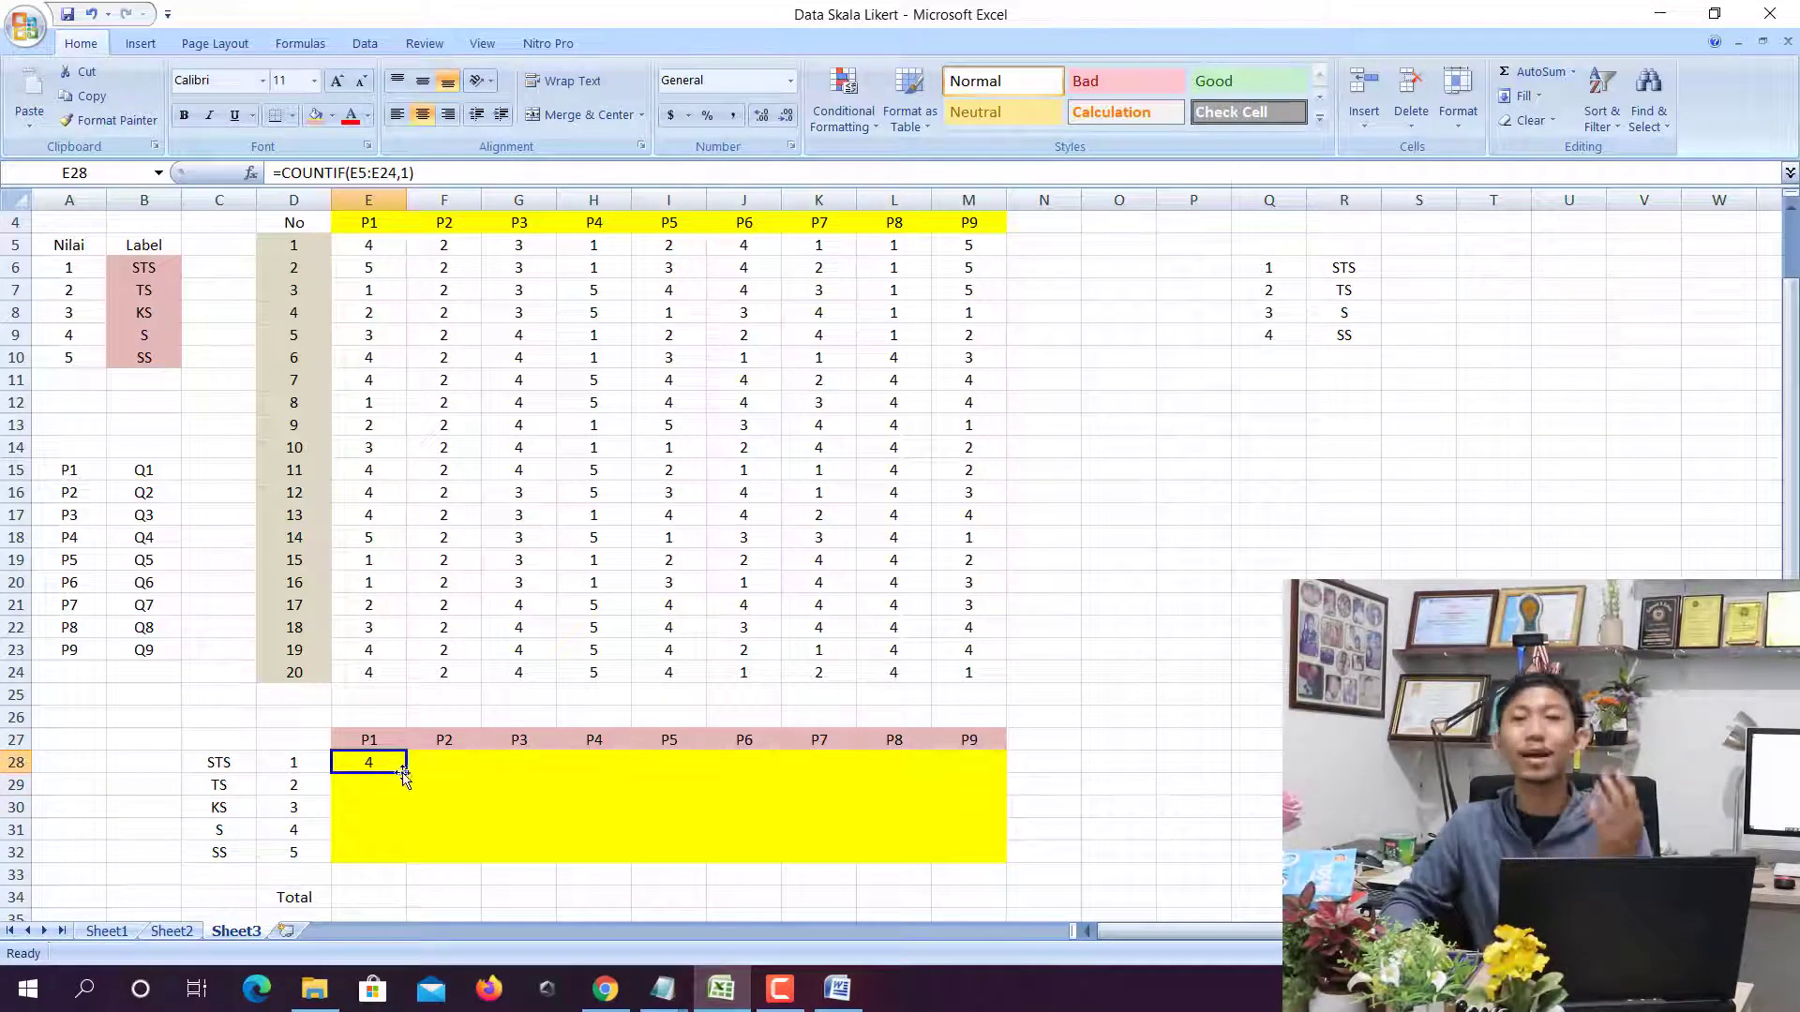
pyautogui.moveTo(405, 774); pyautogui.dragTo(991, 795)
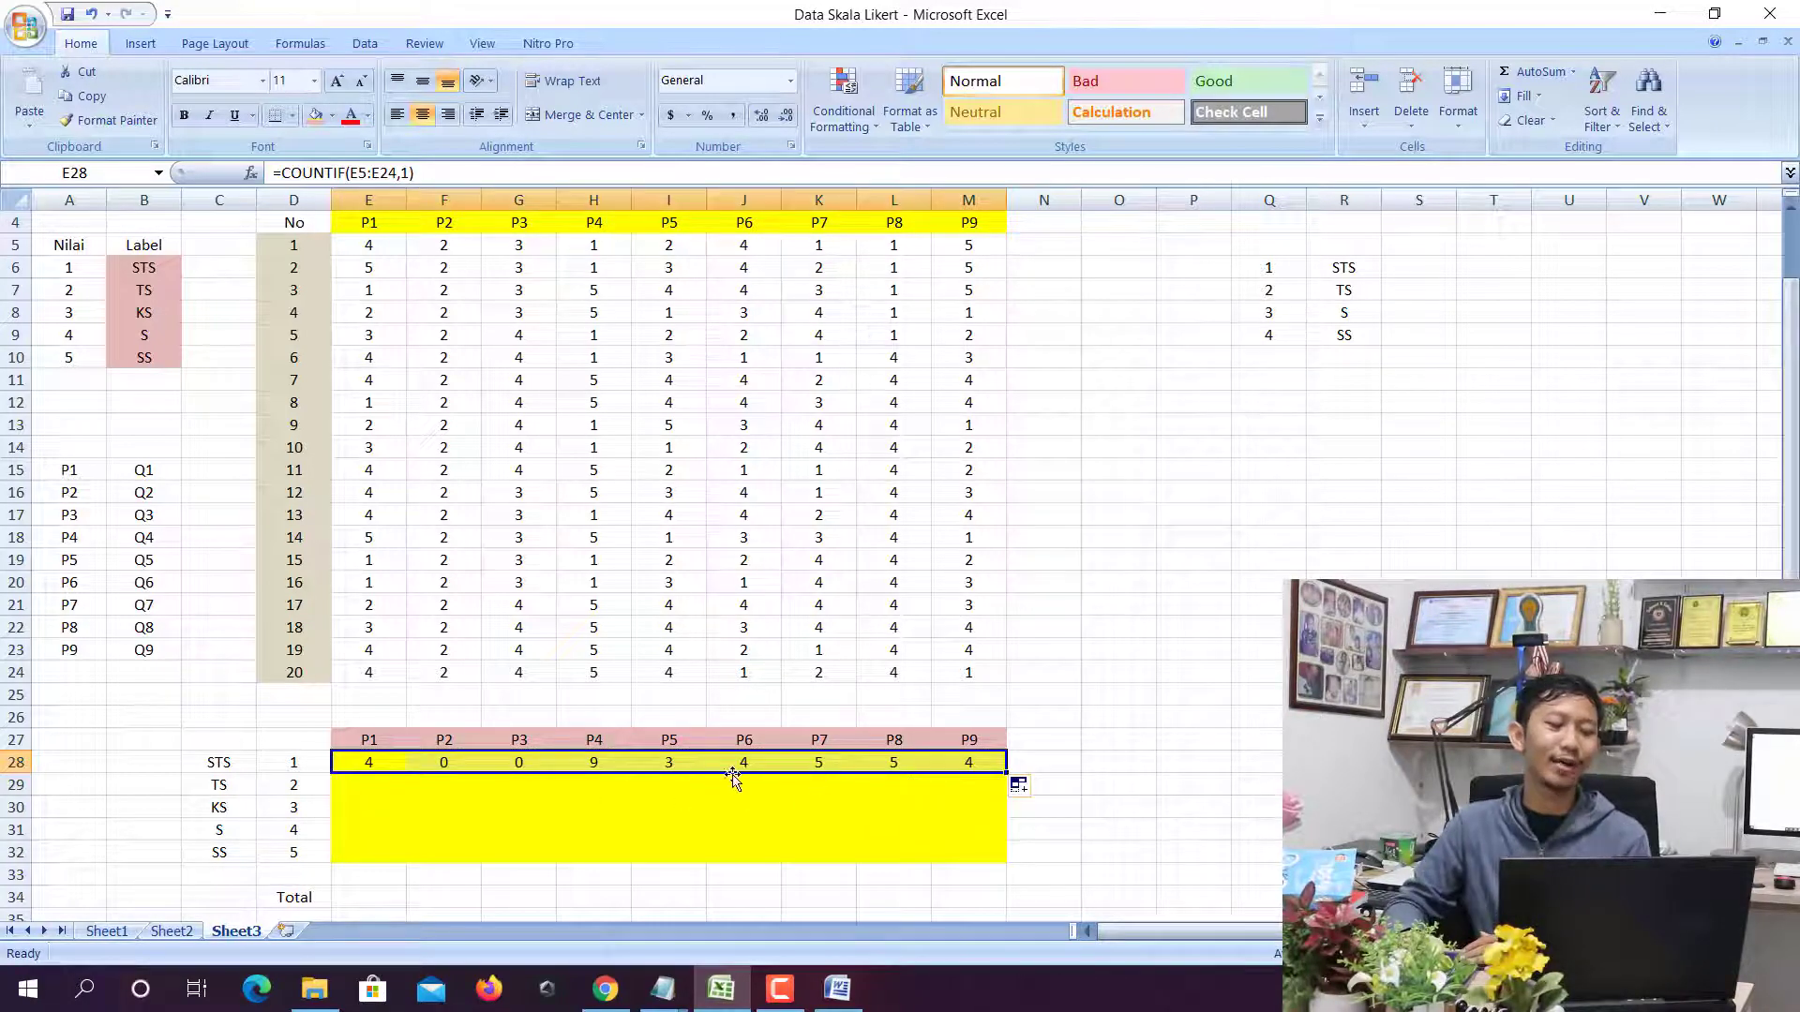
# Check the STS count for P3 in G28 against the individual P3 answers in column G
pyautogui.click(518, 741)
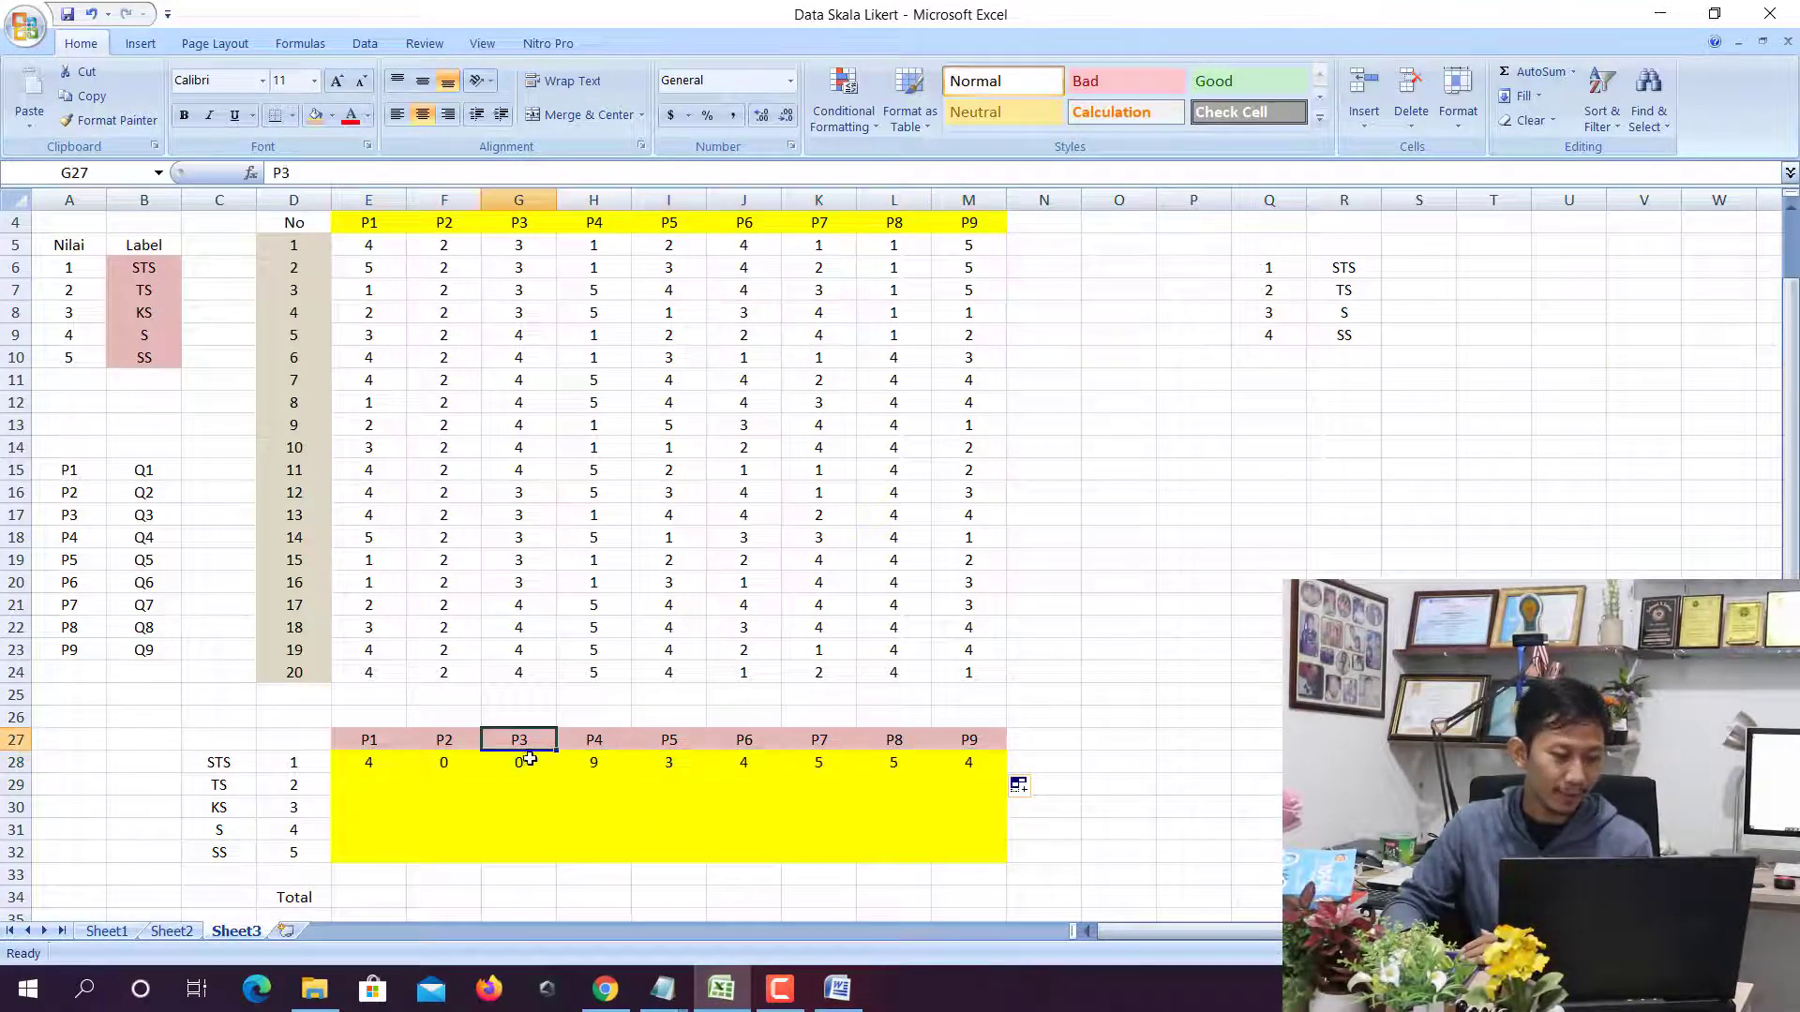
pyautogui.click(530, 762)
pyautogui.click(534, 740)
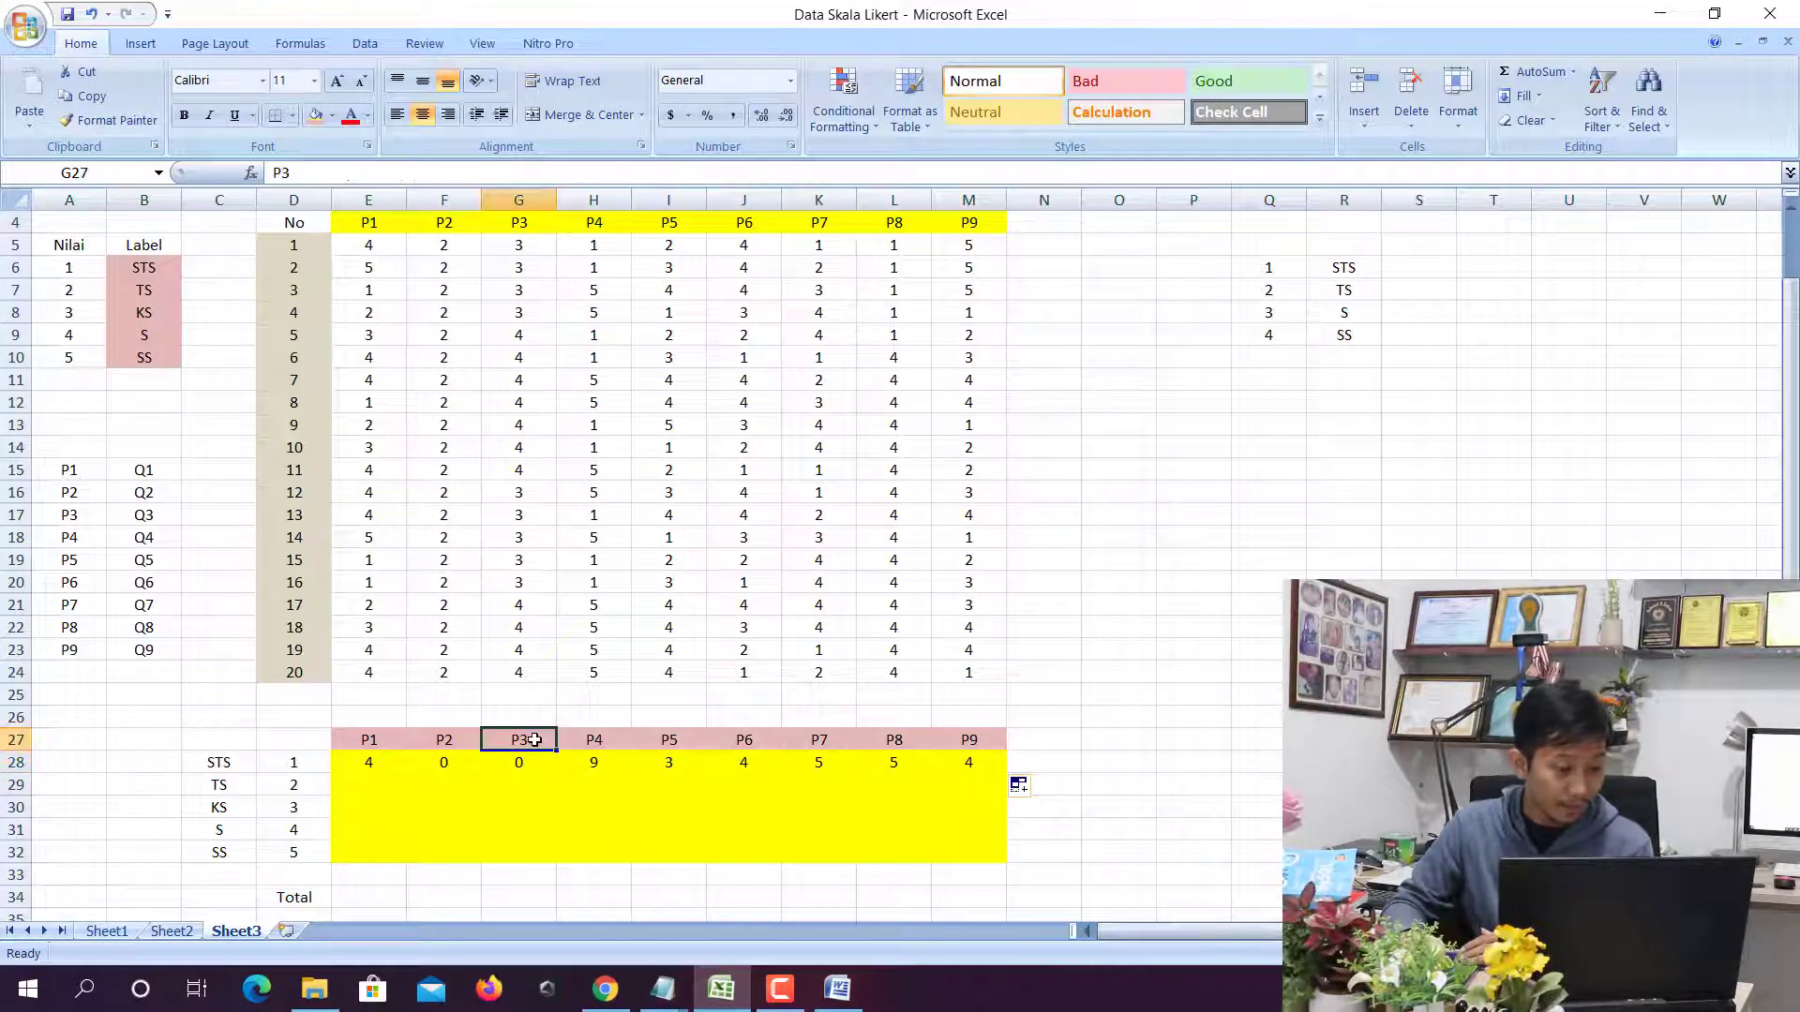
pyautogui.click(533, 762)
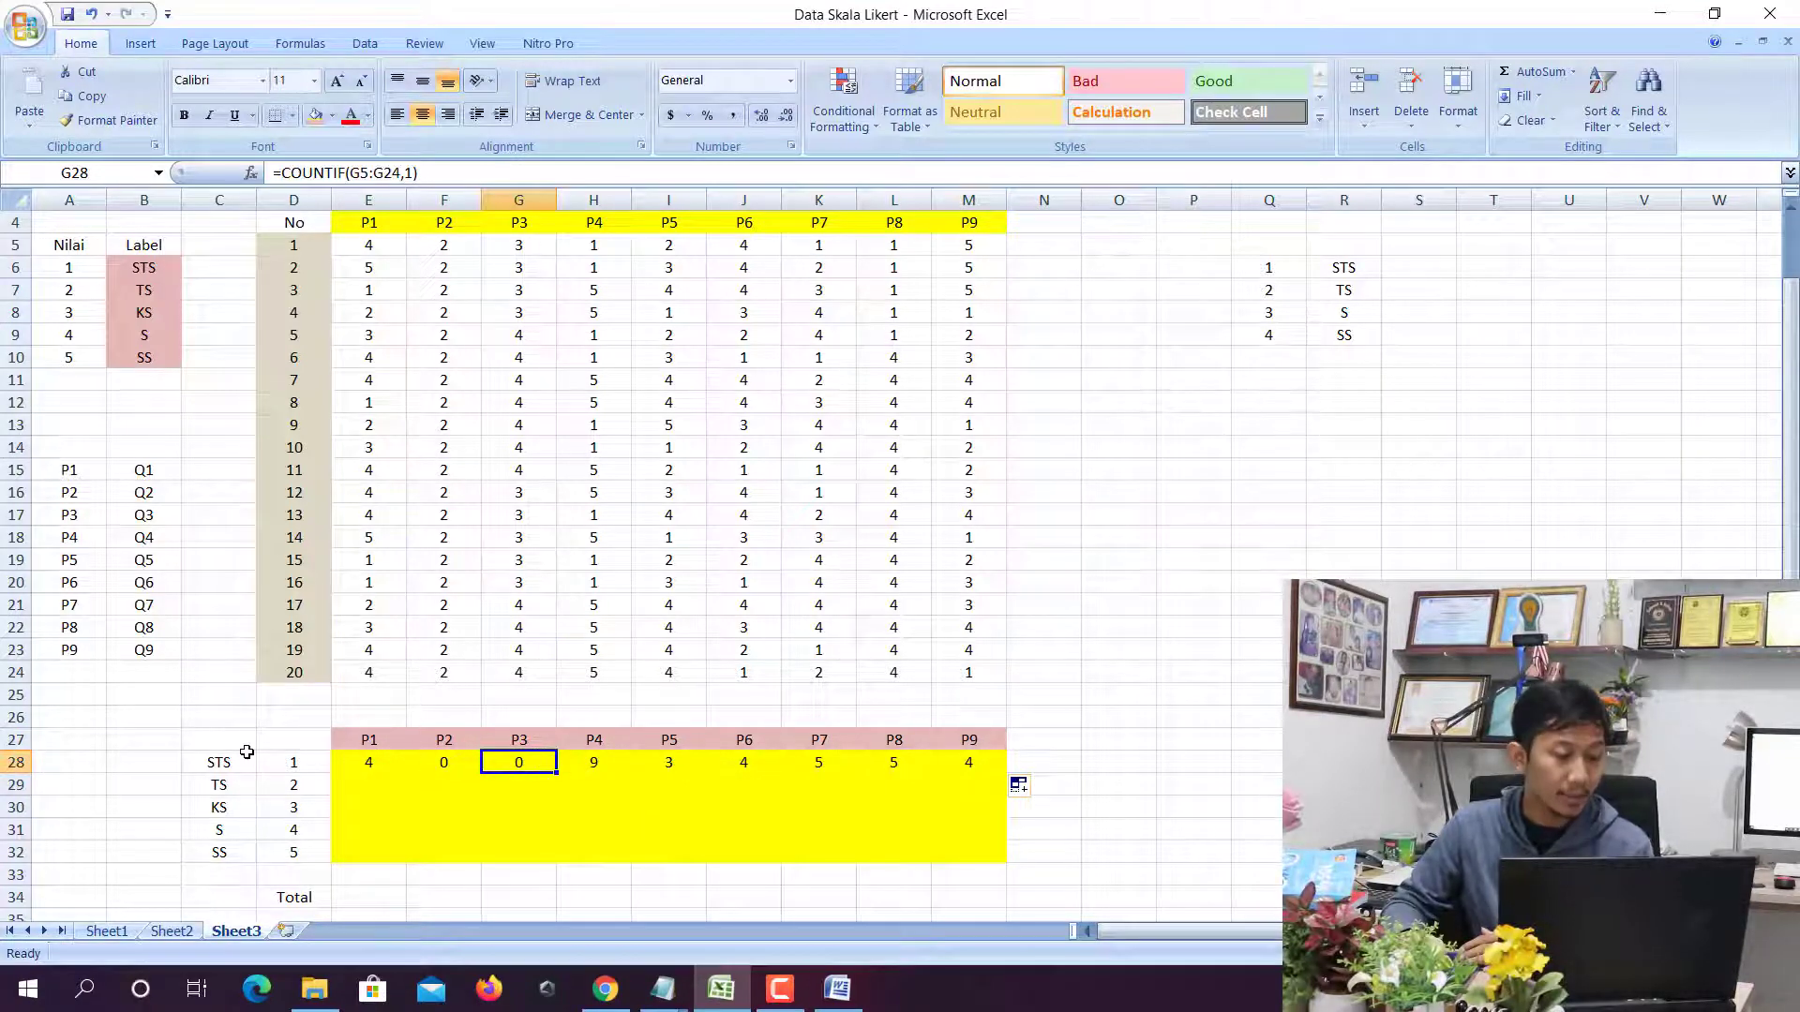
pyautogui.click(521, 671)
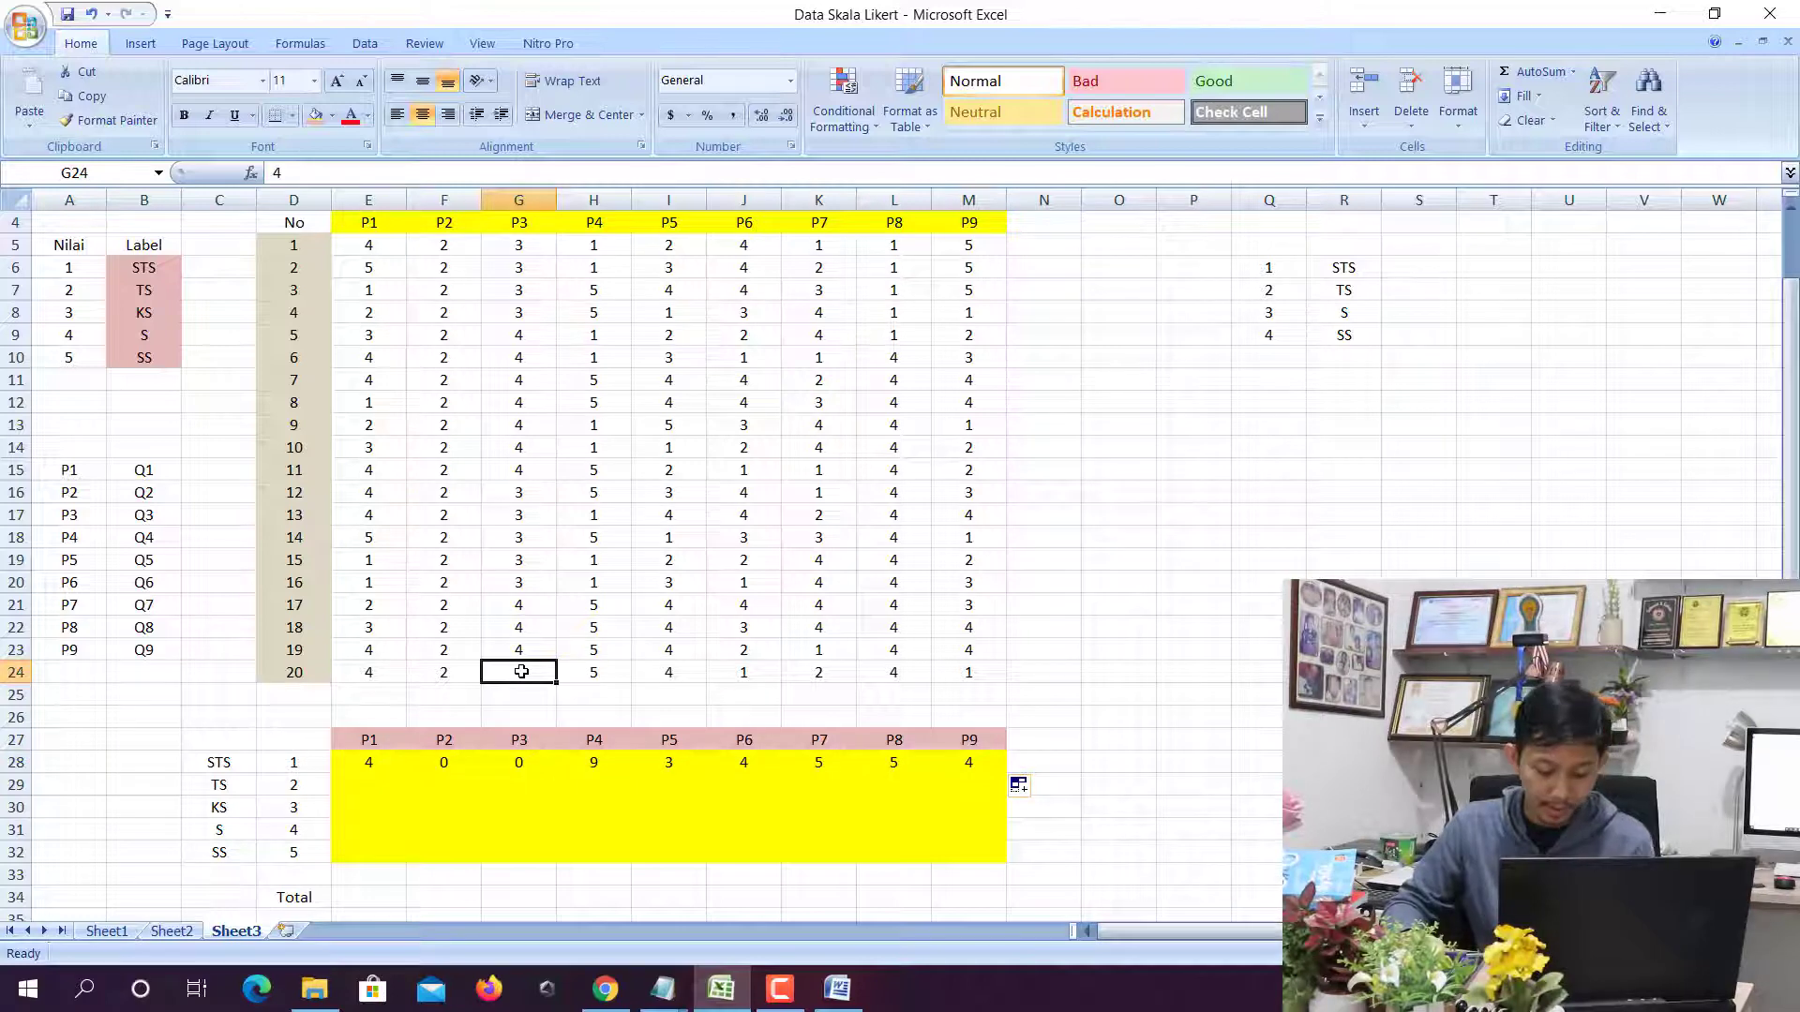
pyautogui.press('Up')
pyautogui.press('Up')
pyautogui.press('Up')
pyautogui.press('Up')
pyautogui.press('Up')
pyautogui.press('Up')
pyautogui.press('Up')
pyautogui.press('Up')
pyautogui.press('Up')
pyautogui.press('Up')
pyautogui.press('Up')
pyautogui.press('Up')
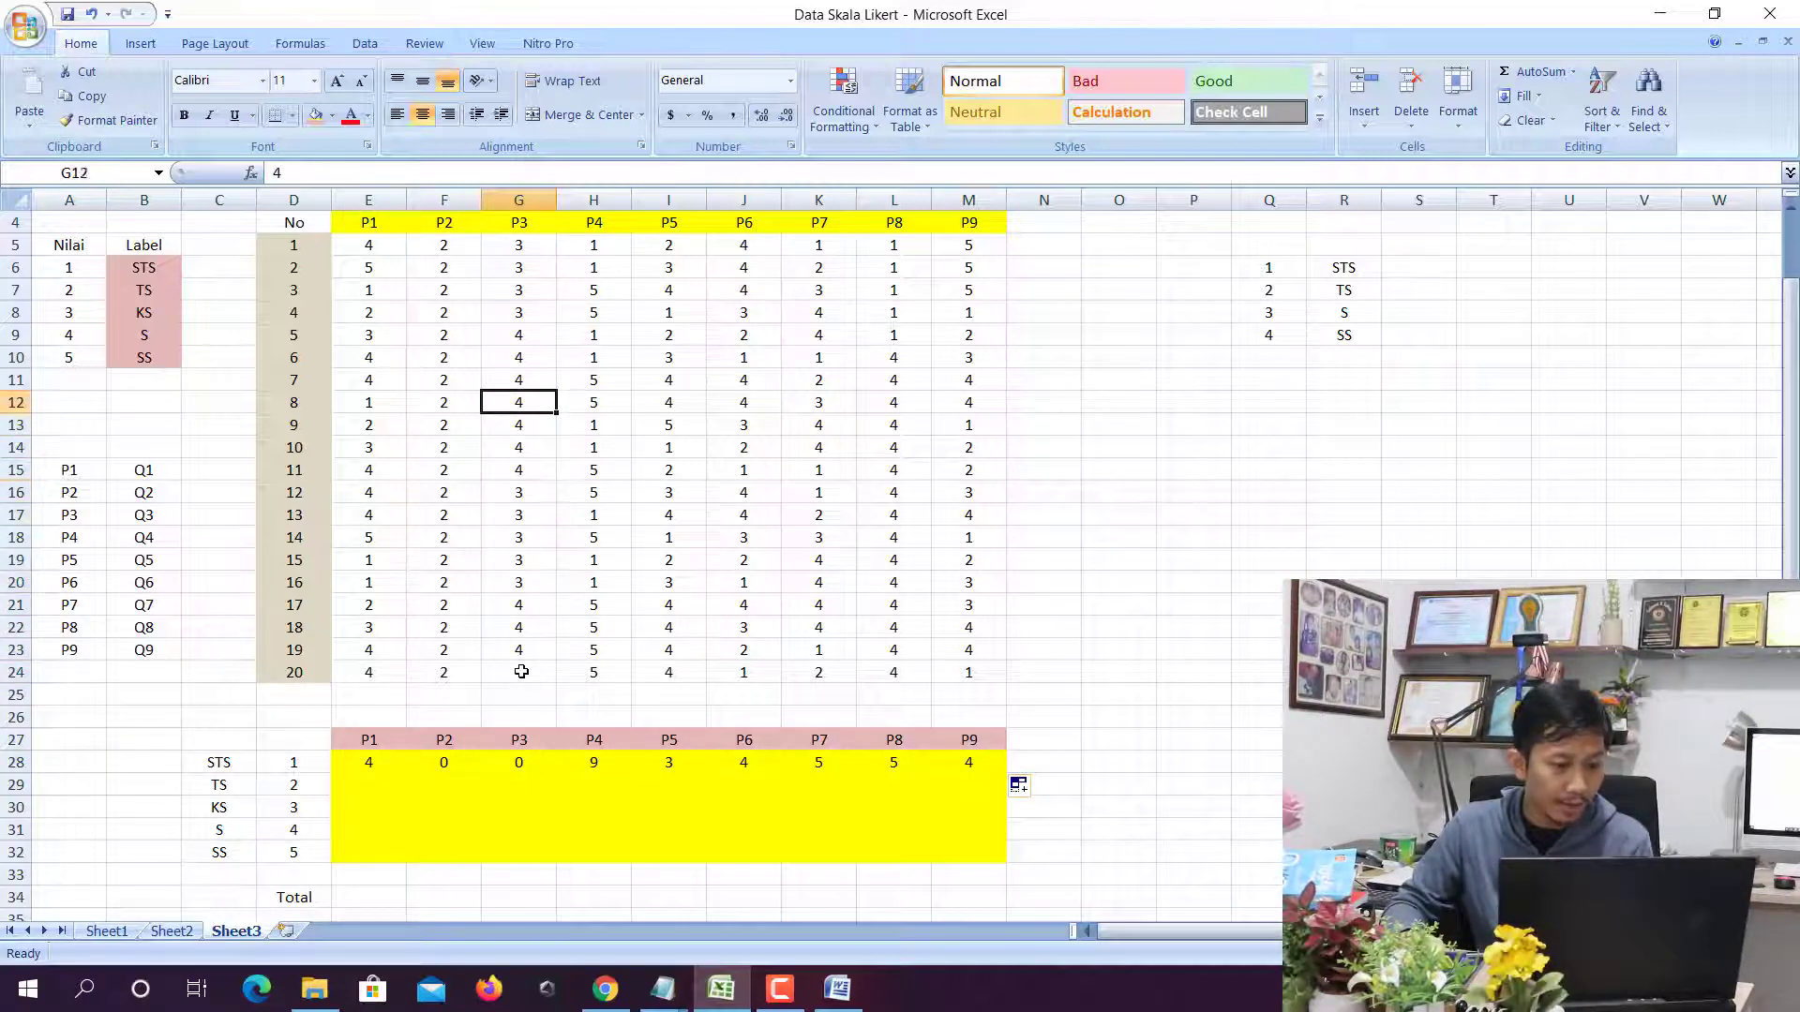
pyautogui.press('Up')
pyautogui.press('Up')
pyautogui.press('Up')
pyautogui.press('Up')
pyautogui.press('Up')
pyautogui.press('Up')
# Enter the formula =COUNTIF(E5:E24,2) in cell E29 to count the TS answers for P1
pyautogui.scroll(-1, 468, 680)
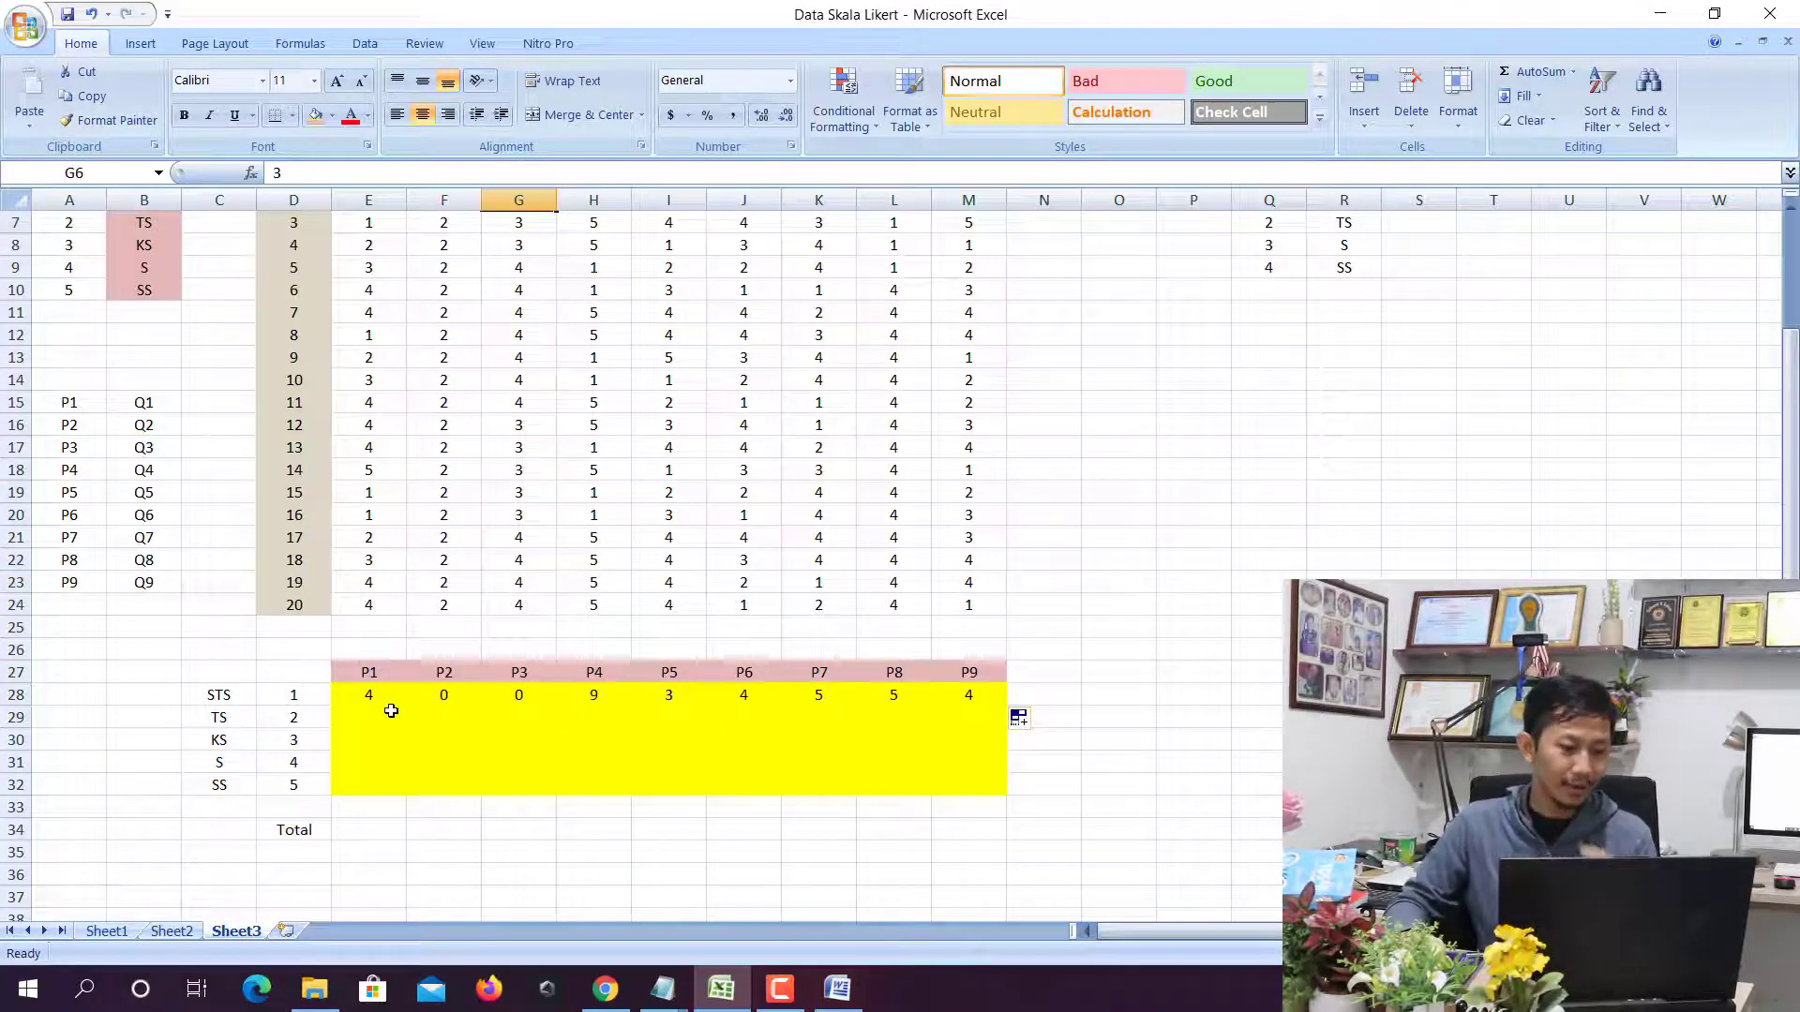
pyautogui.click(391, 711)
pyautogui.write('=count')
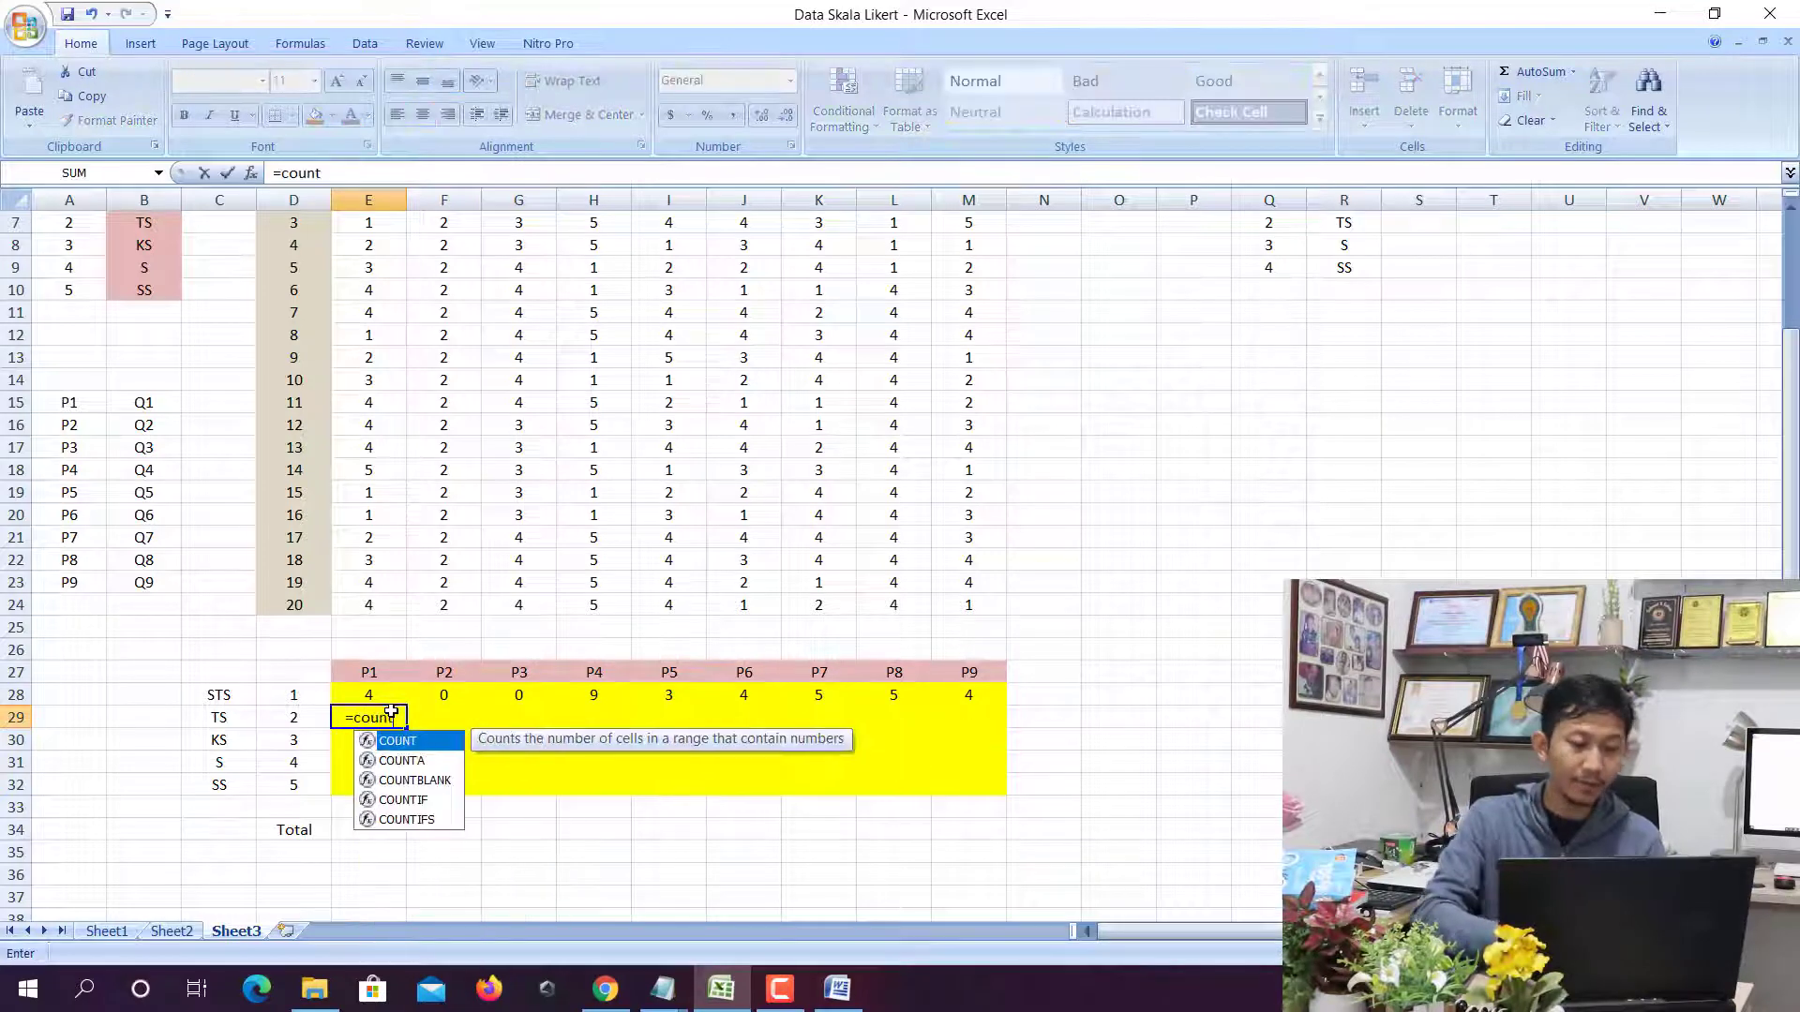
pyautogui.doubleClick(419, 799)
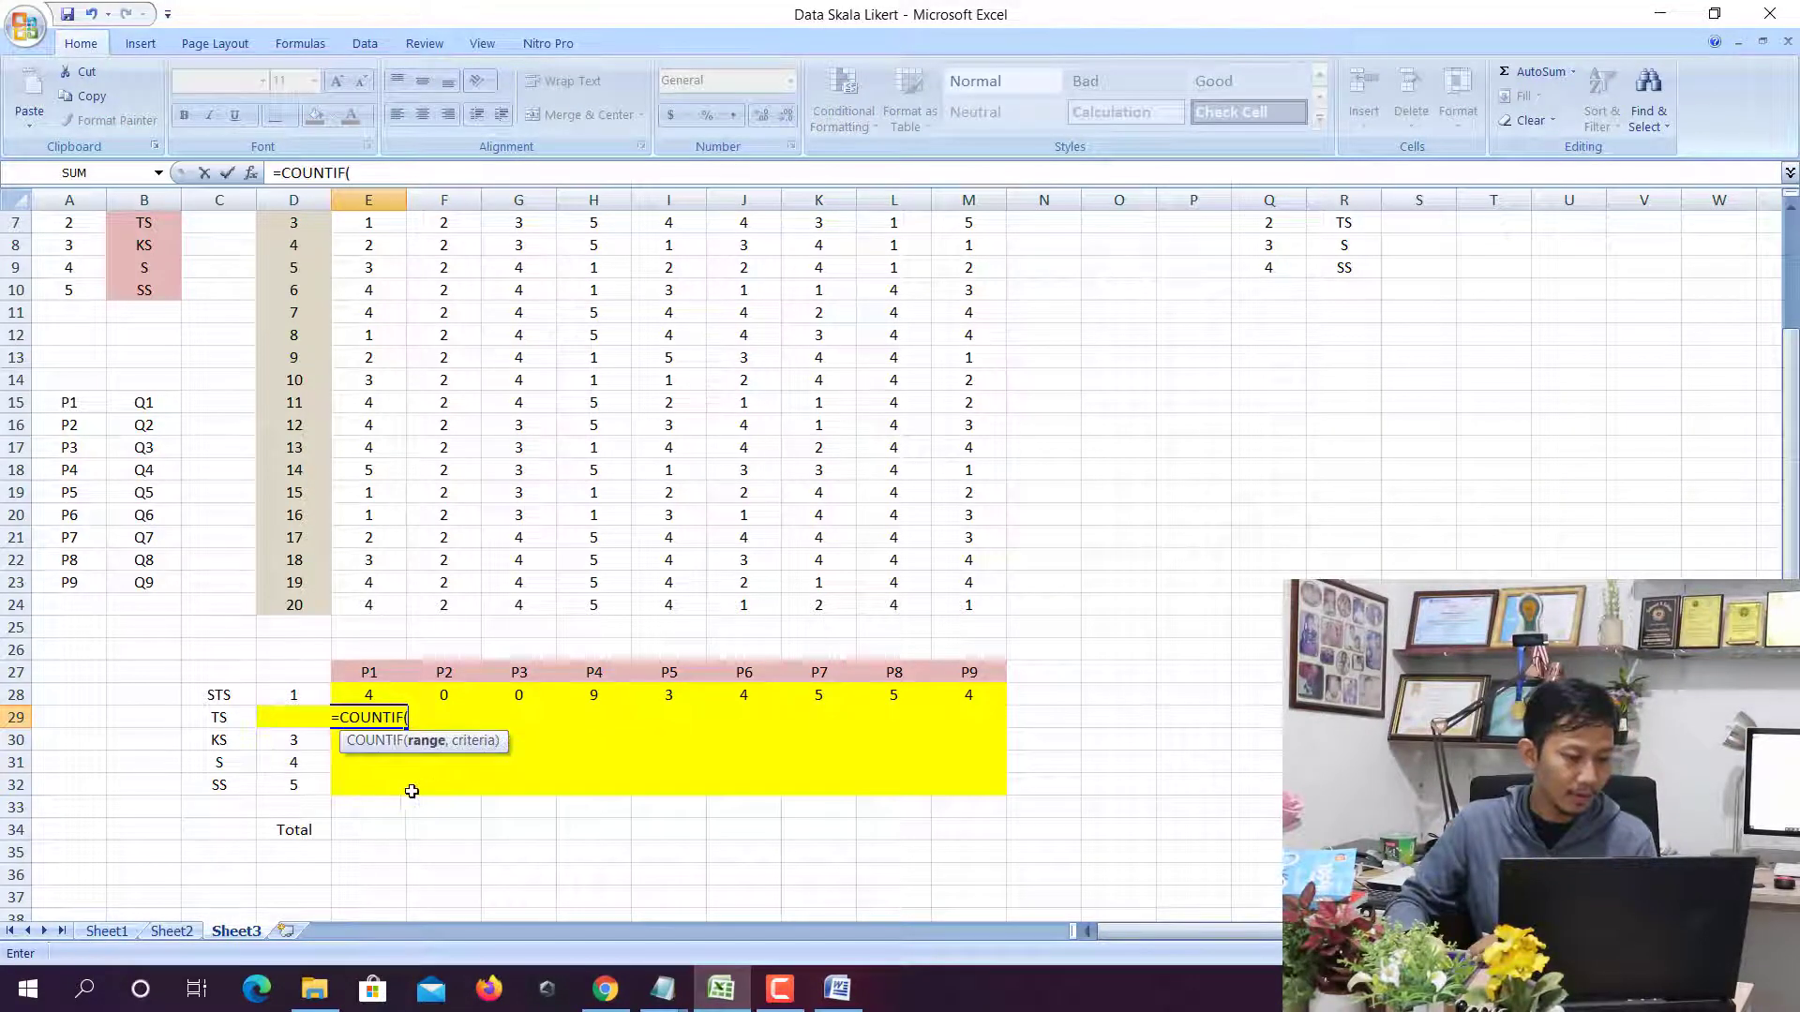
pyautogui.moveTo(370, 605); pyautogui.dragTo(372, 275)
pyautogui.write(',')
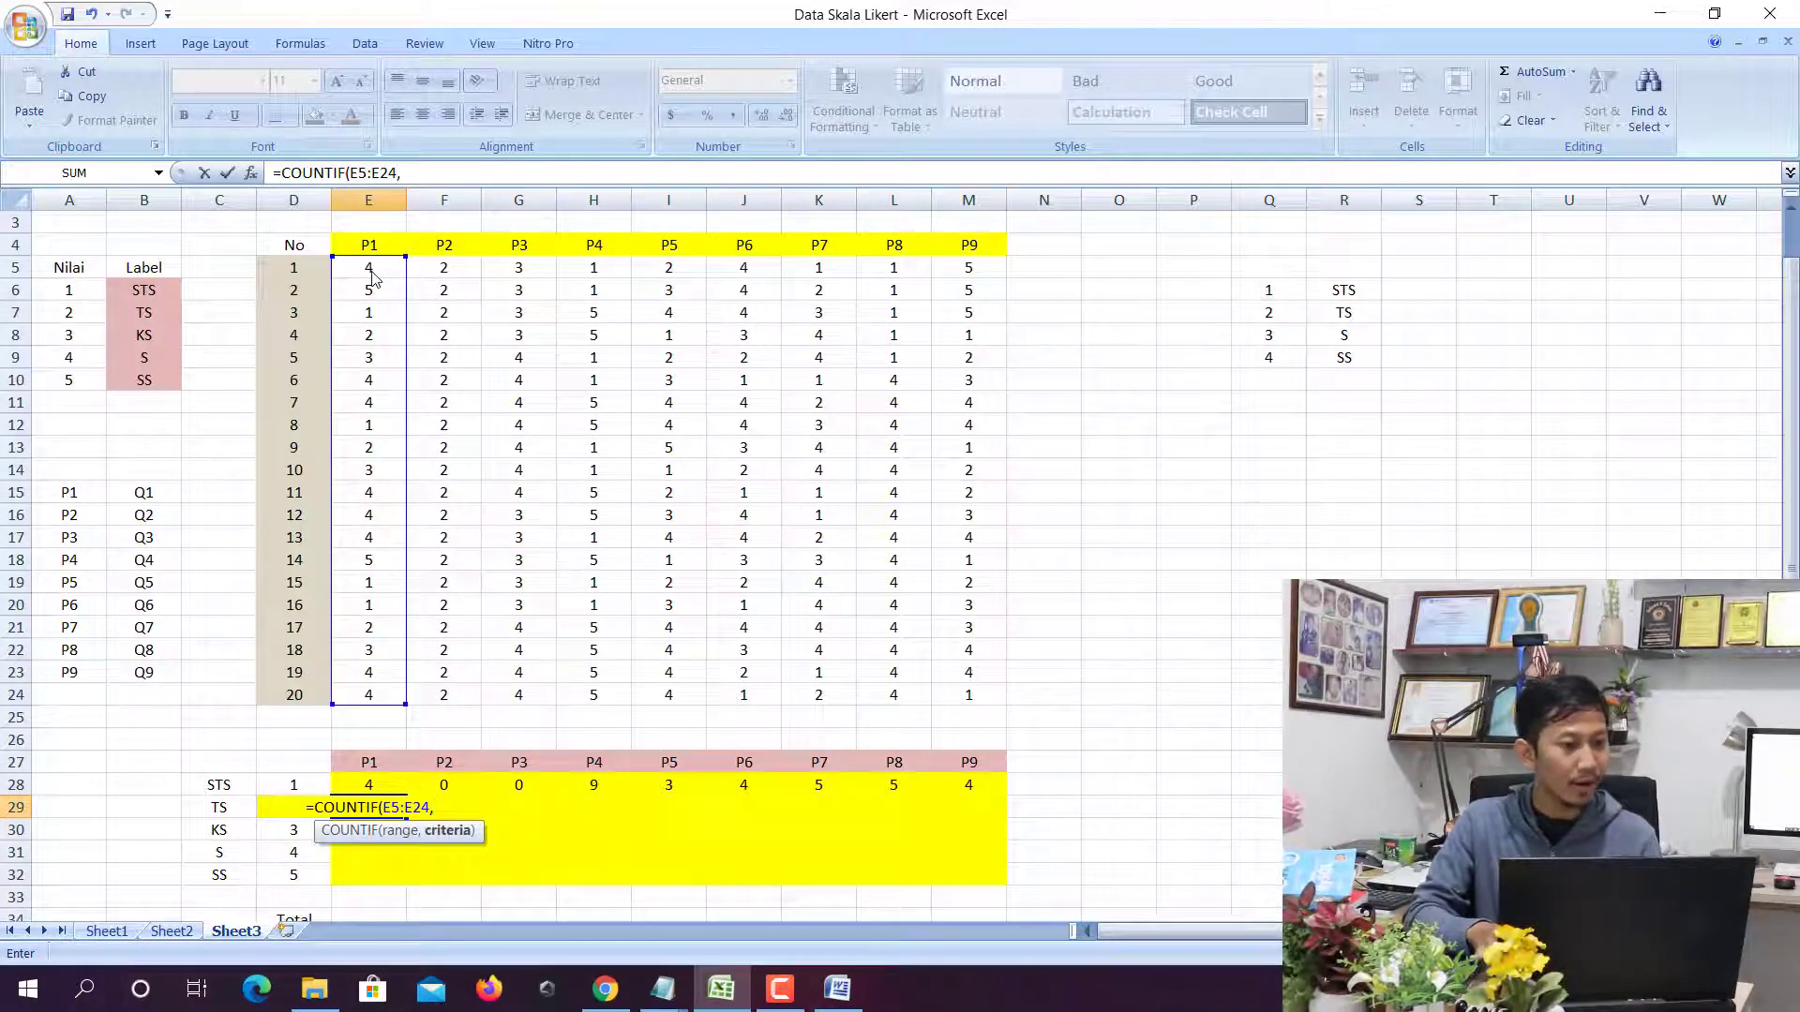
pyautogui.write('2')
pyautogui.press('Return')
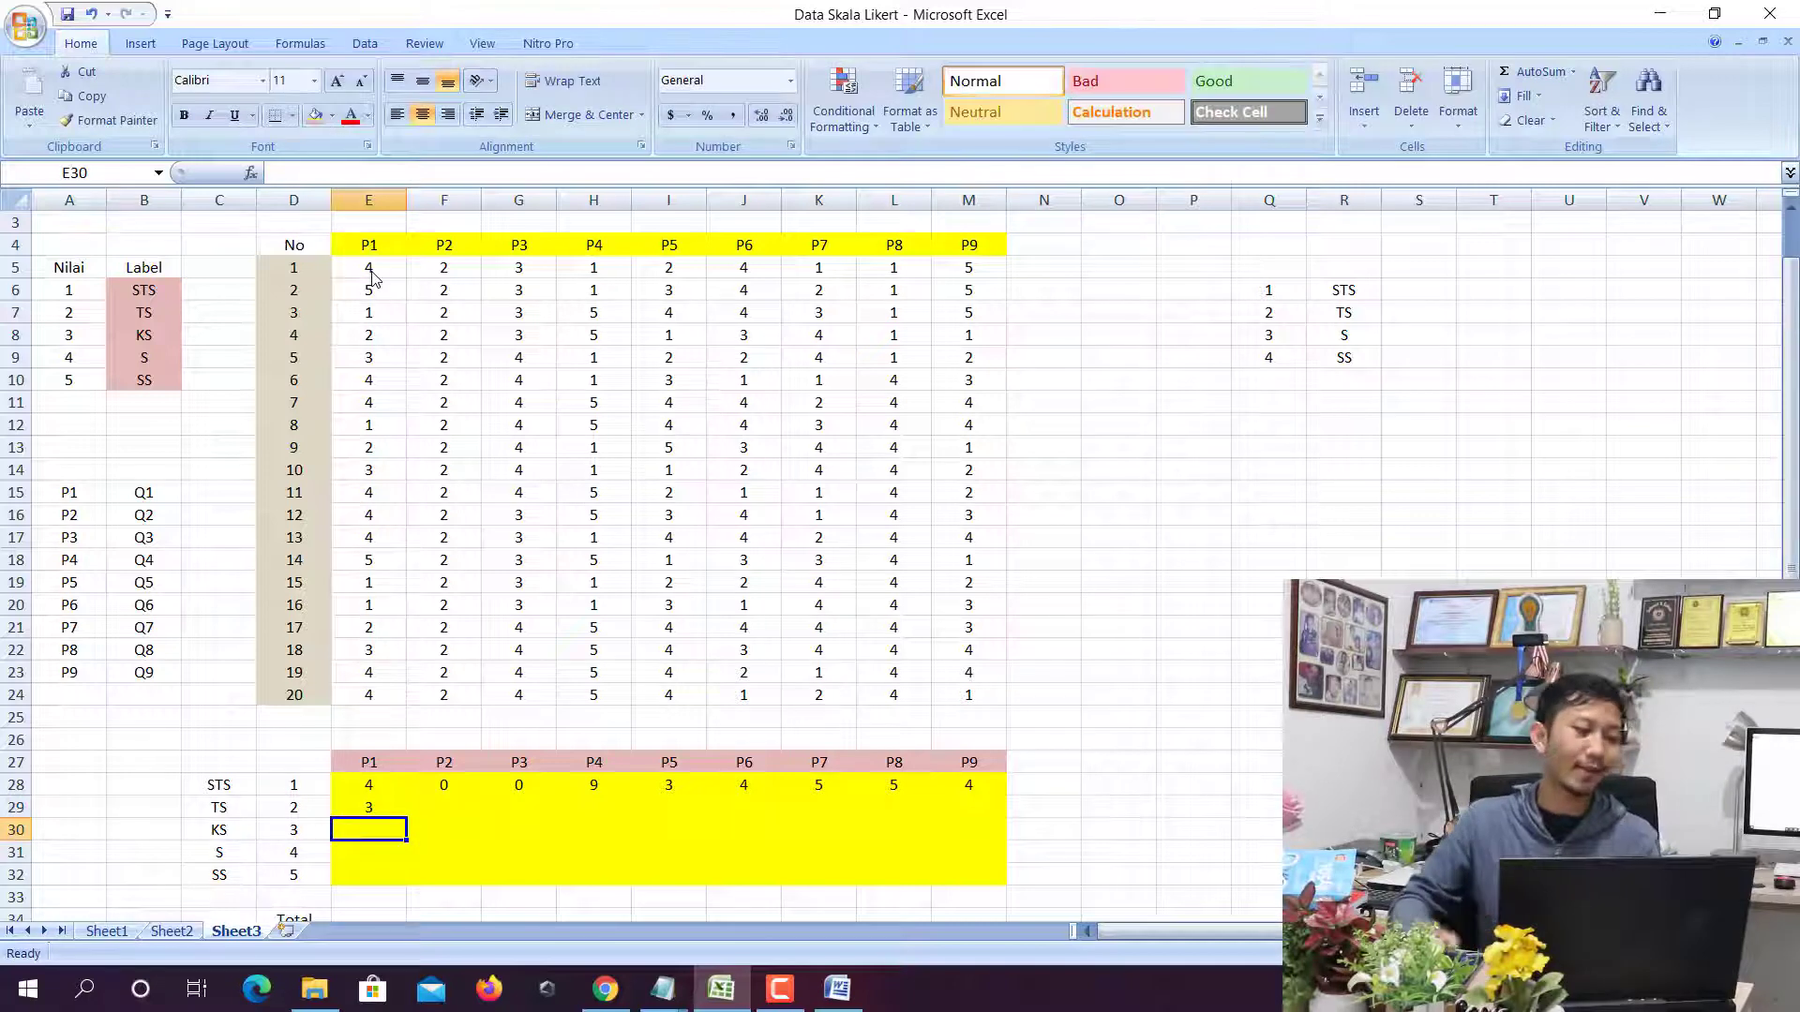
# Copy the COUNTIF formula from E29 across the TS row to M29
pyautogui.scroll(-3, 412, 525)
pyautogui.click(377, 601)
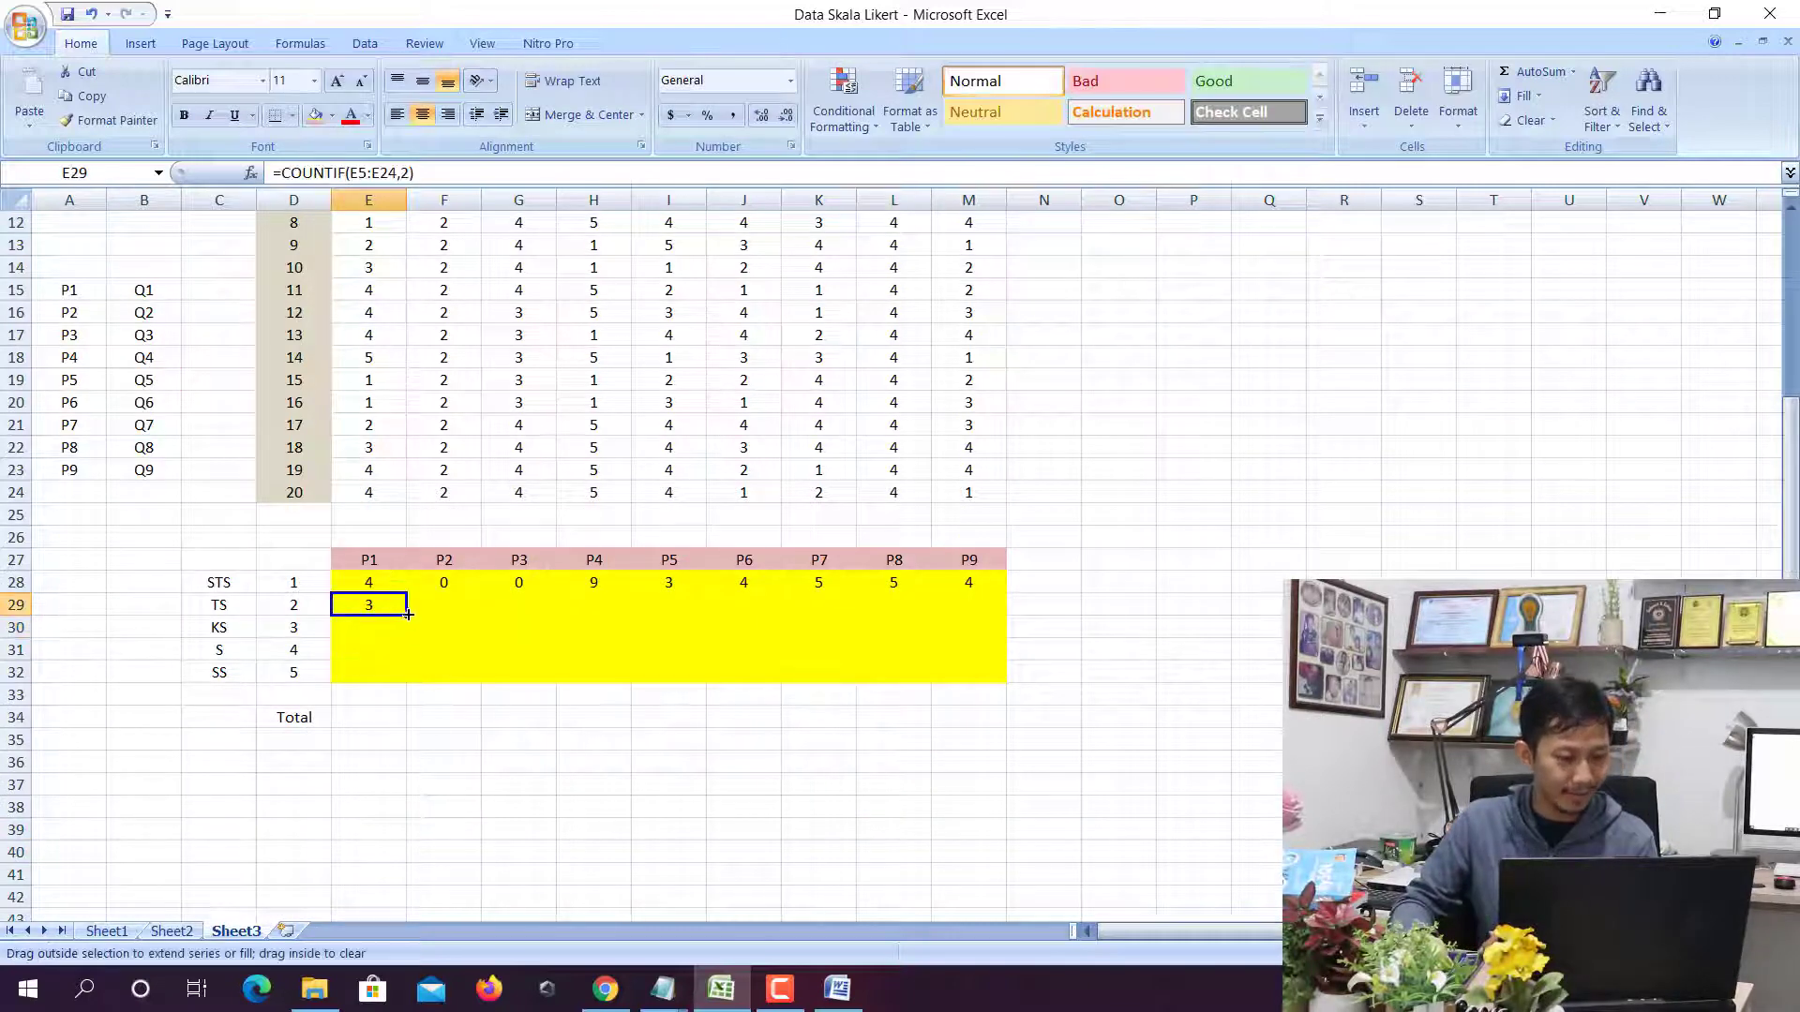
pyautogui.moveTo(408, 614); pyautogui.dragTo(1005, 617)
pyautogui.click(401, 657)
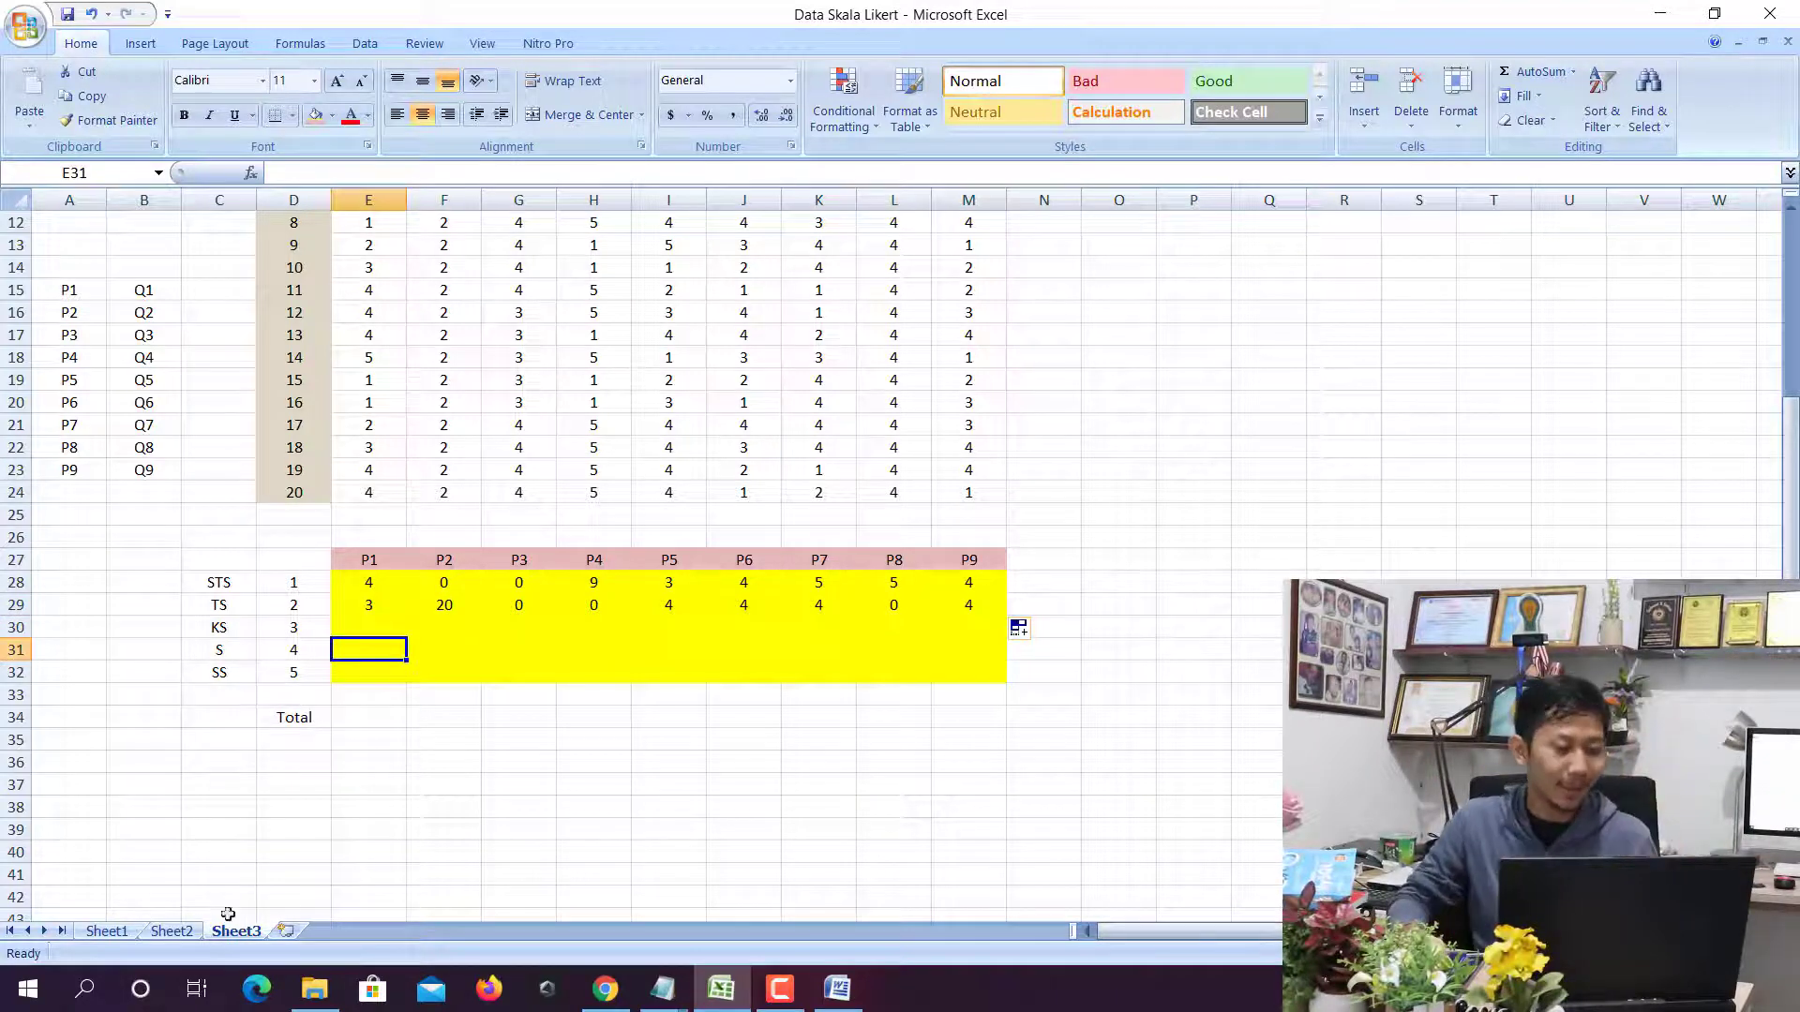
# Add a new worksheet with centred cells and enter the headers P1, P2 and P3 in H5:J5
pyautogui.click(285, 933)
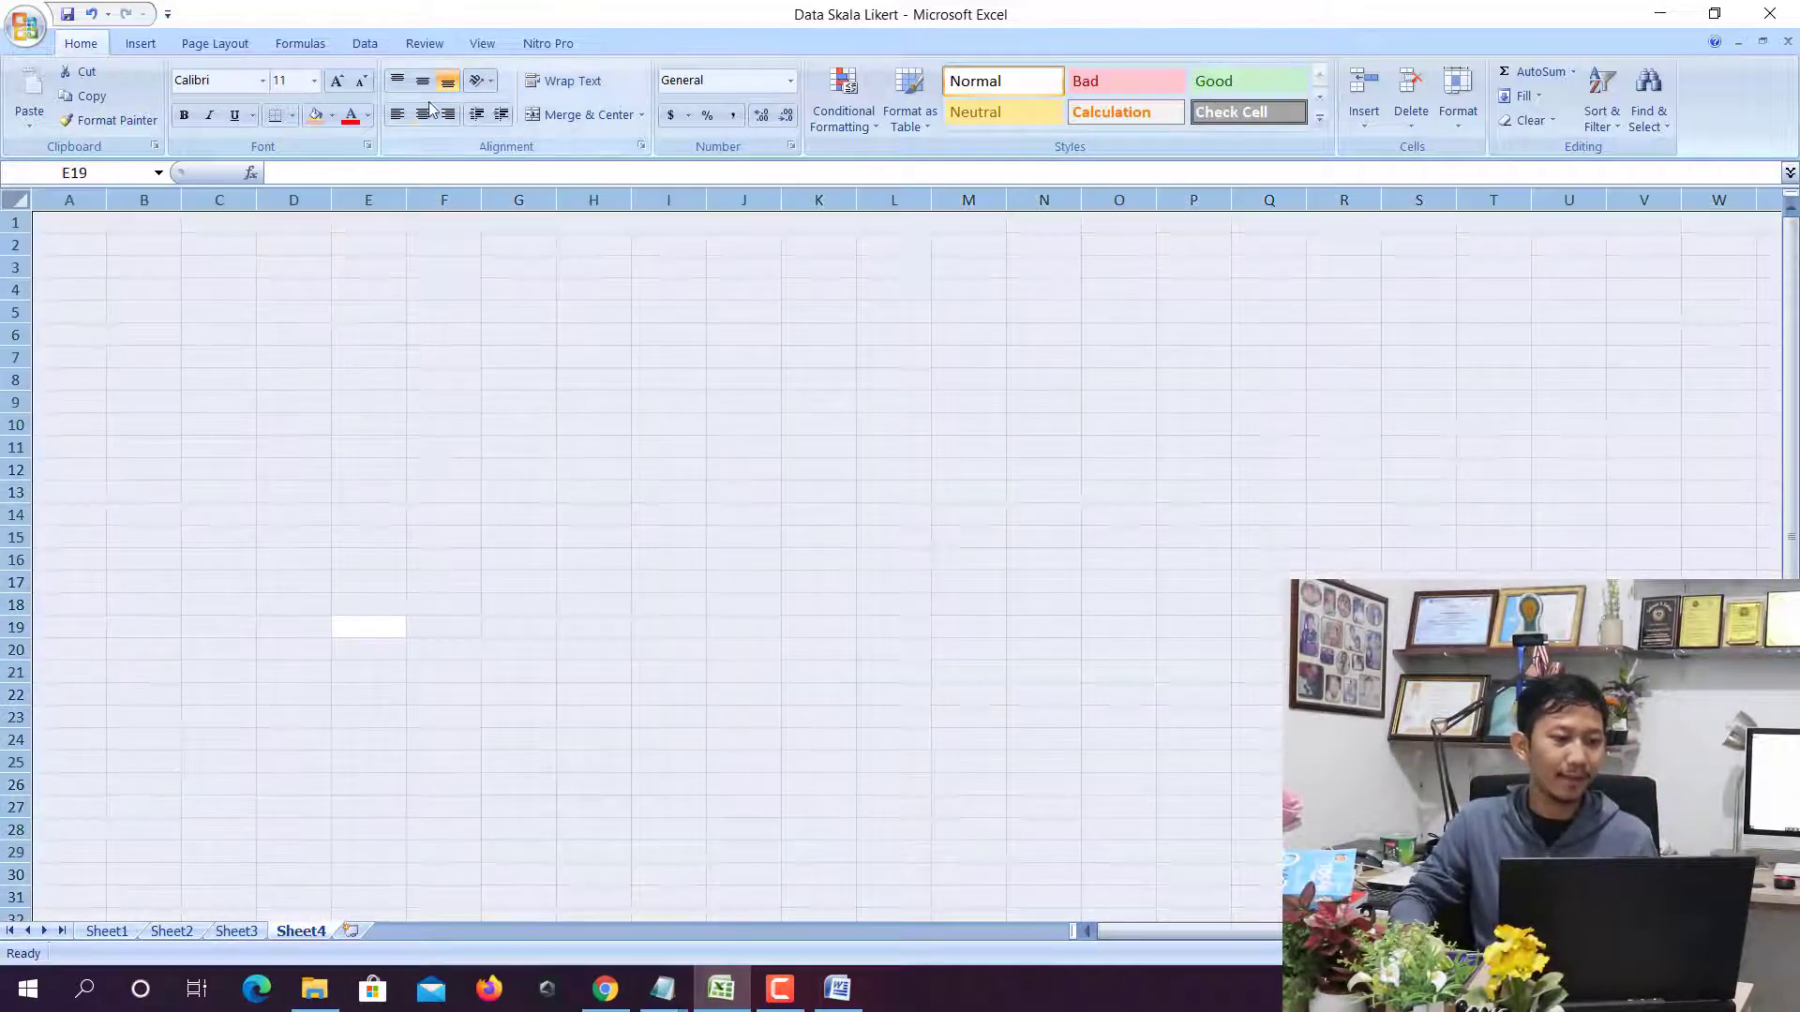
pyautogui.click(595, 310)
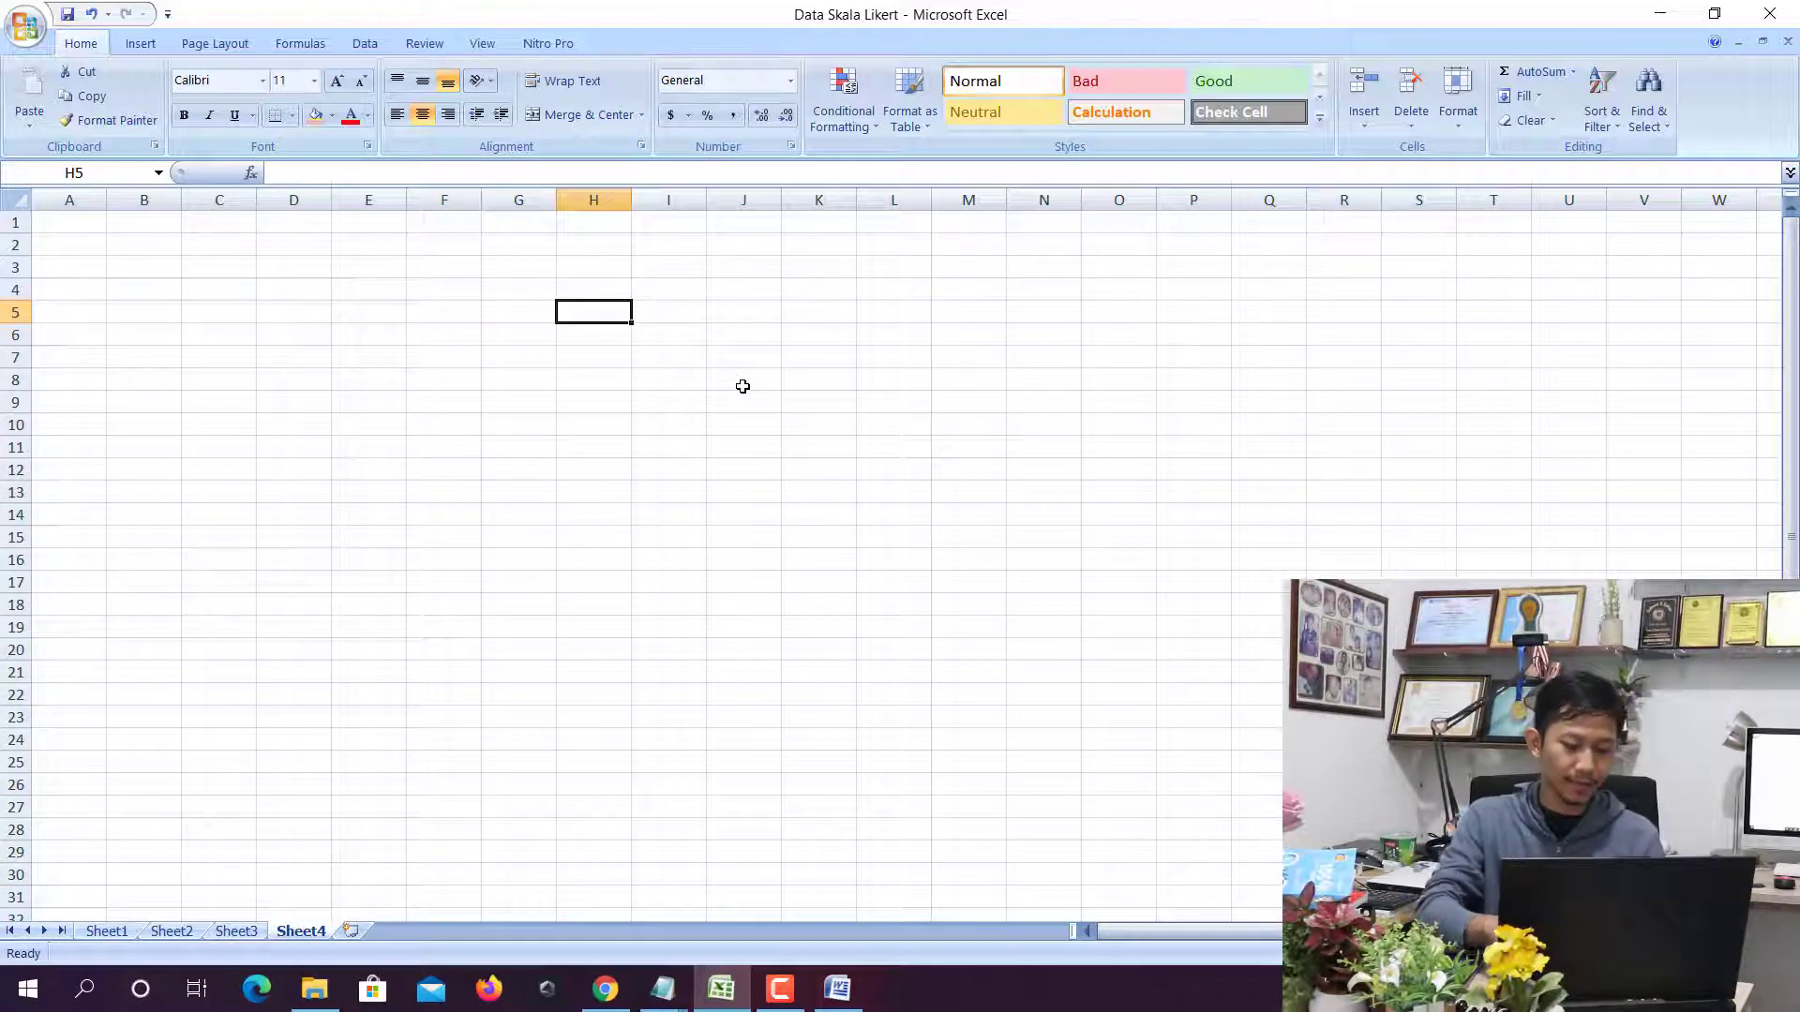
pyautogui.write('P1')
pyautogui.press('Tab')
pyautogui.write('P2')
pyautogui.press('Tab')
pyautogui.write('P')
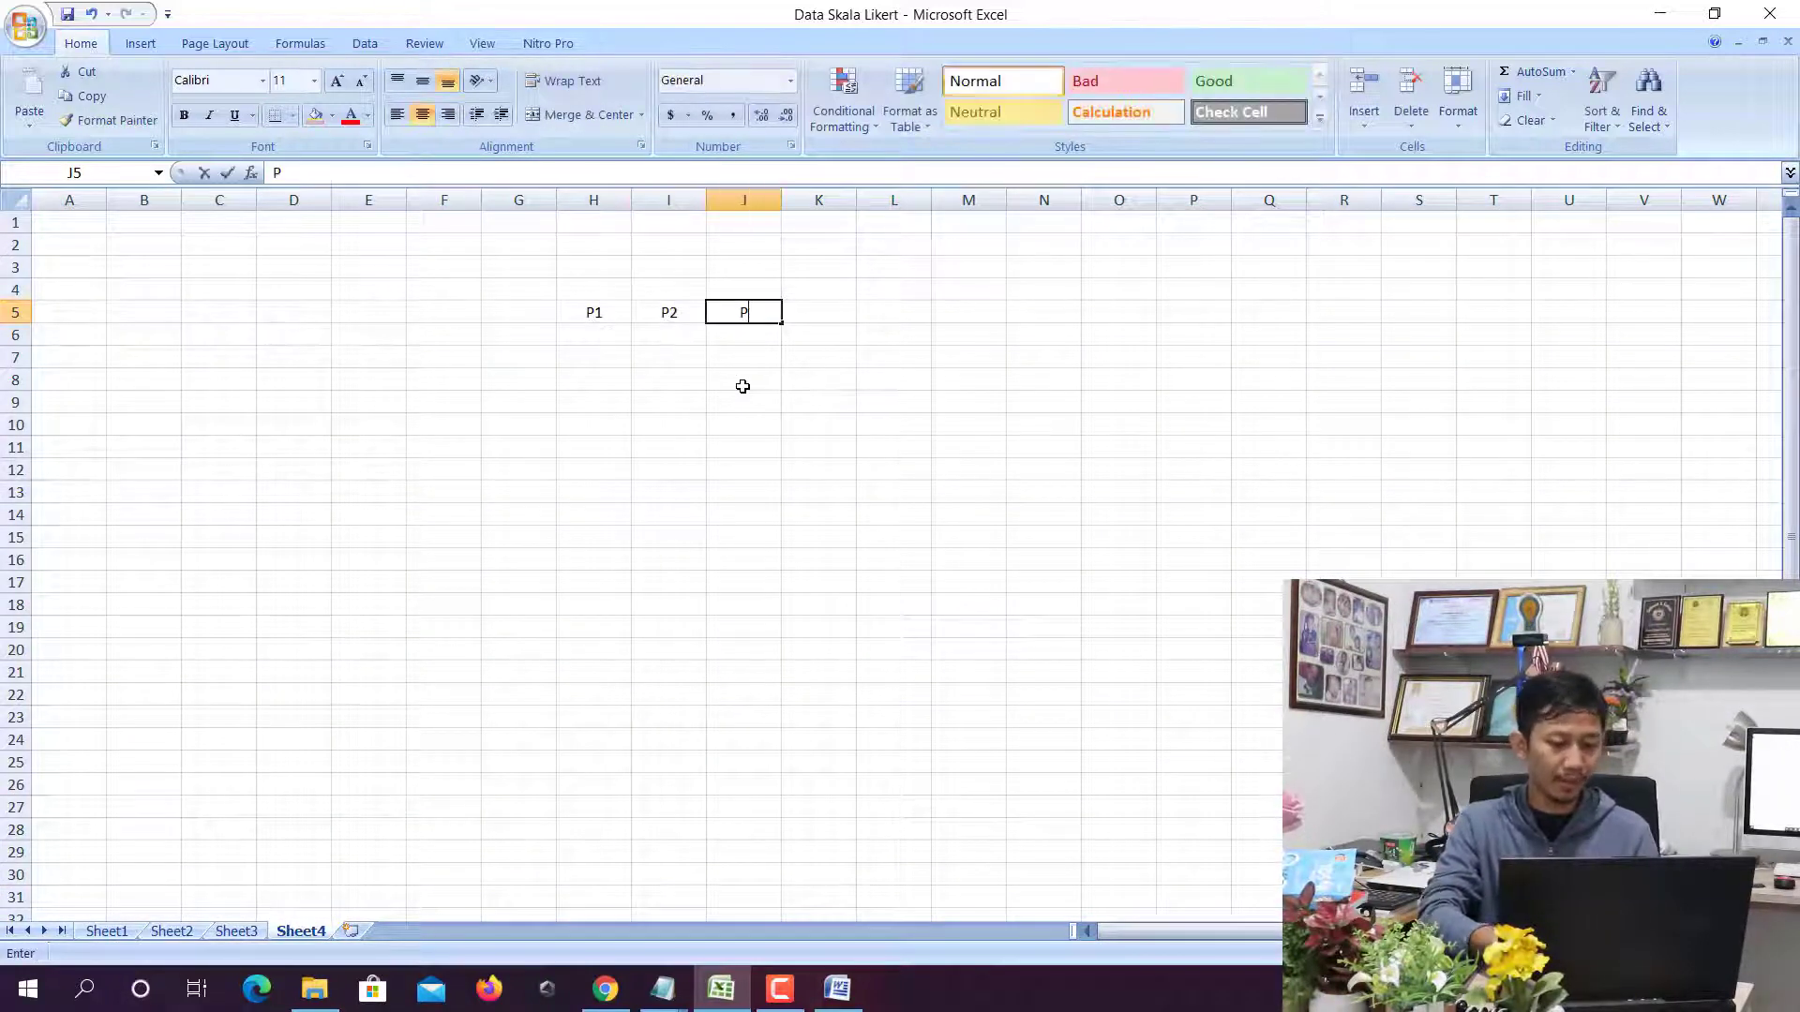
pyautogui.write('3')
pyautogui.press('Return')
# Enter the header No in G5 and number the rows 1 to 10 below it in G6:G15
pyautogui.press('Up')
pyautogui.press('Left')
pyautogui.press('Left')
pyautogui.press('Left')
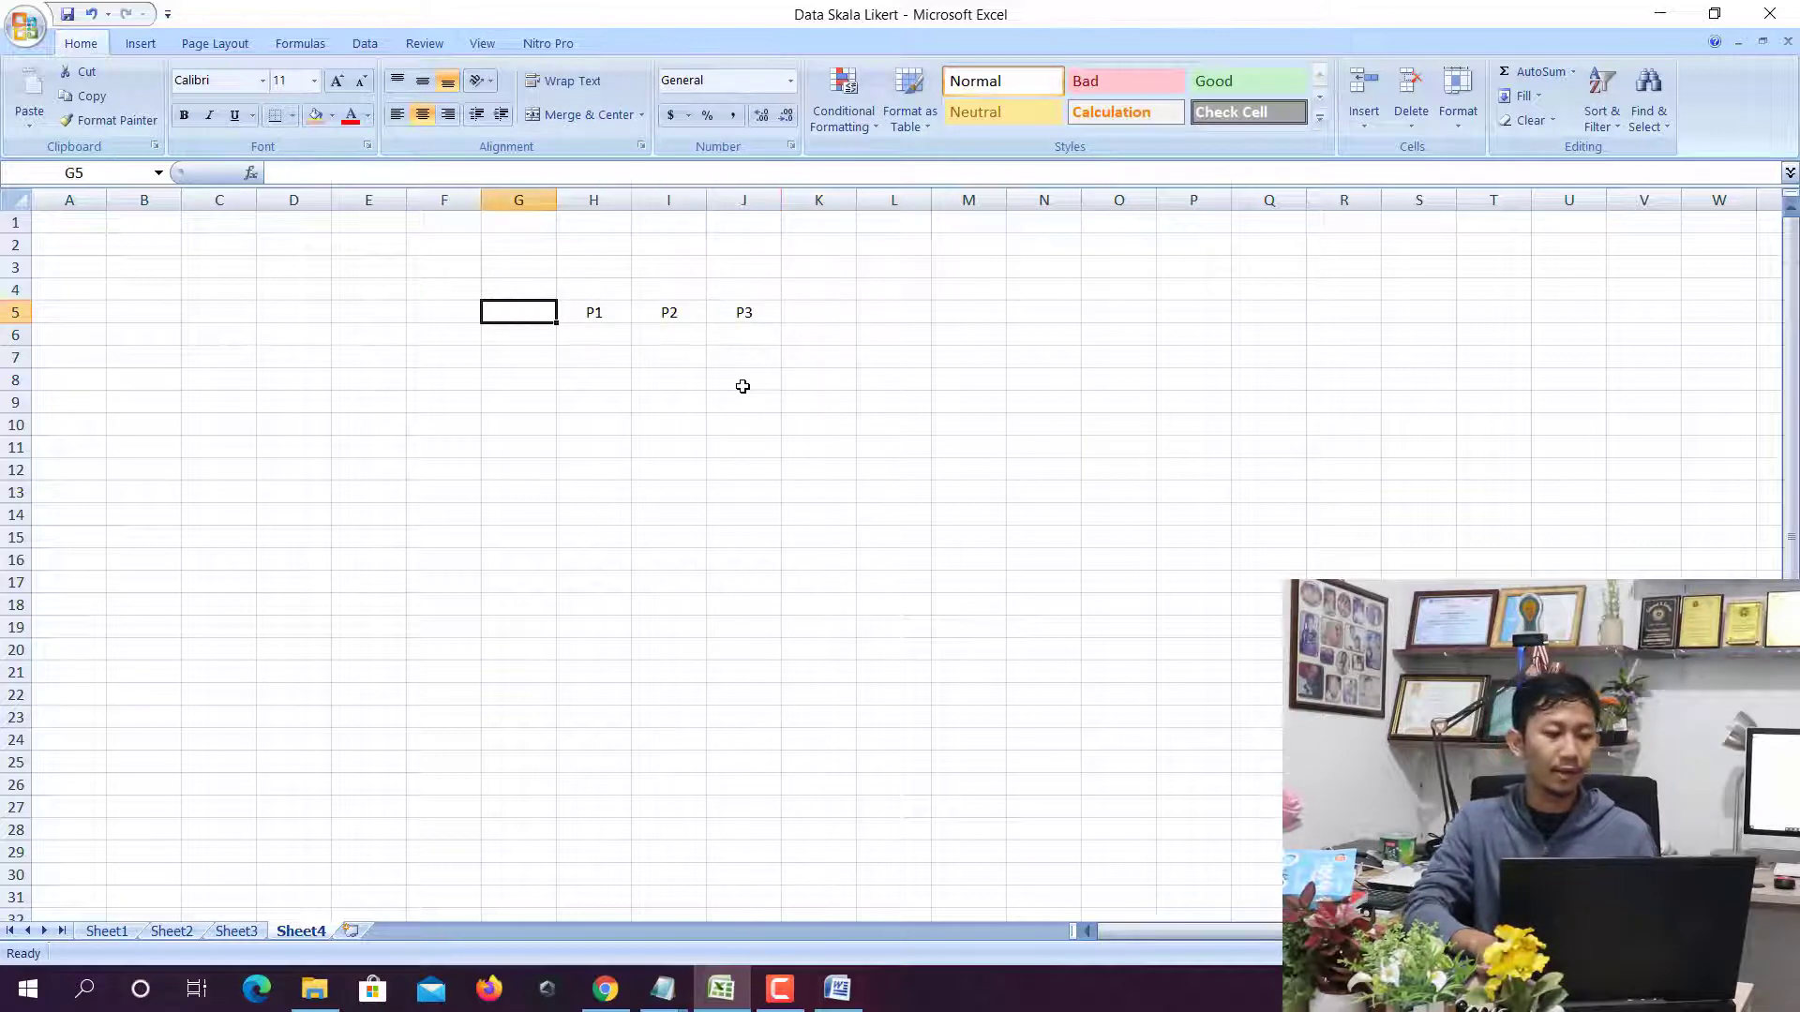
pyautogui.write('No')
pyautogui.press('Return')
pyautogui.write('1')
pyautogui.press('Return')
pyautogui.write('2 3 4')
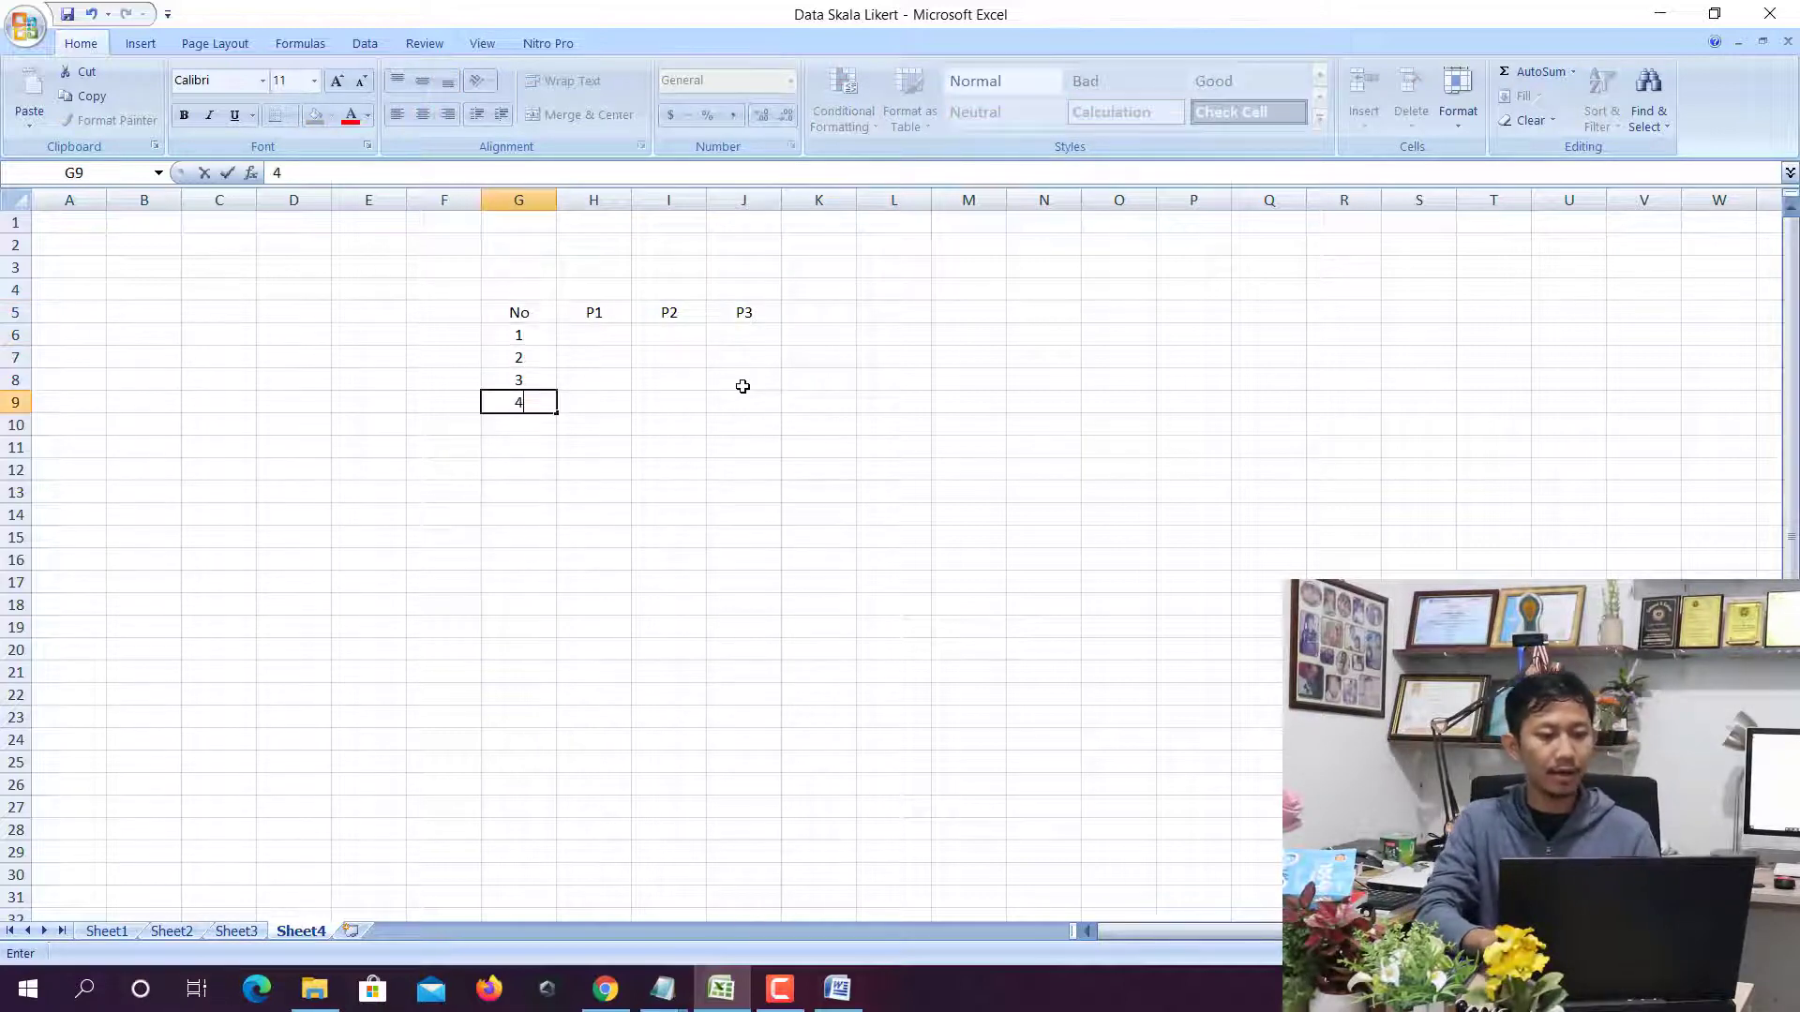
pyautogui.press('Return')
pyautogui.write('5')
pyautogui.press('Return')
pyautogui.write('6')
pyautogui.press('Return')
pyautogui.write('7')
pyautogui.press('Return')
pyautogui.write('8')
pyautogui.press('Return')
pyautogui.write('9')
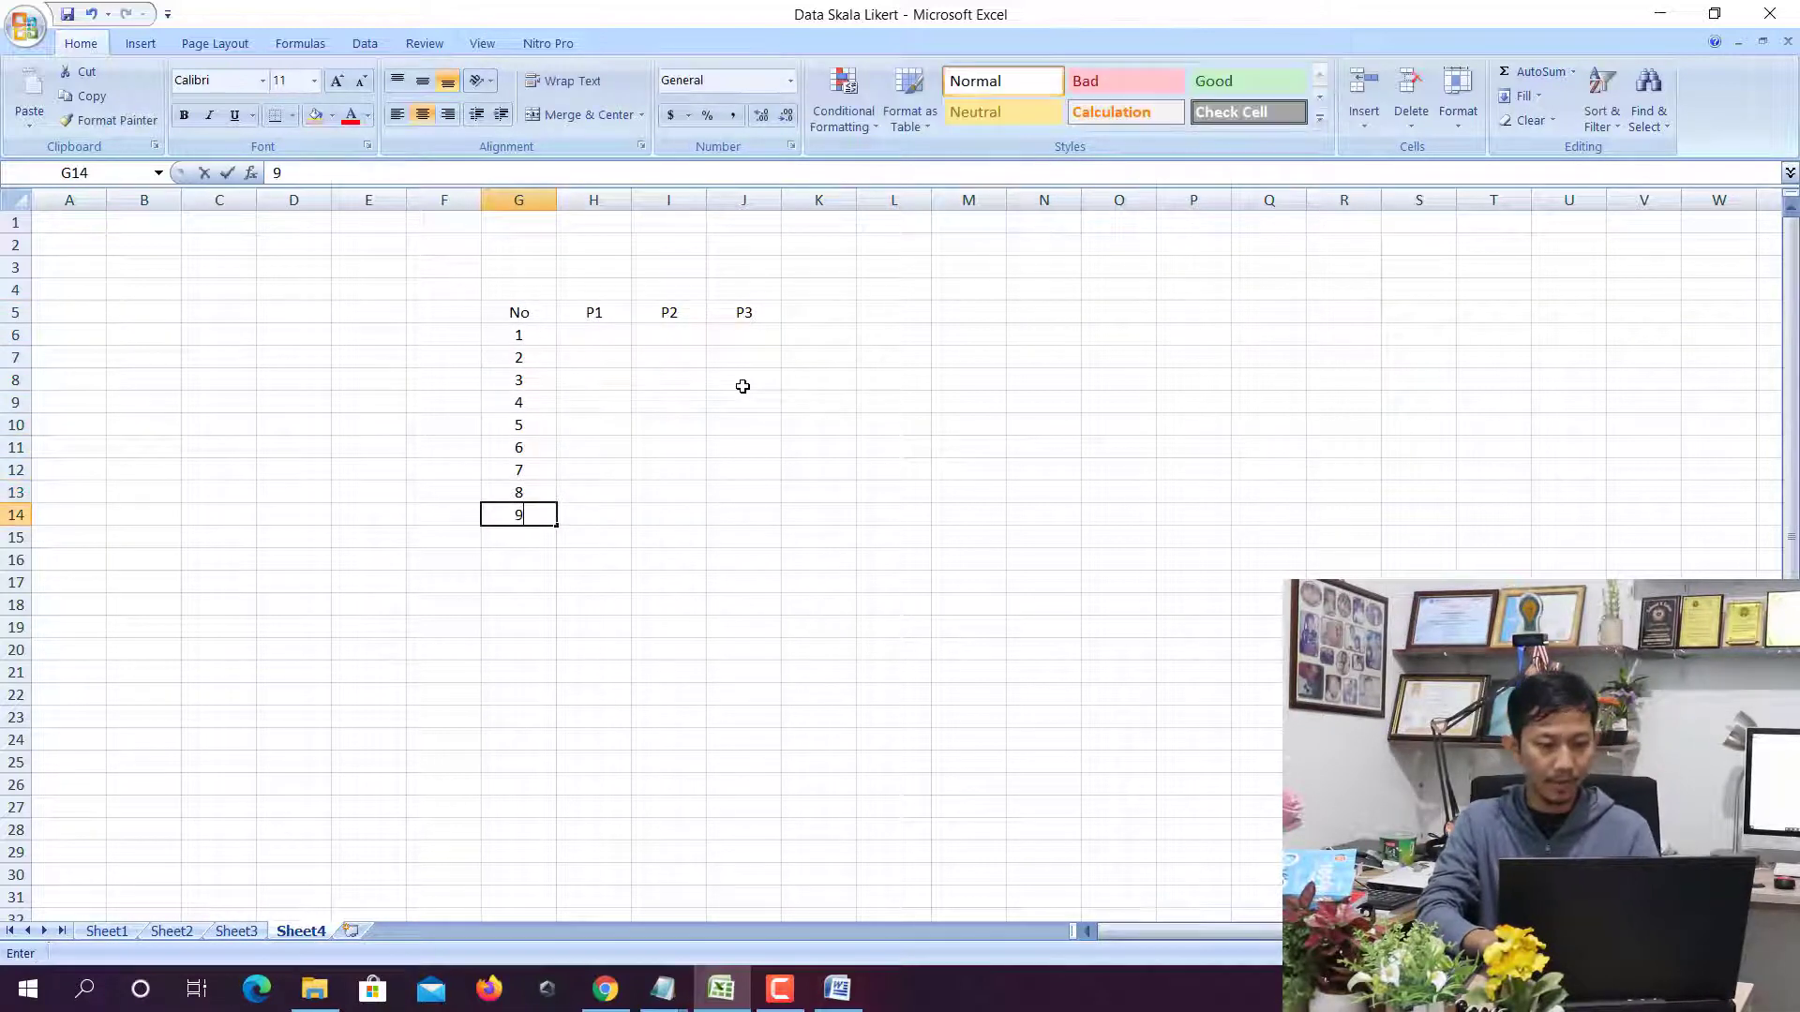
pyautogui.press('Return')
pyautogui.write('10')
# Fill the P1 column, H6:H15, with the values 0, 1, 0, 0, 0, 1, 0, 0, 0, 1
pyautogui.click(583, 335)
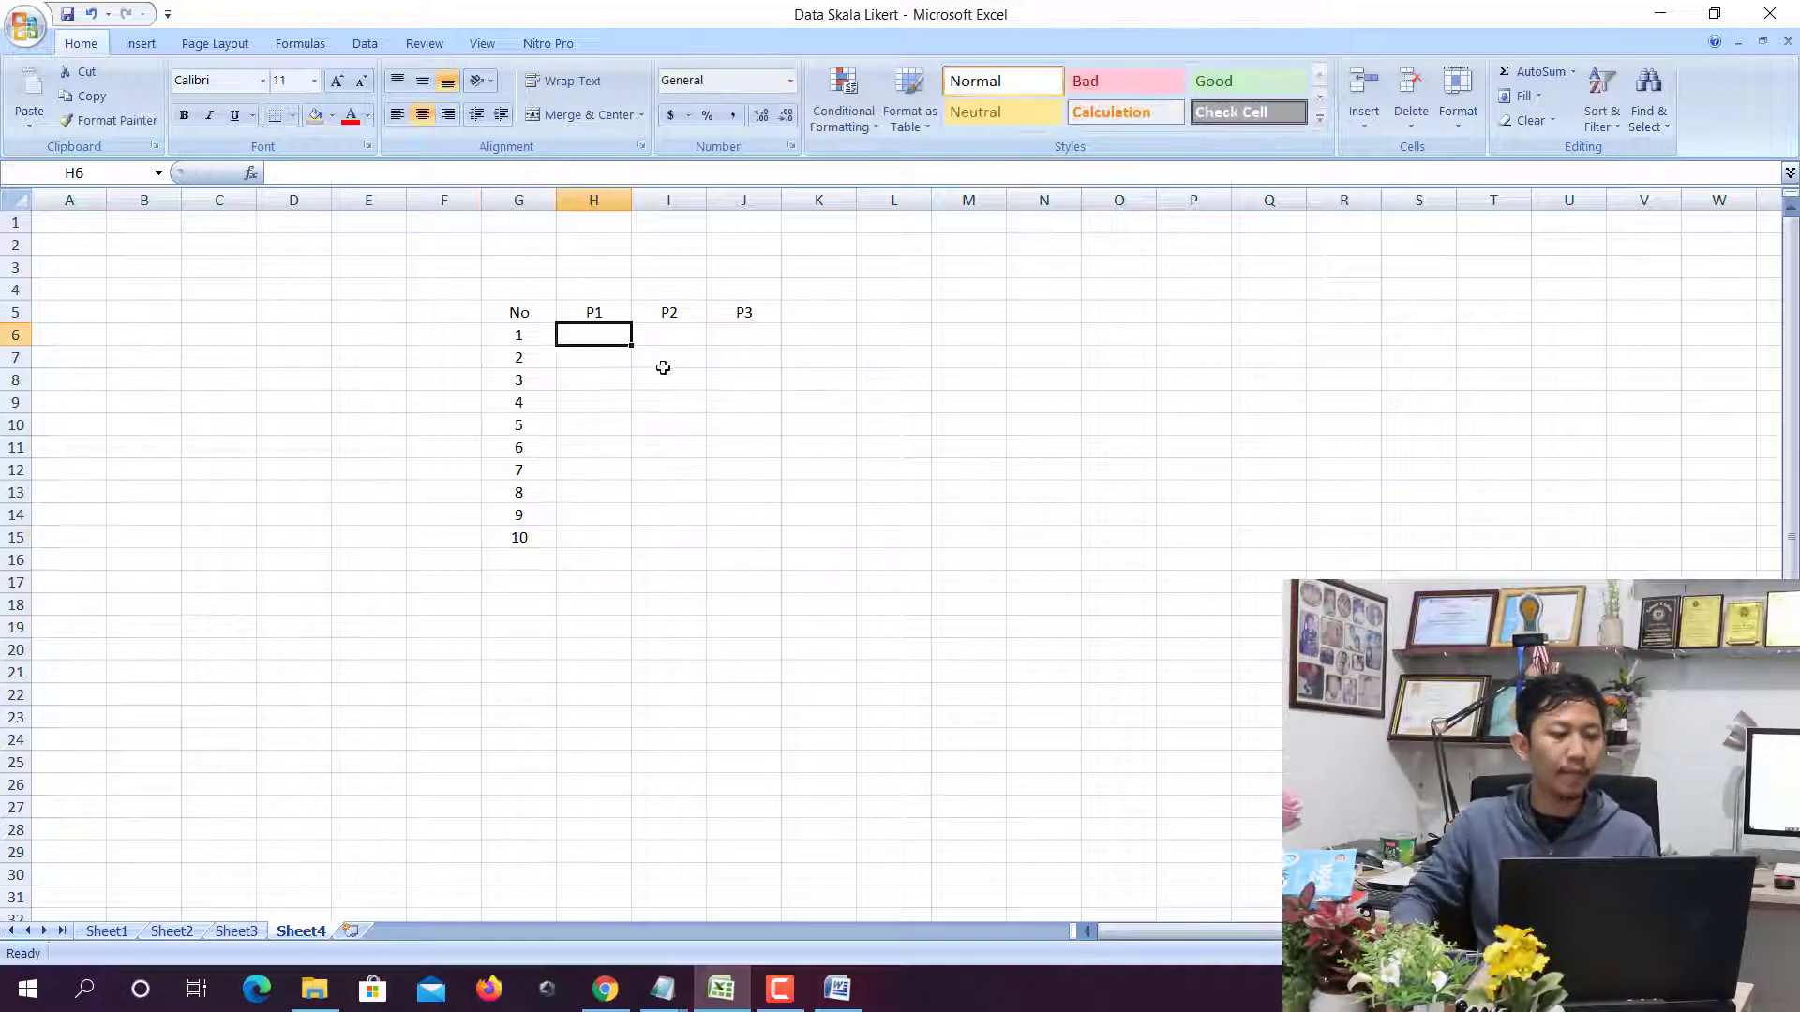
pyautogui.write('0')
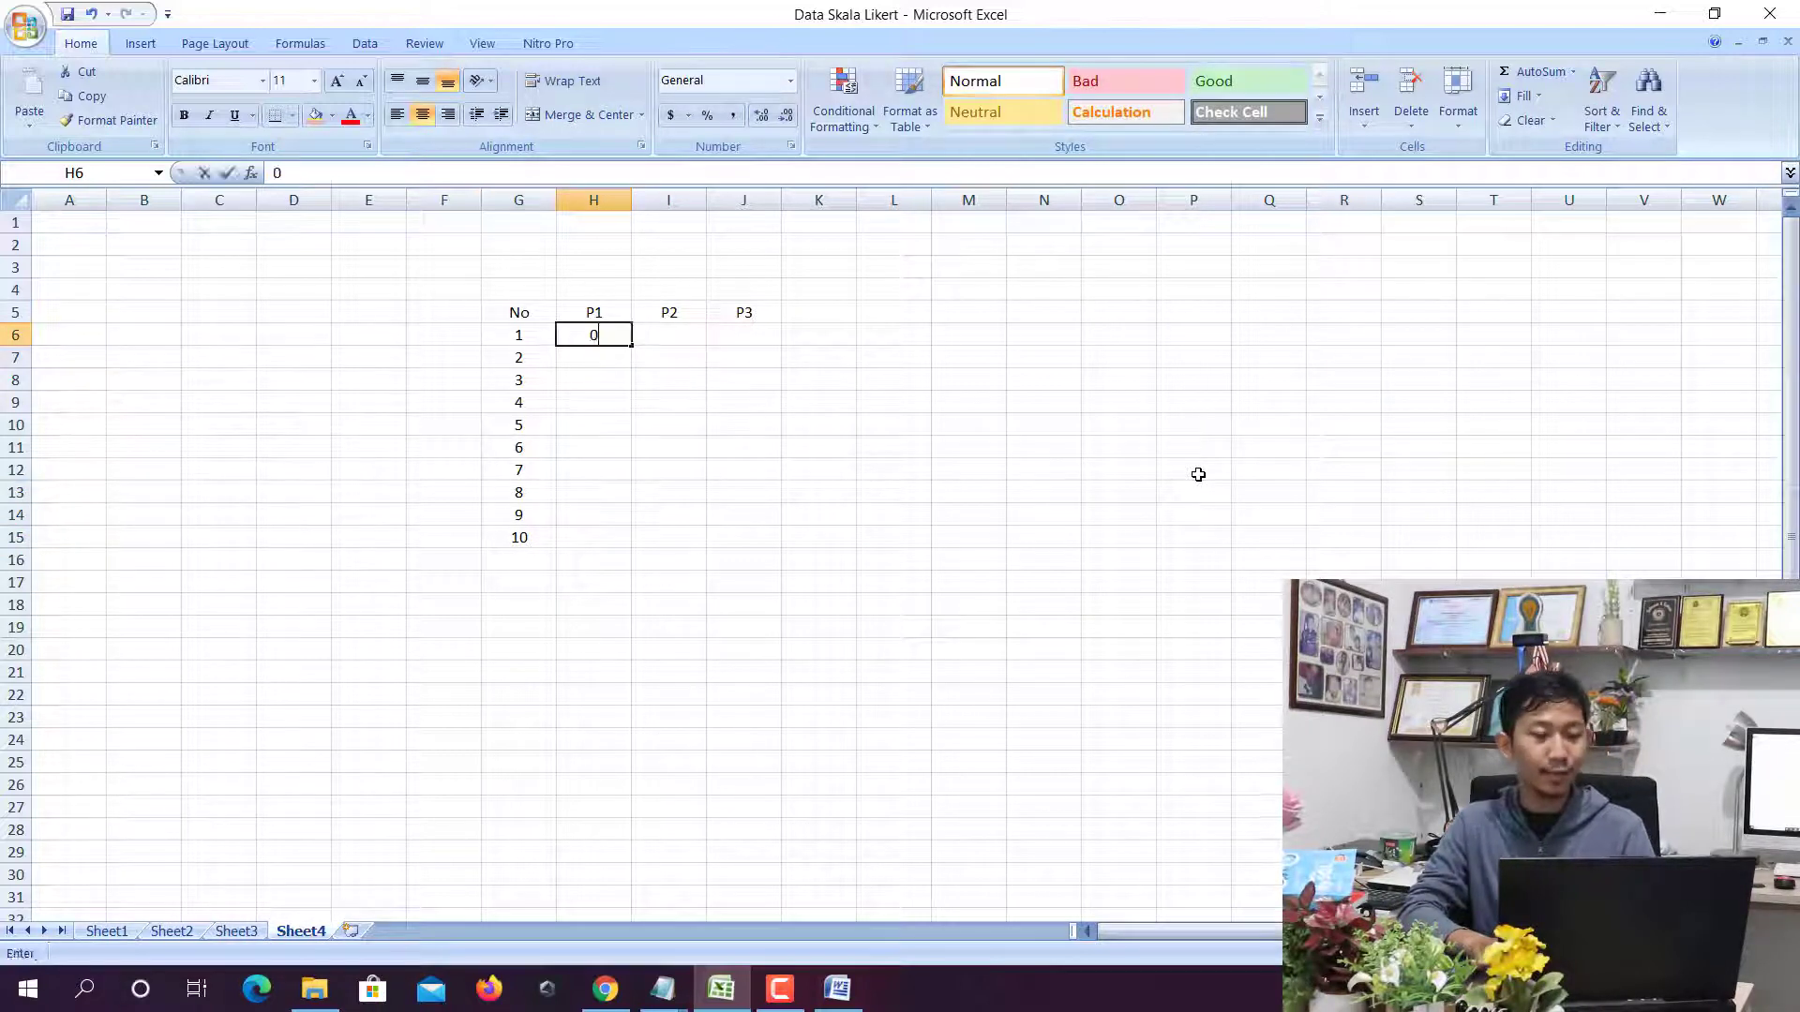
pyautogui.press('Return')
pyautogui.write('1')
pyautogui.press('Return')
pyautogui.write('0')
pyautogui.press('Return')
pyautogui.write('0 0')
pyautogui.press('Return')
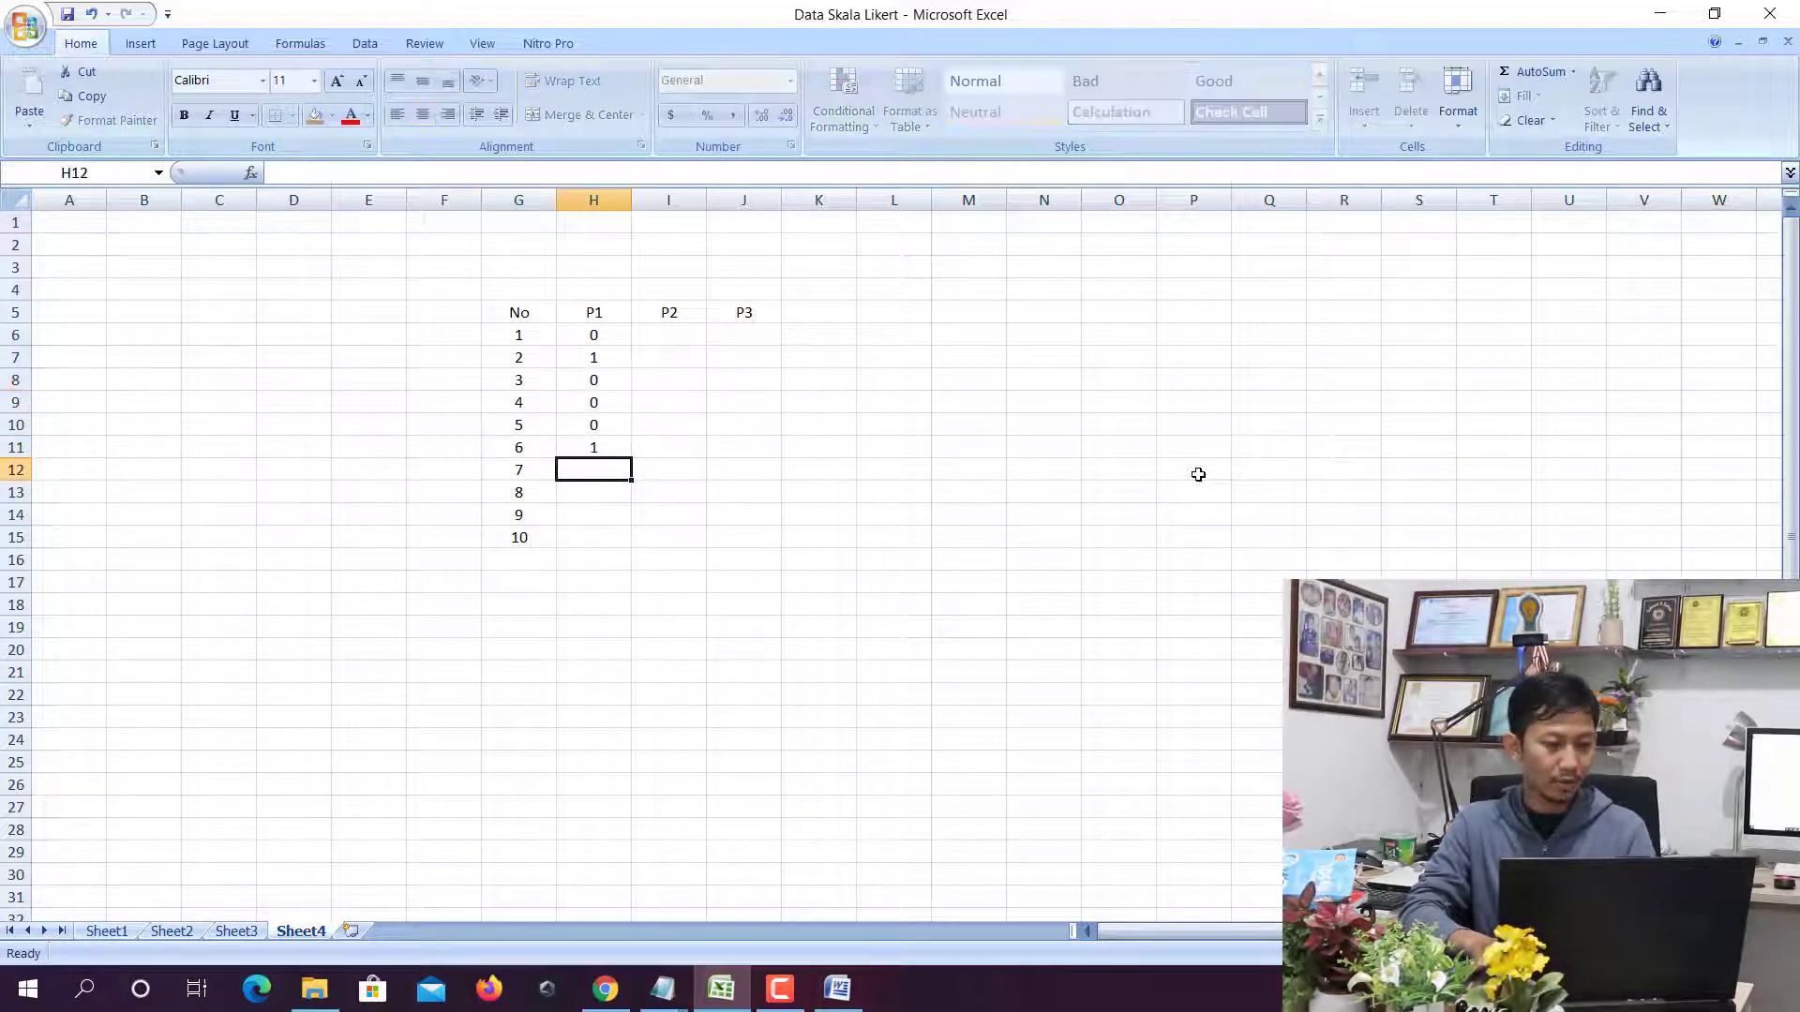
pyautogui.write('1 0 0 0 0')
pyautogui.press('BackSpace')
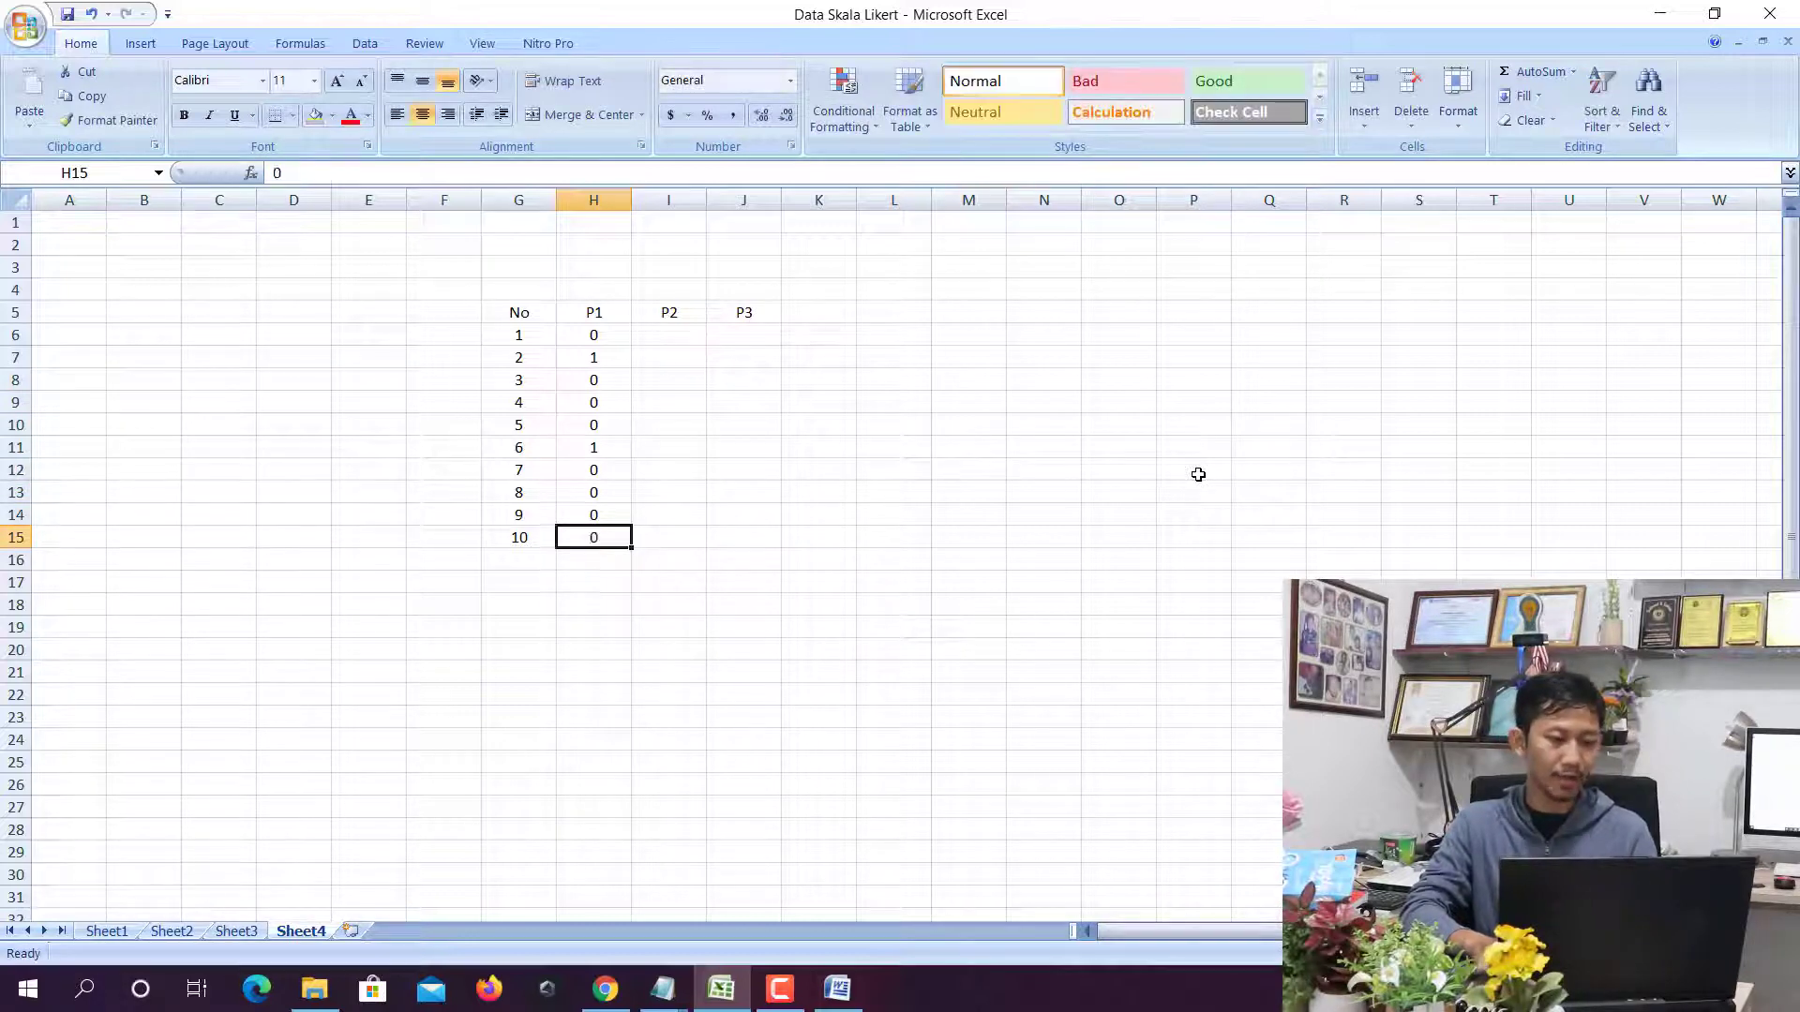
pyautogui.write('1')
pyautogui.click(264, 420)
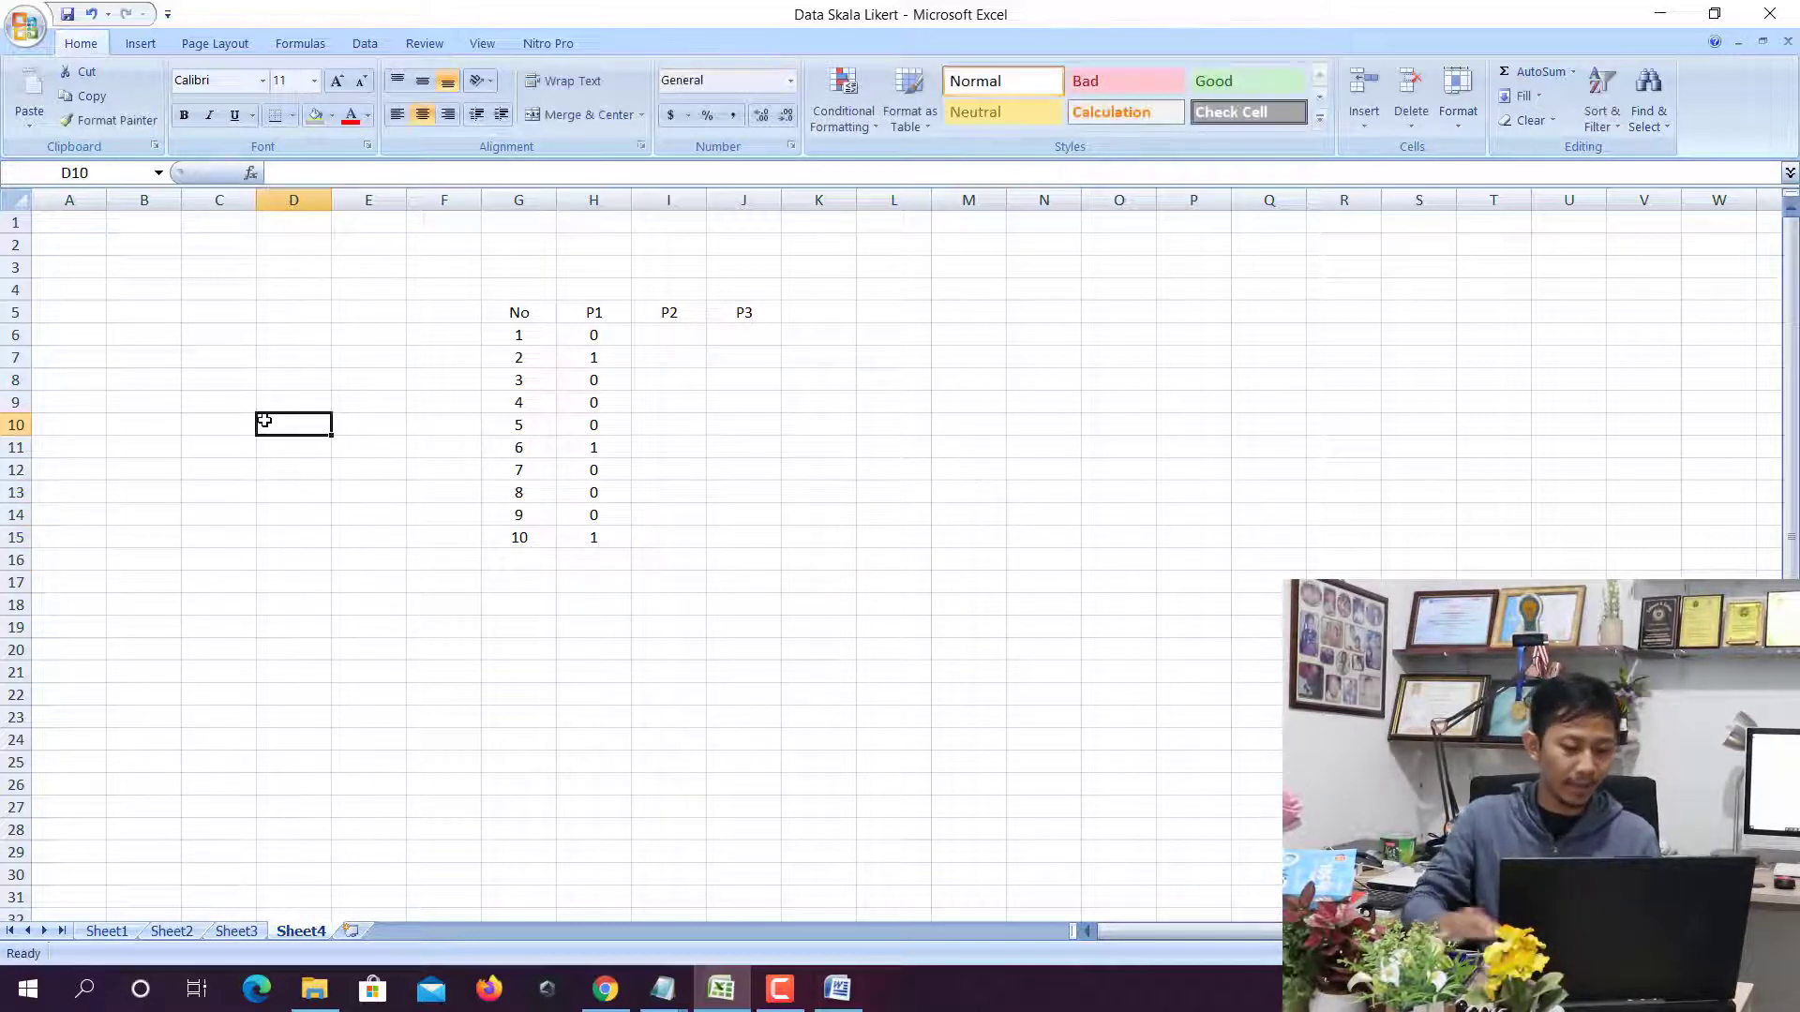
# Enter the answer codes 0 and 1 in D10 and D11
pyautogui.write('0')
pyautogui.press('Return')
pyautogui.write('1')
pyautogui.press('Up')
pyautogui.press('Up')
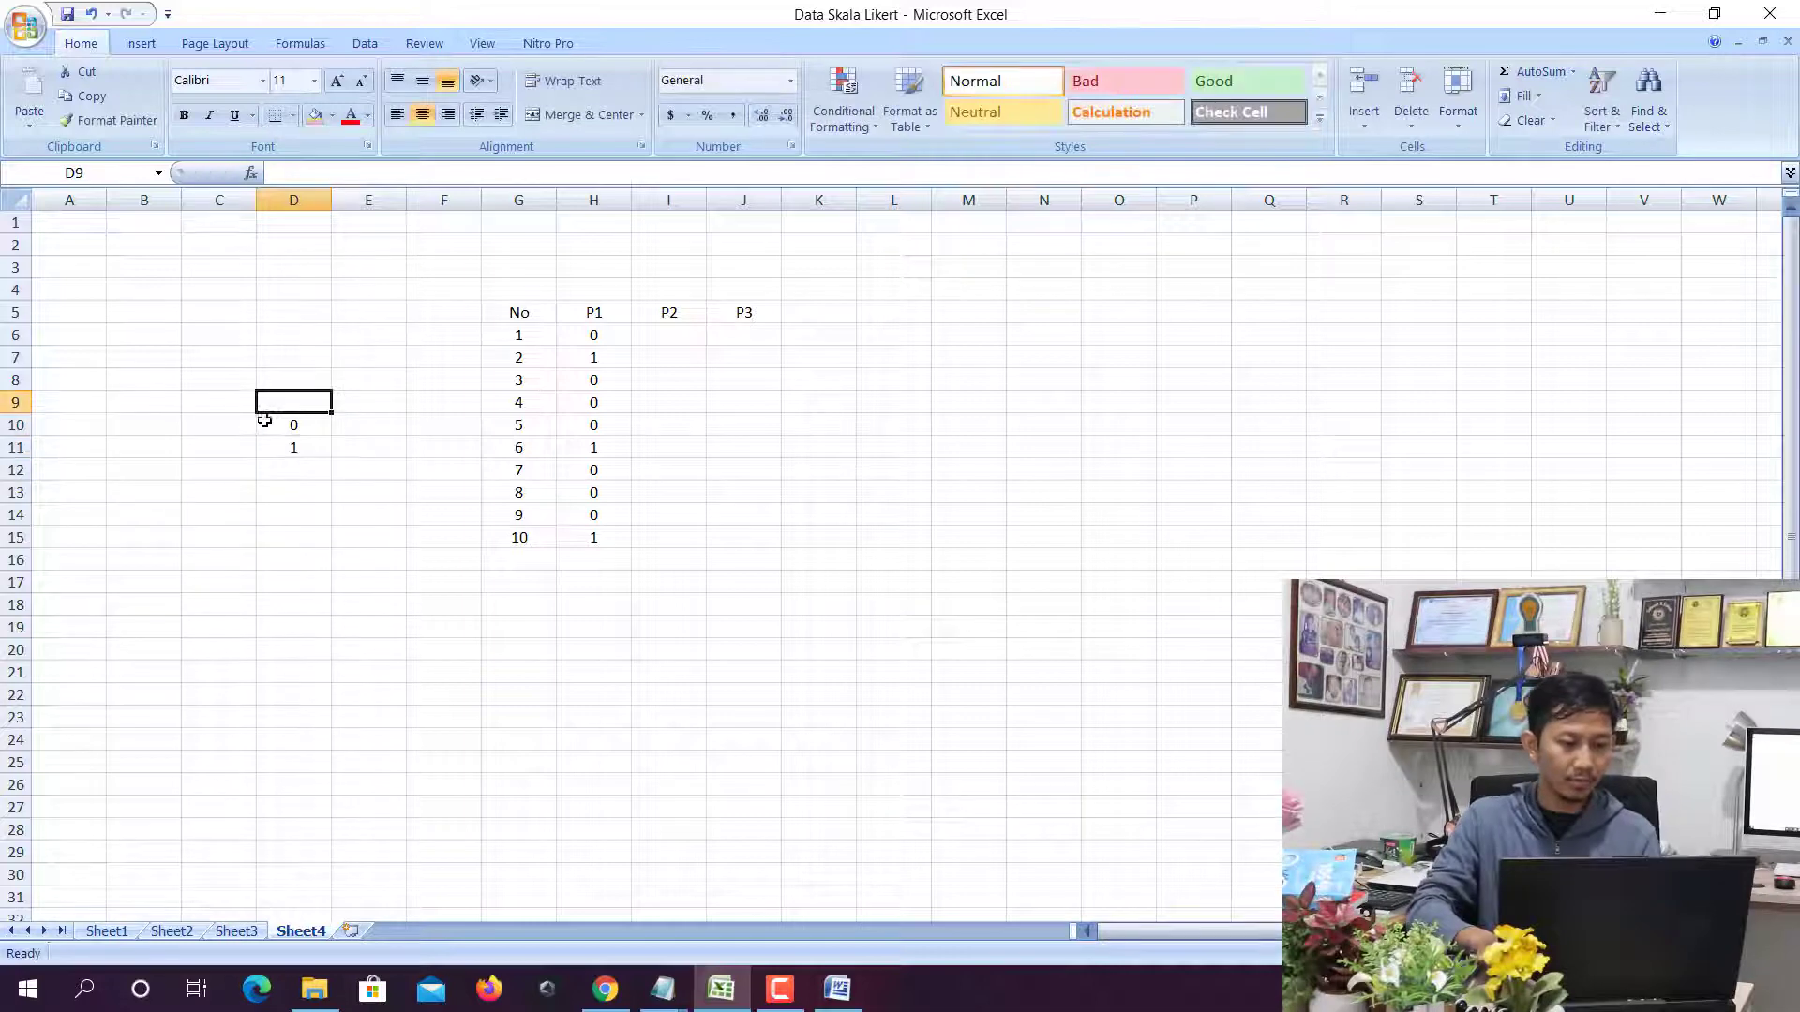
# Enter the header Label in E9, with Salah beside code 0 in E10 and Benar beside code 1 in E11
pyautogui.press('Right')
pyautogui.write('Label')
pyautogui.press('Return')
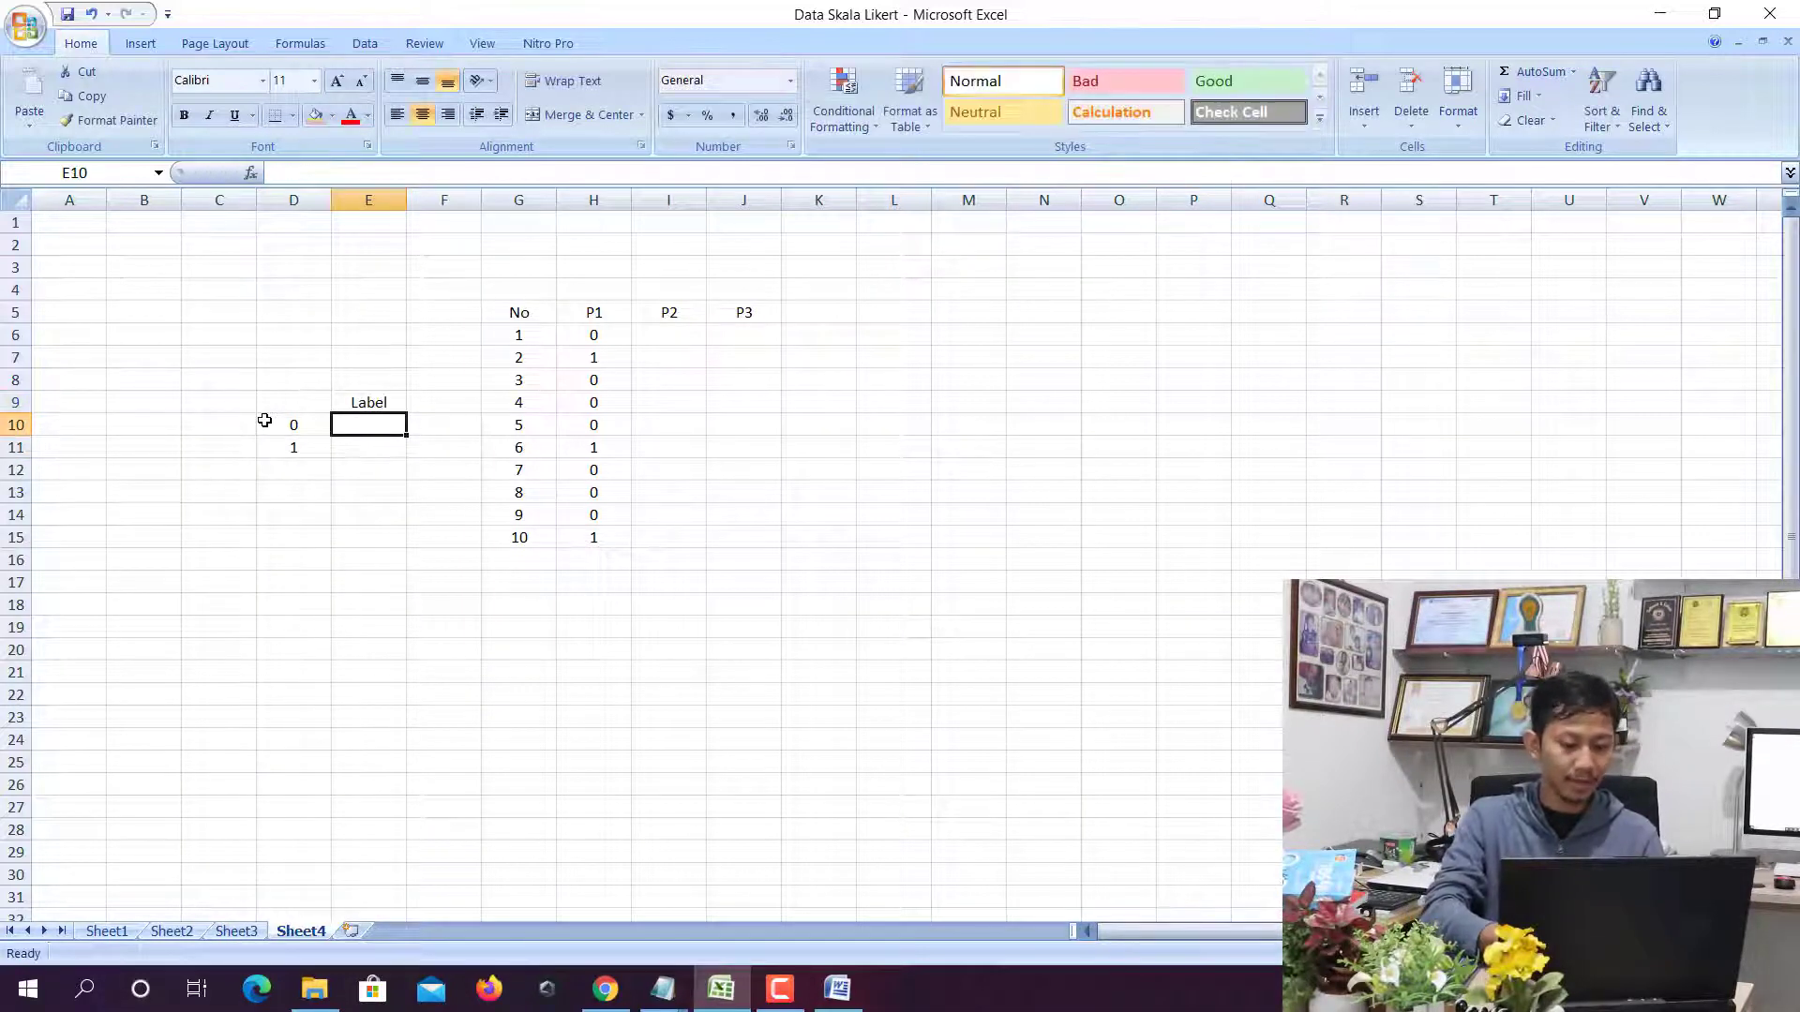
pyautogui.write('Salah')
pyautogui.press('Return')
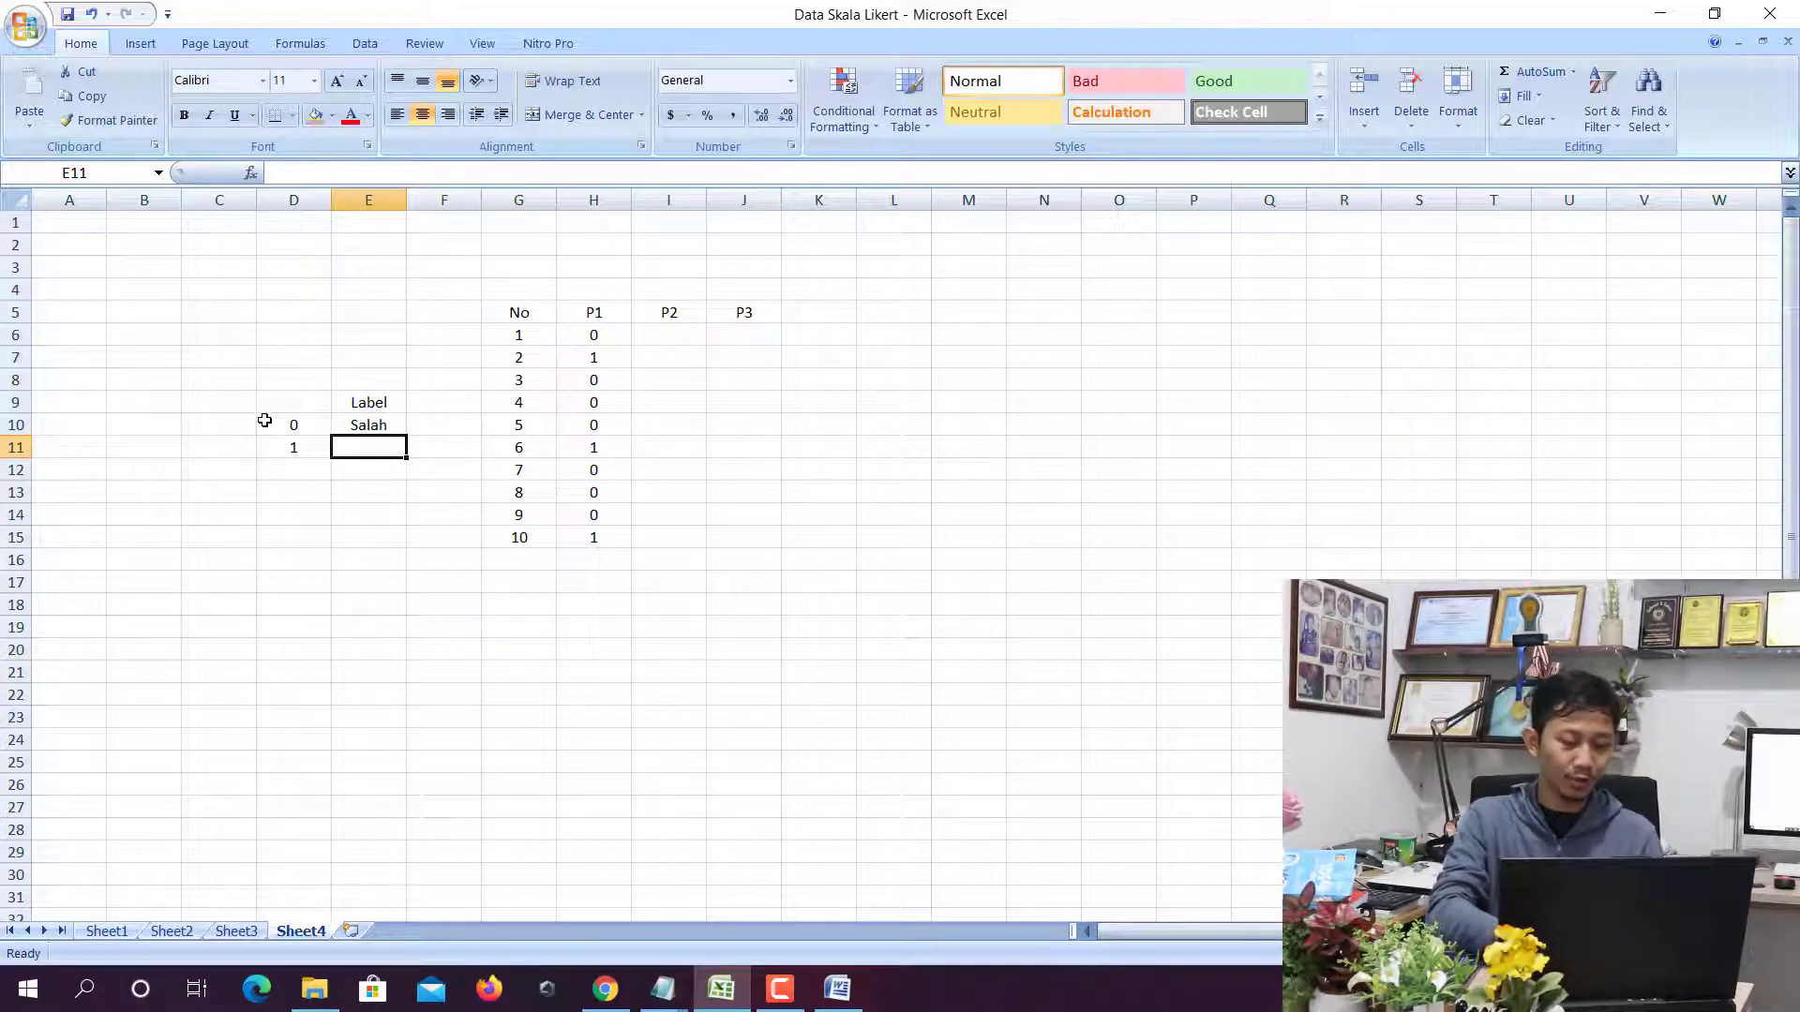
pyautogui.write('Benar')
pyautogui.press('Tab')
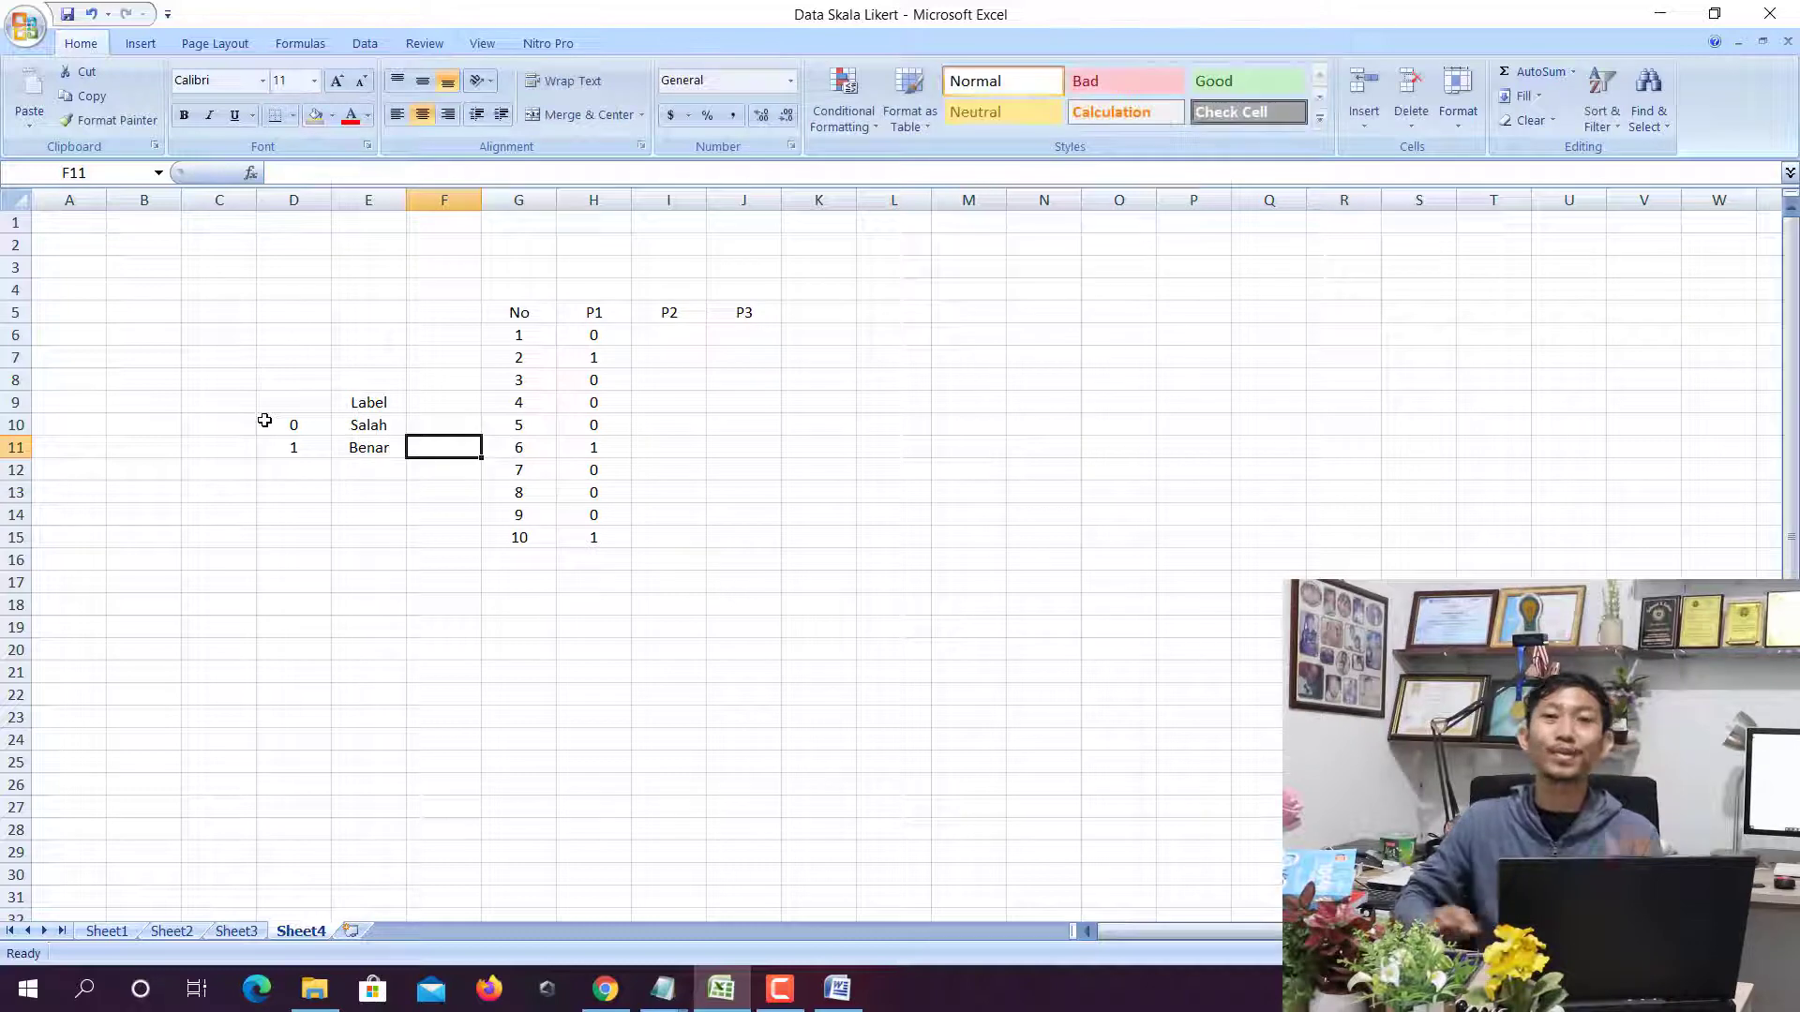
# Fill the P2 column, I6:I15, with the value 1 in all ten rows
pyautogui.click(640, 335)
pyautogui.write('1')
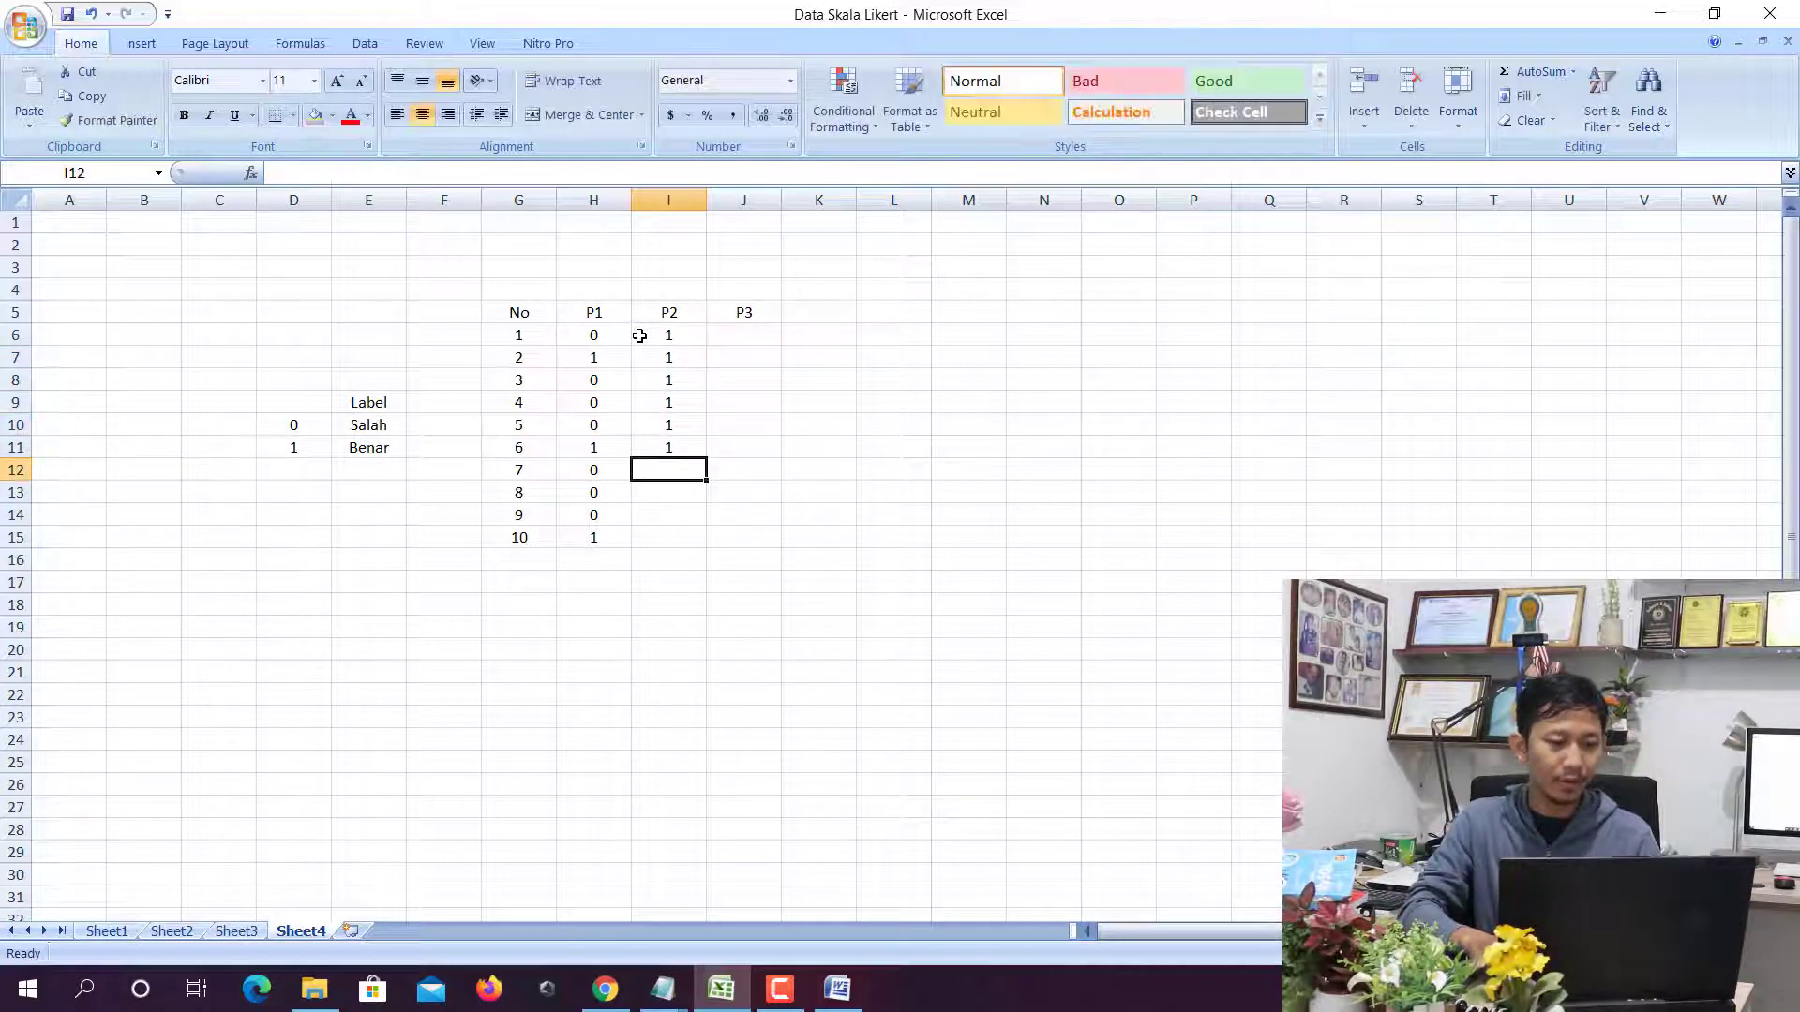
pyautogui.write(' 1 1 1 1 1 1 1 1 1\t')
# Fill the P3 column, J6:J15, with the value 0 in all ten rows
pyautogui.write('0')
pyautogui.press('Up')
pyautogui.write('0')
pyautogui.press('Up')
pyautogui.write('0')
pyautogui.press('Up')
pyautogui.write('0')
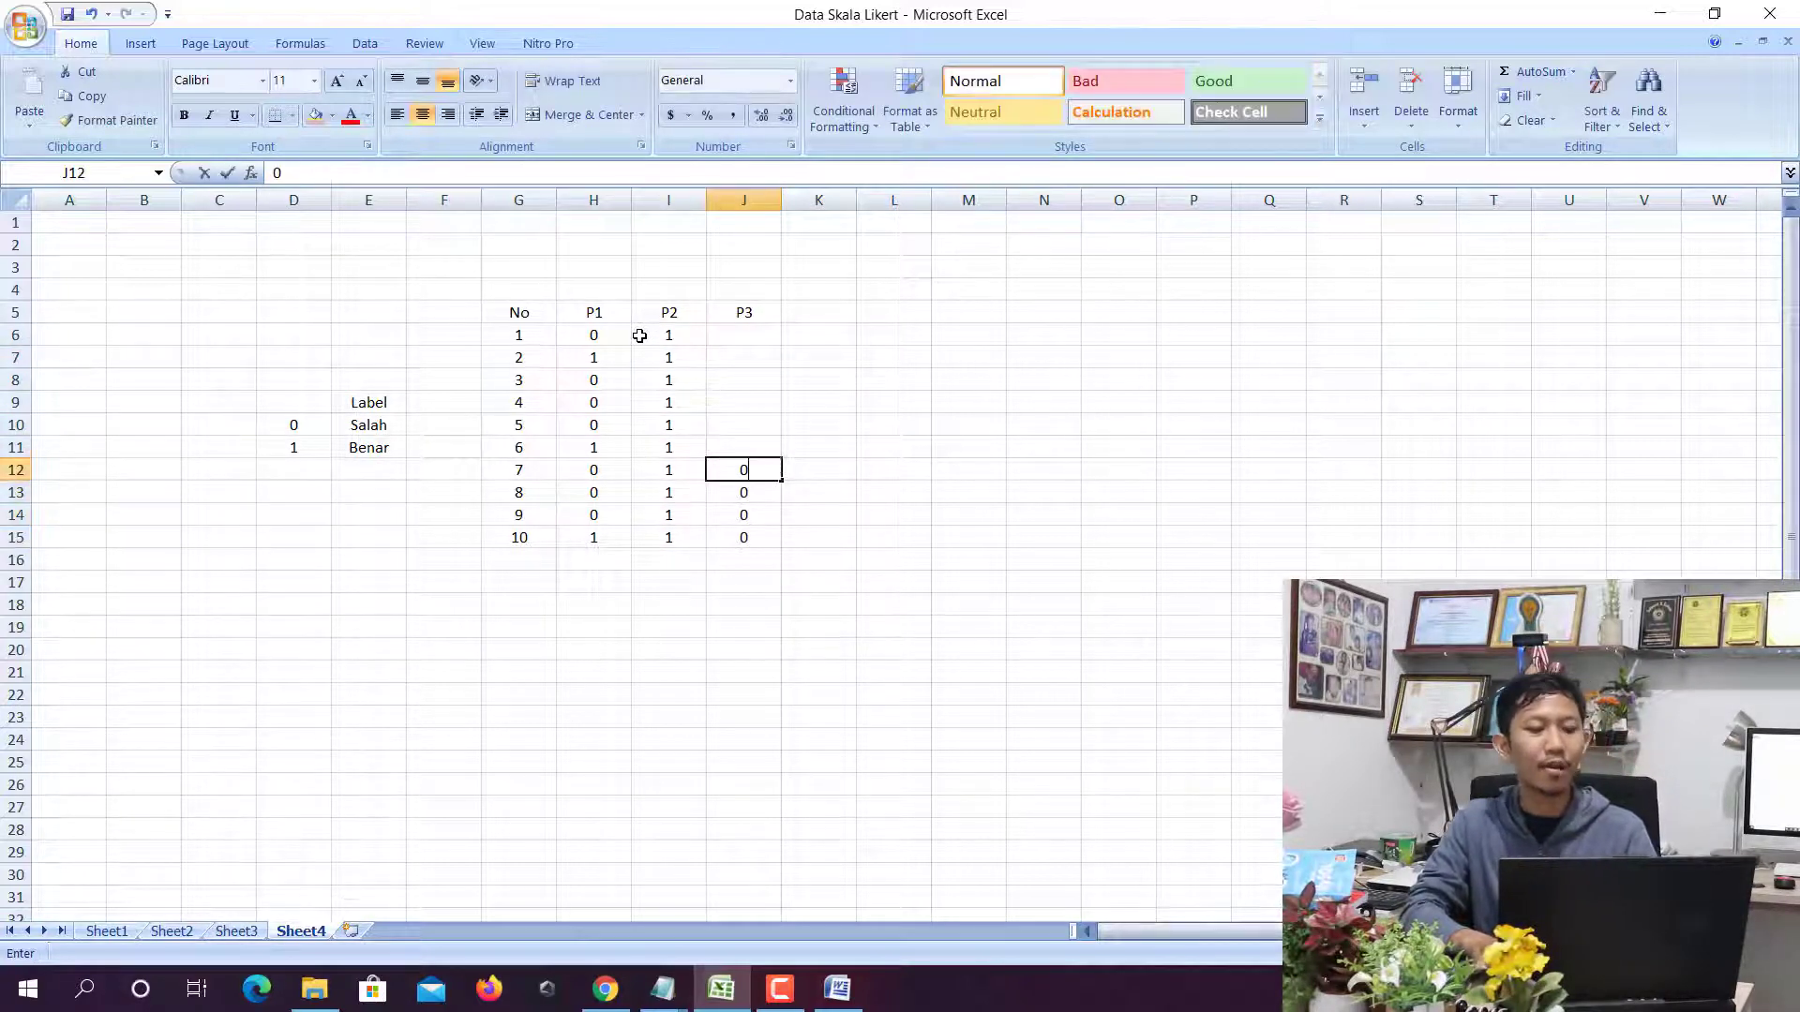
pyautogui.press('Up')
pyautogui.press('0')
pyautogui.press('Up')
pyautogui.press('0')
pyautogui.press('Up')
pyautogui.press('0')
pyautogui.press('Up')
pyautogui.press('0')
pyautogui.press('Up')
pyautogui.press('0')
pyautogui.press('Up')
pyautogui.press('0')
pyautogui.press('Return')
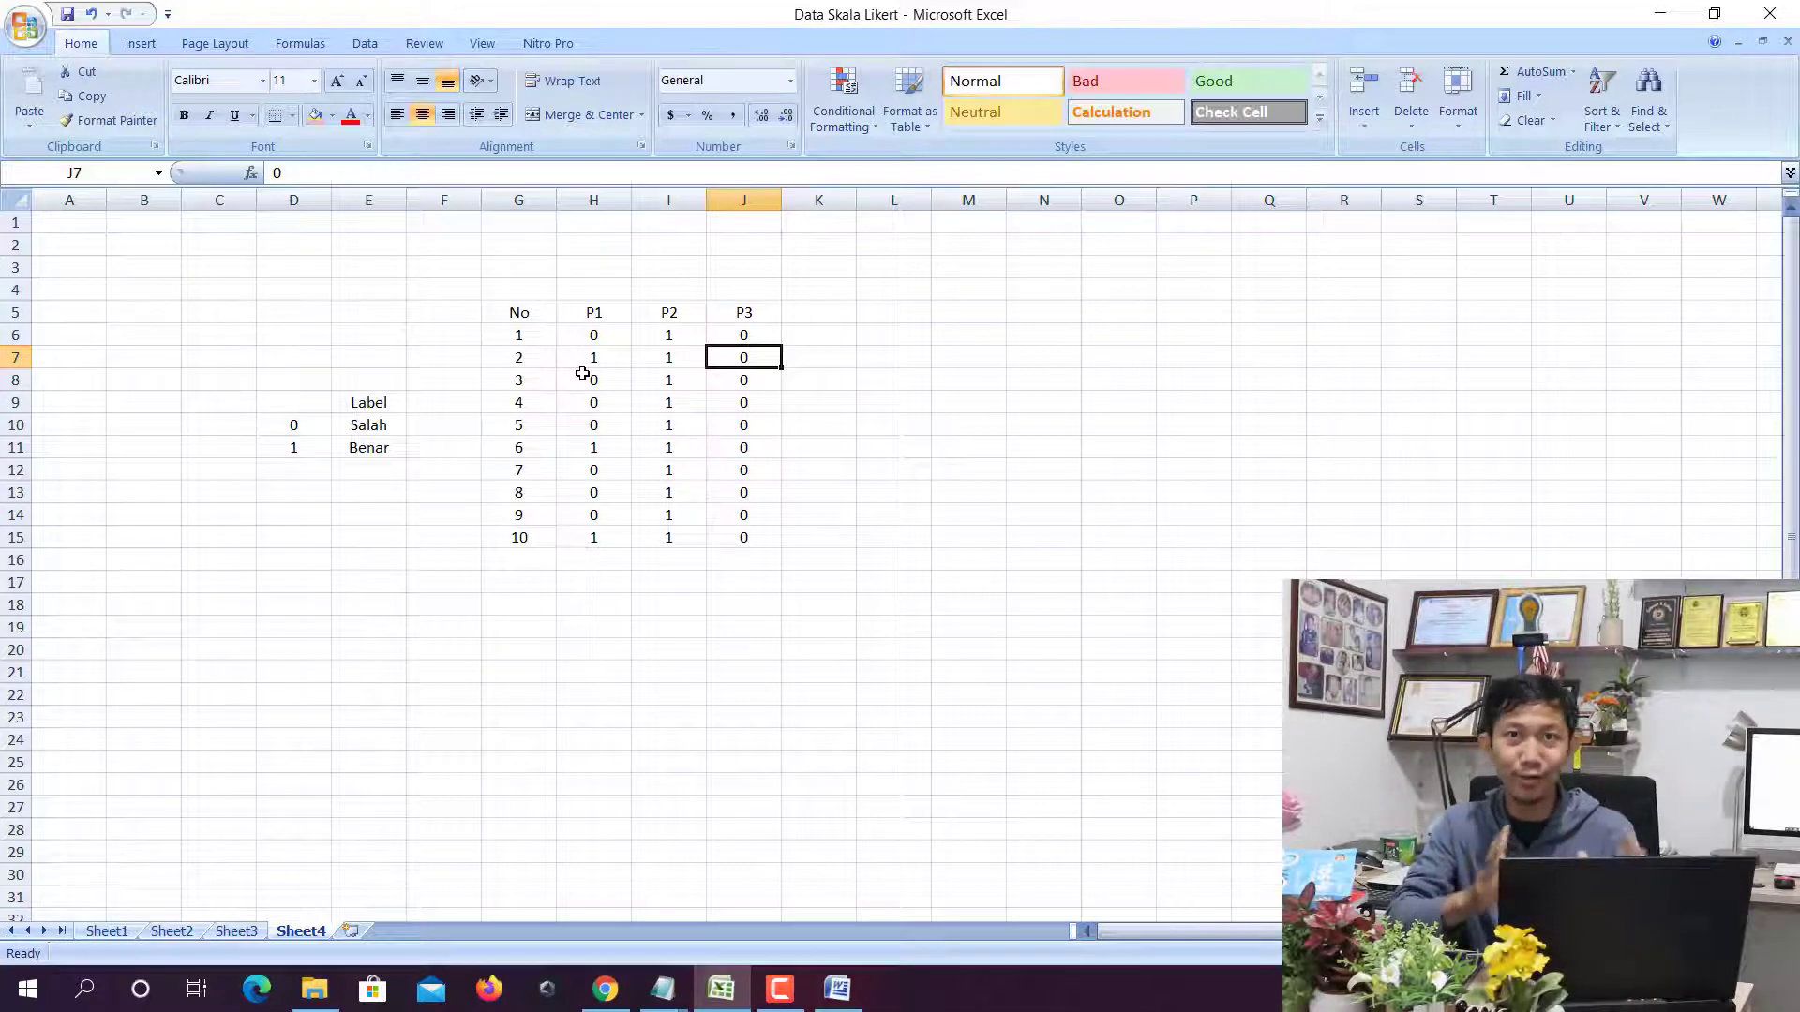
# Copy the headers P1, P2 and P3 to H19:J19 and enter the row codes 0 and 1 in G20 and G21
pyautogui.moveTo(612, 311); pyautogui.dragTo(744, 313)
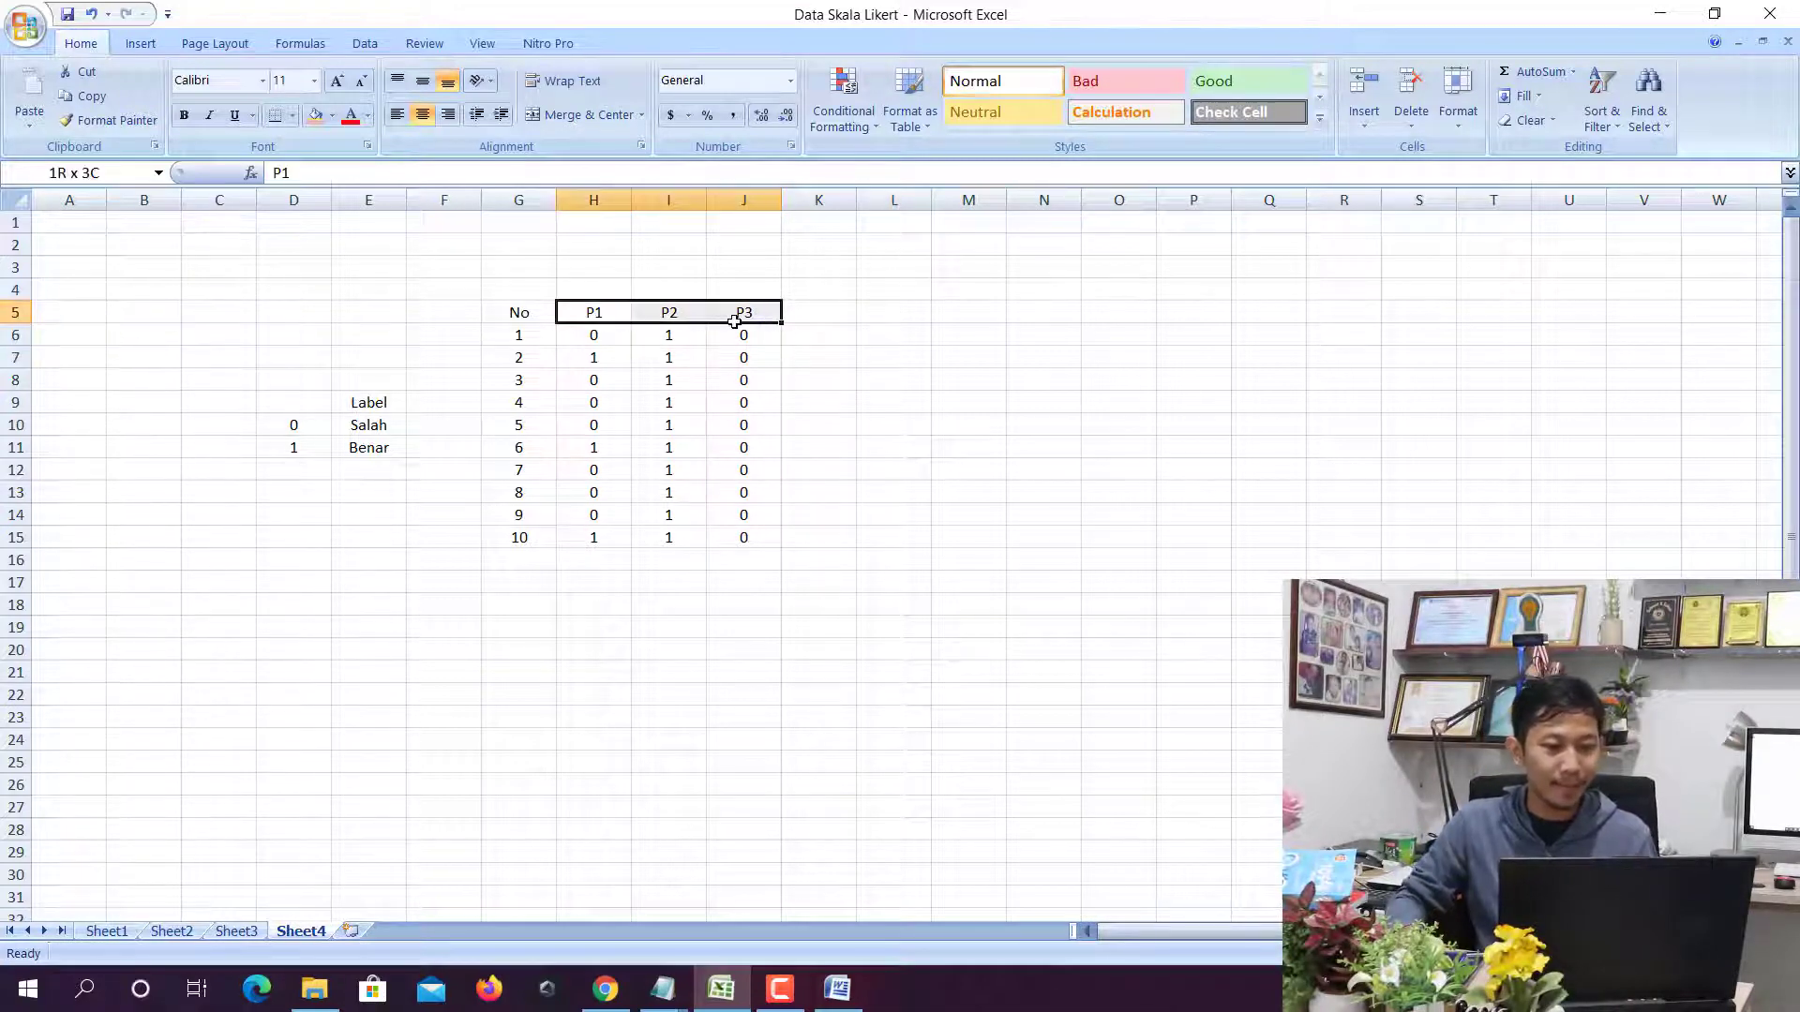
pyautogui.hotkey('ctrl', 'c')
pyautogui.click(589, 630)
pyautogui.hotkey('ctrl', 'v')
pyautogui.click(549, 642)
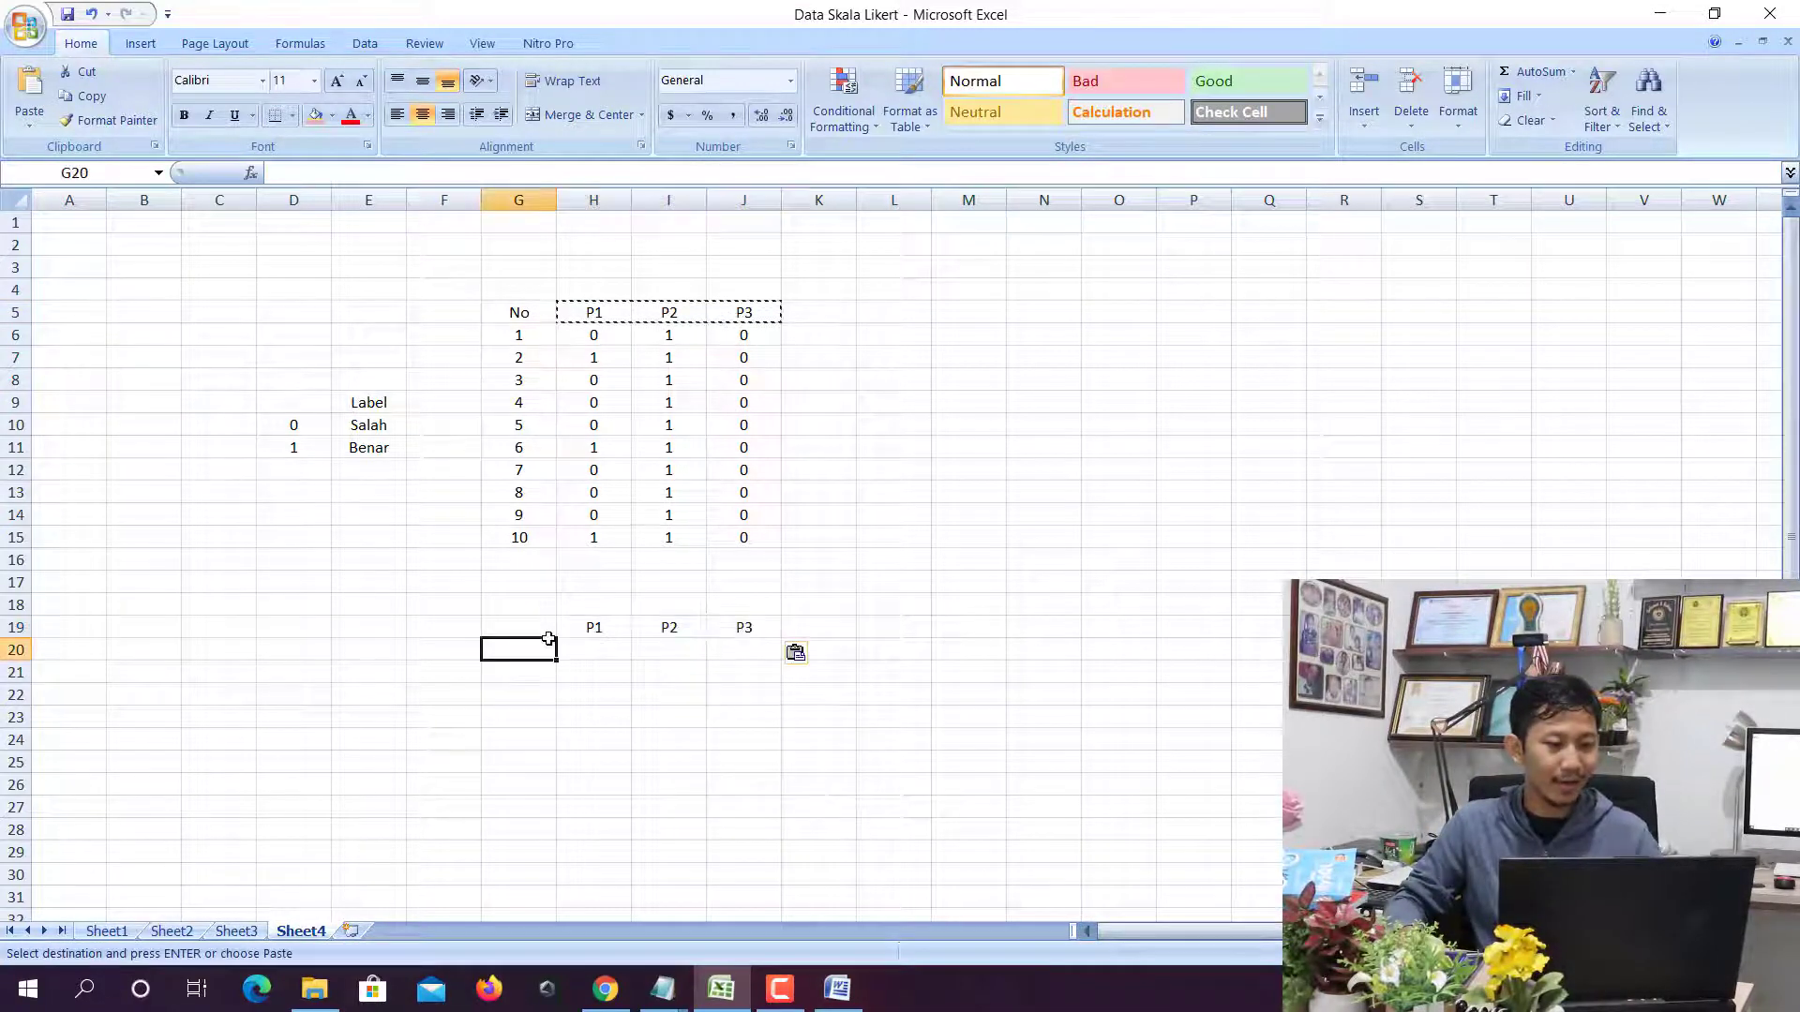
pyautogui.write('0')
pyautogui.press('Return')
pyautogui.write('1')
pyautogui.press('Up')
pyautogui.press('Right')
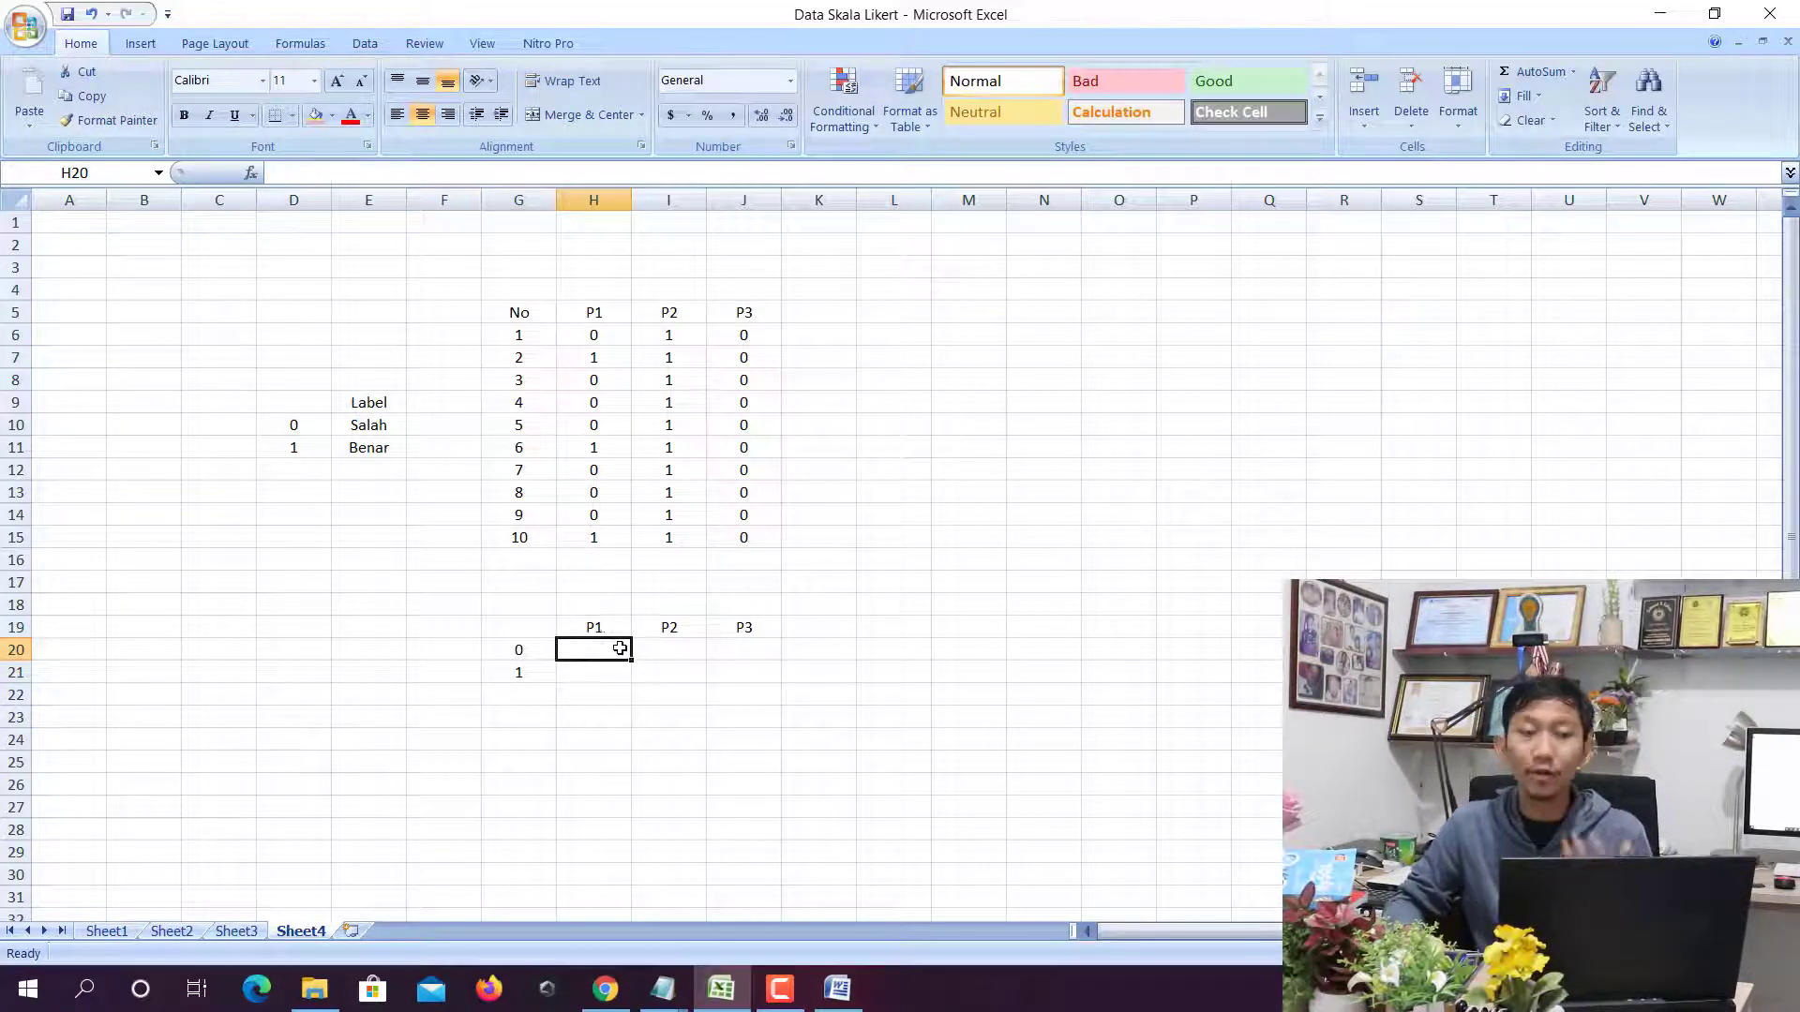
# Count the 0 answers in the P1 column by hand and enter 7 in H20
pyautogui.click(608, 341)
pyautogui.click(601, 387)
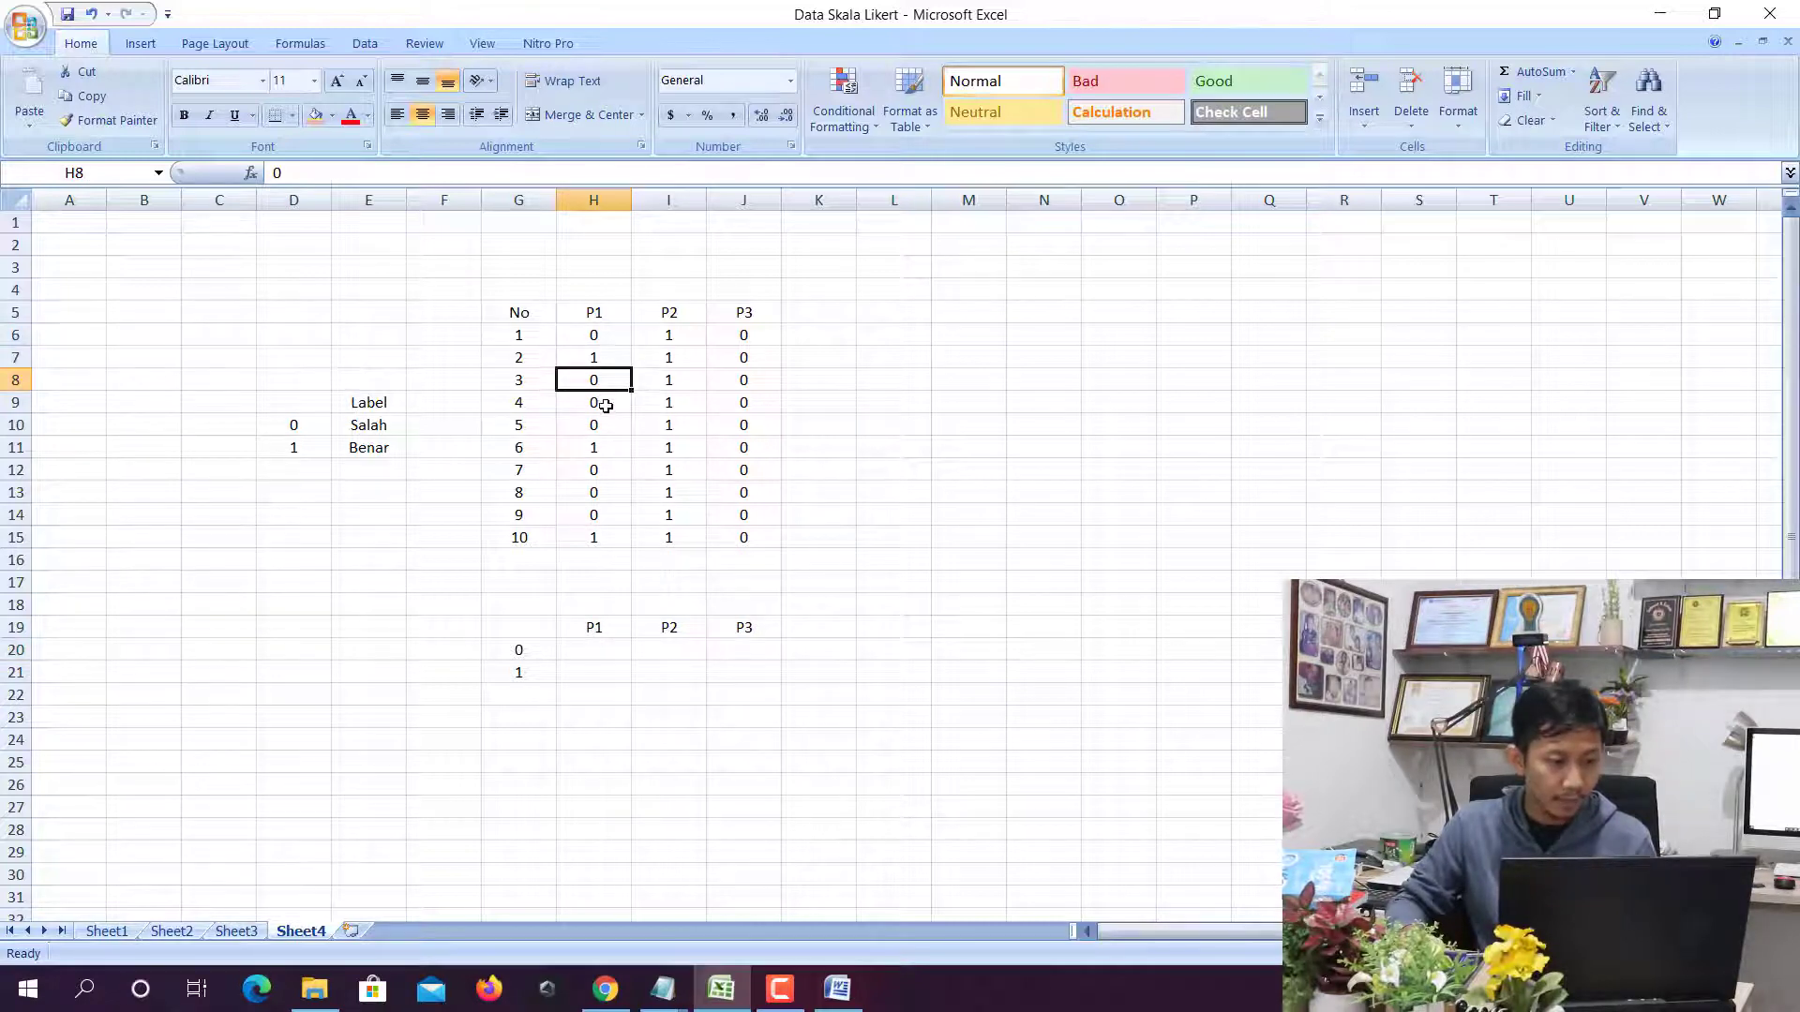
pyautogui.click(606, 405)
pyautogui.click(608, 422)
pyautogui.click(617, 469)
pyautogui.click(610, 497)
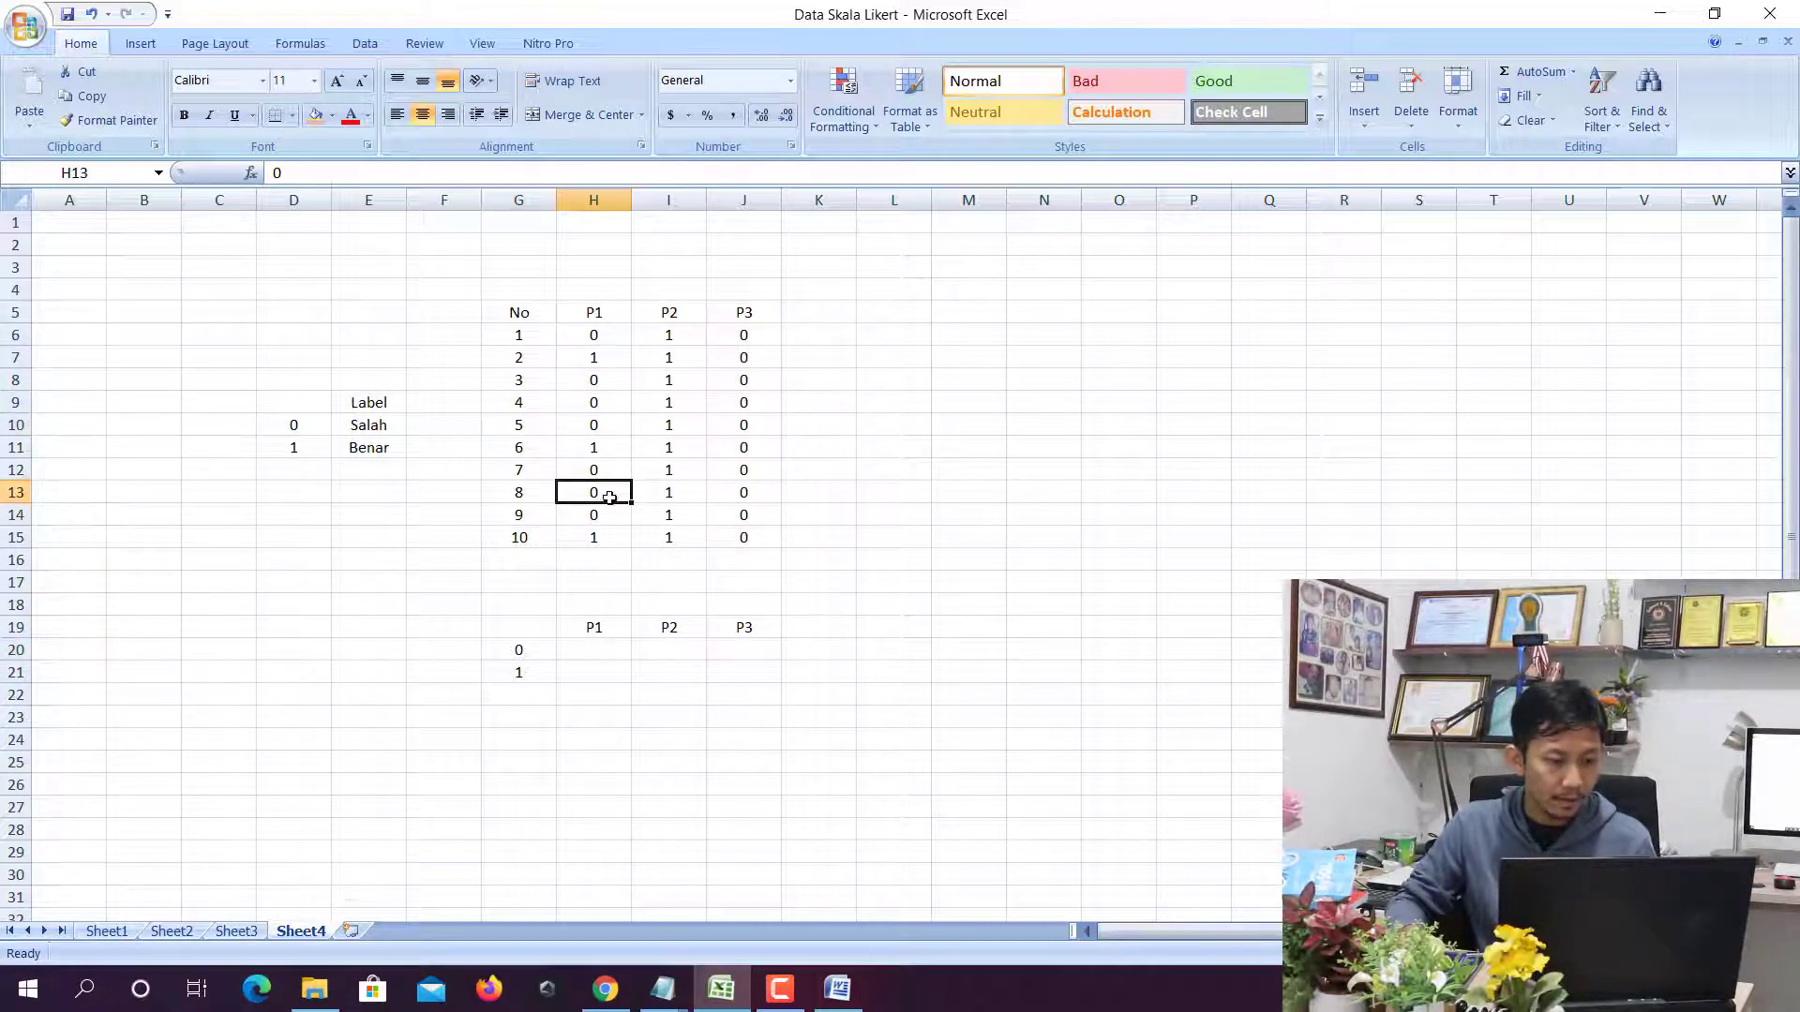
pyautogui.click(607, 514)
pyautogui.click(593, 647)
pyautogui.write('7')
pyautogui.click(666, 755)
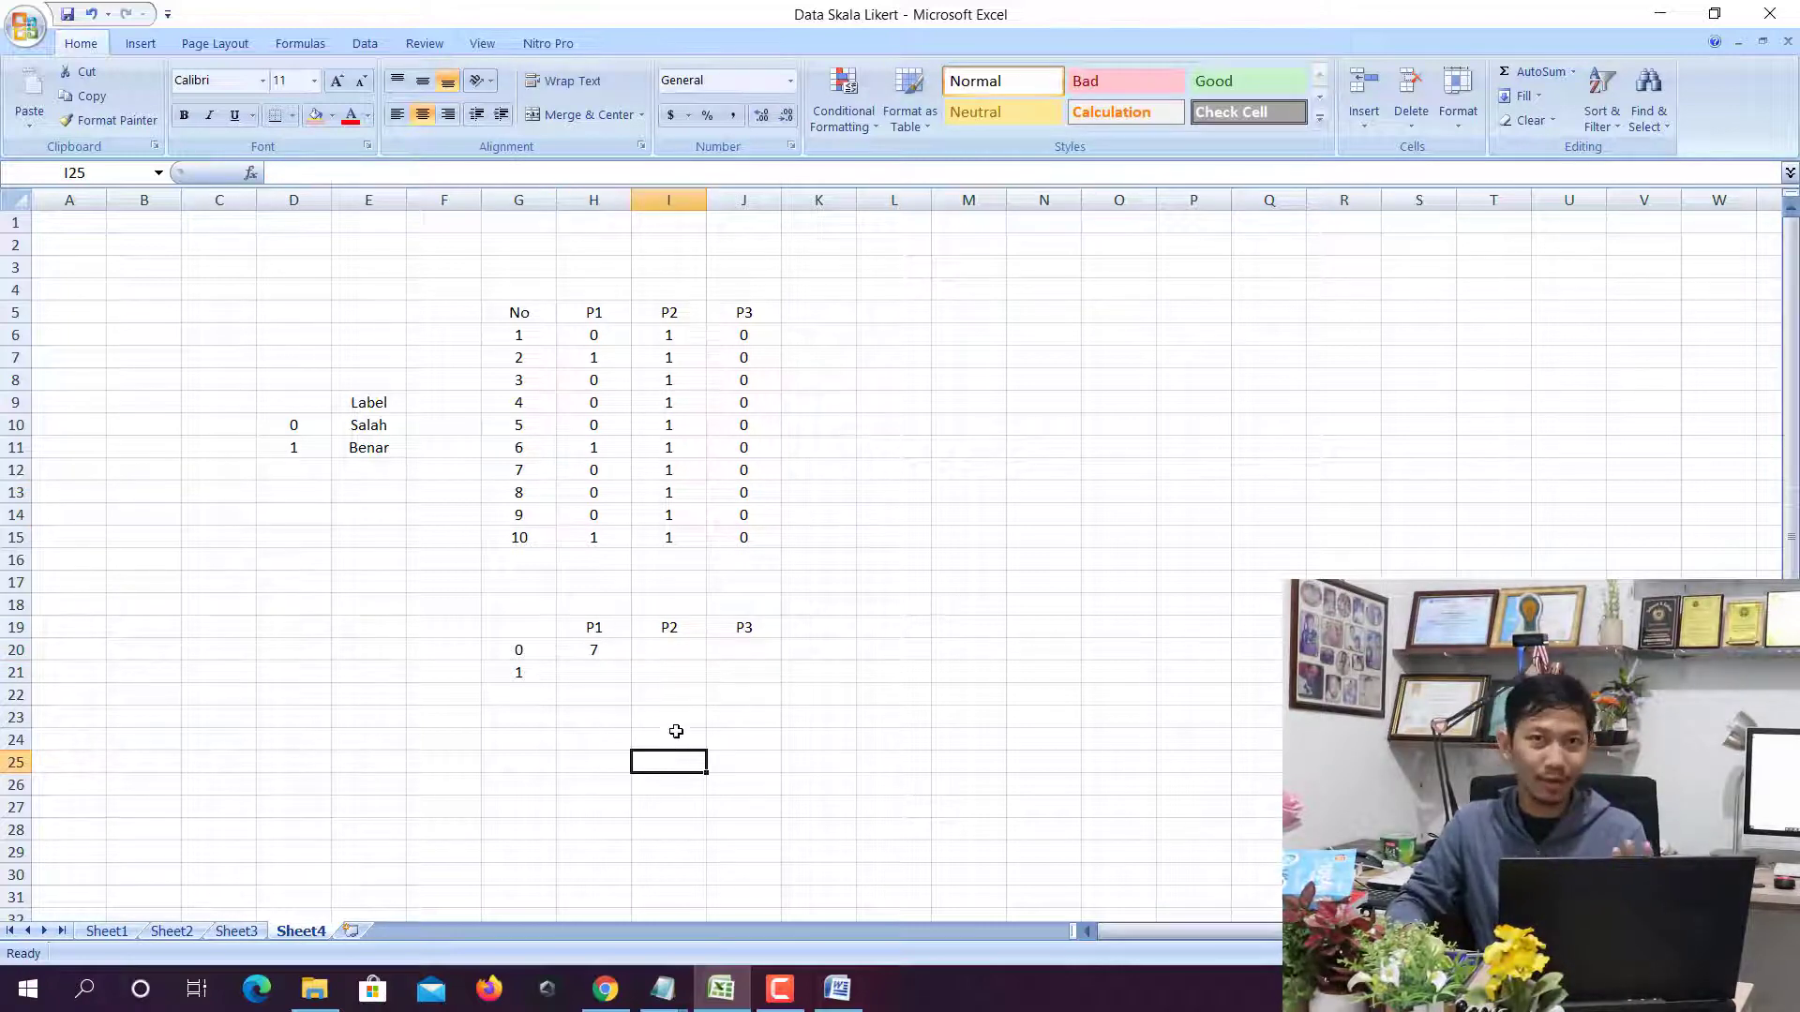
# Replace the value in H20 with the formula =COUNTIF(H6:H15,0)
pyautogui.click(596, 650)
pyautogui.write('=count')
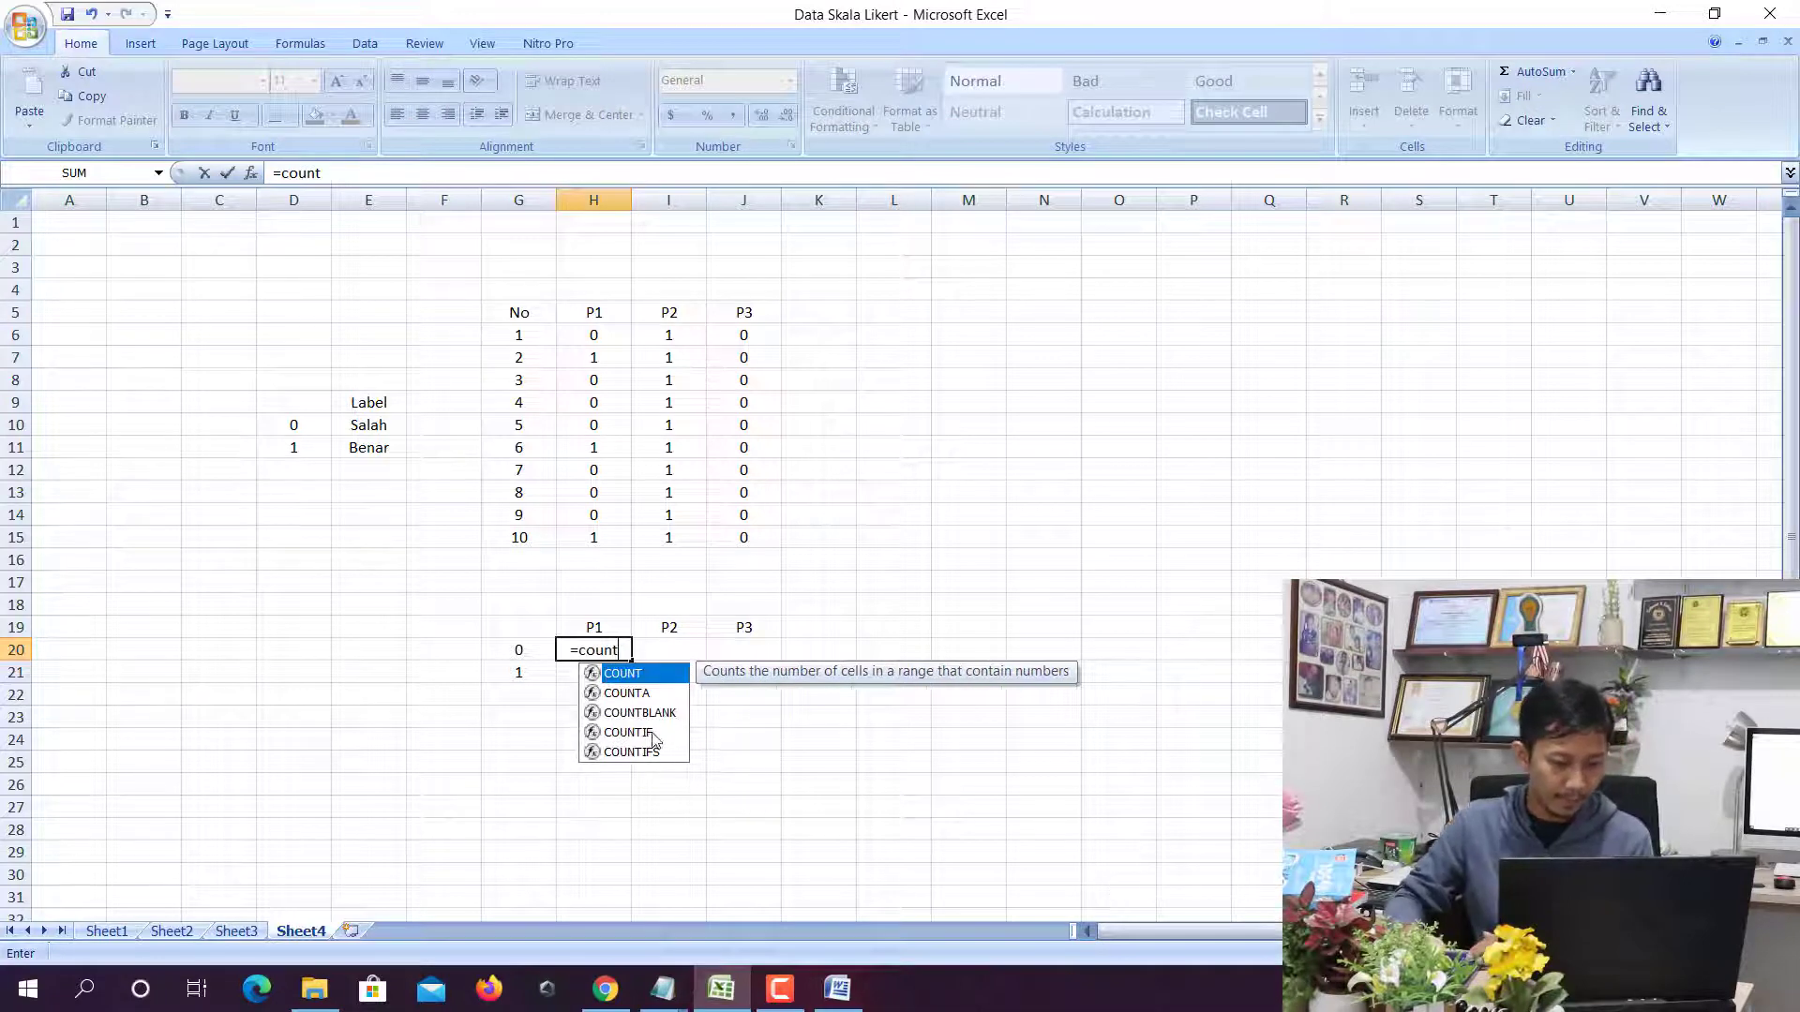
pyautogui.doubleClick(652, 734)
pyautogui.moveTo(597, 333); pyautogui.dragTo(616, 531)
pyautogui.write(',')
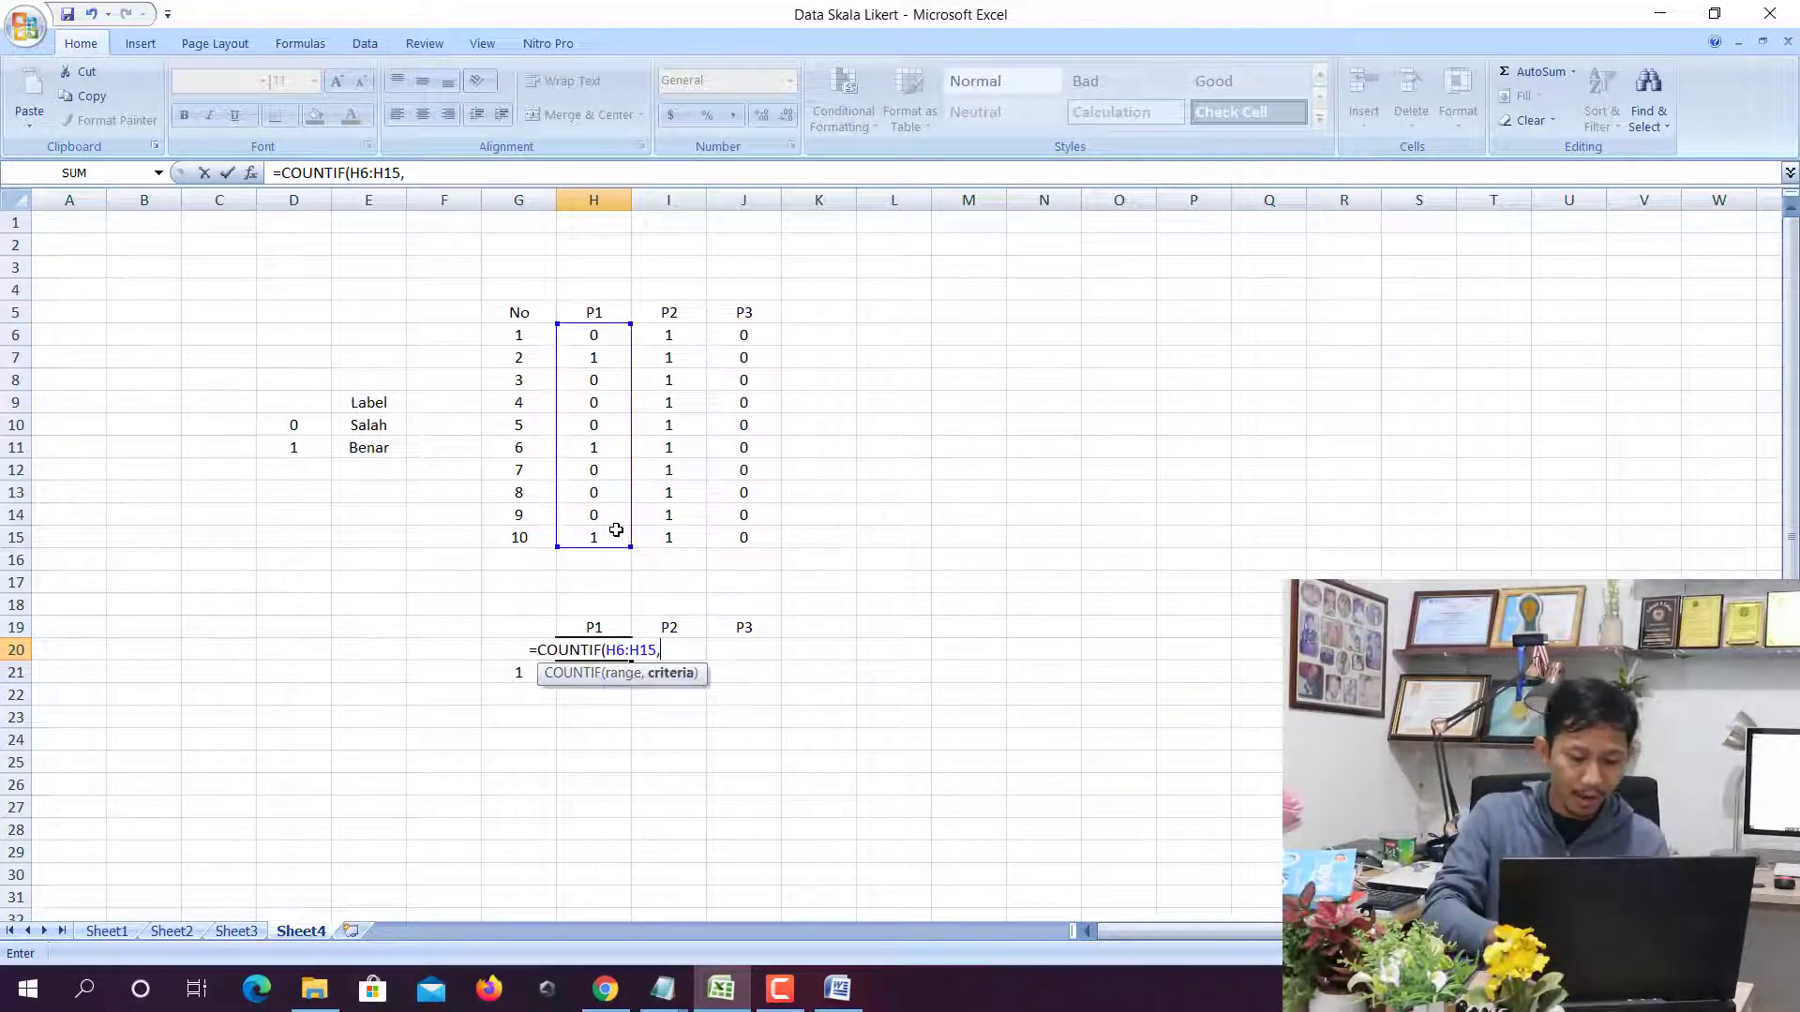
pyautogui.write('0)')
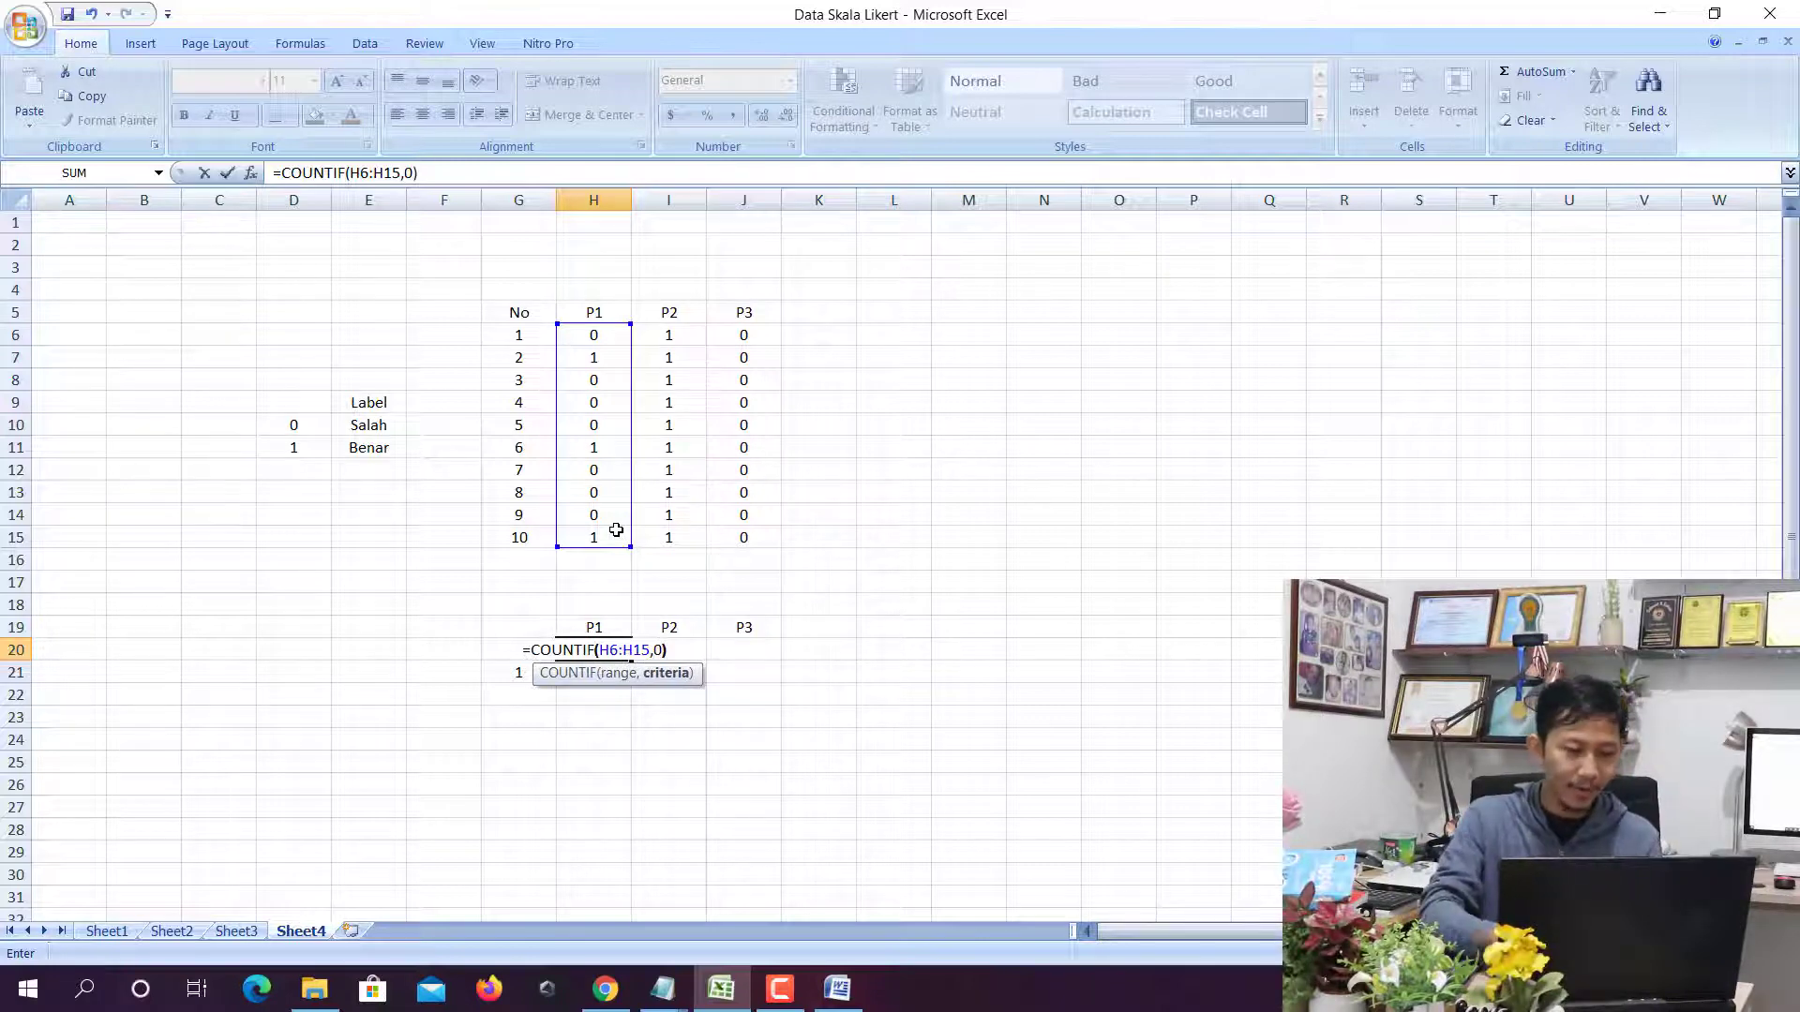
pyautogui.press('Return')
# Copy the COUNTIF formula from H20 across the 0 row to J20
pyautogui.click(600, 650)
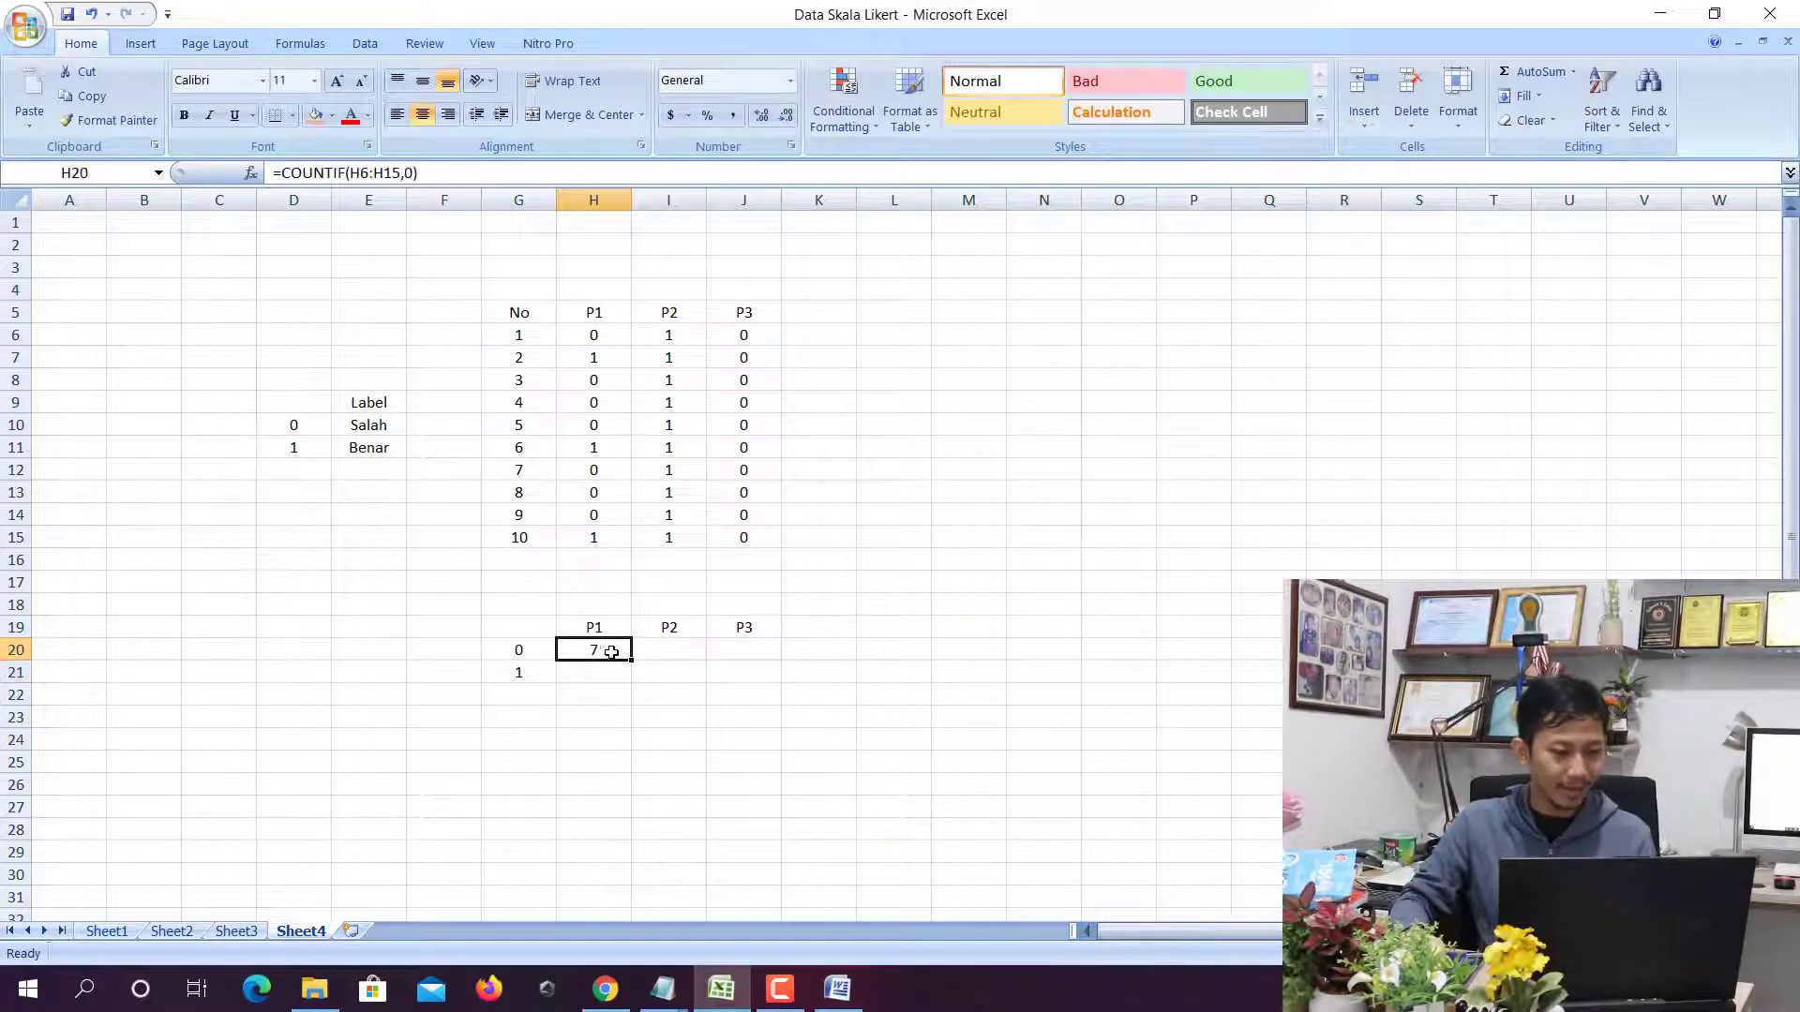
pyautogui.moveTo(627, 659); pyautogui.dragTo(764, 671)
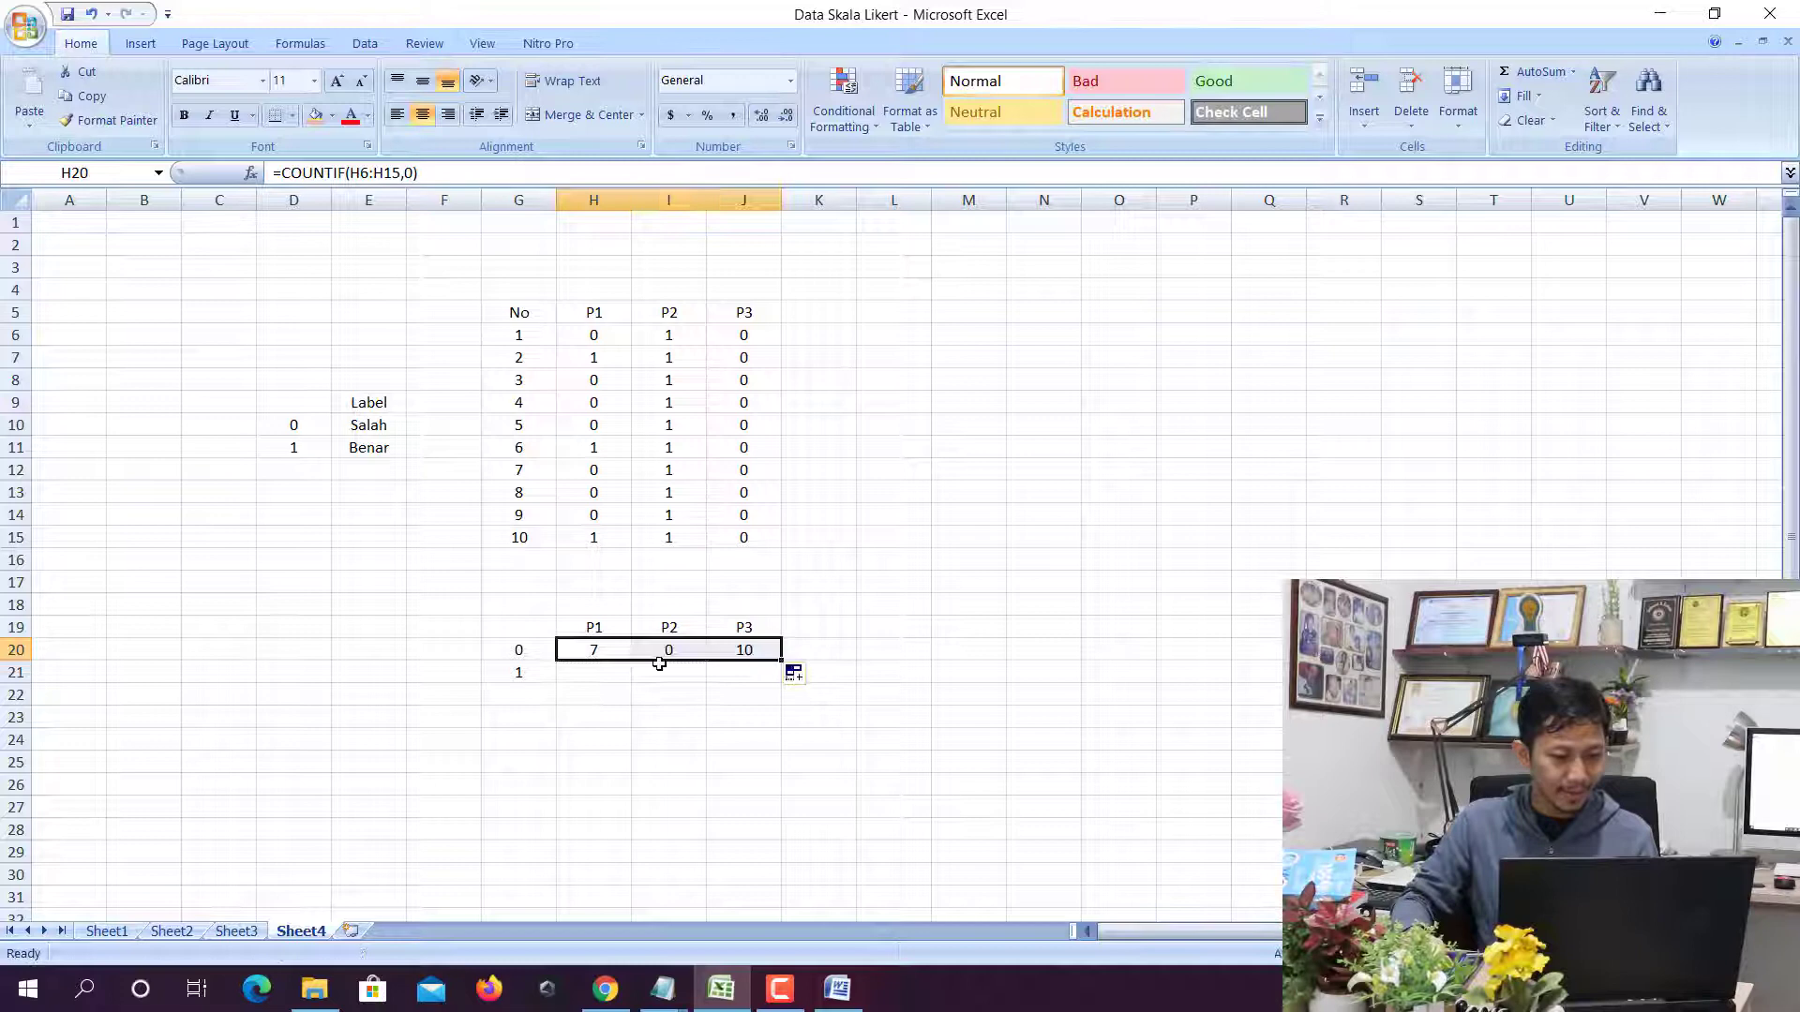
pyautogui.click(605, 630)
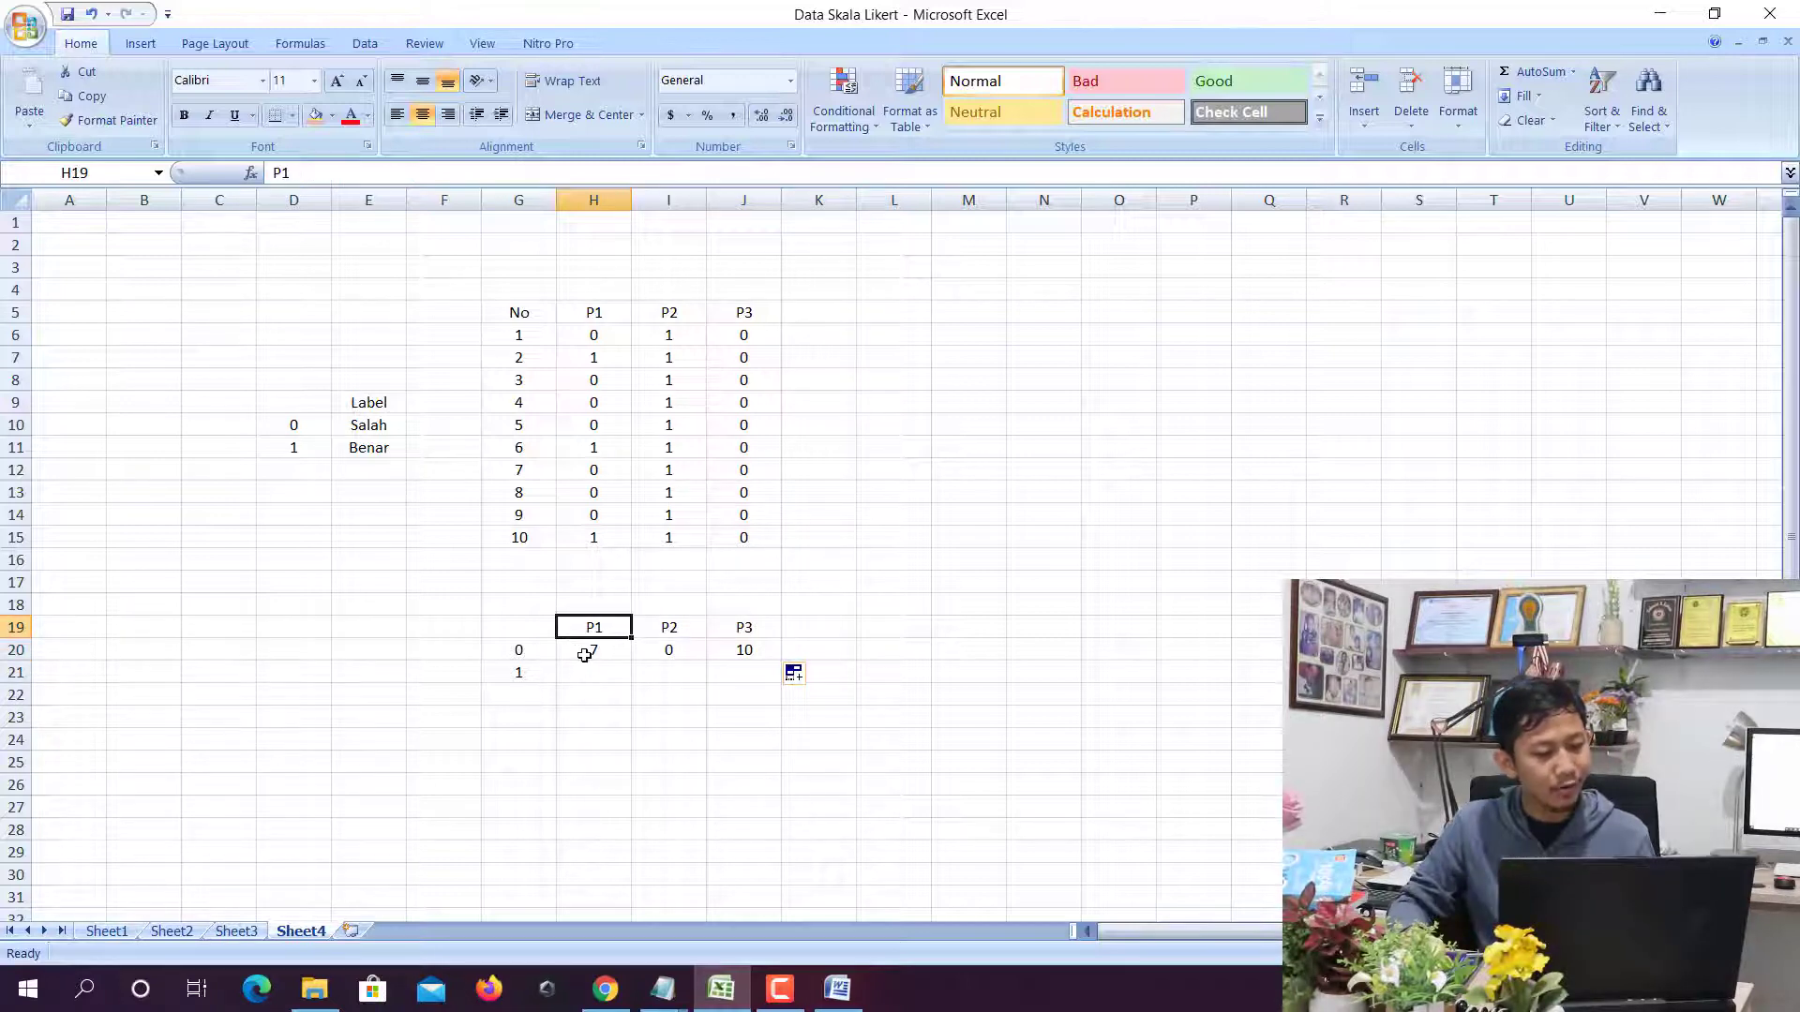
pyautogui.click(584, 655)
pyautogui.click(525, 650)
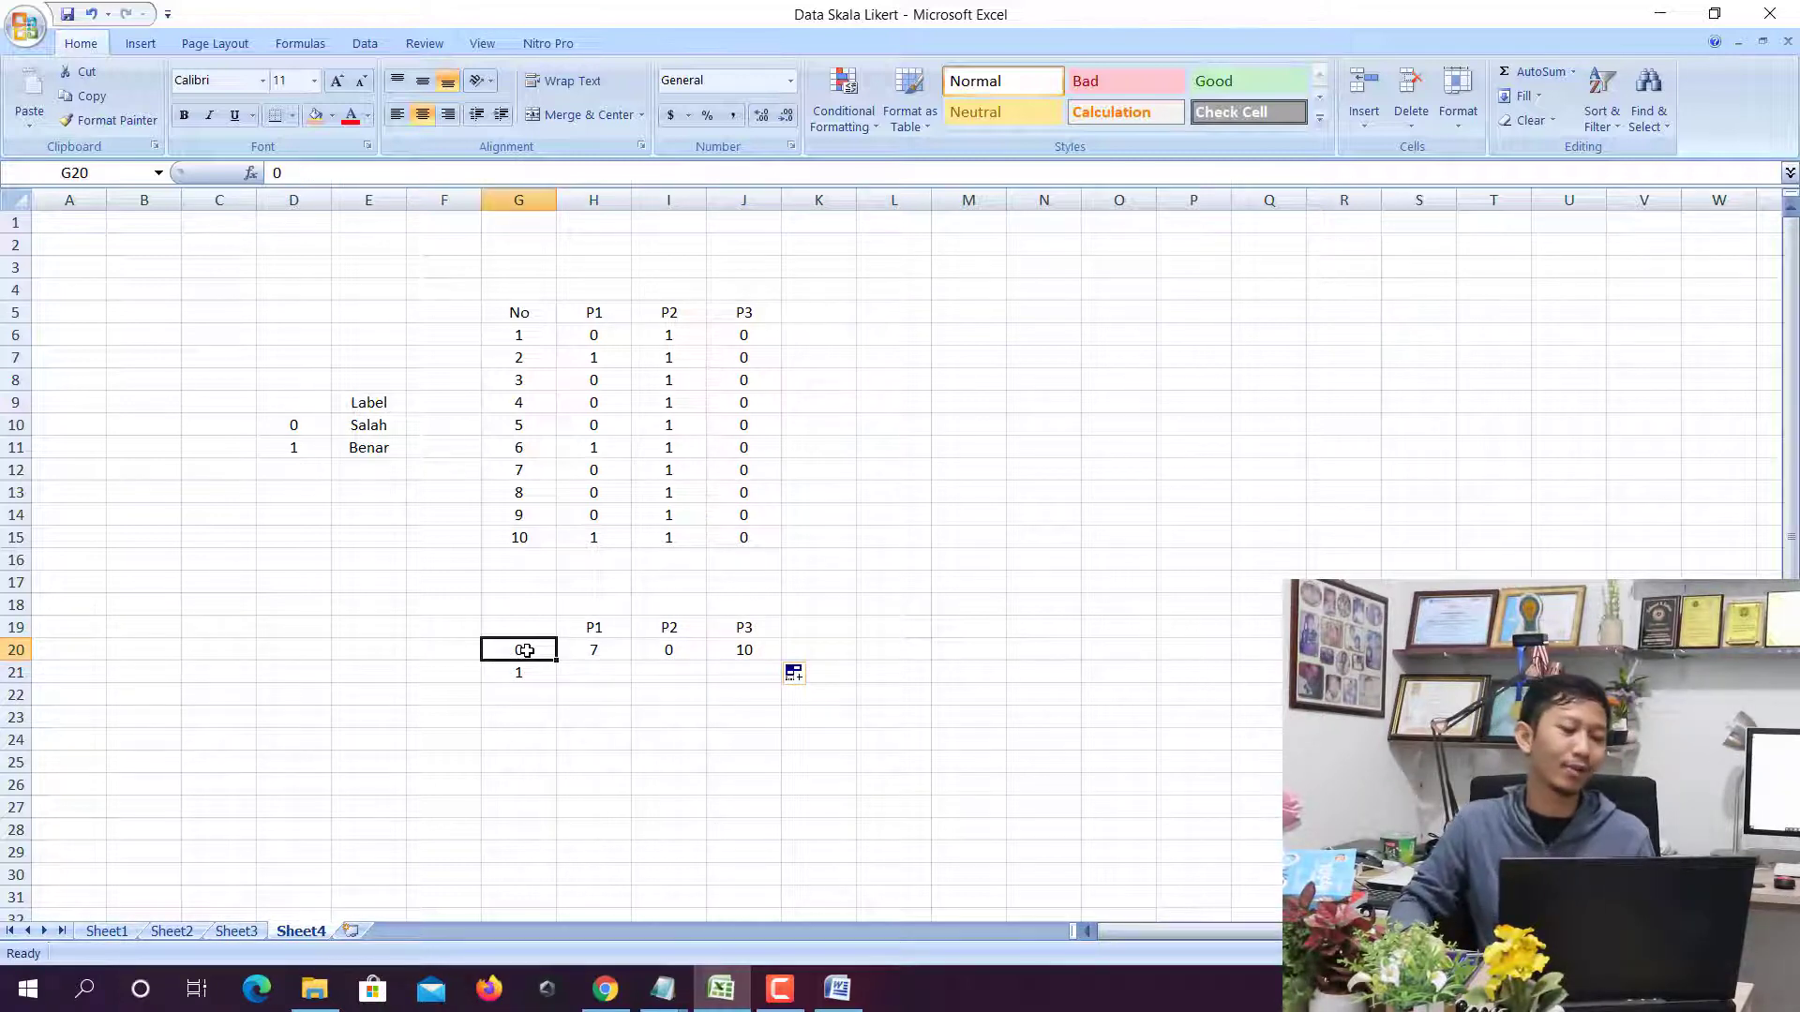
# Enter the formula =COUNTIF(H6:H15,1) in H21 to count the 1 answers for P1
pyautogui.click(594, 673)
pyautogui.write('=cou')
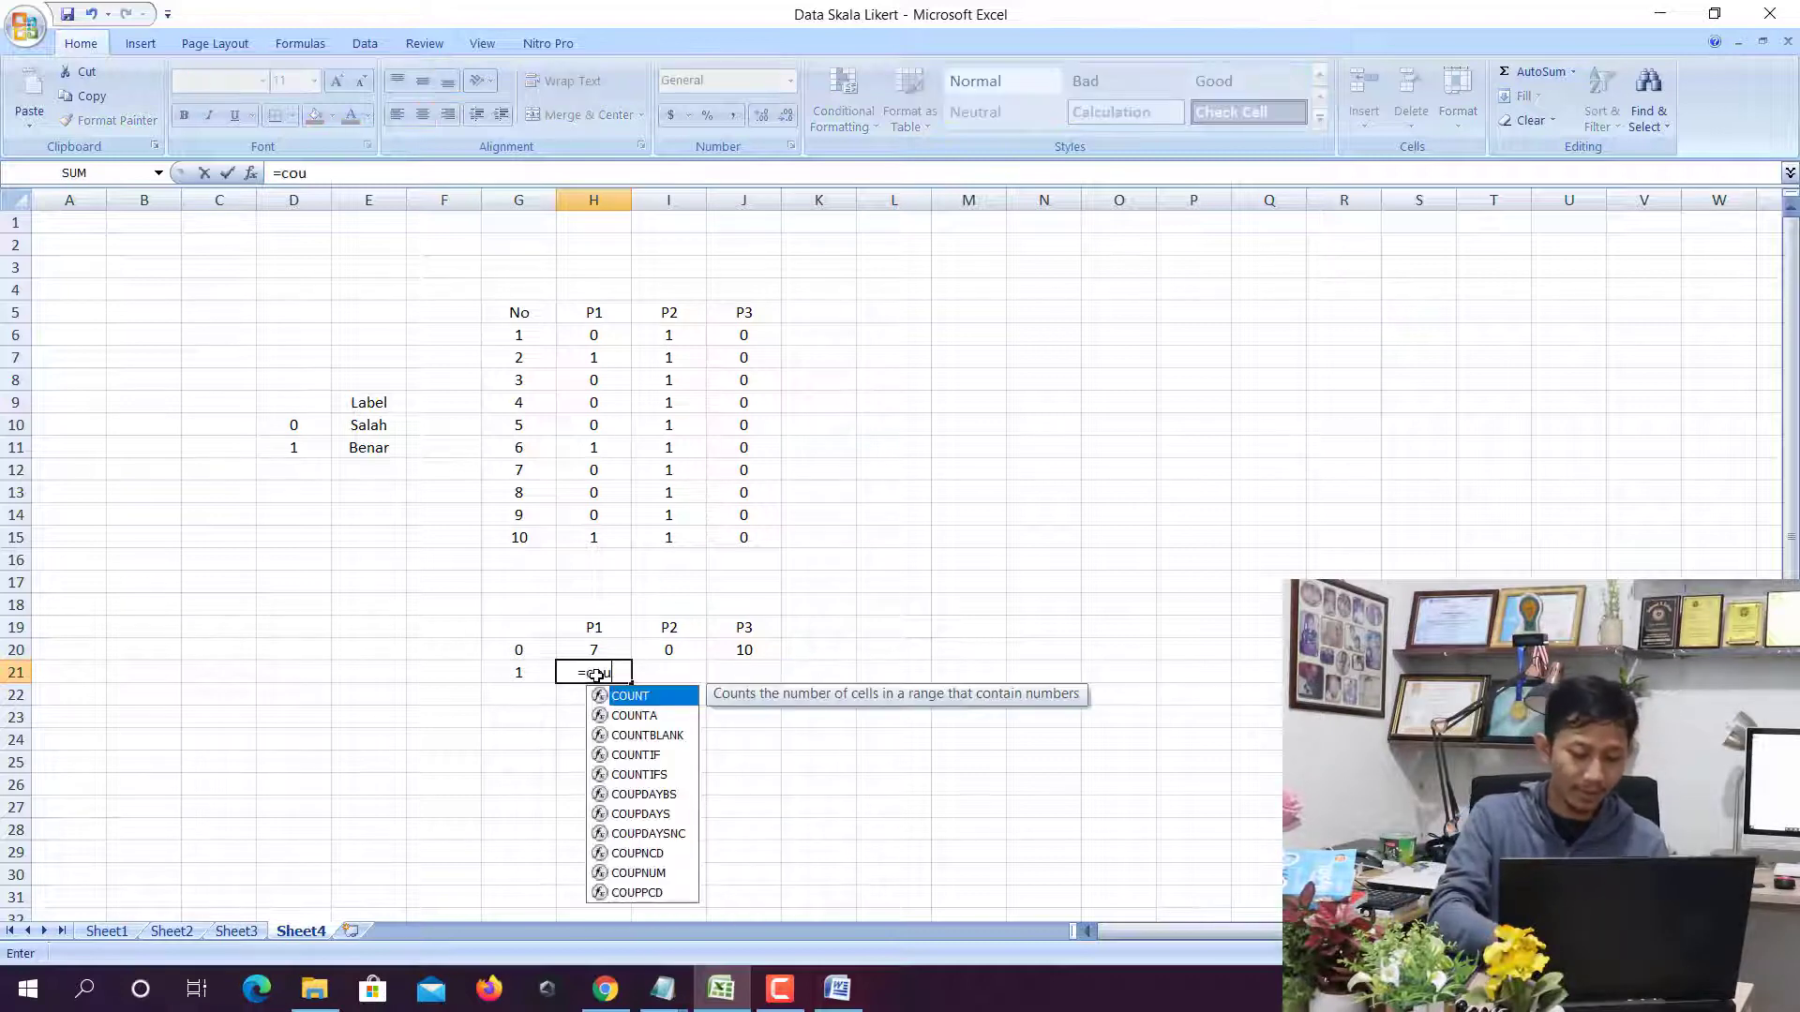
pyautogui.write('nt')
pyautogui.doubleClick(638, 755)
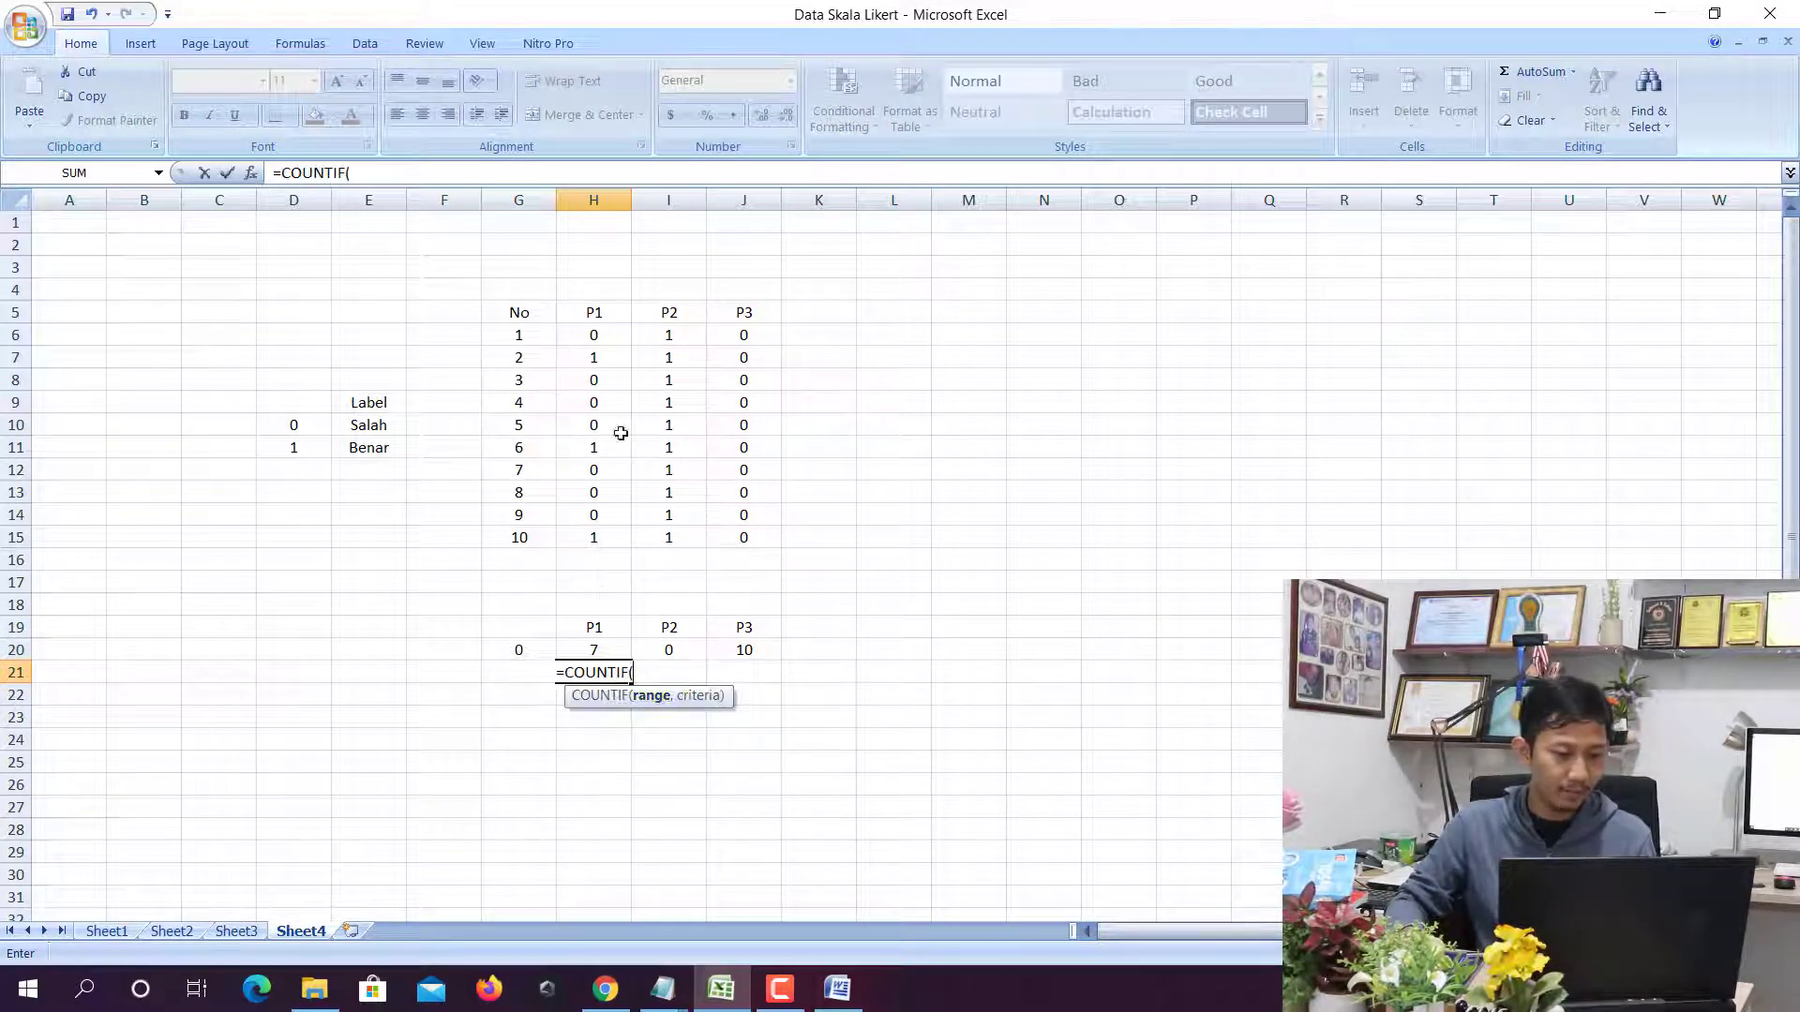
pyautogui.moveTo(594, 337); pyautogui.dragTo(616, 531)
pyautogui.write(',1)')
pyautogui.press('Return')
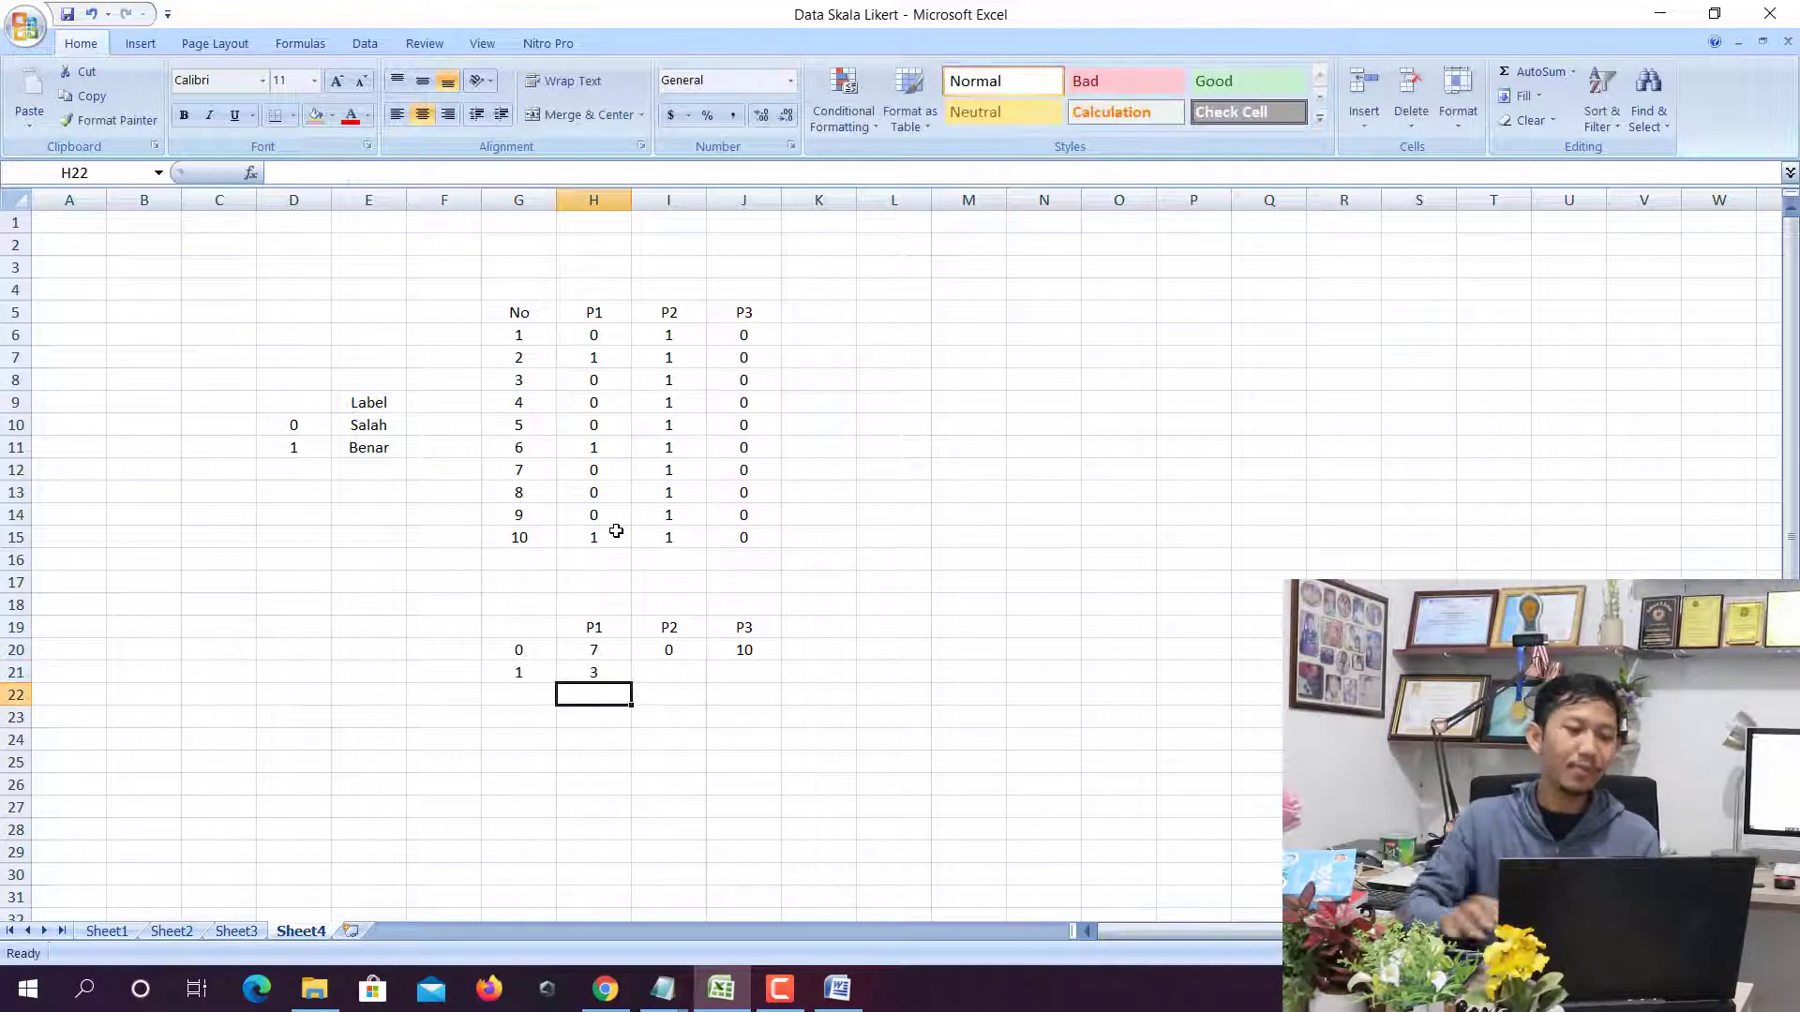
# Copy the COUNTIF formula from H21 across the 1 row to J21
pyautogui.click(609, 674)
pyautogui.moveTo(632, 684); pyautogui.dragTo(771, 685)
pyautogui.click(691, 723)
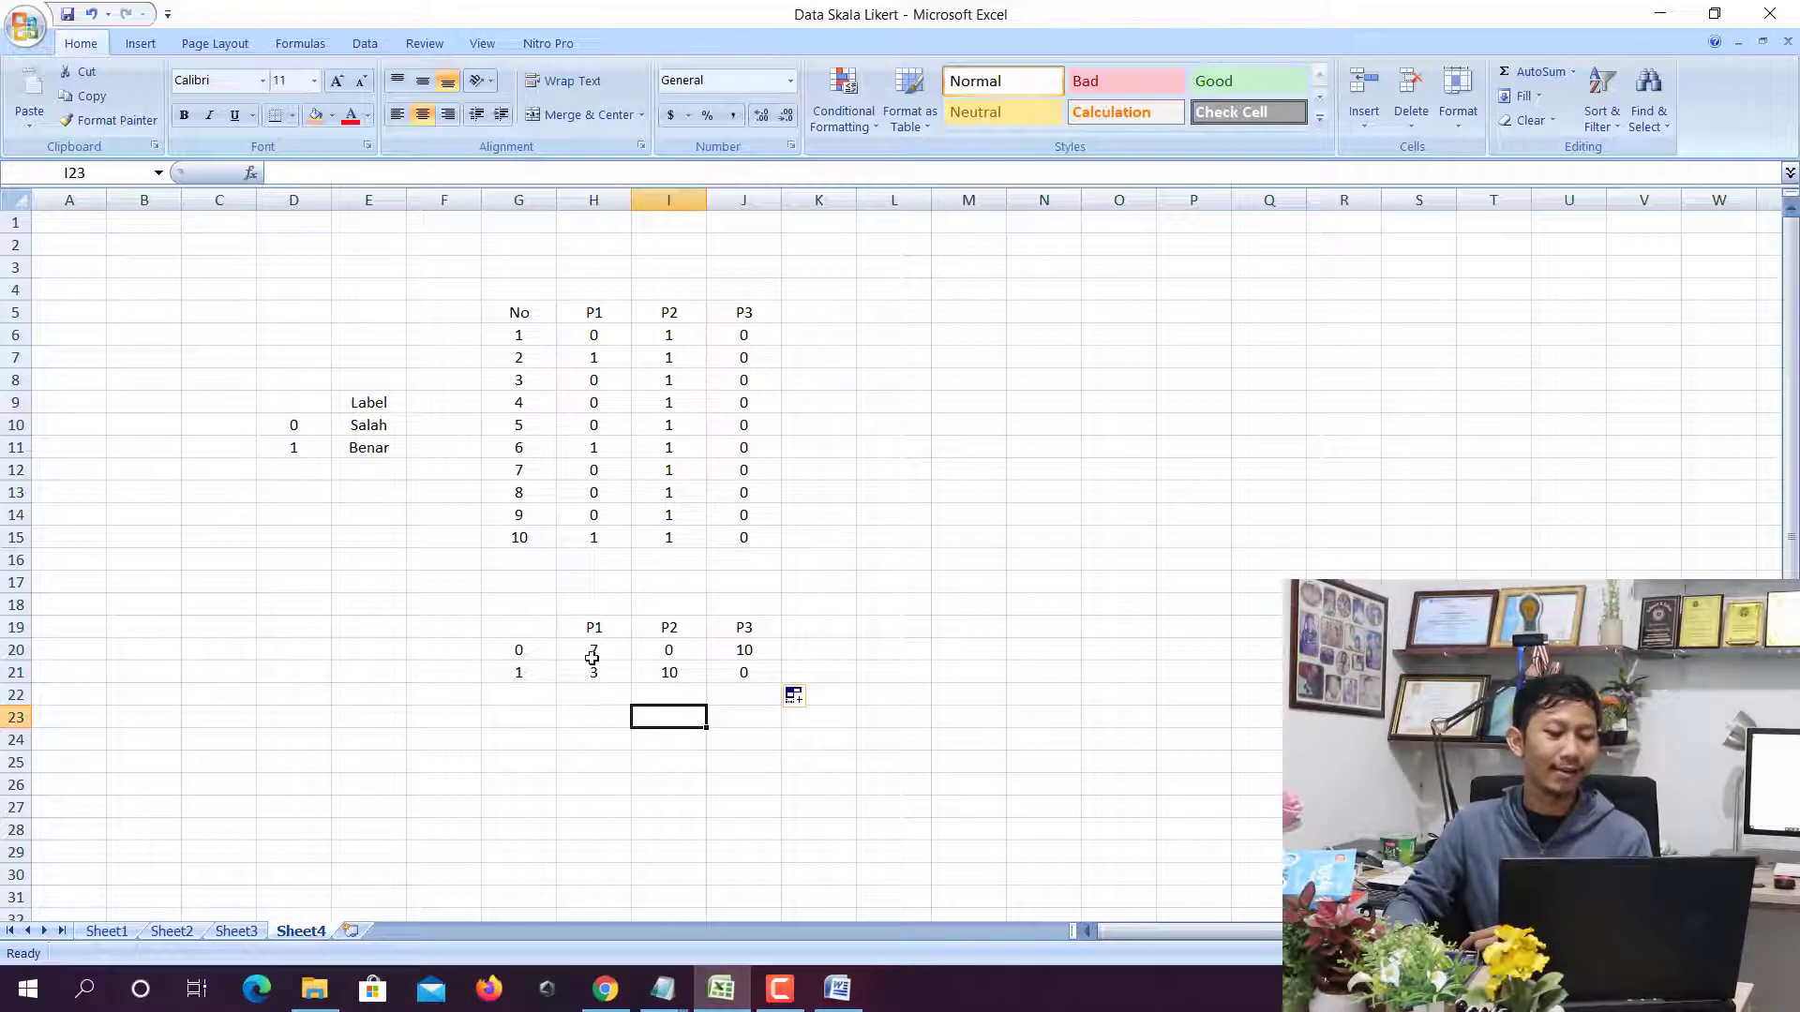
pyautogui.click(687, 630)
pyautogui.click(684, 670)
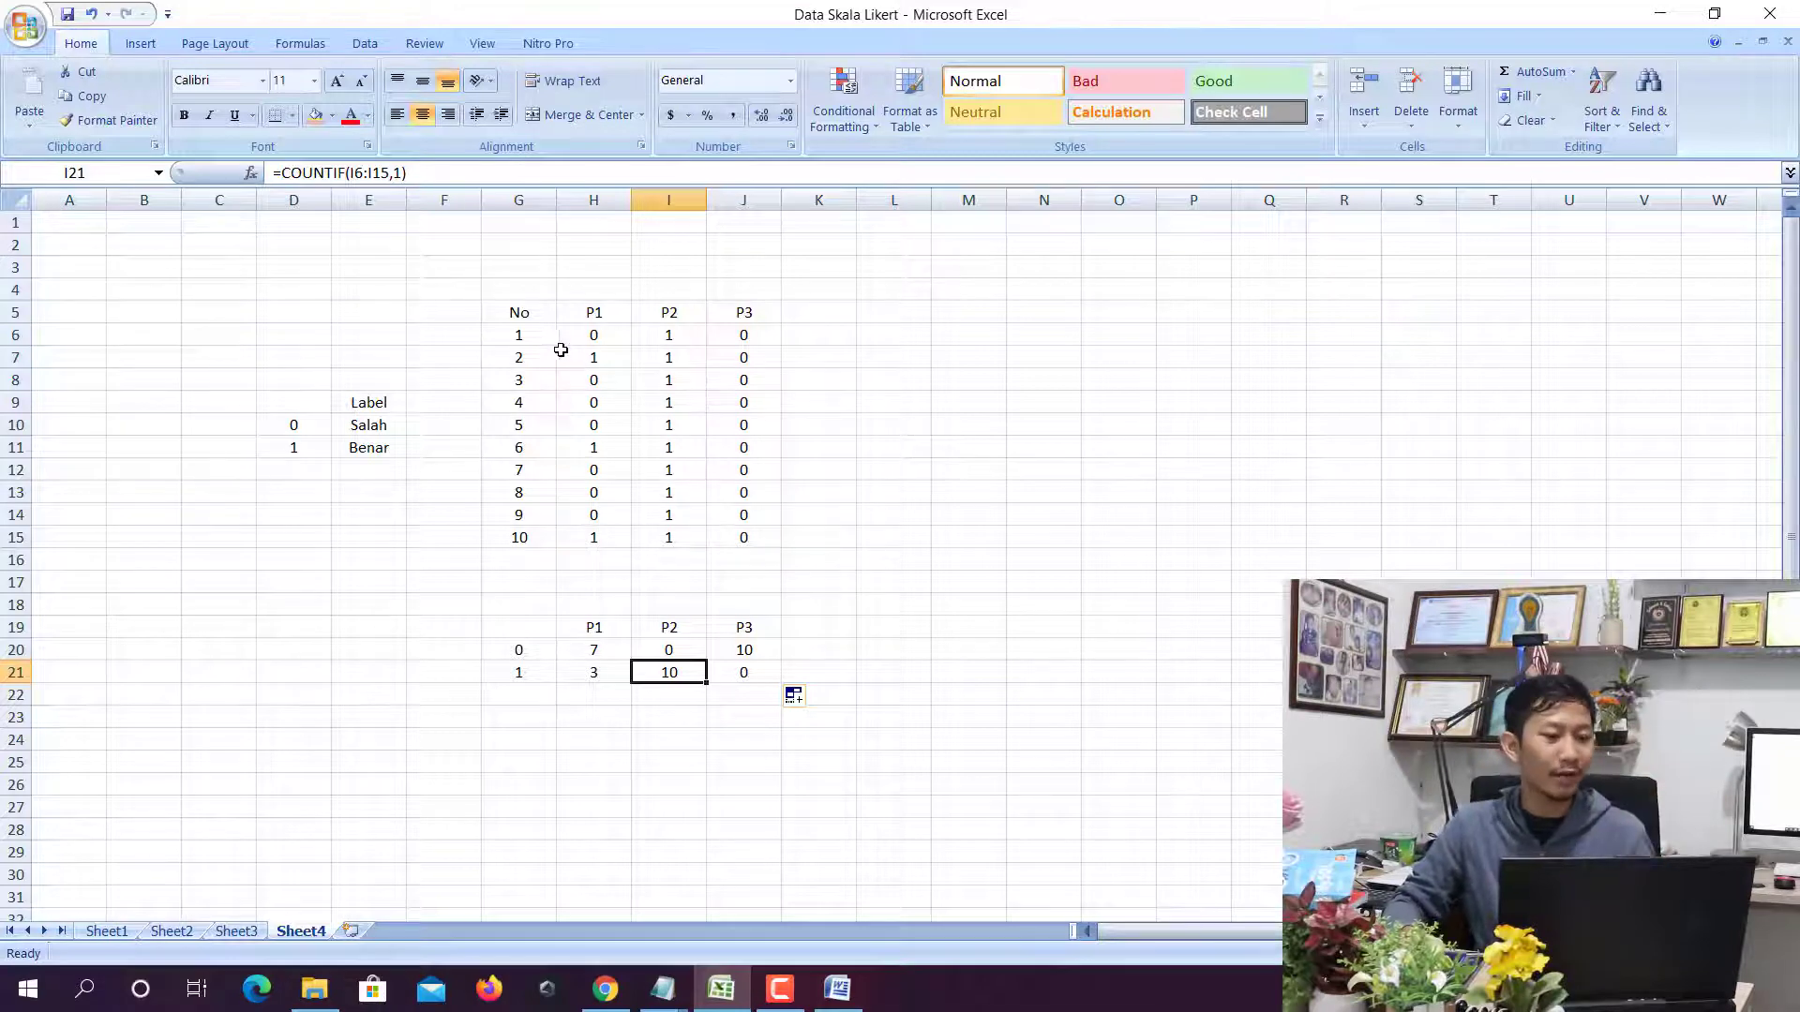
# Copy Salah and Benar from E10:E11 in Excel into the first two rows of the Label 1 table on ugigrafik.com in Chrome
pyautogui.click(622, 989)
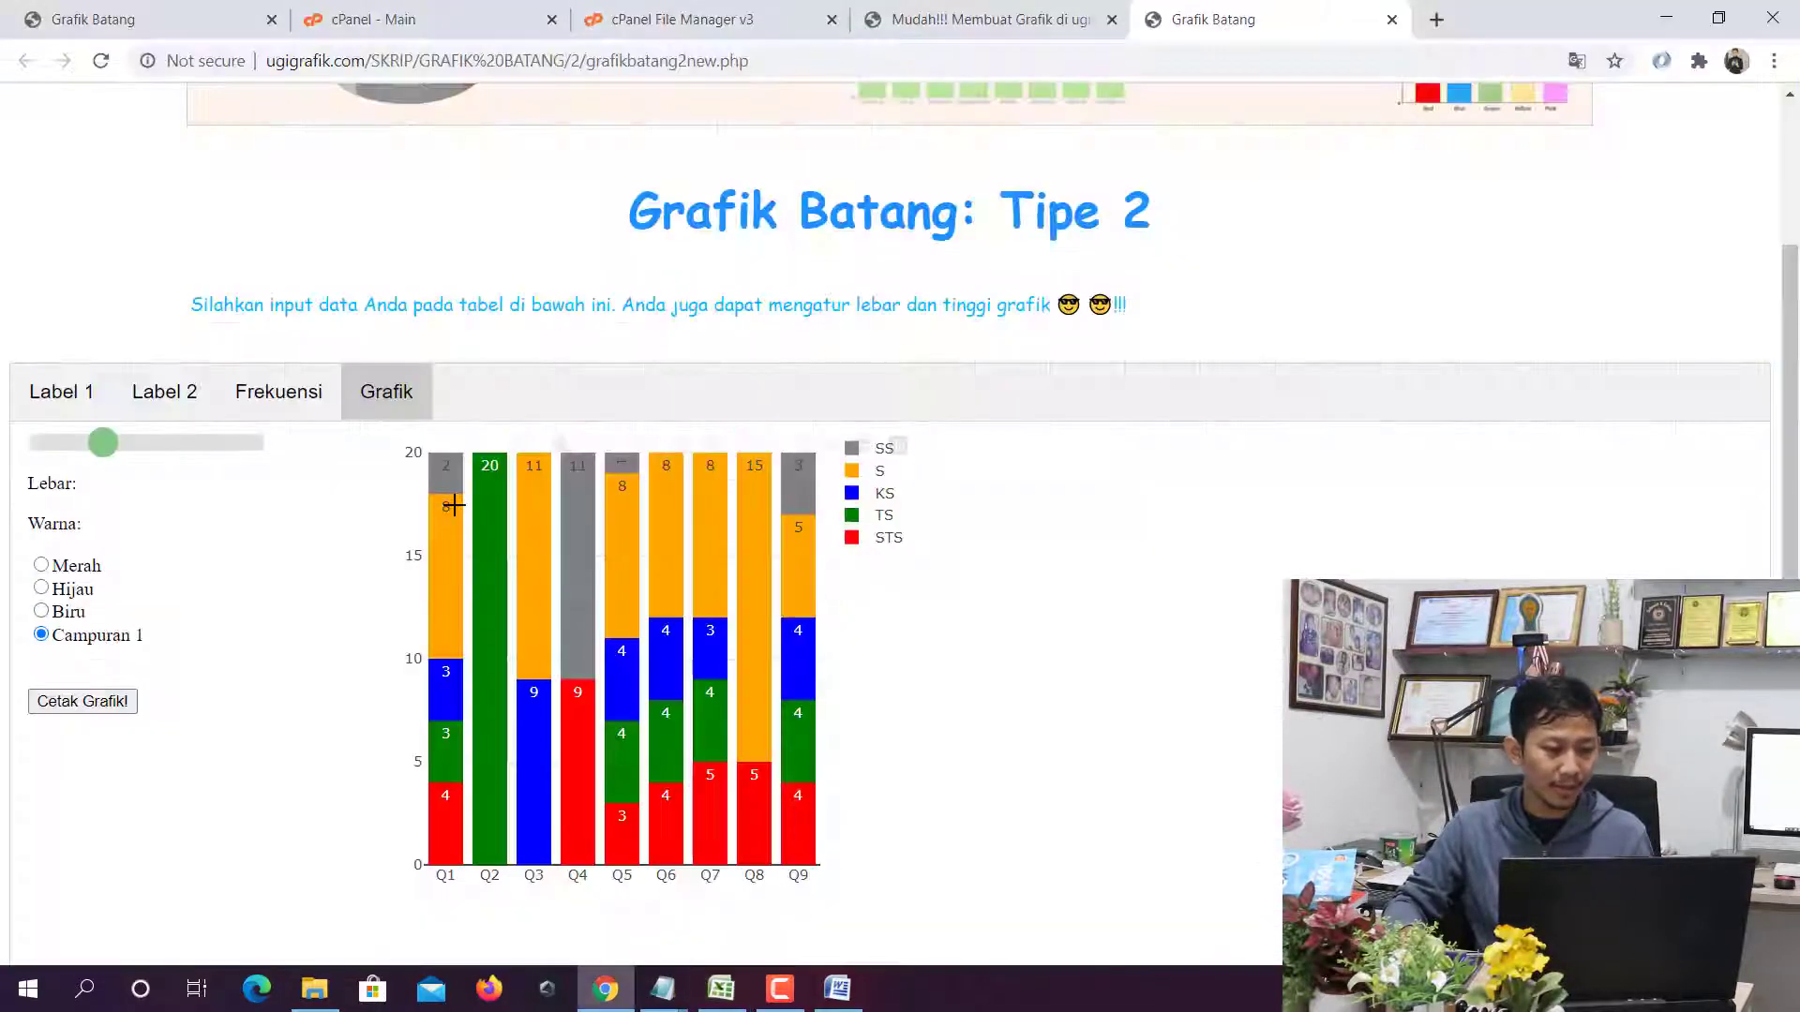
pyautogui.click(103, 392)
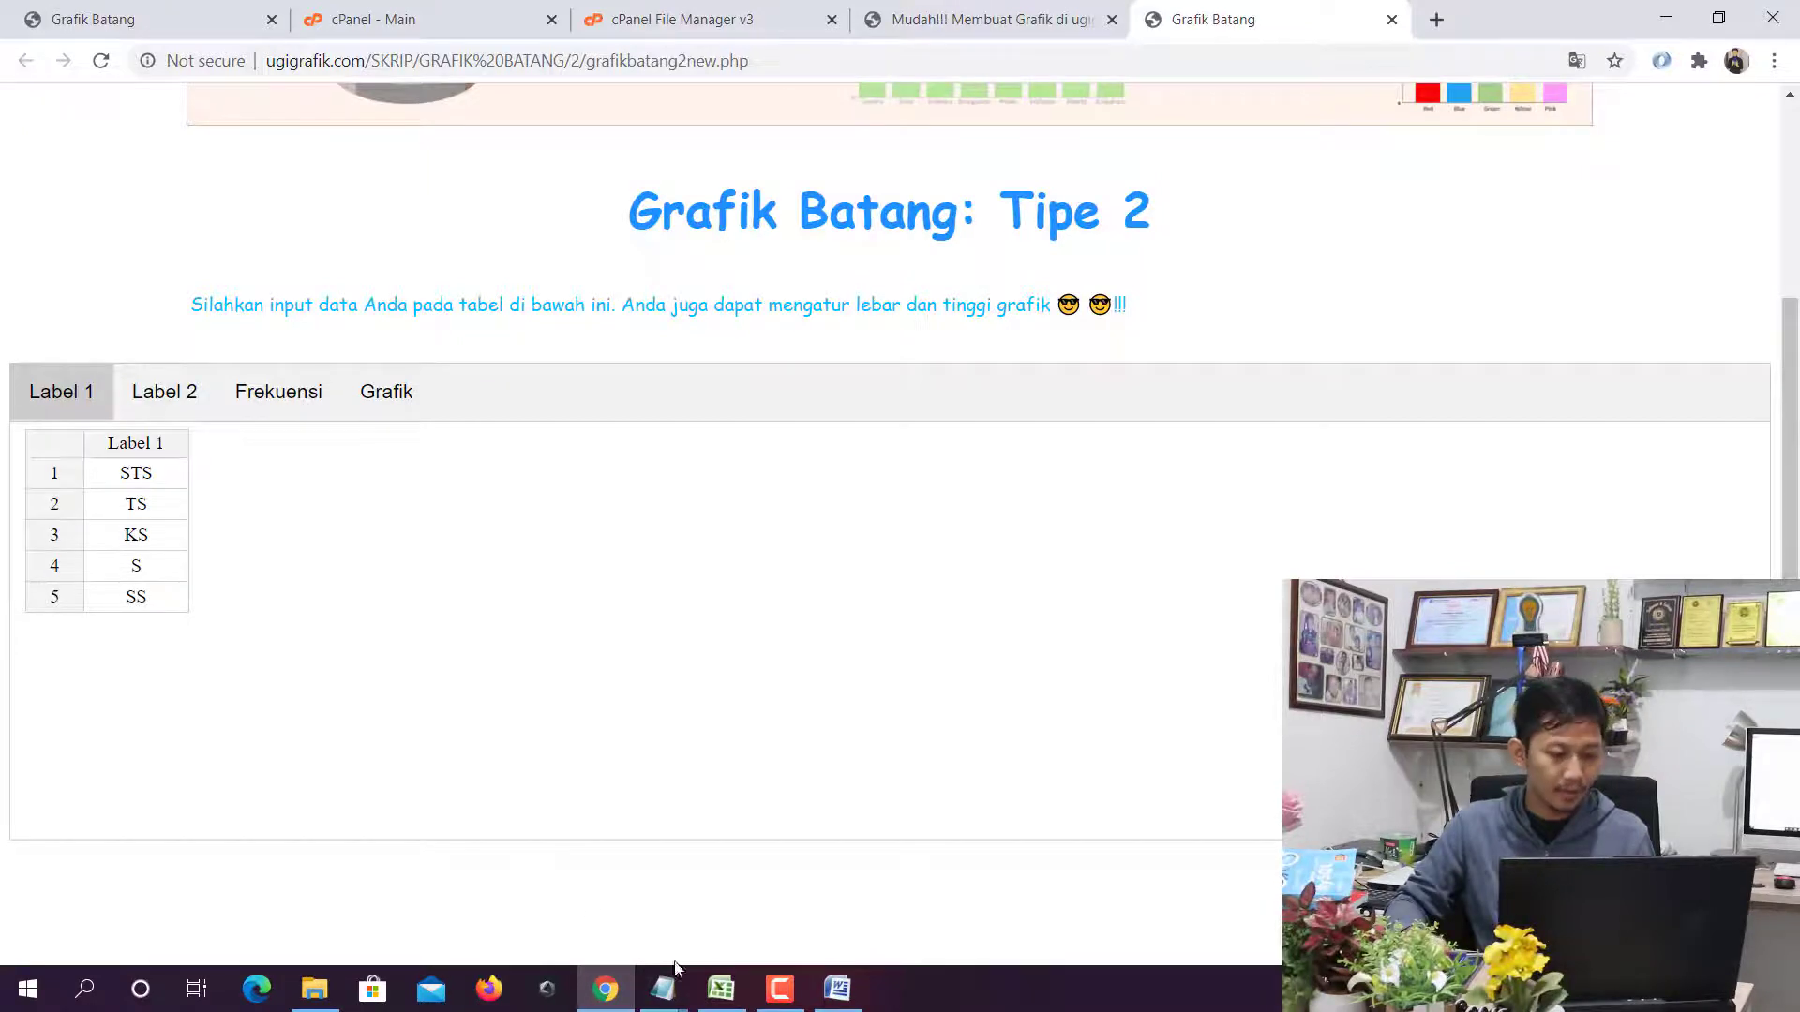
pyautogui.click(721, 989)
pyautogui.moveTo(383, 424); pyautogui.dragTo(384, 448)
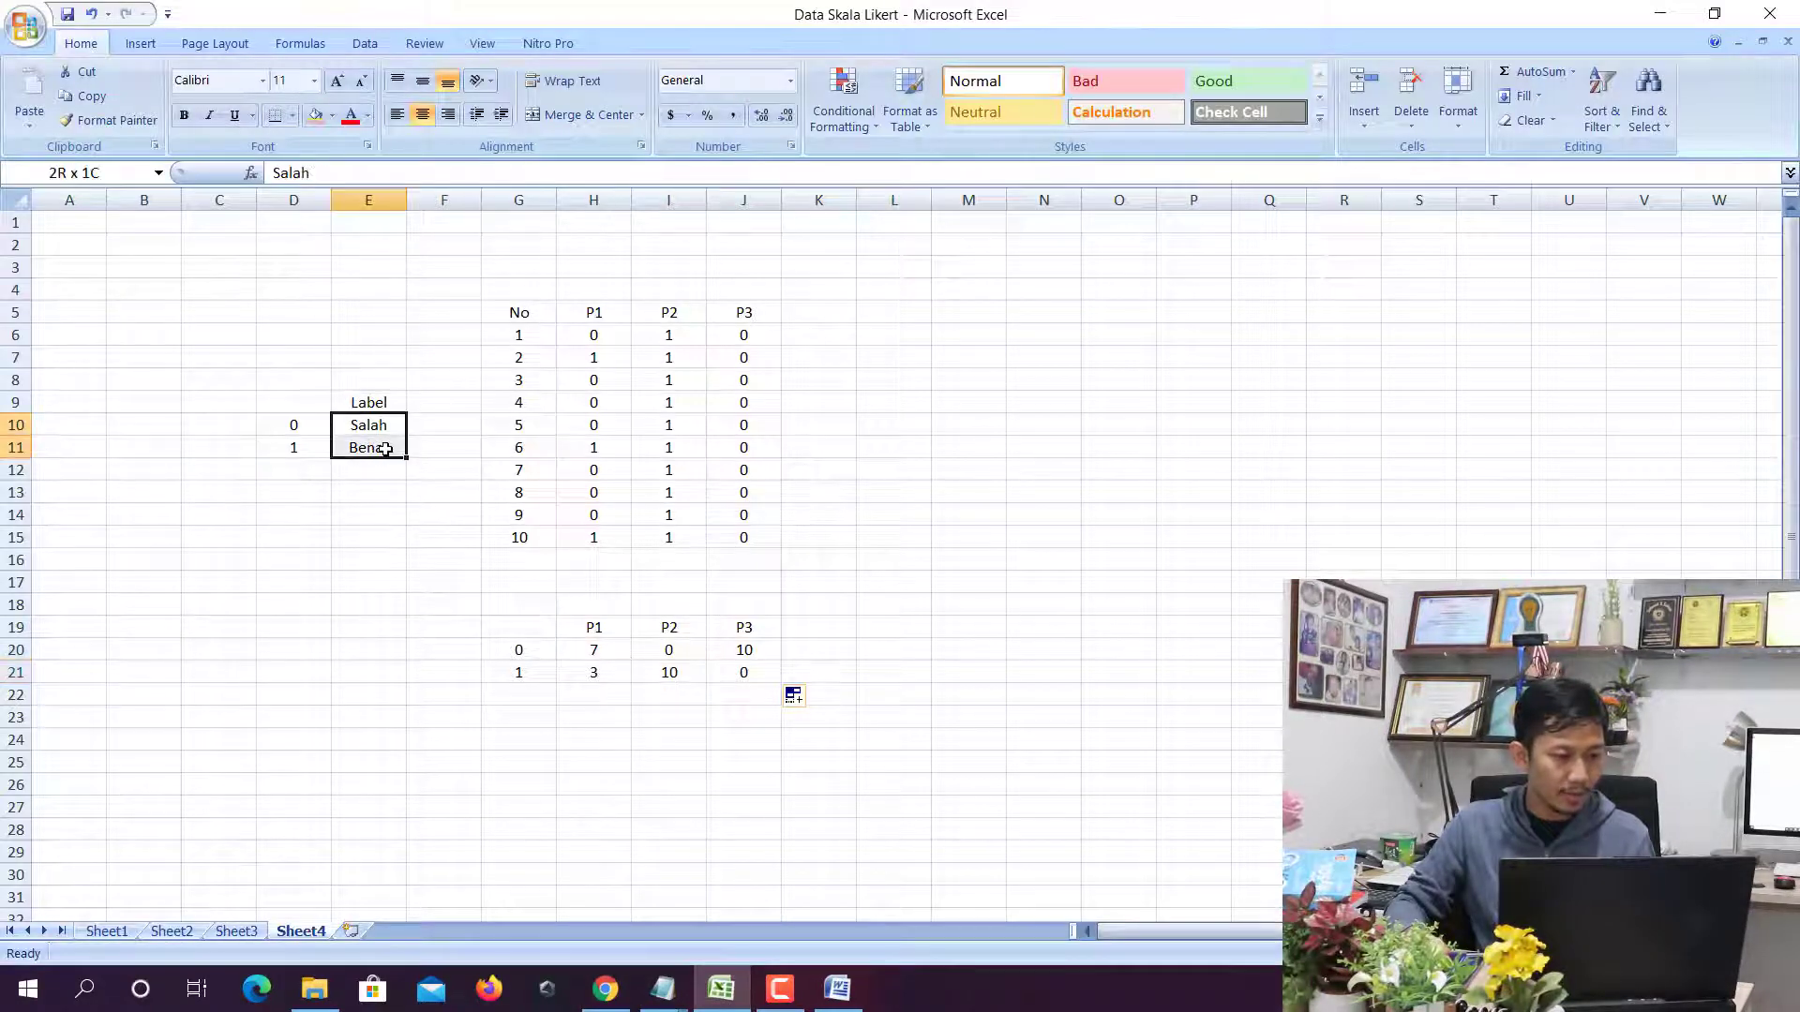
pyautogui.hotkey('ctrl', 'c')
pyautogui.click(723, 983)
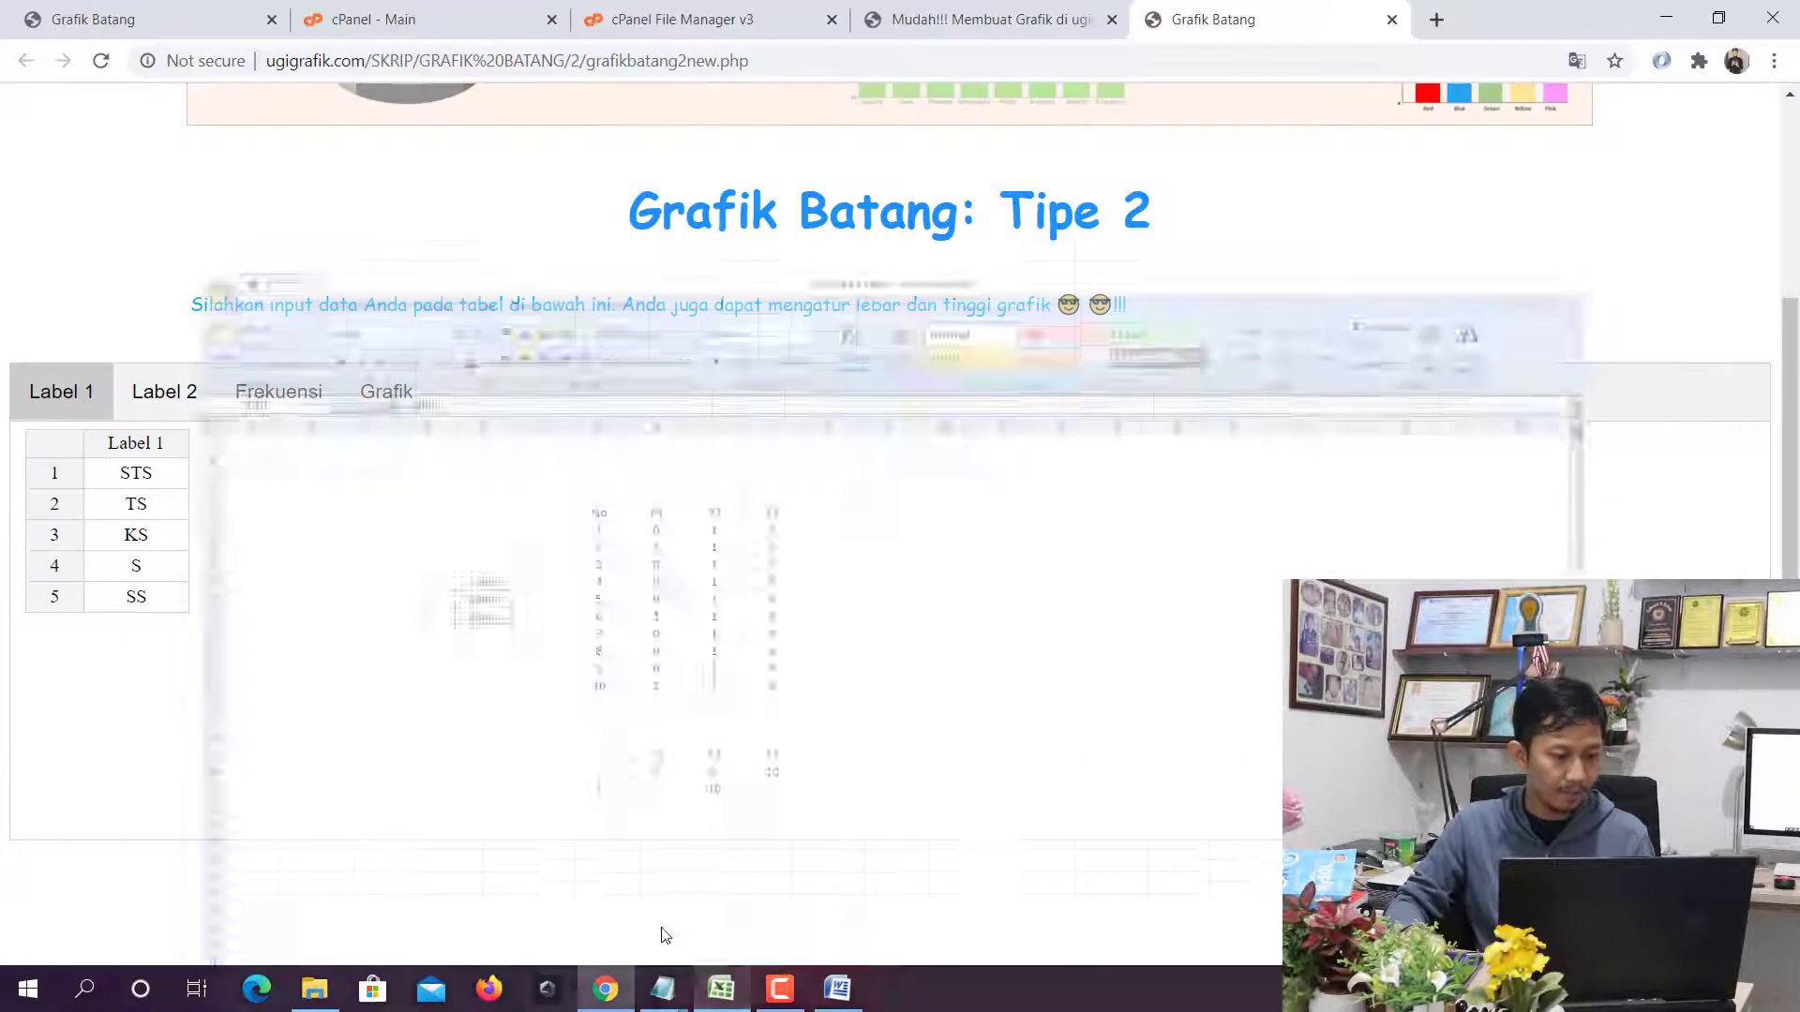
pyautogui.click(145, 474)
pyautogui.hotkey('ctrl', 'v')
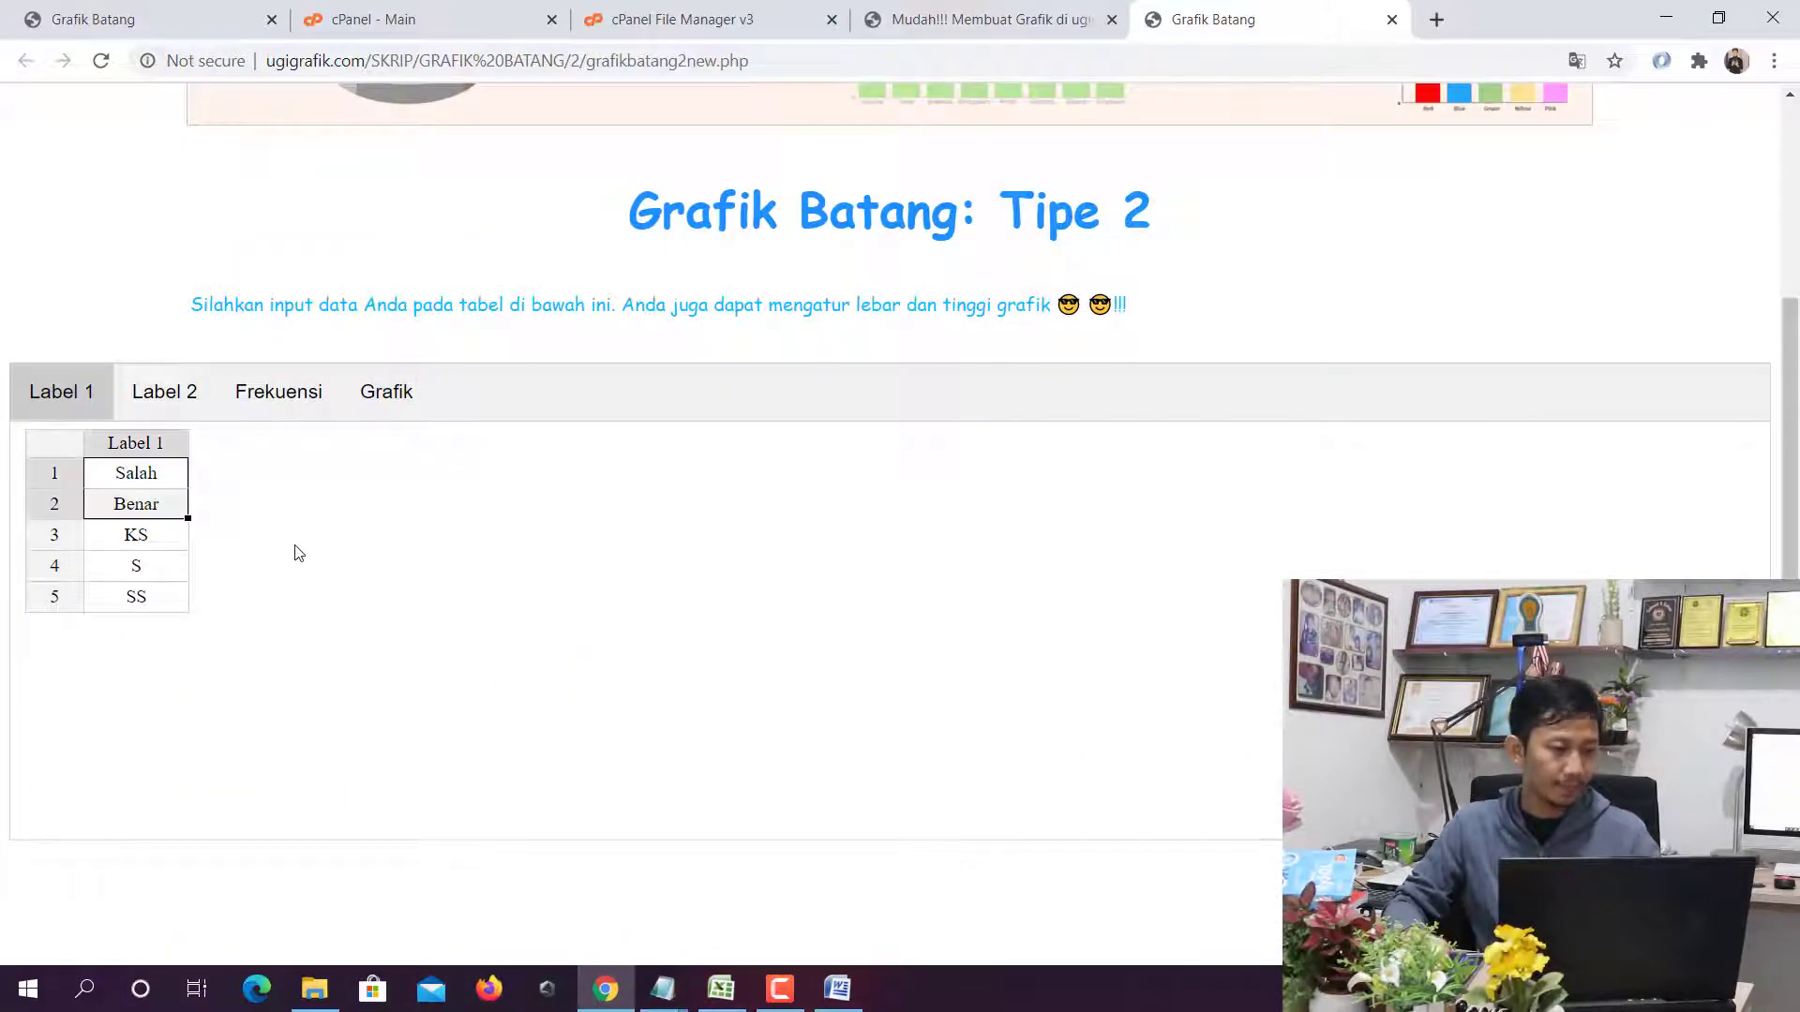
# Remove the leftover KS, S and SS rows from the Label 1 table
pyautogui.moveTo(136, 536); pyautogui.dragTo(65, 604)
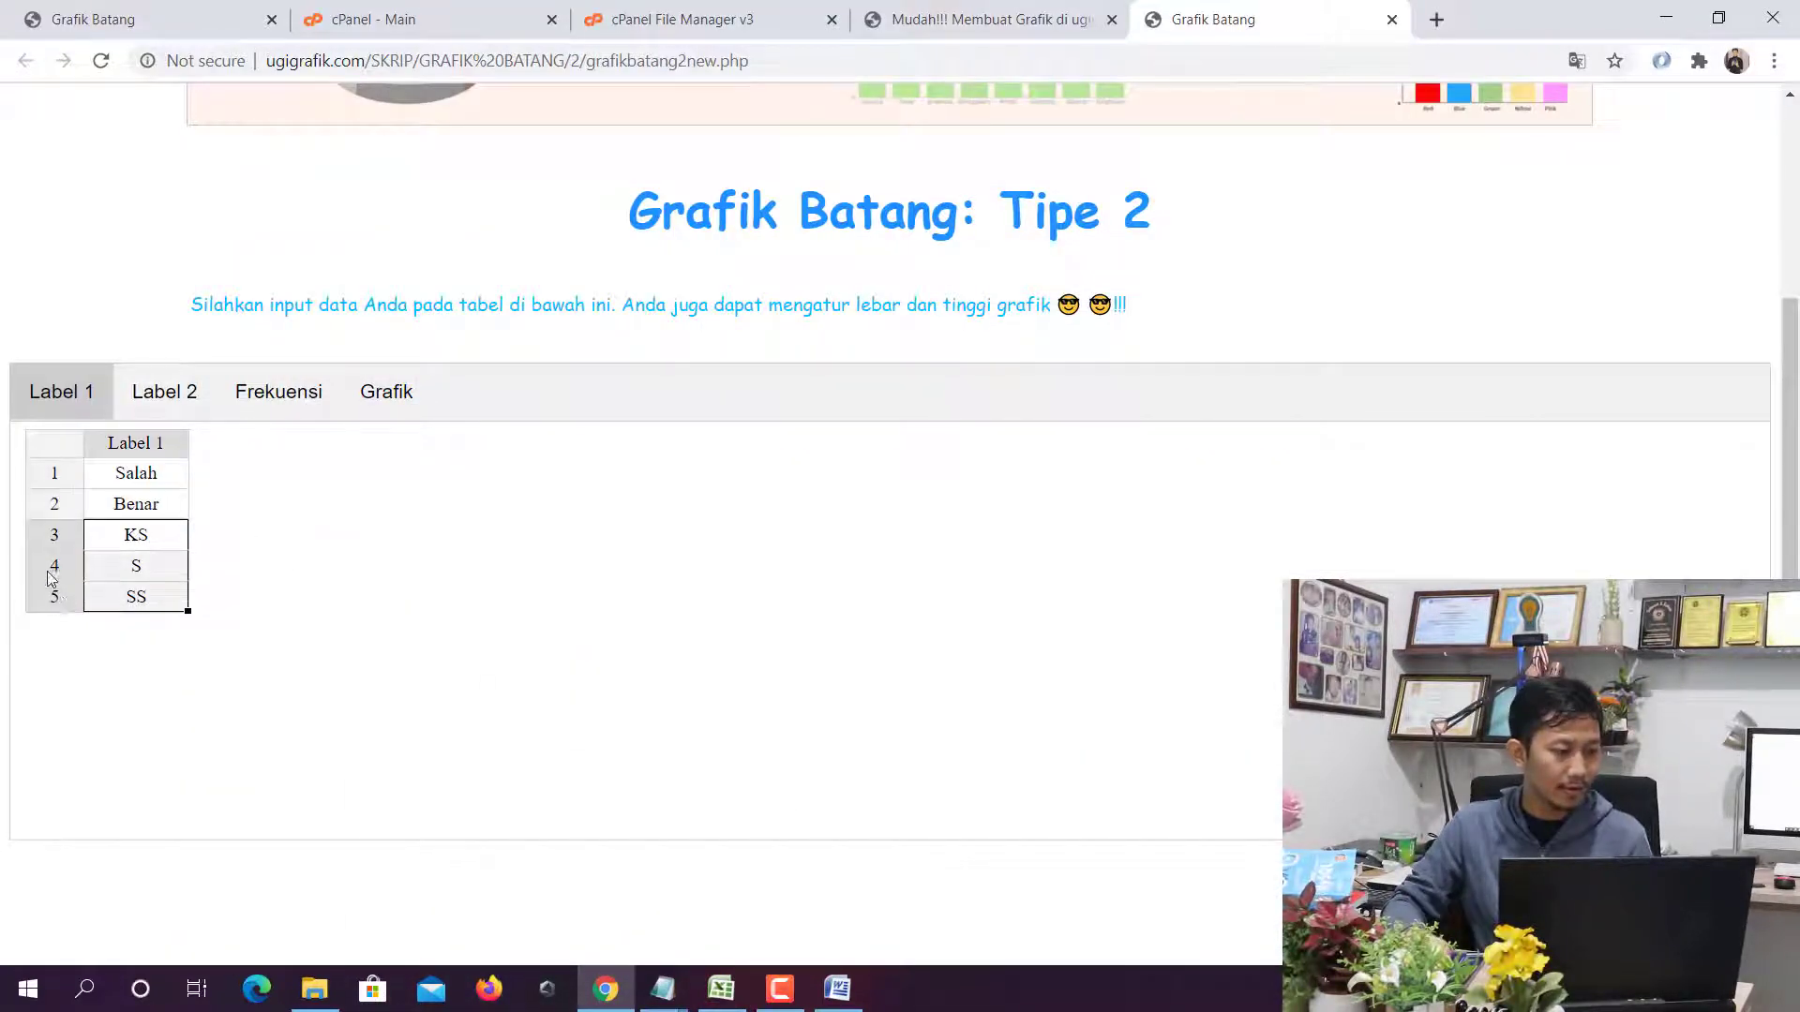
pyautogui.rightClick(50, 572)
pyautogui.click(130, 662)
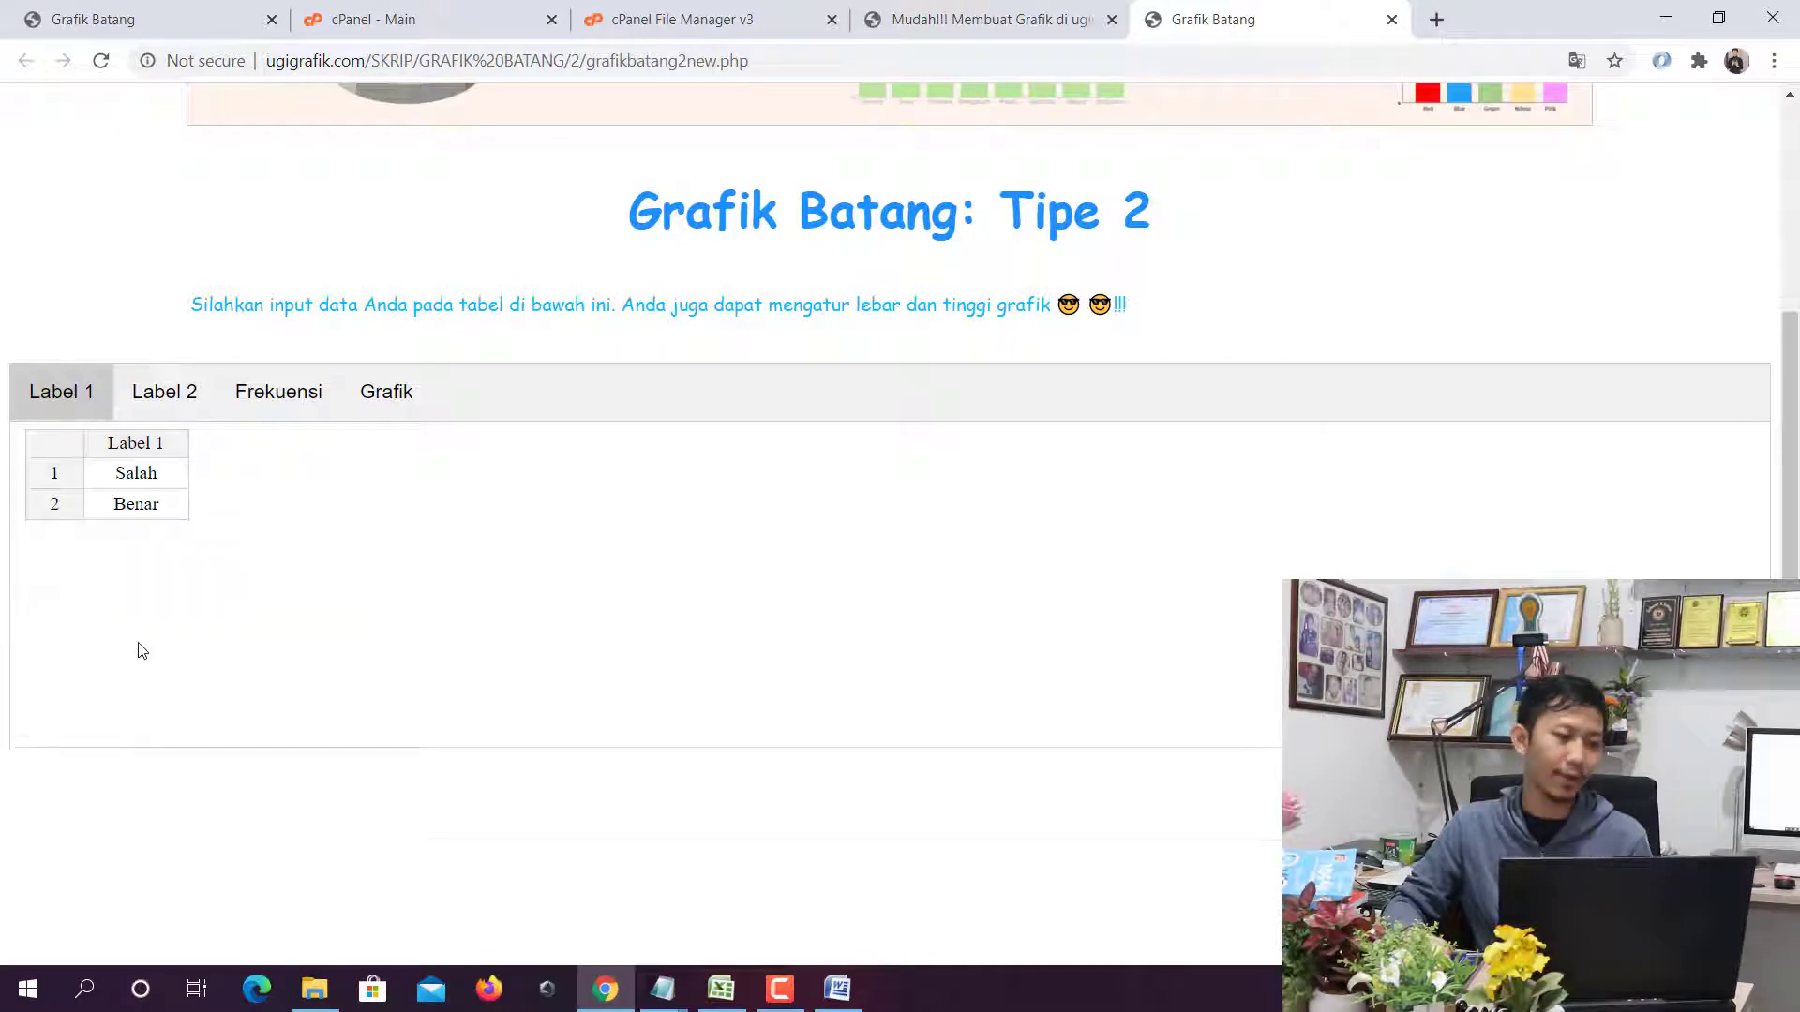
# In Excel, copy the P1 to P3 headings from H5:J5 and paste them transposed as a column starting at D17
pyautogui.click(172, 398)
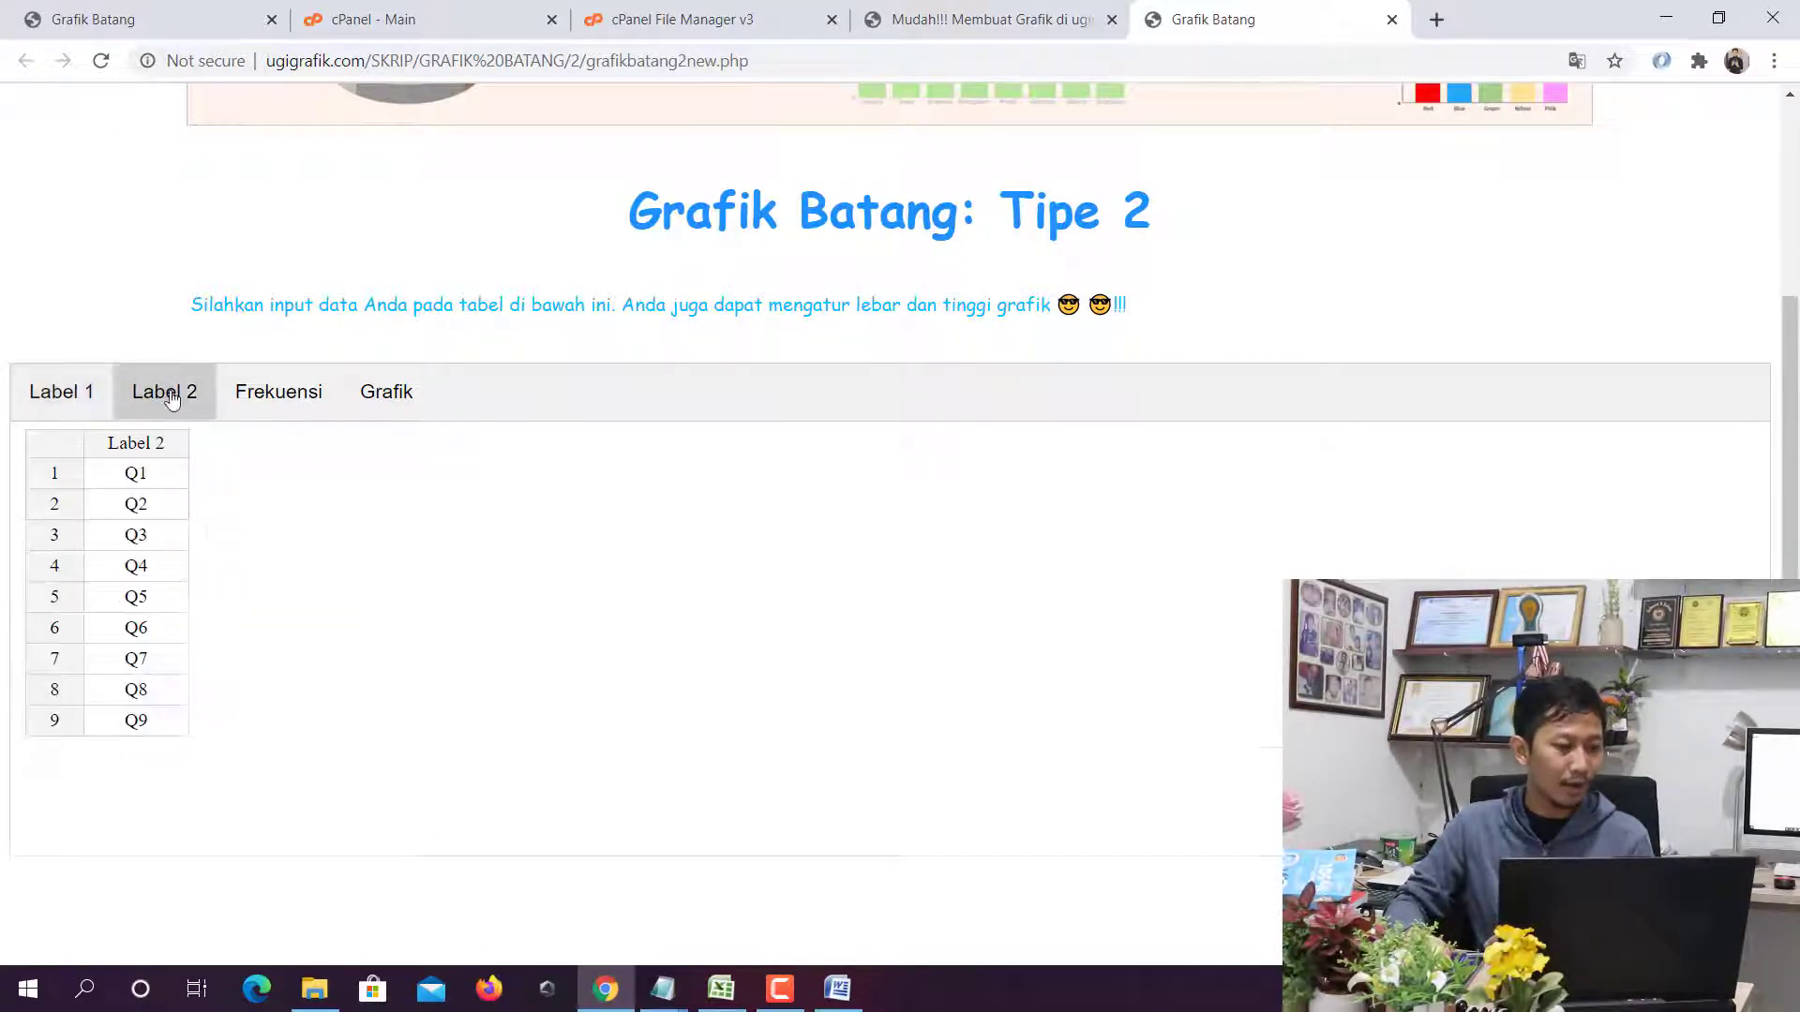
pyautogui.click(721, 989)
pyautogui.moveTo(596, 312); pyautogui.dragTo(743, 309)
pyautogui.hotkey('ctrl', 'c')
pyautogui.click(286, 587)
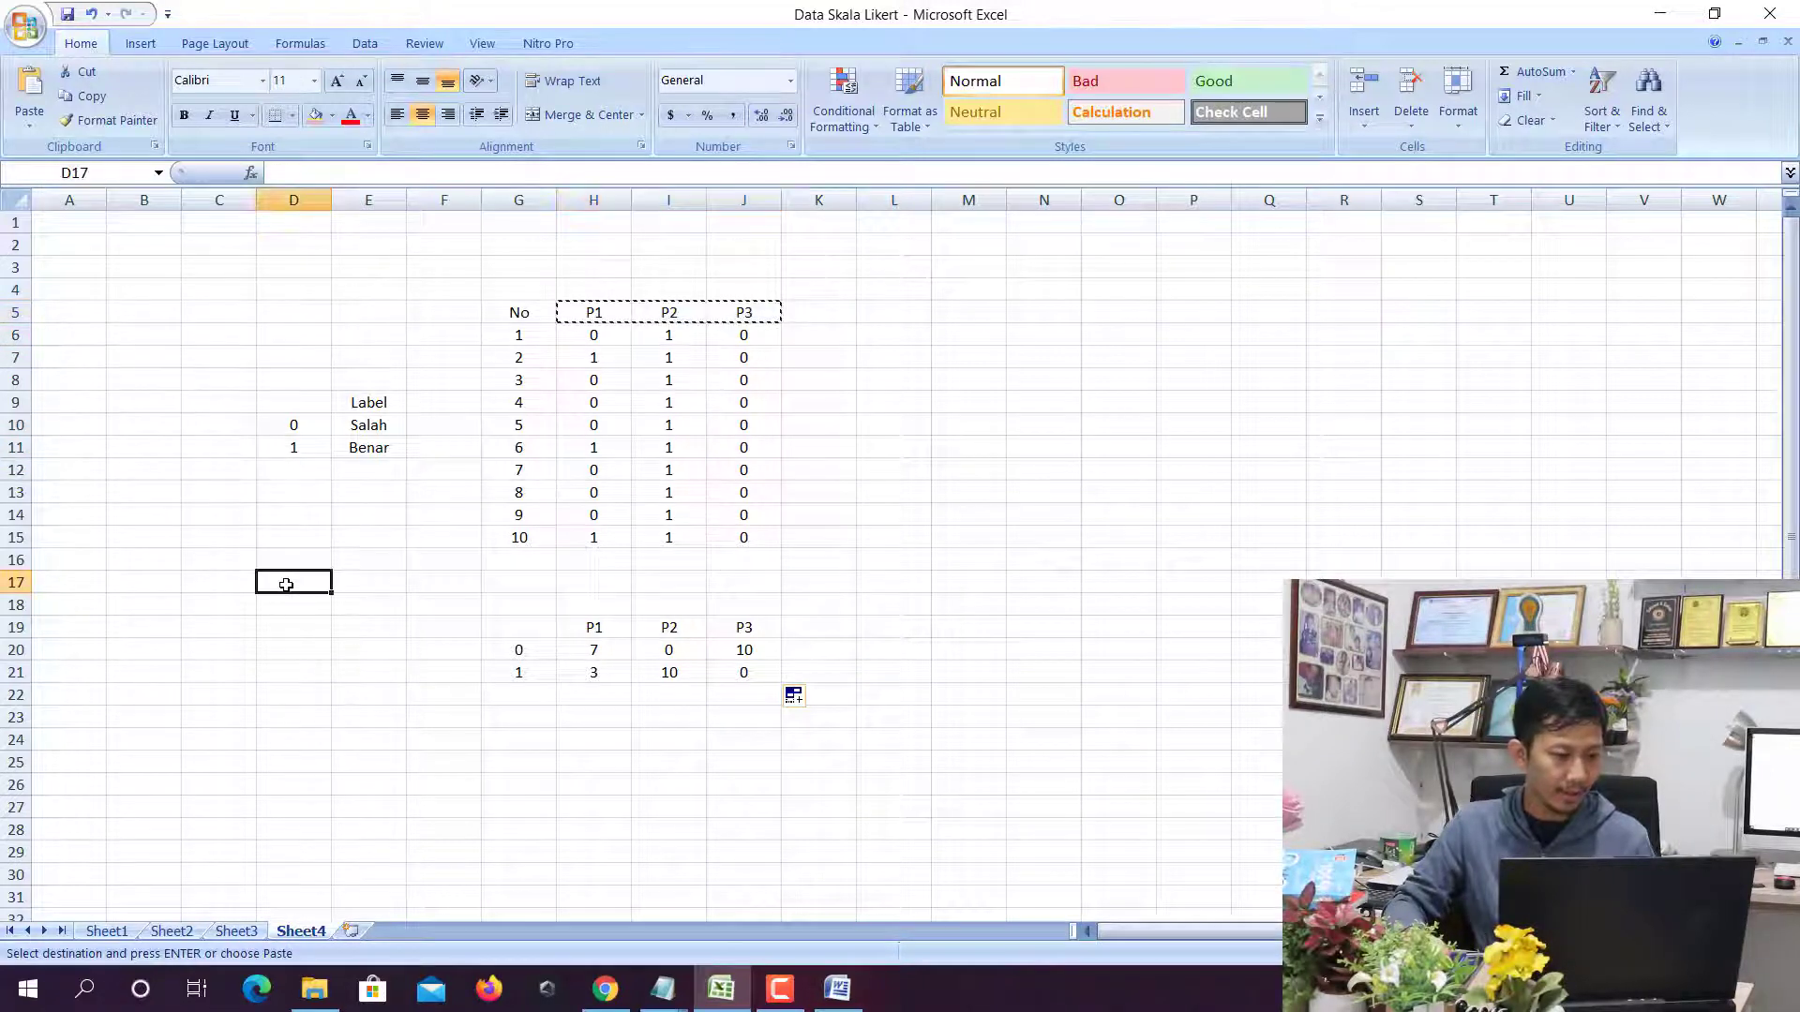
pyautogui.rightClick(286, 587)
pyautogui.click(375, 679)
pyautogui.click(431, 792)
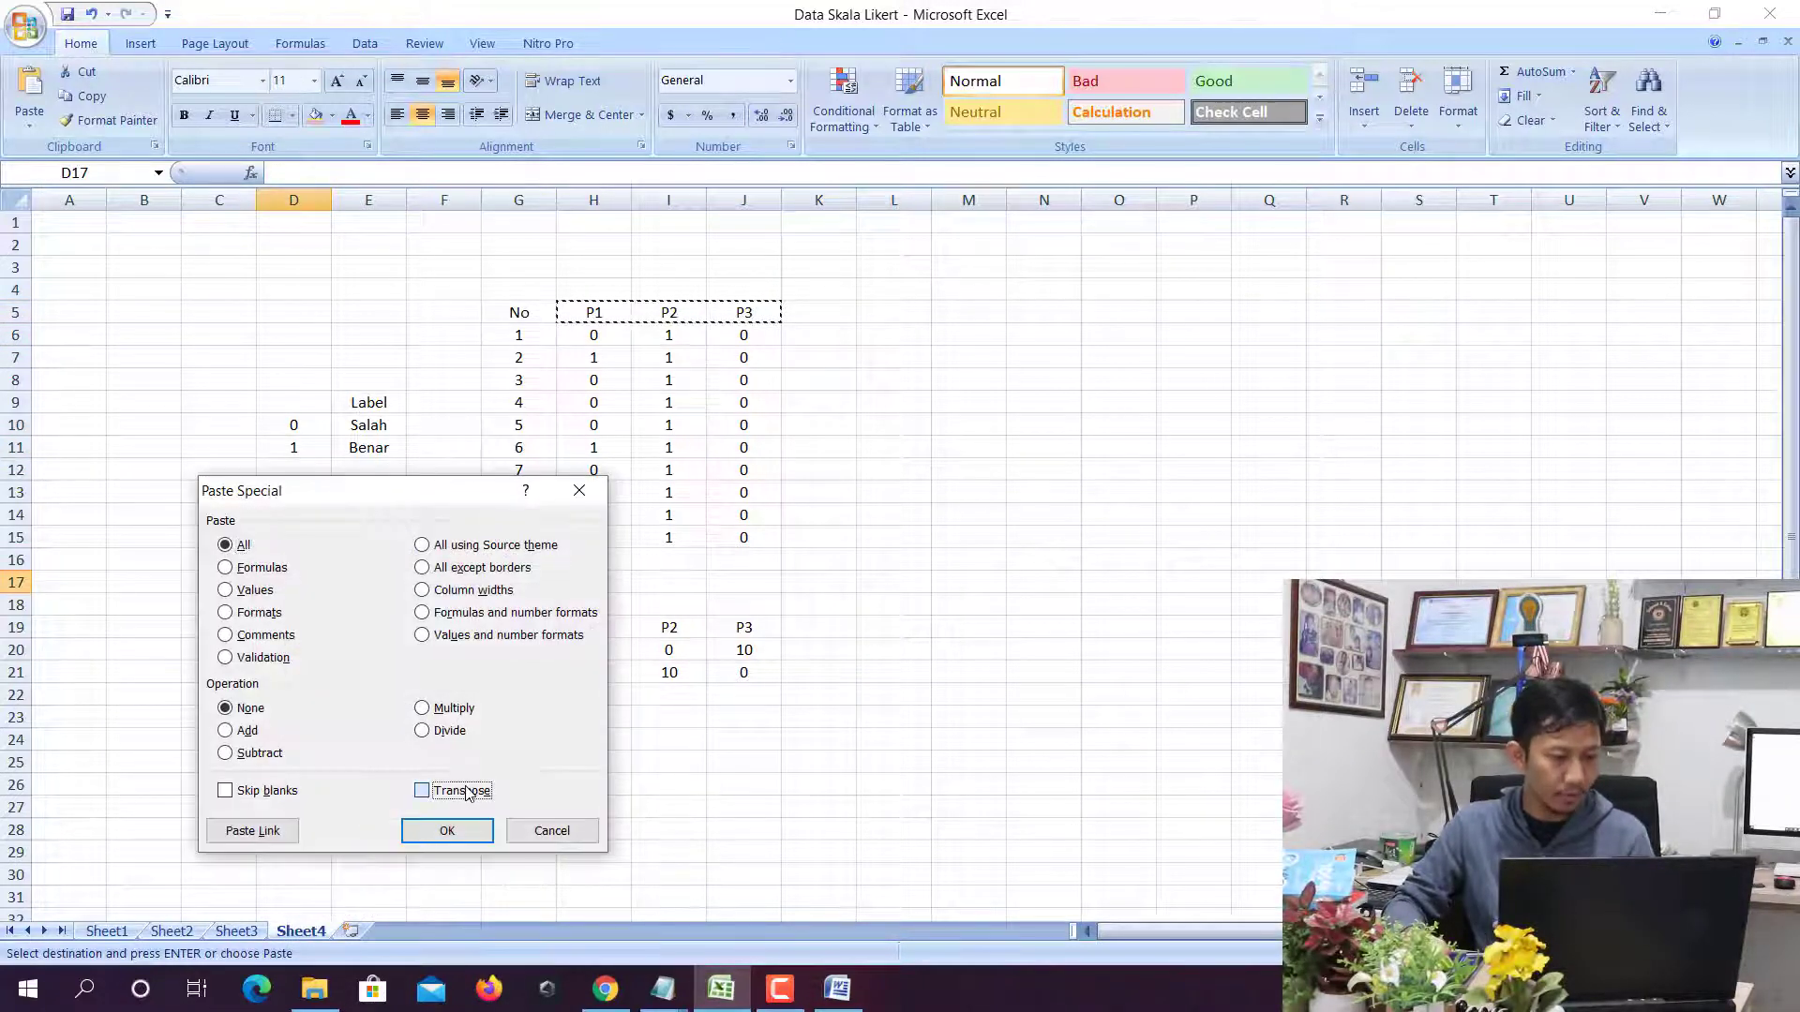
pyautogui.click(447, 831)
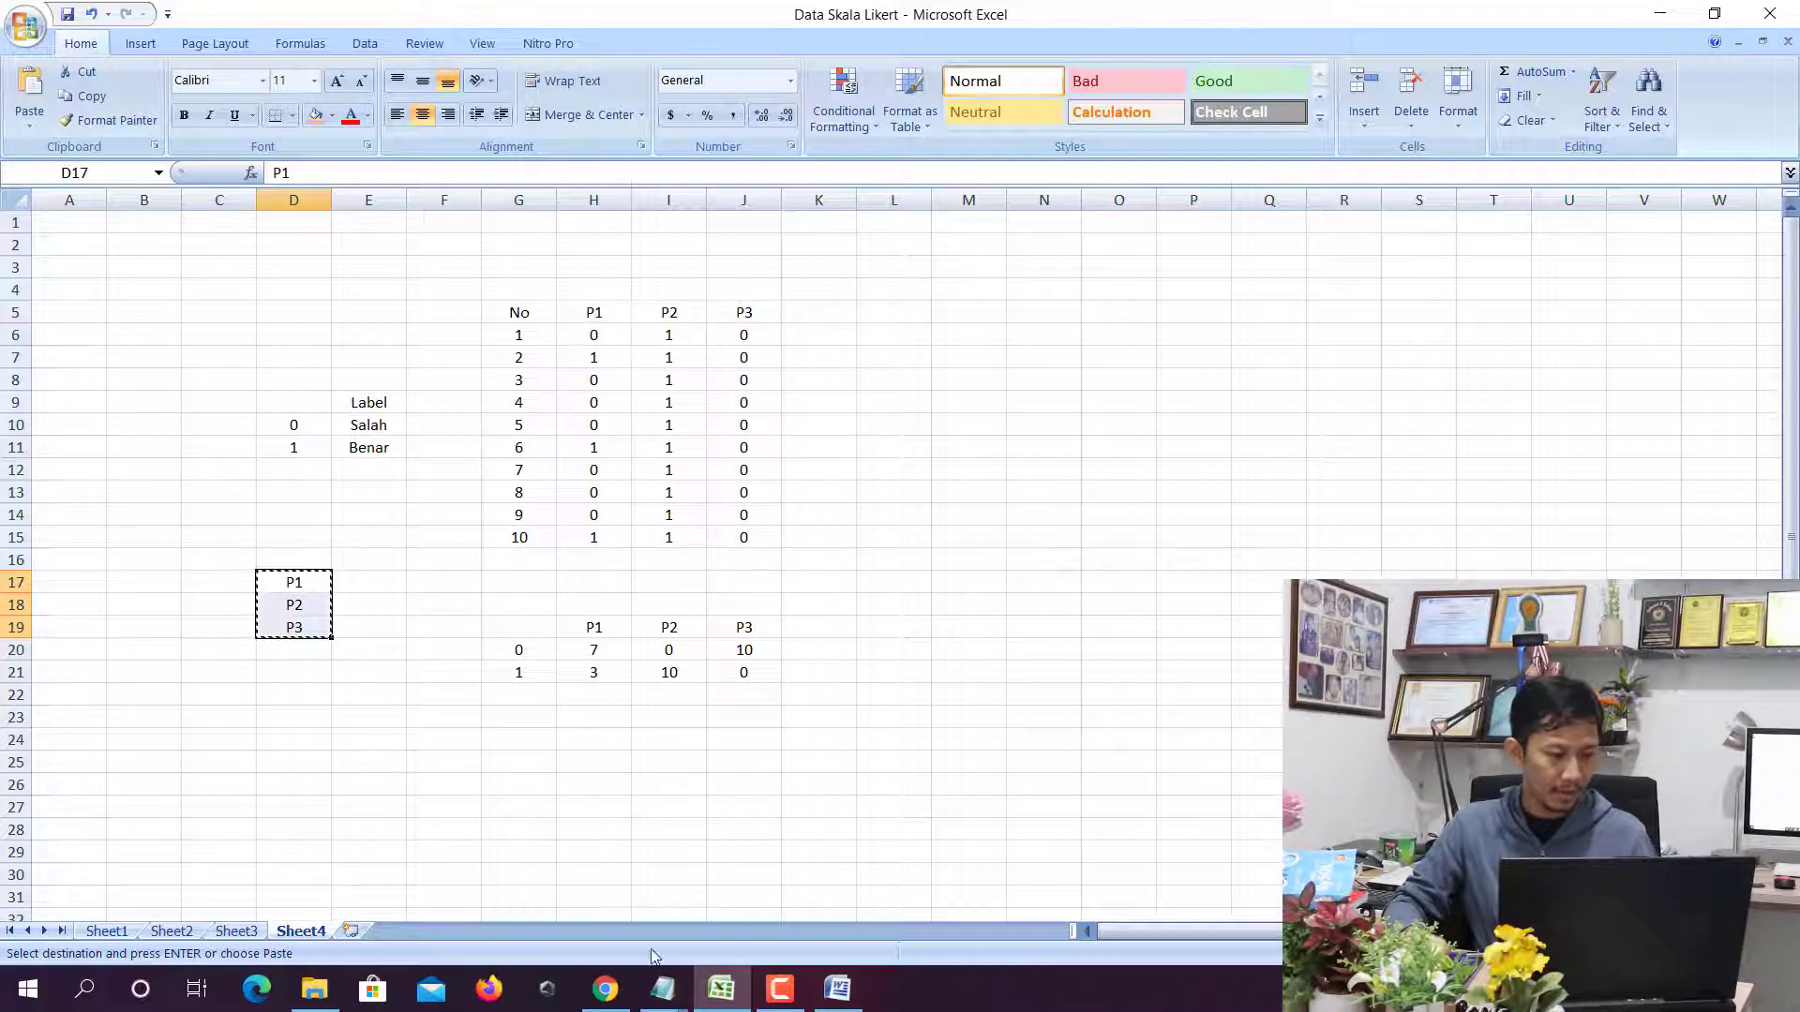
# Paste the P1 to P3 column into the first three rows of the Label 2 table on ugigrafik.com in Chrome
pyautogui.click(606, 989)
pyautogui.click(138, 483)
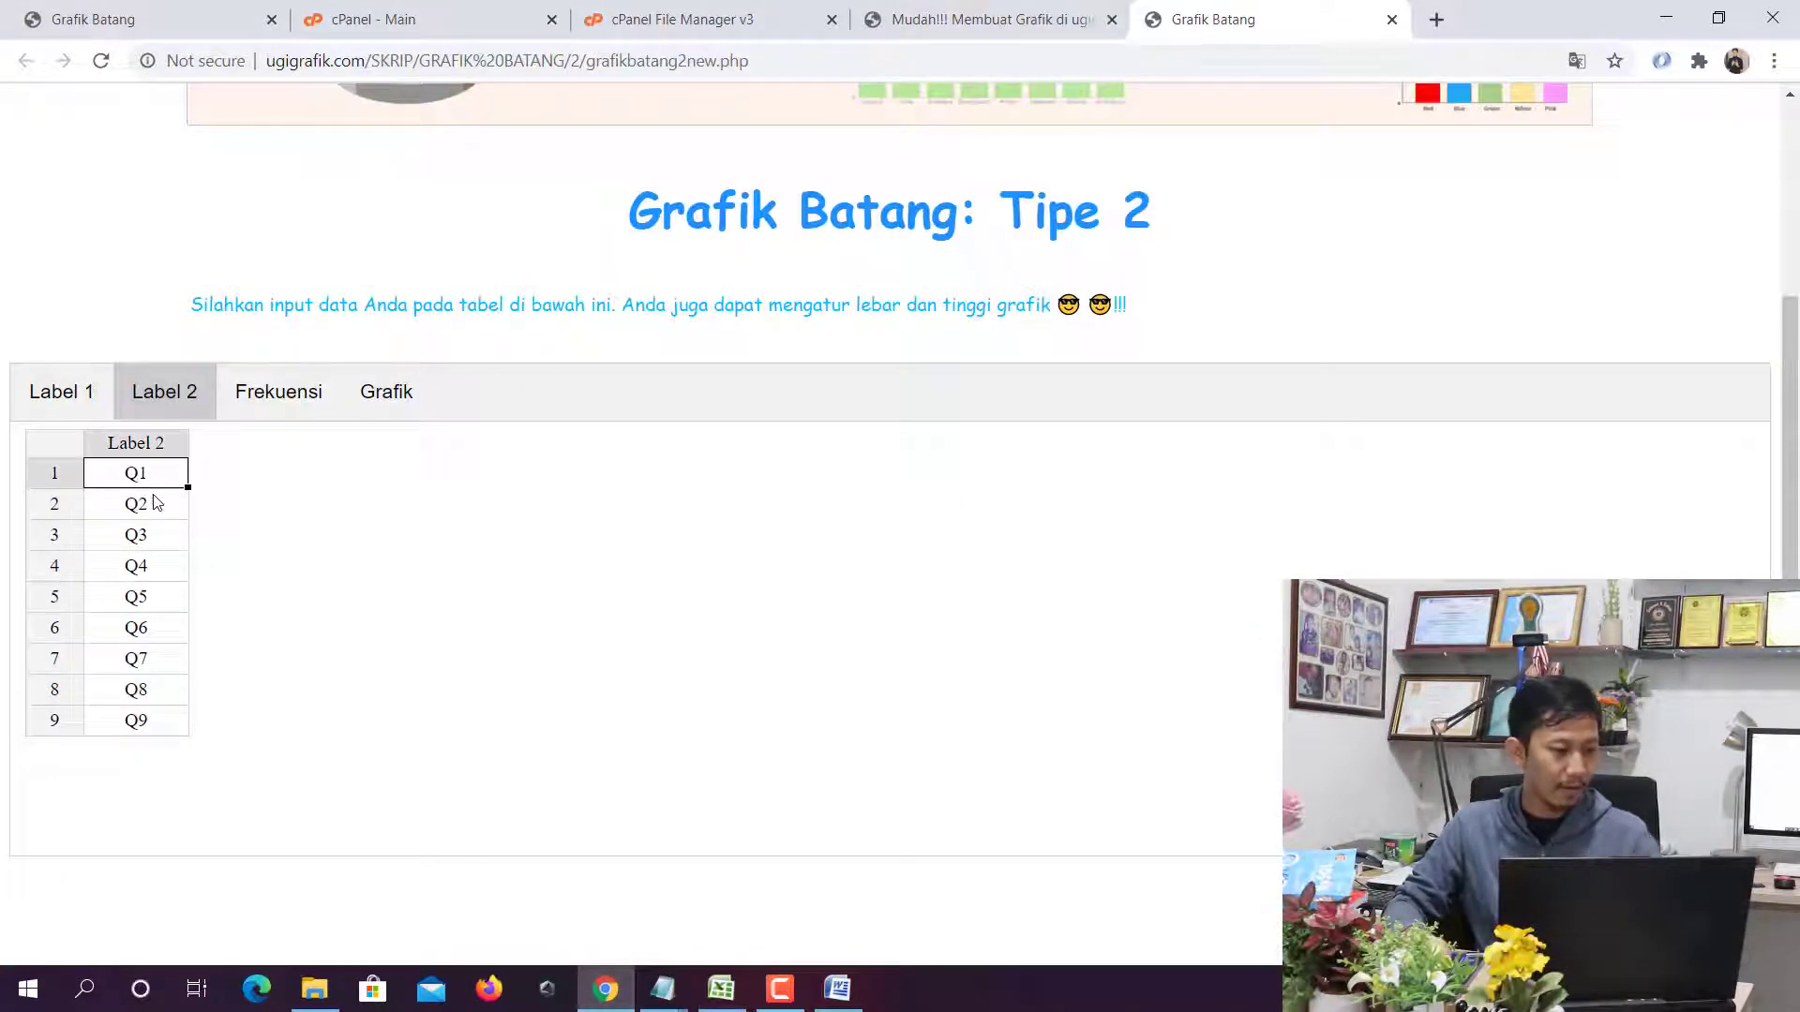
pyautogui.hotkey('ctrl', 'v')
# Delete the leftover Q4 to Q9 rows from the Label 2 table and open the Frekuensi table
pyautogui.moveTo(64, 566); pyautogui.dragTo(77, 730)
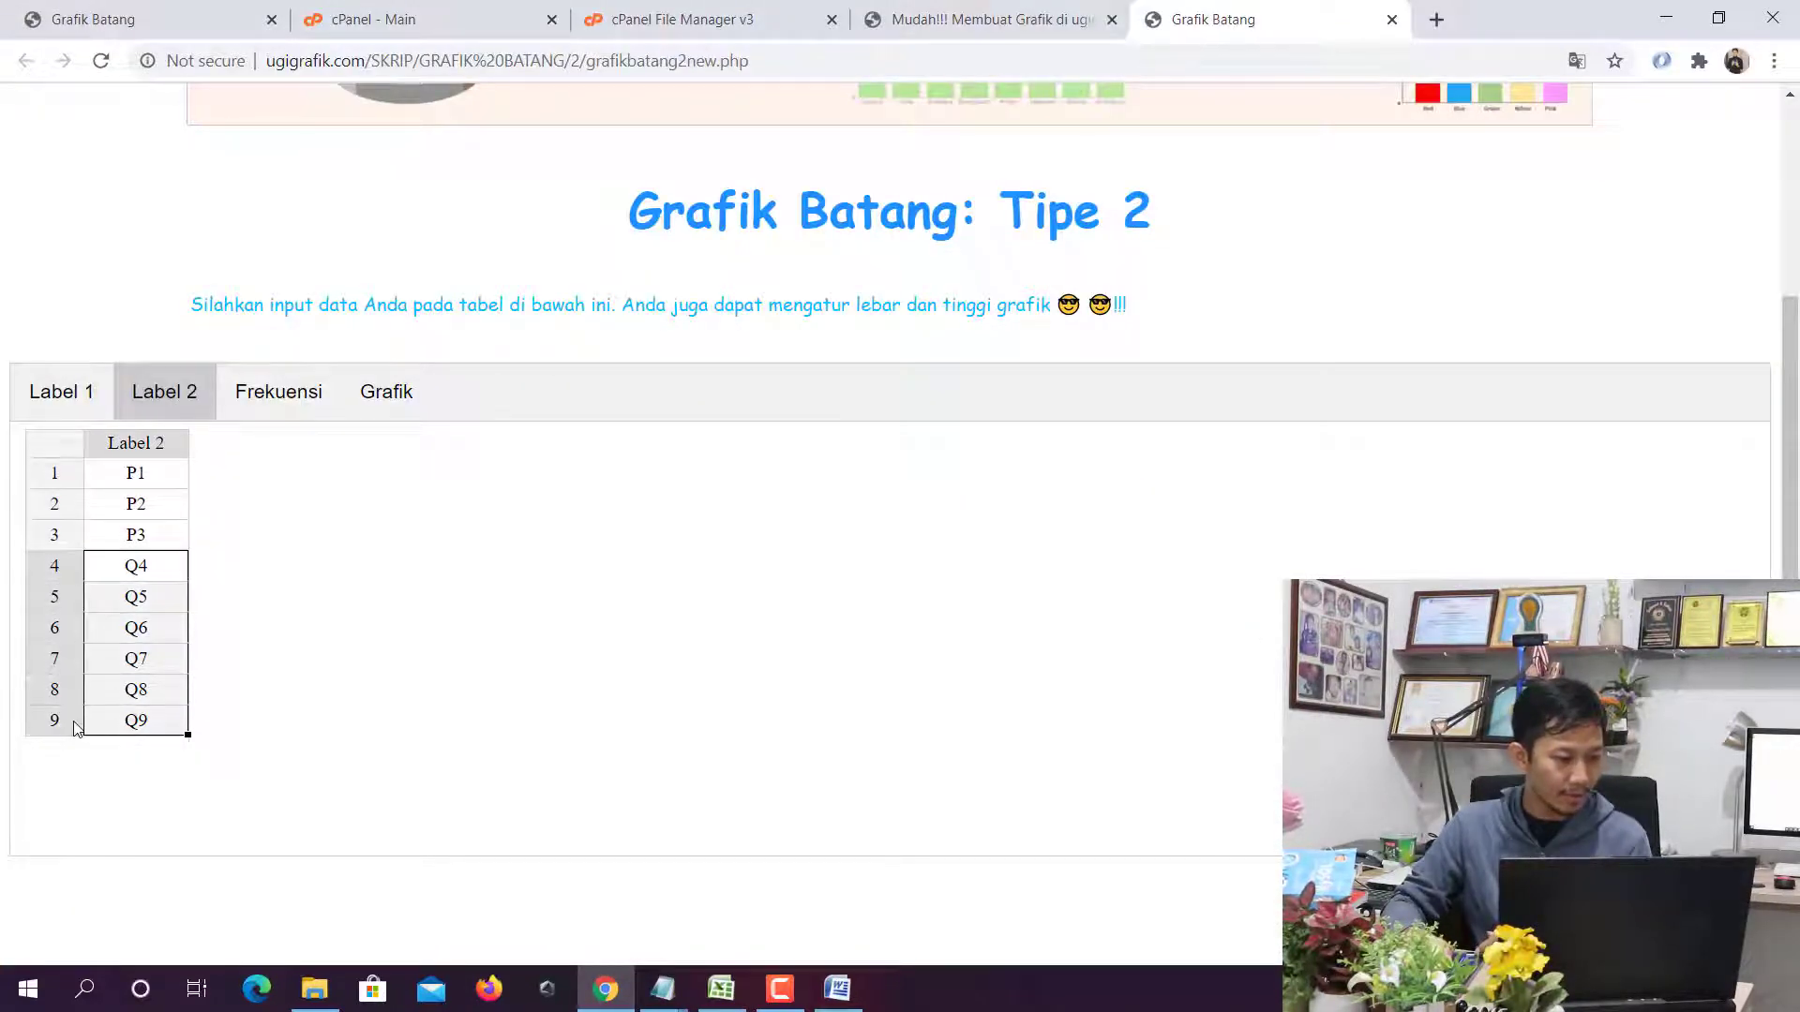
pyautogui.rightClick(42, 609)
pyautogui.click(132, 691)
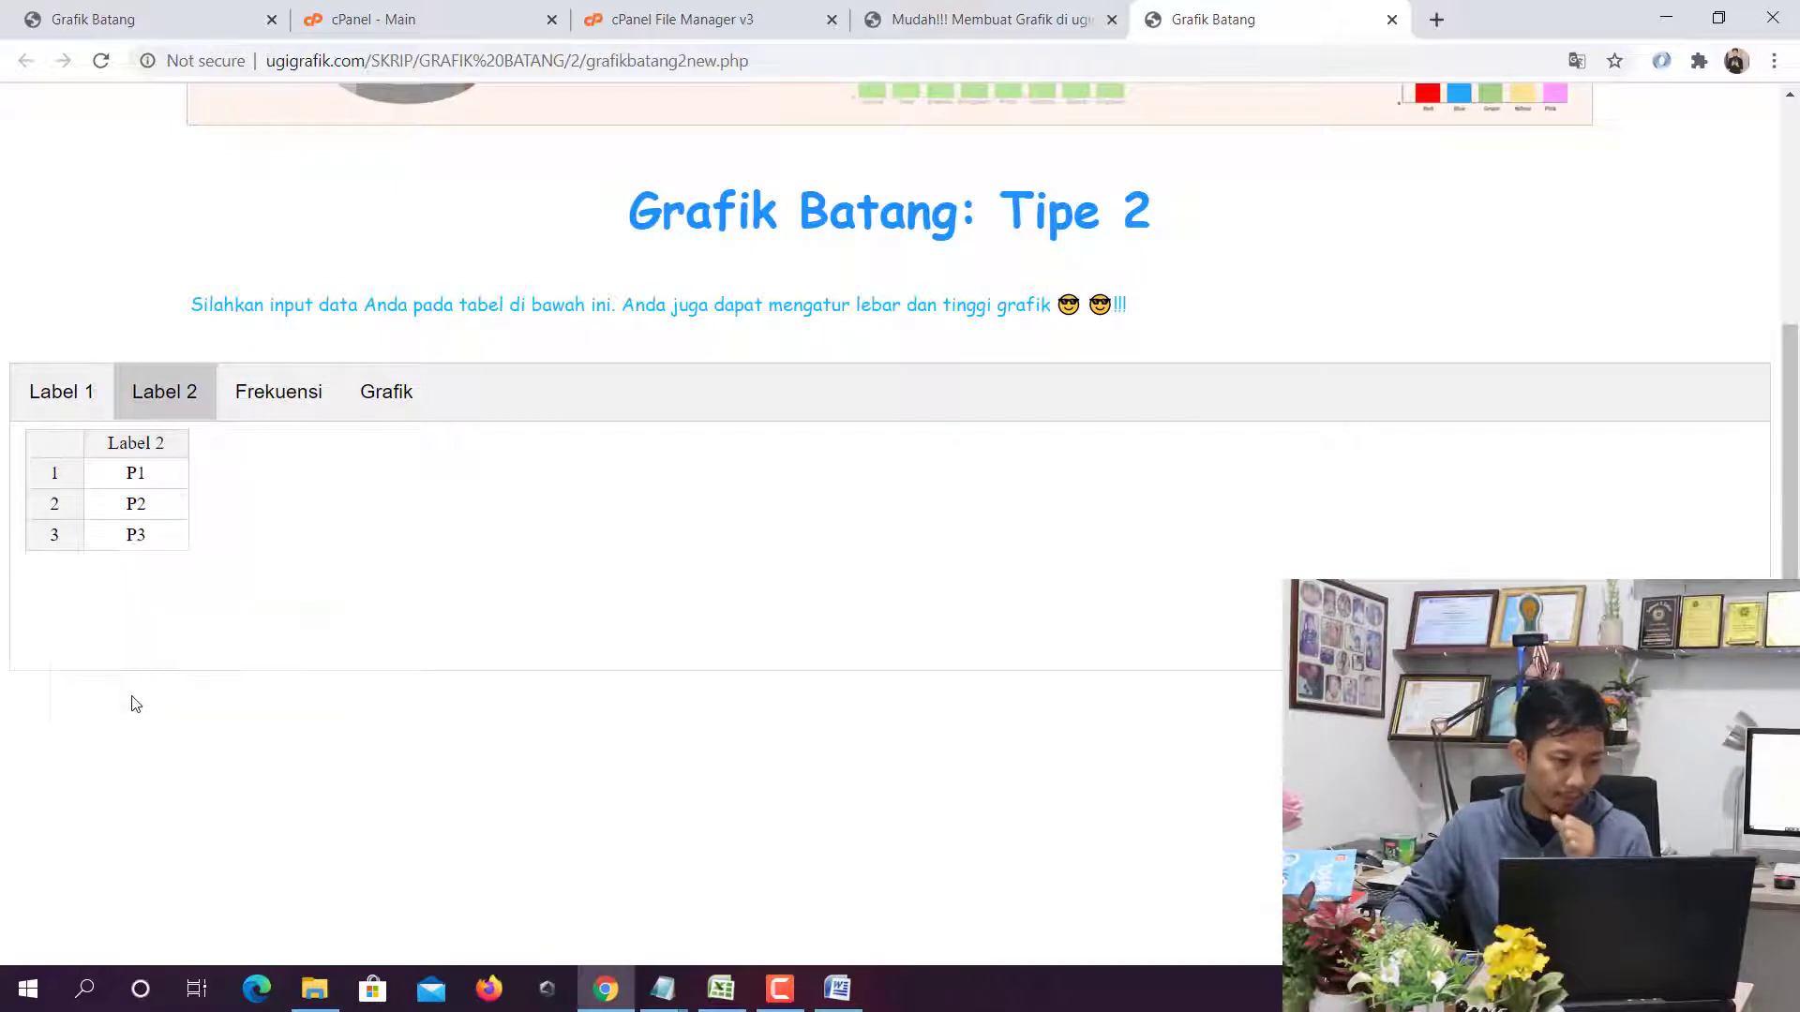
pyautogui.click(271, 401)
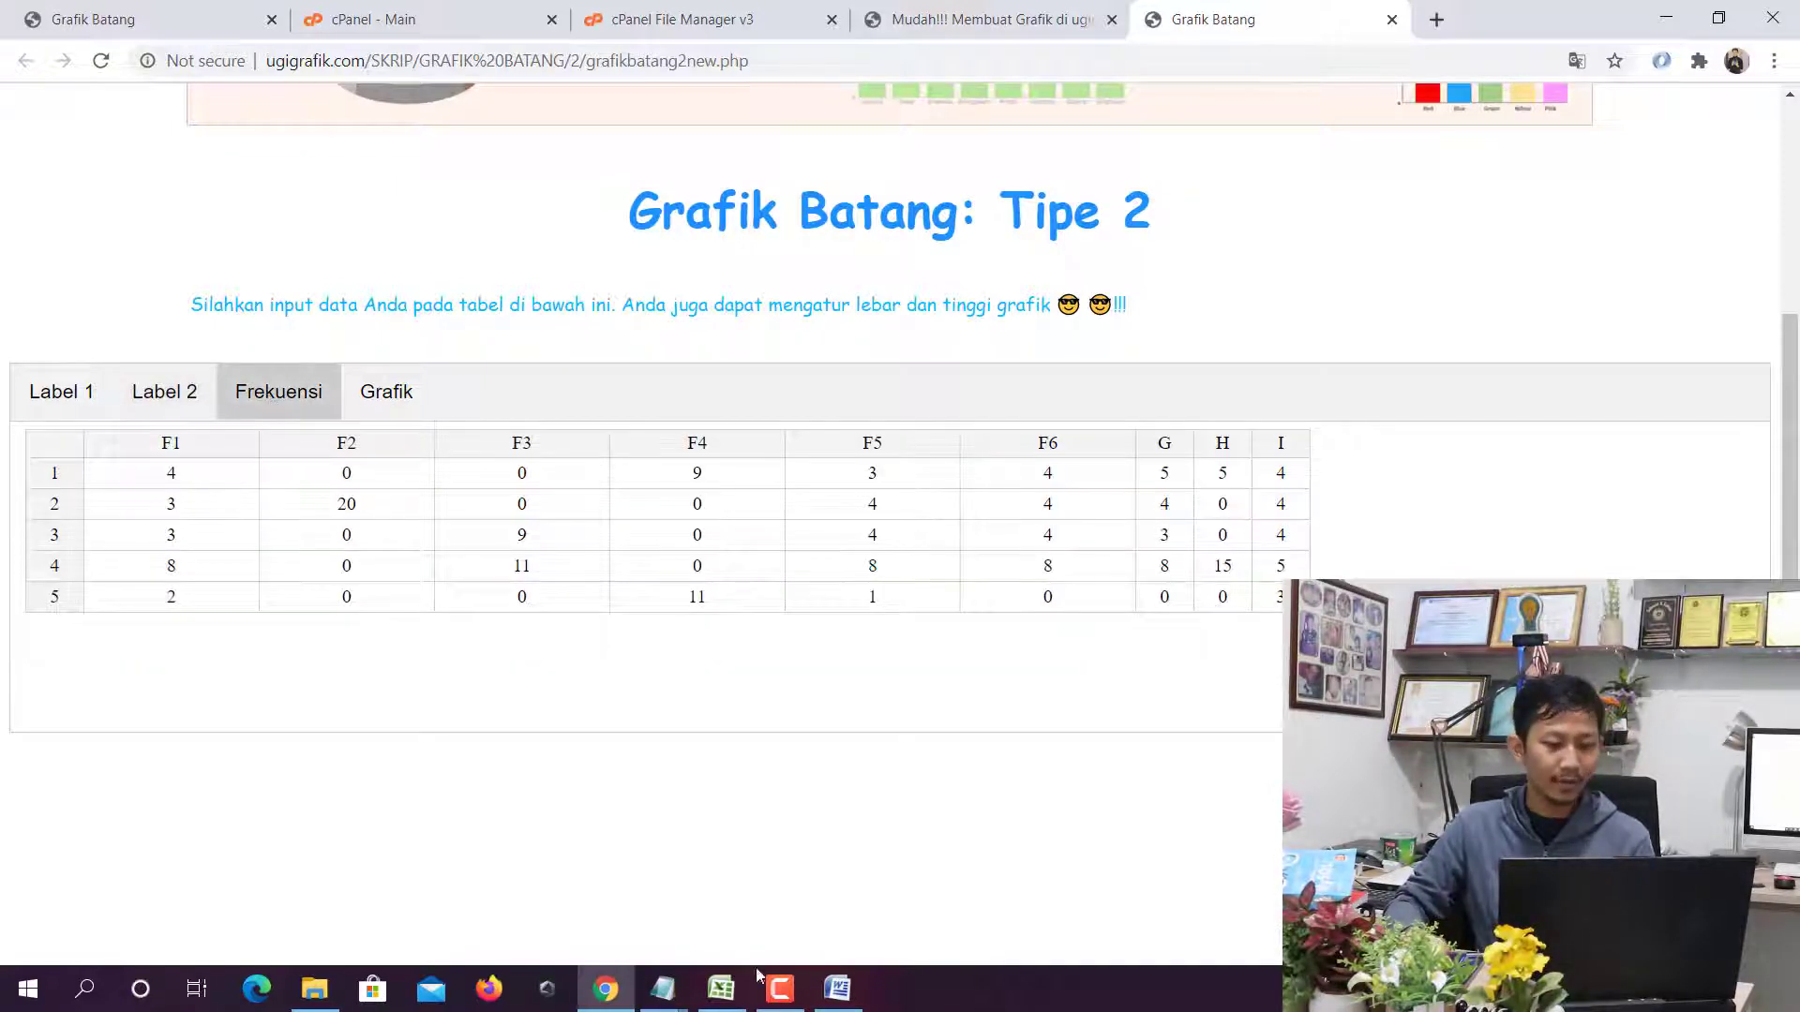
pyautogui.click(721, 989)
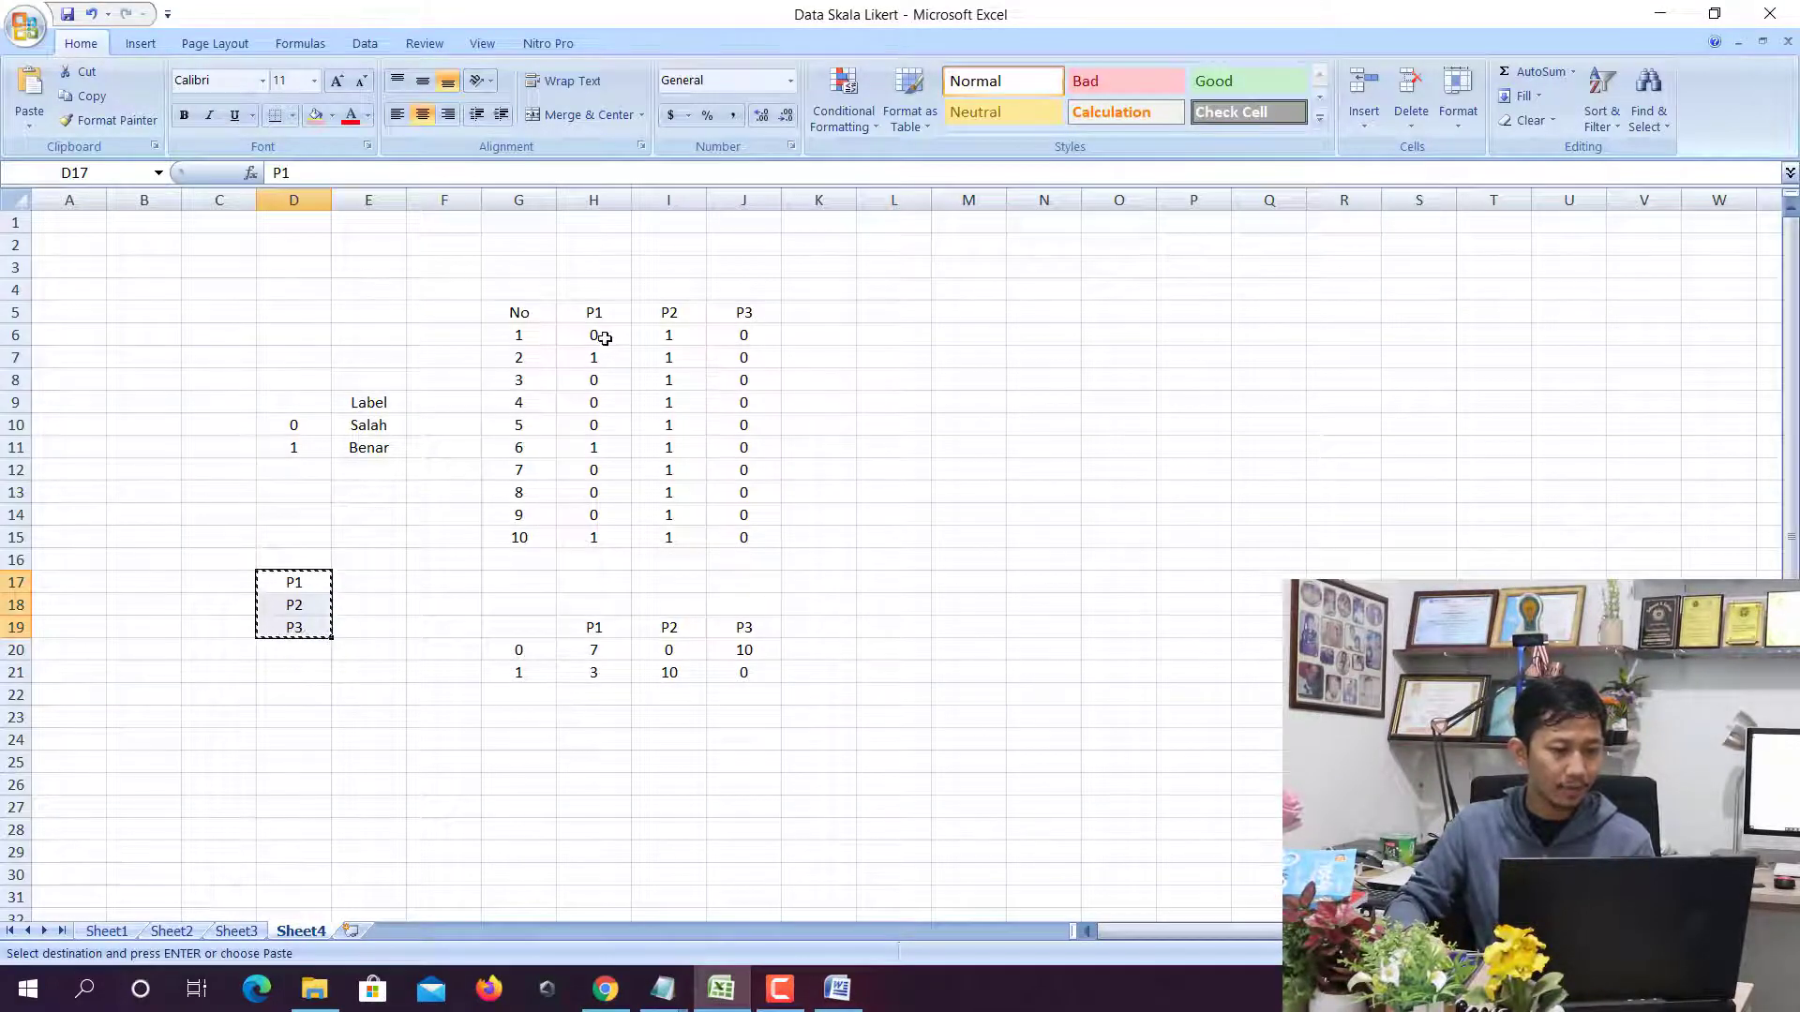
pyautogui.moveTo(604, 338); pyautogui.dragTo(749, 537)
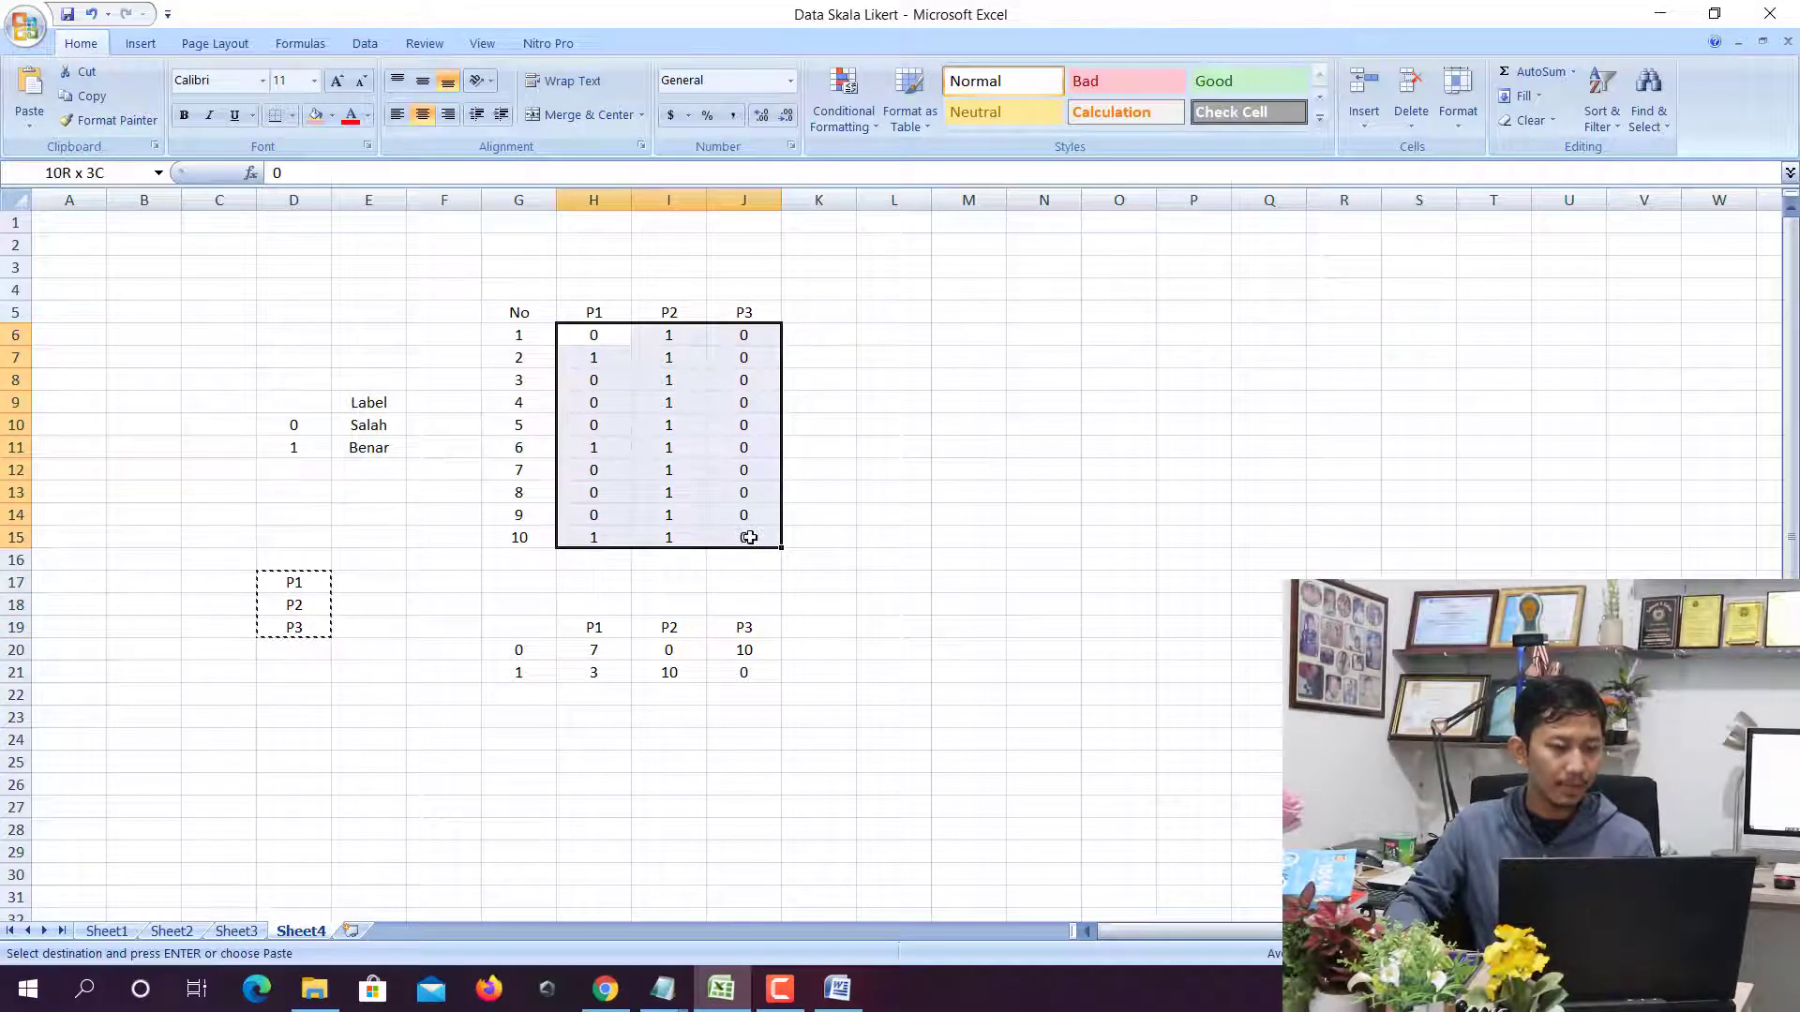
pyautogui.hotkey('ctrl', 'c')
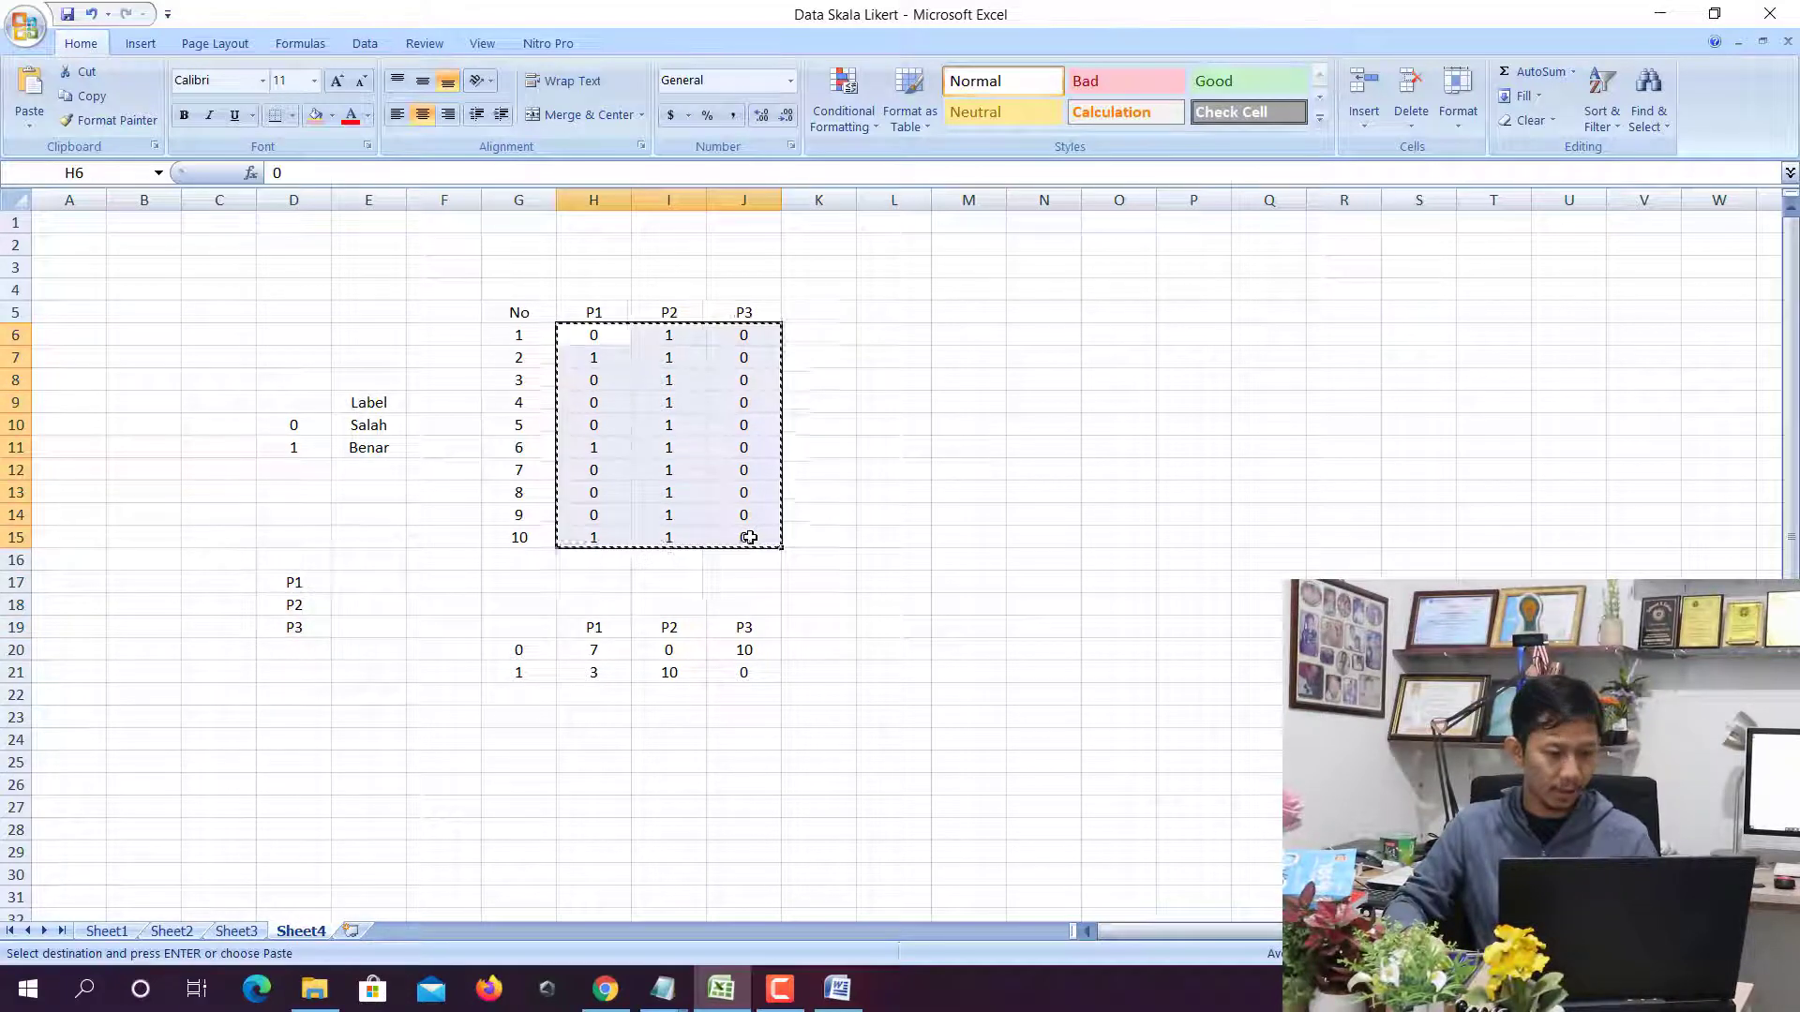
pyautogui.click(606, 989)
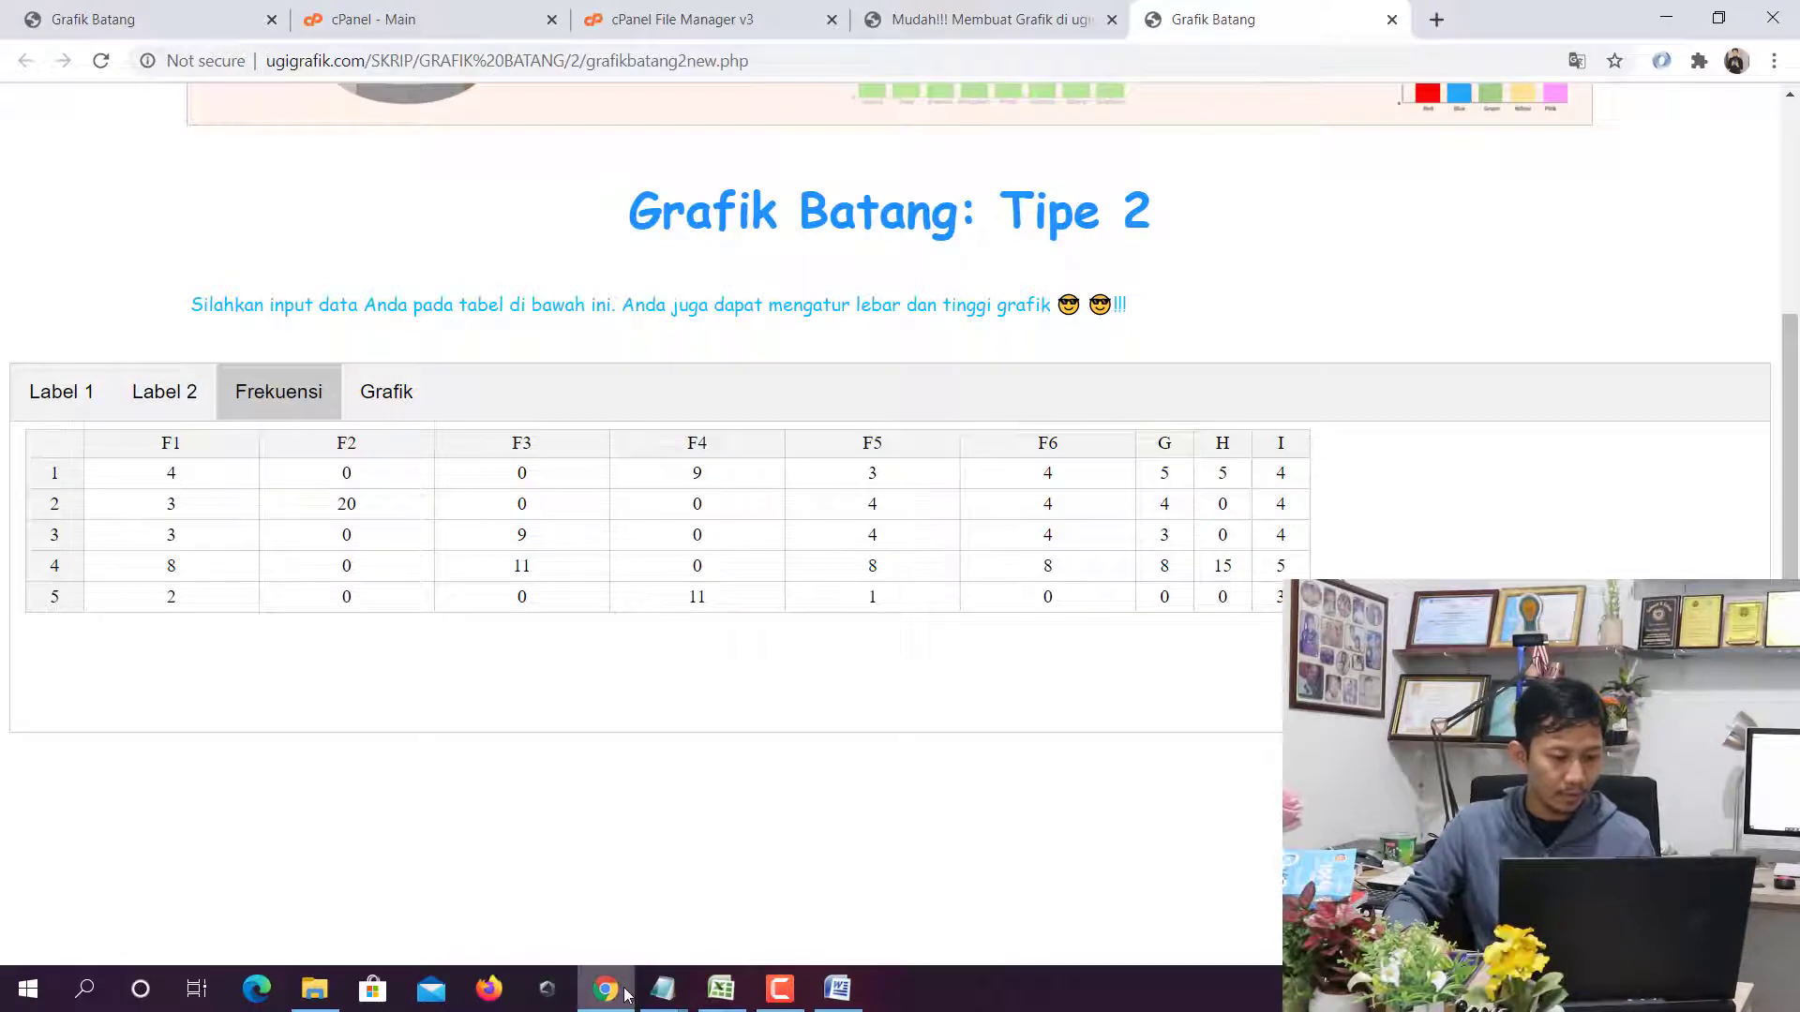
# Copy the answer counts in H20:J21 from Excel into the Frekuensi table in Chrome, starting at row 1 of F1
pyautogui.hotkey('alt', 'Tab')
pyautogui.moveTo(600, 649); pyautogui.dragTo(729, 680)
pyautogui.hotkey('ctrl', 'c')
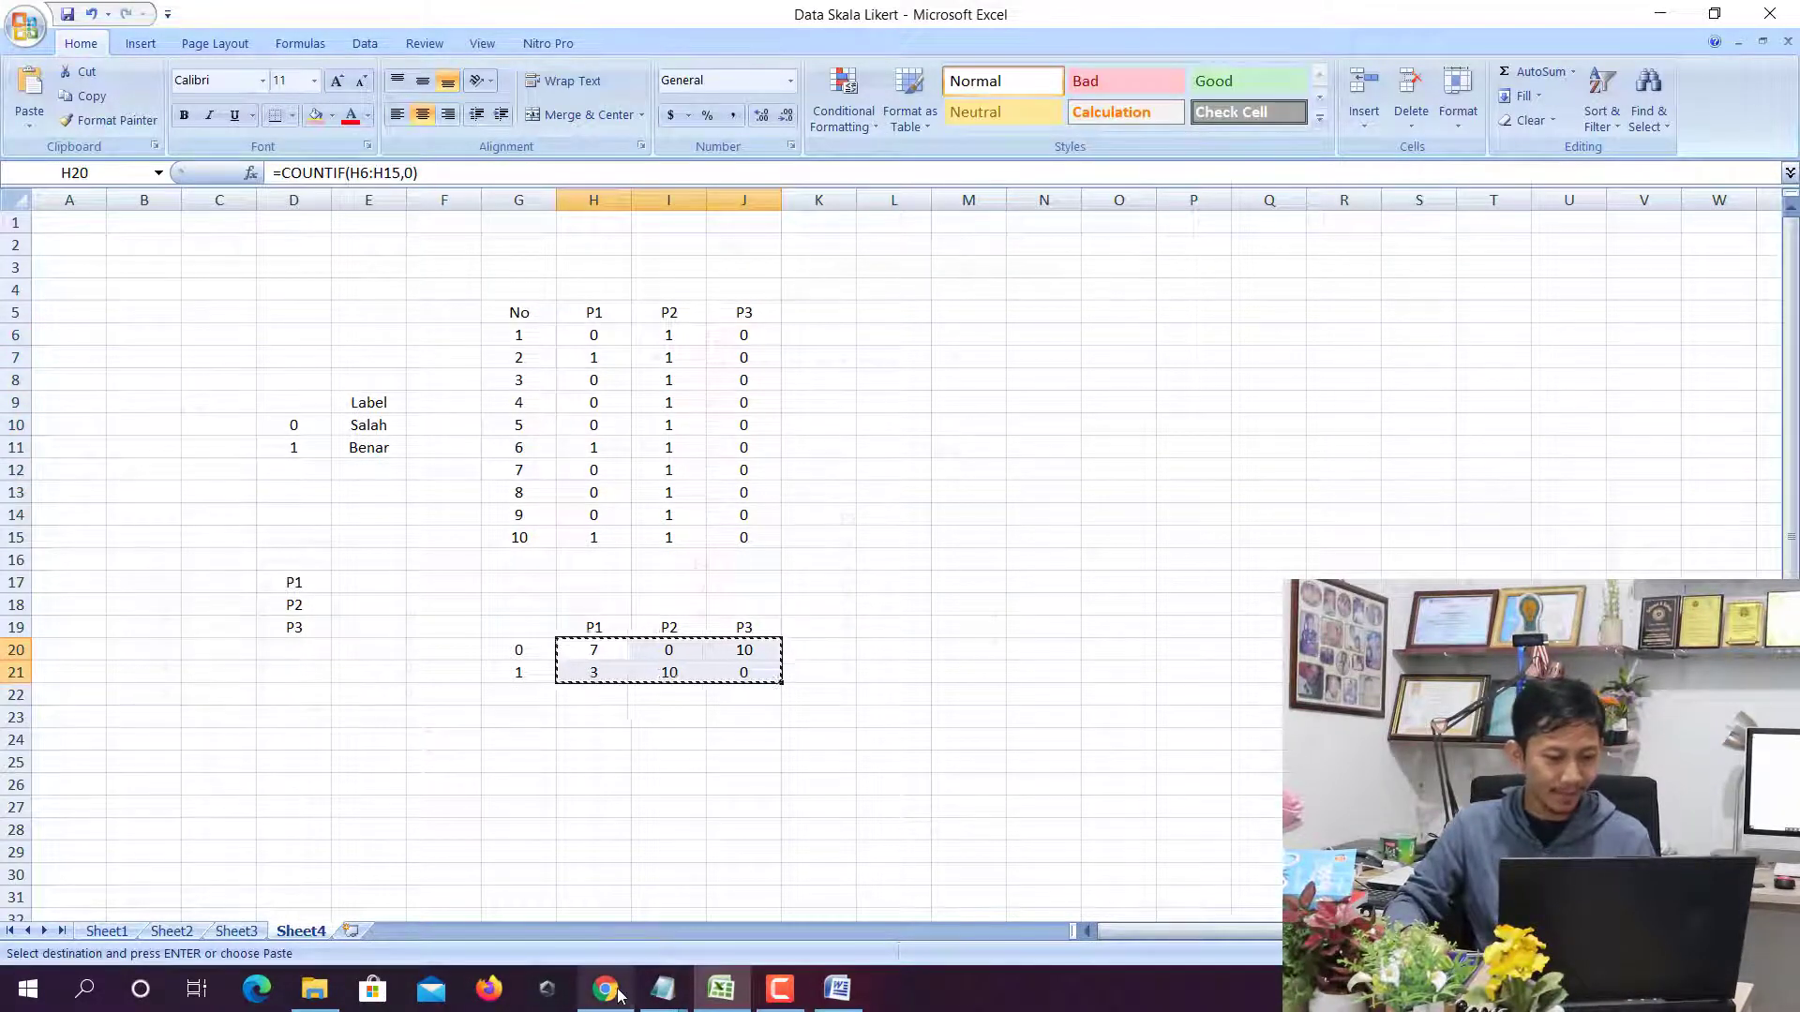
pyautogui.click(606, 989)
pyautogui.click(199, 482)
pyautogui.hotkey('ctrl', 'v')
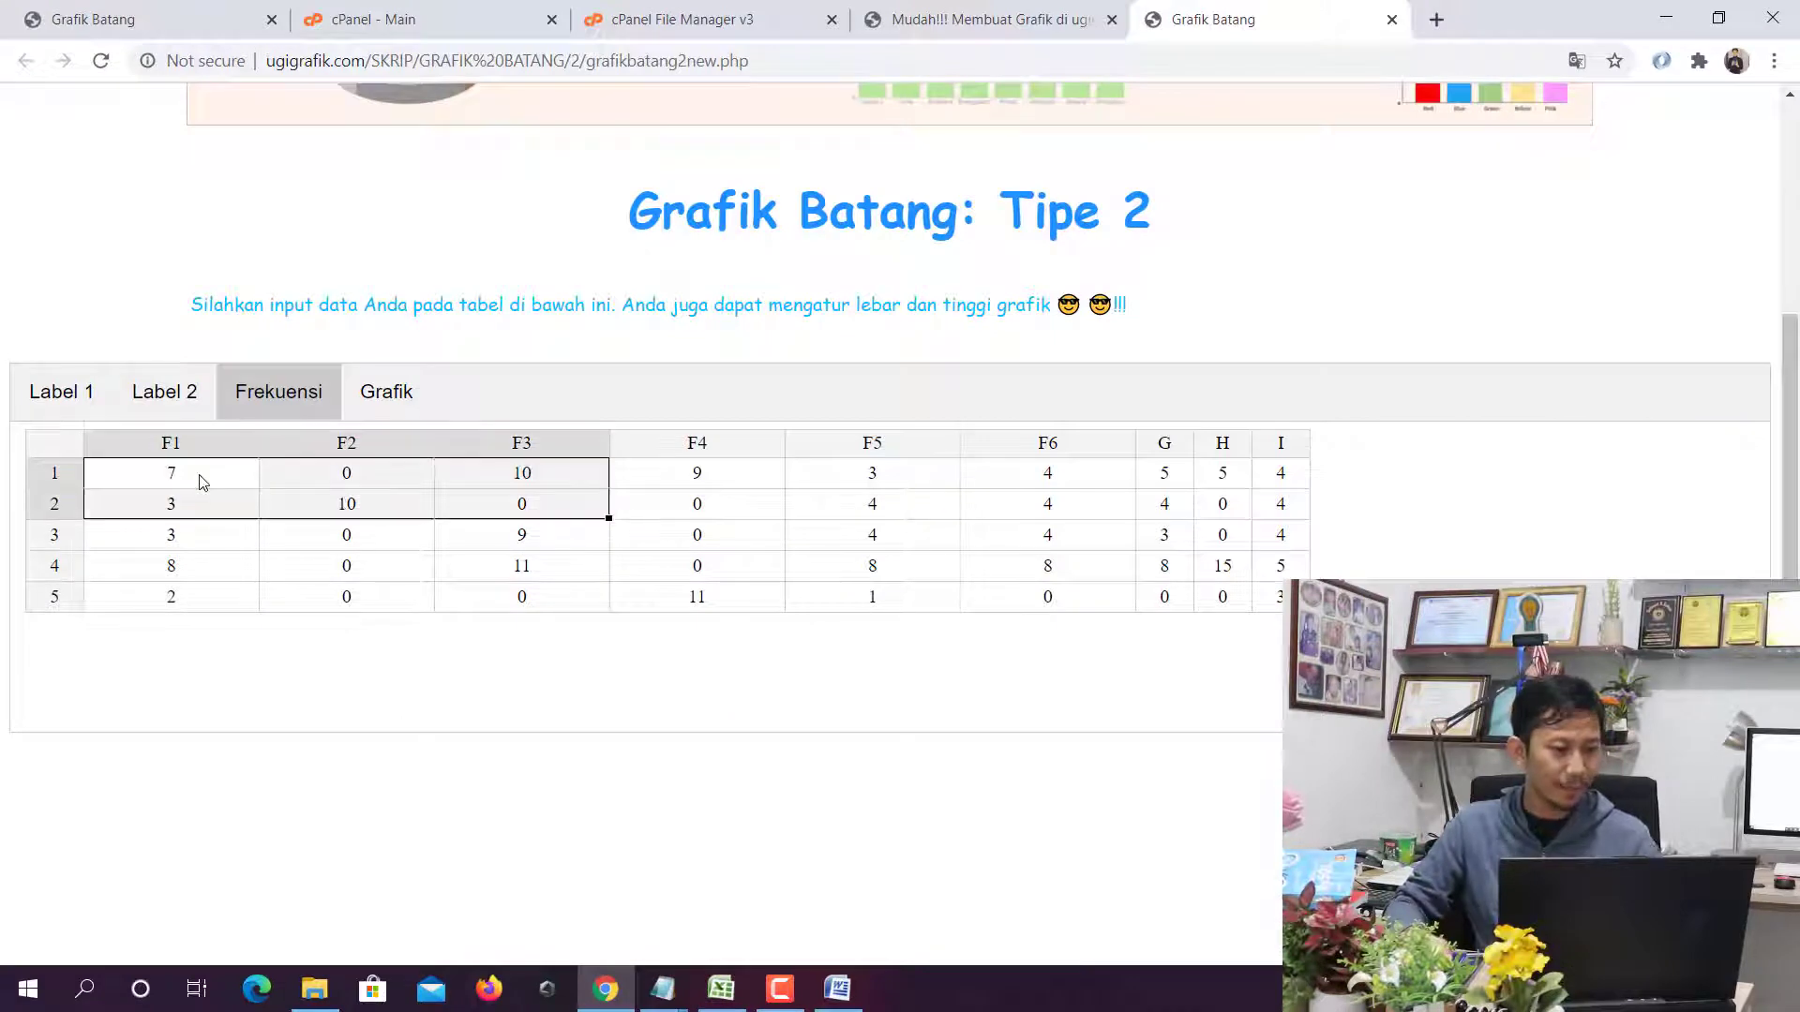
# Delete the leftover rows 3 to 5 and columns F4 to I from the Frekuensi table
pyautogui.moveTo(64, 547); pyautogui.dragTo(75, 600)
pyautogui.rightClick(54, 547)
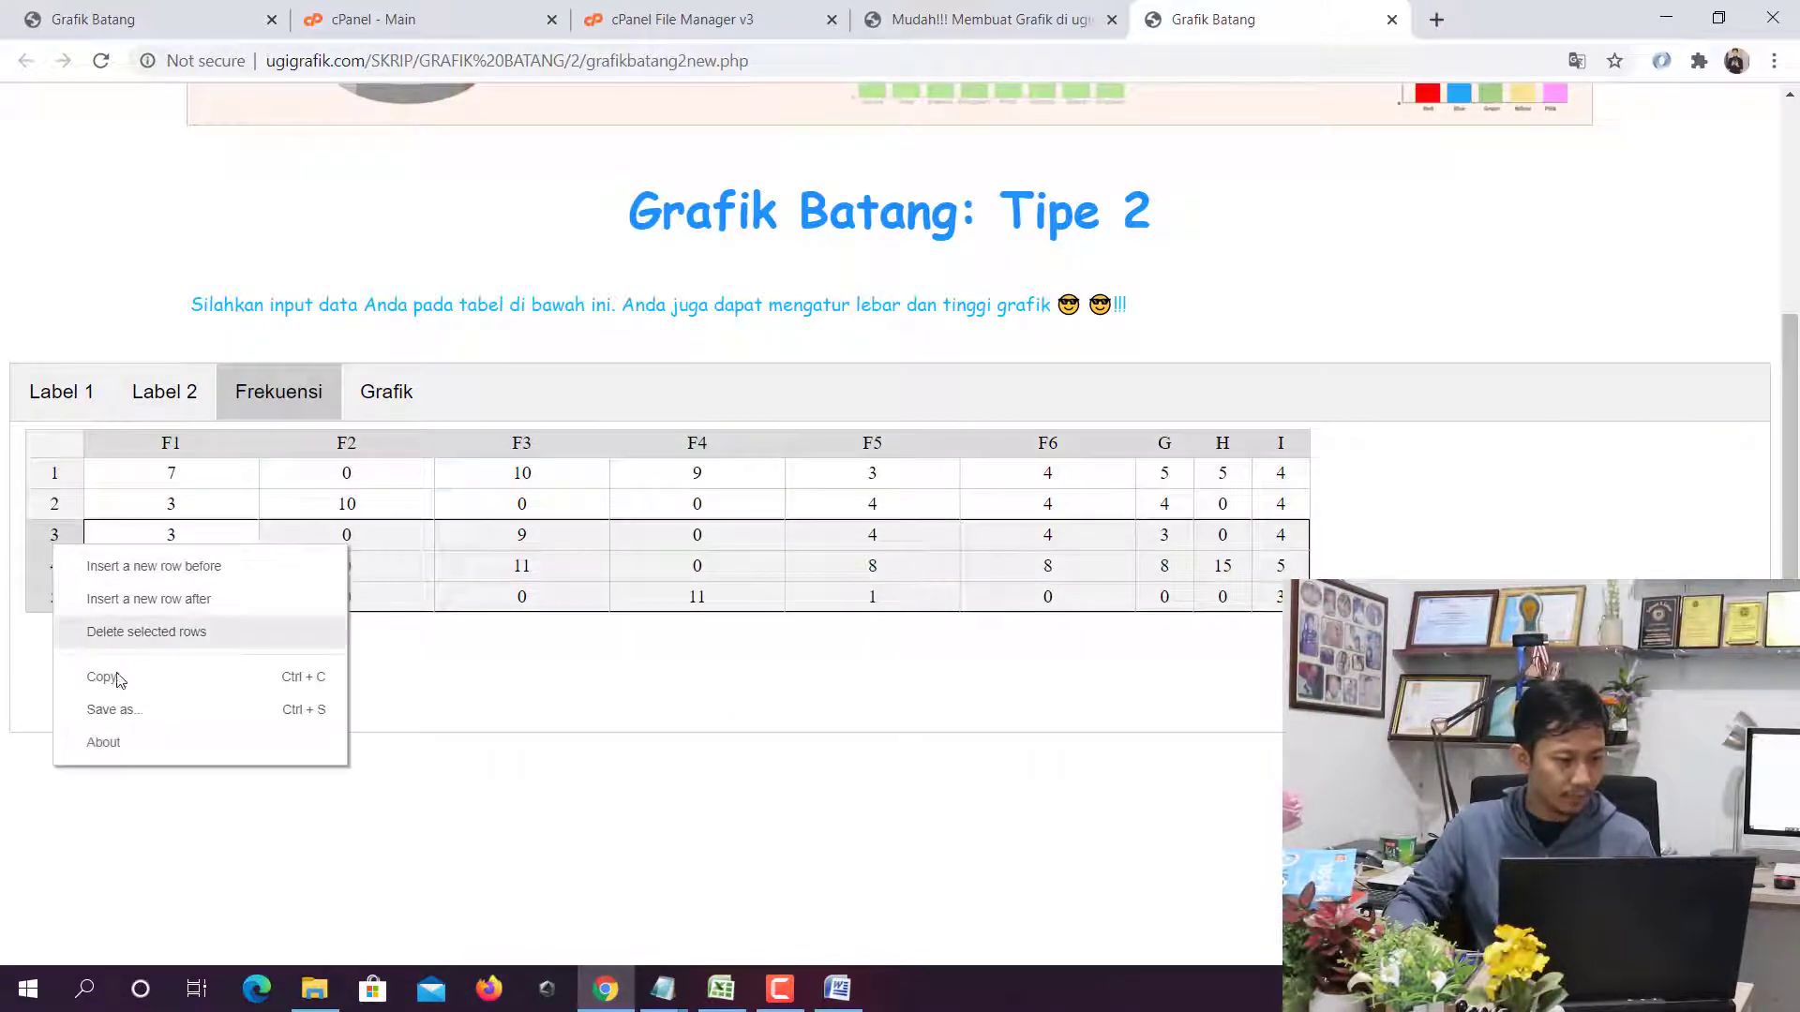
pyautogui.click(134, 634)
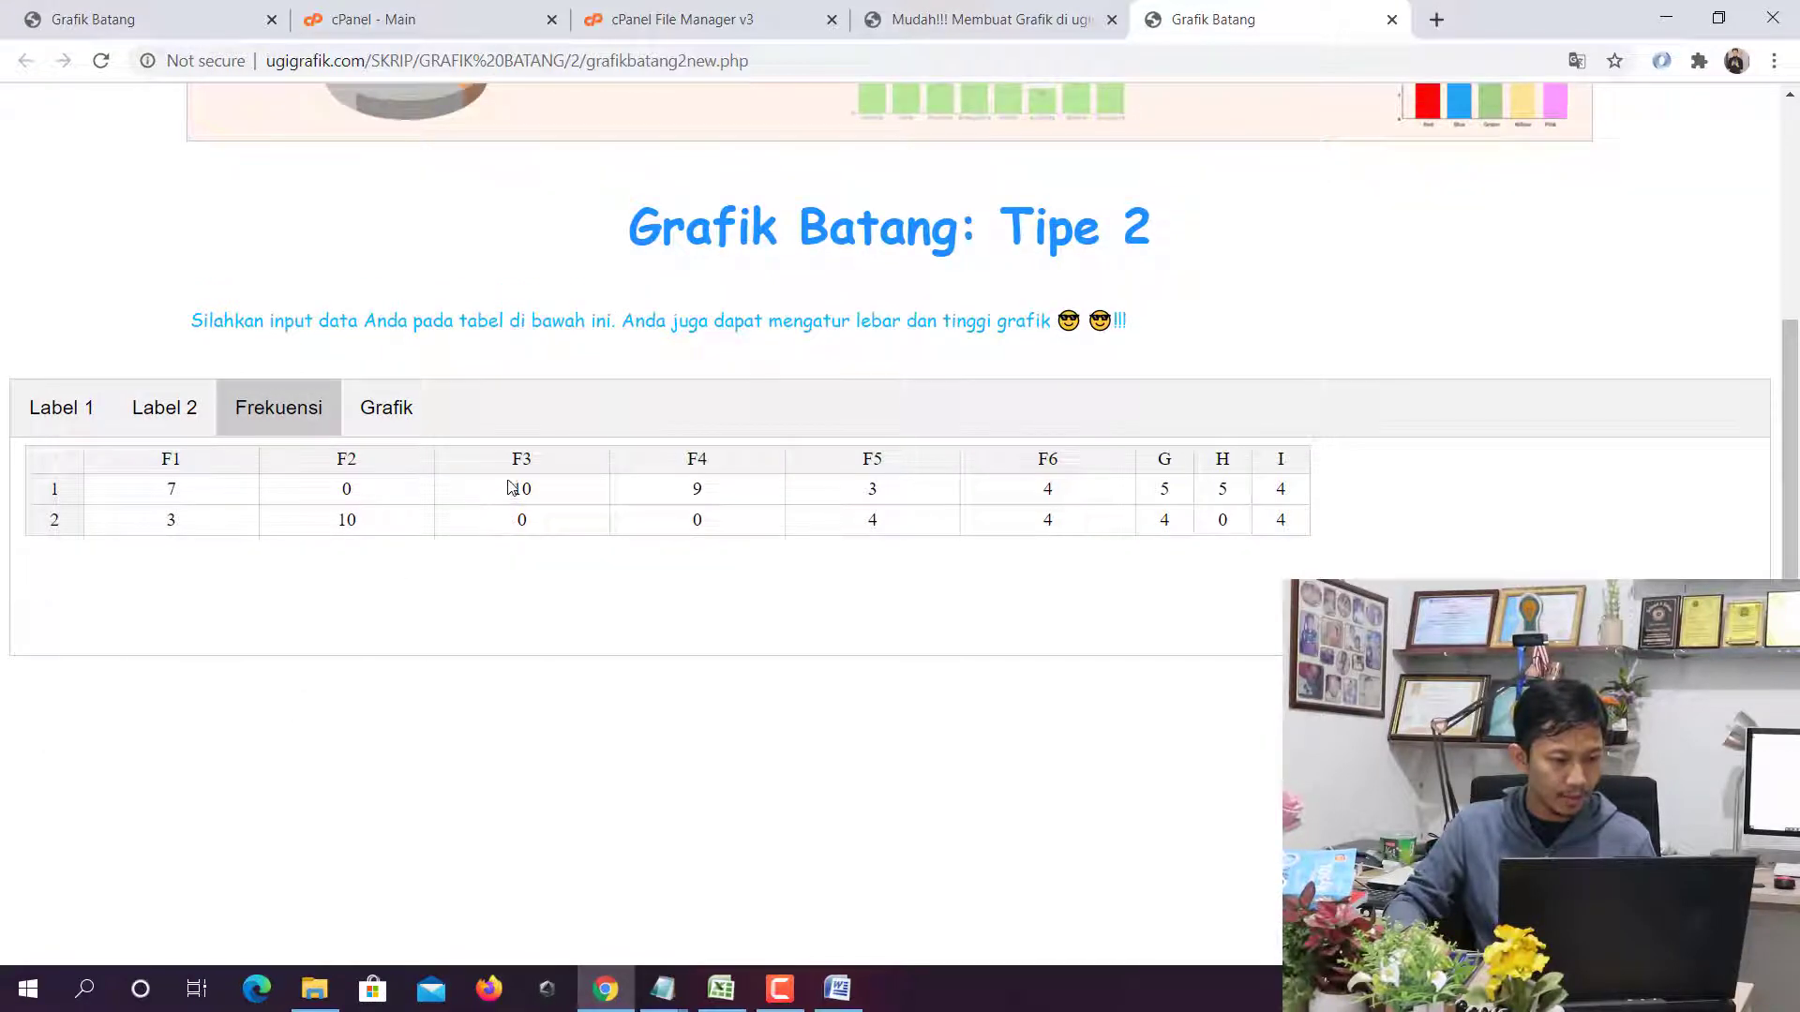
pyautogui.moveTo(681, 469); pyautogui.dragTo(1284, 476)
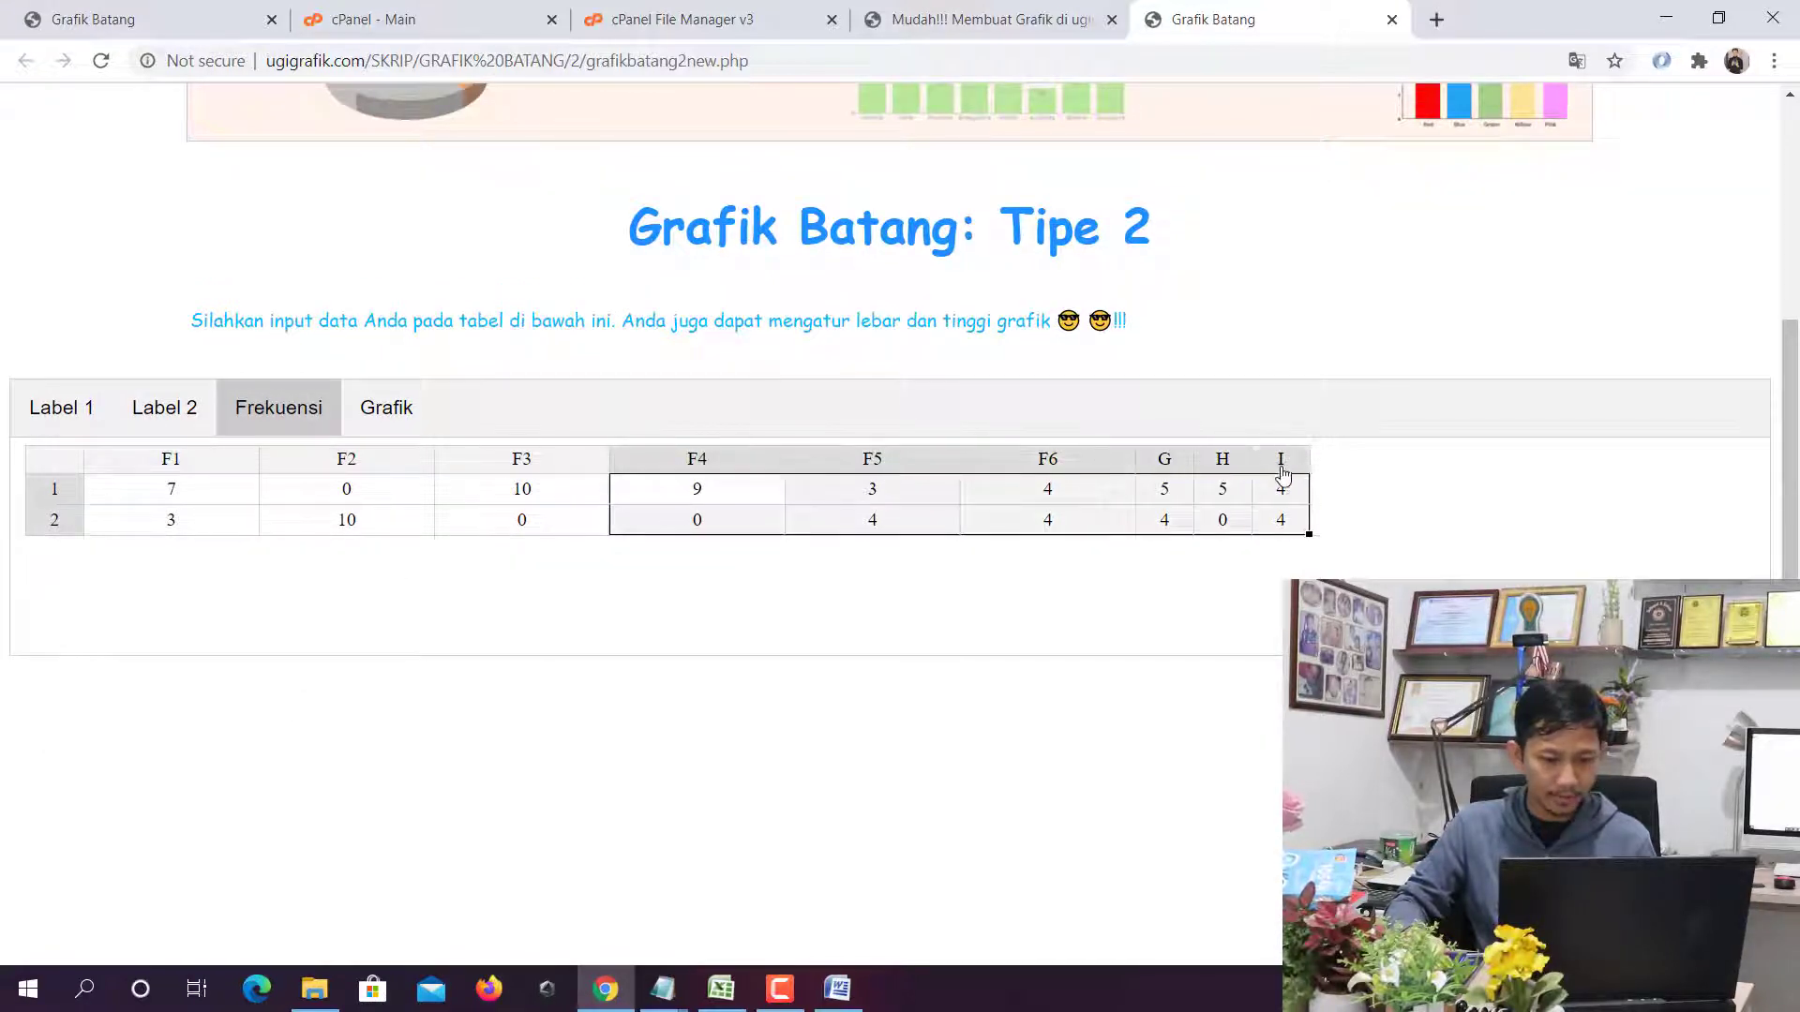
pyautogui.rightClick(1268, 469)
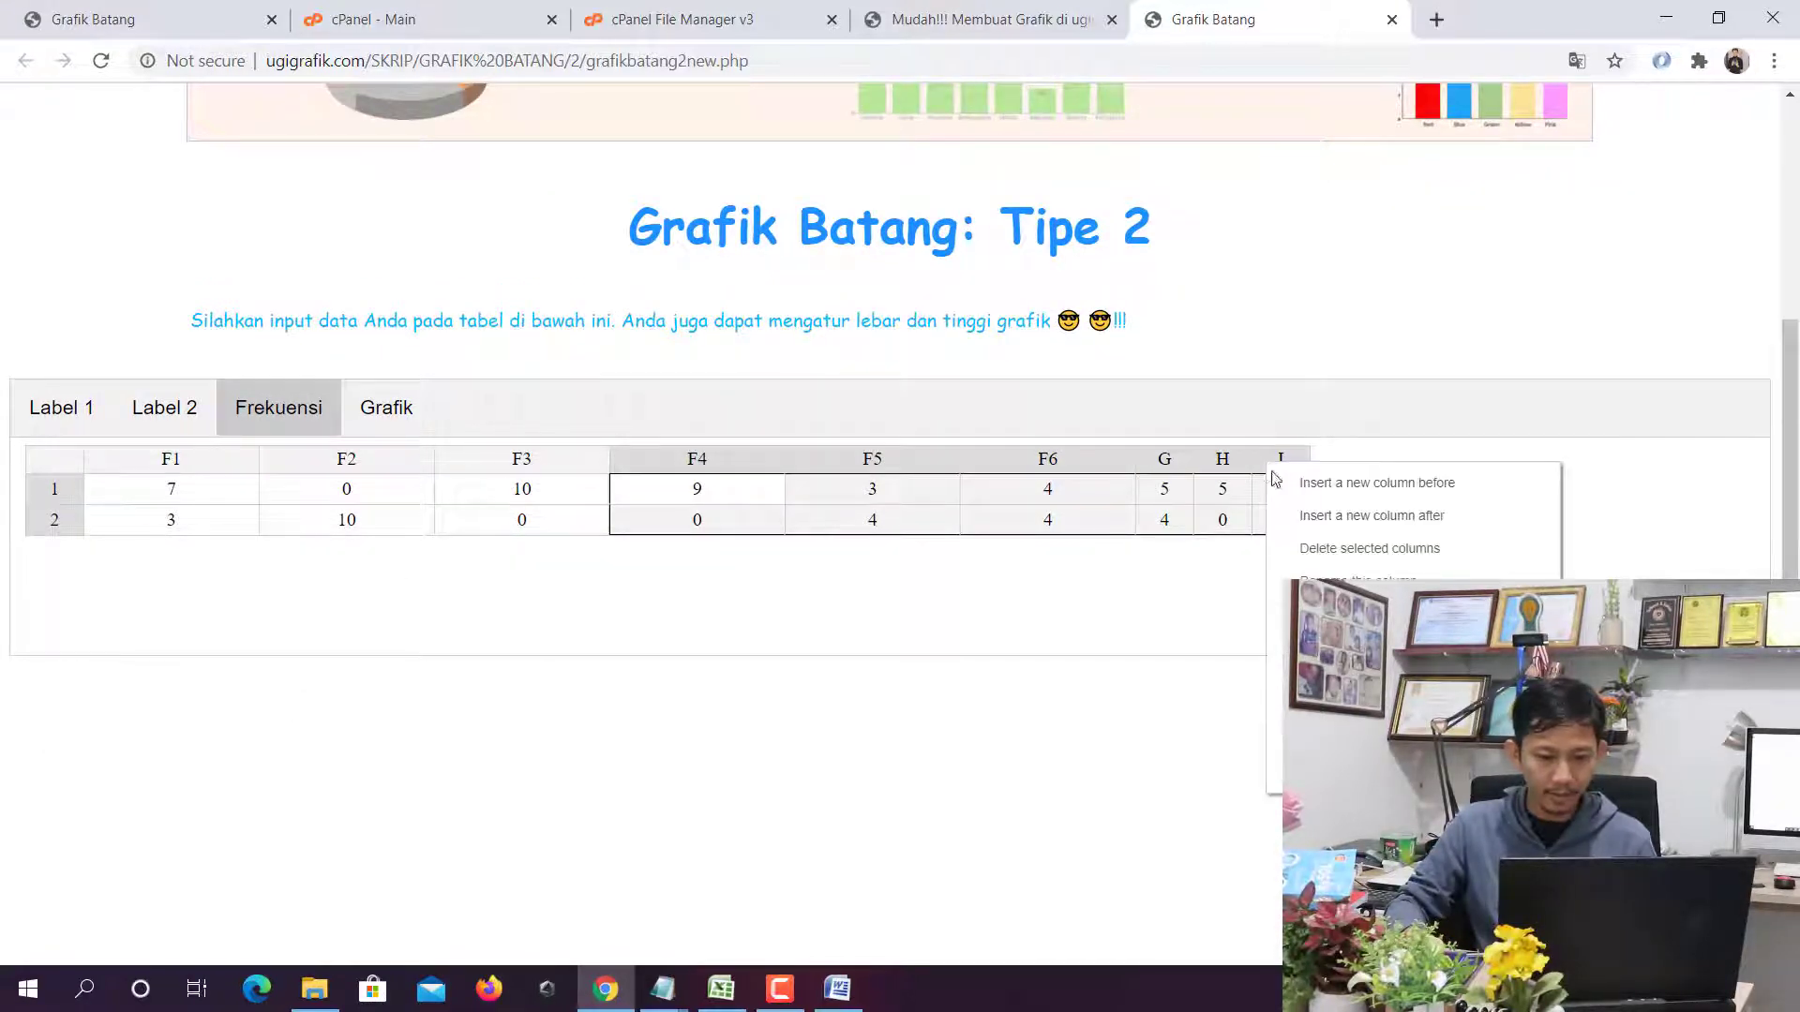
pyautogui.click(1320, 553)
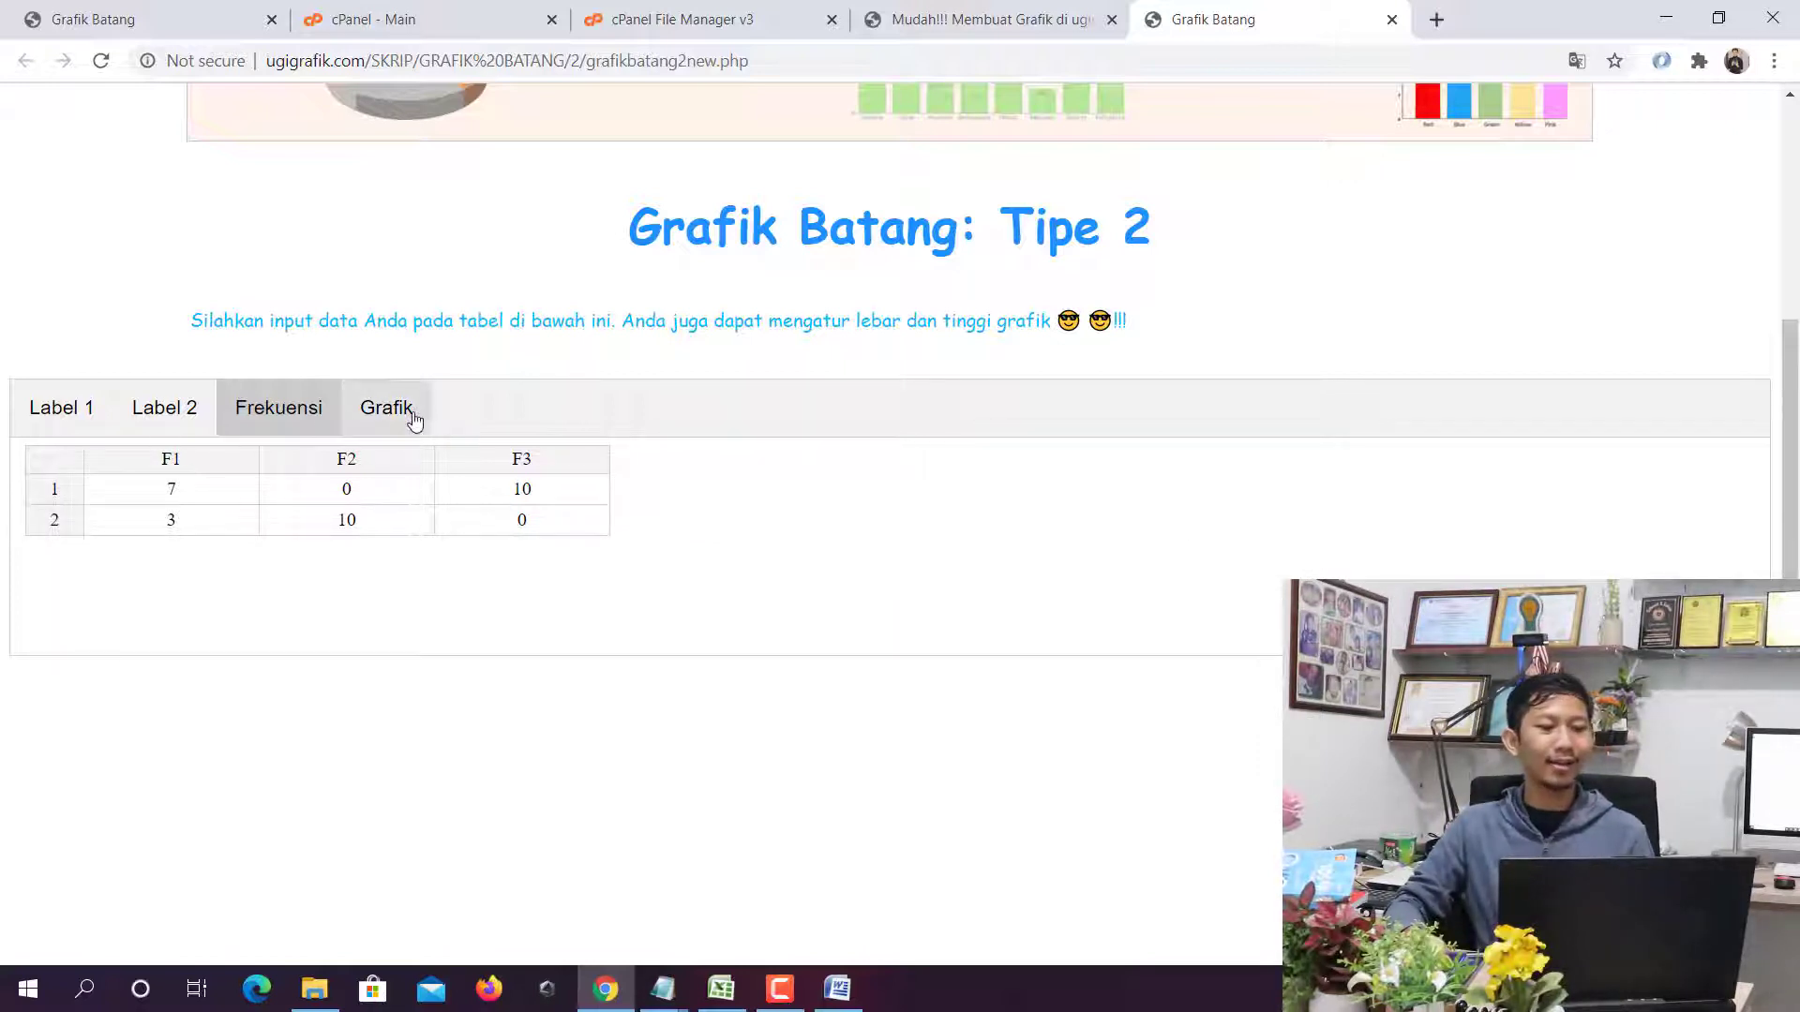